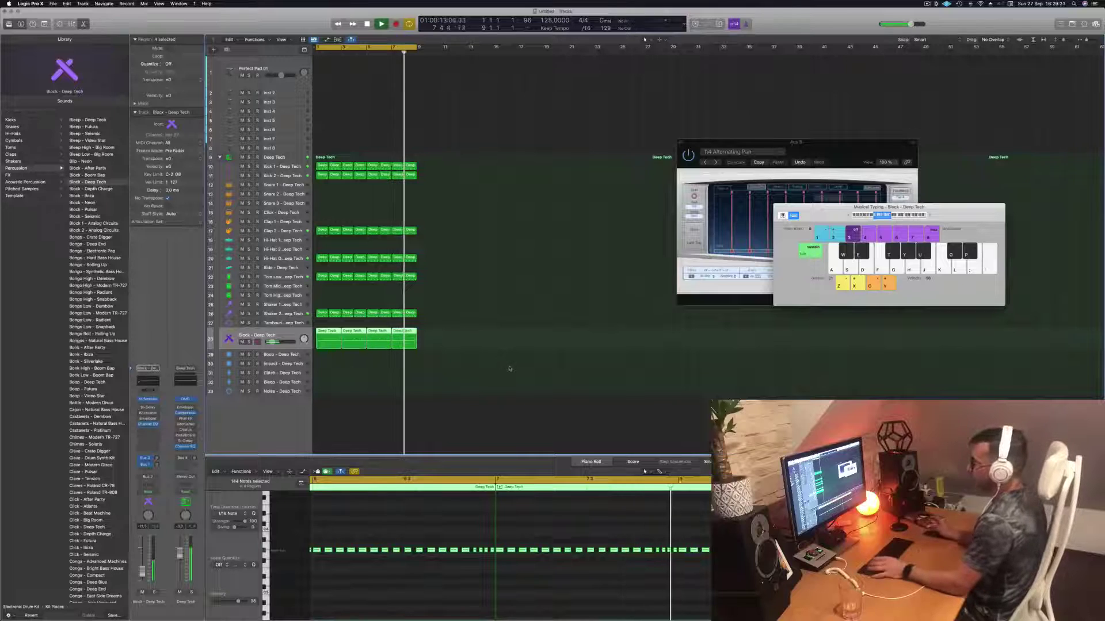
Audition the looped beat with the Block - Deep Tech track in the mix and soloed.
key("space")
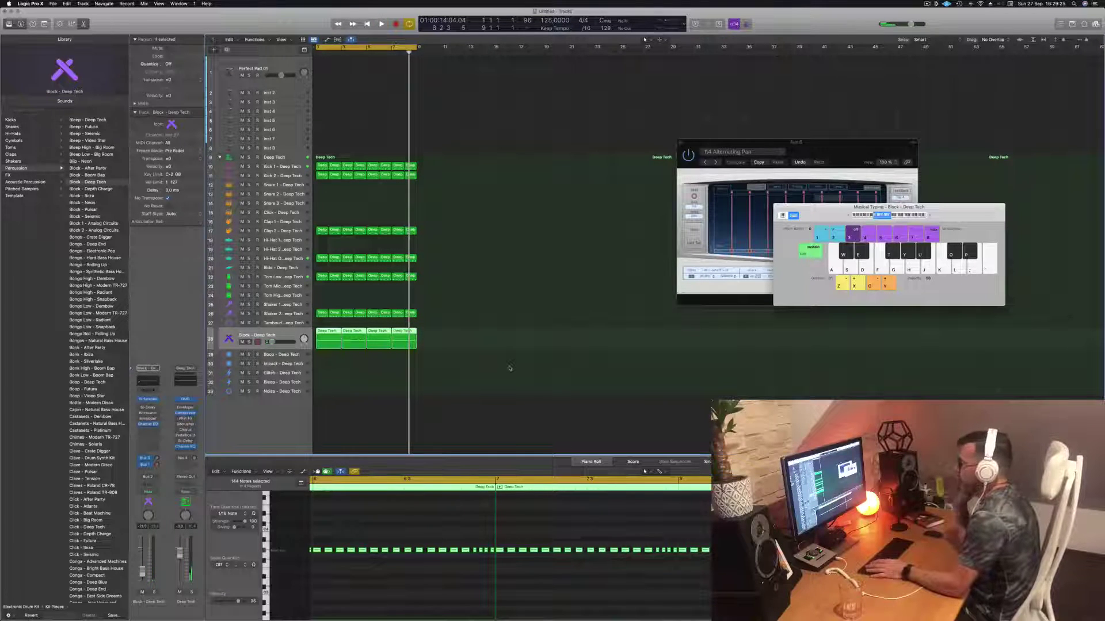
key("space")
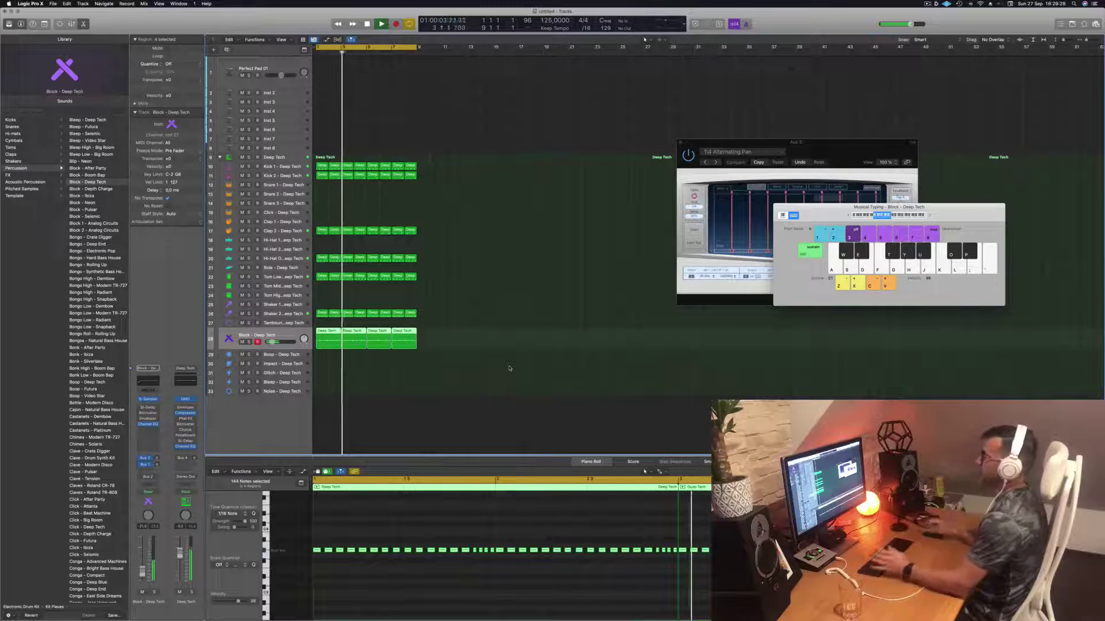
left_click(460, 308)
left_click(292, 335)
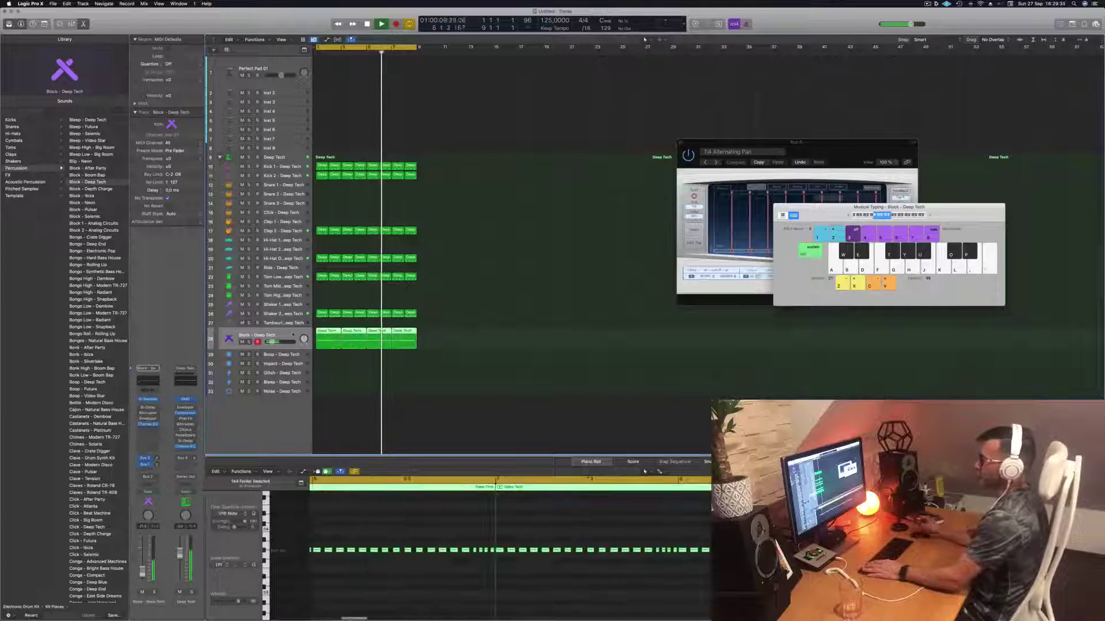
left_click(292, 335)
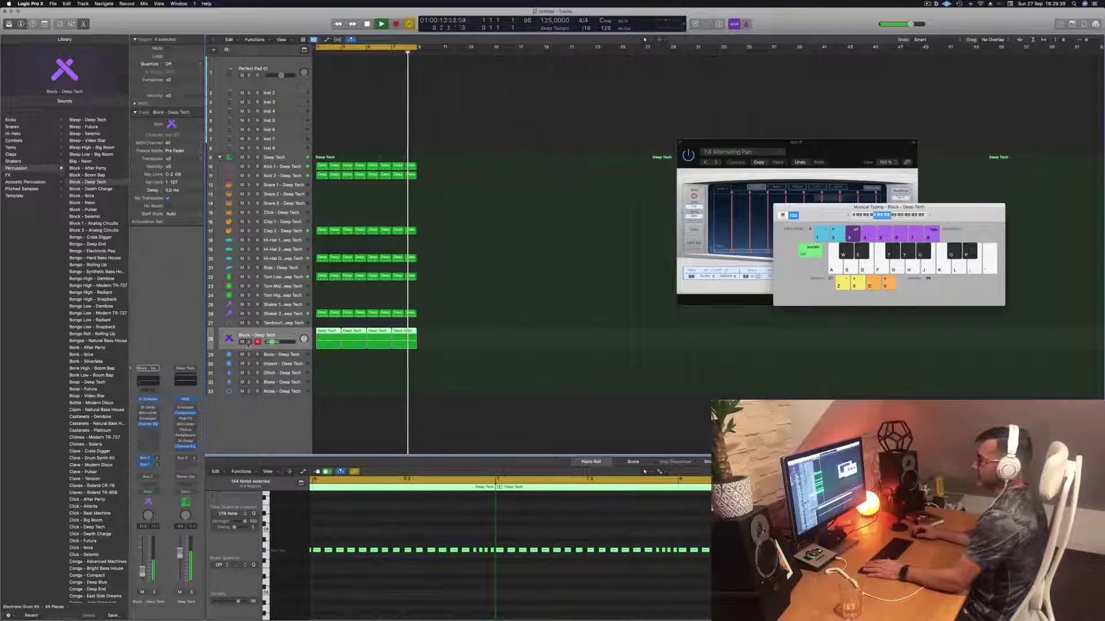
left_click(249, 343)
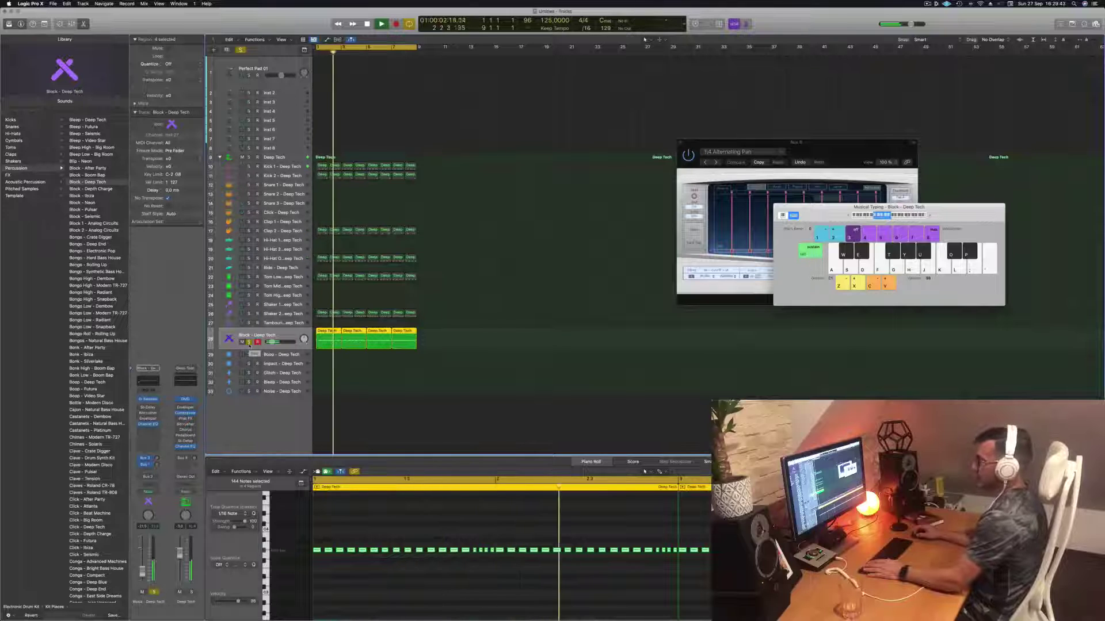
left_click(248, 343)
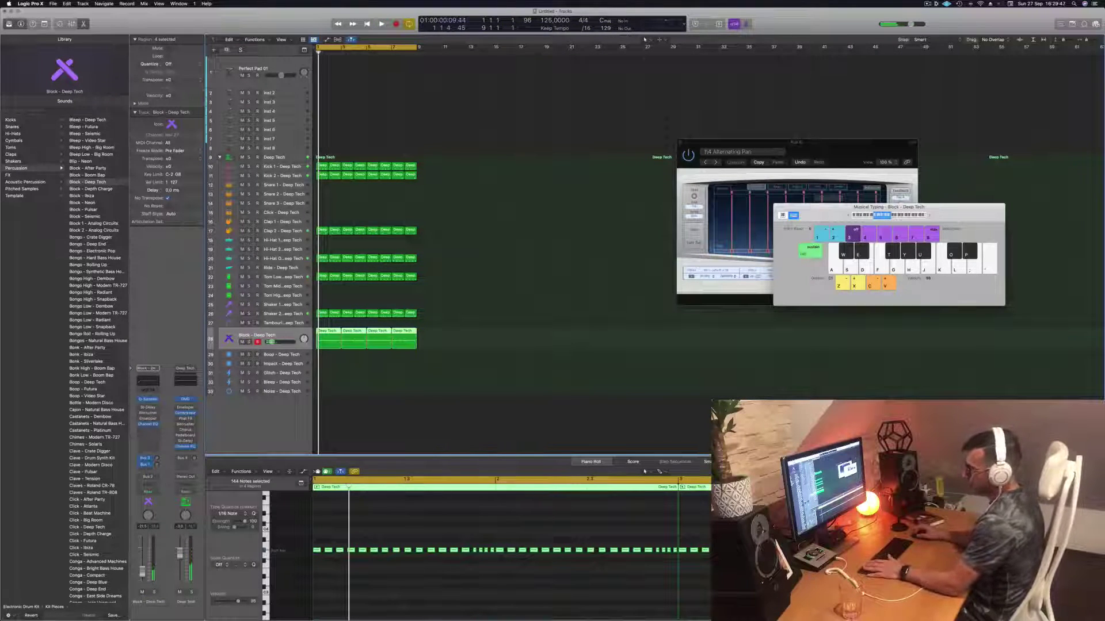
Open the Block track's Quick Sampler and tune its Coarse pitch to -24 while the loop plays.
left_click(148, 399)
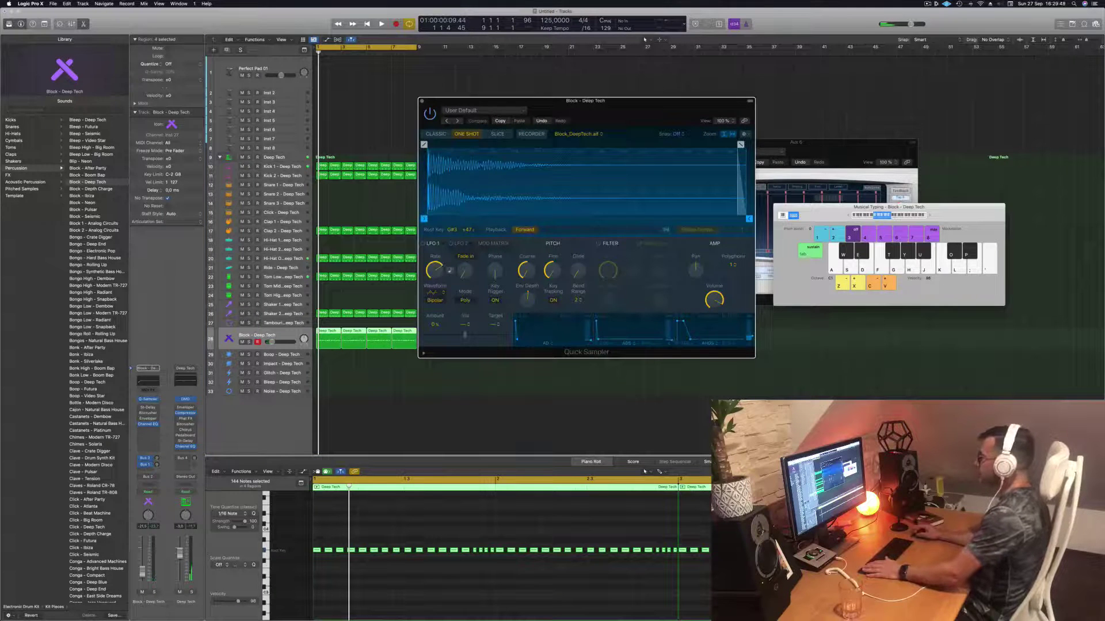
left_click_drag(586, 101, 656, 80)
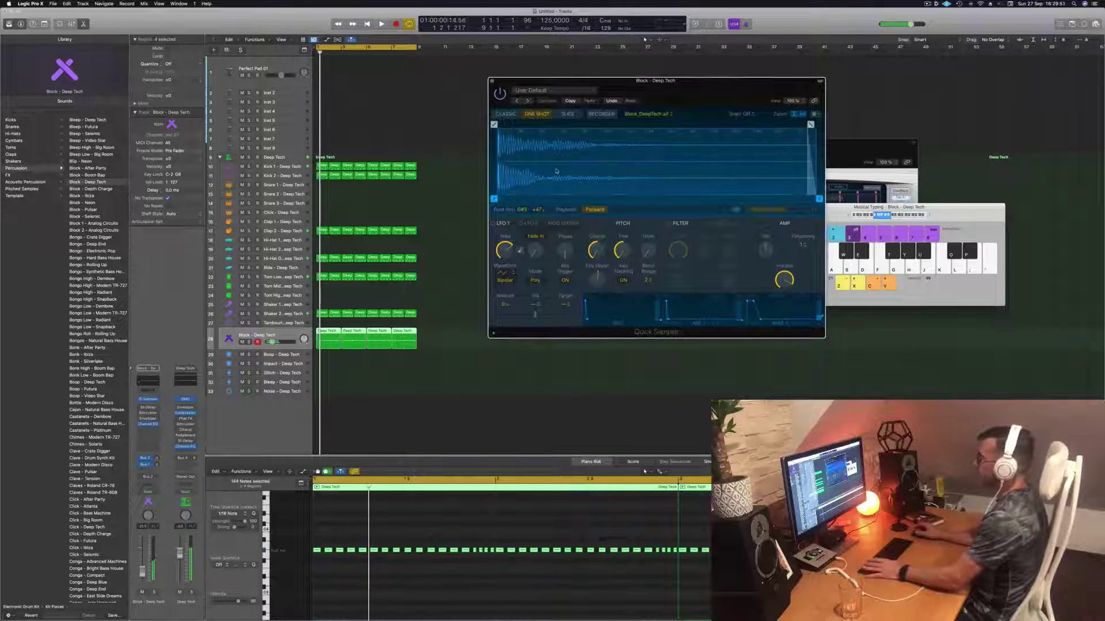
key("space")
left_click_drag(596, 250, 596, 258)
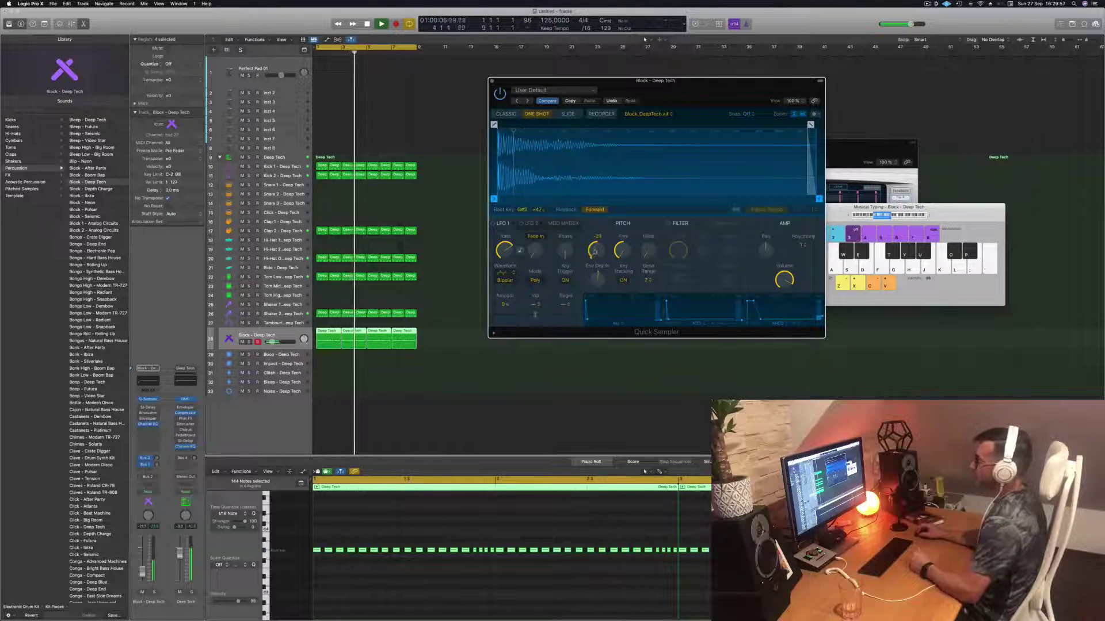
left_click_drag(596, 257, 597, 206)
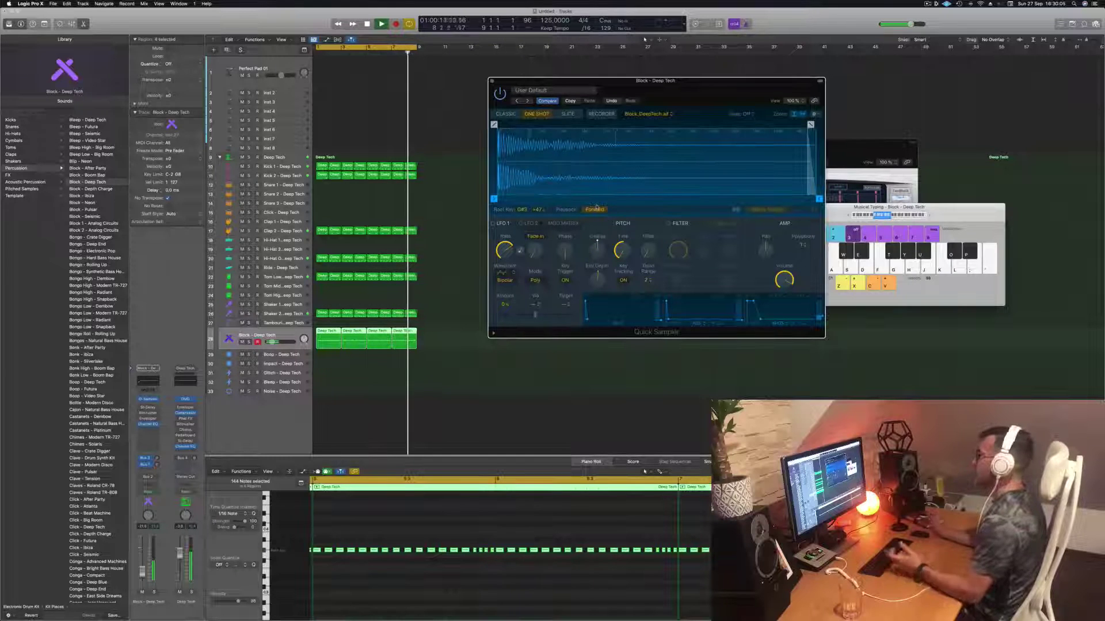
left_click(597, 248)
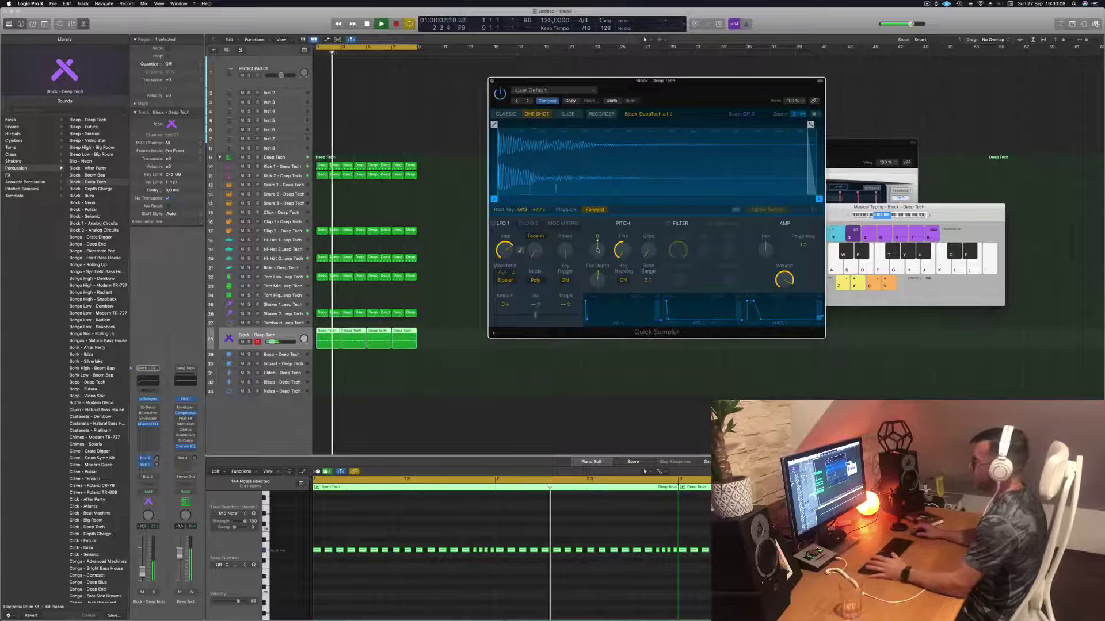
left_click_drag(597, 249, 612, 328)
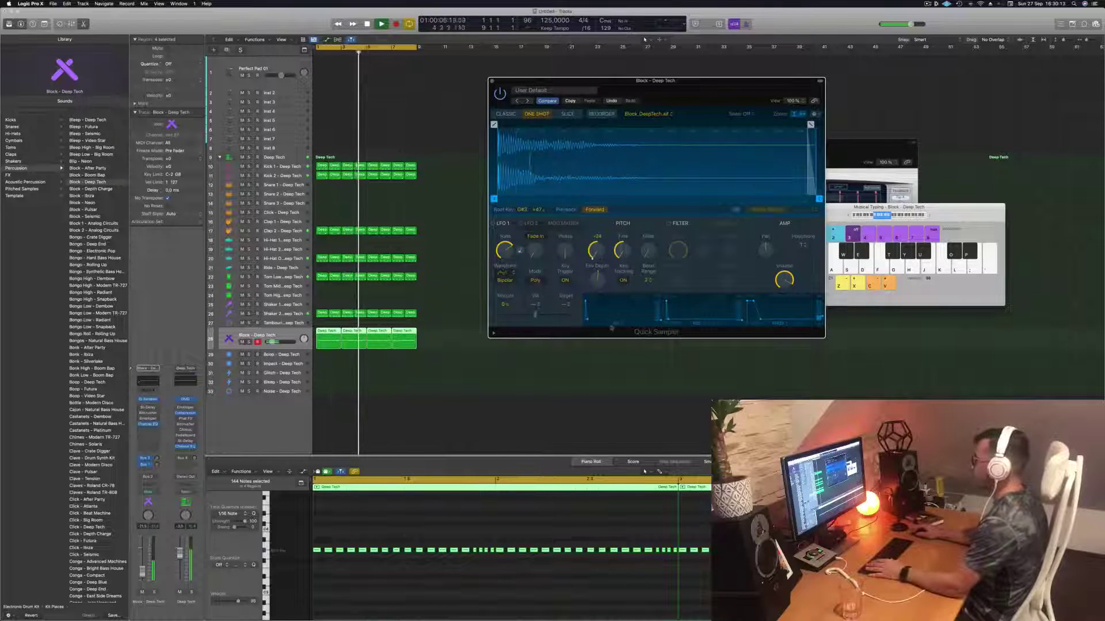
Lower the Block track's volume slightly against the beat and close its Quick Sampler window.
key("space")
key("space")
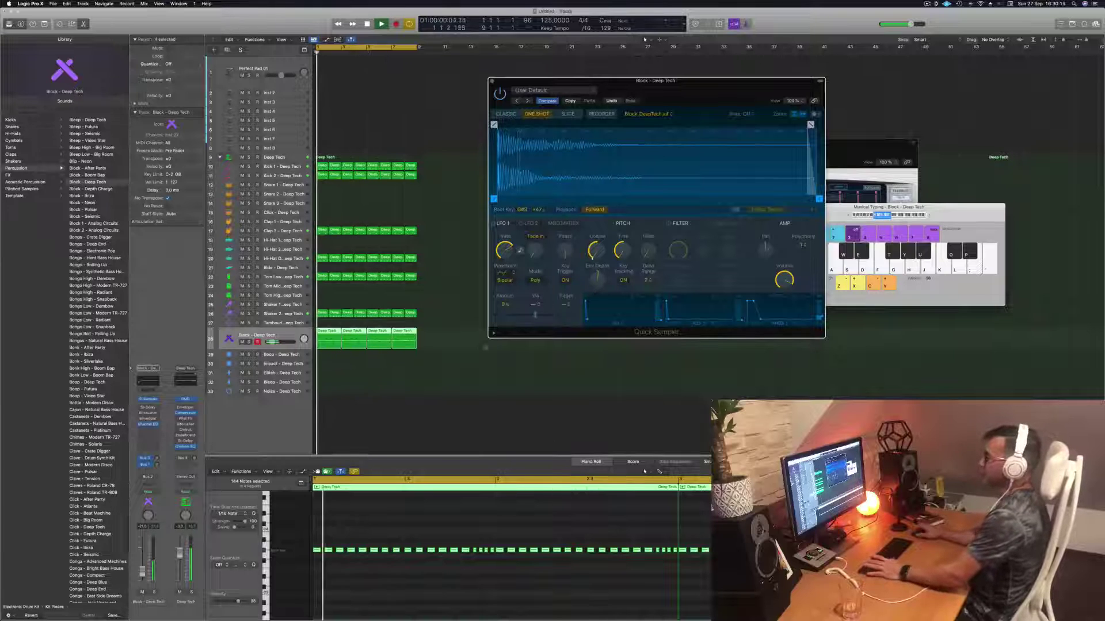
key("space")
key("space")
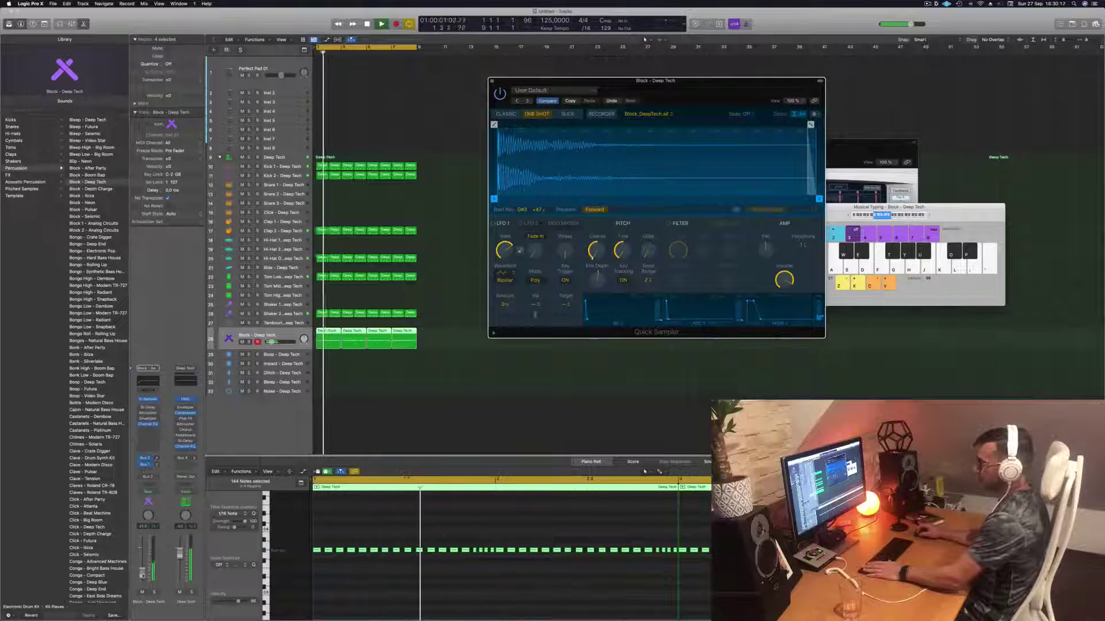
left_click_drag(271, 342, 270, 342)
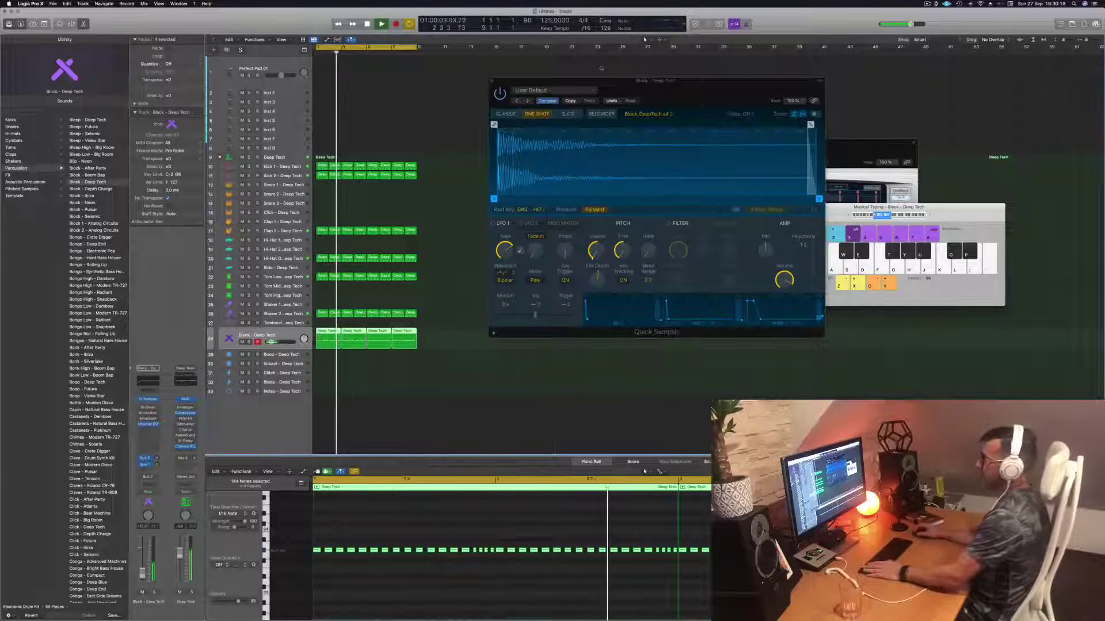
key("space")
key("space")
left_click_drag(679, 94, 671, 96)
key("super+w")
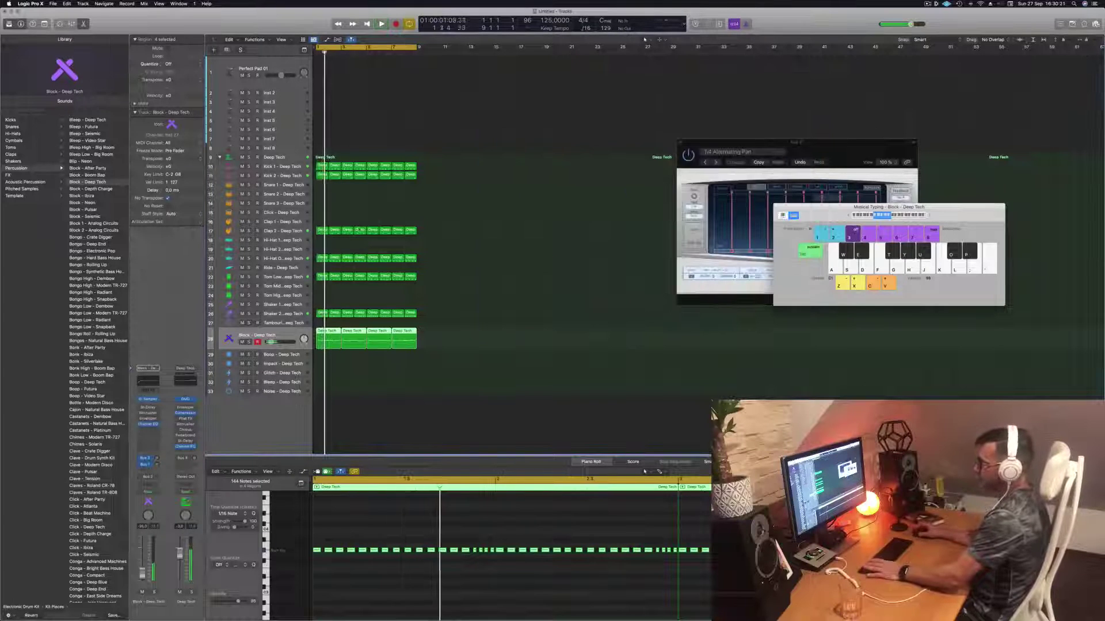
Select the Shaker 2 - Deep Tech track and listen to it within the looped beat.
left_click(293, 314)
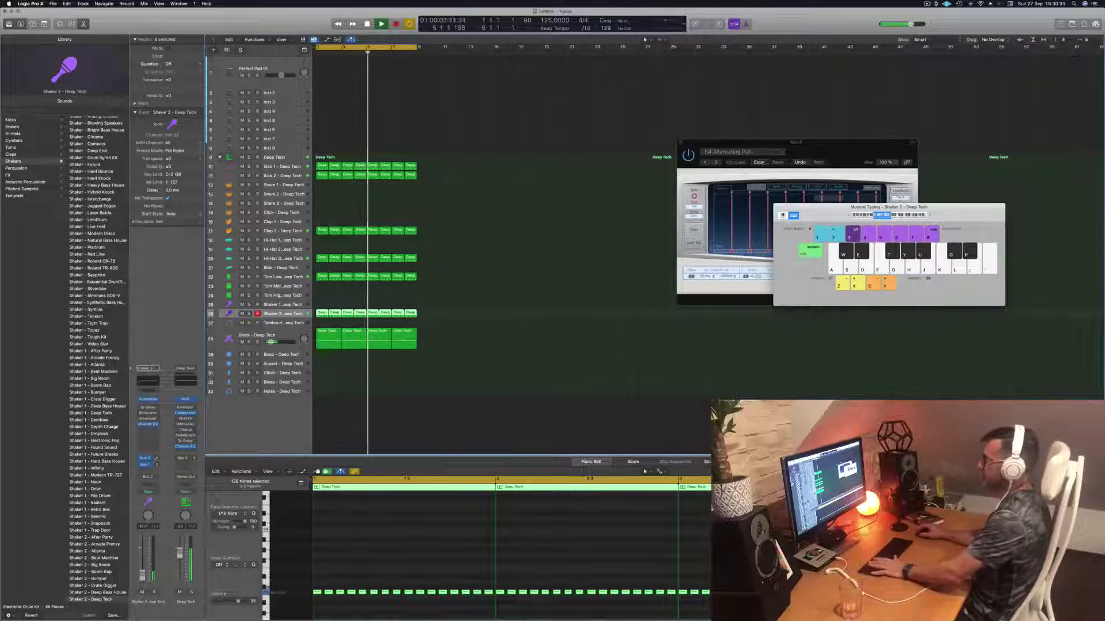
key("space")
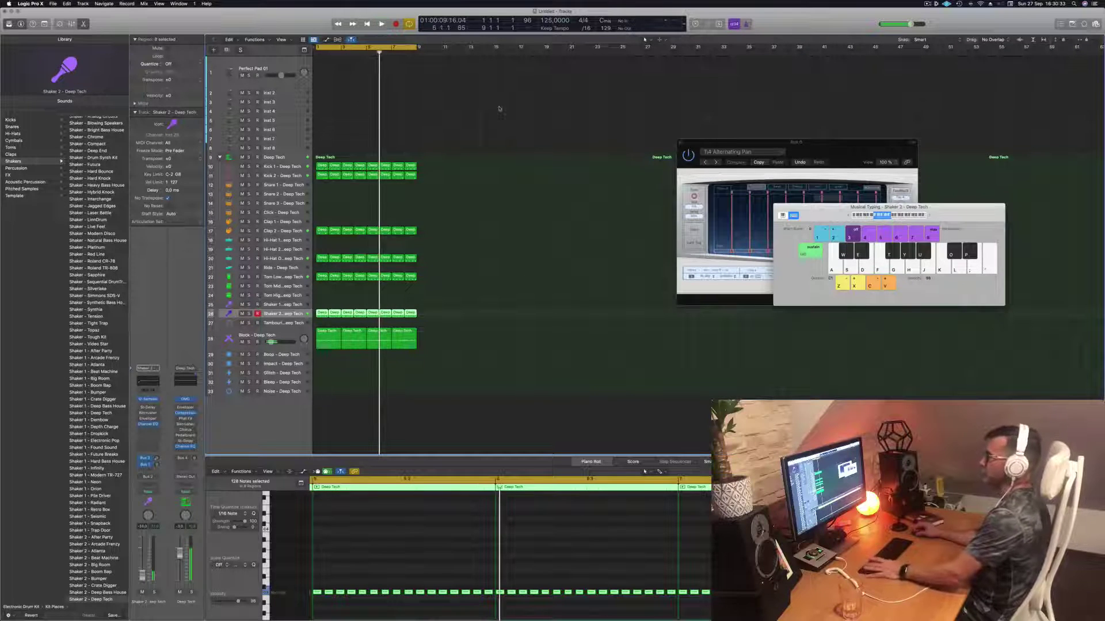
key("space")
Select the Perfect Pad 01 track and try out notes over the looped beat with Musical Typing.
left_click(294, 65)
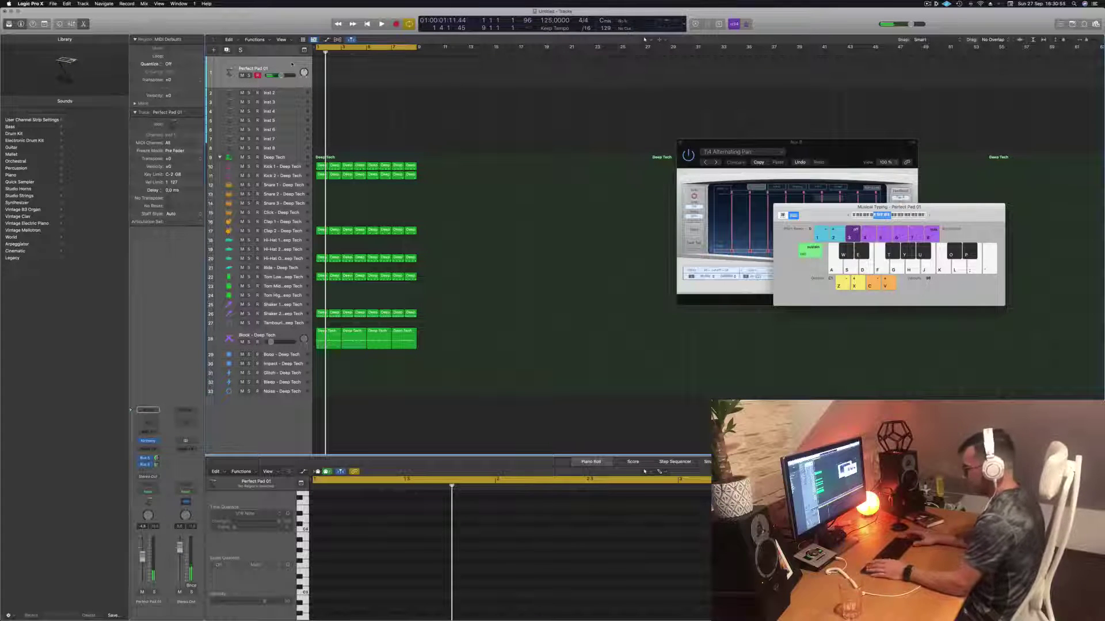
key("space")
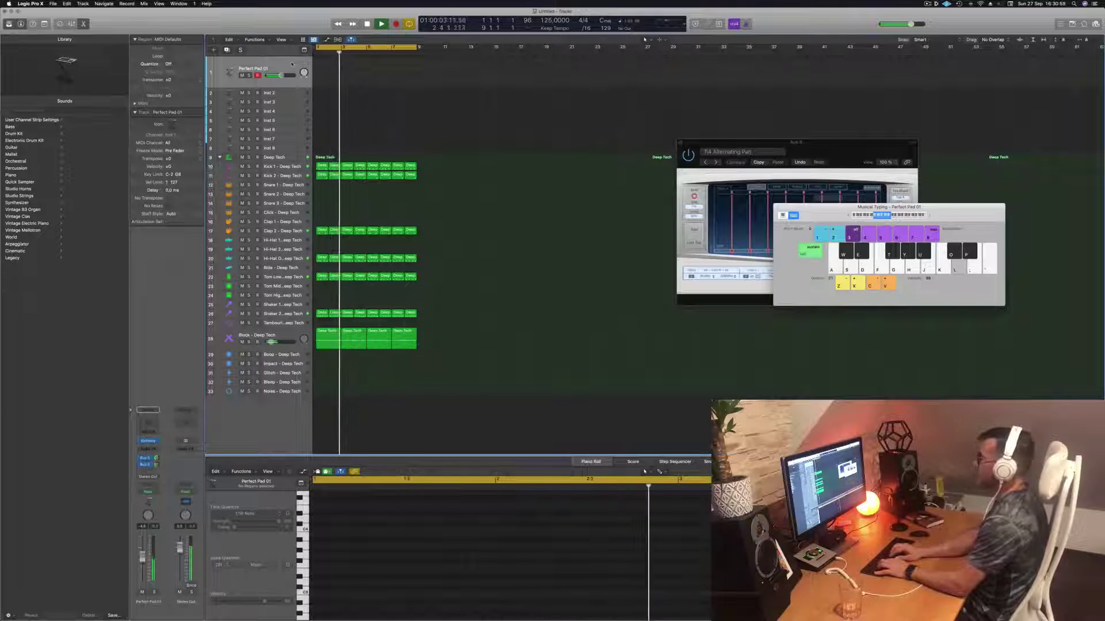
key("k")
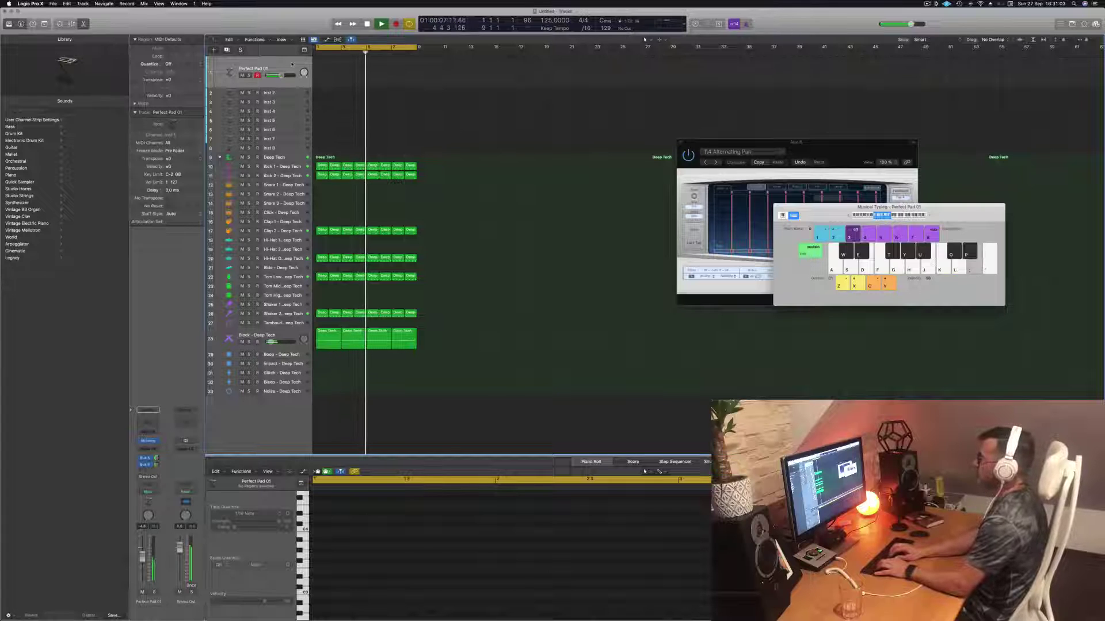
key("apostrophe")
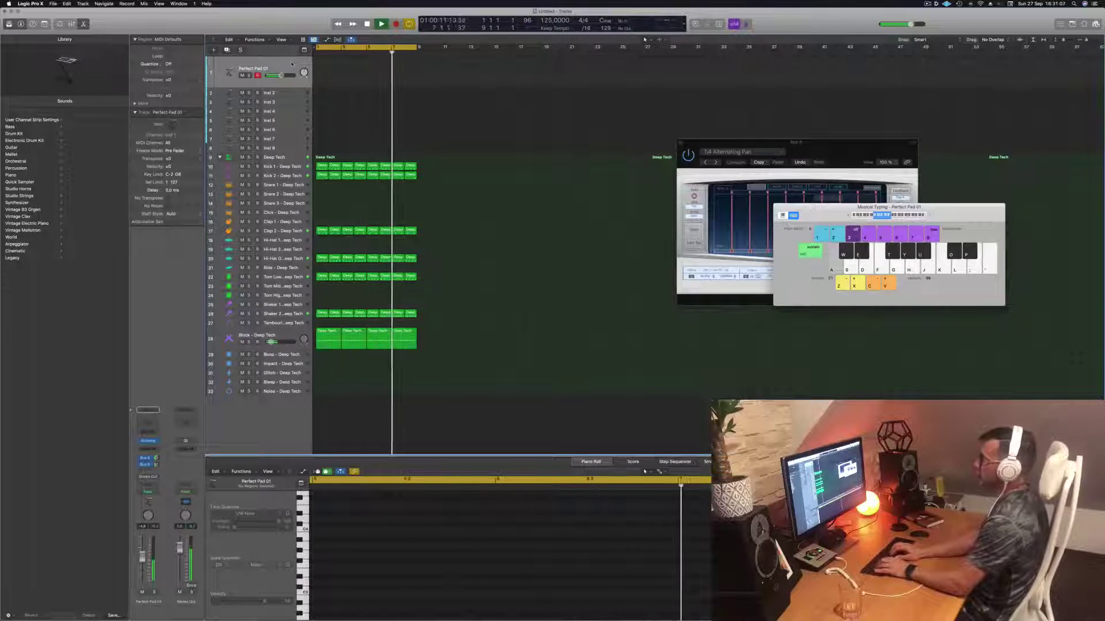
key("a")
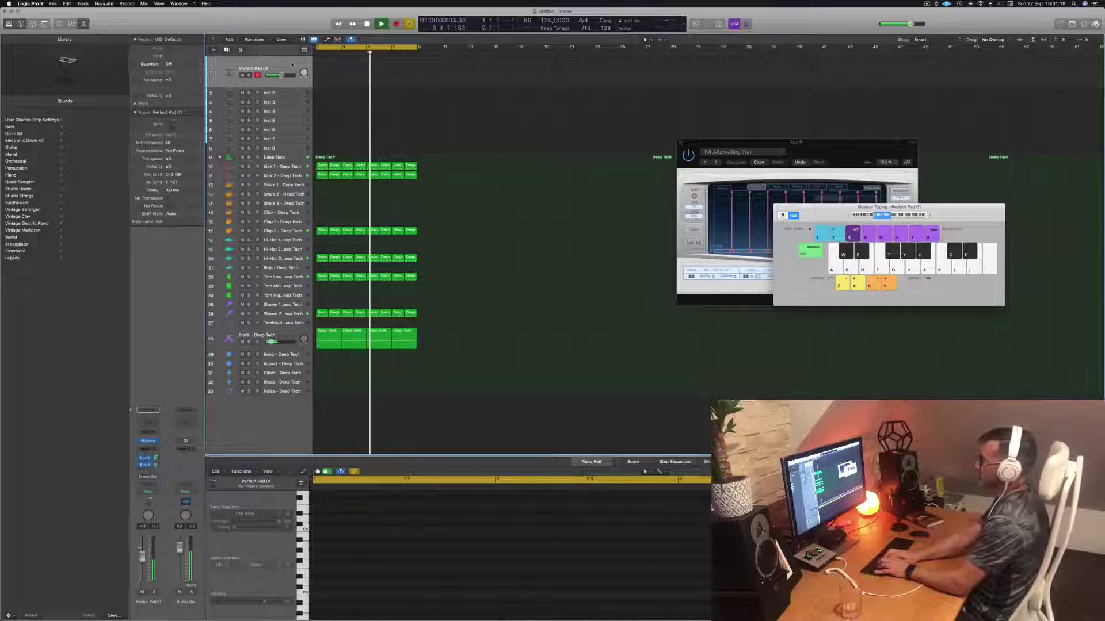
Stop the loop, select the empty Inst 2 track and enlarge its track height.
left_click(282, 94)
key("space")
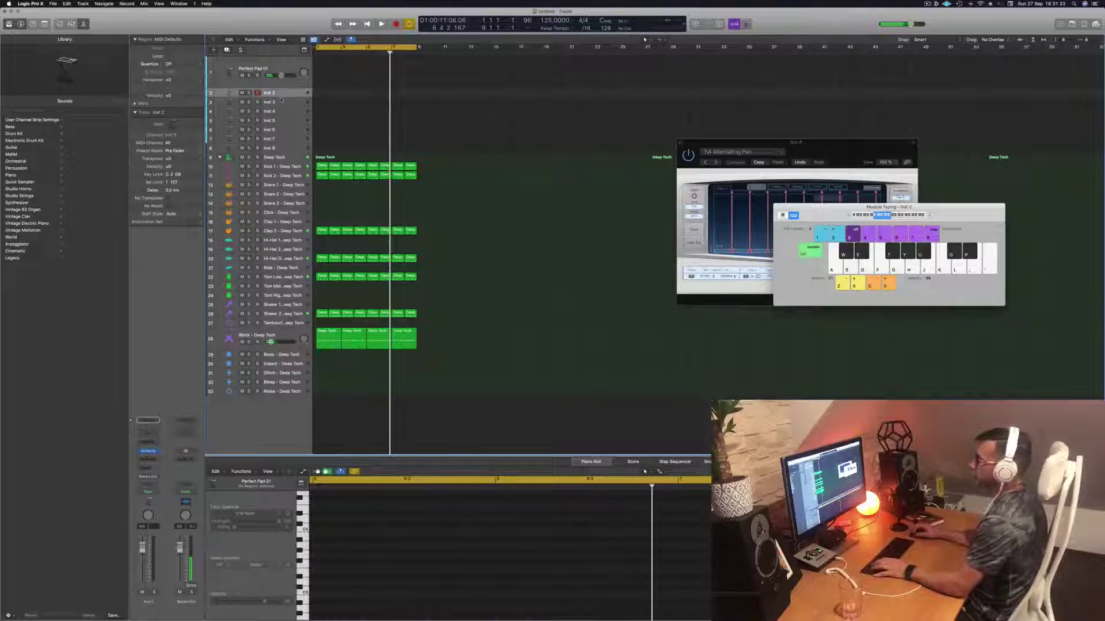
left_click_drag(281, 96, 280, 122)
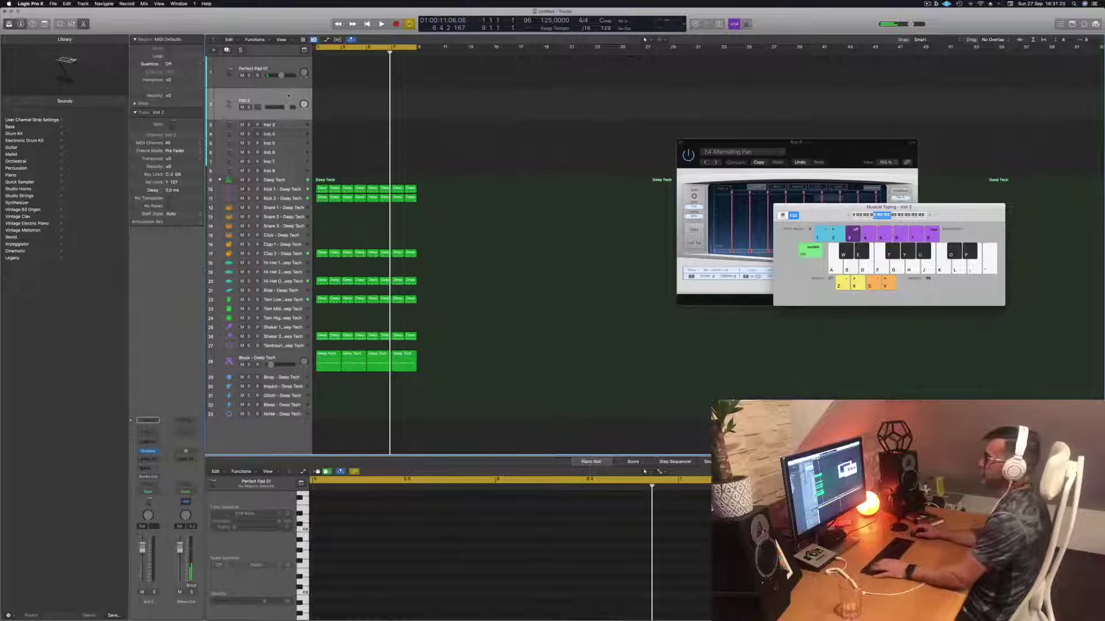
key("space")
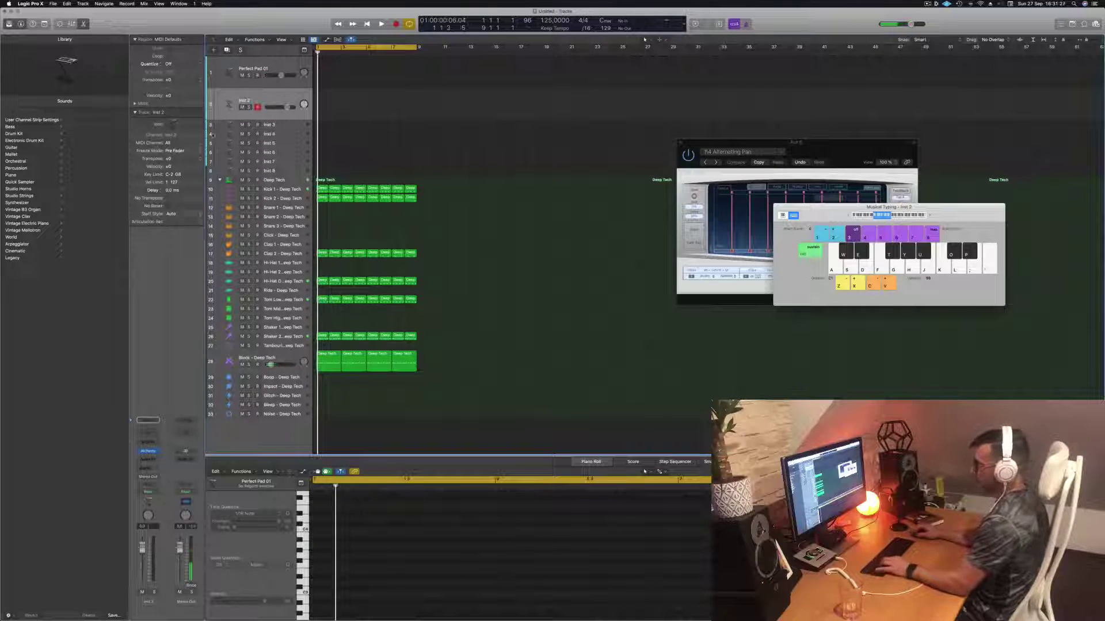
Open Alchemy on the Inst 2 track, browse the Bass category and load the Analog Bounce preset.
left_click(147, 451)
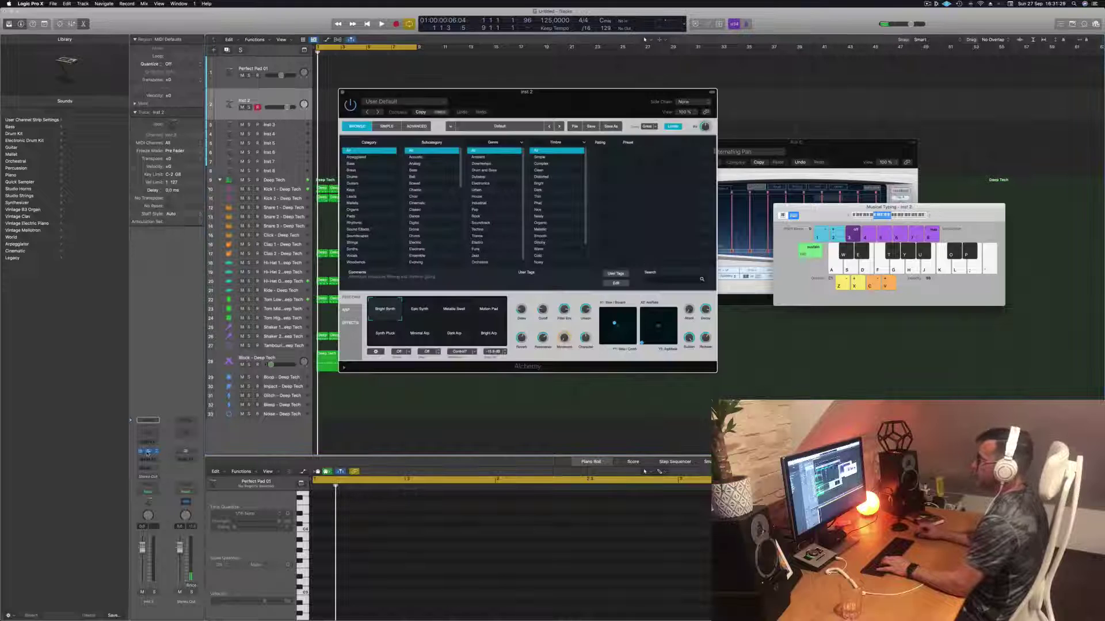
left_click_drag(563, 93, 578, 93)
key("b")
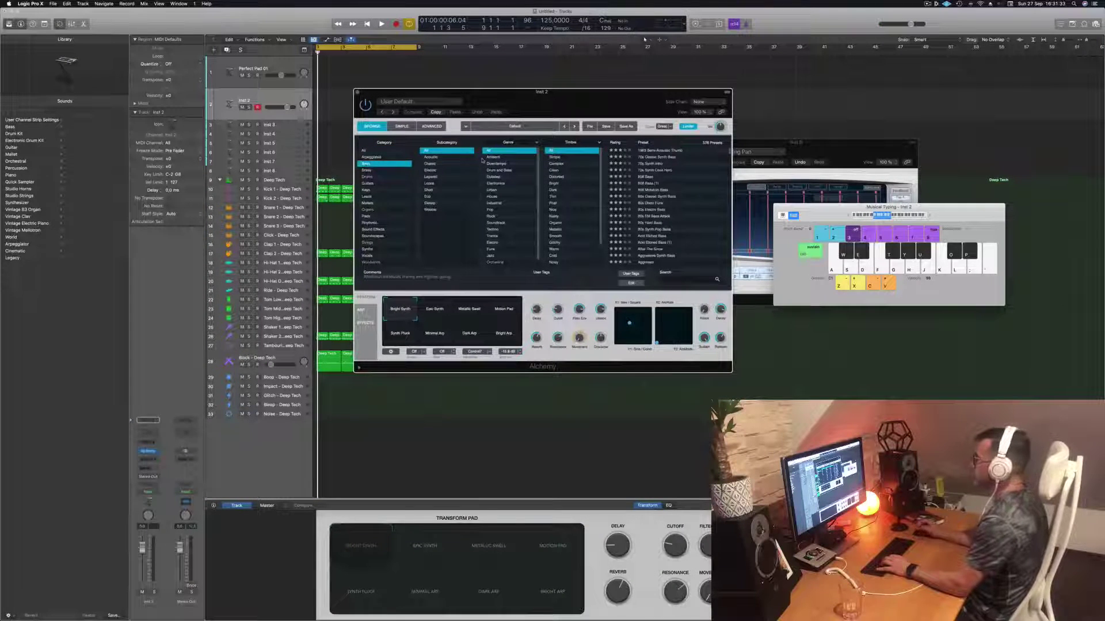
scroll(674, 173, "down", 5)
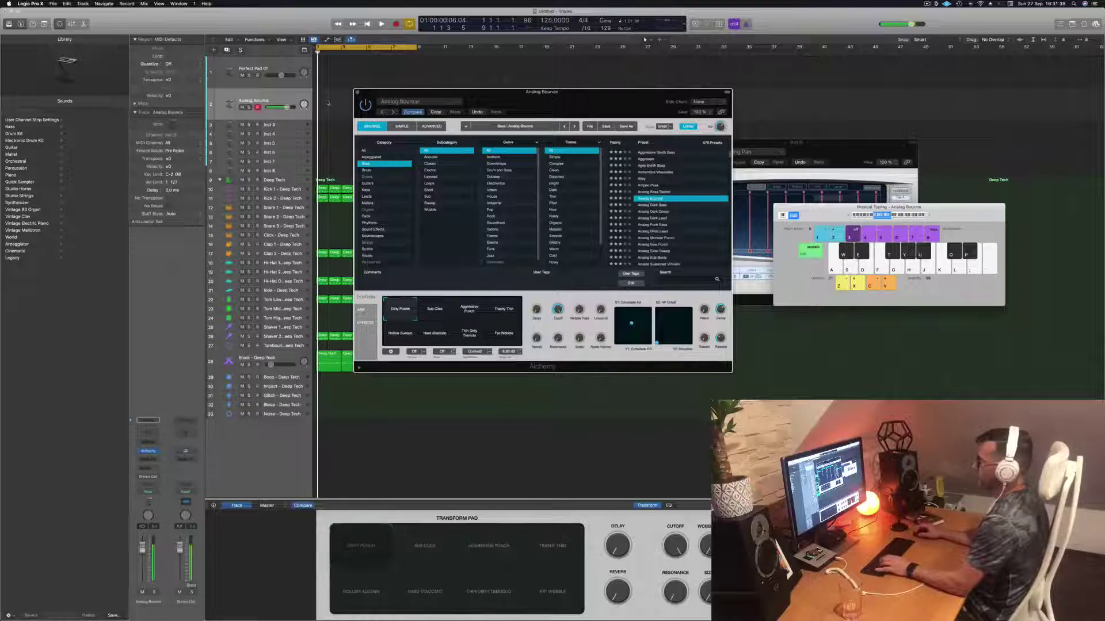
Try Analog Bounce's Aggressive Punch variation over the loop and load the Analog Dark Bass preset in its place.
key("space")
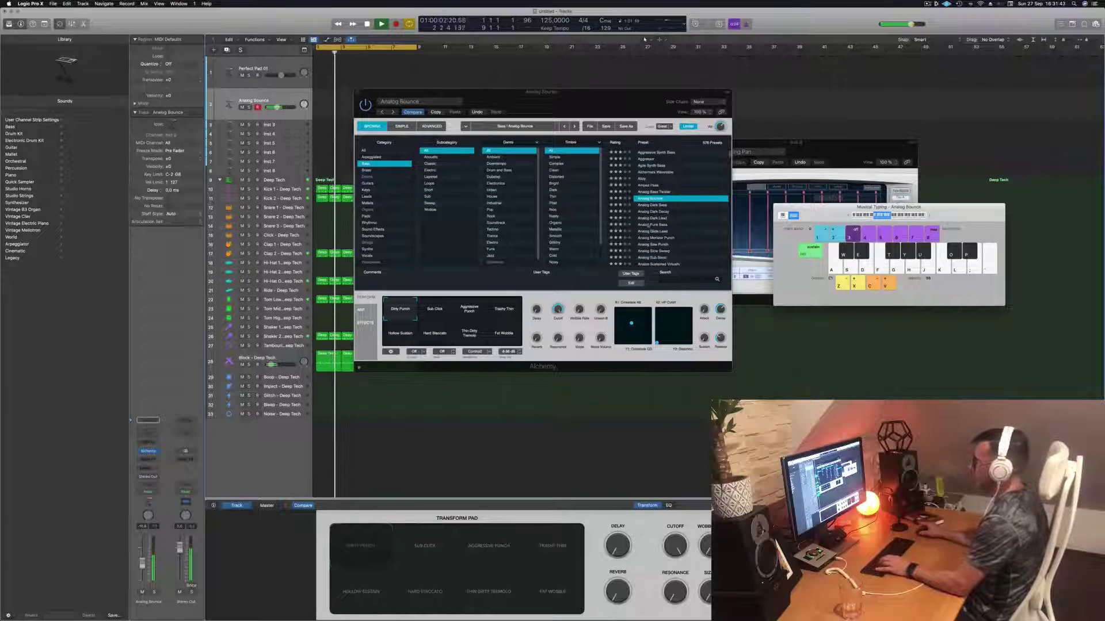
left_click(466, 314)
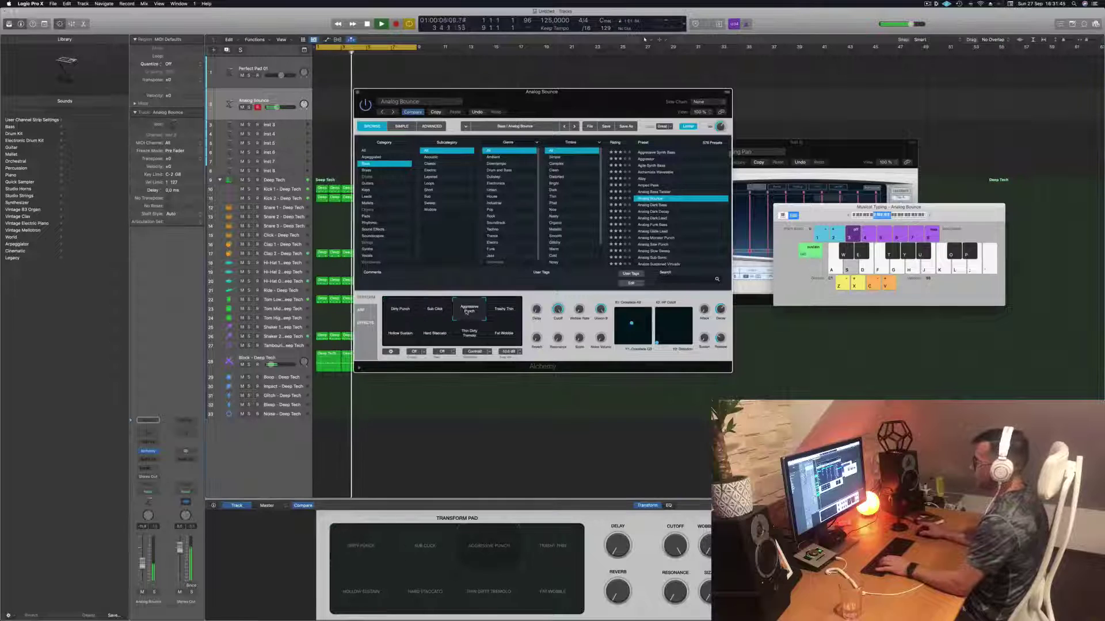
left_click(650, 205)
left_click_drag(586, 101, 697, 91)
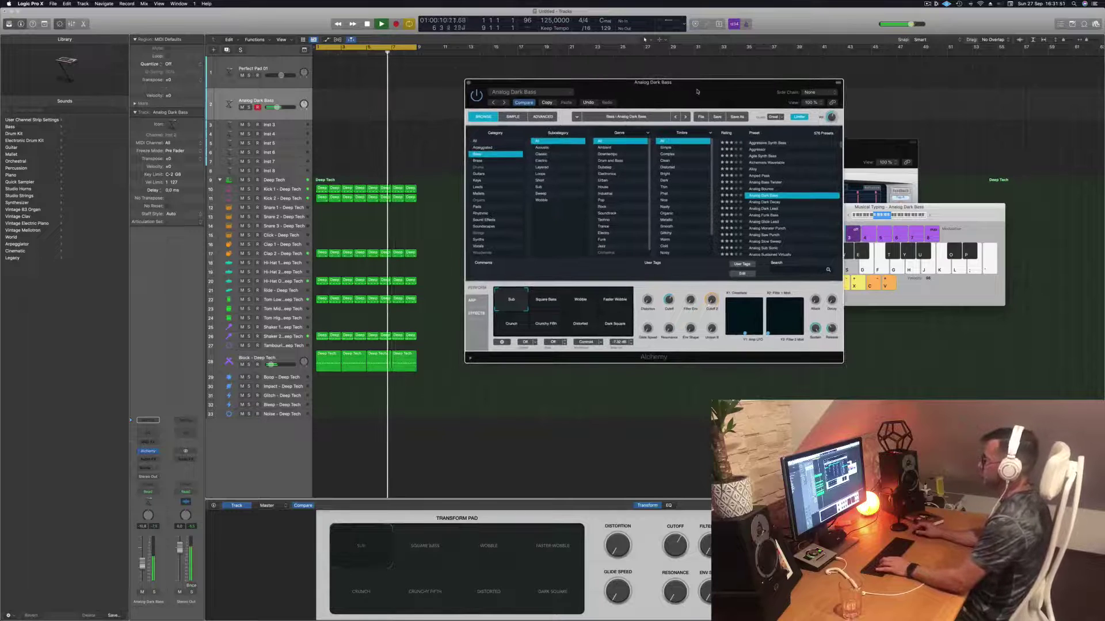
Try out a bass line with the Analog Dark Bass sound over the looped beat using Musical Typing.
key("f")
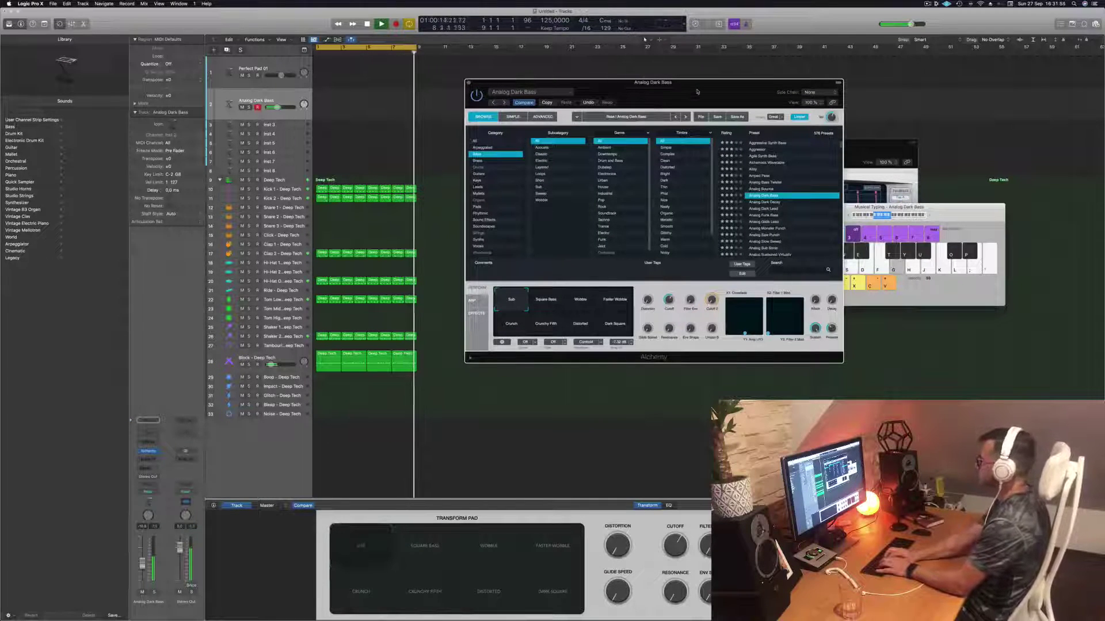
key("j")
key("h")
key("g")
key("d")
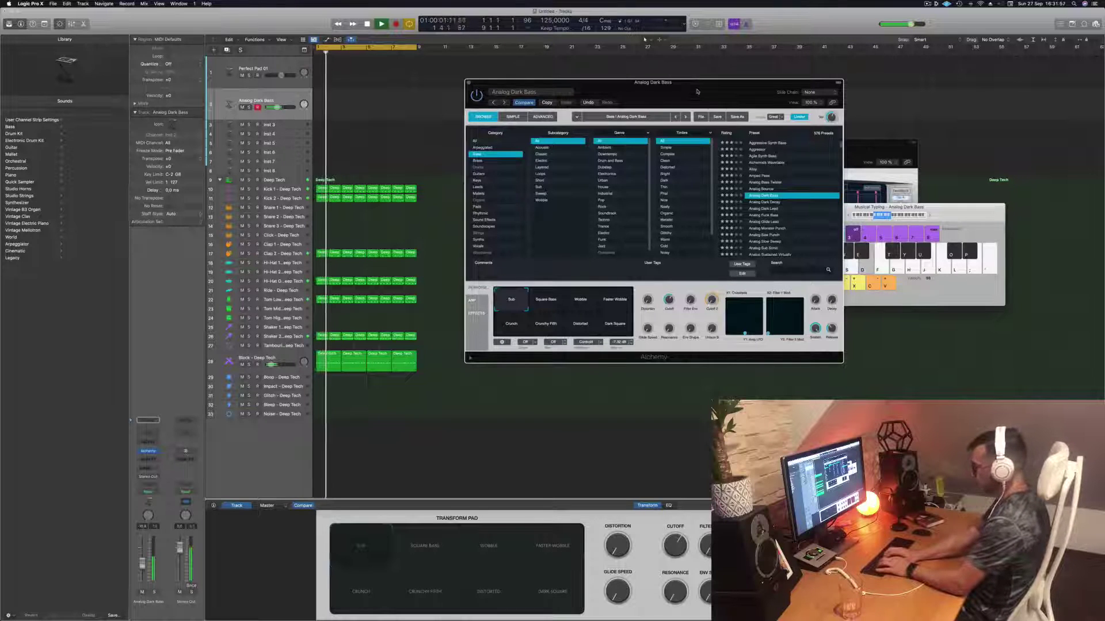
key("s")
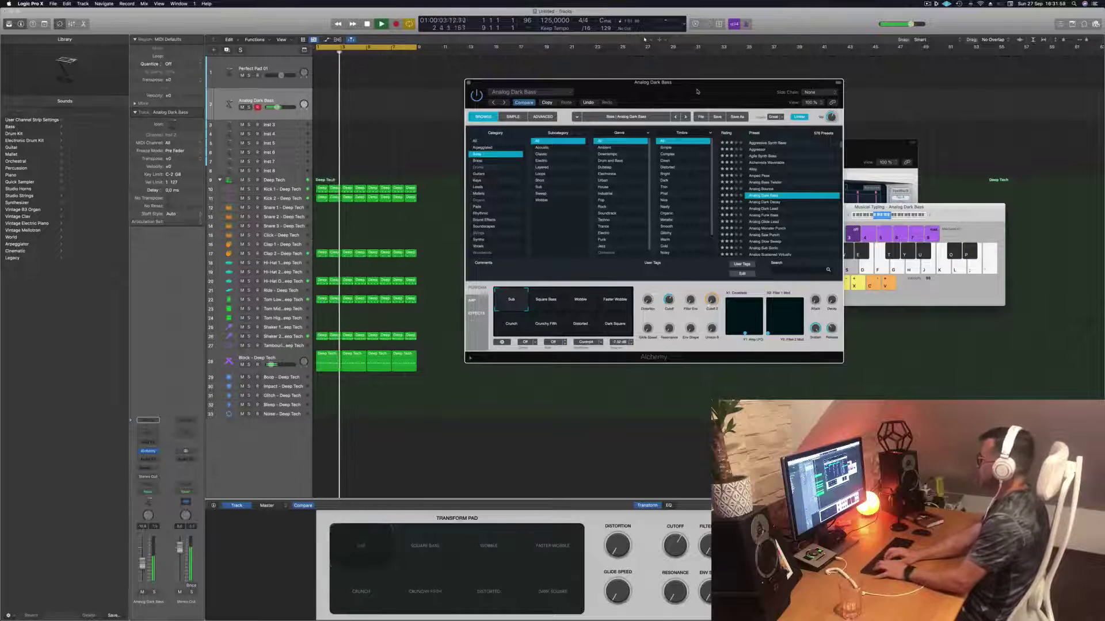
Rehearse a mostly single-note bass line over the looped beat and record it on the Analog Dark Bass track.
key("s")
key("s")
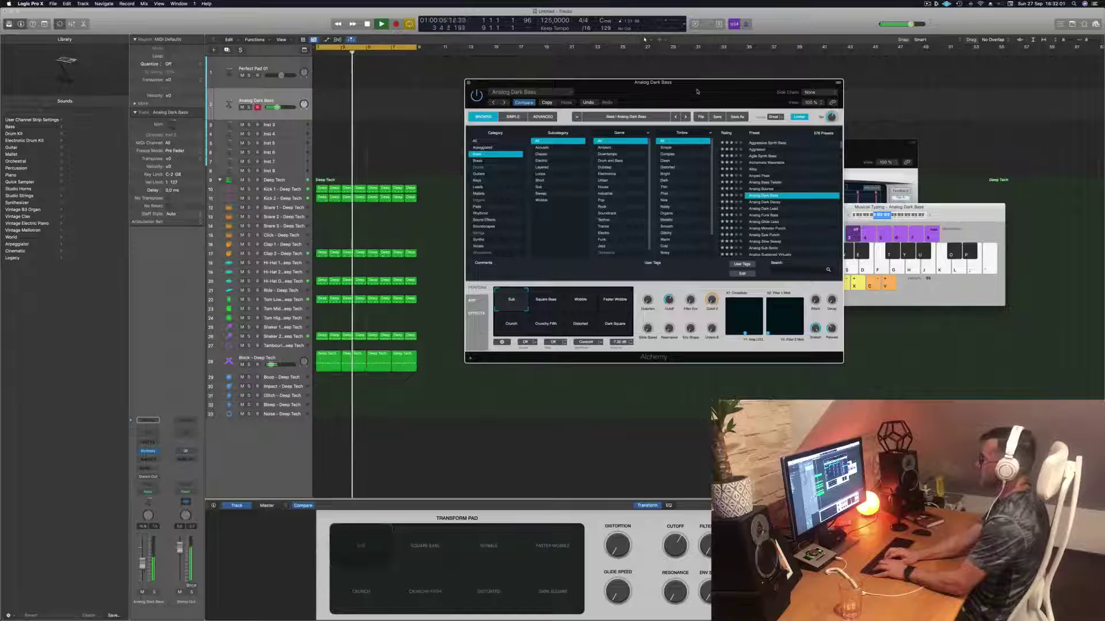
key("s")
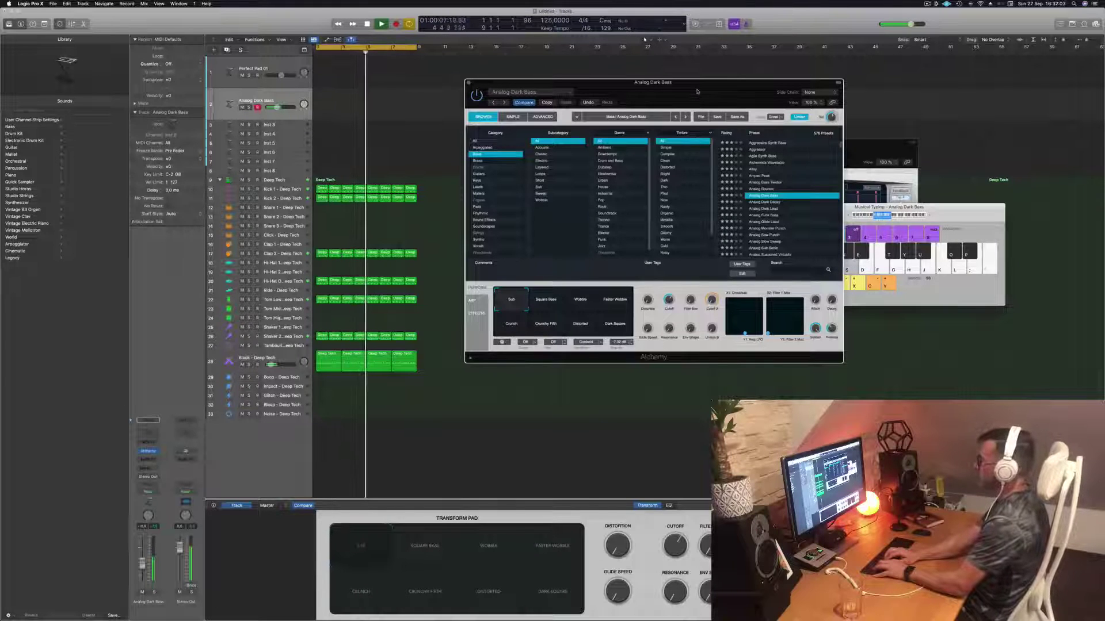
key("s")
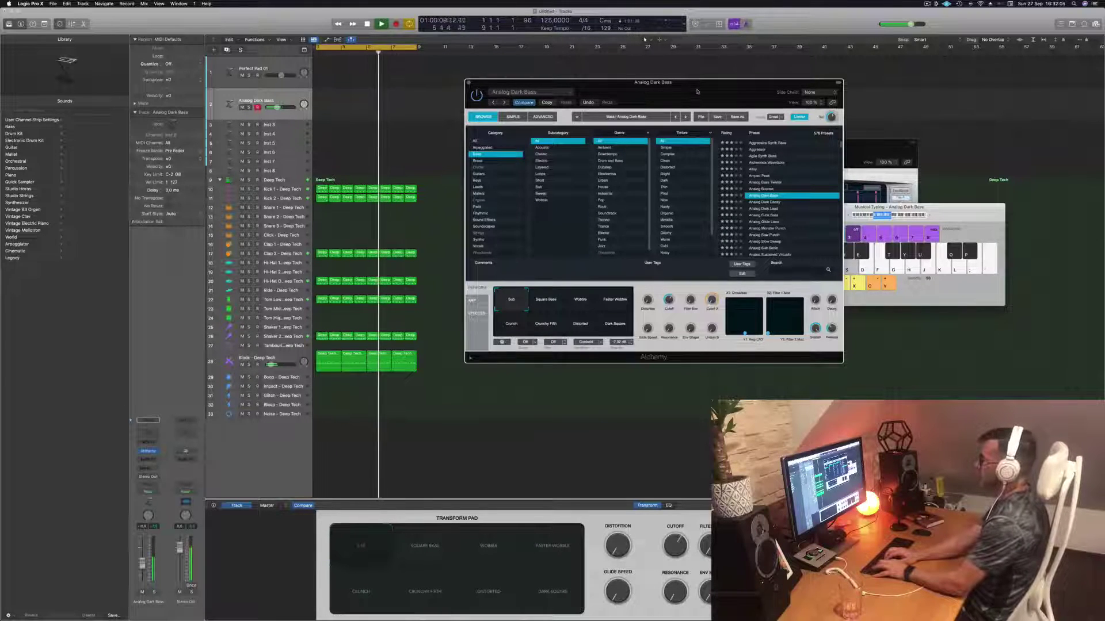
key("s")
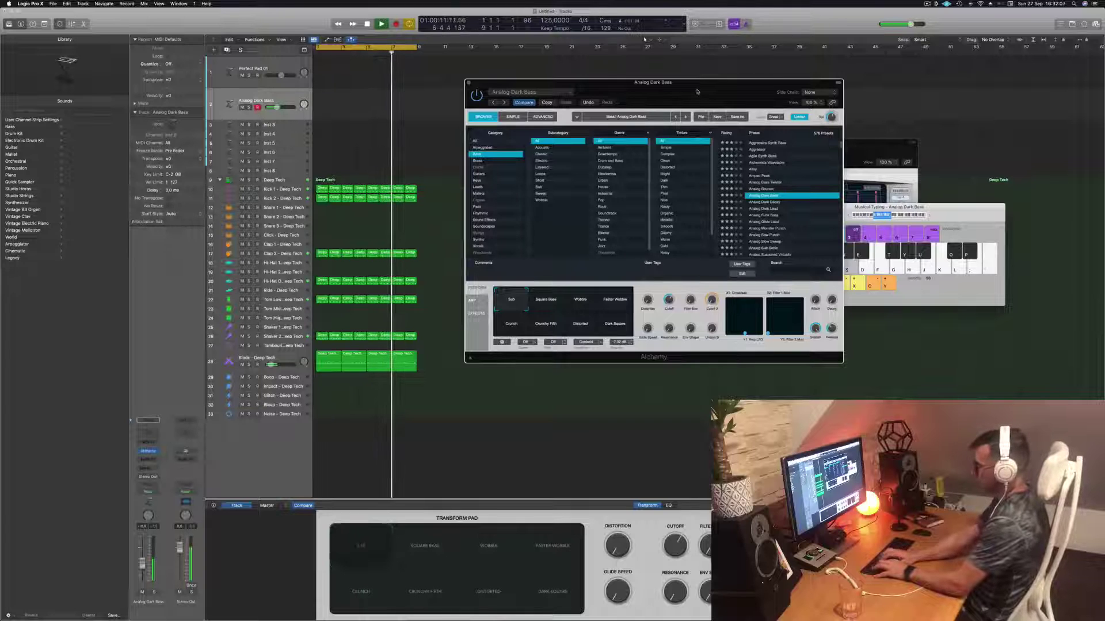
key("d")
key("s")
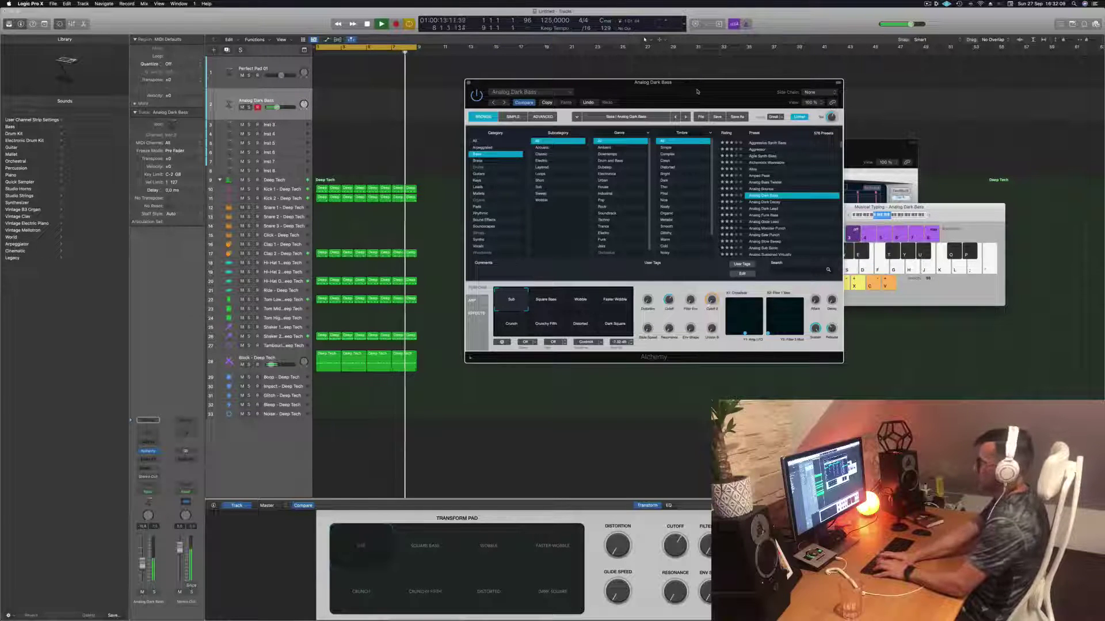
key("r")
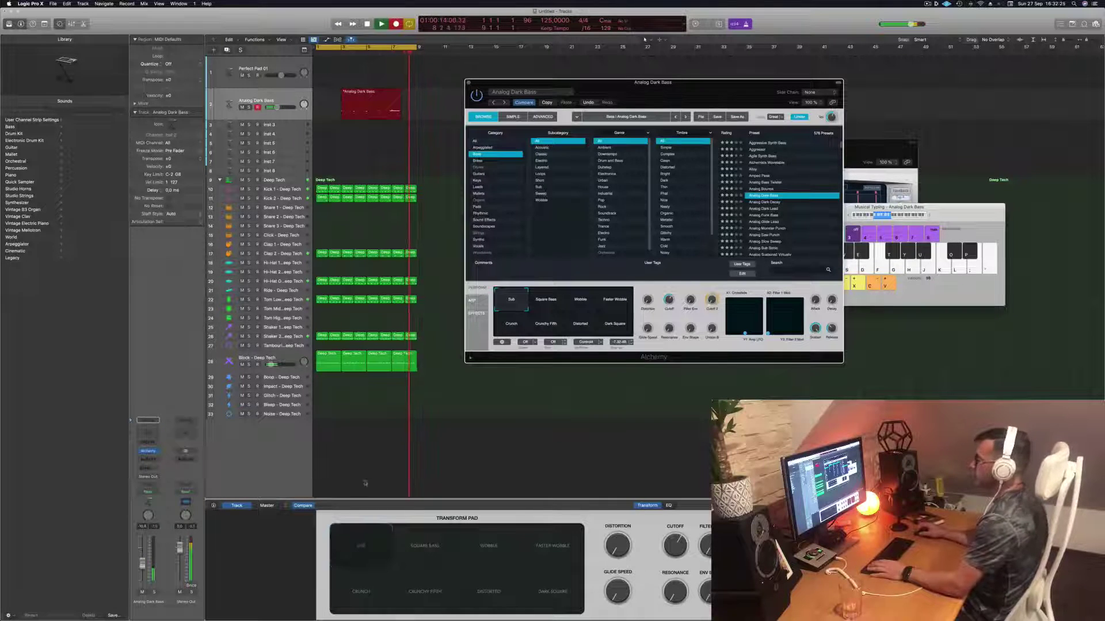
key("space")
Play back the take with the Block track selected, and move the recorded bass region to the start of the loop.
left_click(282, 358)
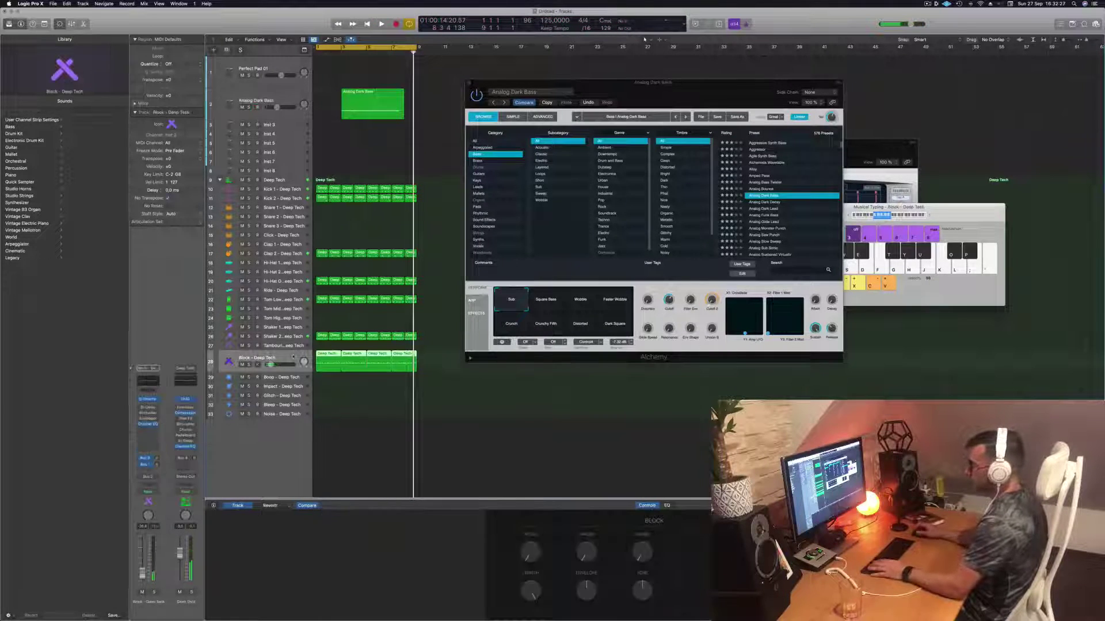
key("space")
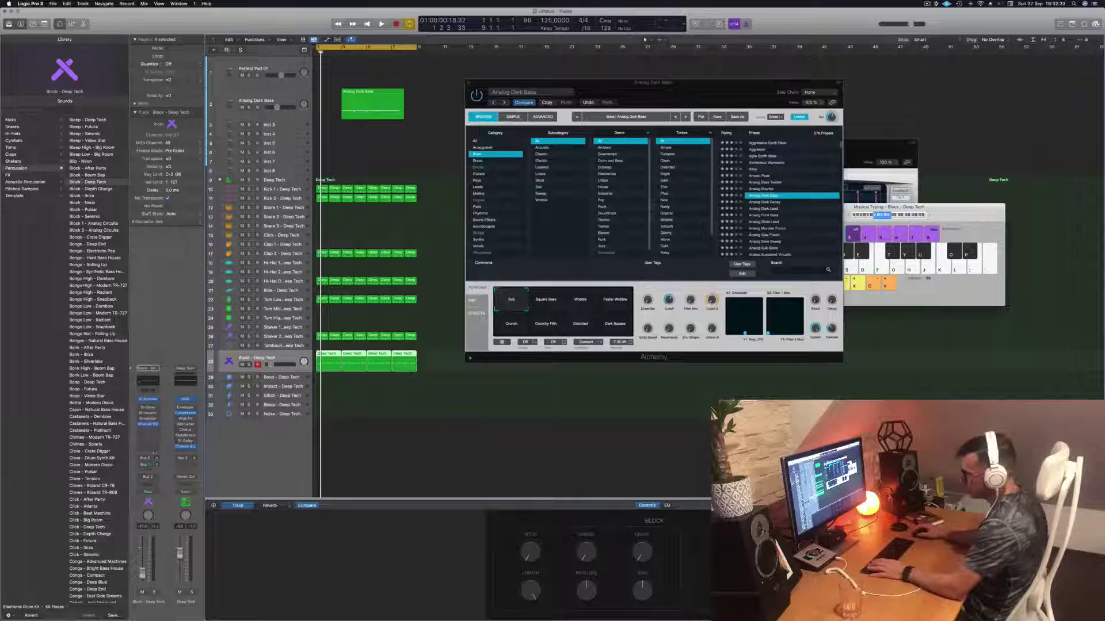
key("space")
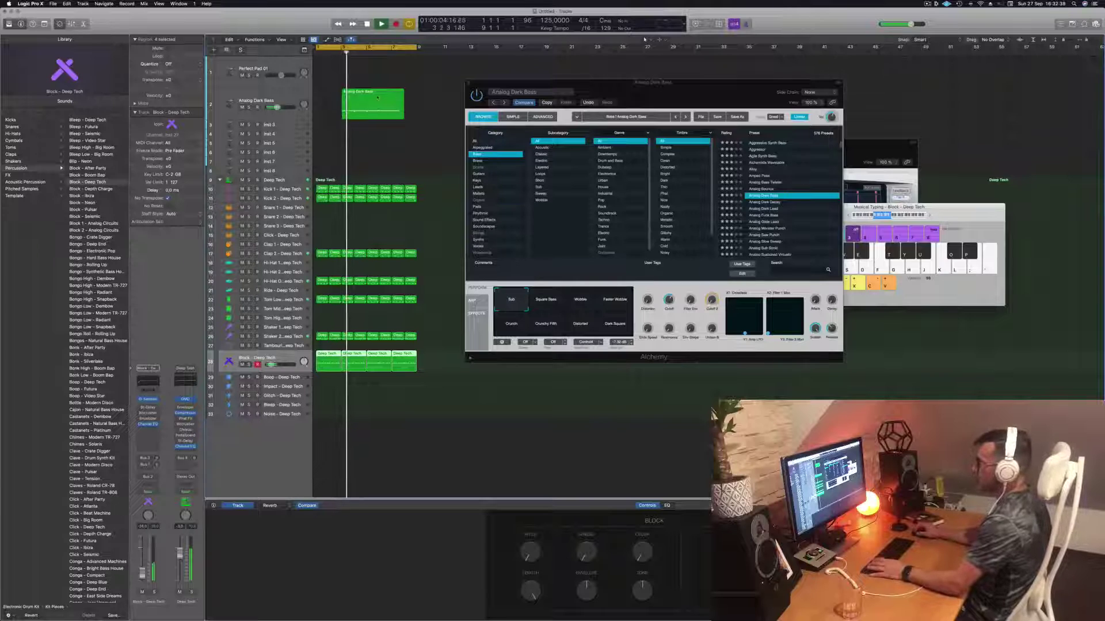
key("space")
left_click_drag(373, 102, 346, 98)
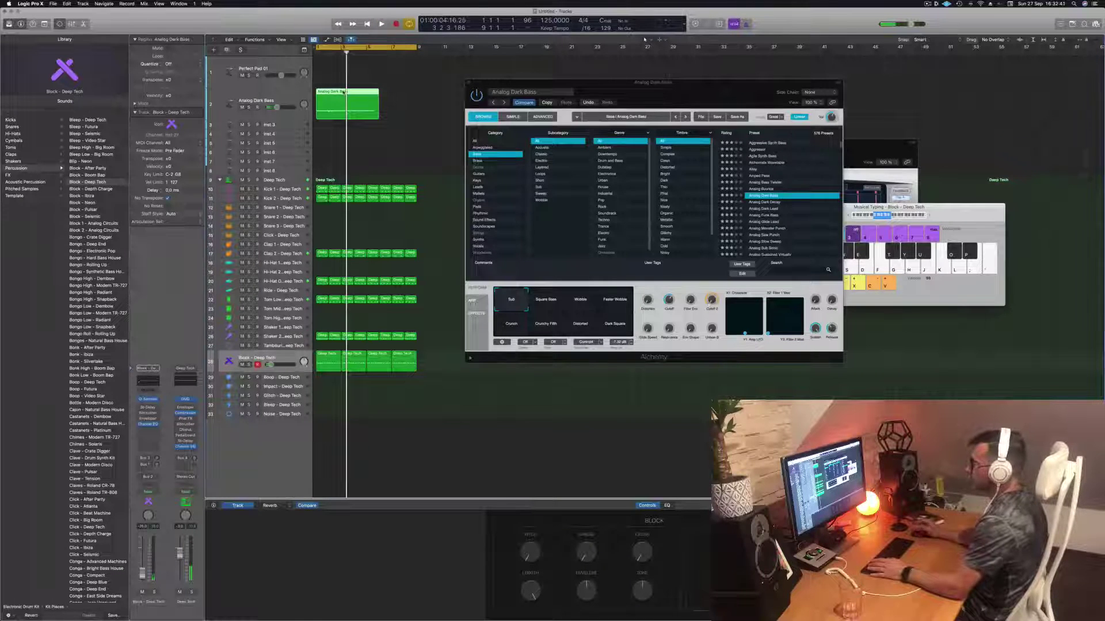
Open the bass region in the Piano Roll and shorten the long sustained note to end at bar 5.
key("p")
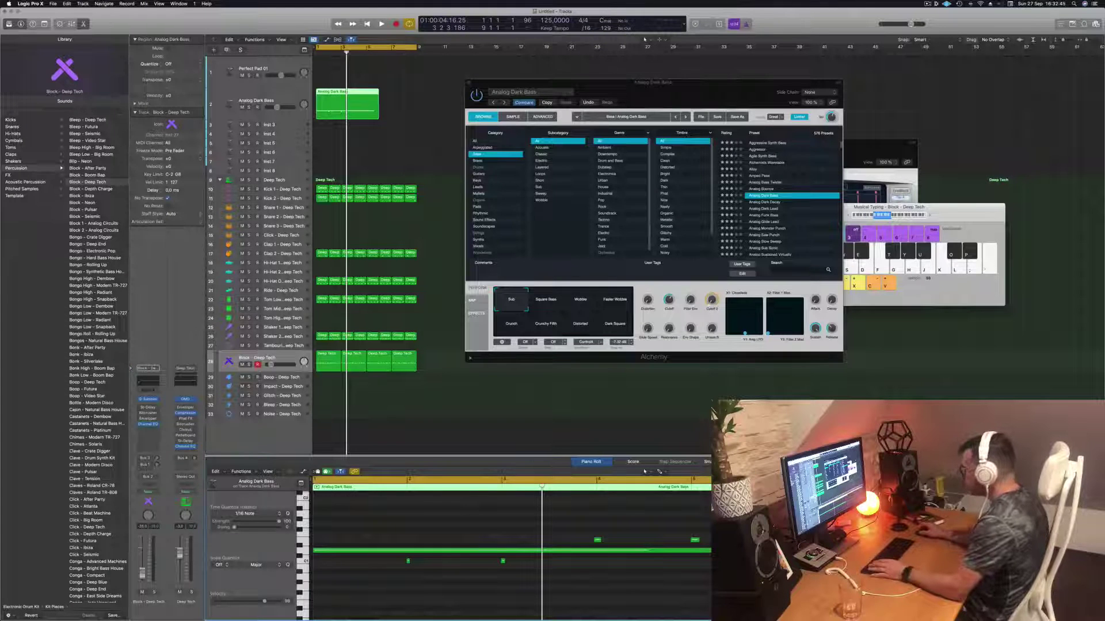
left_click(512, 550)
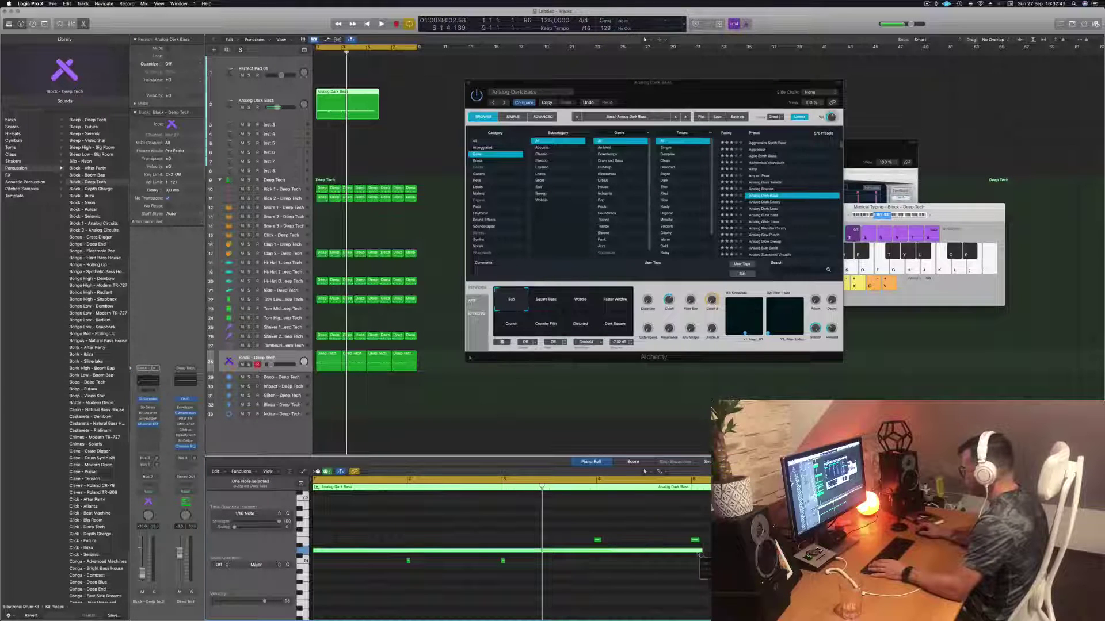
left_click_drag(697, 555, 690, 556)
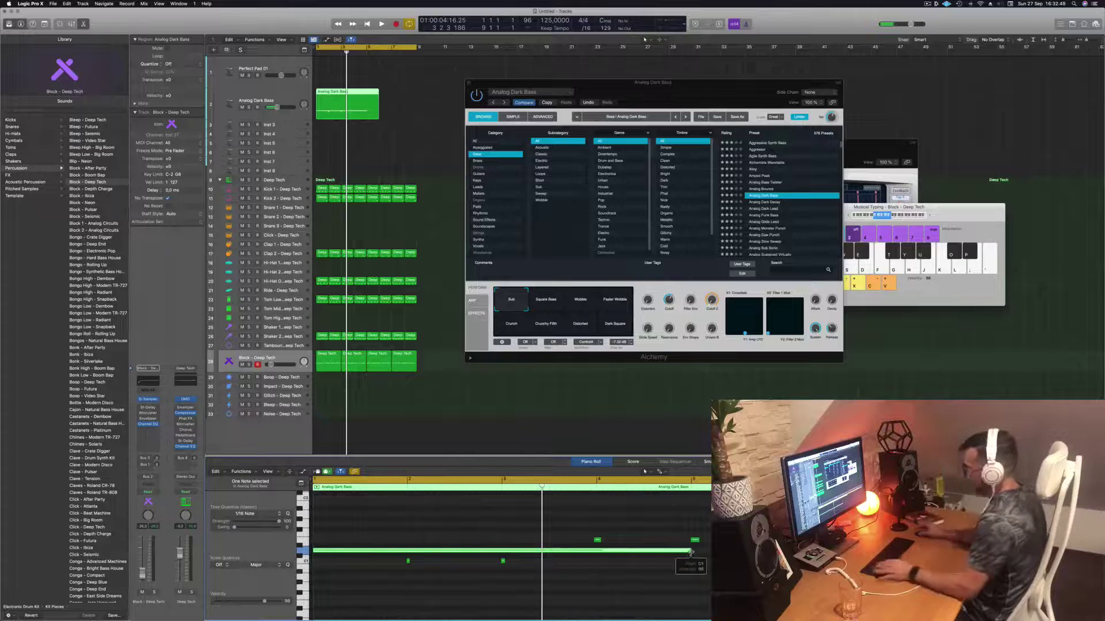
left_click_drag(389, 577, 532, 557)
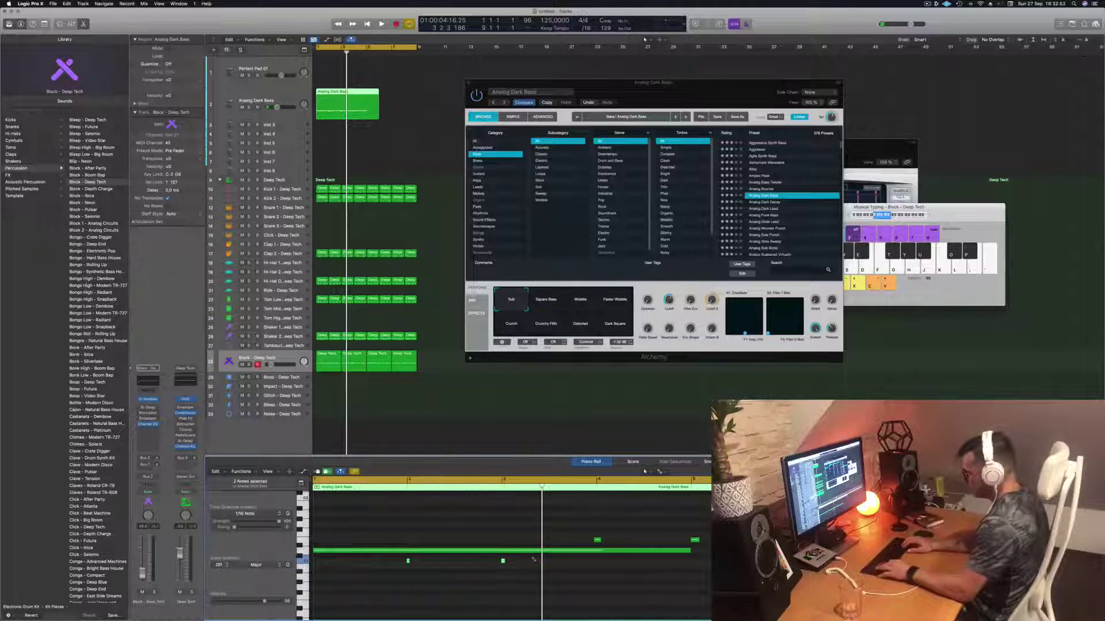
key("super+a")
key("super+q")
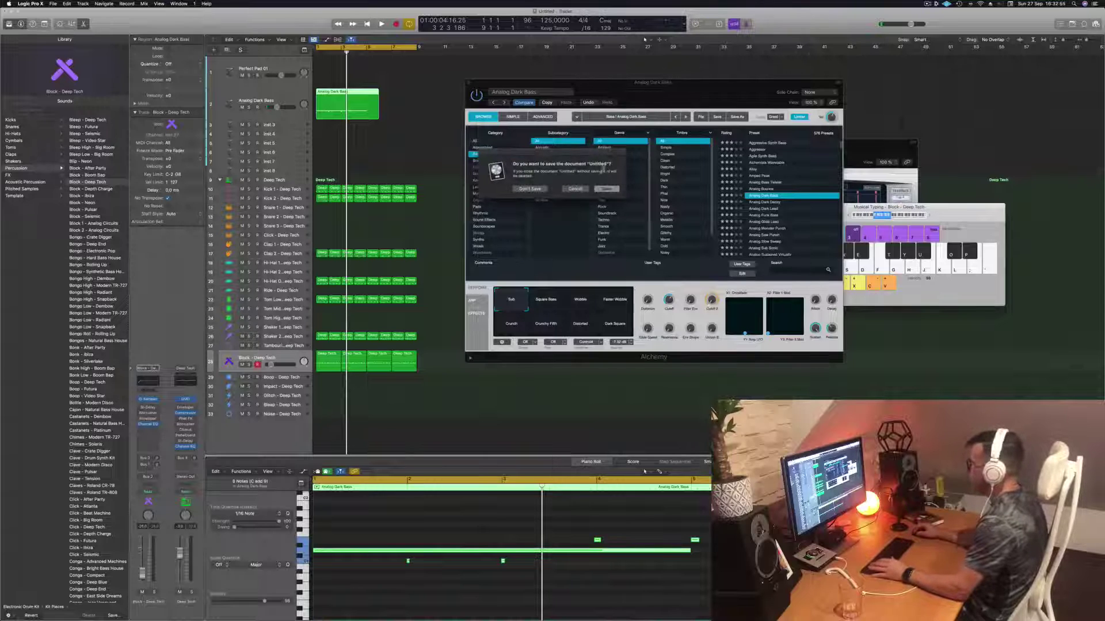
left_click(575, 190)
left_click(461, 597)
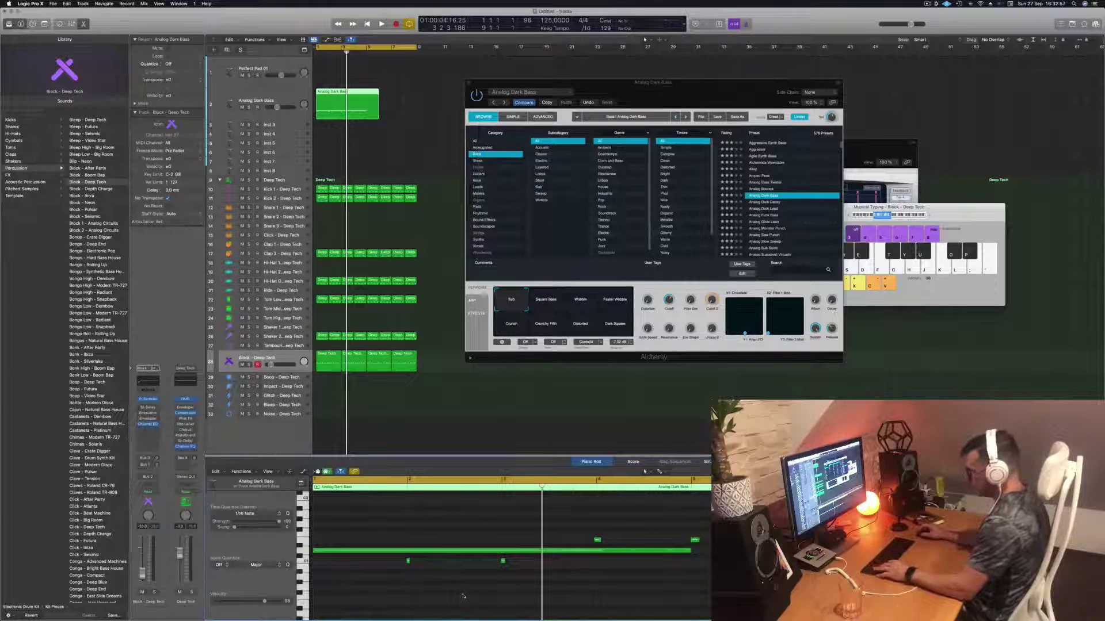
Quantize all notes of the bass region to 1/16 notes.
key("super+a")
key("q")
left_click(463, 596)
Lengthen the two short low bass notes at bars 2 and 3 and audition them over the beat from the start.
key("space")
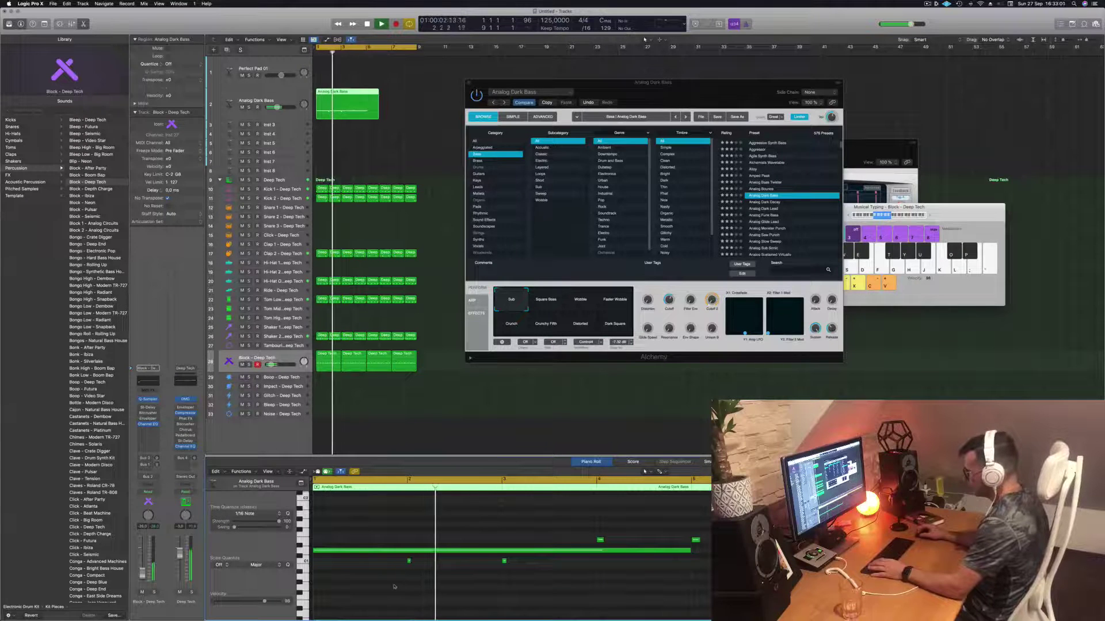
left_click_drag(520, 562, 504, 562)
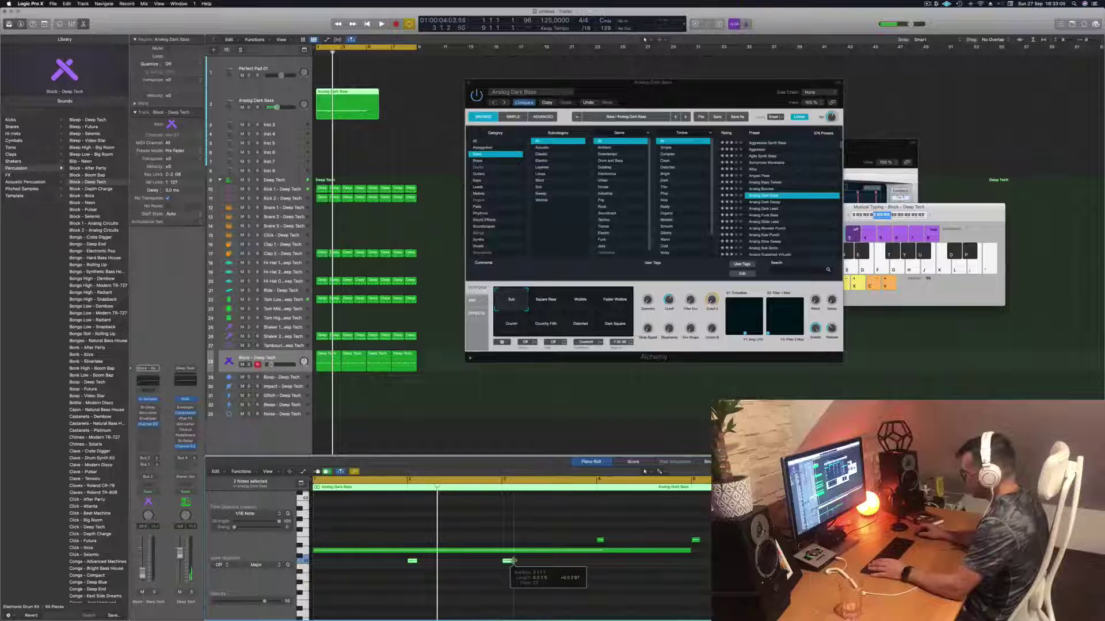
key("space")
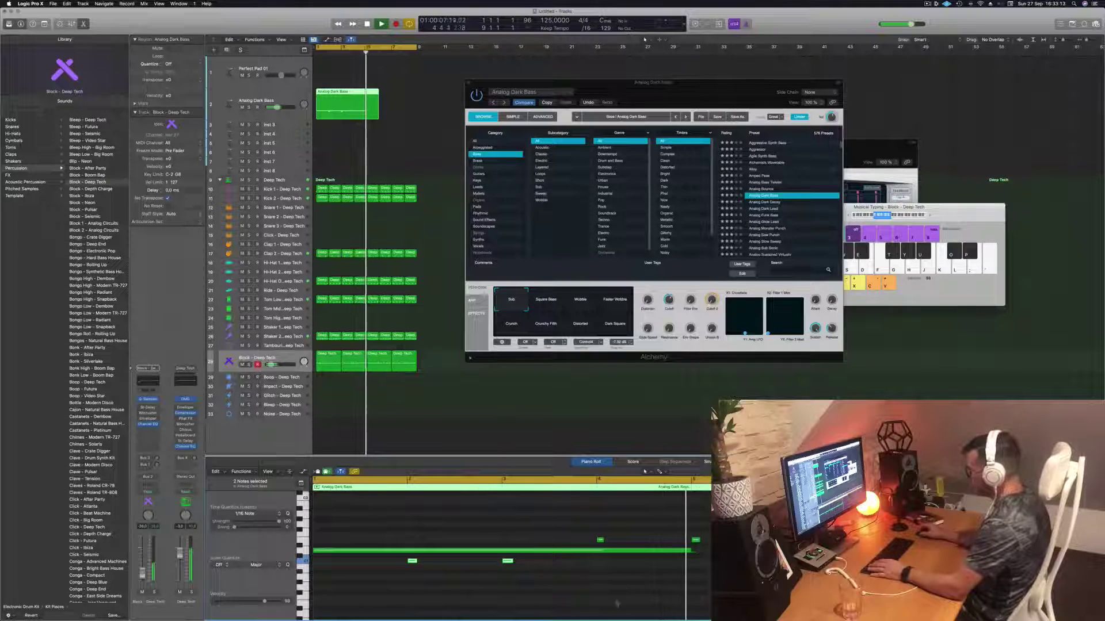
key("space")
key("Return")
key("space")
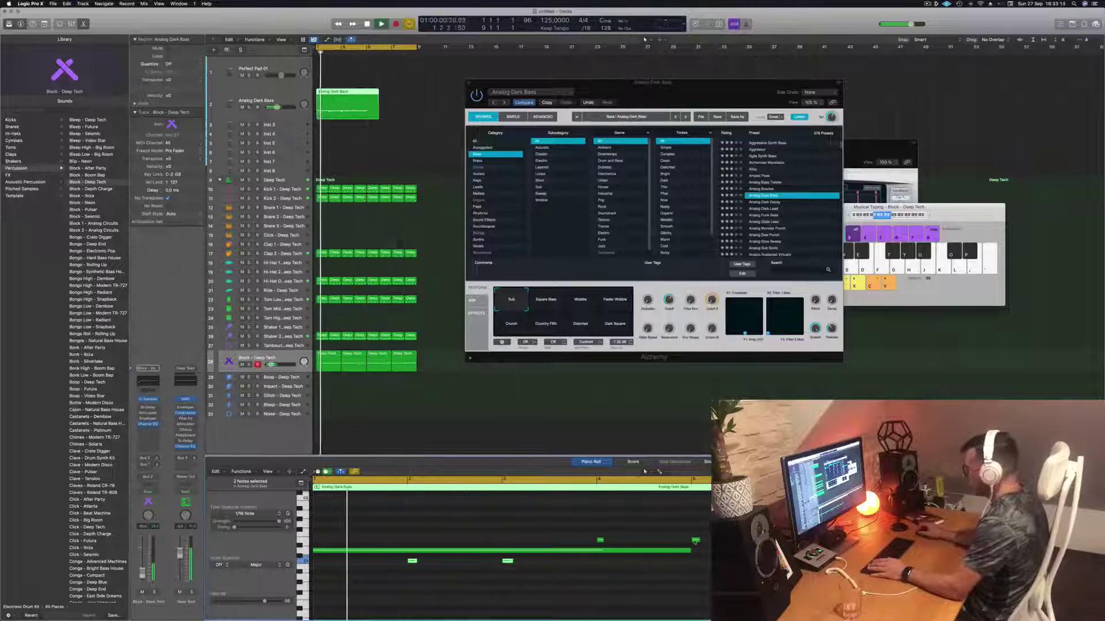
Move the high bass note from bar 5 to bar 1 and slightly shorten the low note at bar 3.
left_click_drag(696, 540, 317, 545)
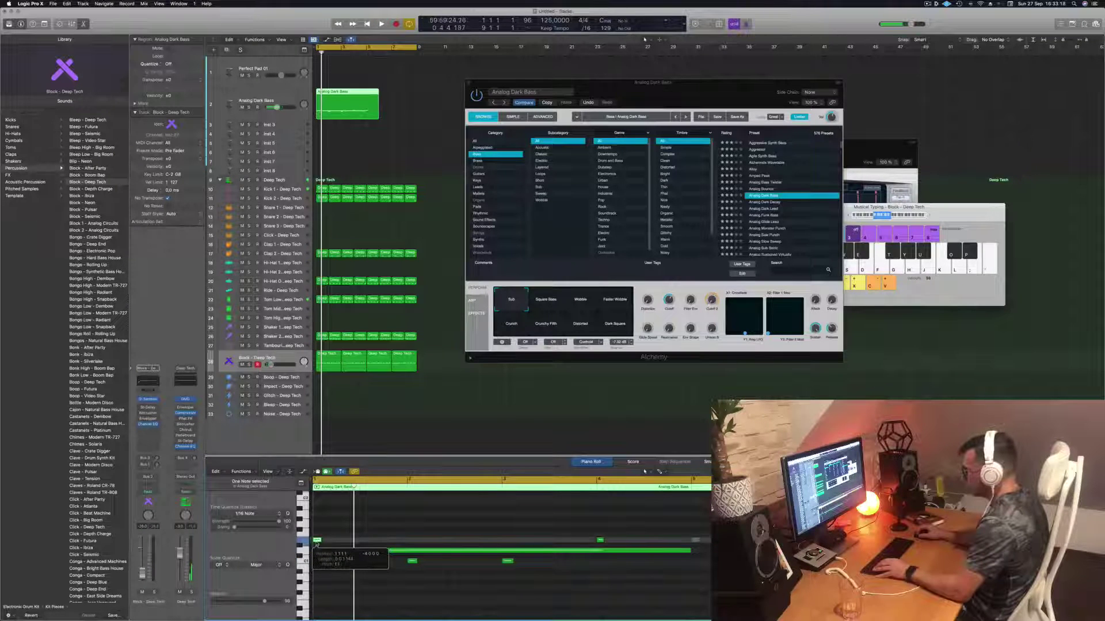
key("space")
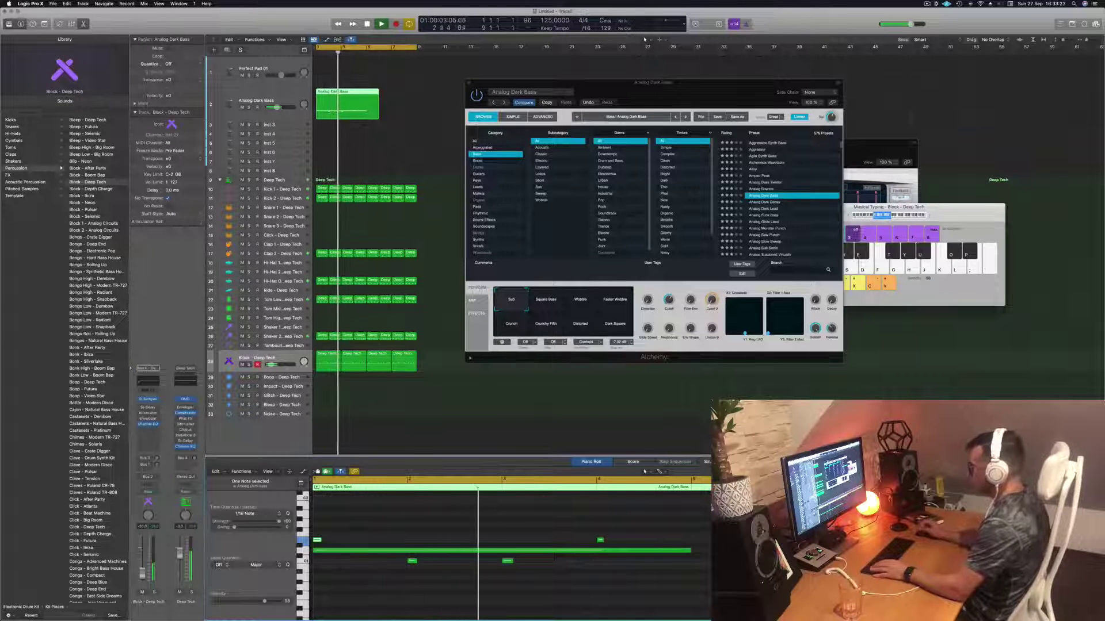
left_click(509, 560)
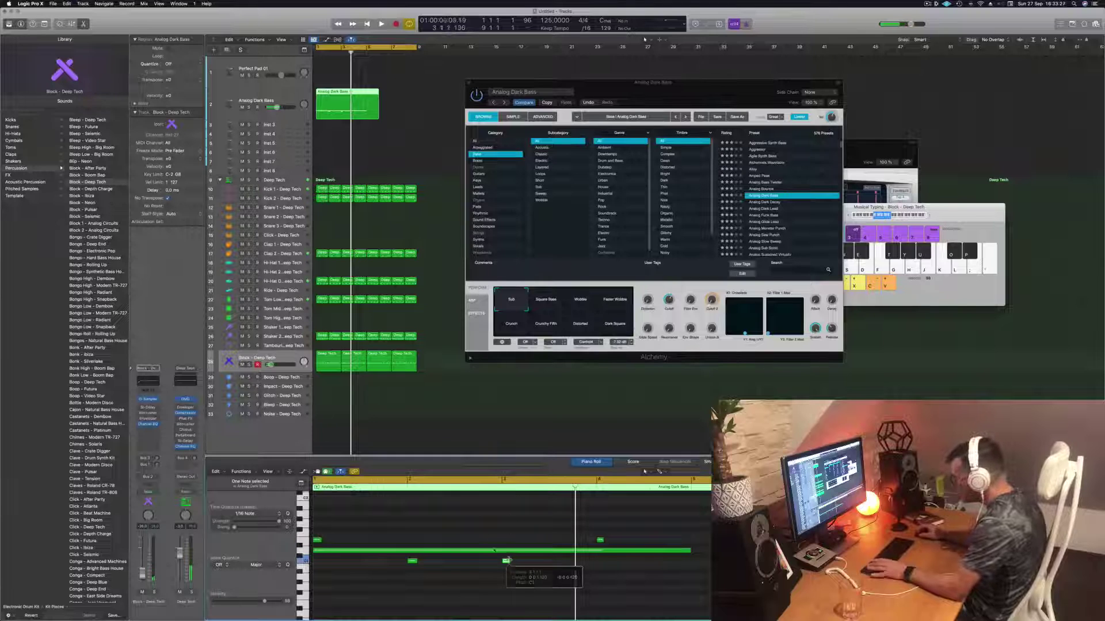
key("space")
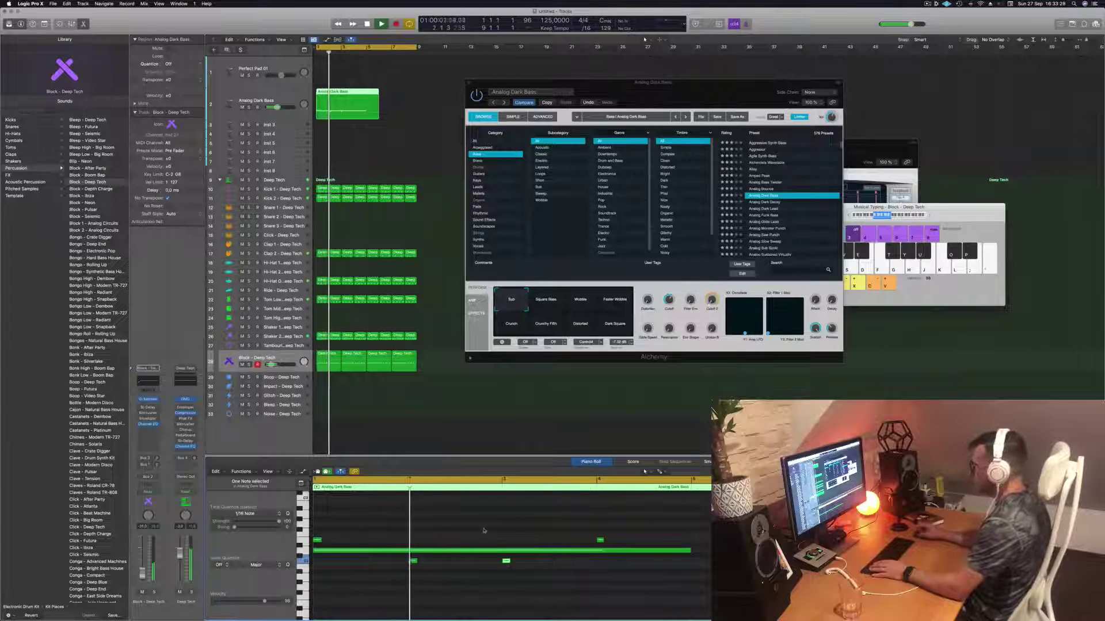
Split the bass region at bar 5 and fill bars 5 to 8 with a copy of the four-bar part.
left_click(367, 97)
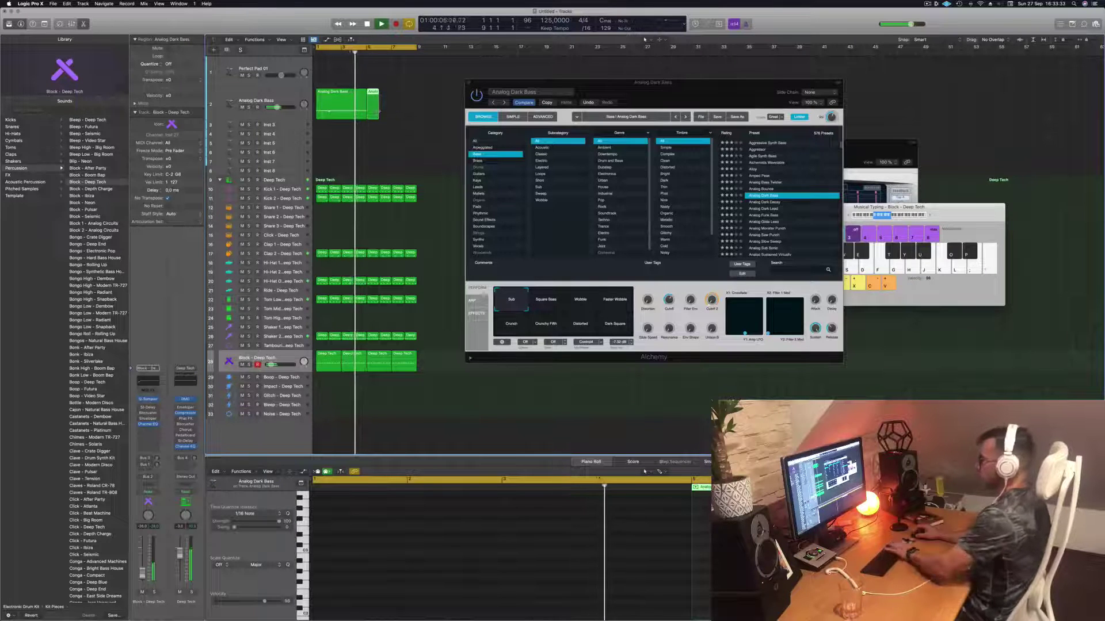
left_click(341, 99)
left_click_drag(341, 99, 387, 101)
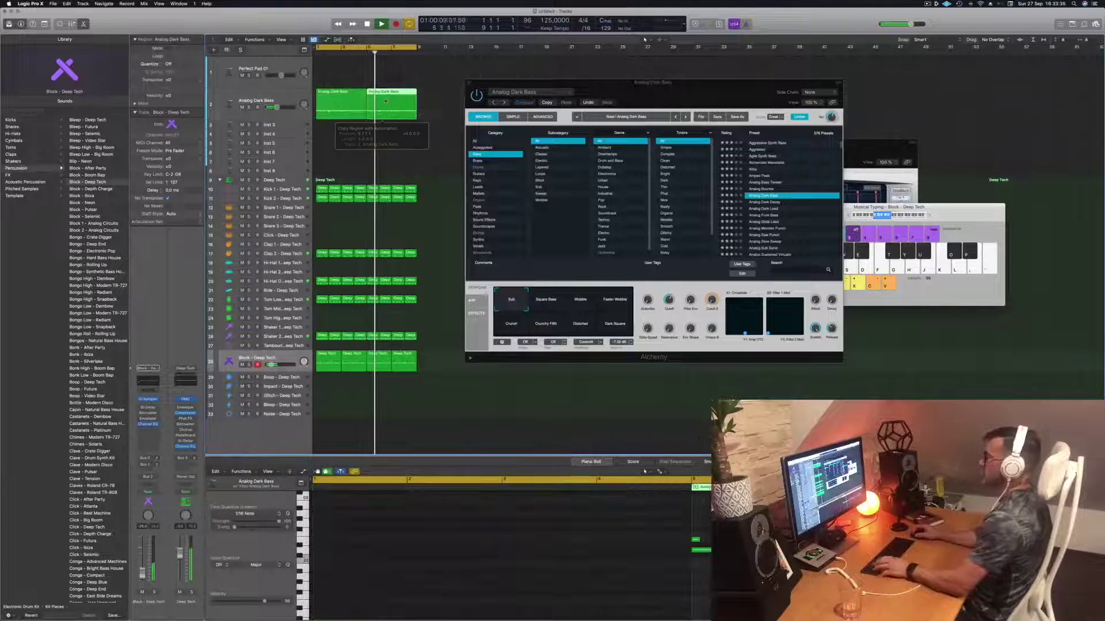
Try shifting the short low and high bass notes an eighth note later, listen to them in the loop, and revert the shifts.
left_click(282, 95)
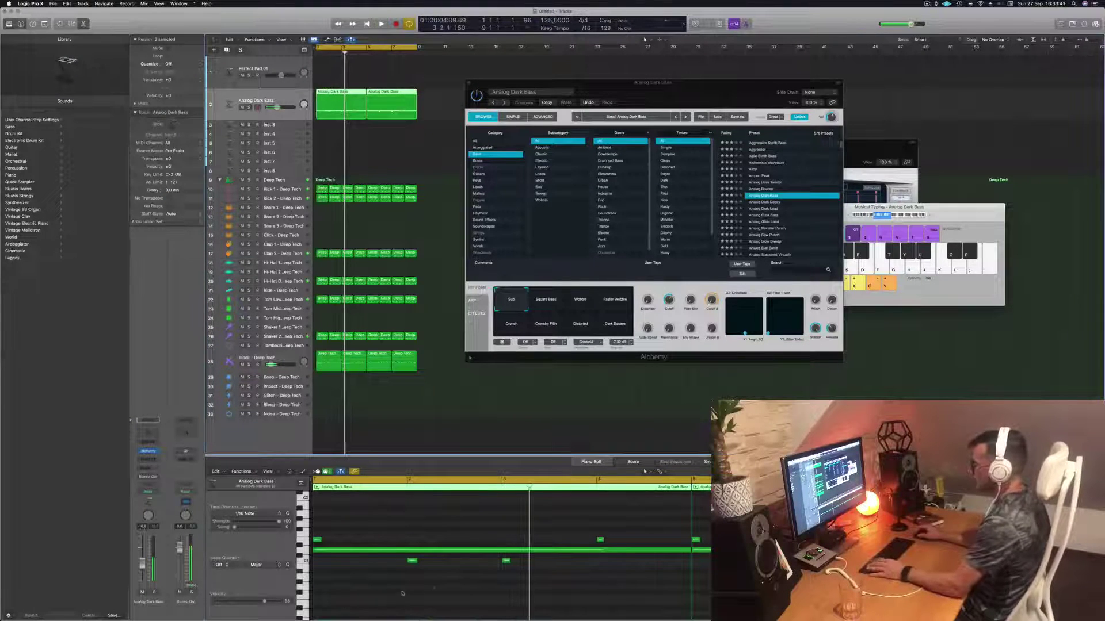
left_click_drag(402, 593, 565, 558)
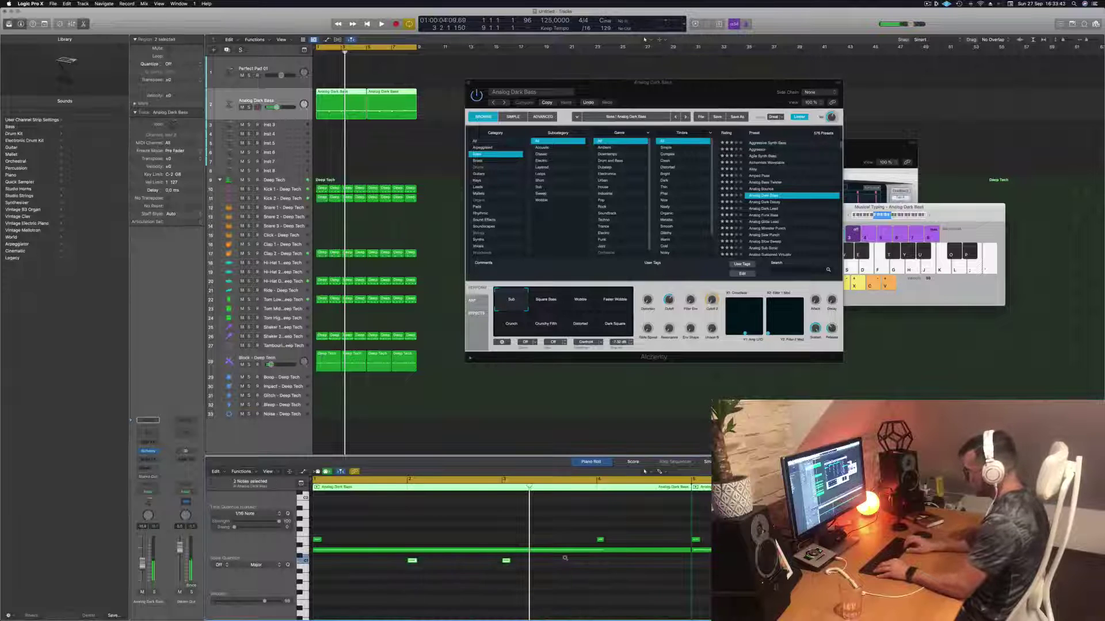
key("Return")
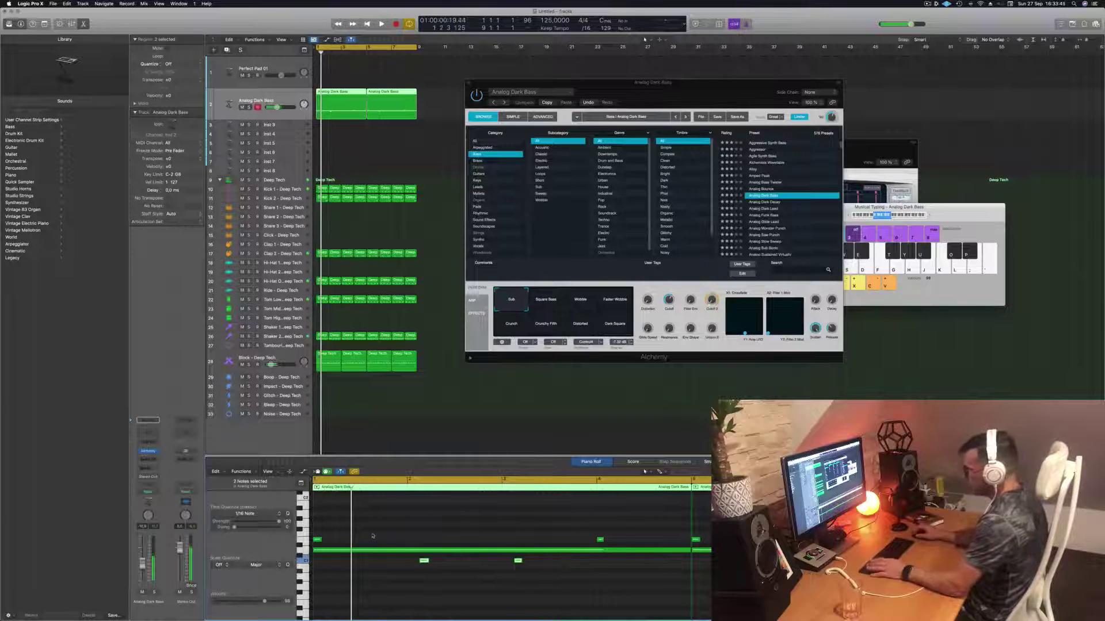
left_click_drag(626, 531, 309, 541)
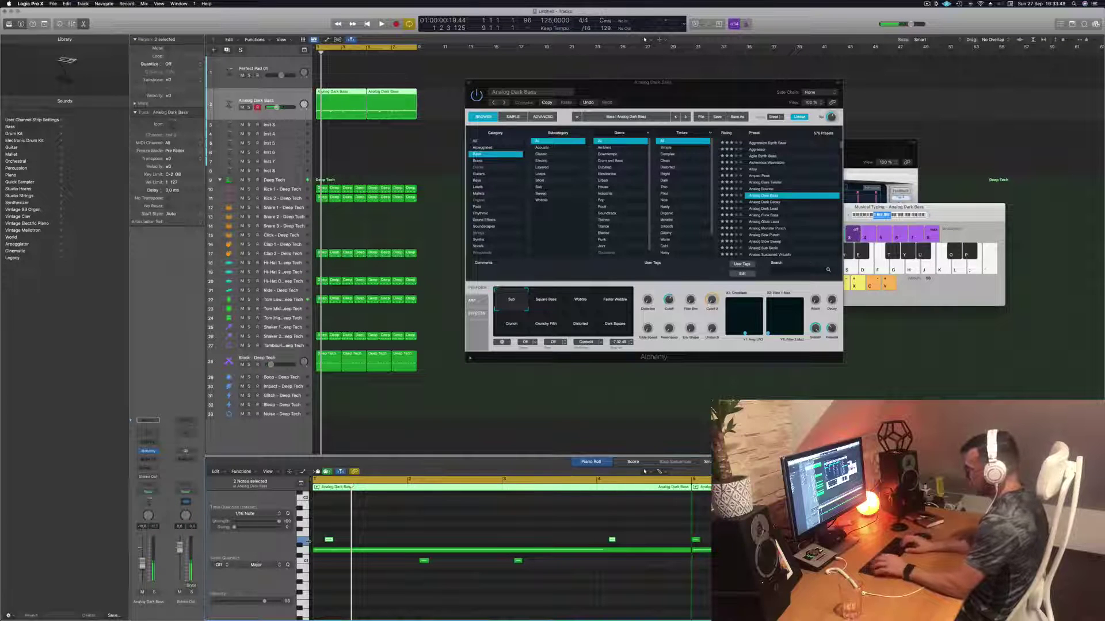
key("space")
key("Return")
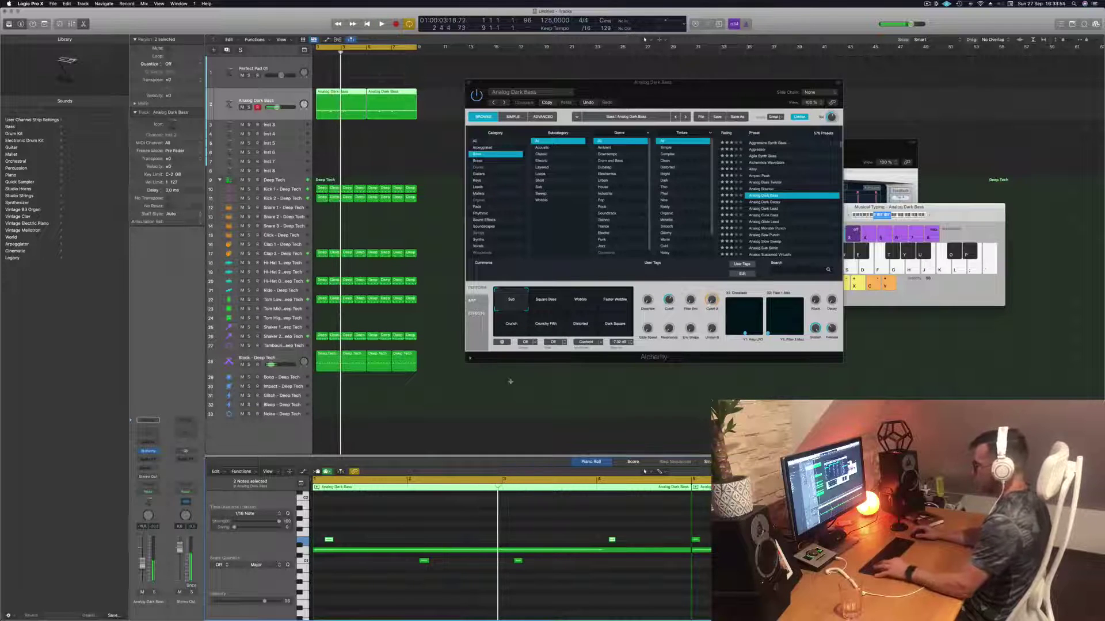
key("alt+Left")
key("alt+Left")
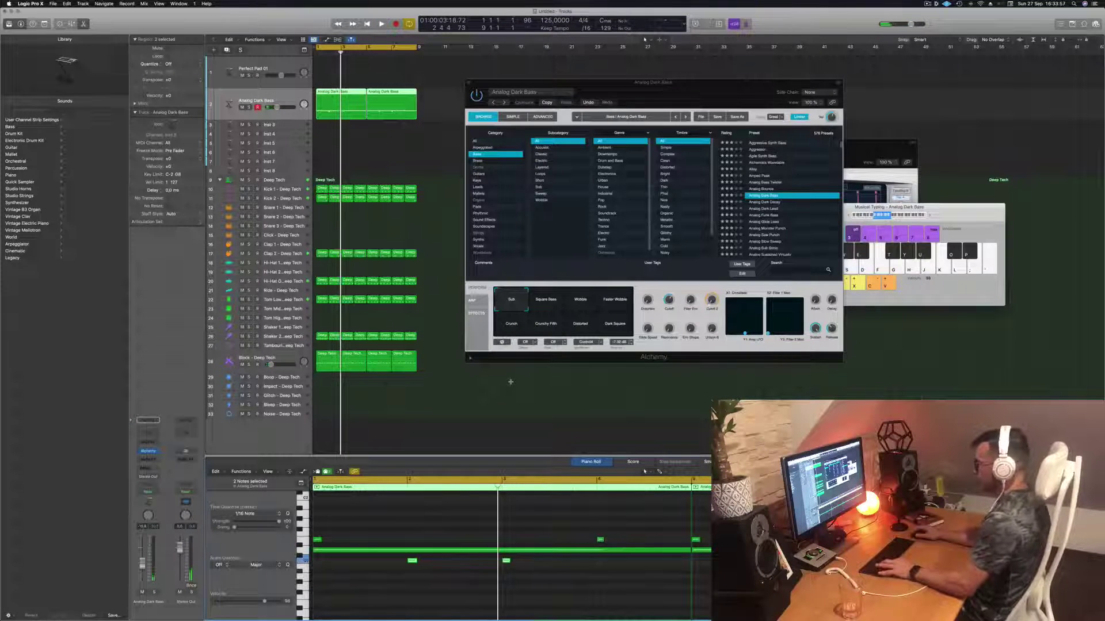
Listen to the bass line with the beat from the loop's start while repositioning the Alchemy window.
key("space")
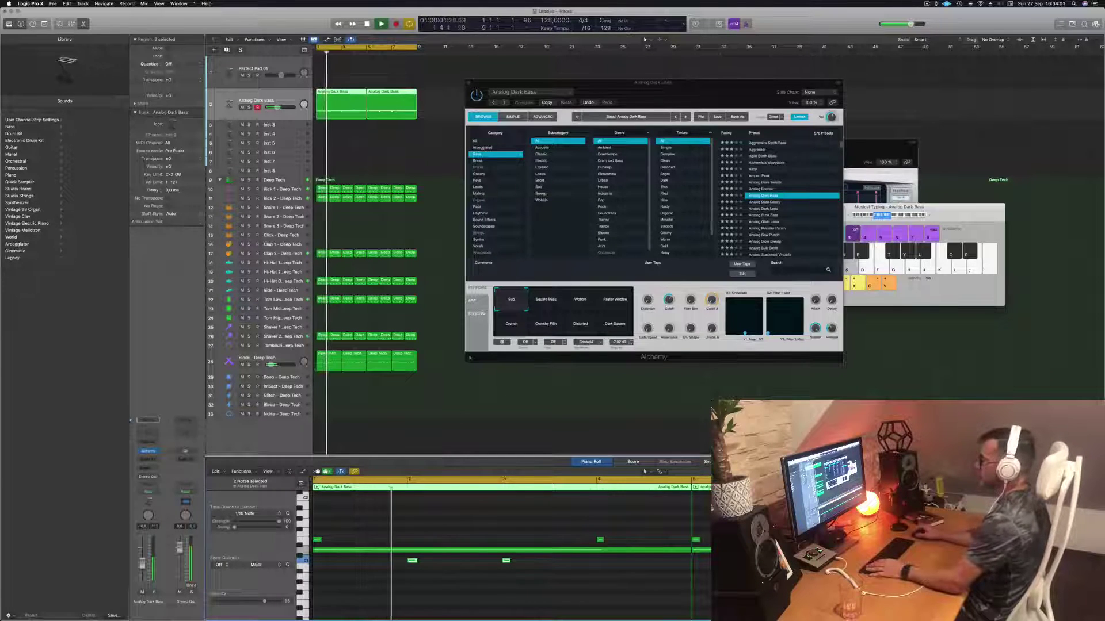
left_click_drag(668, 91, 627, 93)
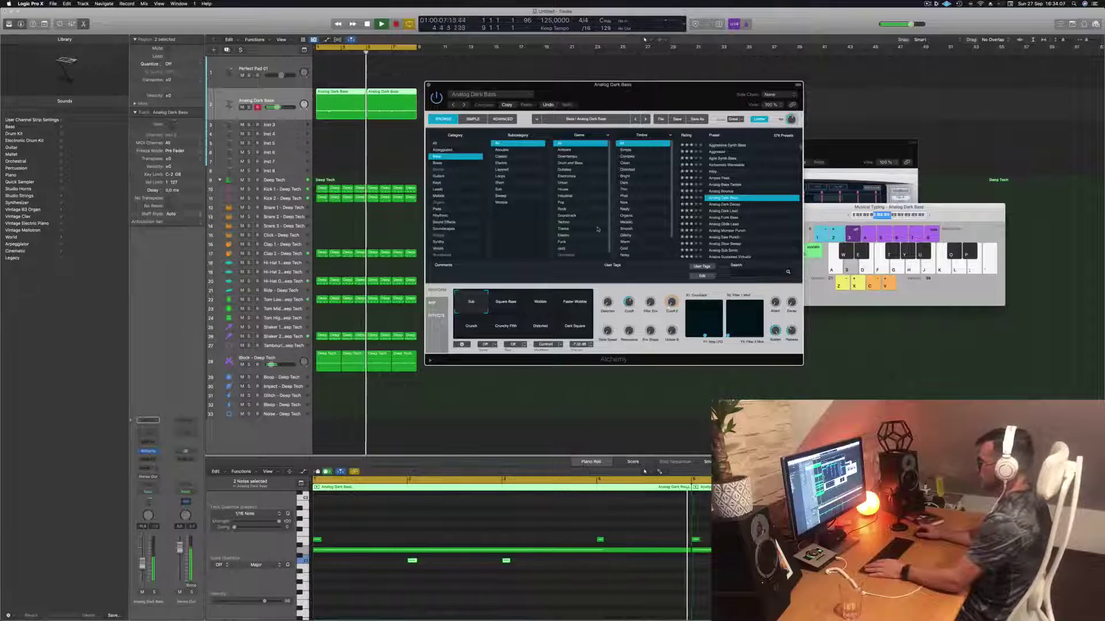
left_click_drag(653, 103, 692, 95)
key("Return")
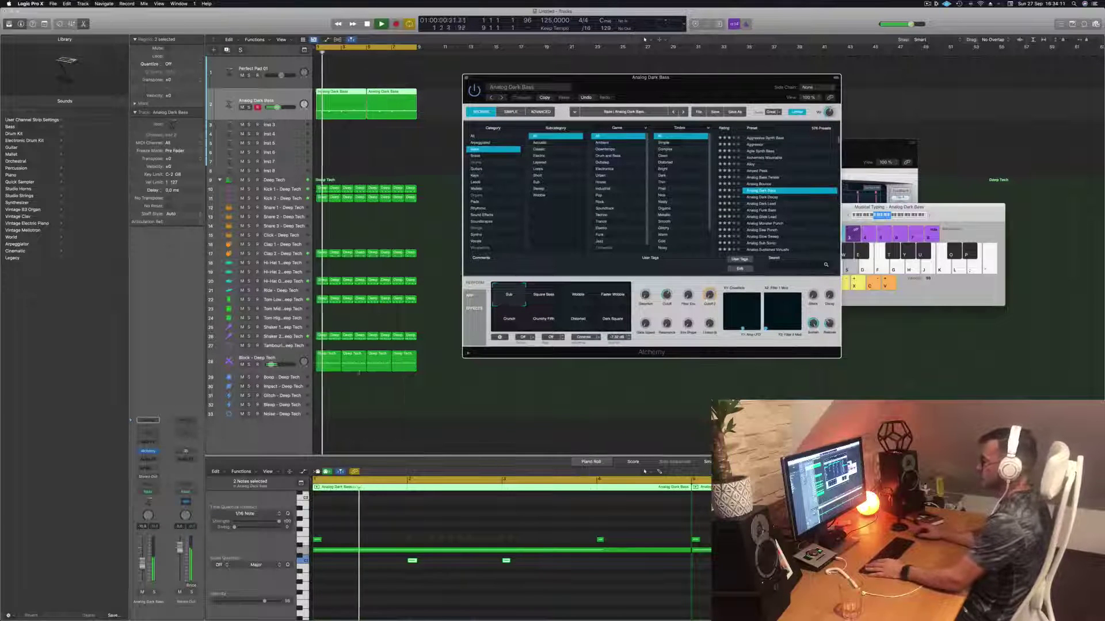
Lower the short high bass notes at bars 1 and 4 to the pitch of the short low notes at bars 2 and 3.
left_click(317, 540)
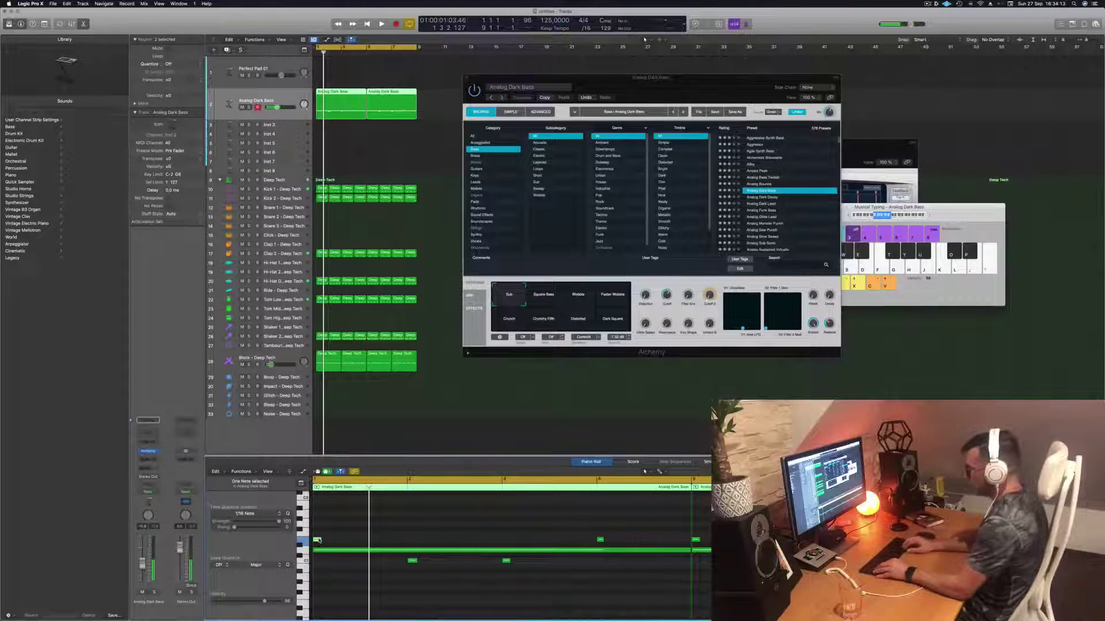
key("space")
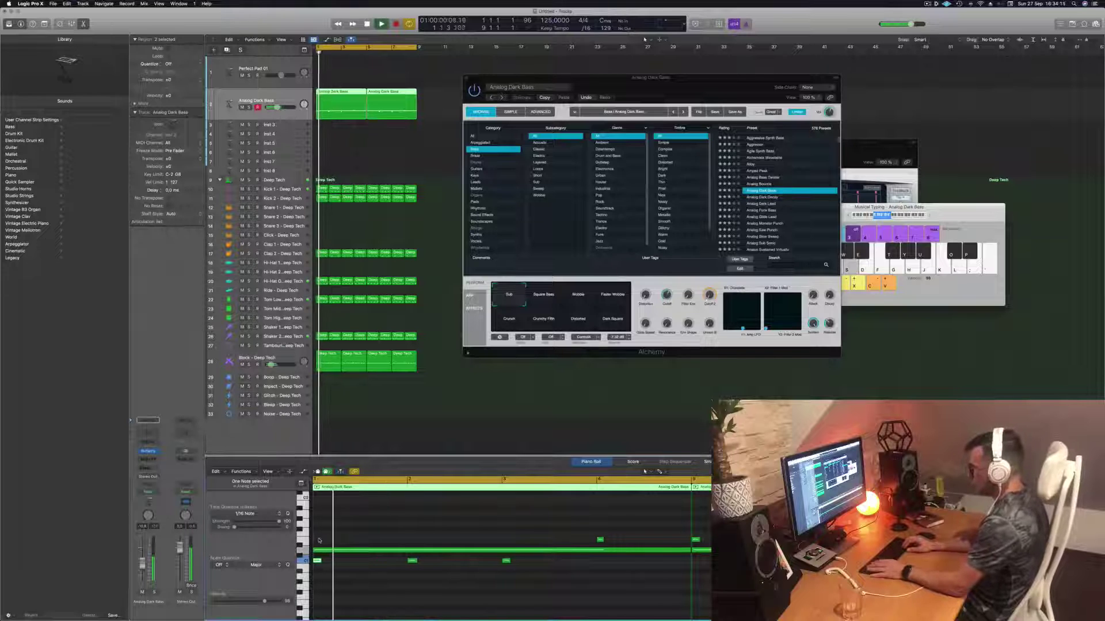
key("Return")
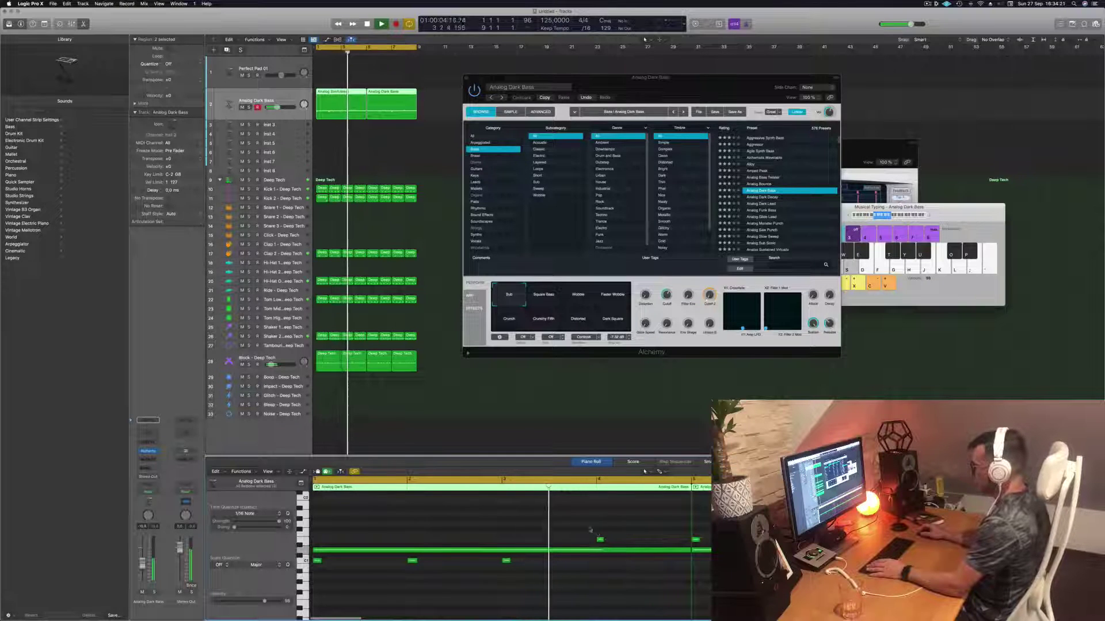
left_click(599, 540)
key("Return")
key("alt+Down")
key("alt+Down")
key("alt+Down")
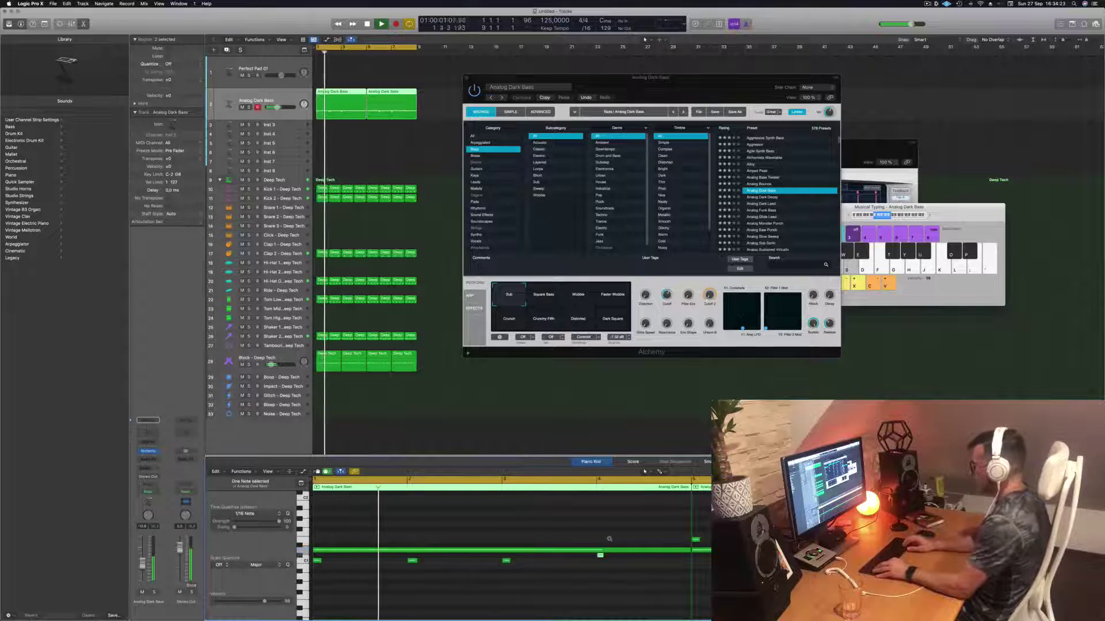
key("alt+Down")
Replace the second bass region at bars 5 to 8 with a copy of the edited first region.
left_click(406, 94)
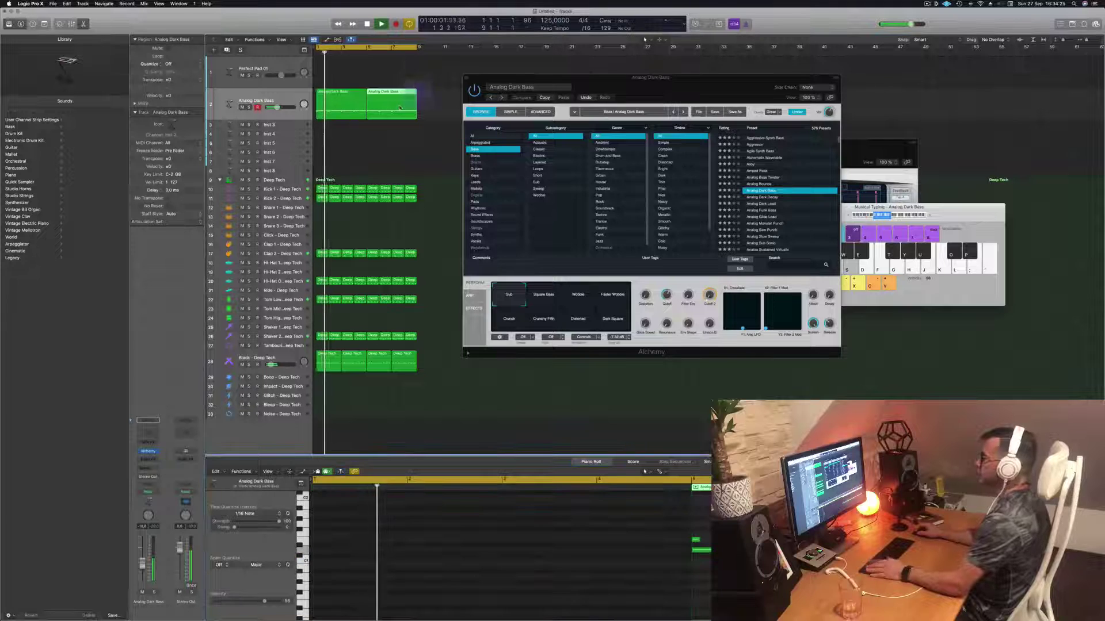
key("Return")
key("BackSpace")
key("Return")
left_click_drag(339, 95, 382, 99)
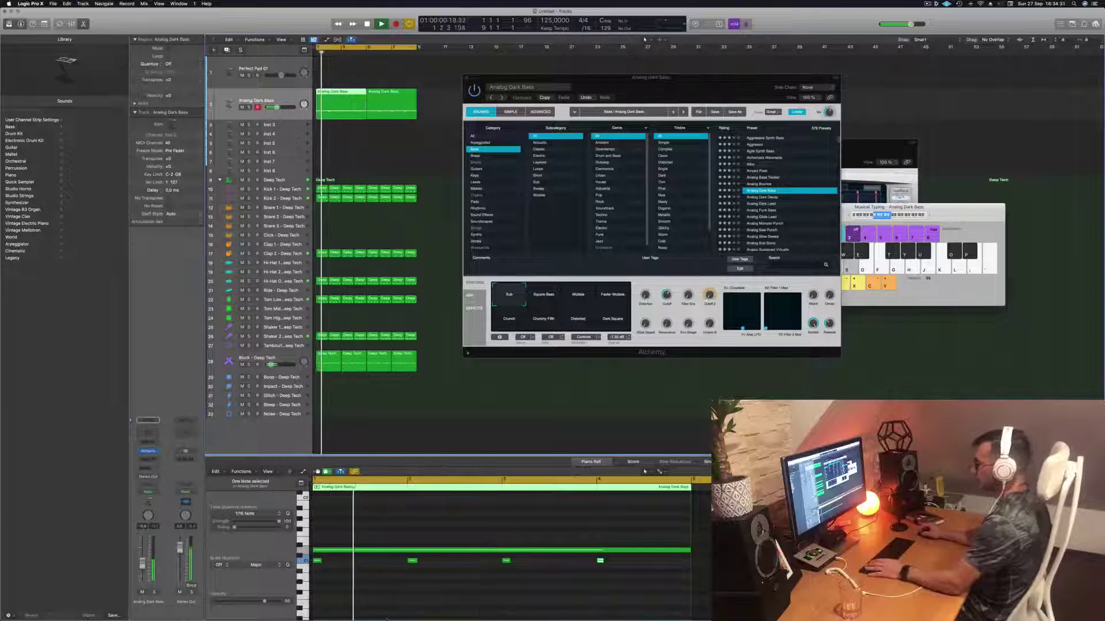
Audition Alchemy's Square Bass, Wobble, Faster Wobble, Crunch, Crunchy Fifth, Distorted and Dark Square variations in the loop, and return to Sub.
left_click(544, 295)
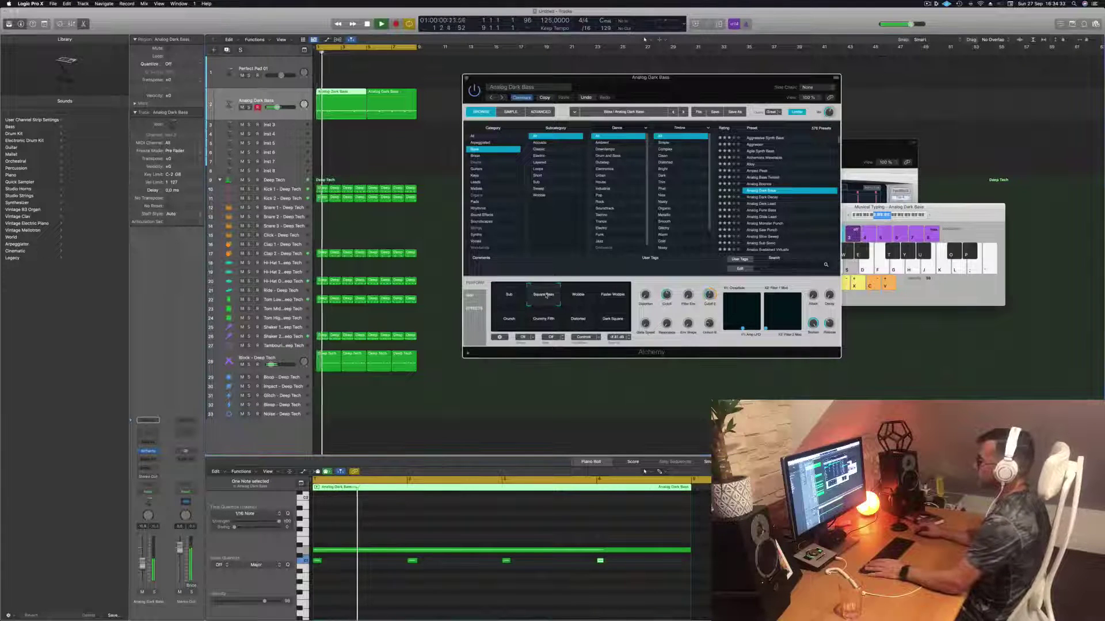
left_click(577, 295)
left_click(611, 296)
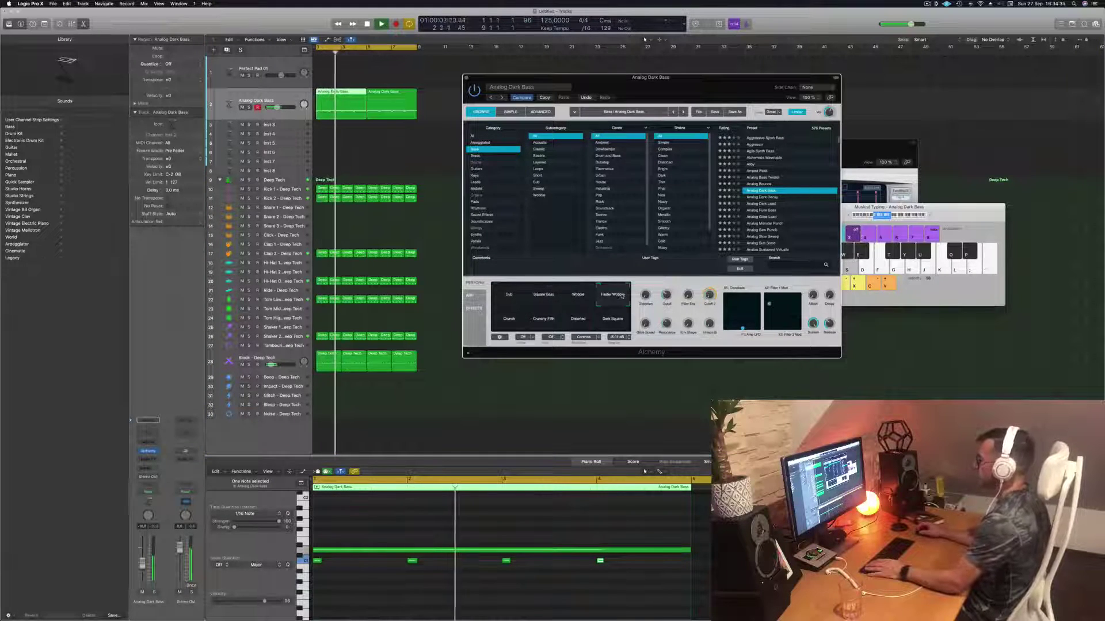
left_click(511, 321)
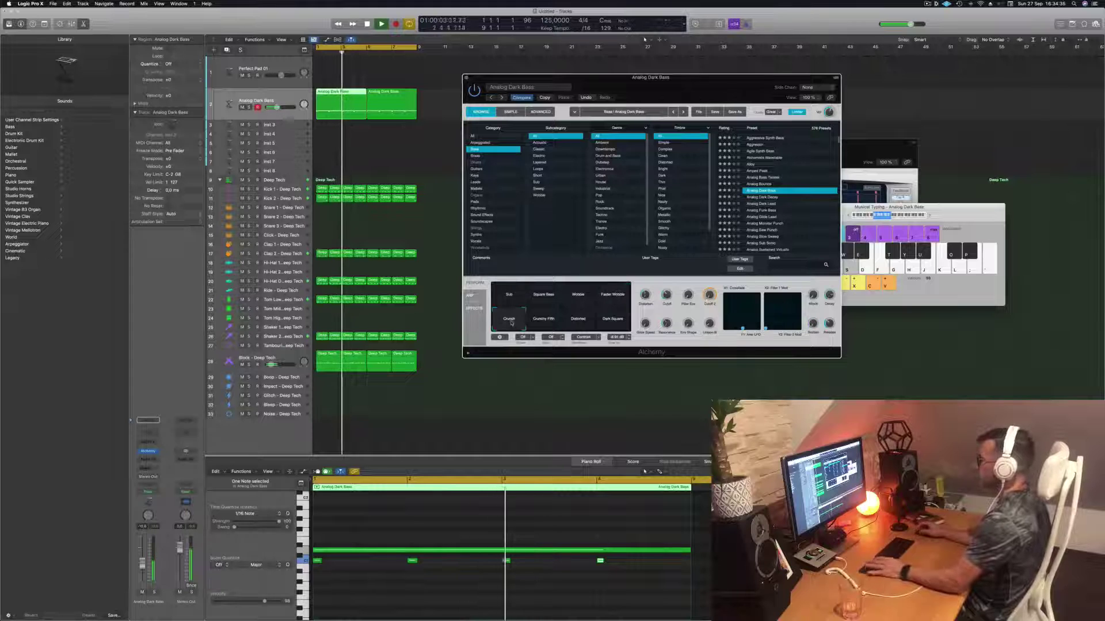
left_click(546, 325)
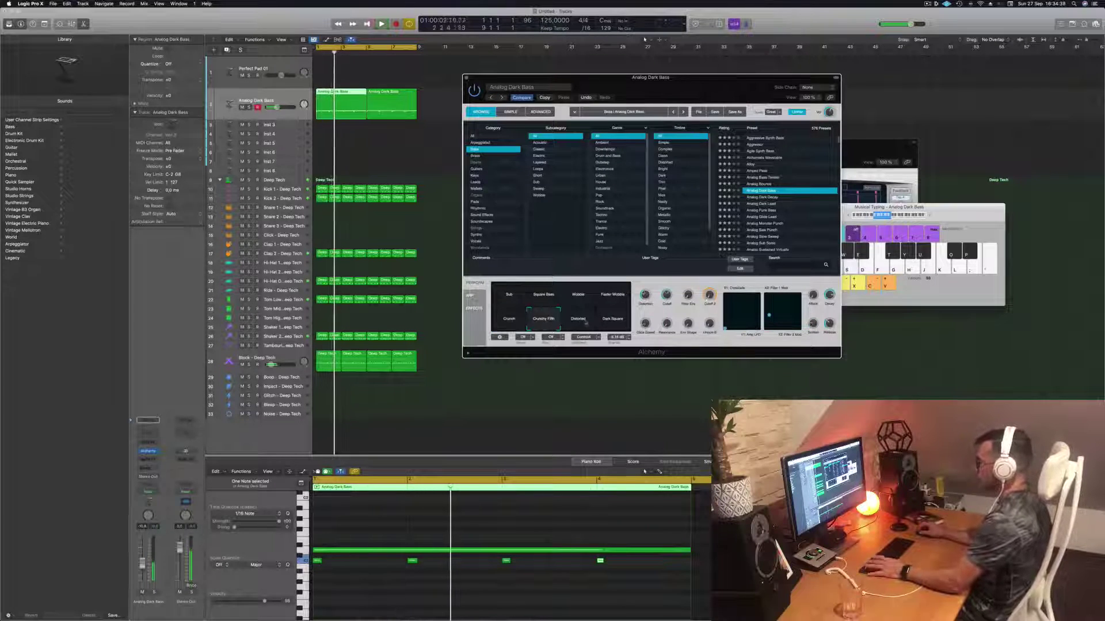
left_click(577, 323)
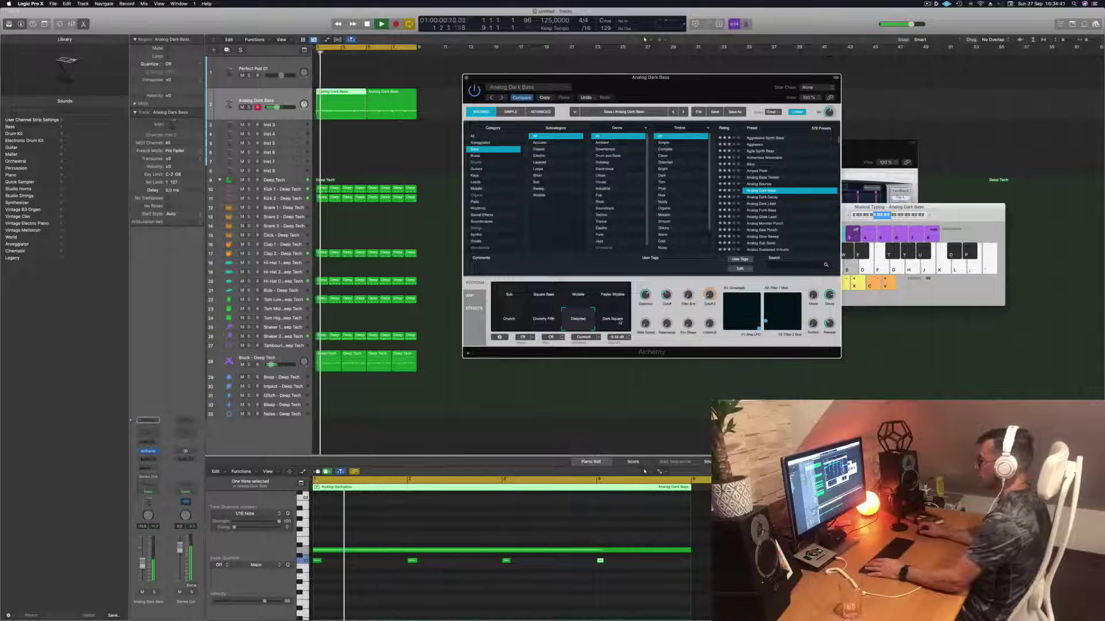
left_click(604, 321)
left_click(516, 299)
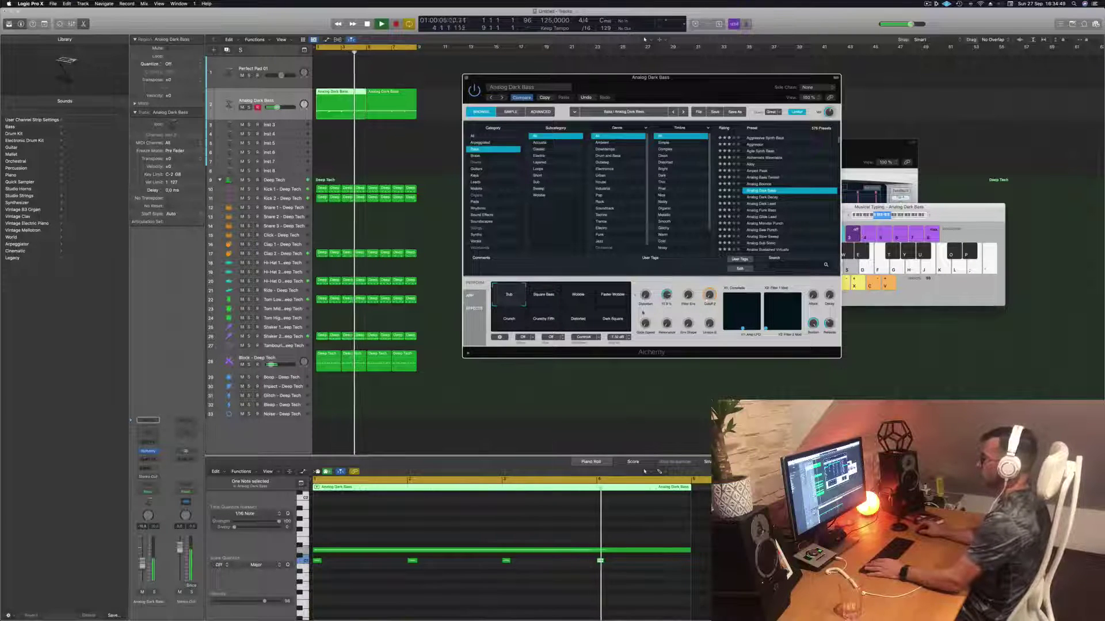
Select both bass regions, insert a stereo Compressor on the Analog Dark Bass track, and reposition its window.
left_click(391, 104, "shift")
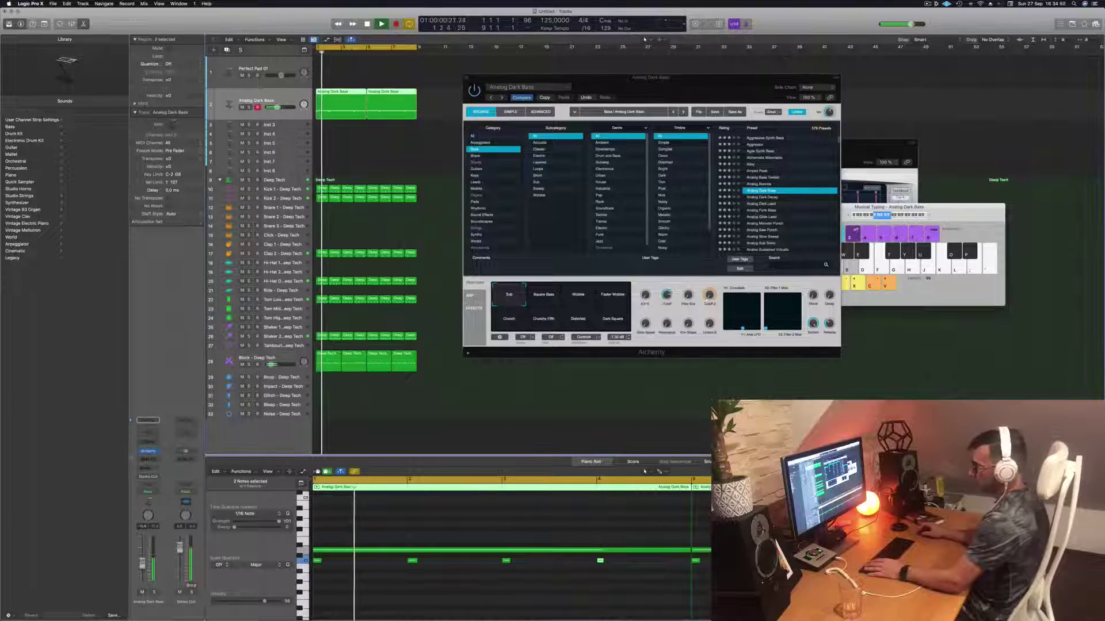
left_click(149, 451)
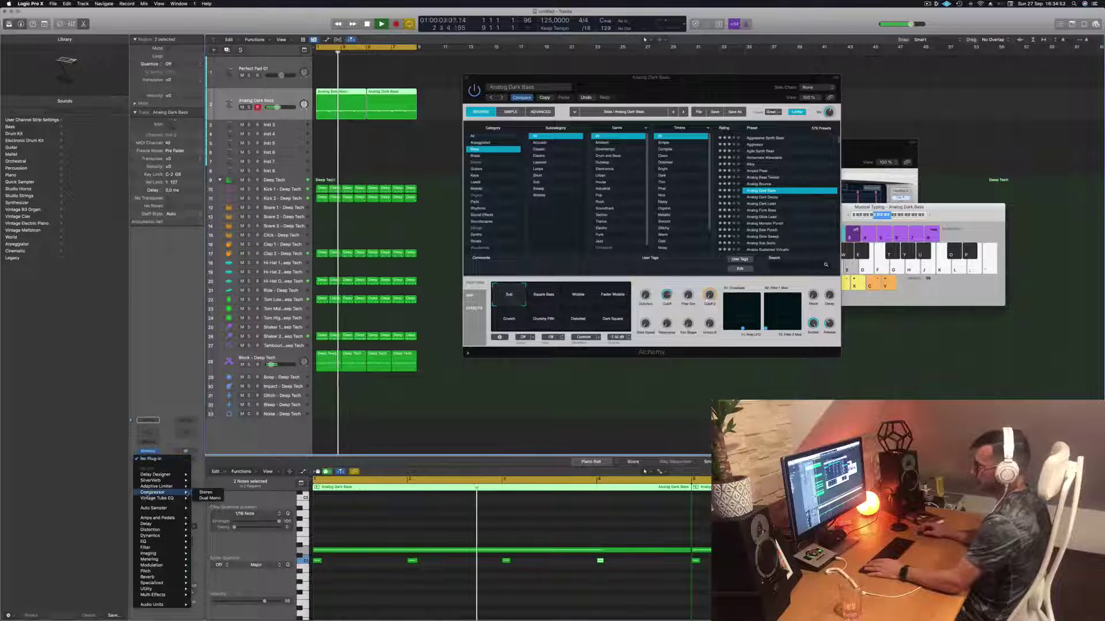
left_click(205, 492)
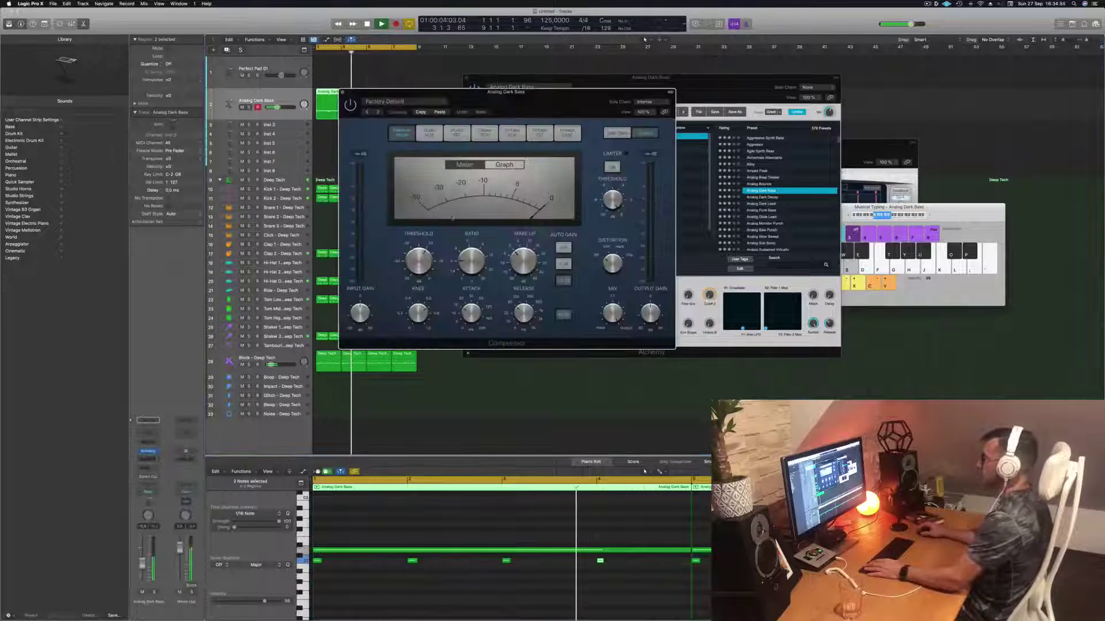
left_click_drag(532, 98, 641, 120)
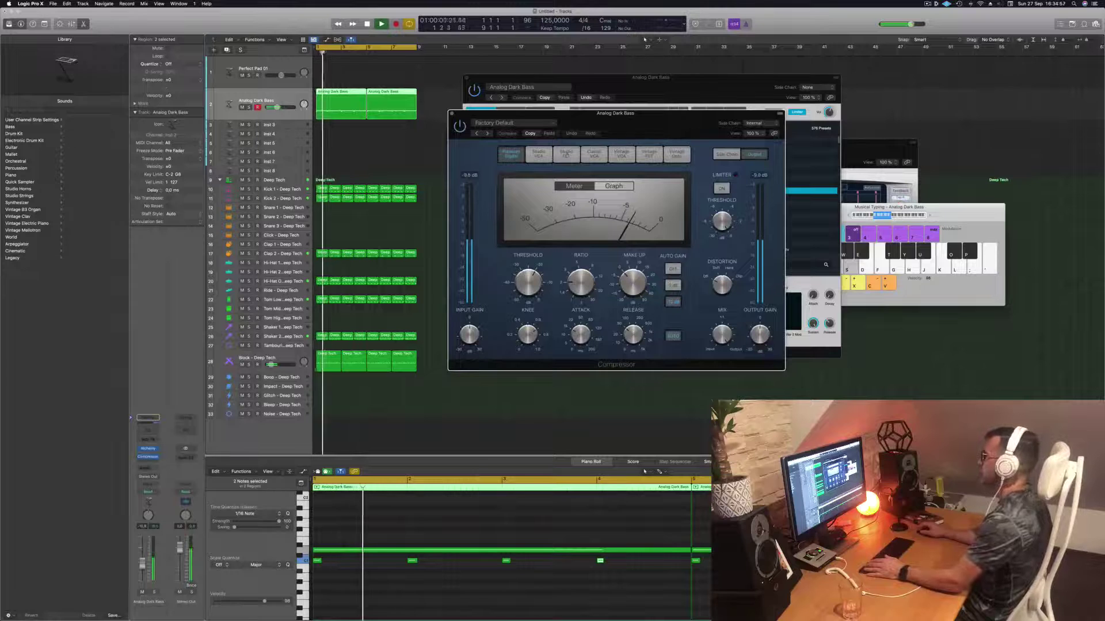
Set the compressor's side chain source to the Kick 1 - Deep Tech instrument and restart playback.
left_click(759, 123)
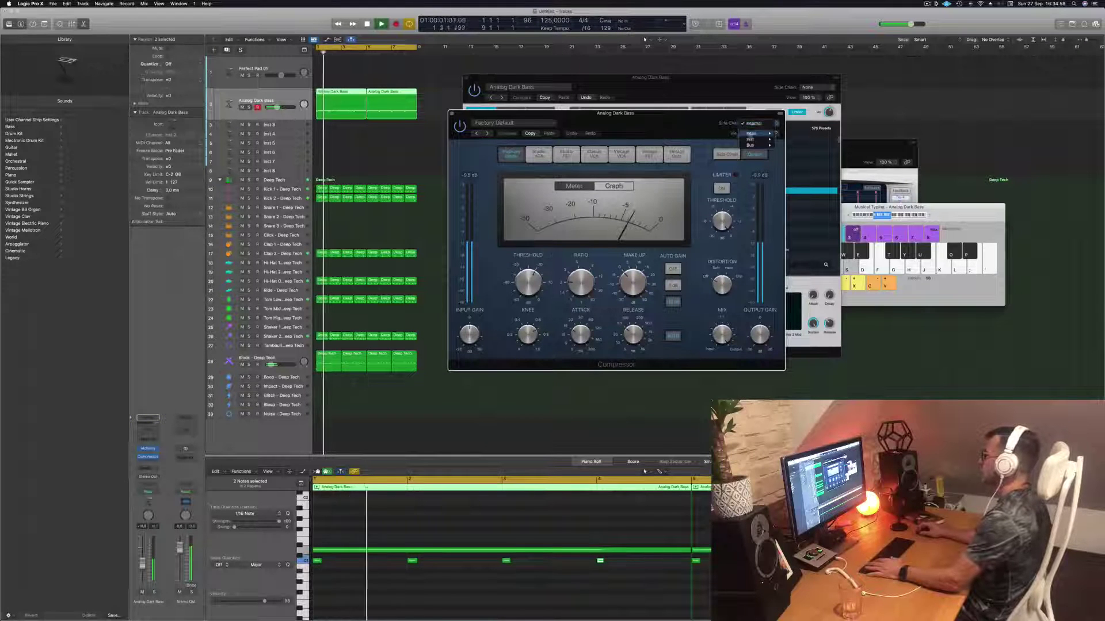
mouse_move(760, 140)
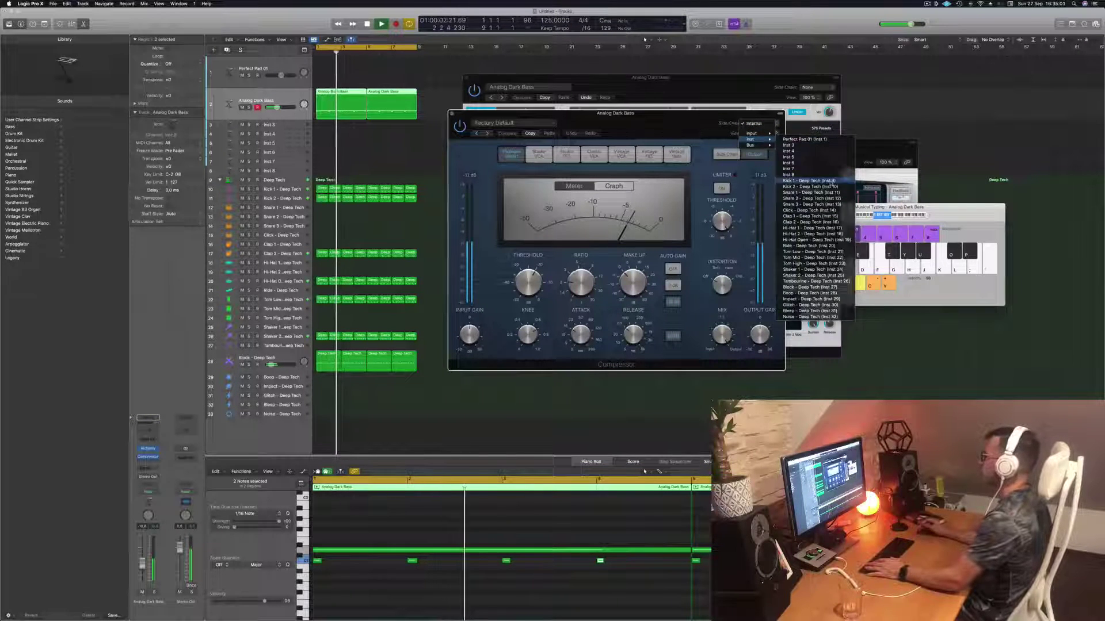
left_click(805, 181)
key("space")
key("space")
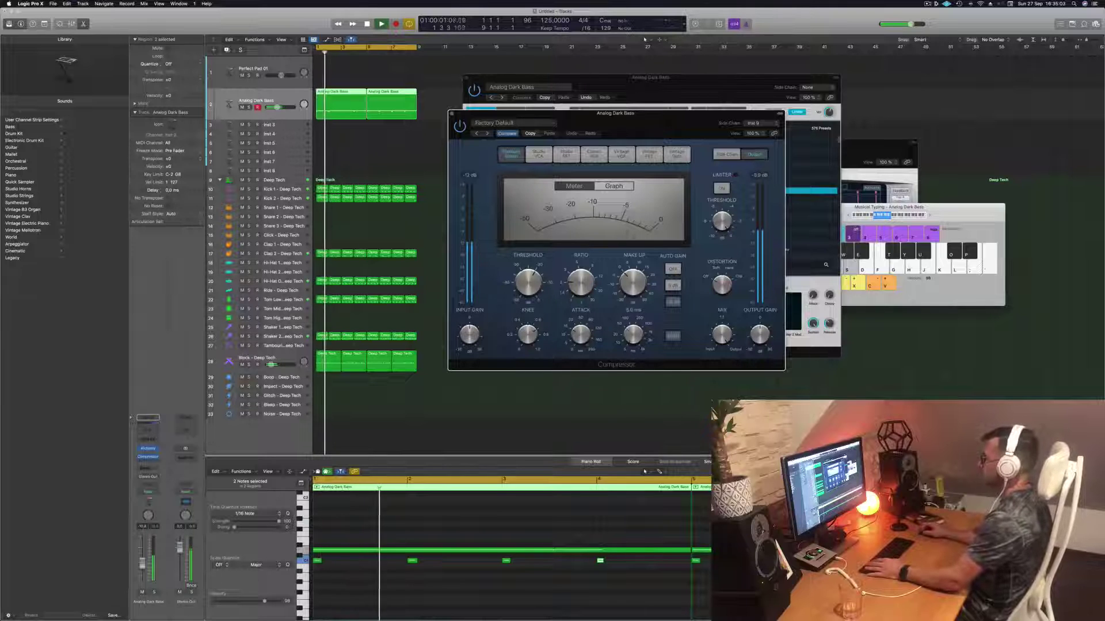
Adjust the compressor's attack and ratio, set its threshold to about -18.5 dB, and close its window.
left_click_drag(580, 335, 579, 371)
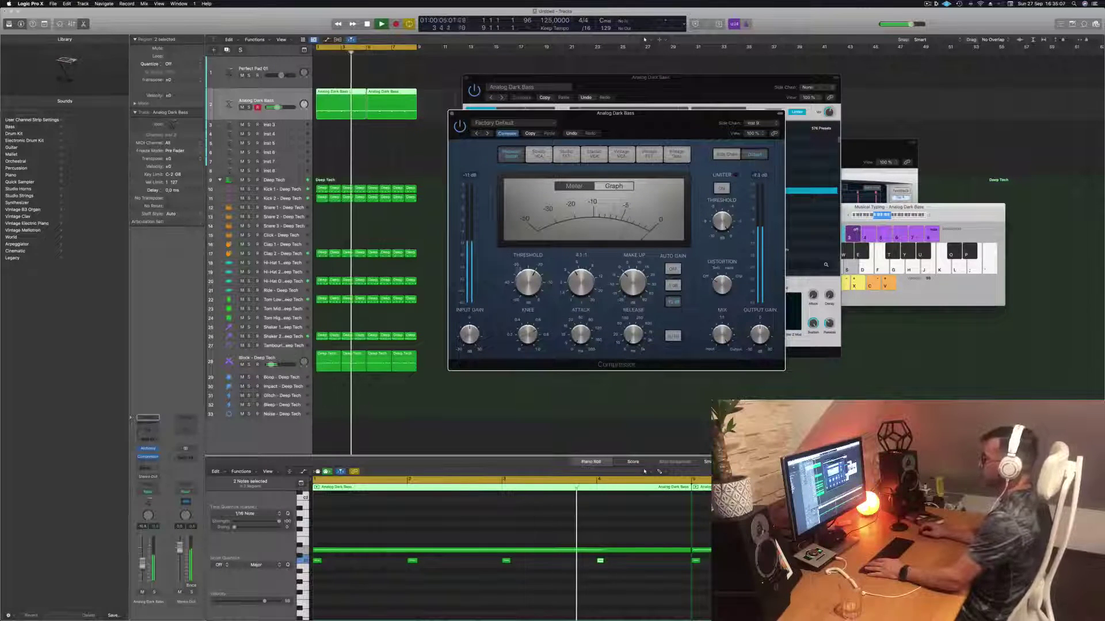
left_click_drag(529, 283, 529, 281)
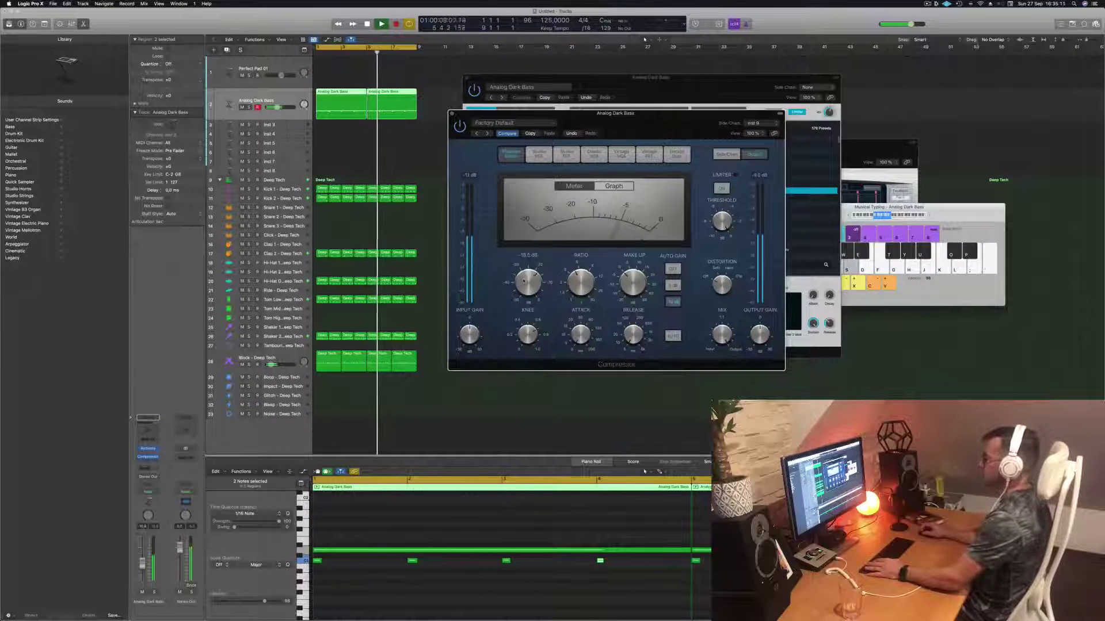
left_click(452, 113)
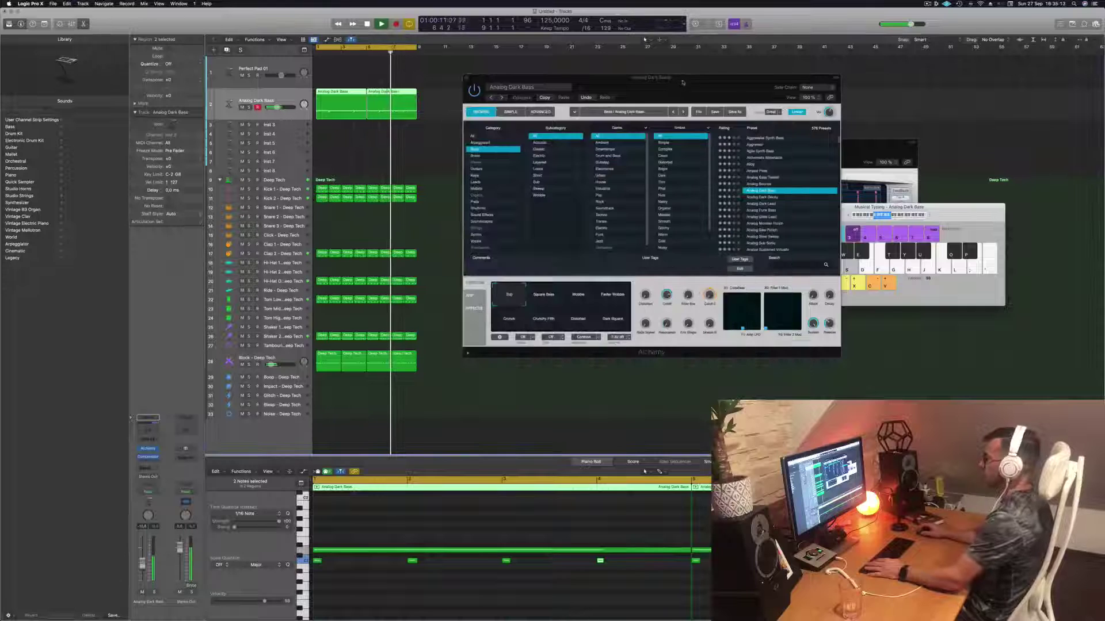
Duplicate the Analog Dark Bass track, mute the original, and copy both bass regions onto the duplicate.
left_click_drag(683, 80, 731, 71)
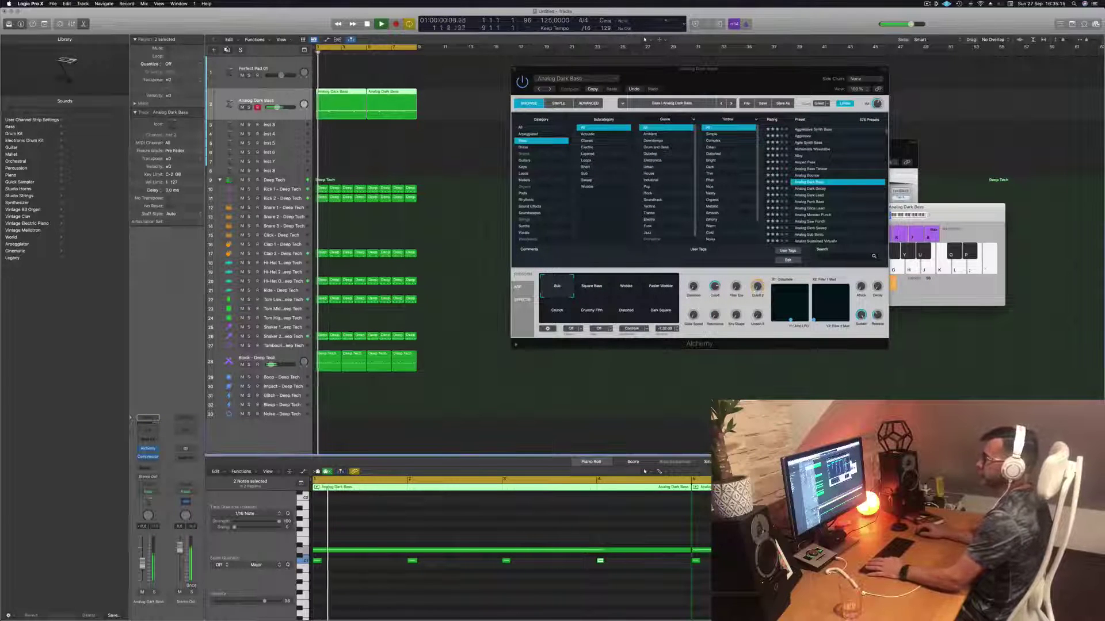
key("cmd+d")
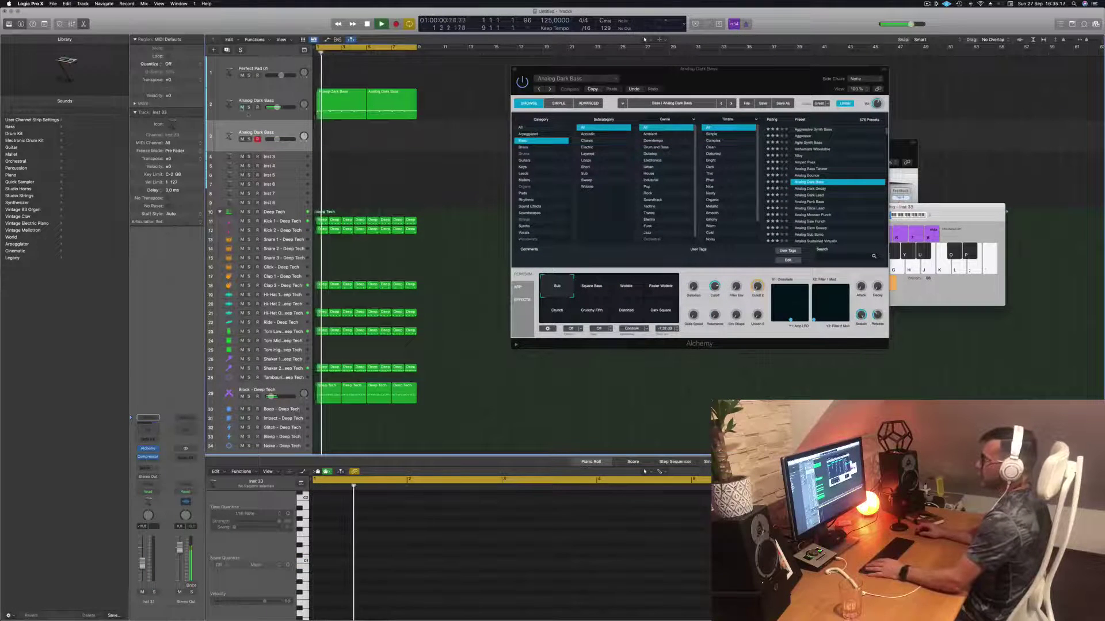
left_click(241, 108)
left_click_drag(426, 104, 333, 139)
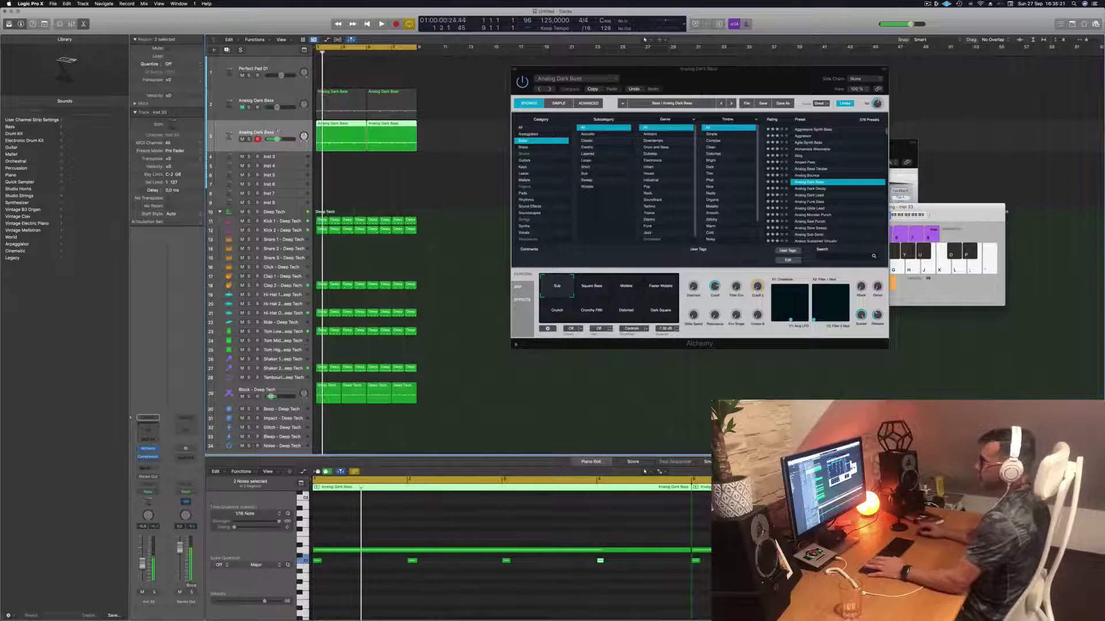
Open Alchemy on the duplicated track and audition the bass presets from Analog Dark Decay to Analog Slow Sweep.
left_click(148, 450)
left_click_drag(547, 103, 621, 112)
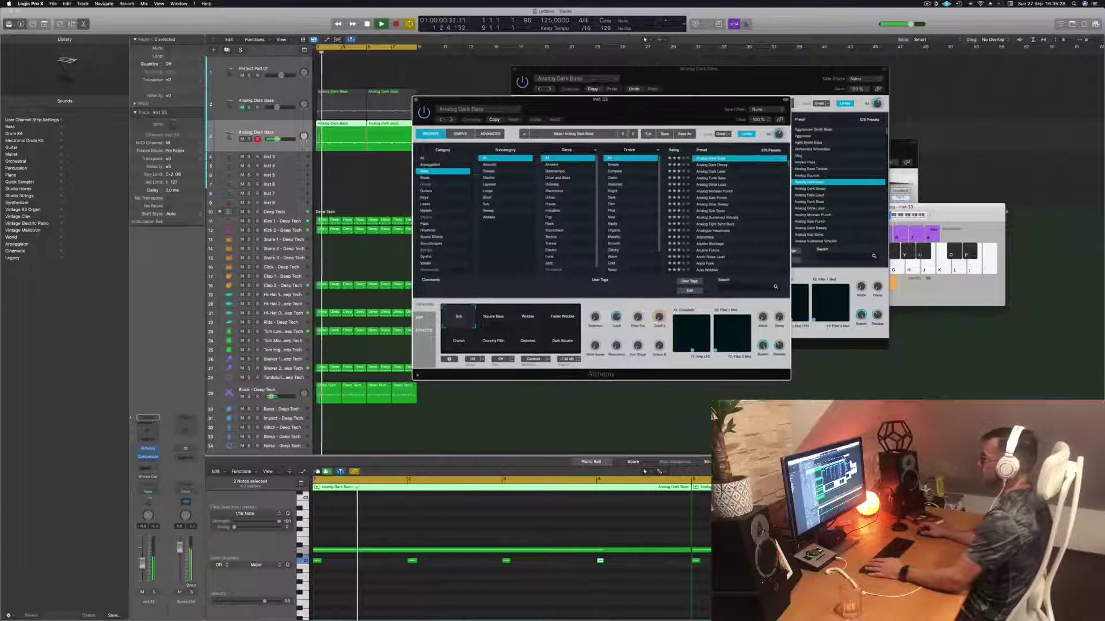
left_click(717, 166)
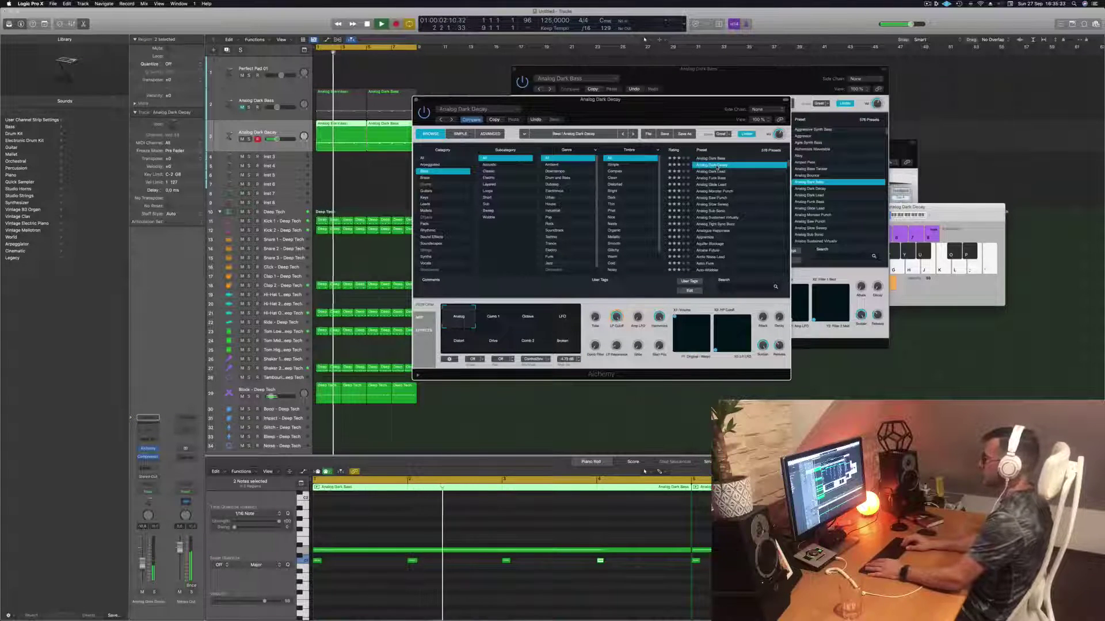
key("Down")
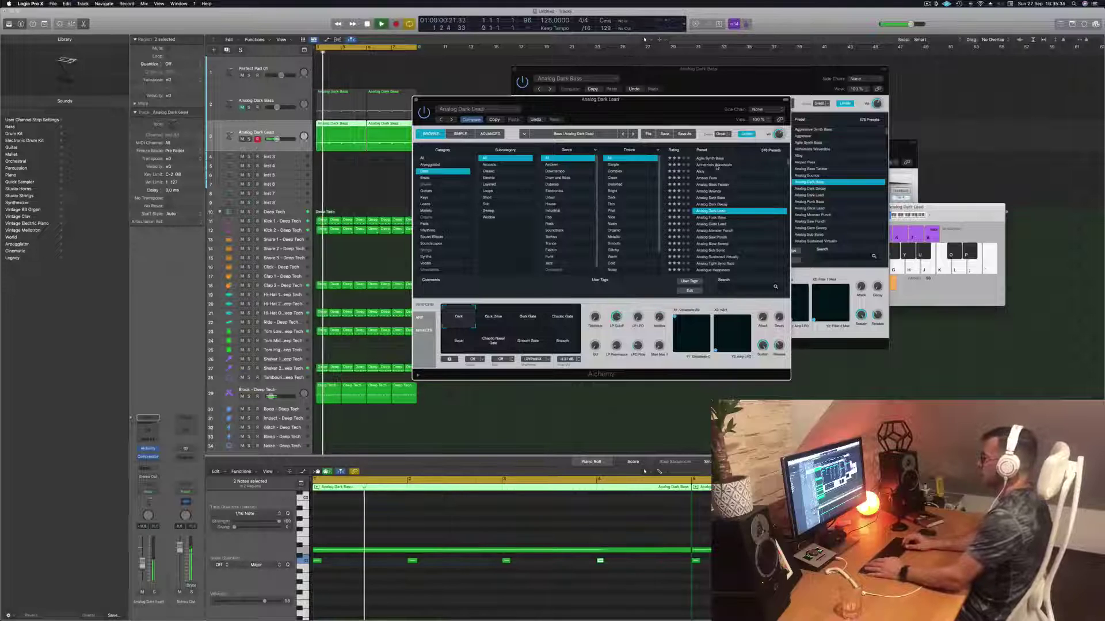
key("Down")
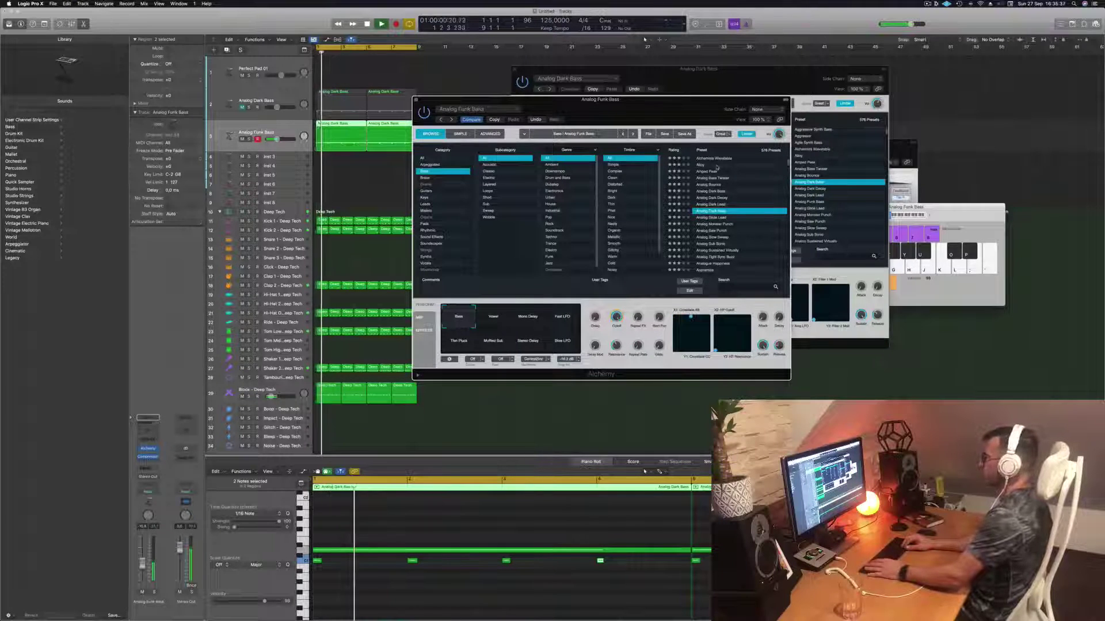
key("Down")
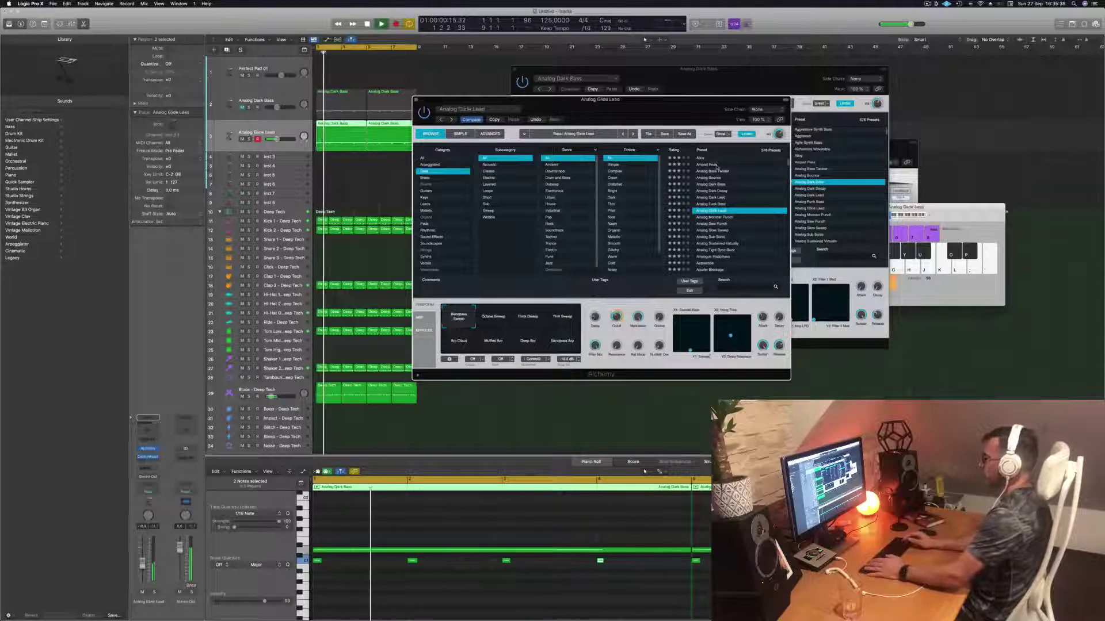
key("Down")
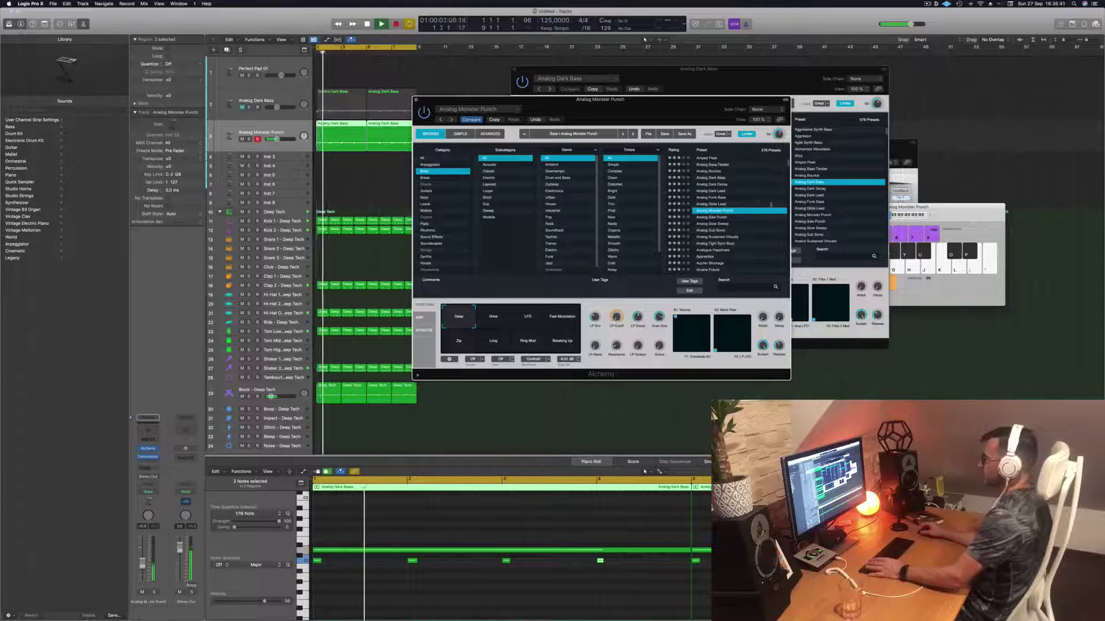
key("Down")
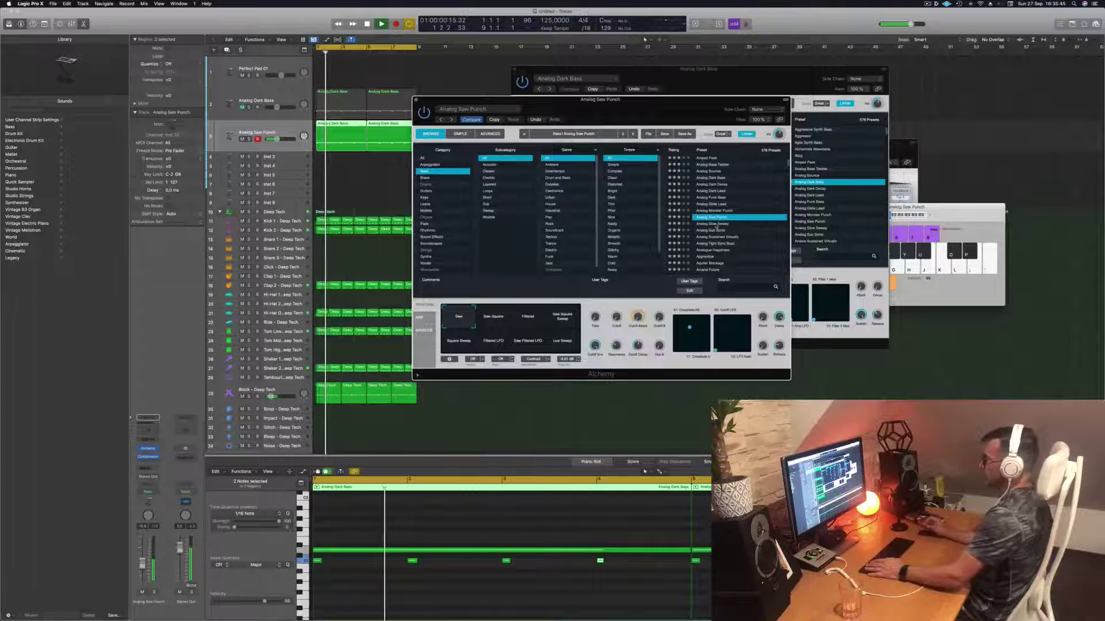
key("Down")
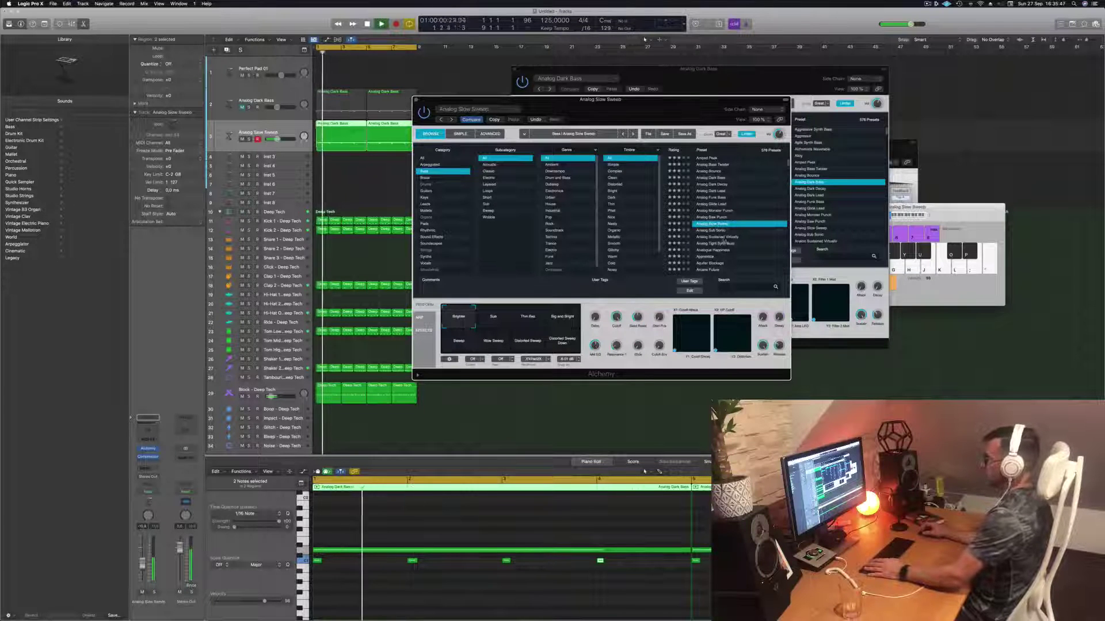
Audition the Analog Sustained Virtually preset and load Astro Funk on the duplicated bass track.
left_click(733, 237)
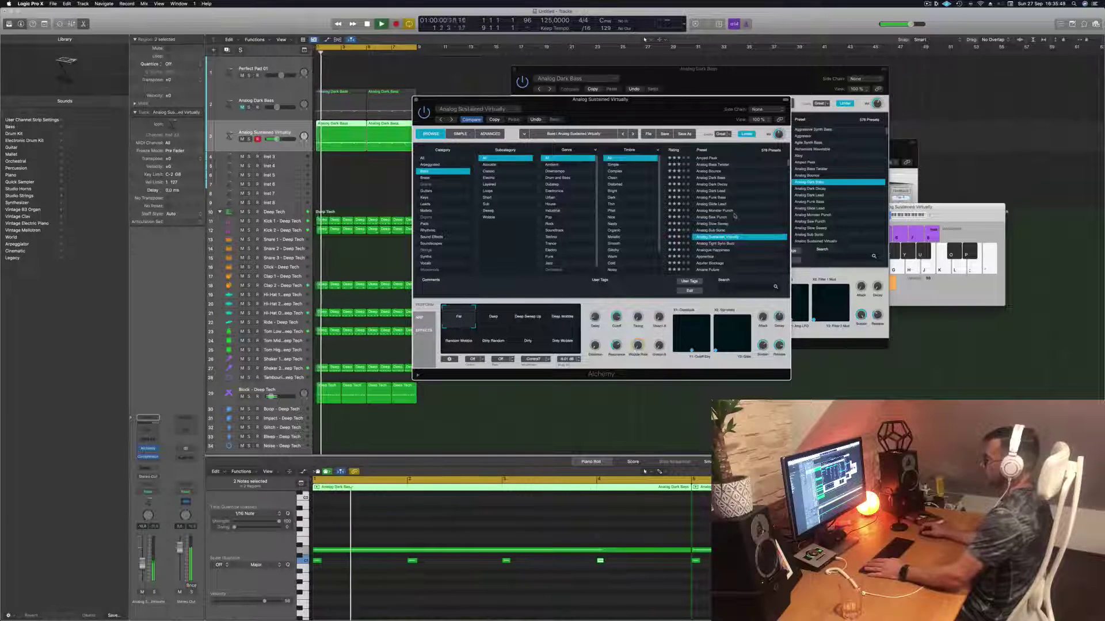
scroll(734, 215, "down", 4)
left_click(704, 210)
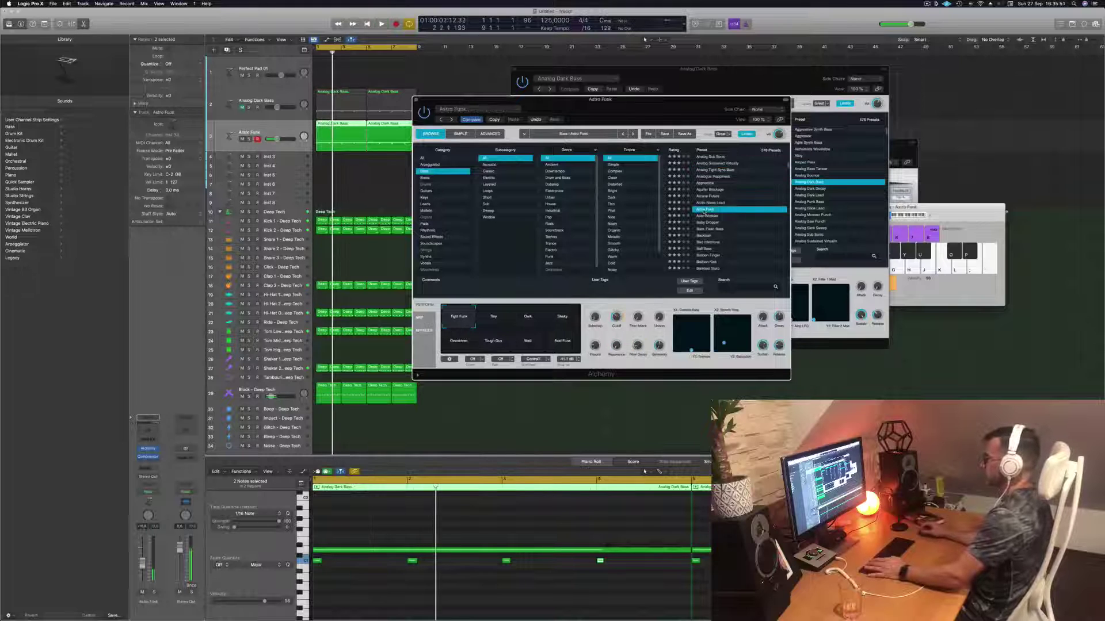
Load the Balloon Finger preset, adjust its cutoff, and audition the Bright Bass, Snappy Bass and Dirty Wobble Bass variations.
scroll(705, 210, "down", 3)
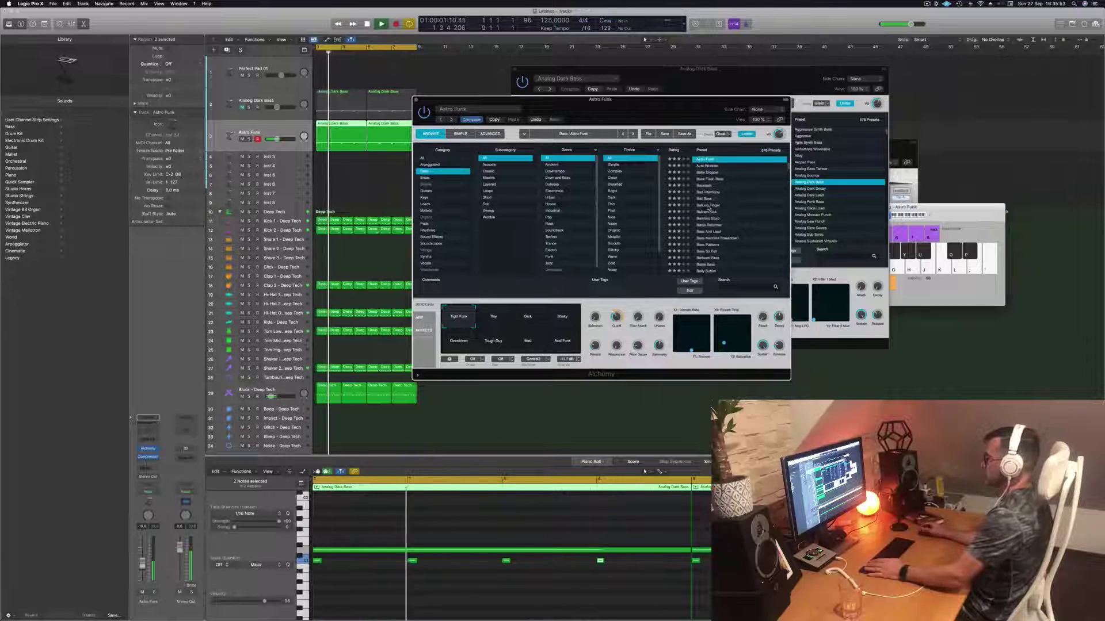
left_click(707, 205)
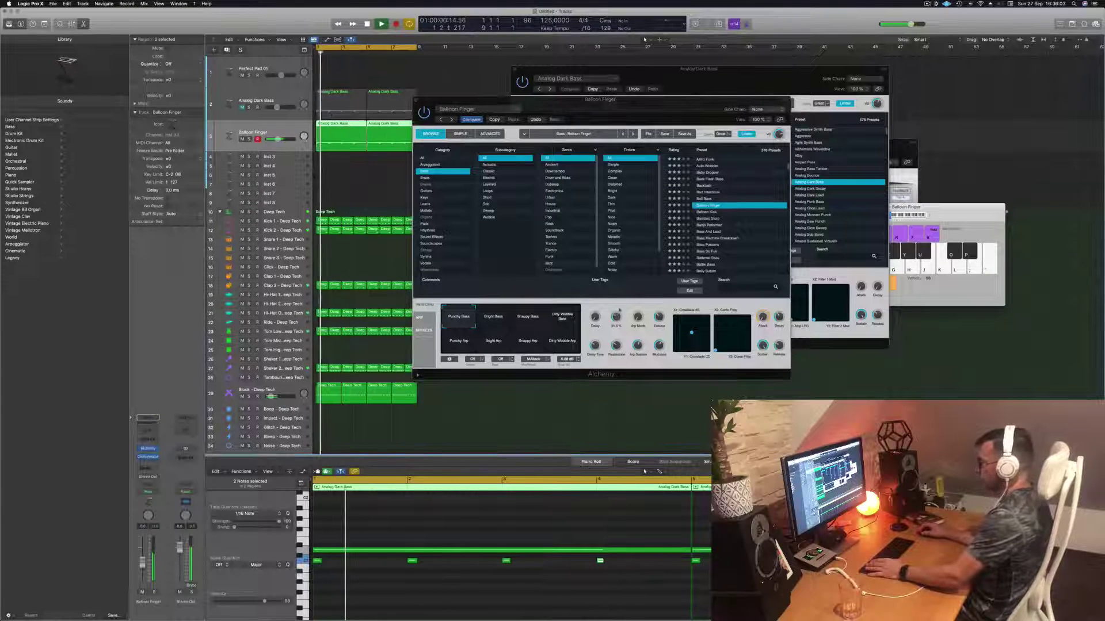
left_click_drag(619, 310, 619, 300)
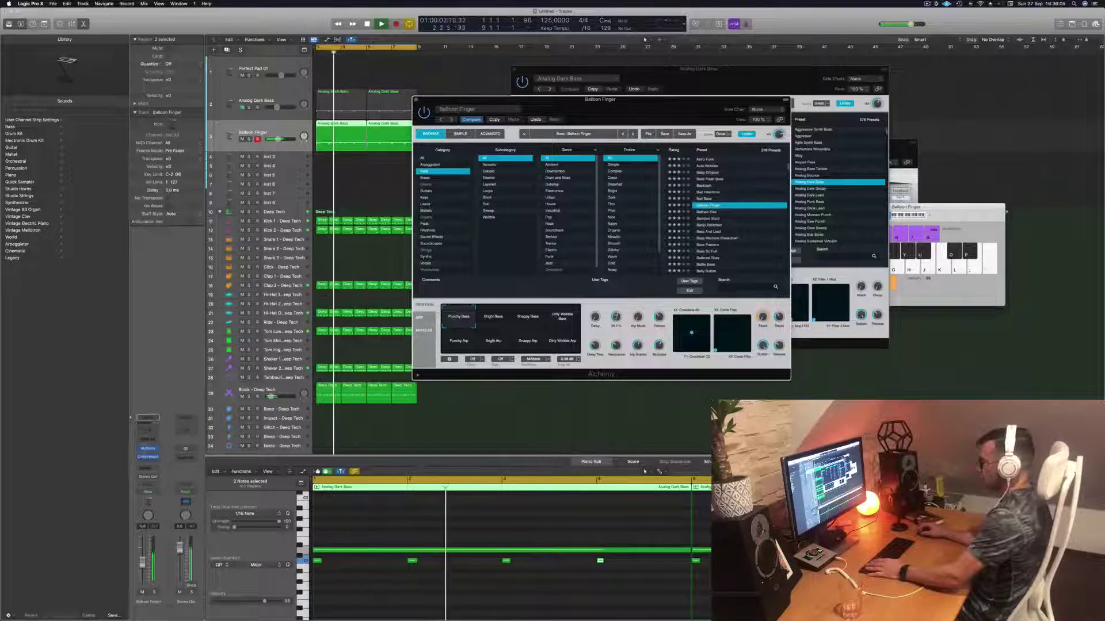
left_click(492, 321)
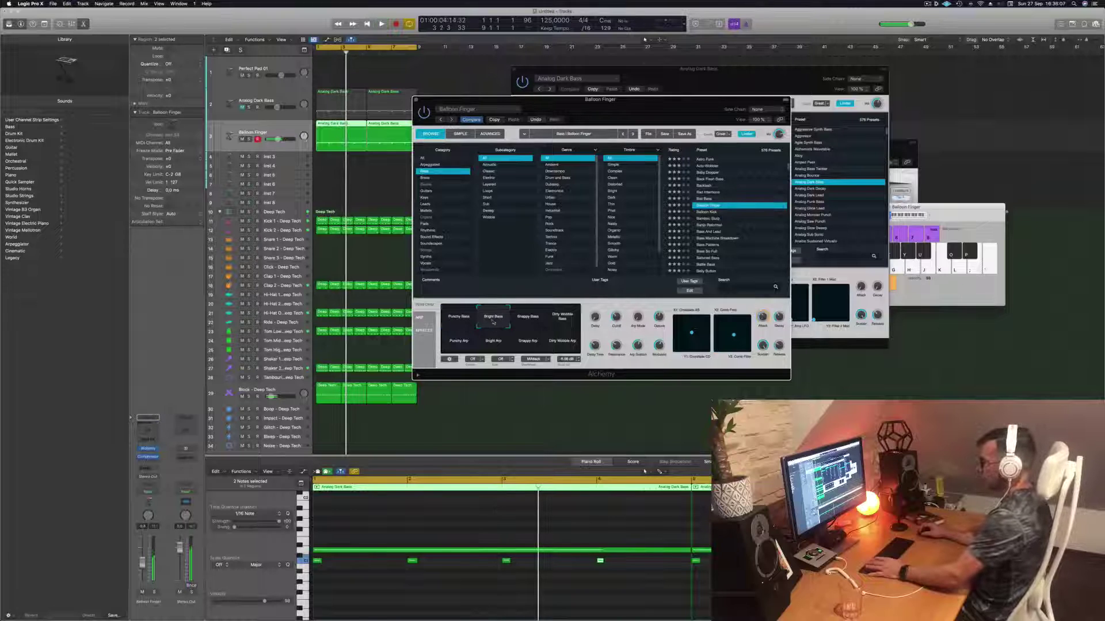
left_click(535, 320)
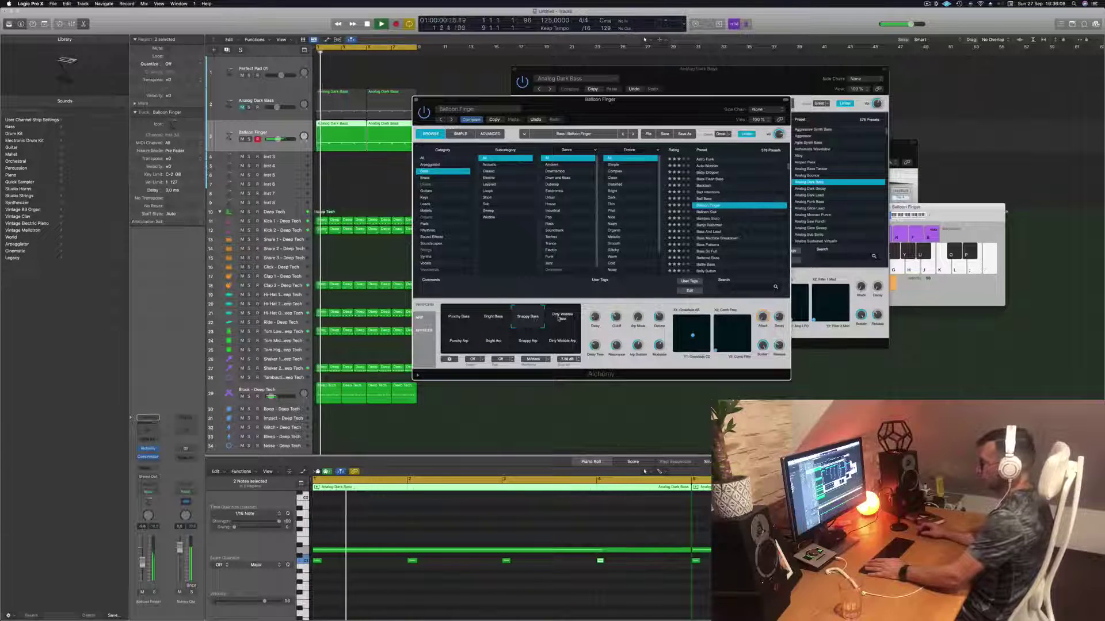
left_click(559, 318)
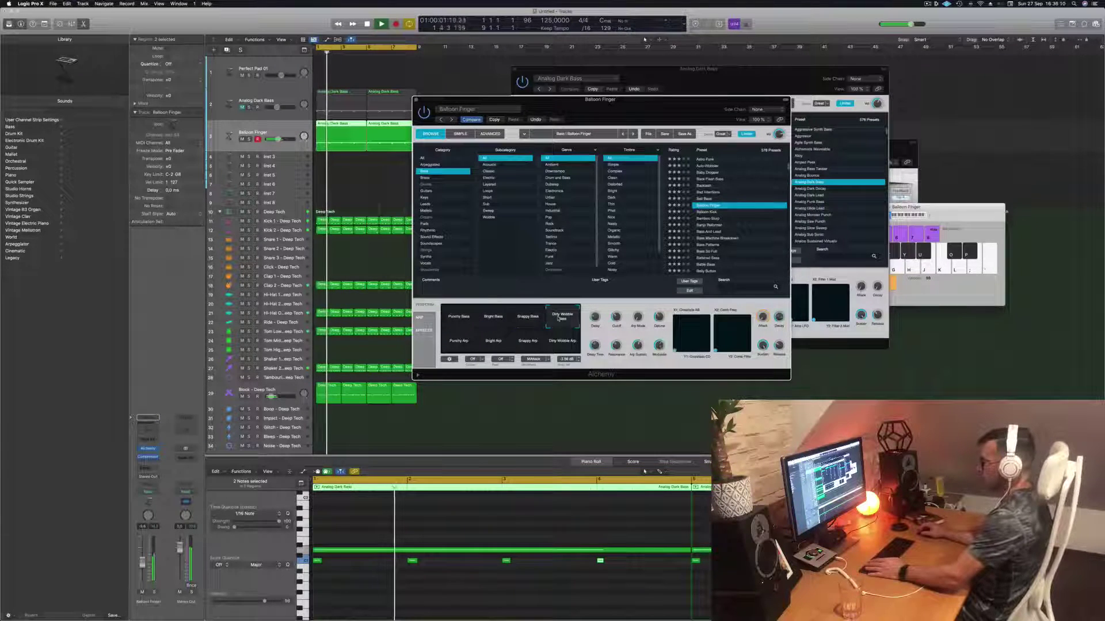
Audition Balloon Finger's arp variations: Punchy Arp, Bright Arp, Snappy Arp and Dirty Wobble Arp.
left_click(458, 341)
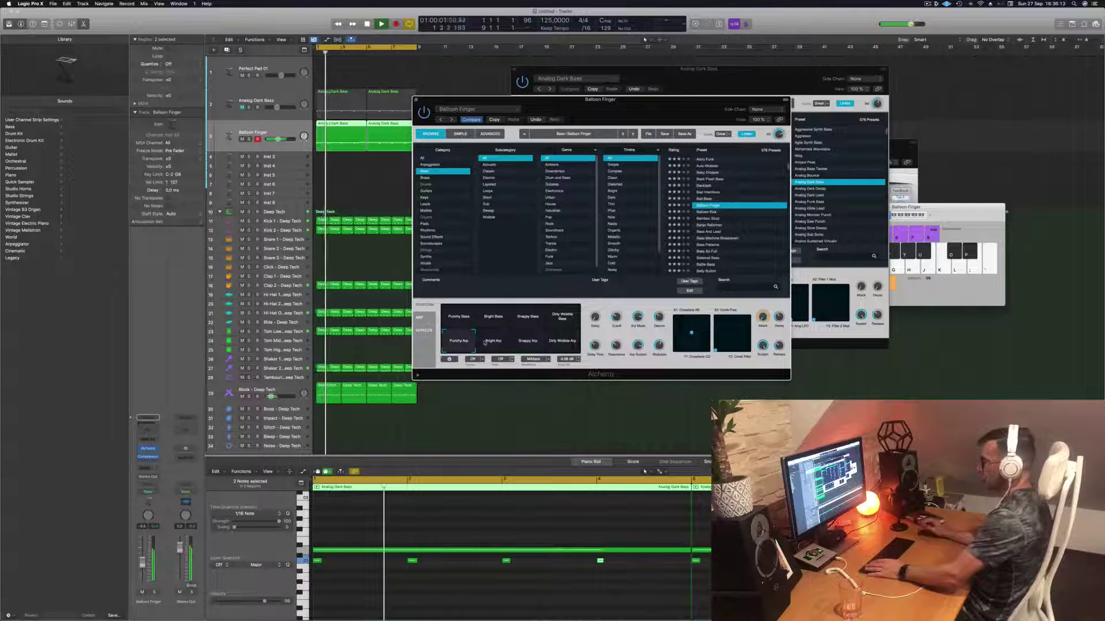
left_click(485, 341)
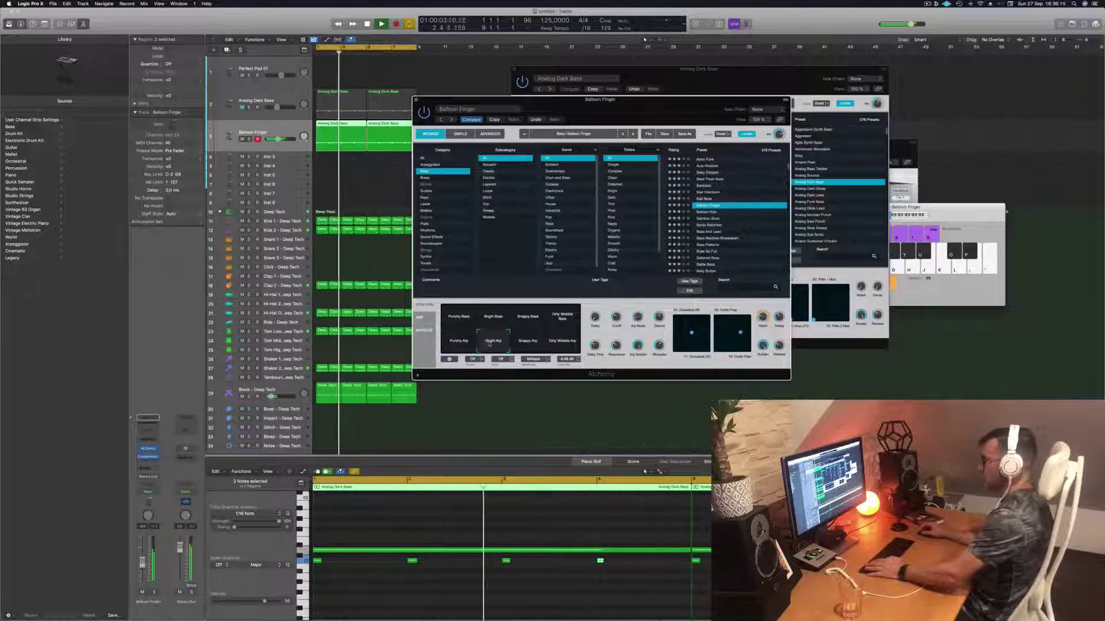
left_click(529, 342)
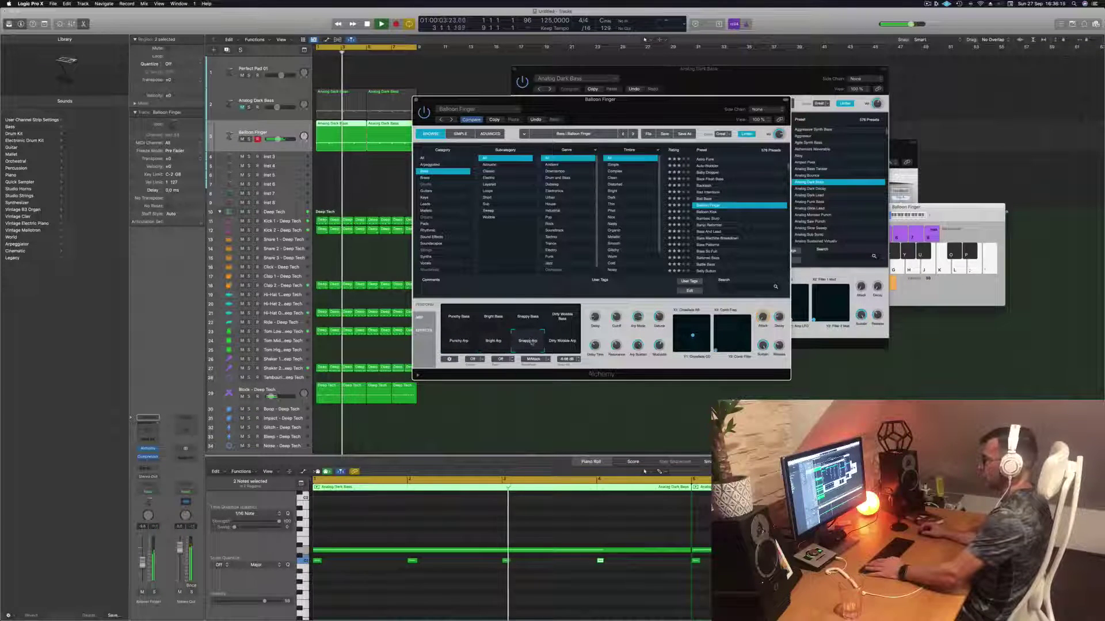
left_click(562, 344)
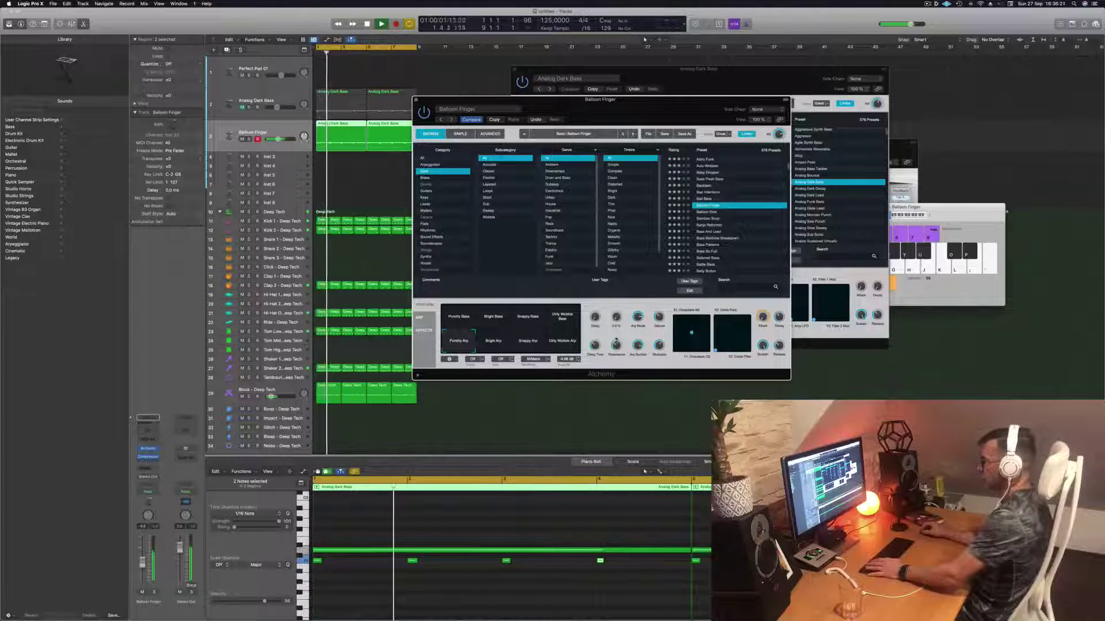
Audition the bass presets after Balloon Finger through Banjo Reformer, load Bass And Lead, and reposition the Alchemy window.
left_click(707, 213)
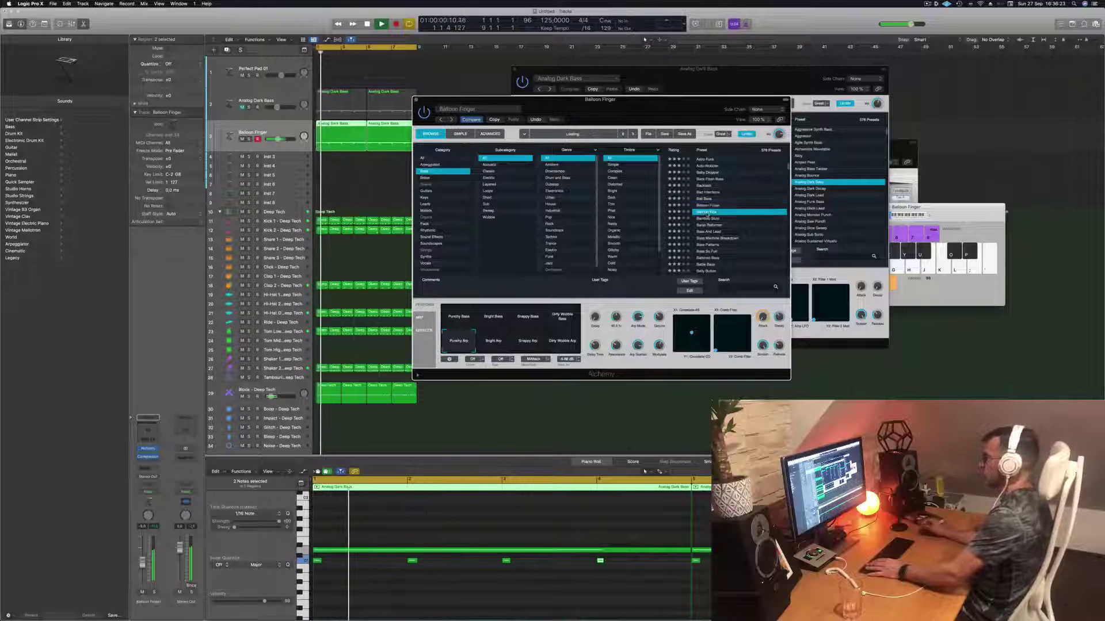
left_click(708, 219)
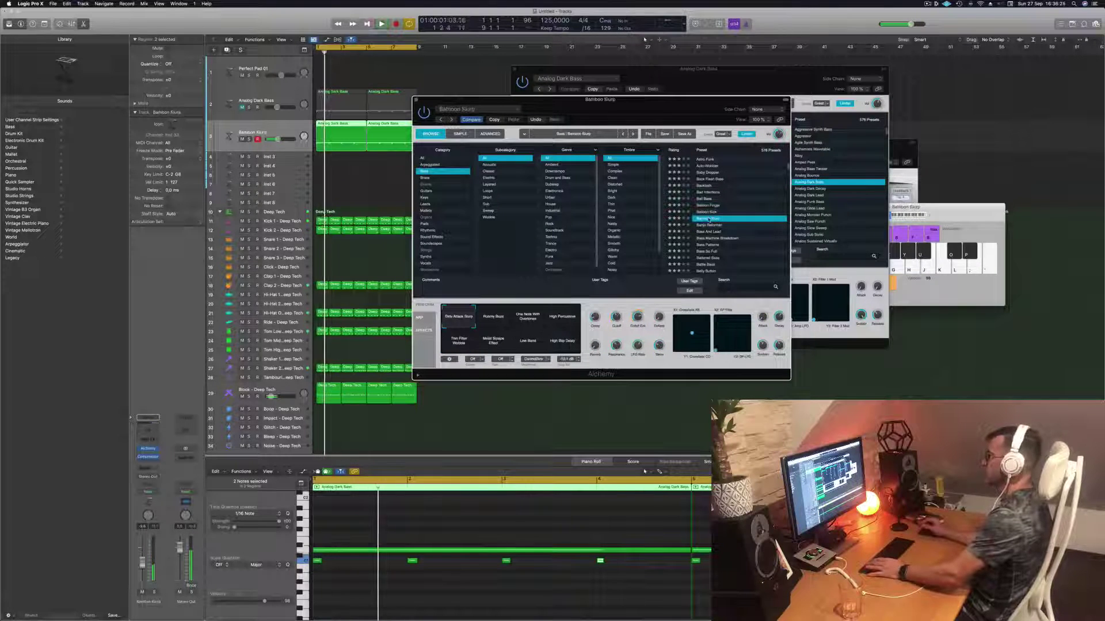
left_click(706, 226)
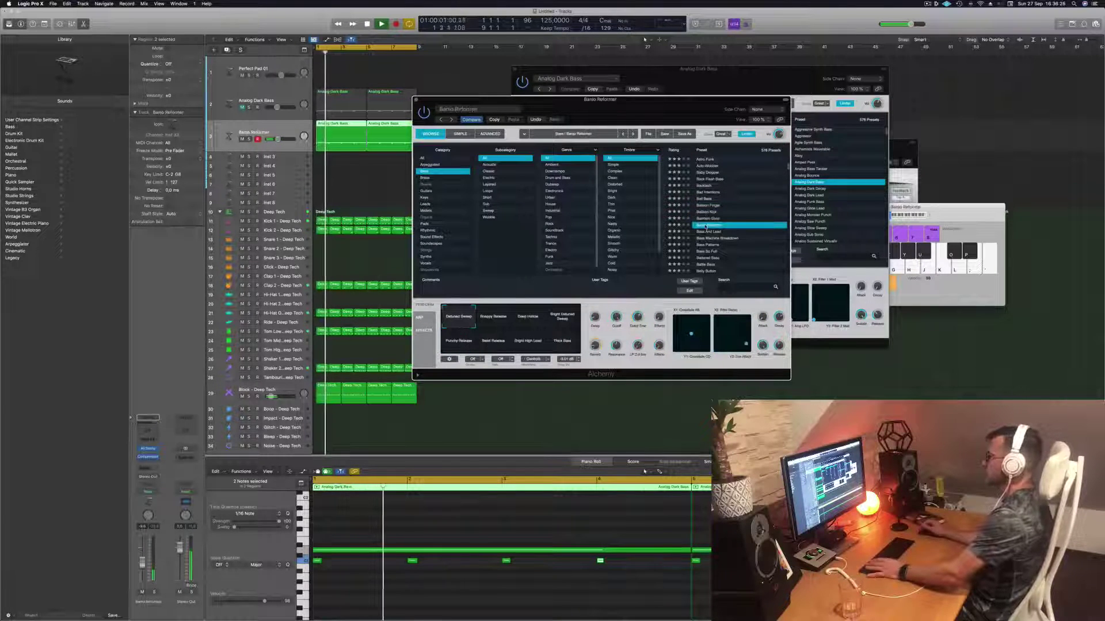
scroll(722, 224, "down", 2)
left_click(706, 214)
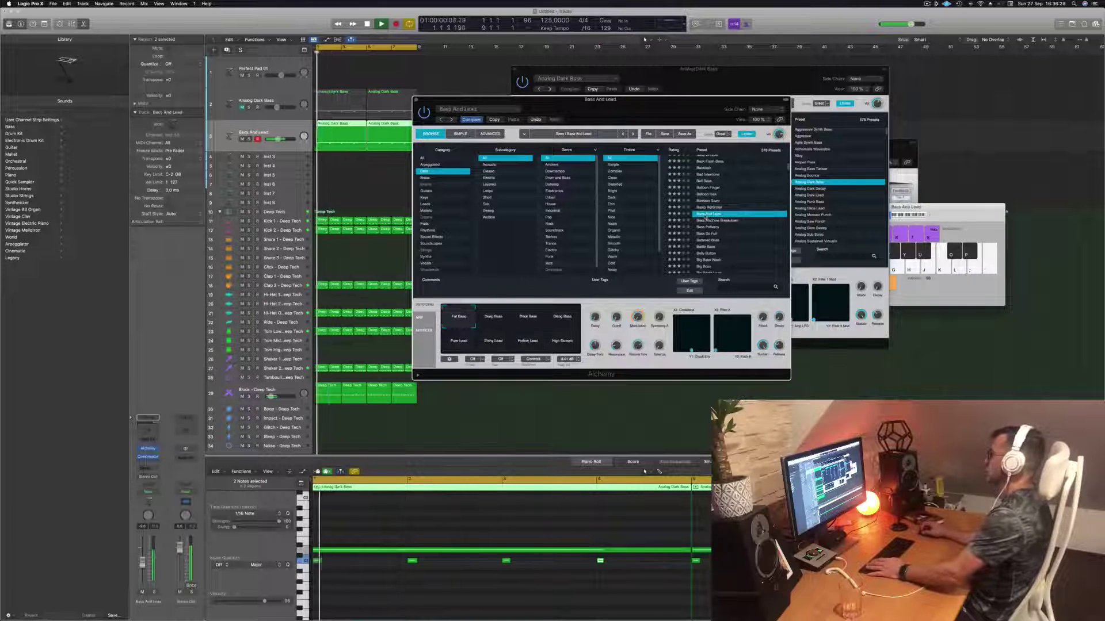
scroll(732, 208, "down", 2)
left_click_drag(646, 115, 687, 98)
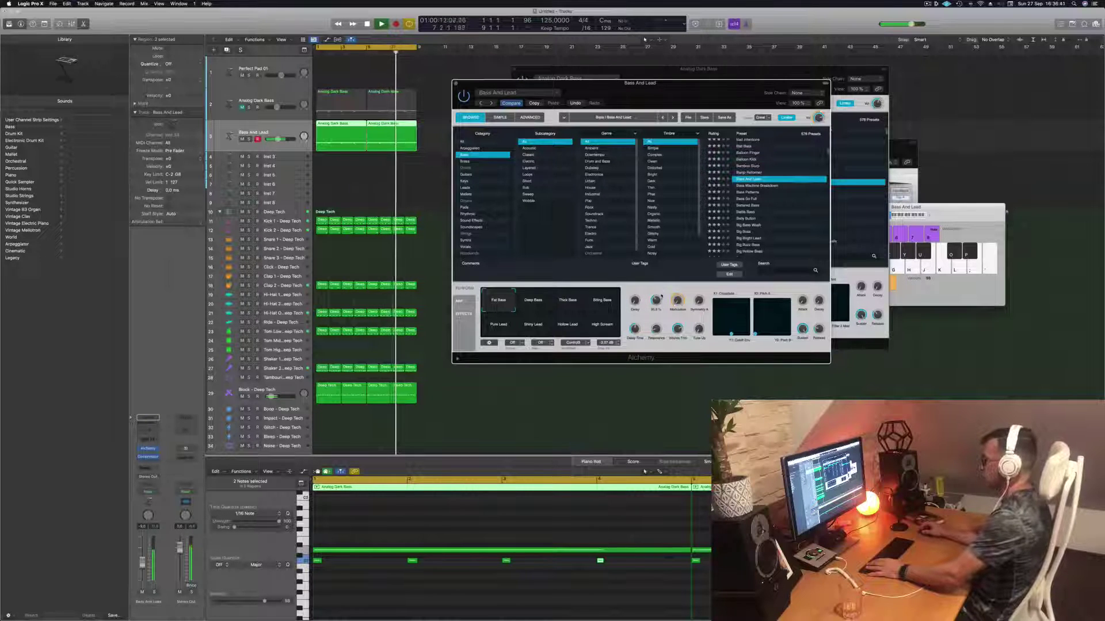
Audition the Bass And Lead variations from Deep Bass through High Scream, returning to the one beside Thick Bass.
key("Return")
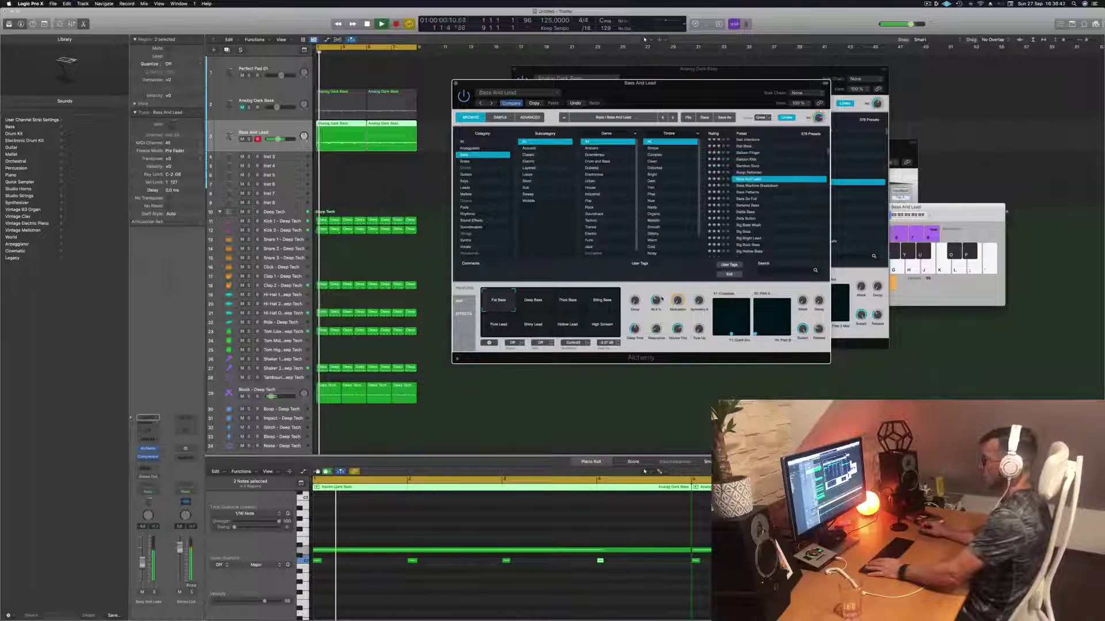
left_click(528, 304)
left_click(568, 303)
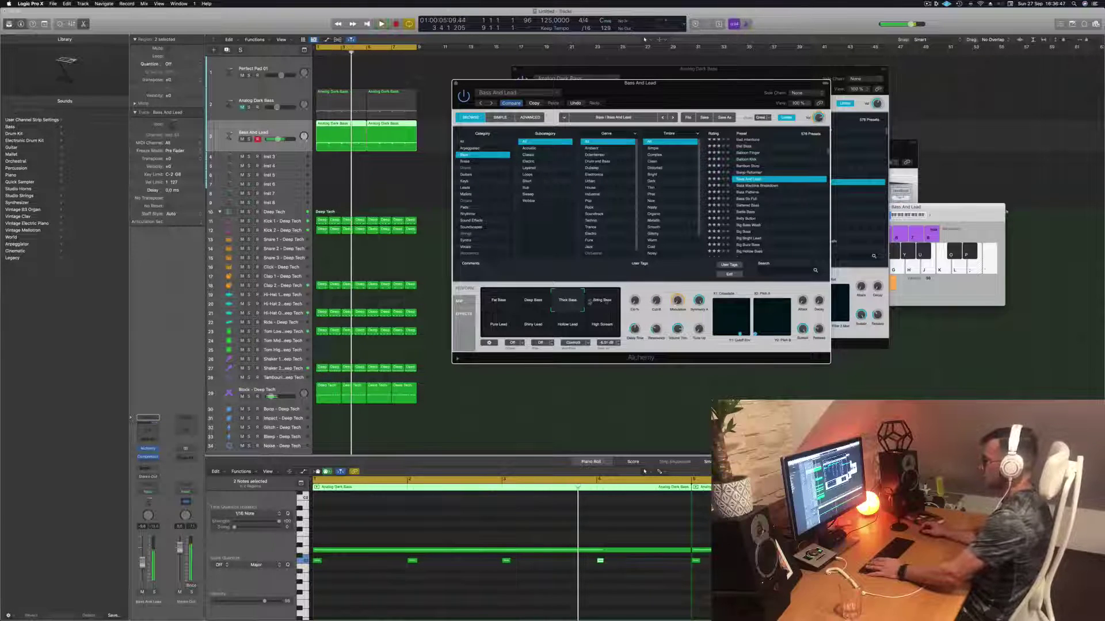
key("Return")
left_click(603, 301)
left_click(499, 327)
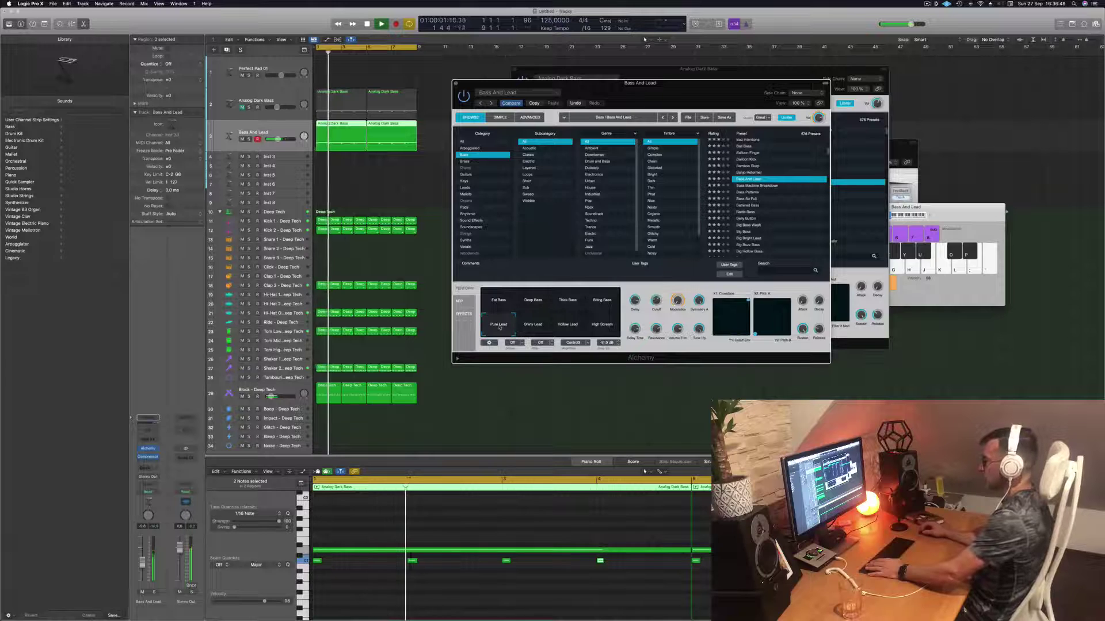
left_click(540, 327)
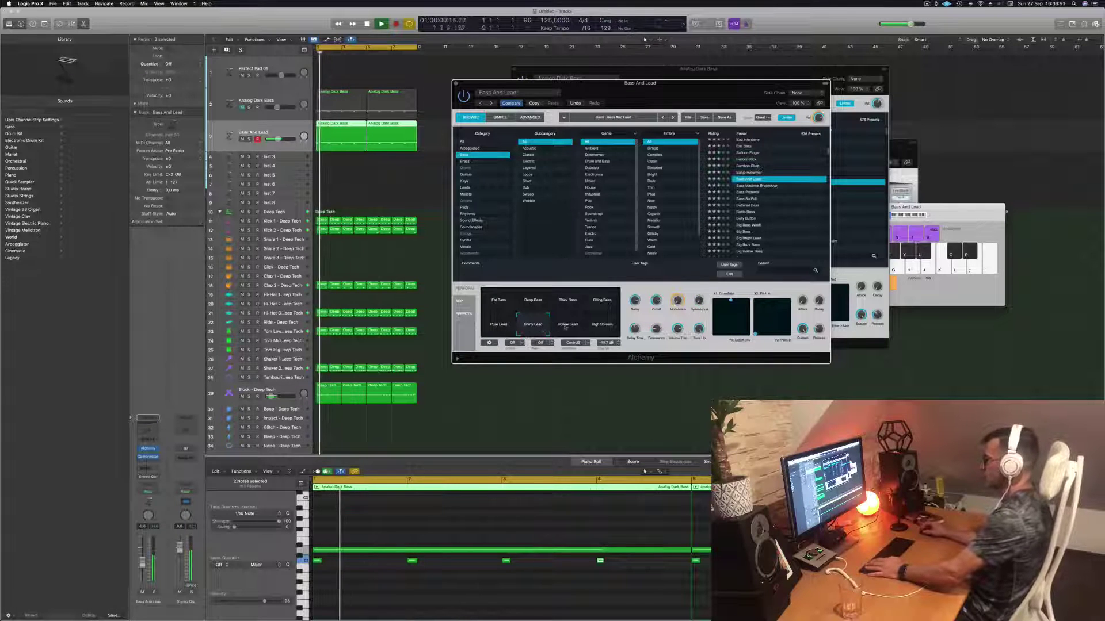
left_click(565, 327)
left_click(607, 328)
left_click(604, 305)
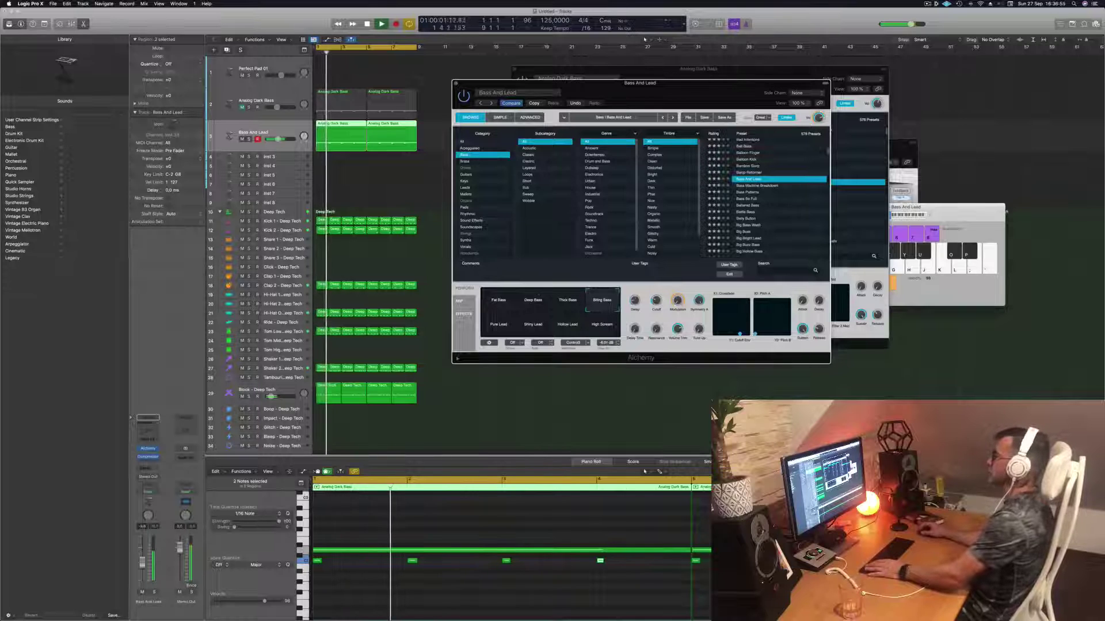
Audition the Bass Machine Breakdown, Bass Patterns, Bass So Full, Battered Bass, Belly Button and Big Bass Wash presets.
left_click(764, 185)
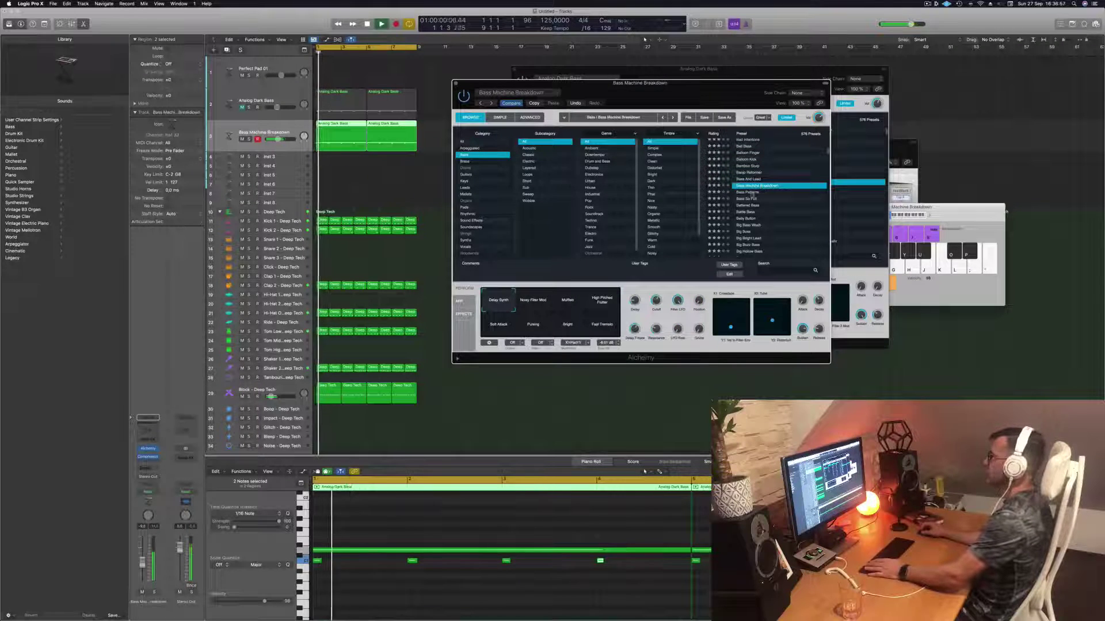
left_click(752, 193)
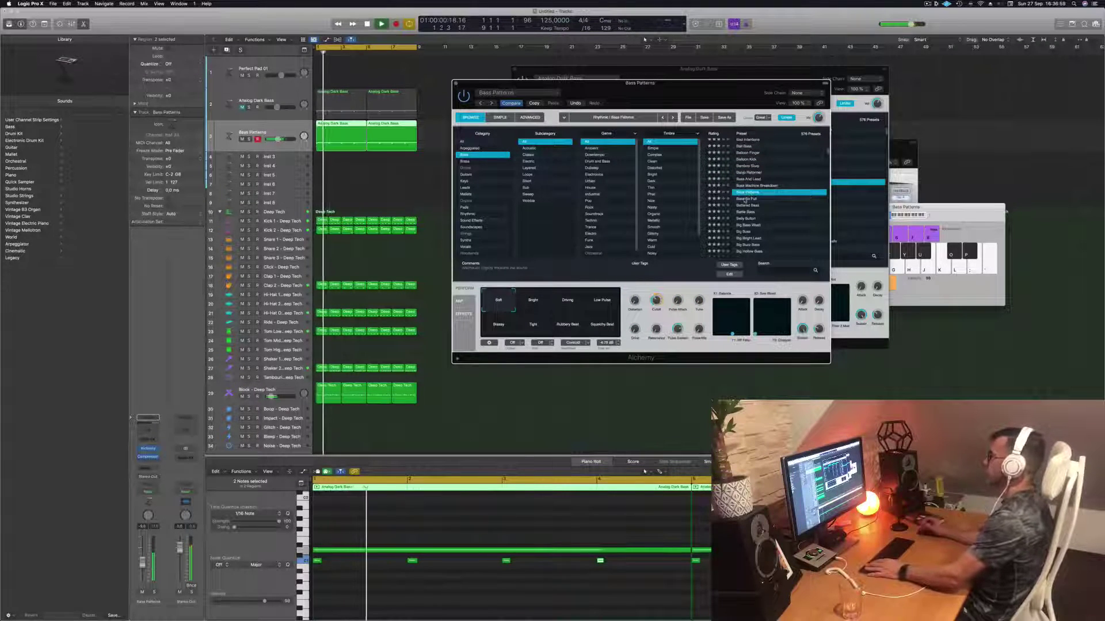
left_click(745, 200)
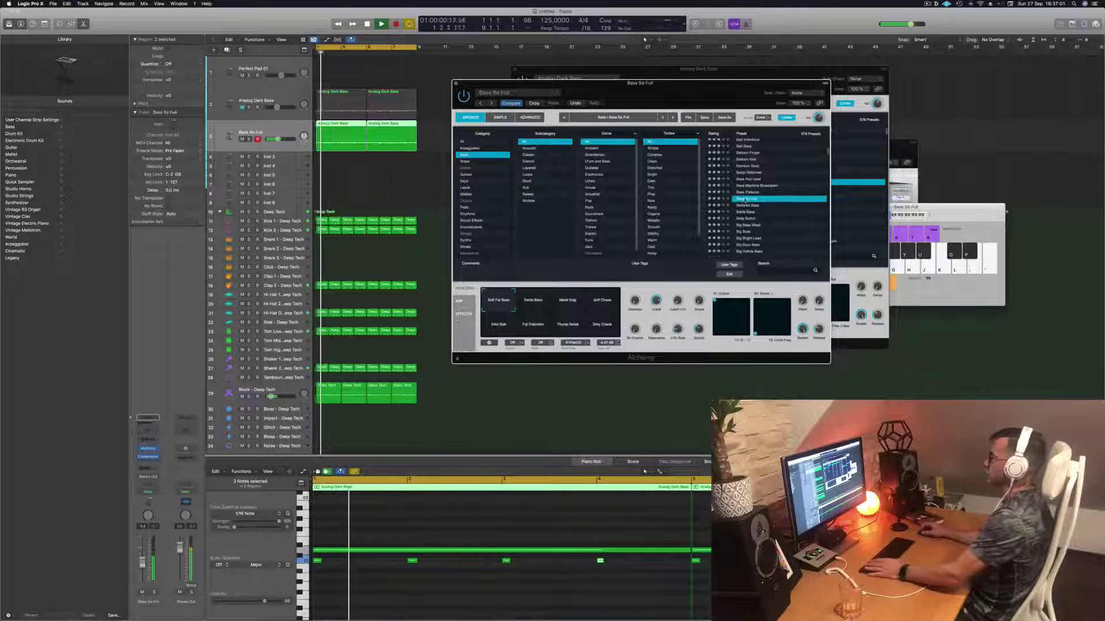
left_click(749, 206)
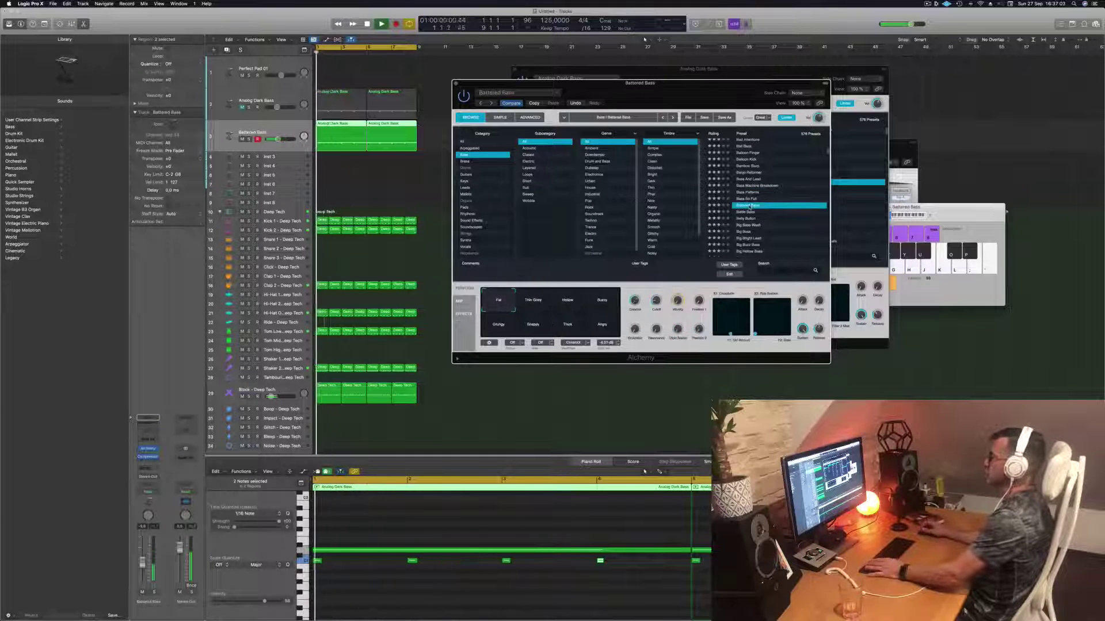
left_click(746, 219)
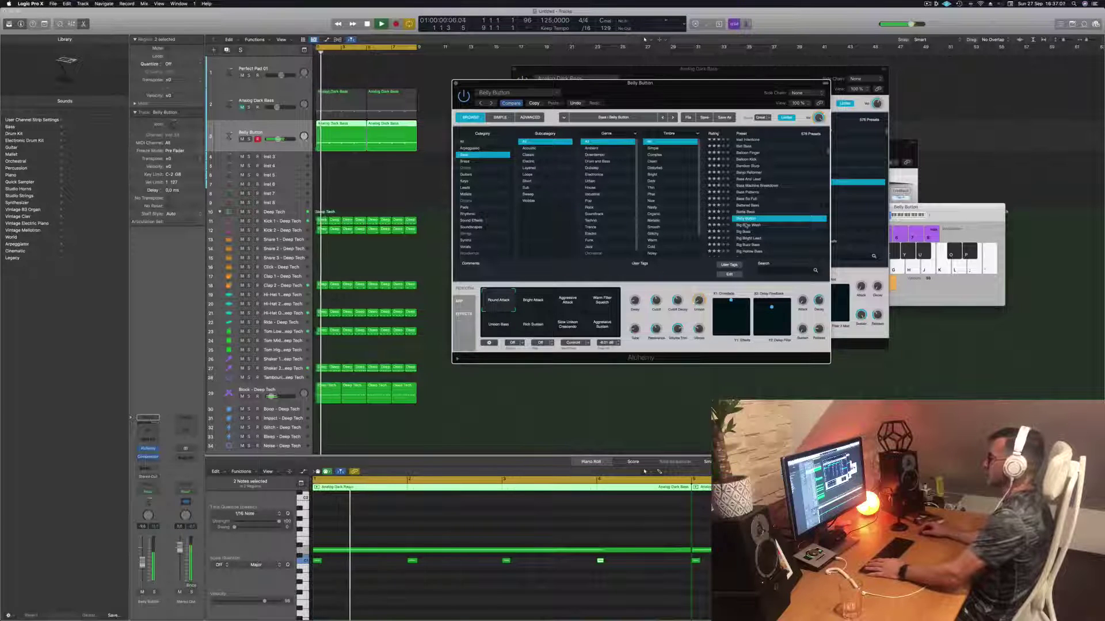
left_click(745, 225)
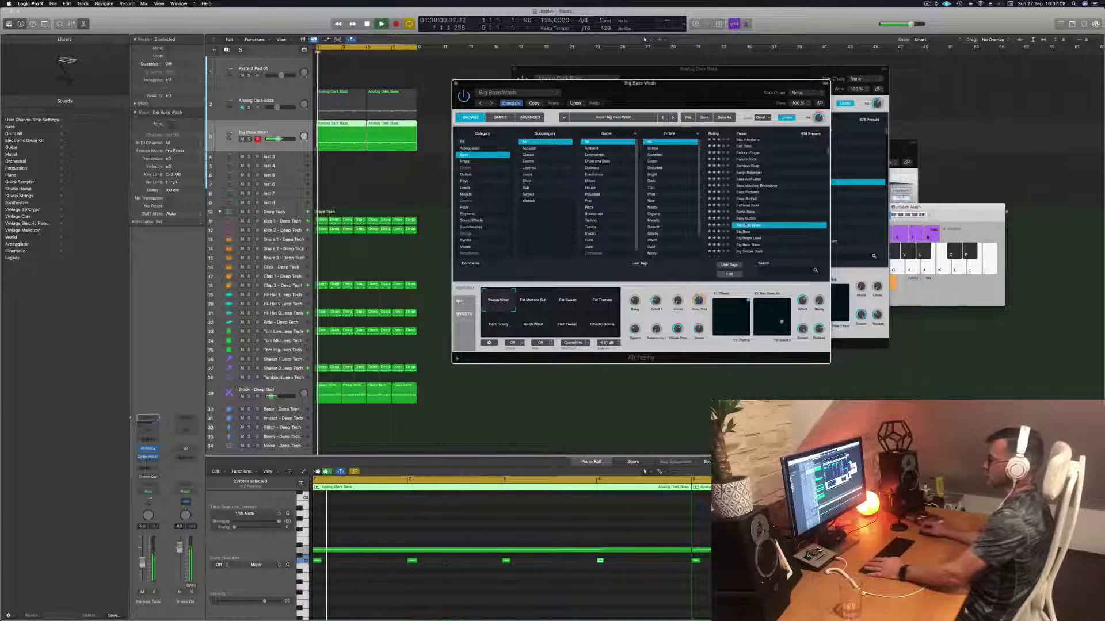
Load the Big Buzz Bass preset on the duplicated bass track and close its Alchemy window.
scroll(765, 207, "down", 2)
left_click(745, 207)
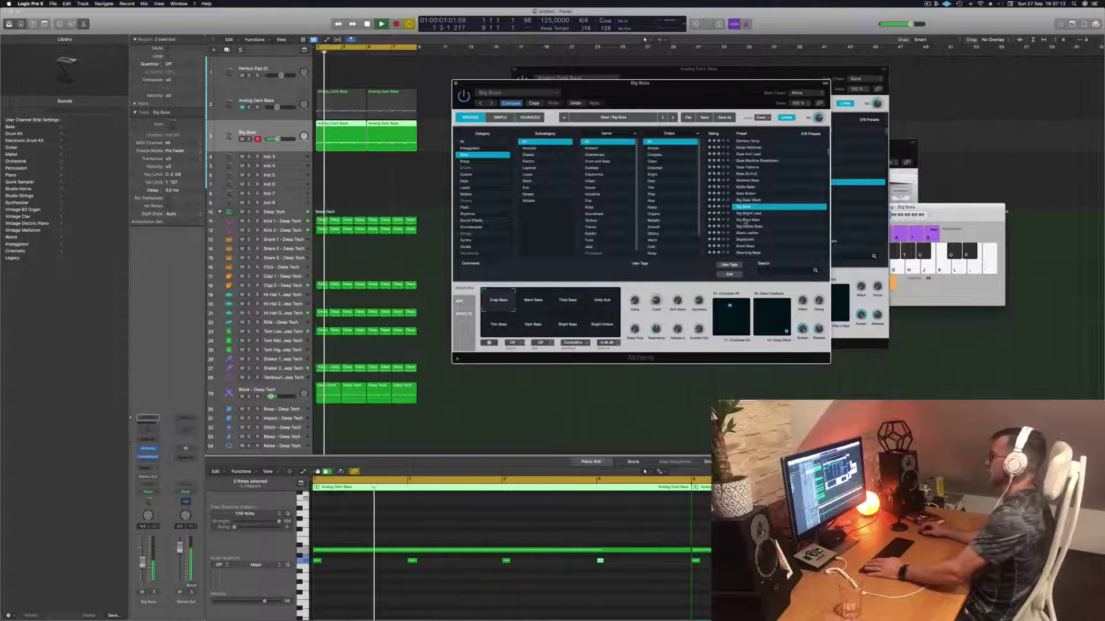
left_click(745, 219)
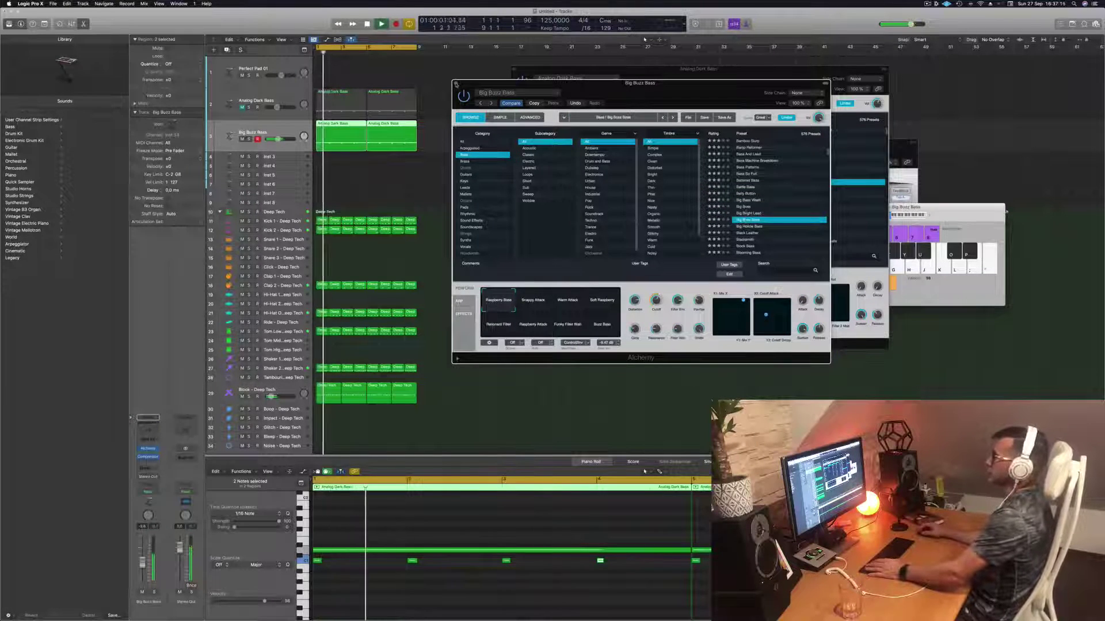
key("super+w")
Mute the Big Buzz Bass track, unmute Analog Dark Bass, and select the Analog Dark Bass track during playback.
key("space")
left_click(242, 138)
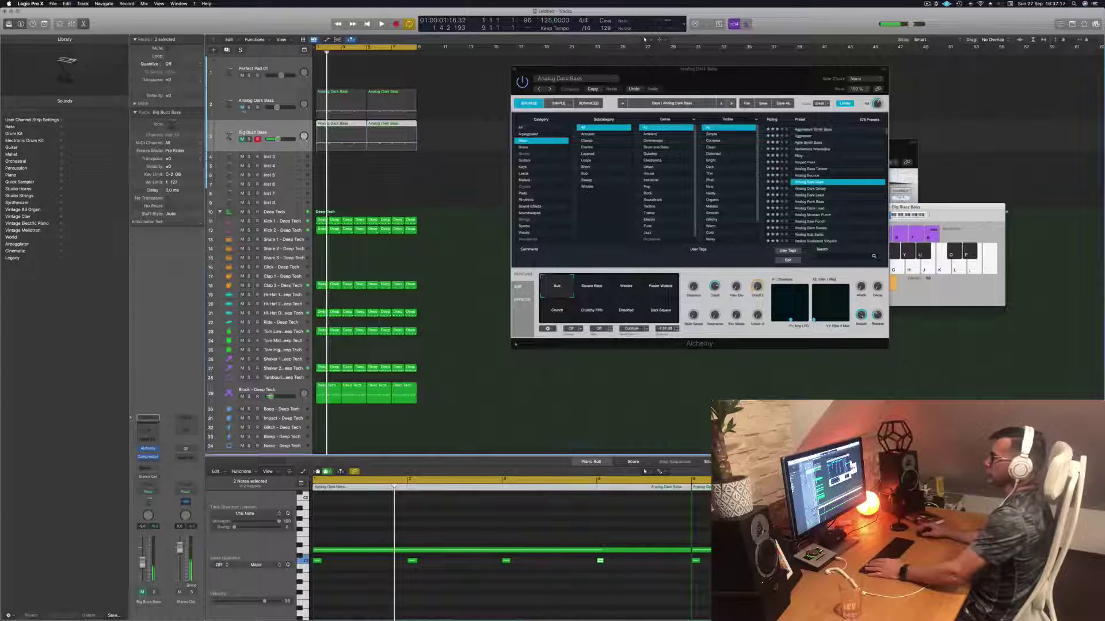
left_click(242, 107)
left_click_drag(638, 68, 731, 62)
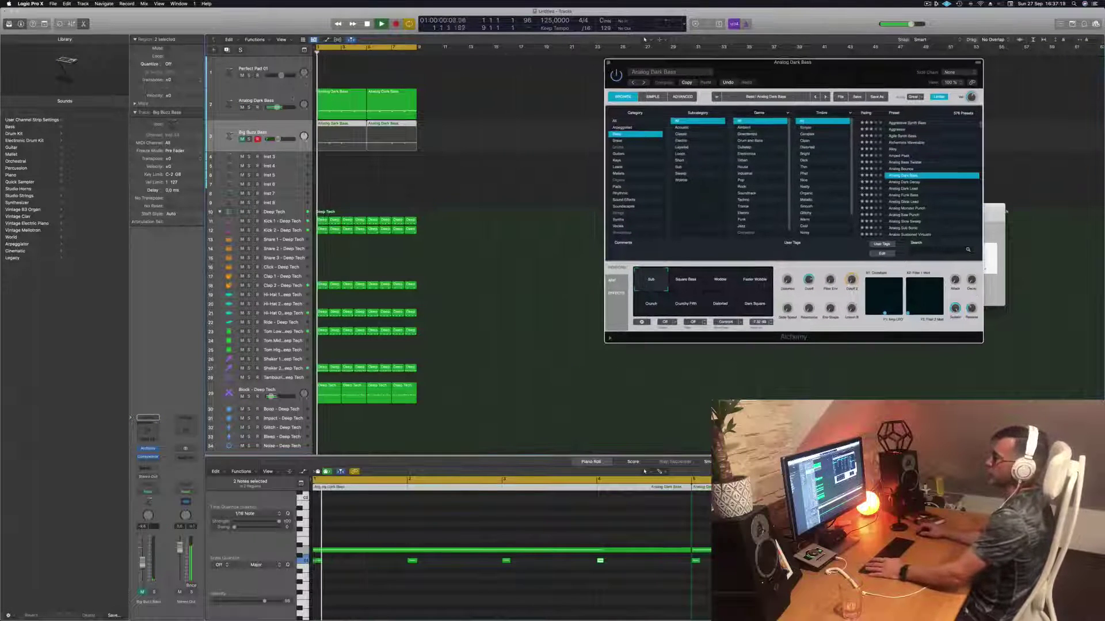
left_click(292, 97)
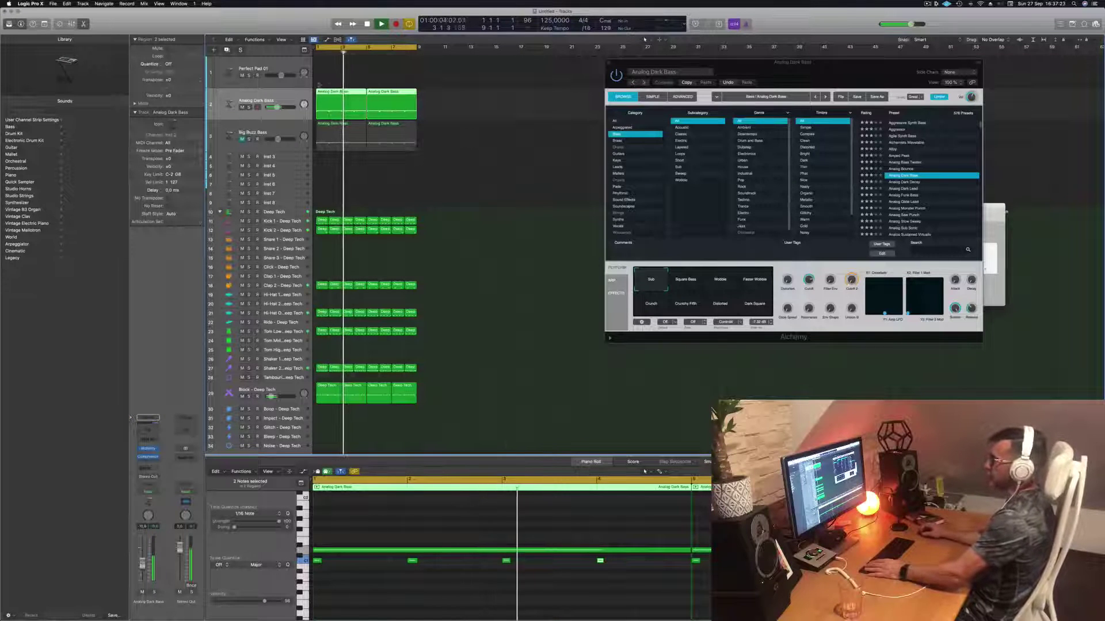
Select the Perfect Pad 01 track and rearrange the Alchemy and Musical Typing windows to uncover the on-screen keyboard.
left_click(286, 63)
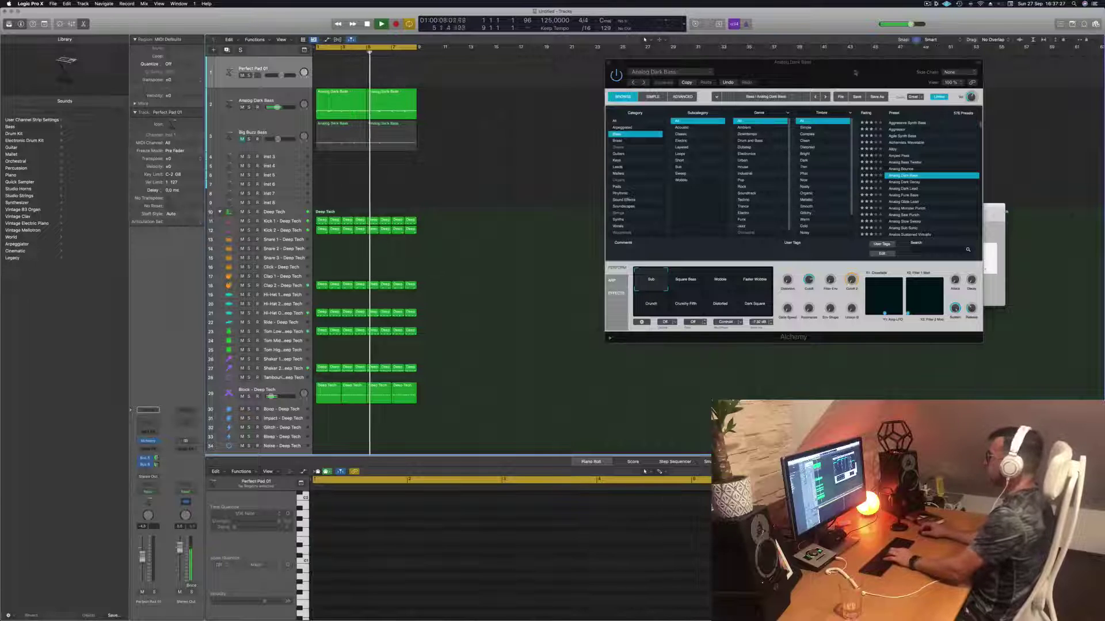
left_click_drag(777, 62, 678, 261)
left_click_drag(931, 207, 860, 129)
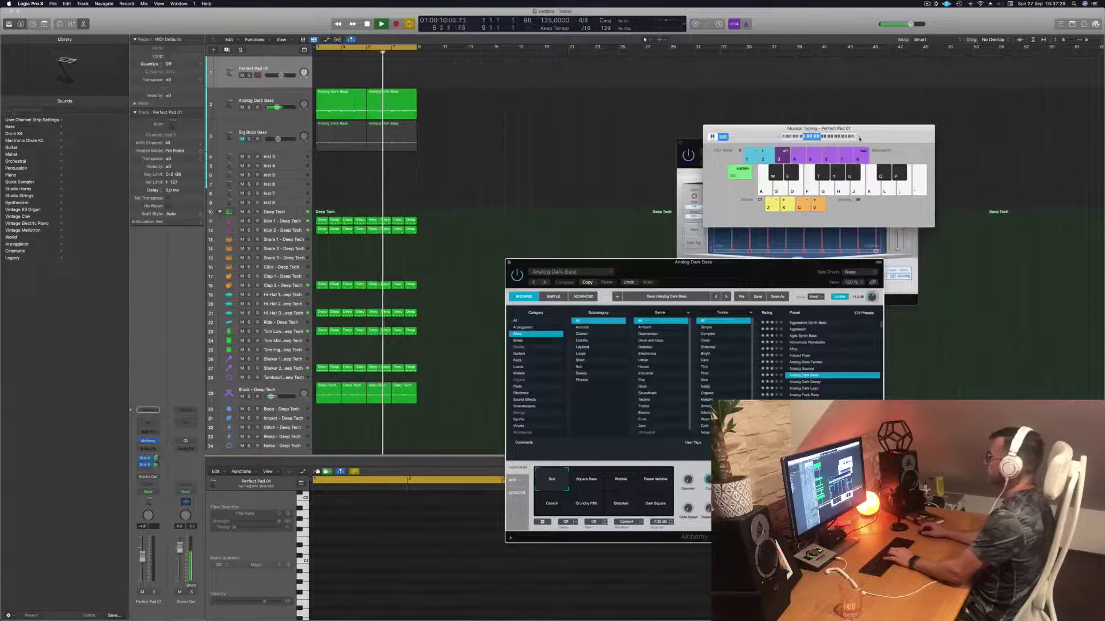
Shift Musical Typing to a higher octave range and try a few notes on the Perfect Pad 01 track.
left_click(860, 138)
left_click(860, 138)
key("k")
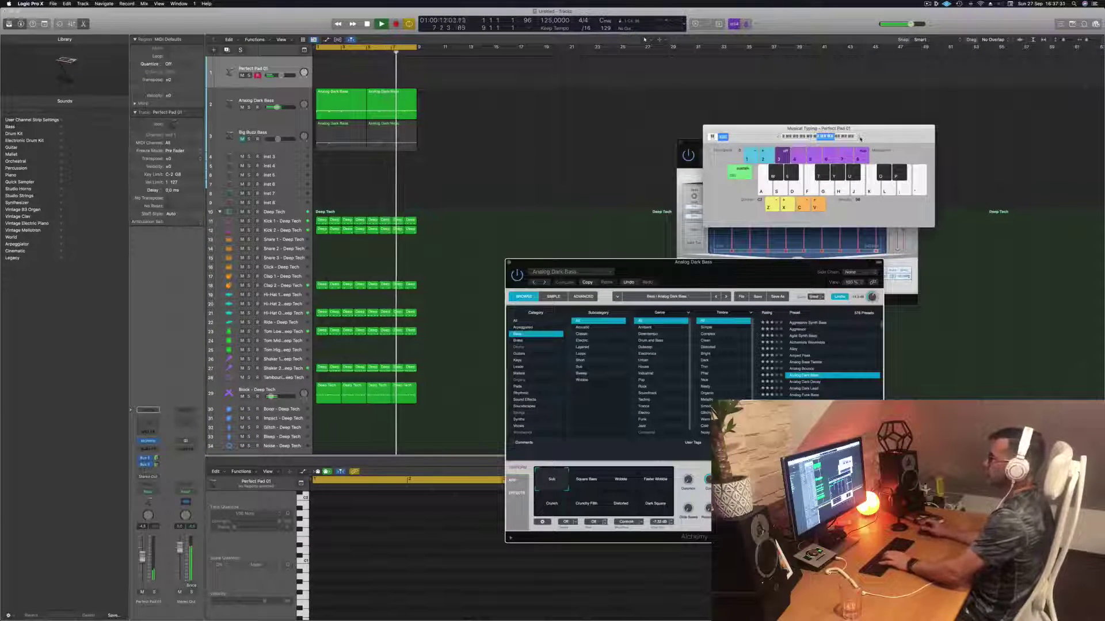
key("g")
left_click(290, 67)
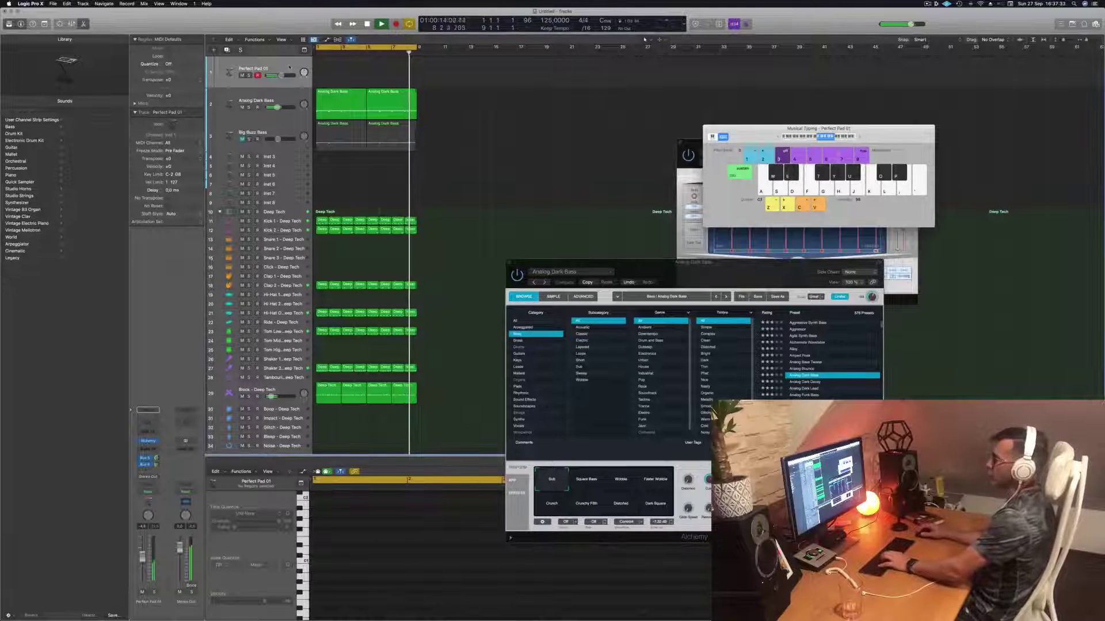
Audition the Lush, Bold and Hollow snapshots of the Perfect Pad 01 Alchemy patch during playback, settling on Rich.
key("s")
key("g")
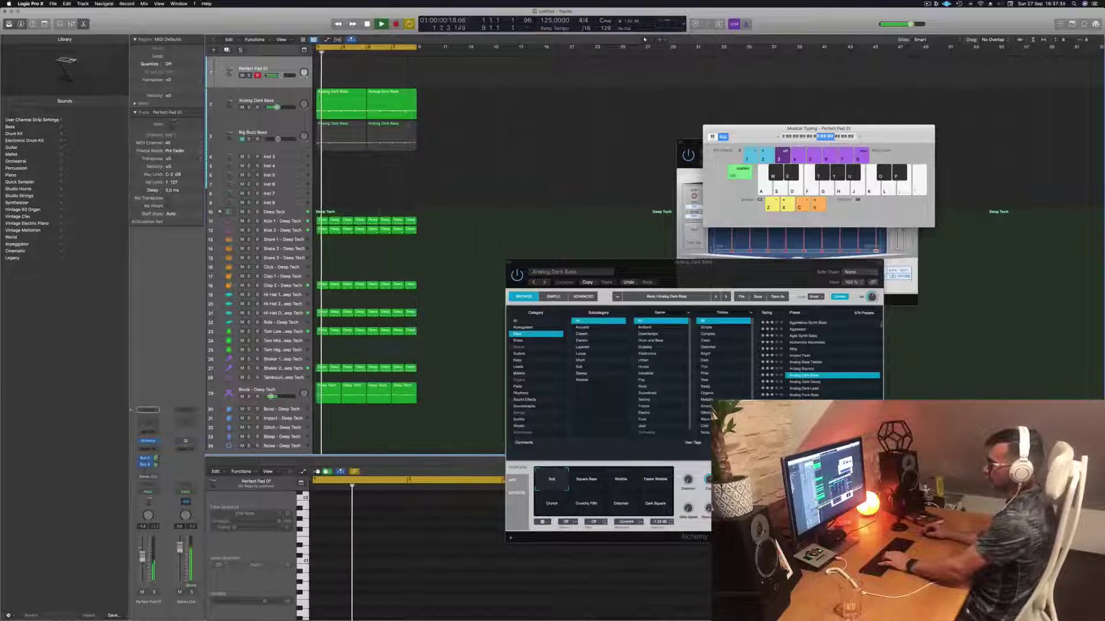
left_click(147, 441)
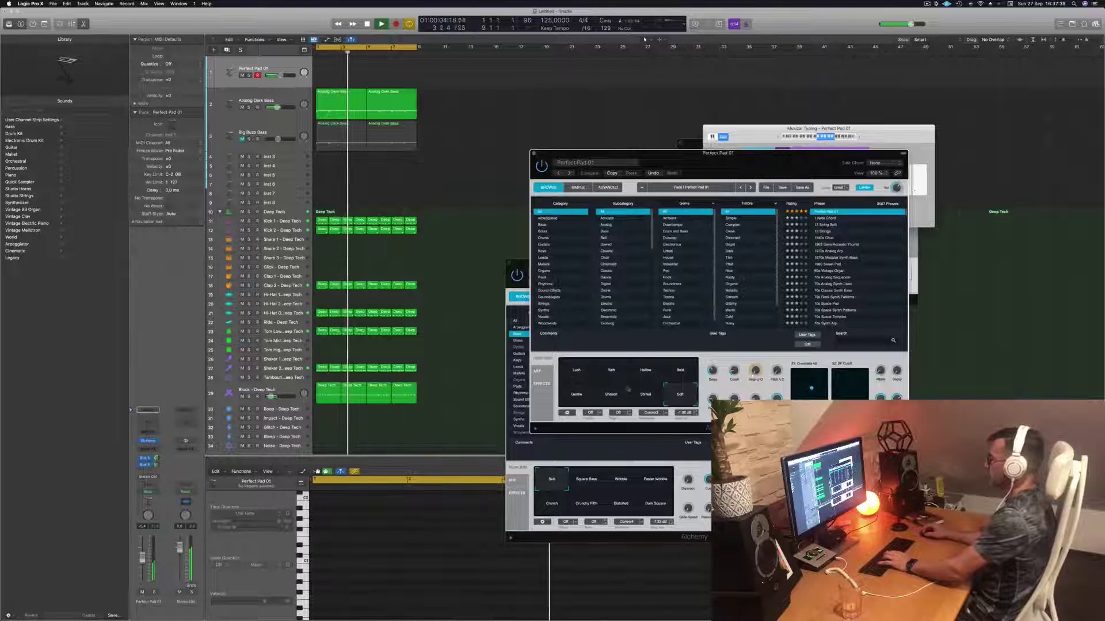
left_click(570, 374)
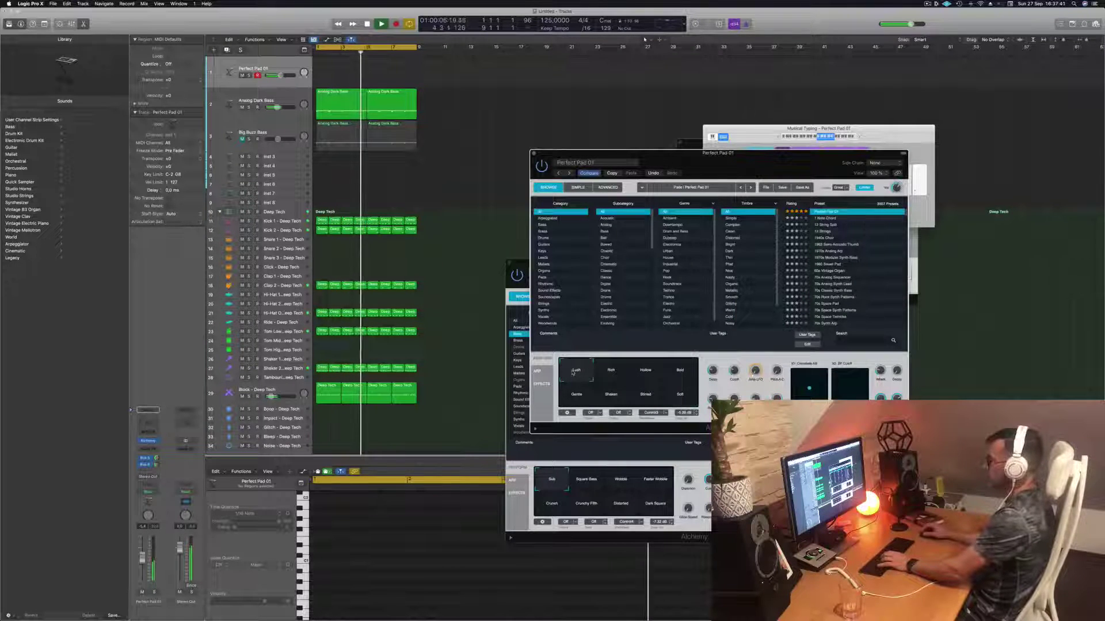
left_click(680, 371)
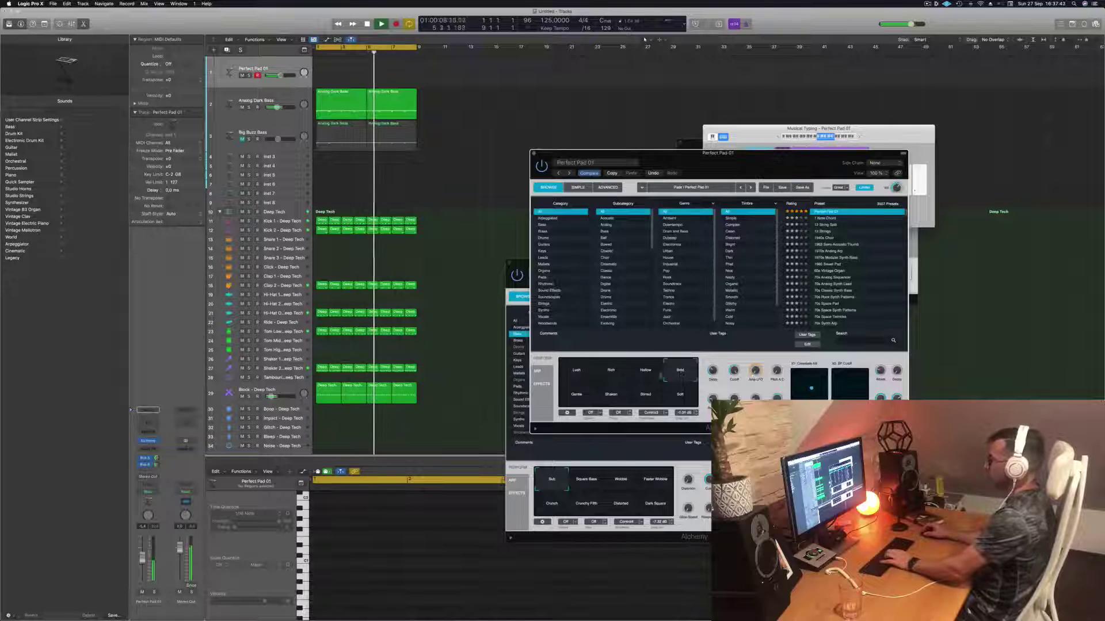
left_click(639, 374)
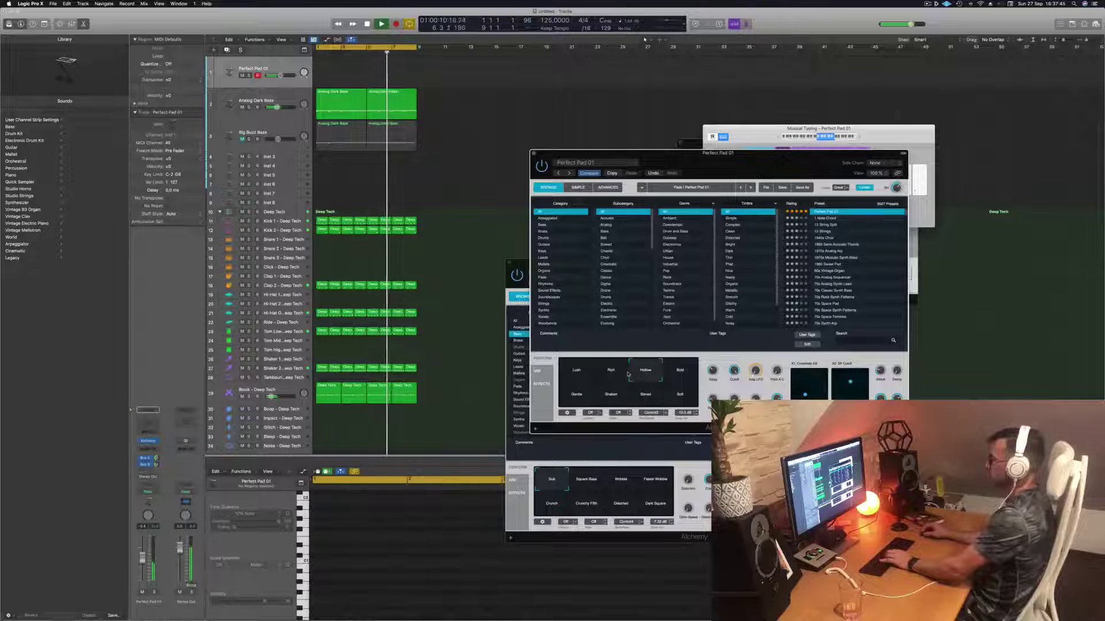
left_click(611, 373)
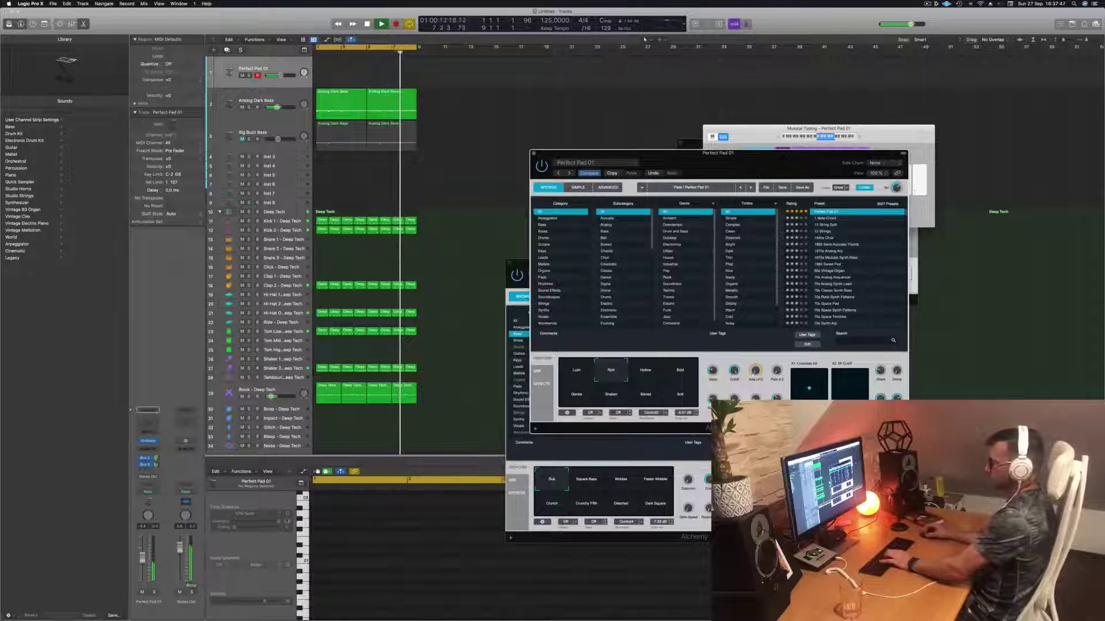
Lower the volume of the Perfect Pad 01 track slightly and restart playback to check its level.
left_click_drag(280, 75, 274, 76)
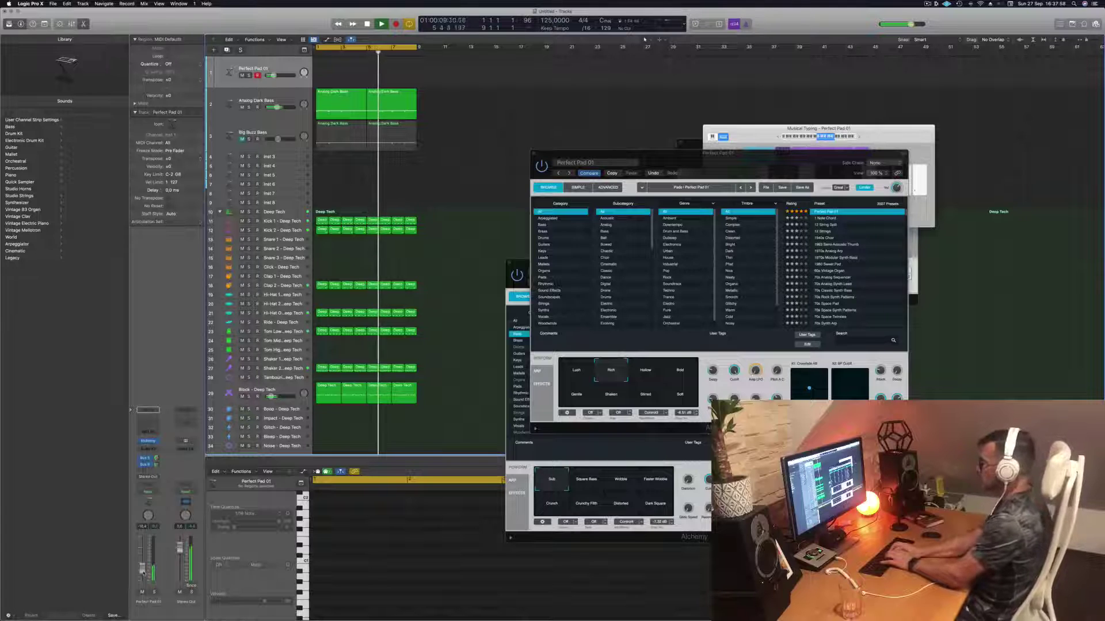
key("space")
key("space")
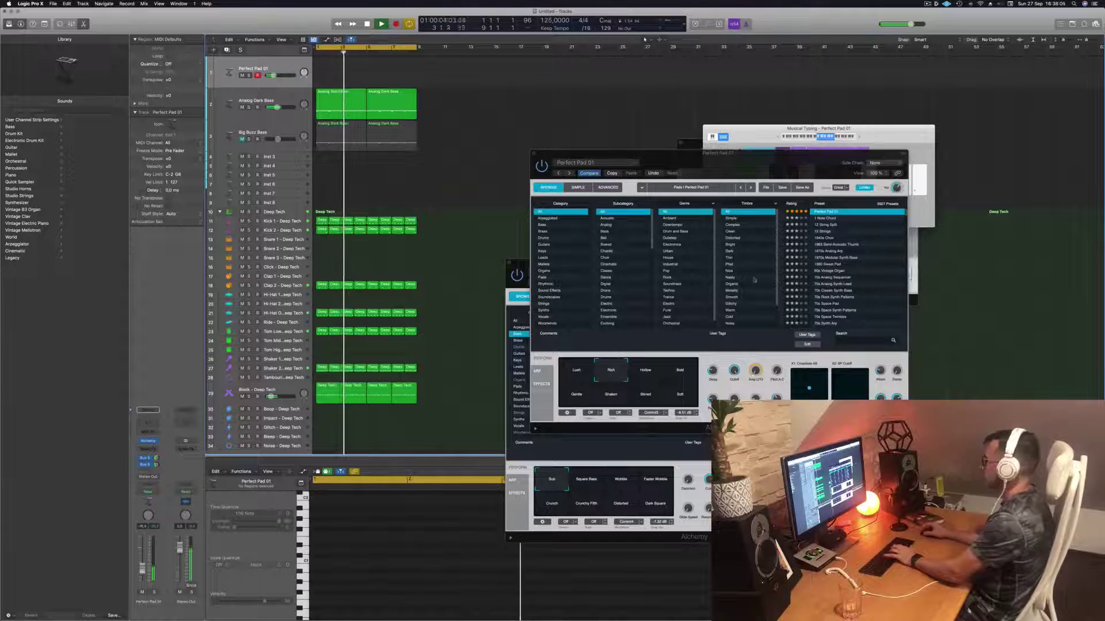
Raise the Musical Typing octave range, shift its window aside, and try pad notes over the playing loop.
left_click(859, 138)
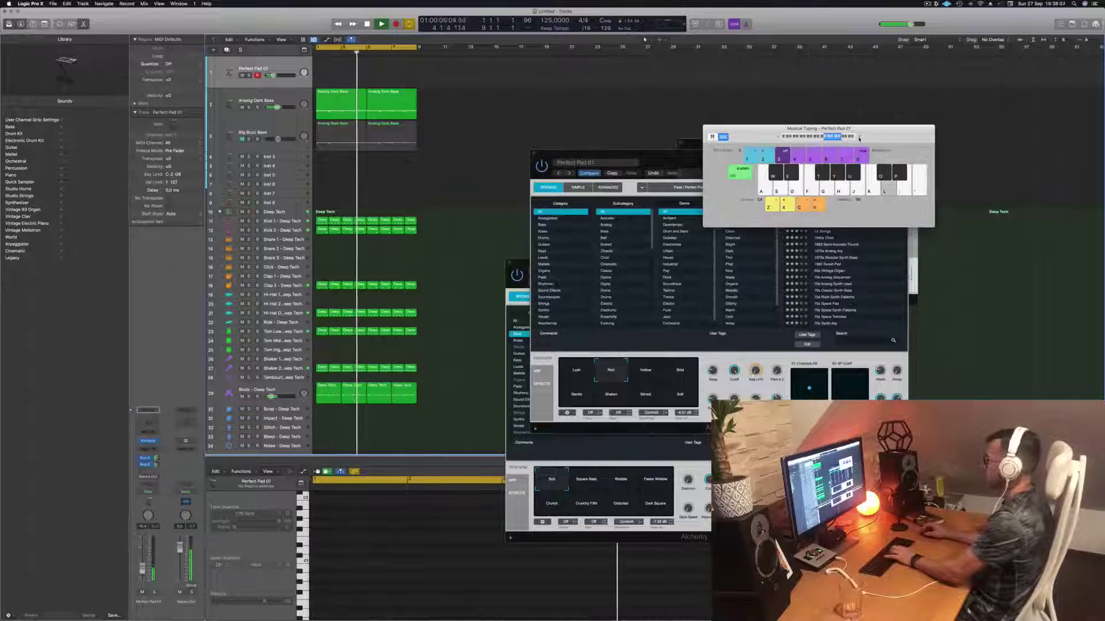
key("semicolon")
key("apostrophe")
left_click_drag(757, 134, 770, 120)
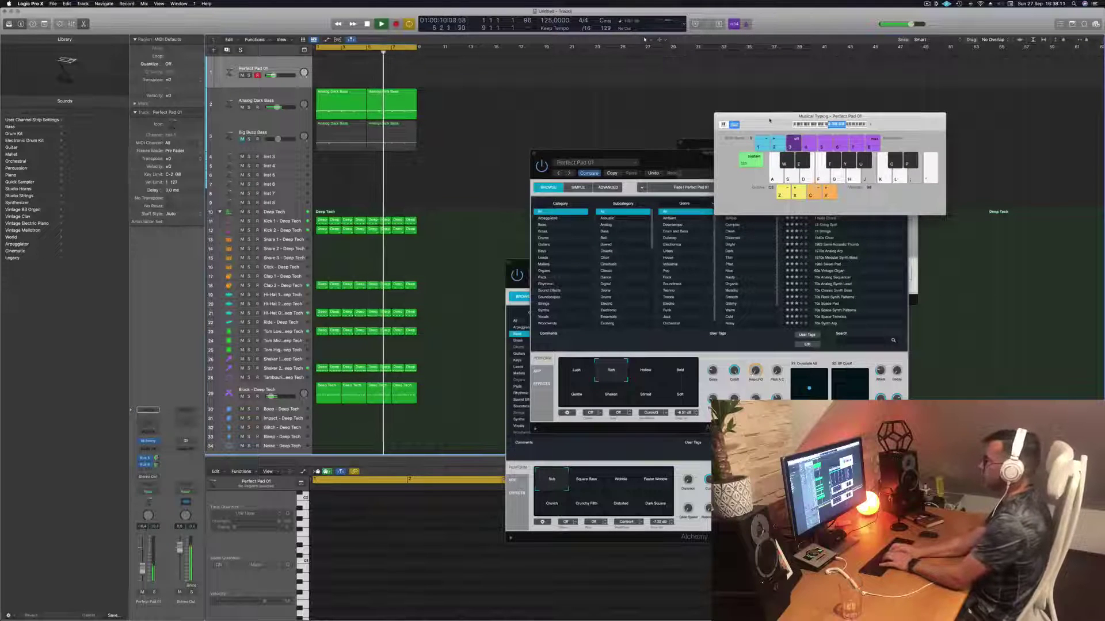
key("space")
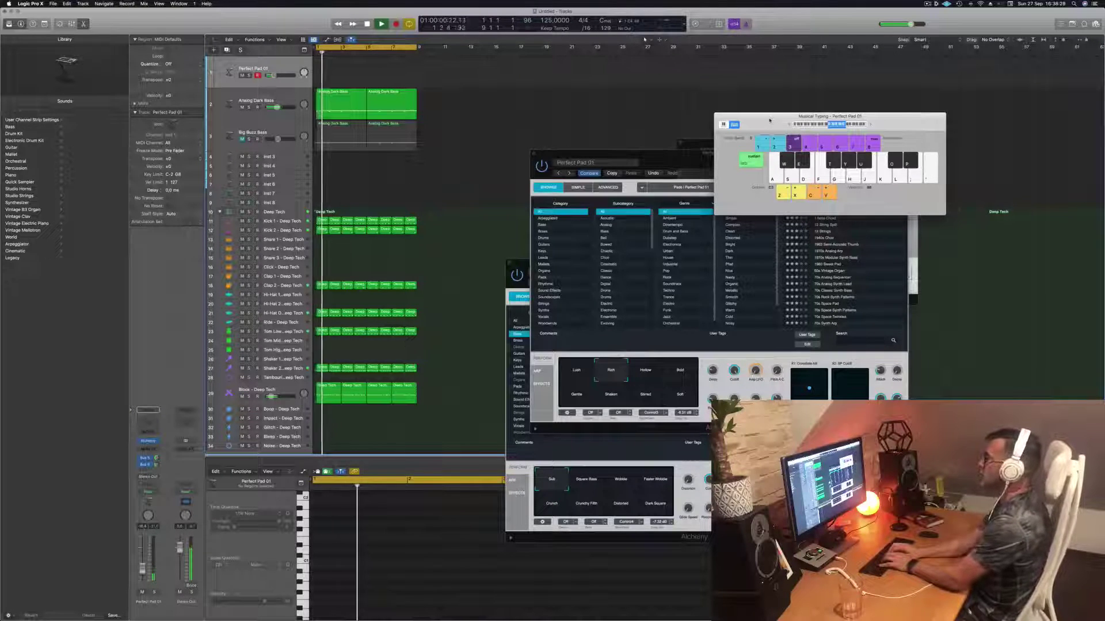
key("h")
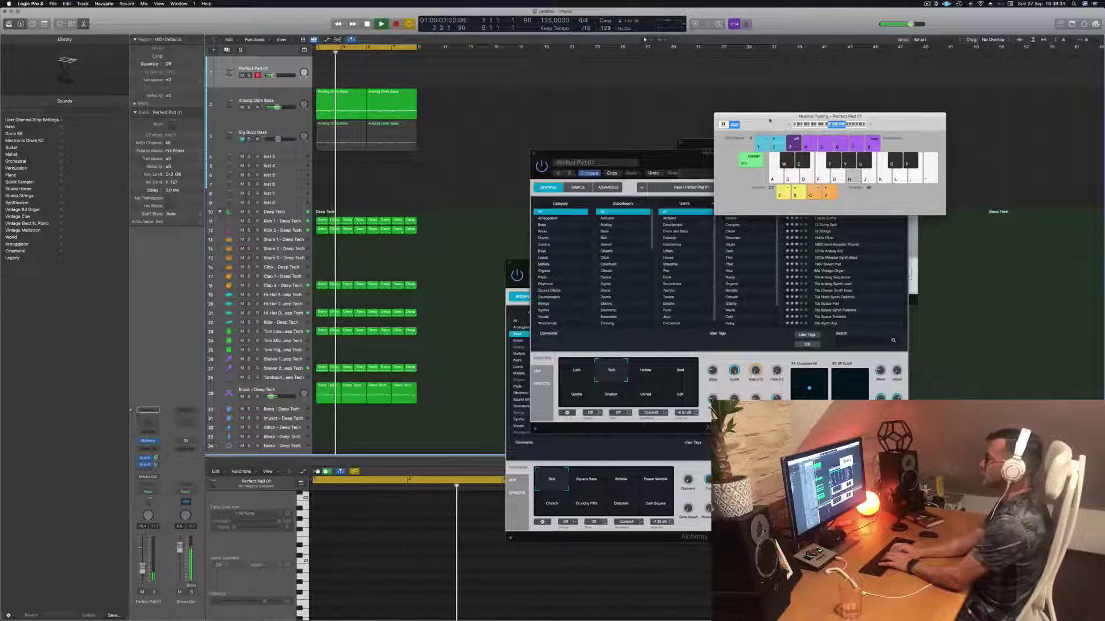
Record a trial melody on the Perfect Pad 01 track over the looping beat and stop the recording.
key("r")
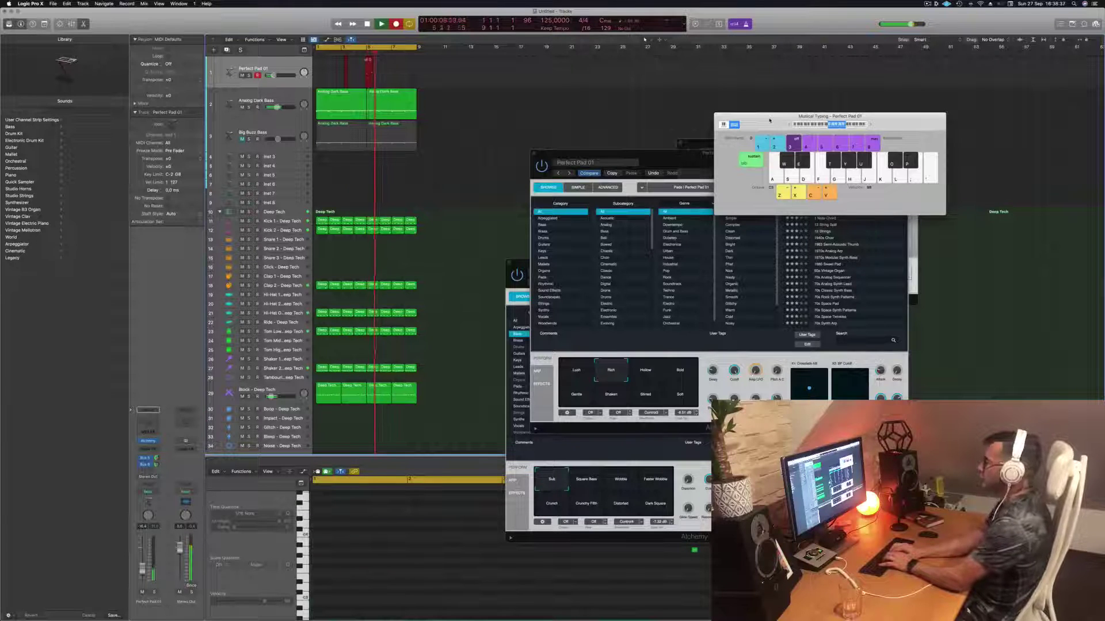
key("y")
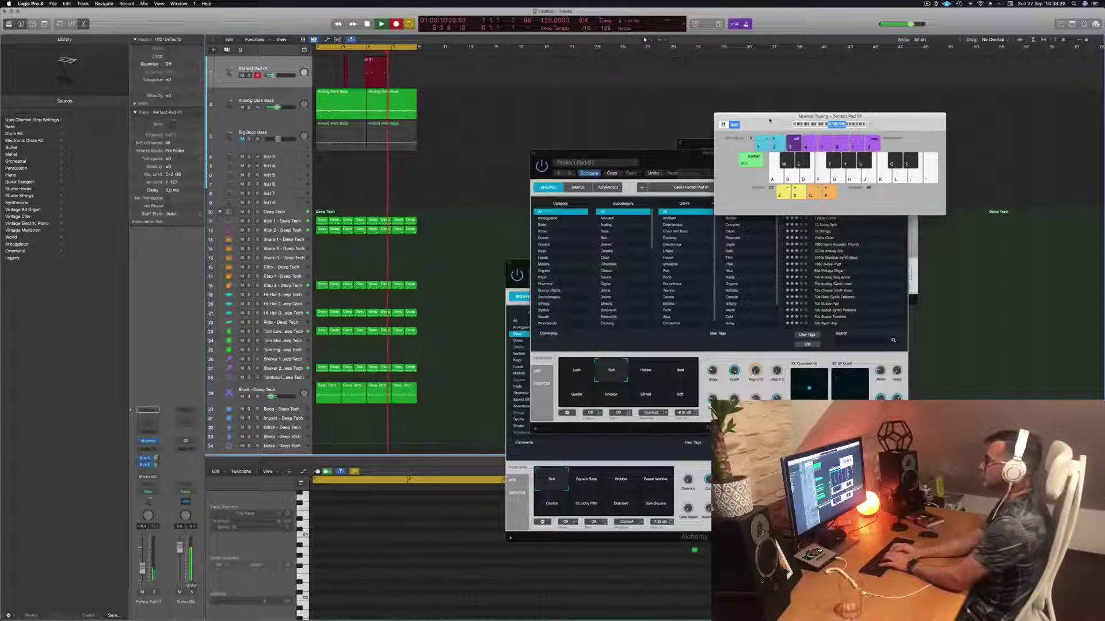
key("u")
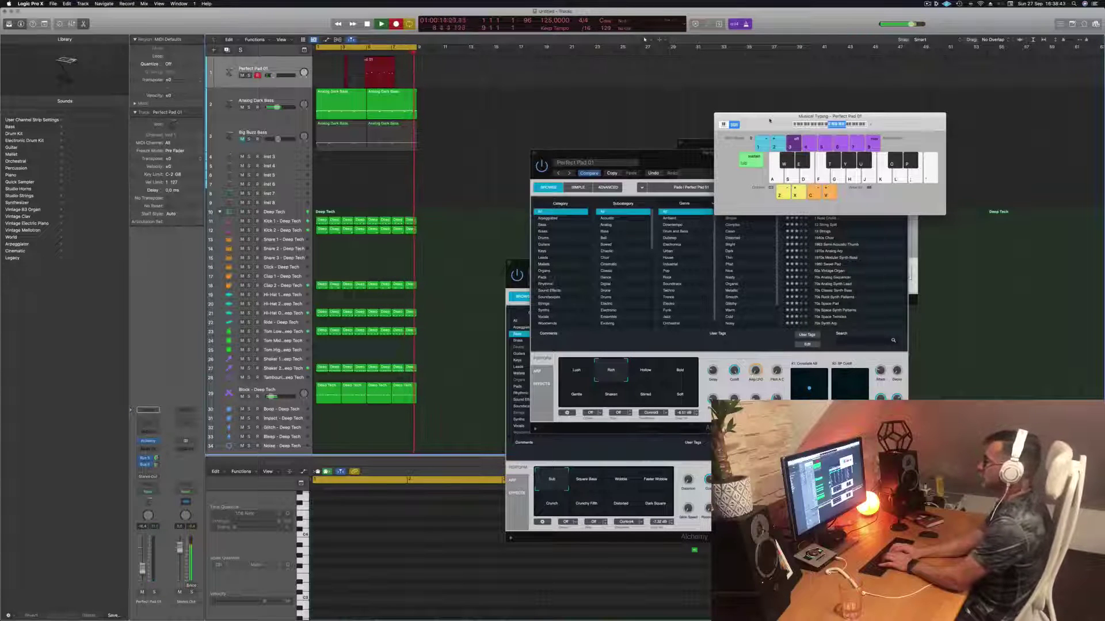
key("h")
key("j")
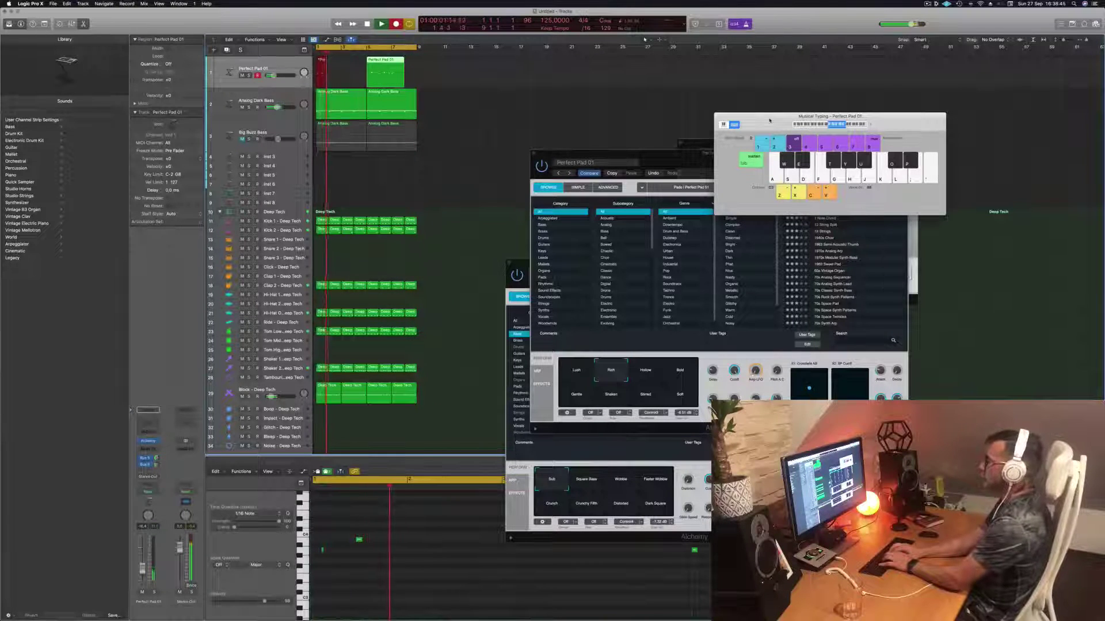
key("u")
key("y")
key("y")
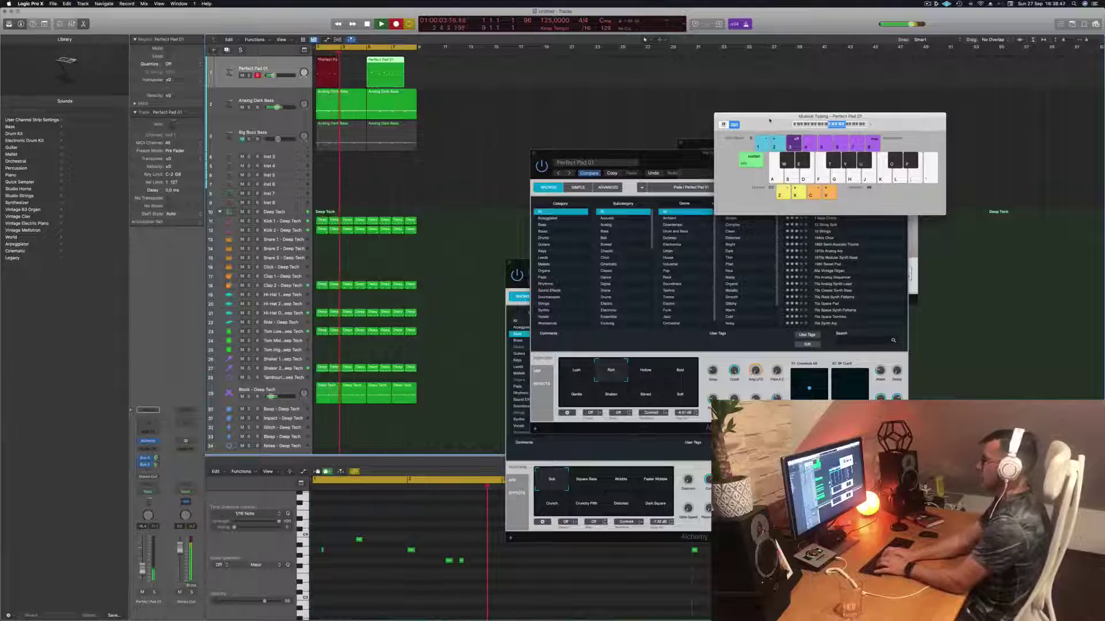
key("s")
key("g")
key("d")
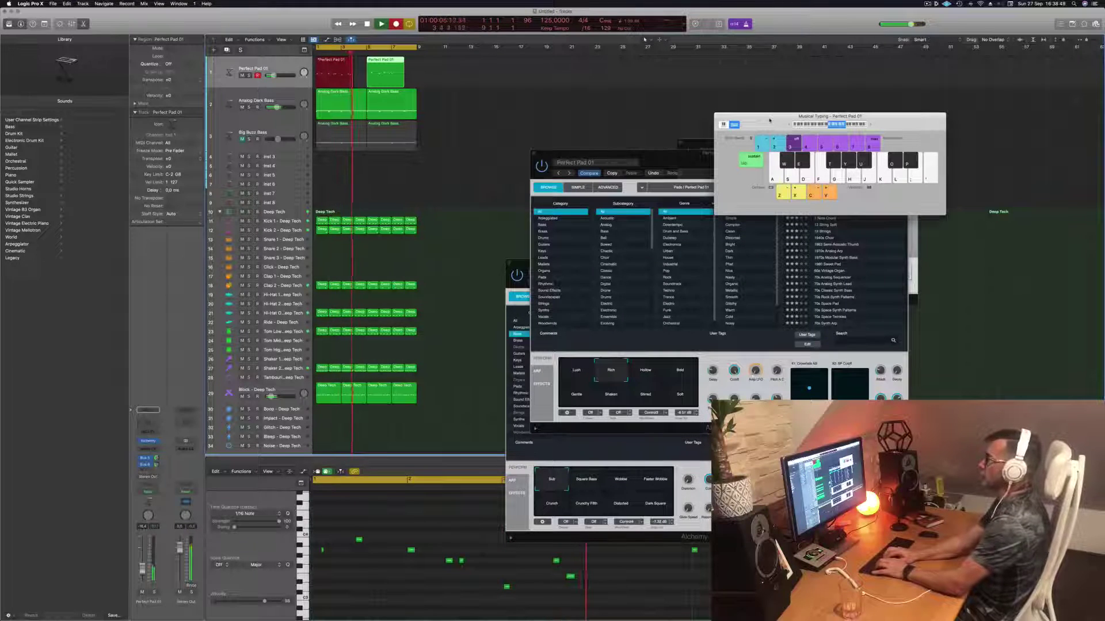
key("space")
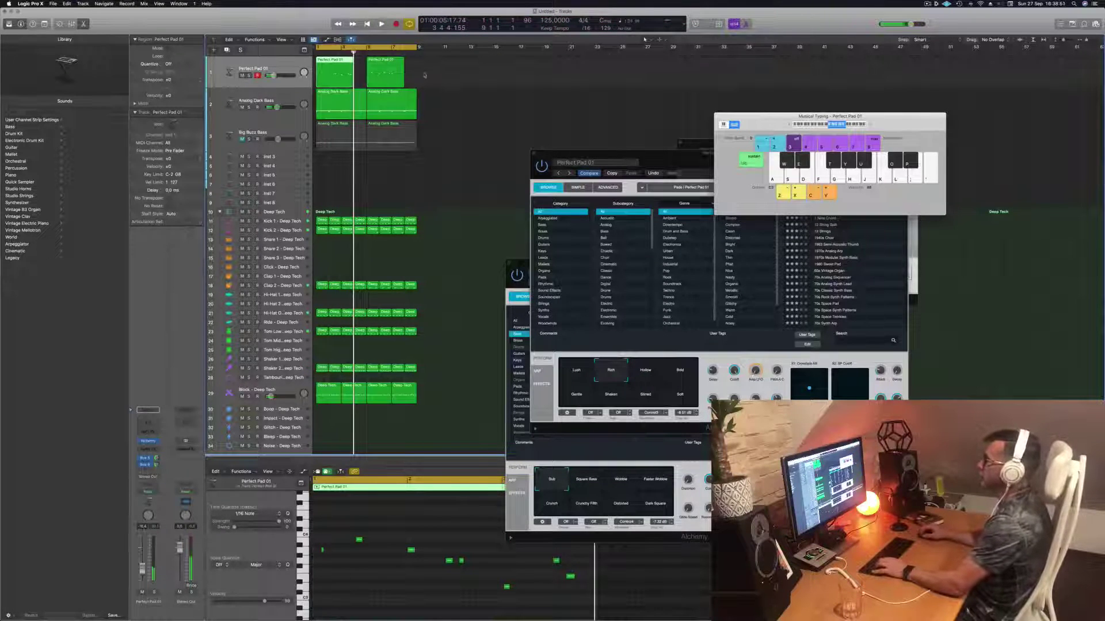
Delete both recorded regions on the Perfect Pad 01 track.
left_click_drag(424, 76, 354, 79)
left_click(329, 64)
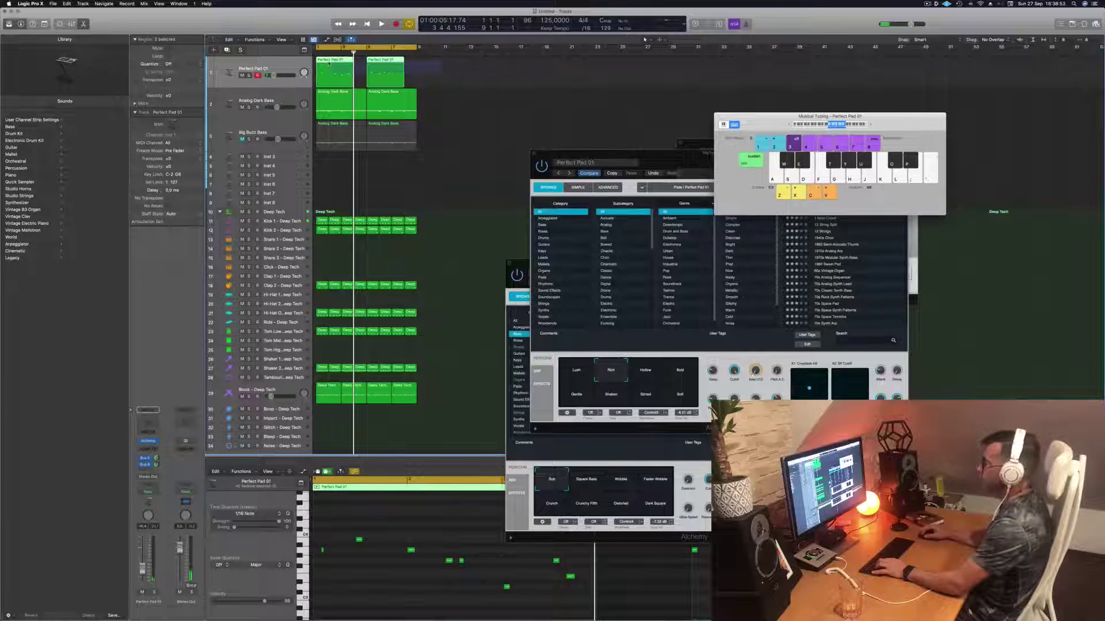
key("Delete")
Record a take of mostly low, repeated notes on the Perfect Pad 01 track across the eight-bar loop and stop.
key("r")
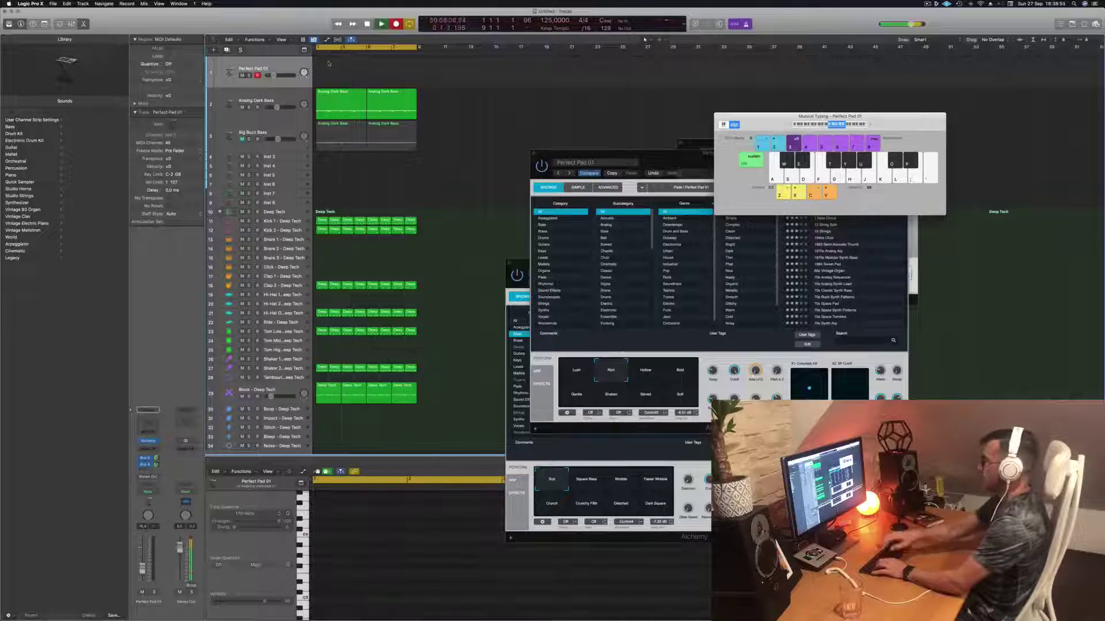
key("d")
key("f")
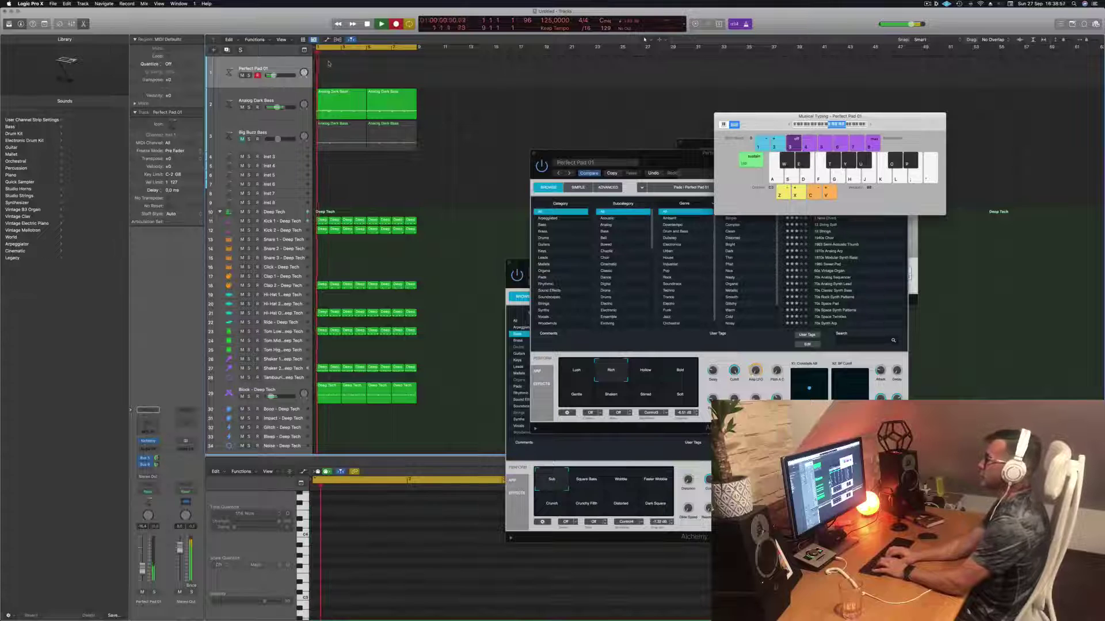
key("s")
key("s")
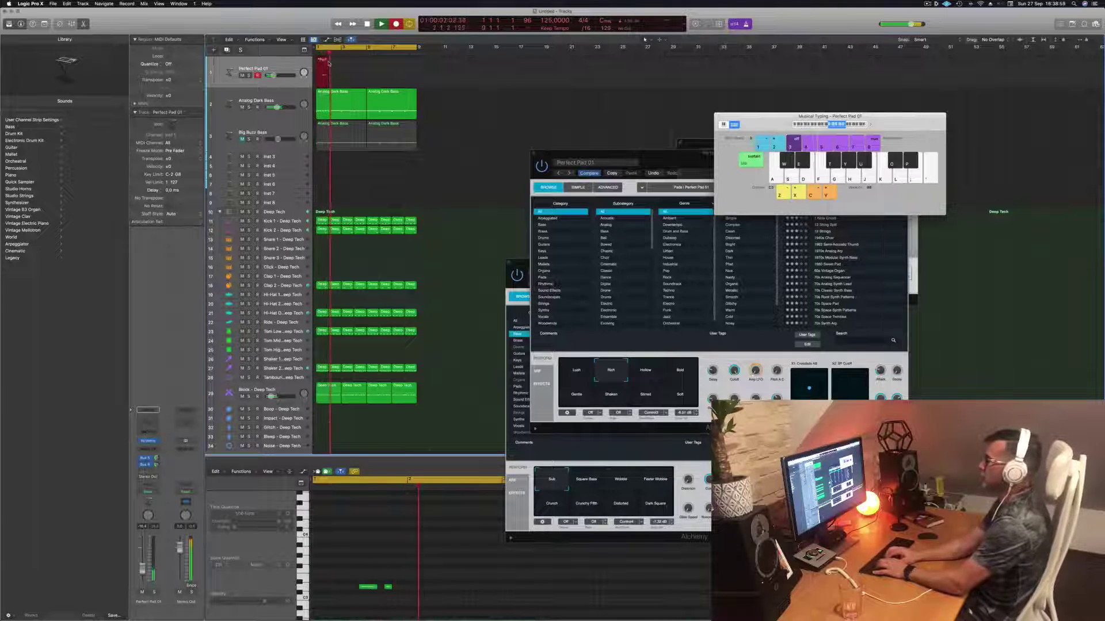
key("s")
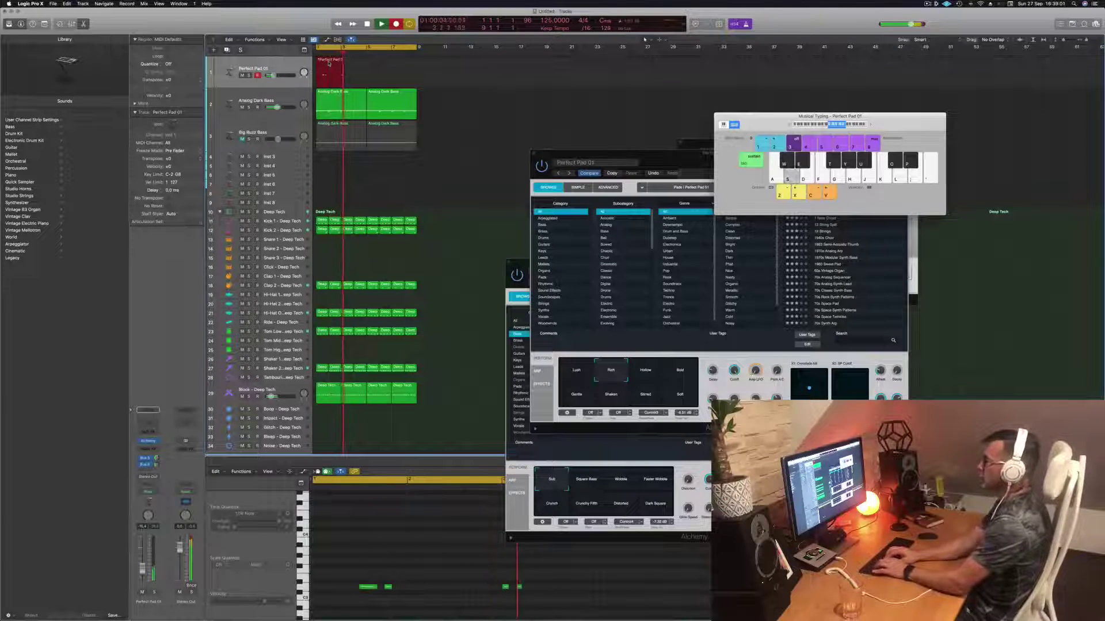
key("s")
key("s")
key("s")
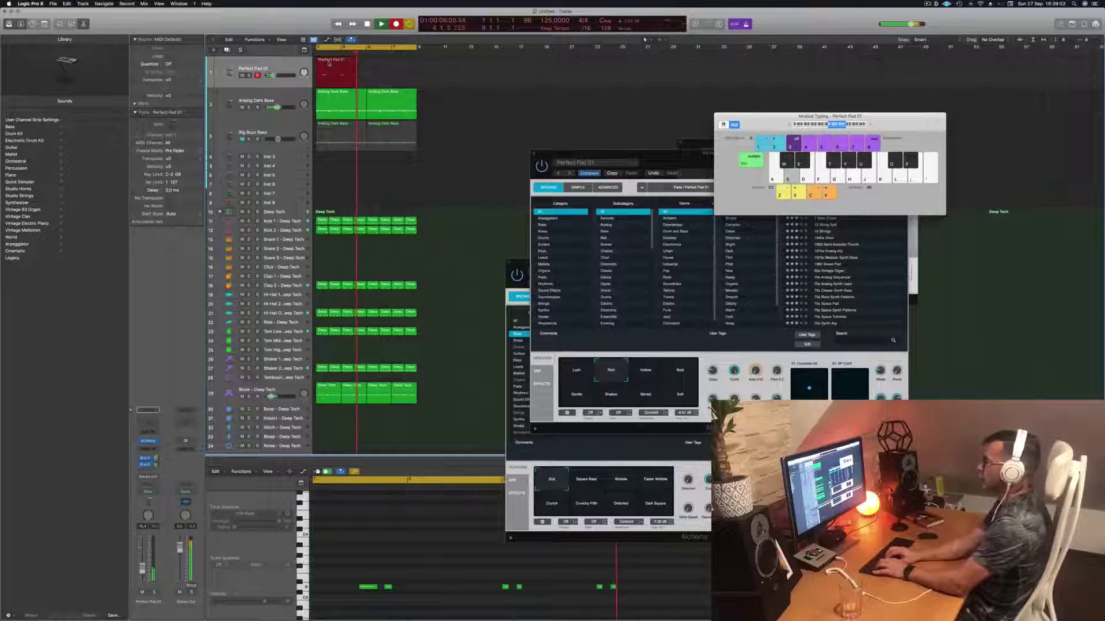
key("s")
key("d")
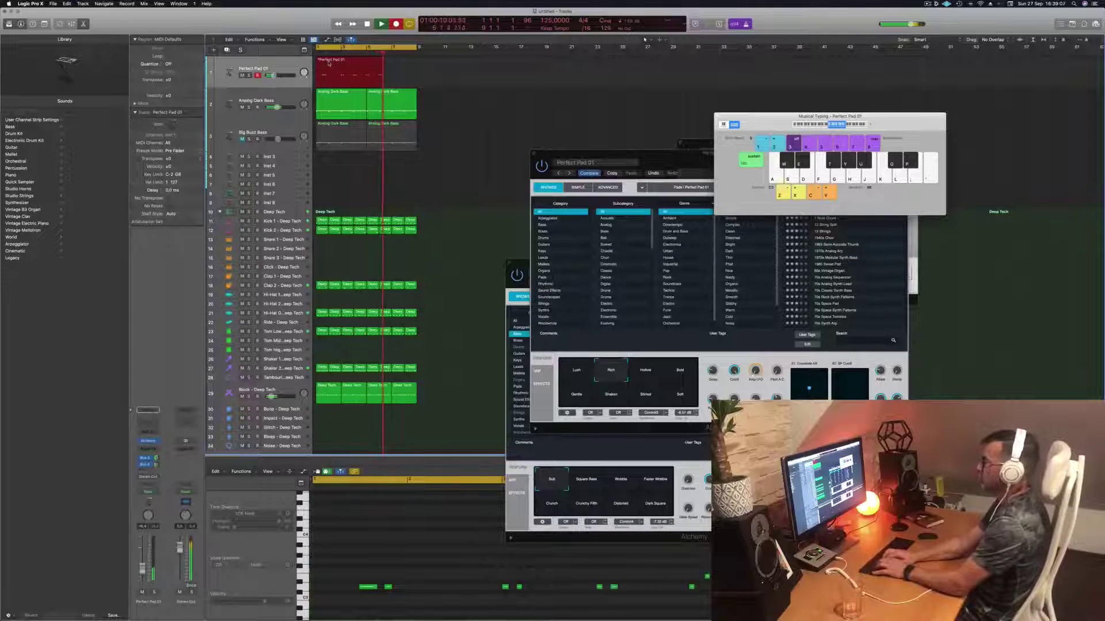
key("f")
key("h")
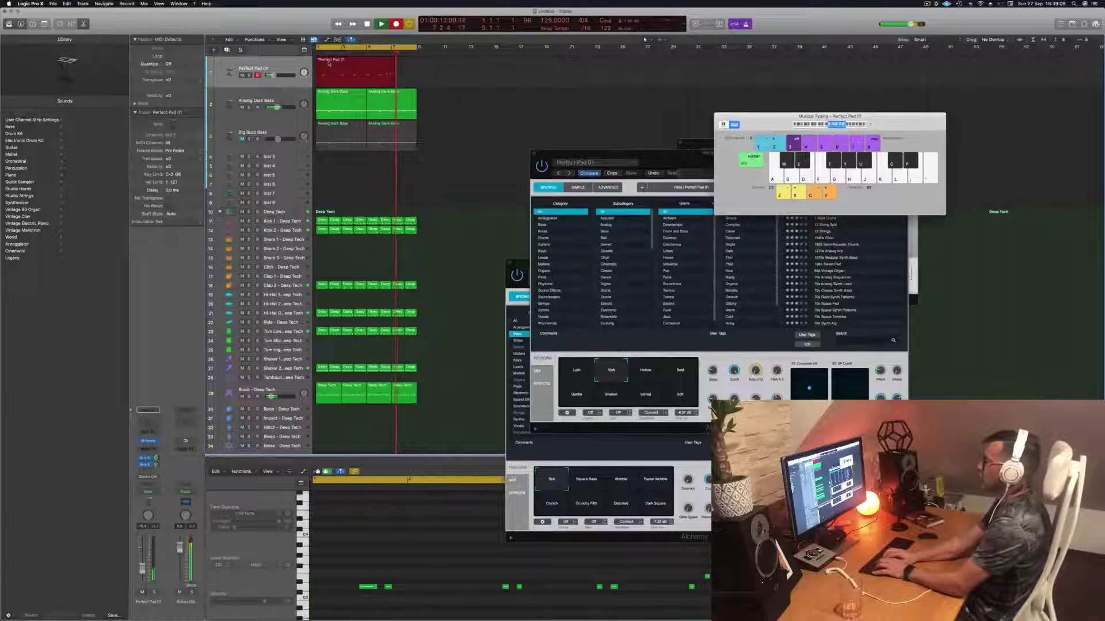
key("s")
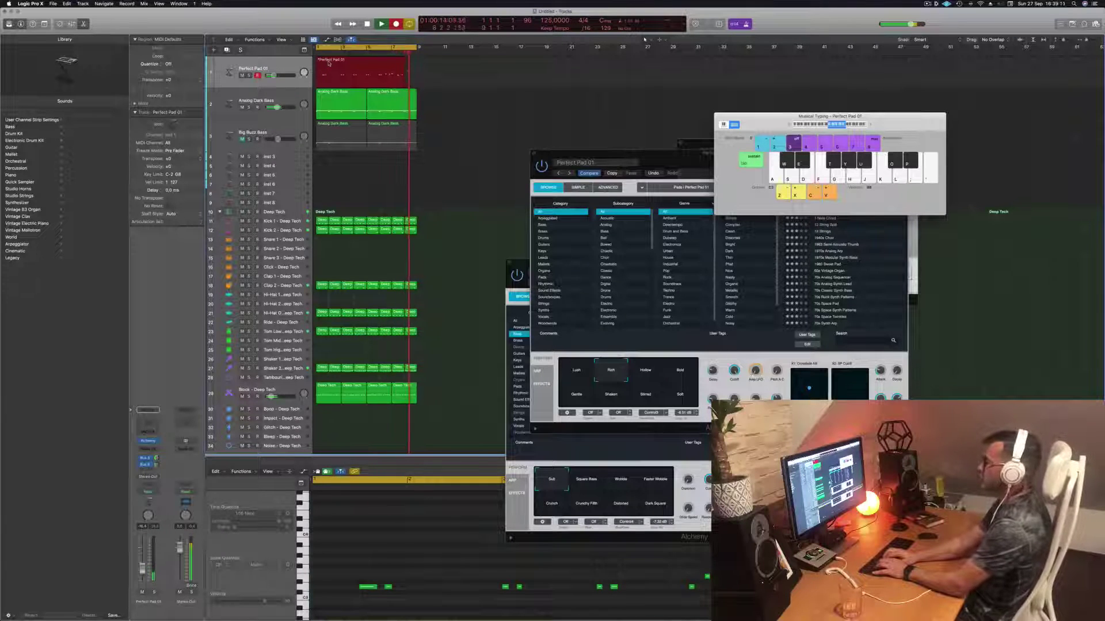
key("space")
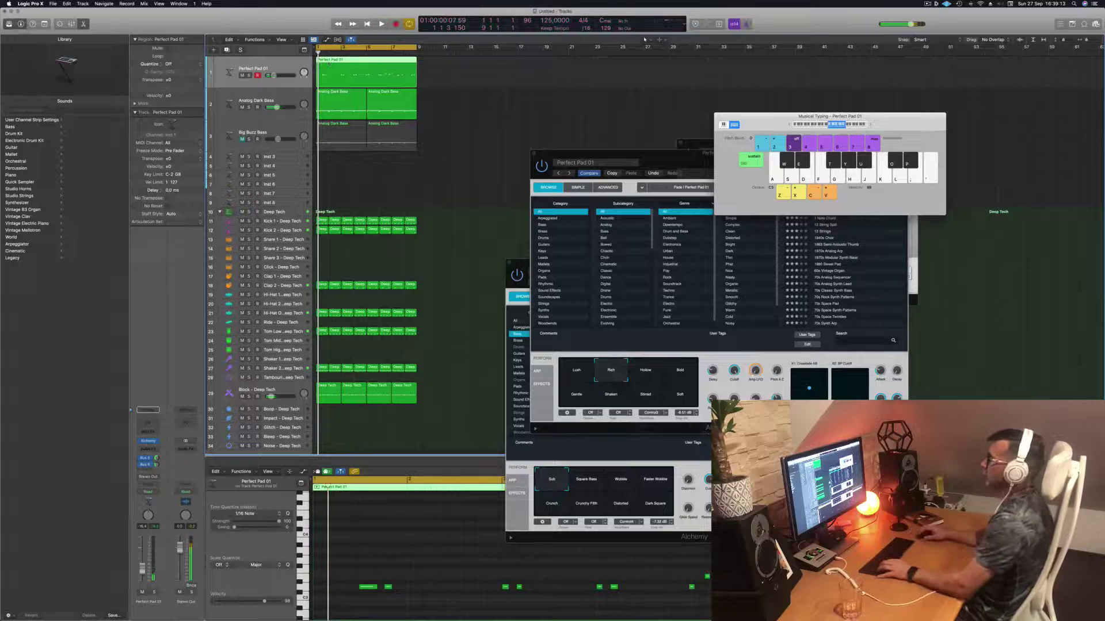
Split the recorded Perfect Pad 01 region at bar 7, splitting crossing notes, and keep only its last two bars, moved to bar 1.
key("super+t")
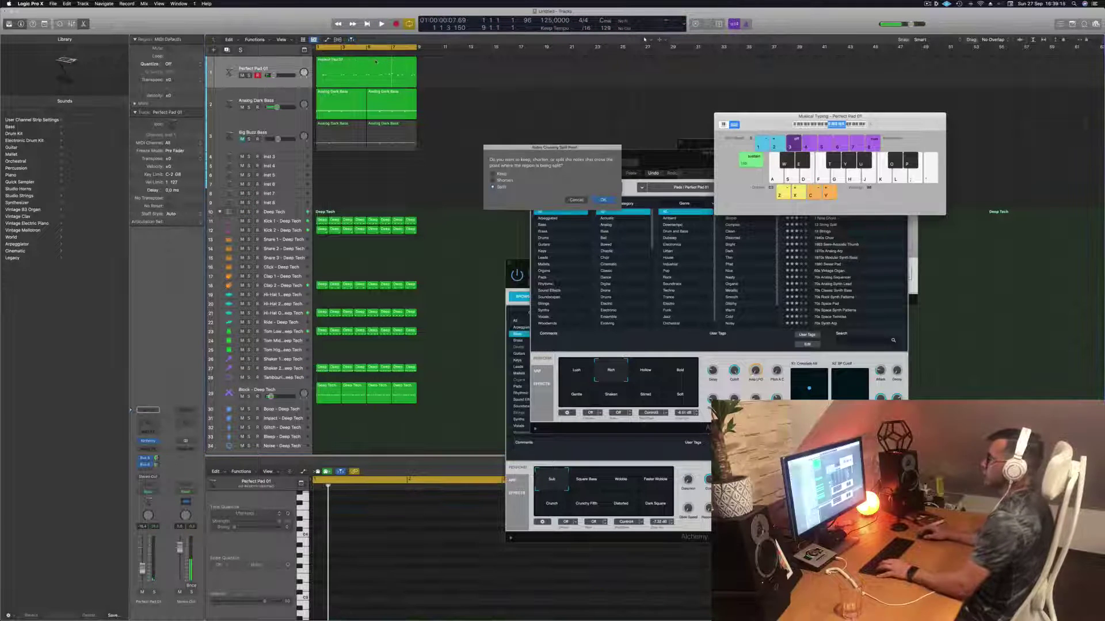
left_click(603, 200)
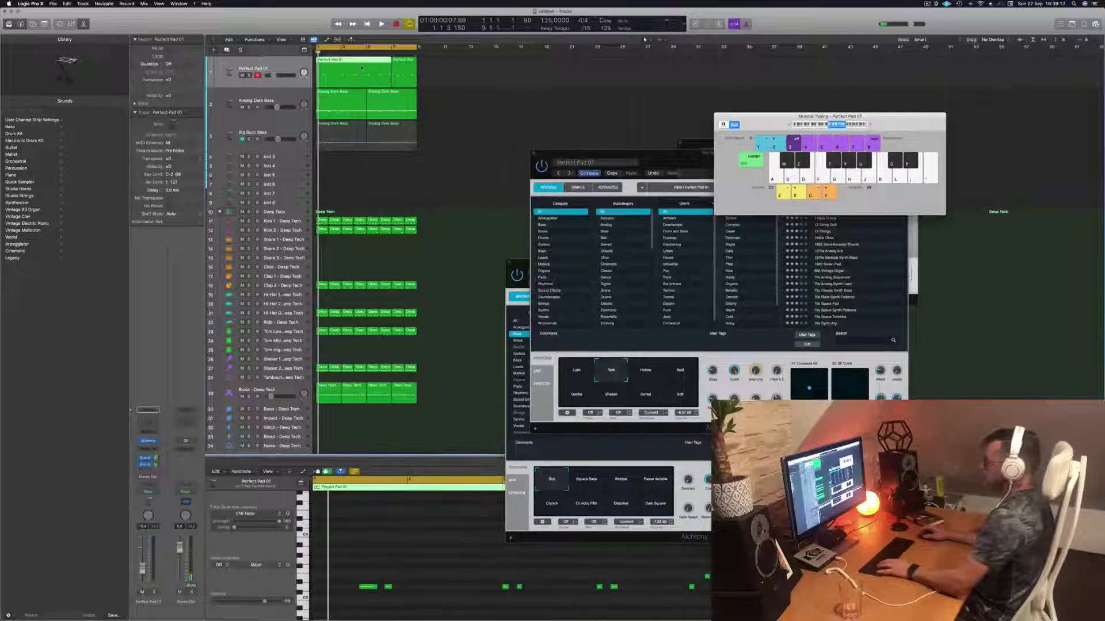
left_click_drag(362, 68, 330, 70)
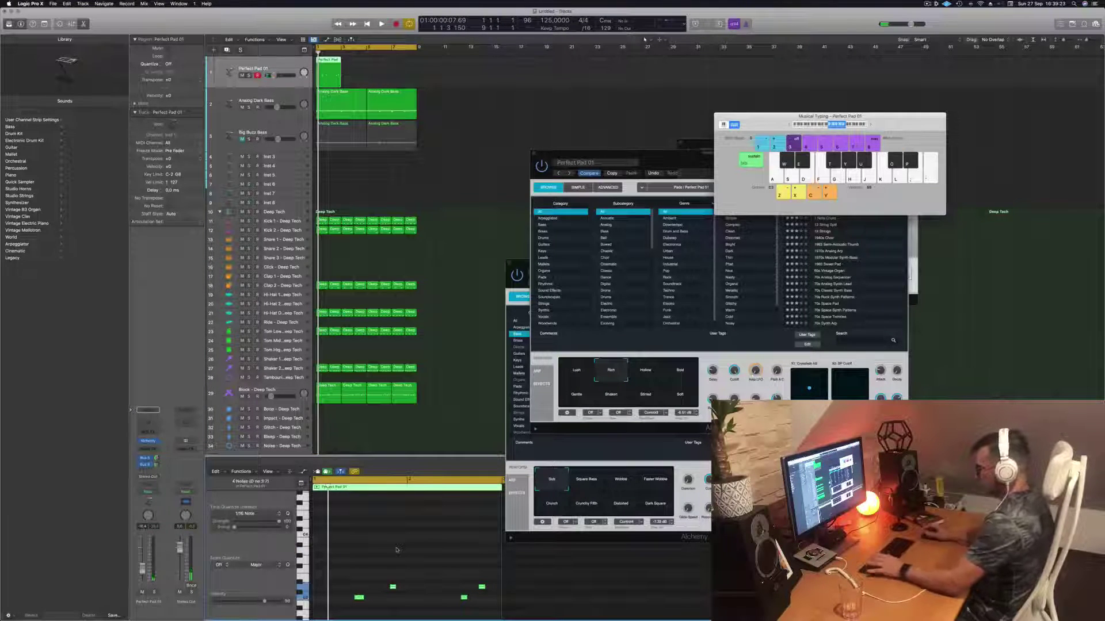
Nudge the first note of the Perfect Pad 01 region slightly later and the second note slightly earlier while the loop plays.
key("space")
scroll(387, 551, "down", 2)
key("a")
key("s")
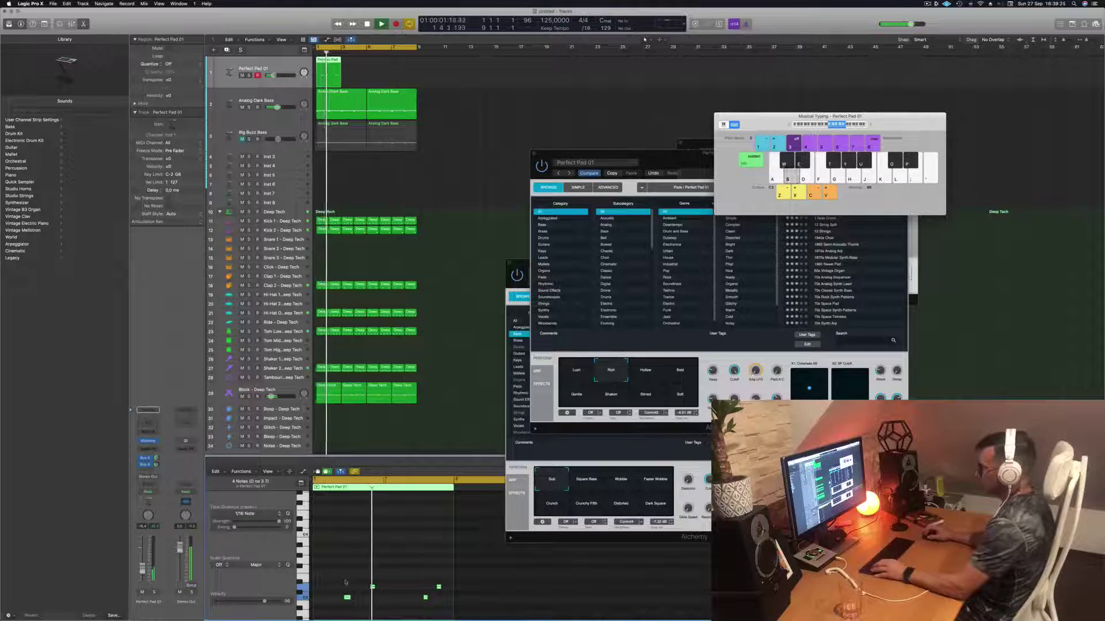
left_click(348, 597)
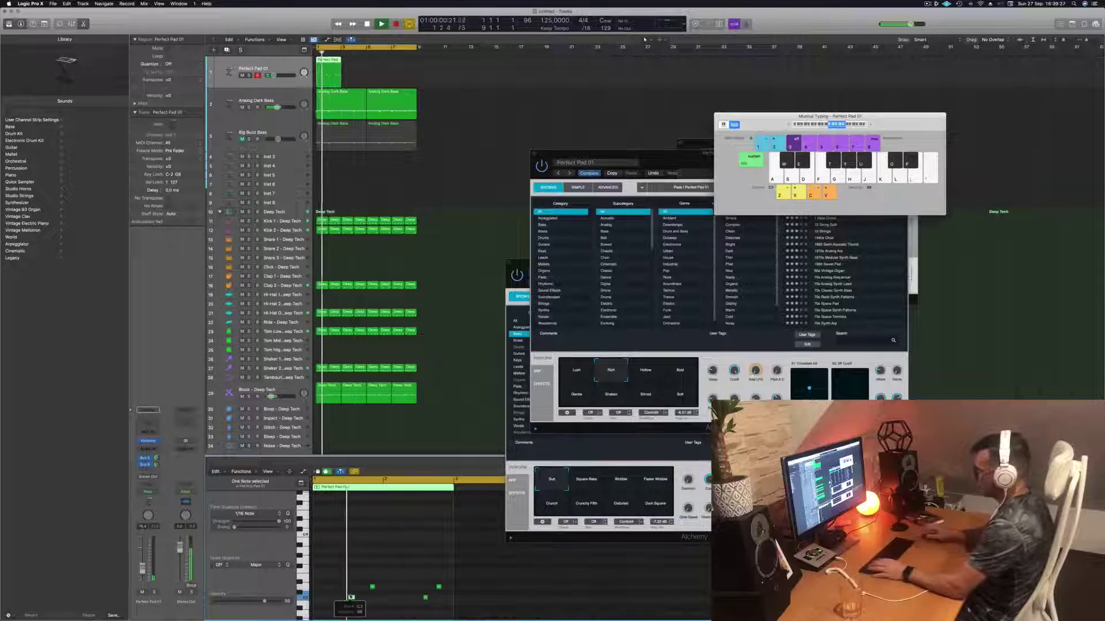
key("a")
key("s")
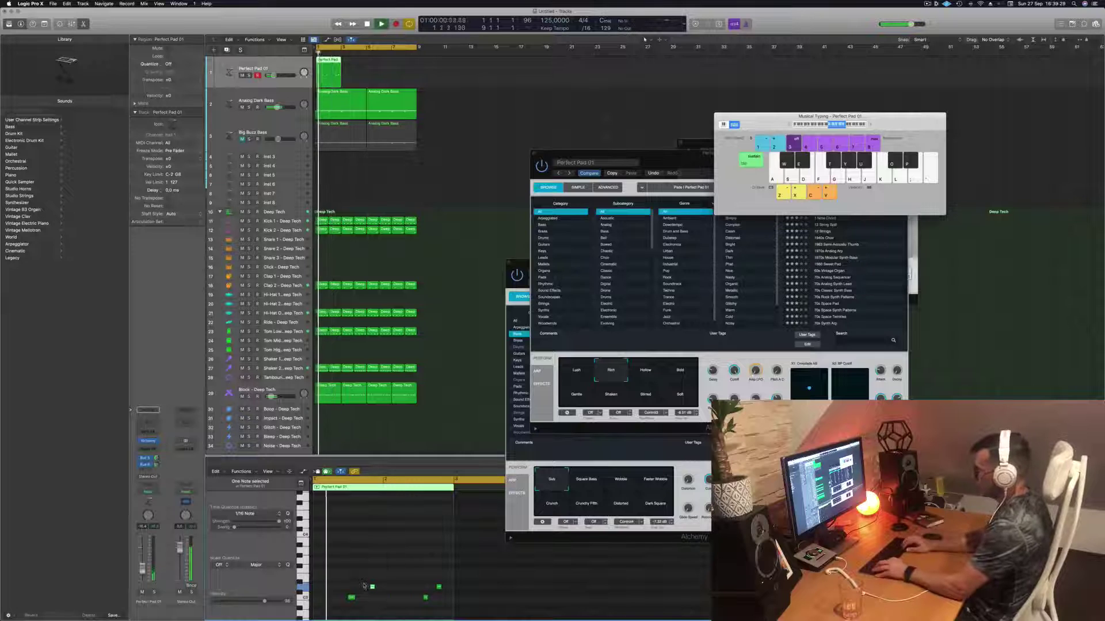
key("alt+Left")
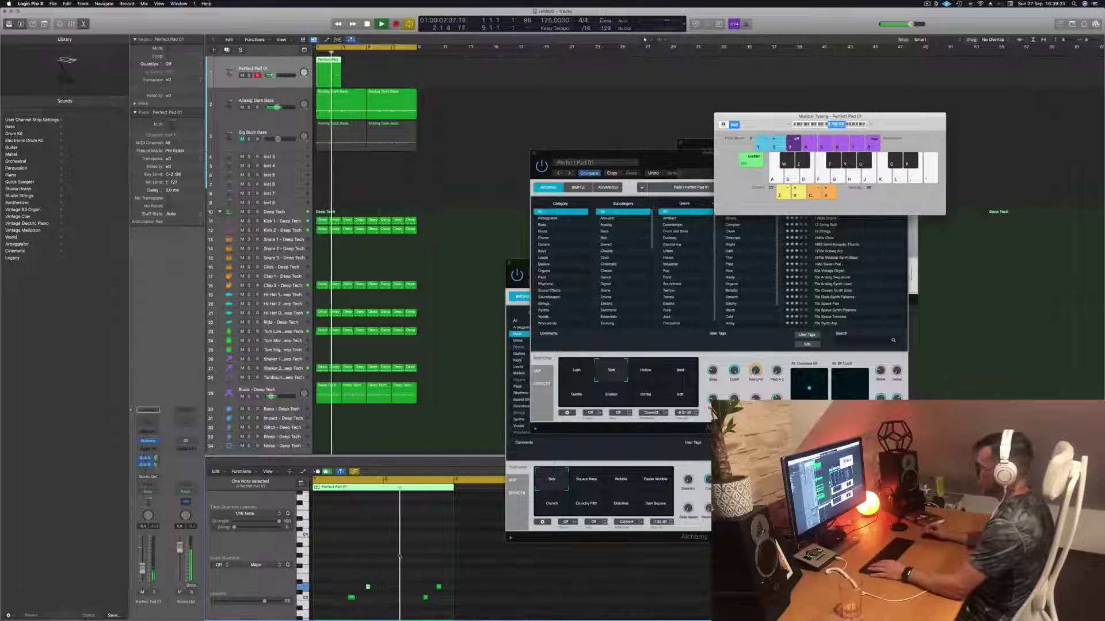
Nudge the last two notes of the Perfect Pad 01 region slightly earlier together and replay the loop from the start.
left_click_drag(409, 580, 441, 602)
key("Return")
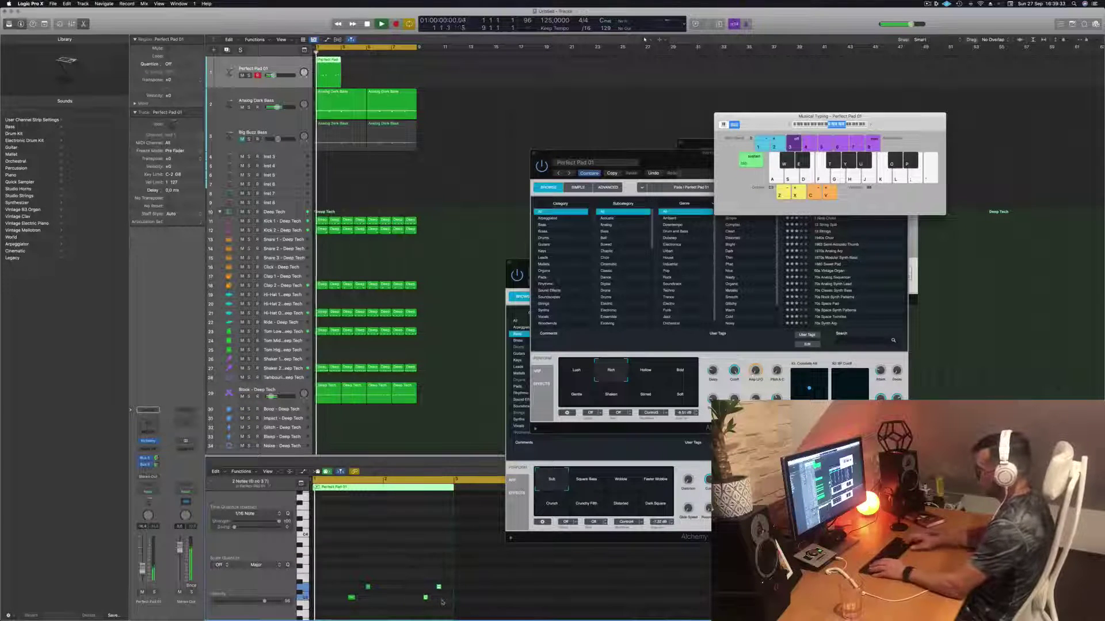
key("alt+Left")
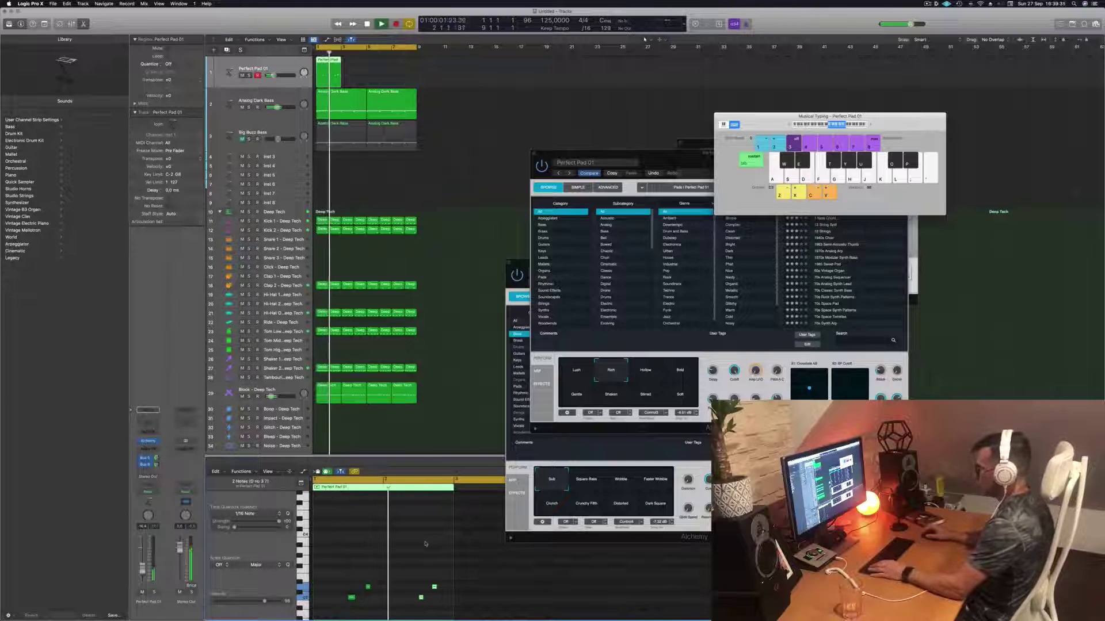
key("Return")
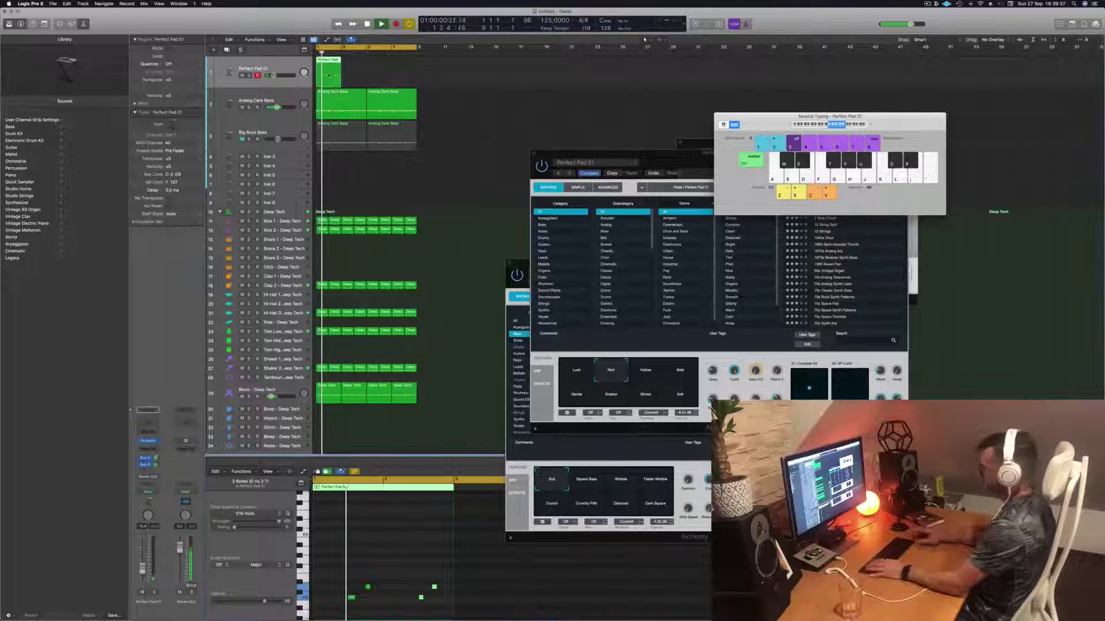
Stop playback, delete the two-bar Perfect Pad 01 region, and lower the Musical Typing octave range.
key("space")
key("Delete")
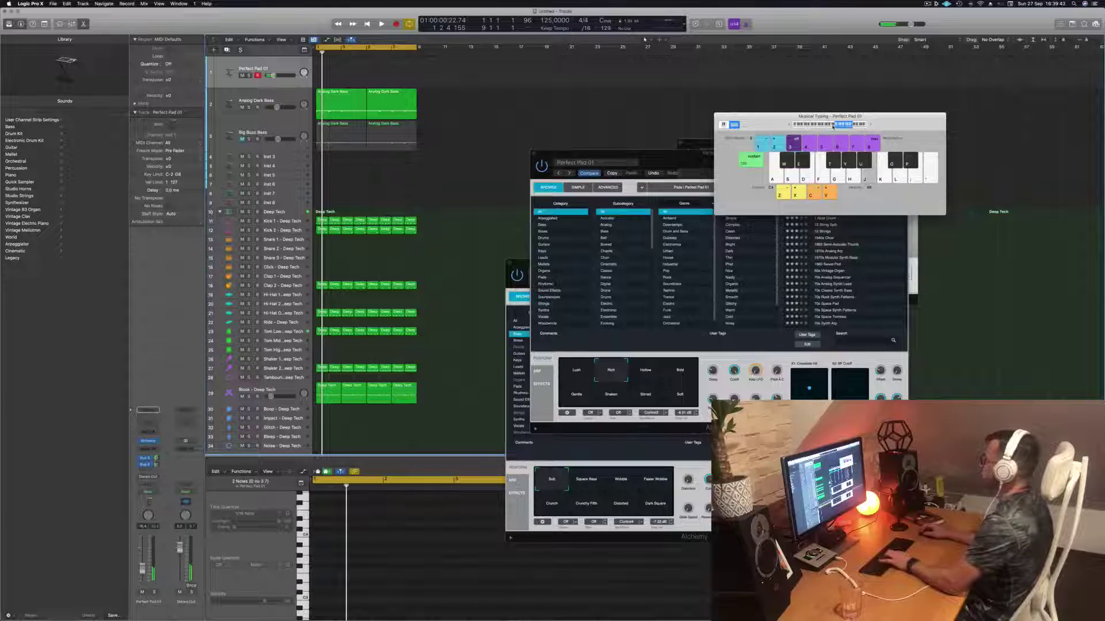
left_click(832, 124)
Audition the pad's Hollow and Bold variations, choose Lush, and rearrange the Musical Typing and Alchemy windows.
left_click(647, 372)
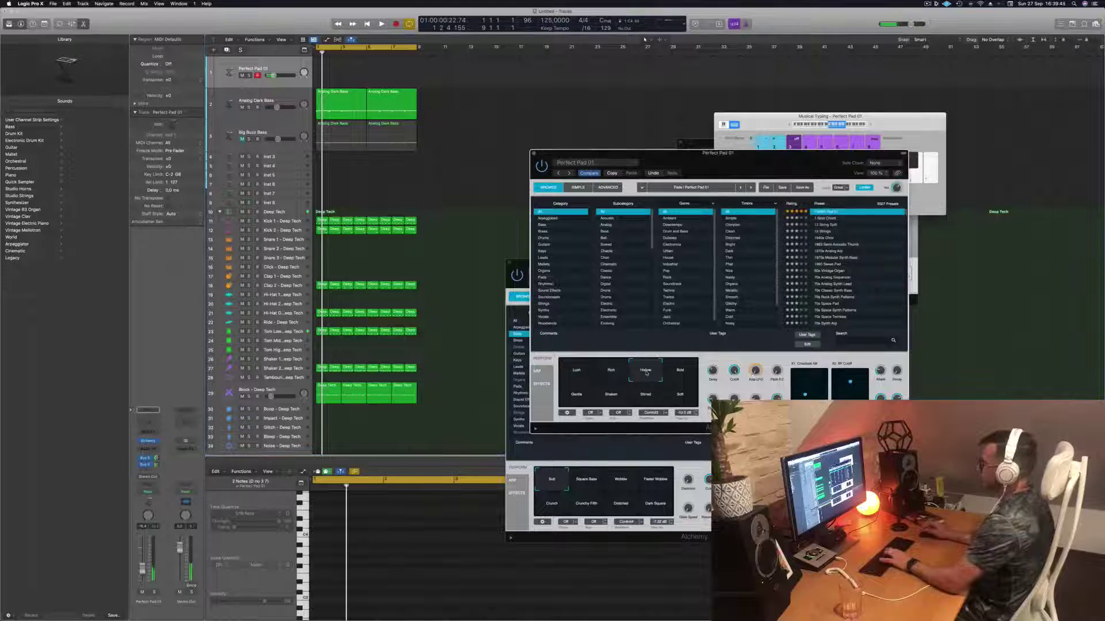
left_click(680, 372)
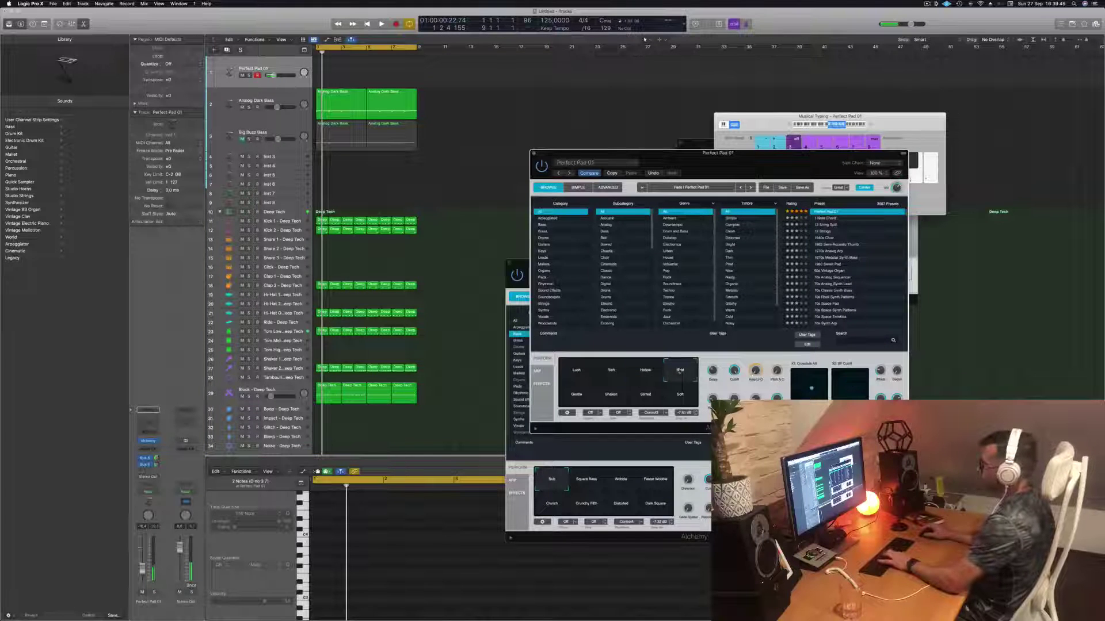
left_click(573, 374)
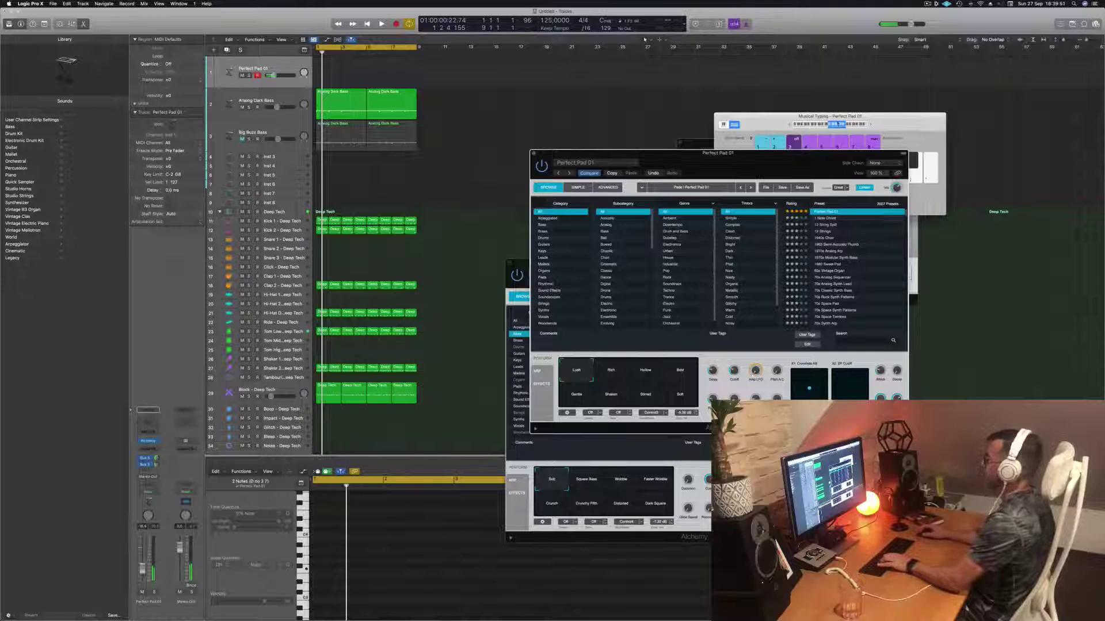
left_click_drag(838, 123, 896, 117)
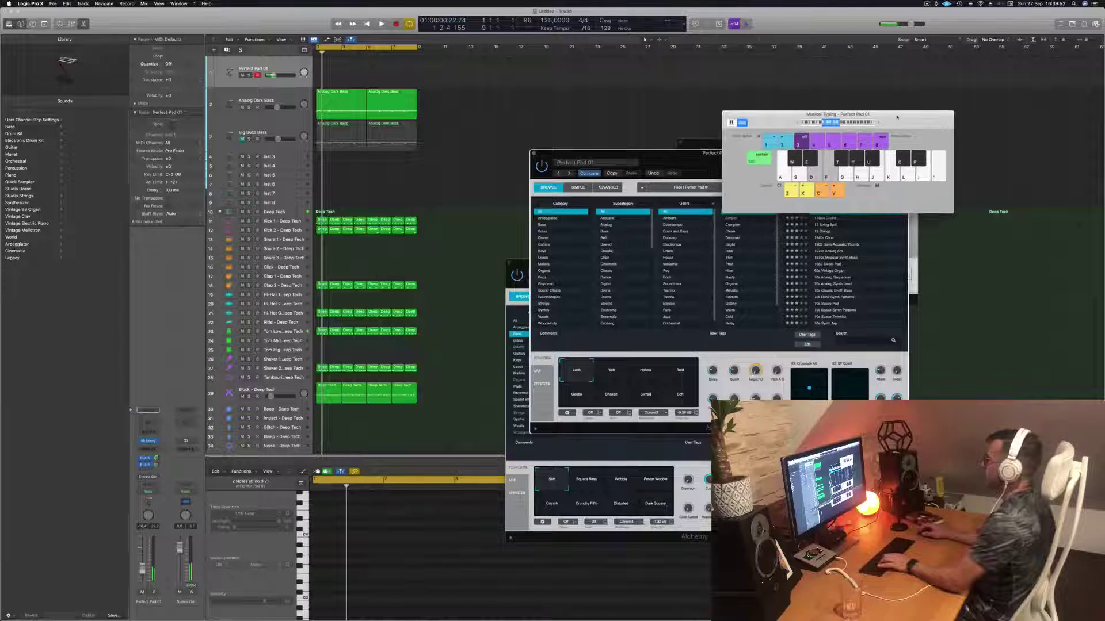
left_click_drag(671, 155, 819, 190)
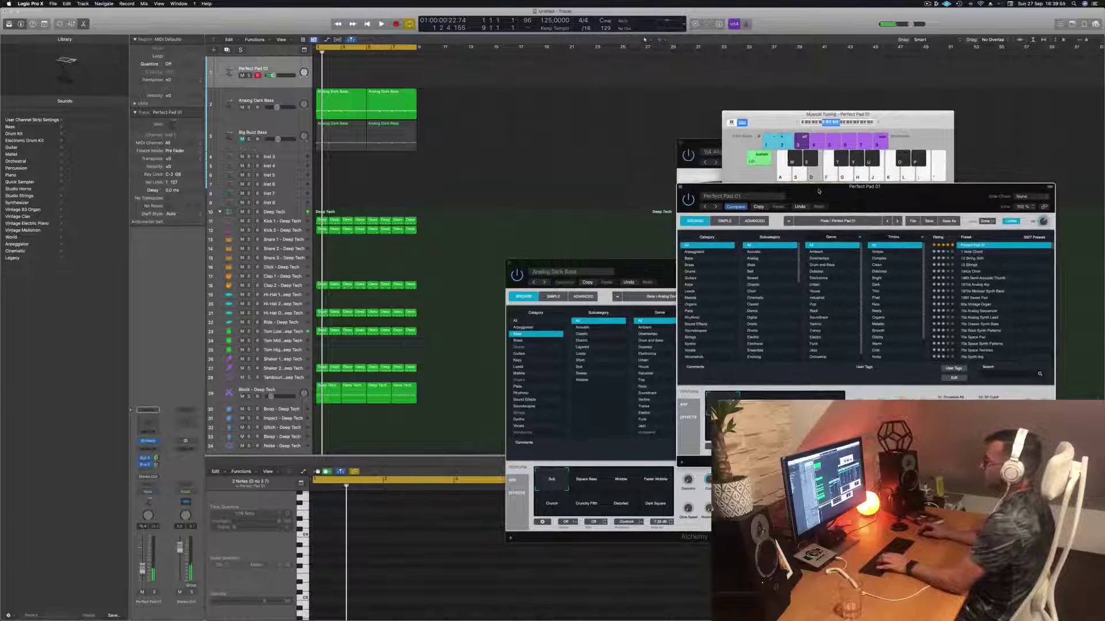
Raise the Musical Typing range and record one-bar-long notes of the same pitch at bars 1, 3 and 5 on Perfect Pad 01.
key("space")
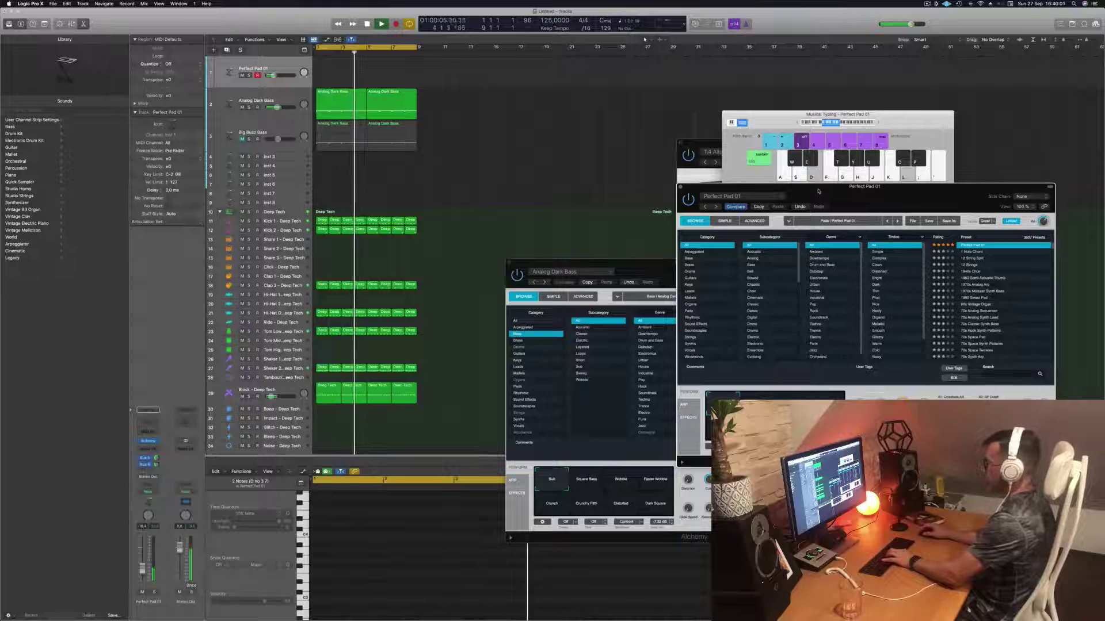
left_click(876, 123)
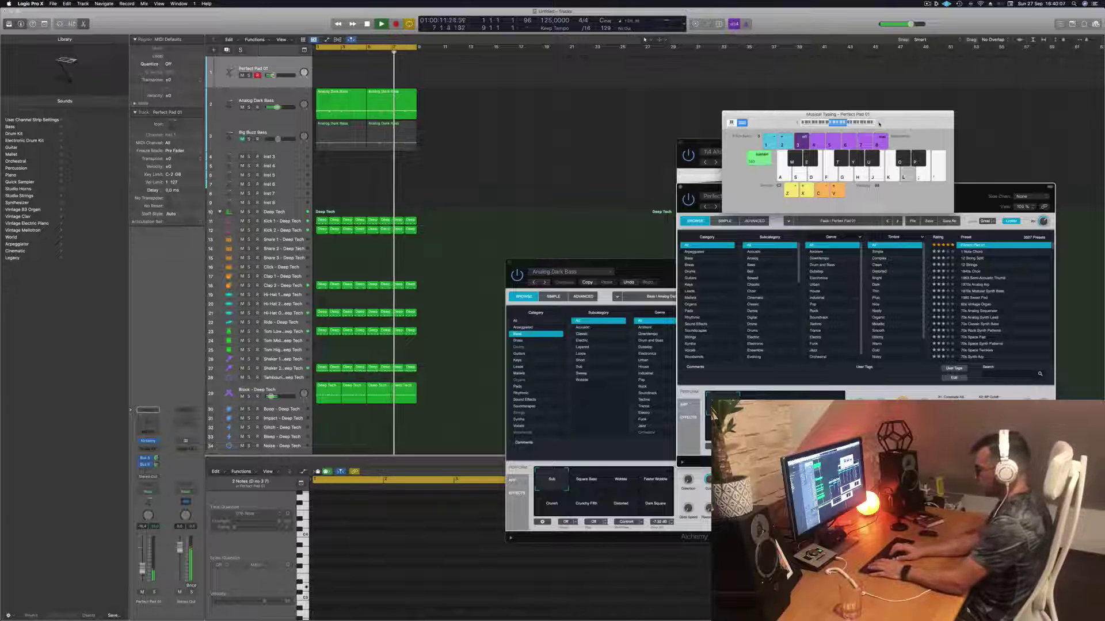
key("r")
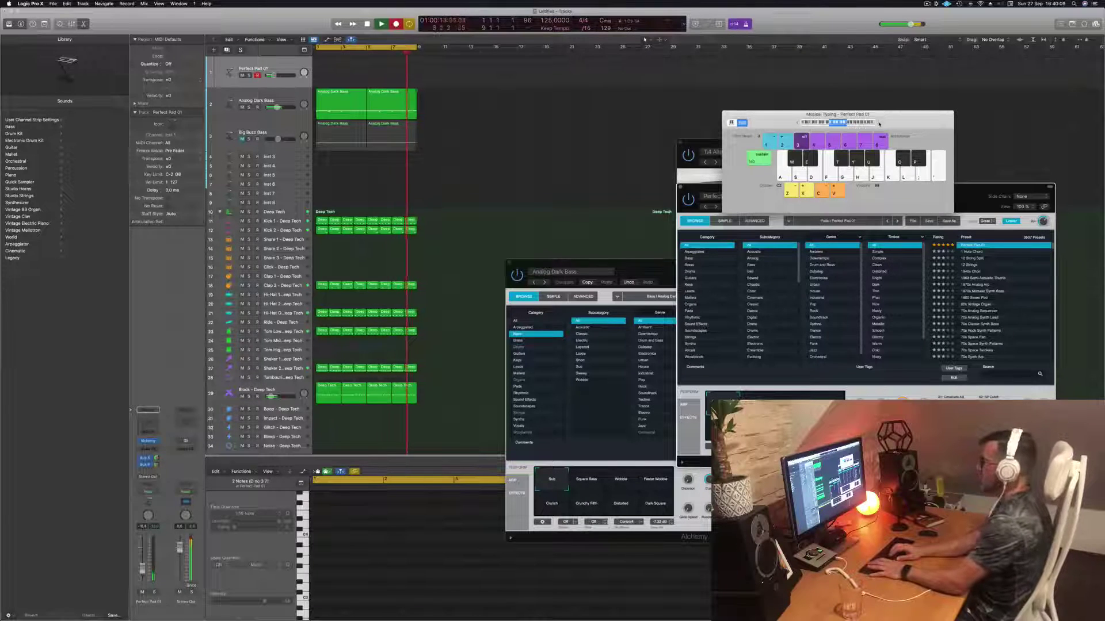
key("l")
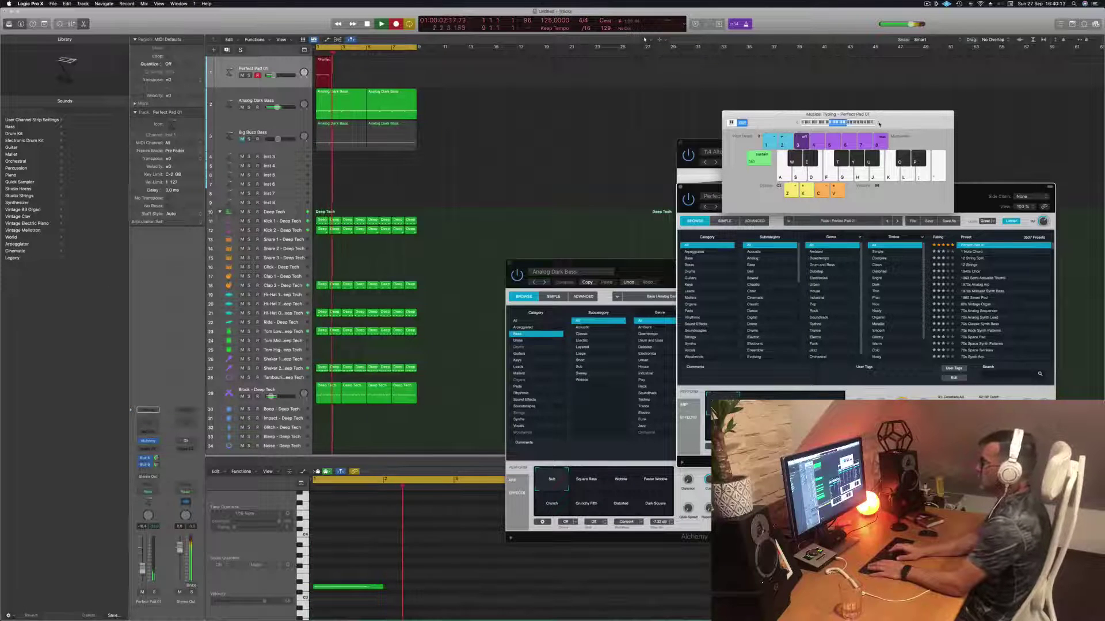
key("s")
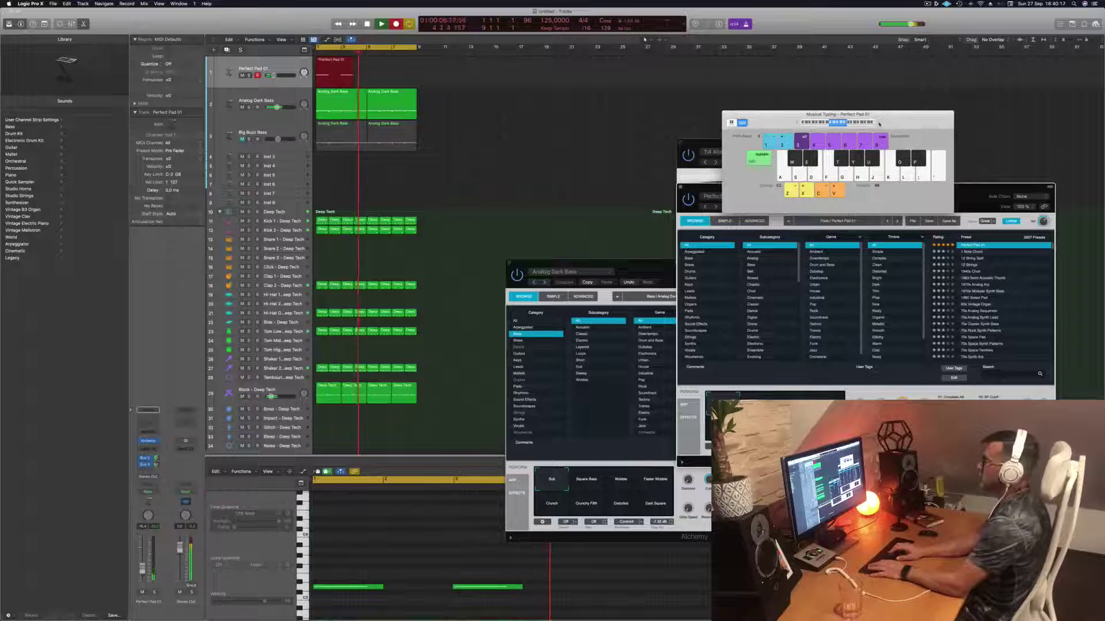
key("s")
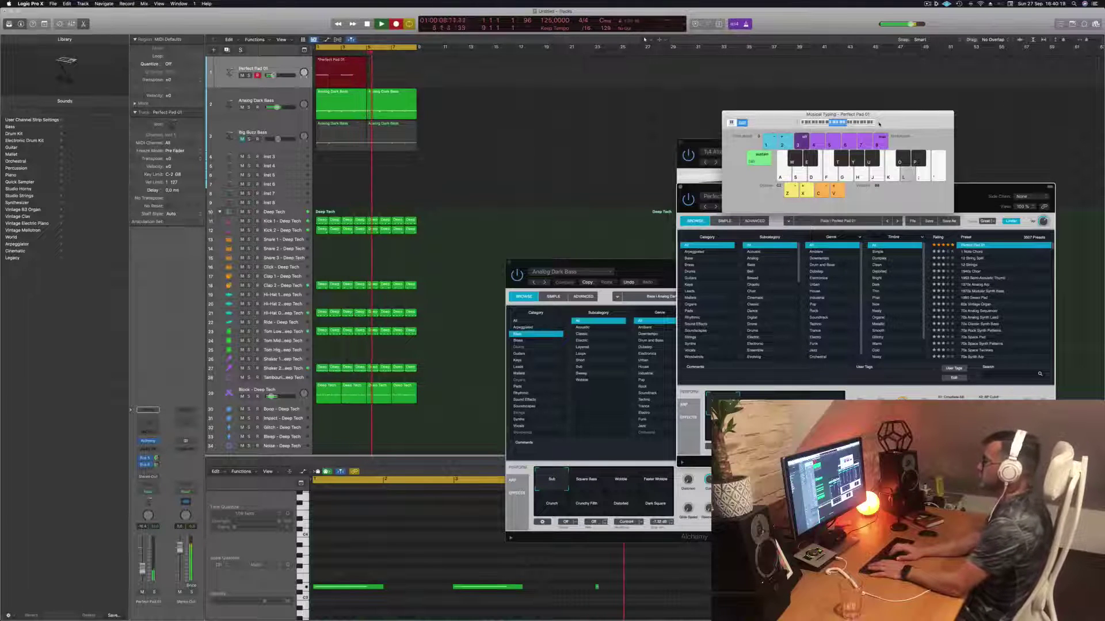
key("space")
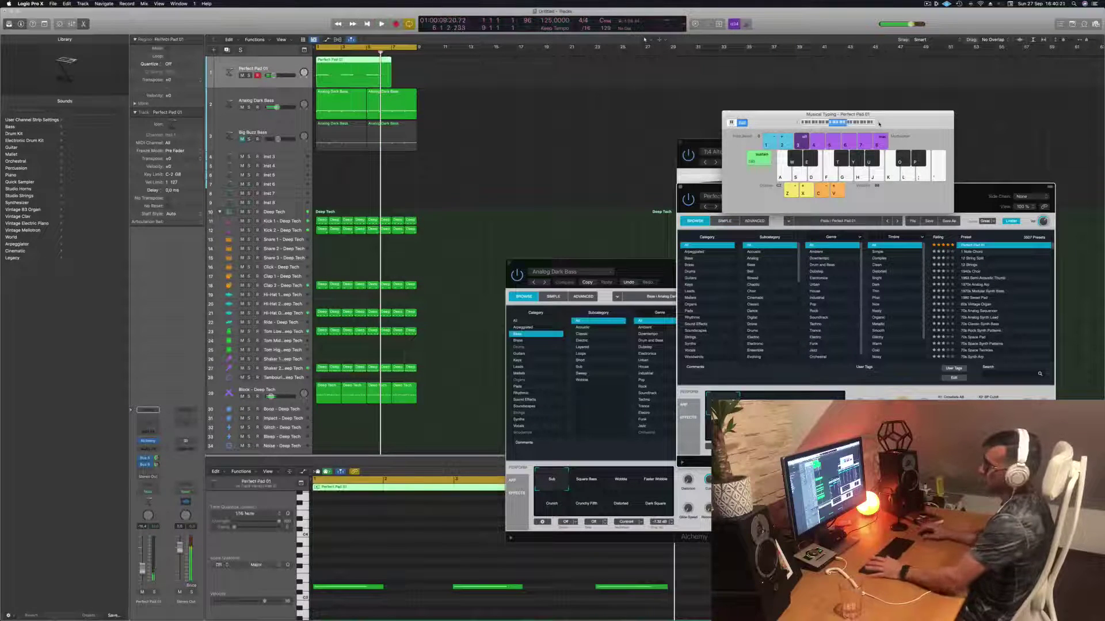
Split the new Perfect Pad 01 region at bar 5, delete its last part, and copy the remaining four bars to bar 5.
key("super+a")
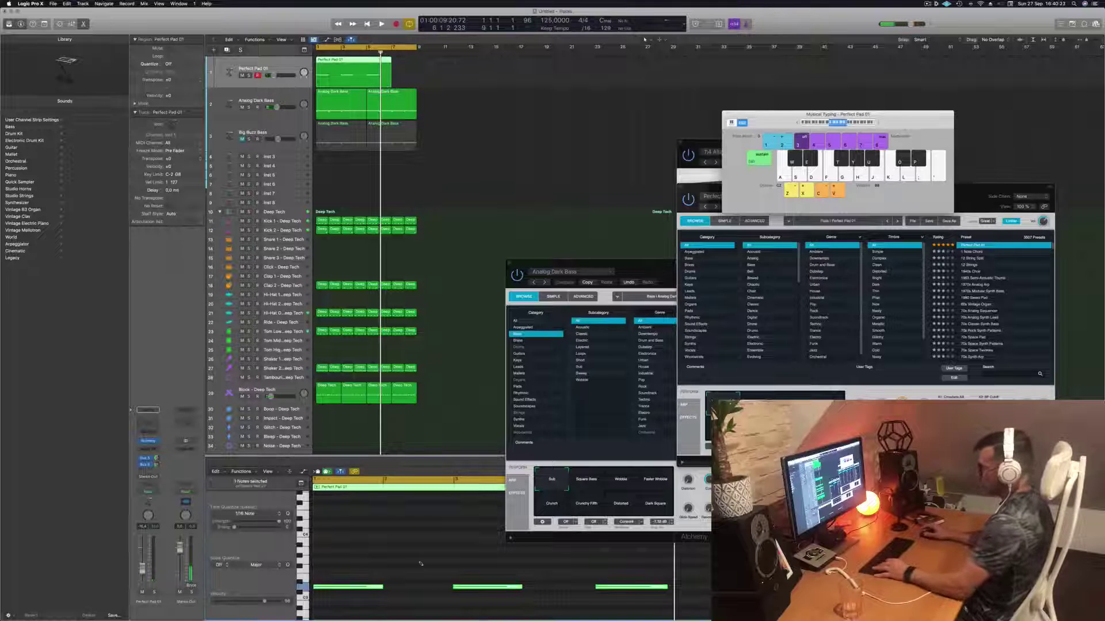
key("Return")
key("space")
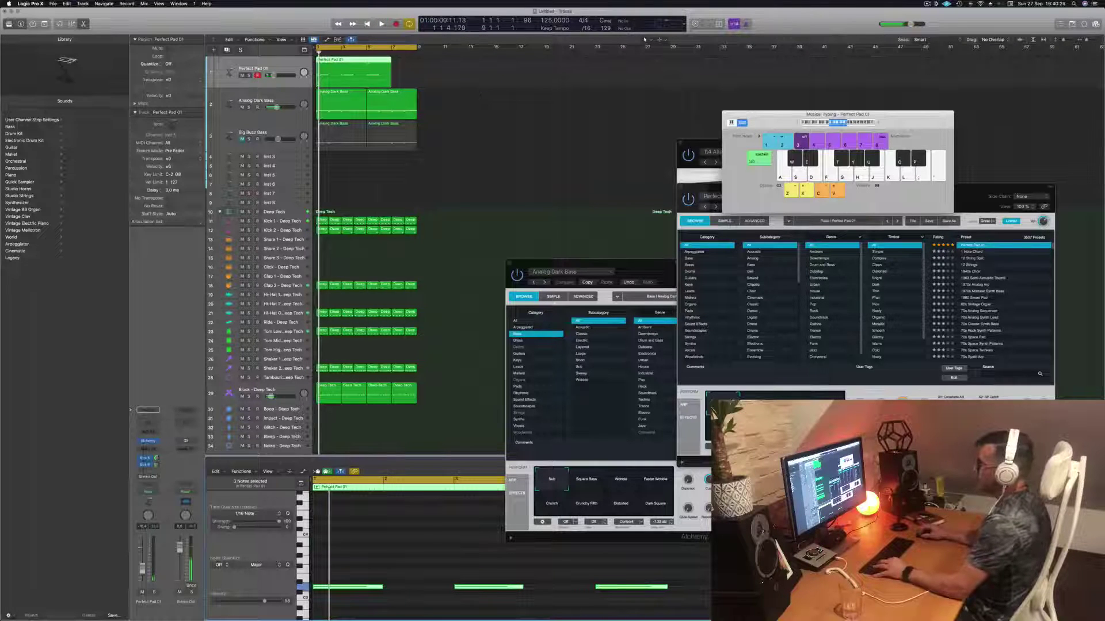
double_click(367, 70, "super")
key("BackSpace")
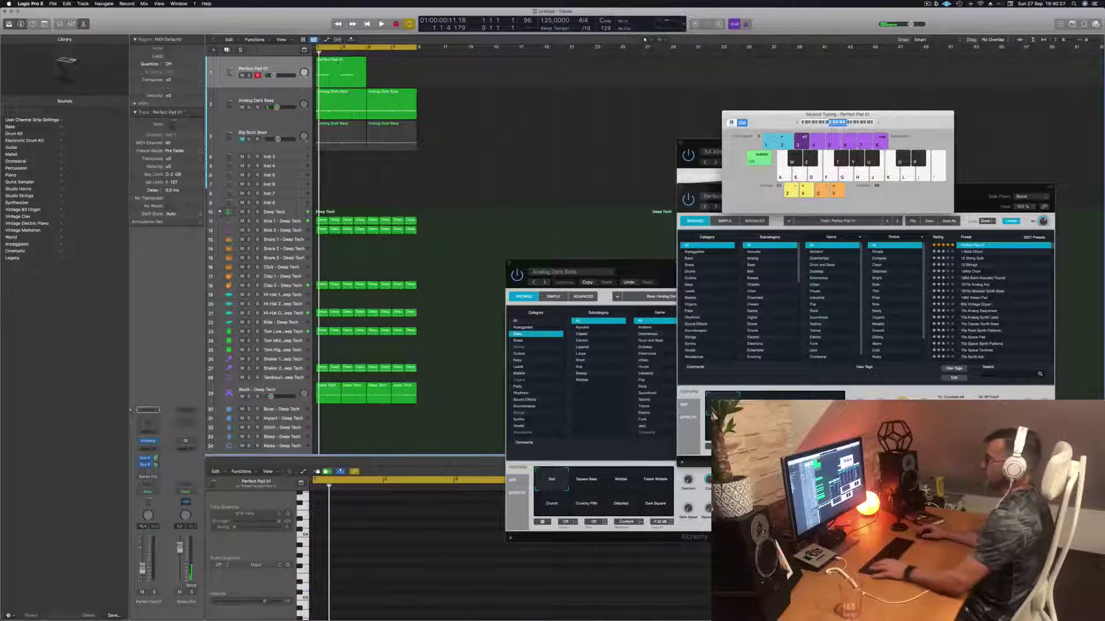
left_click_drag(329, 66, 380, 68)
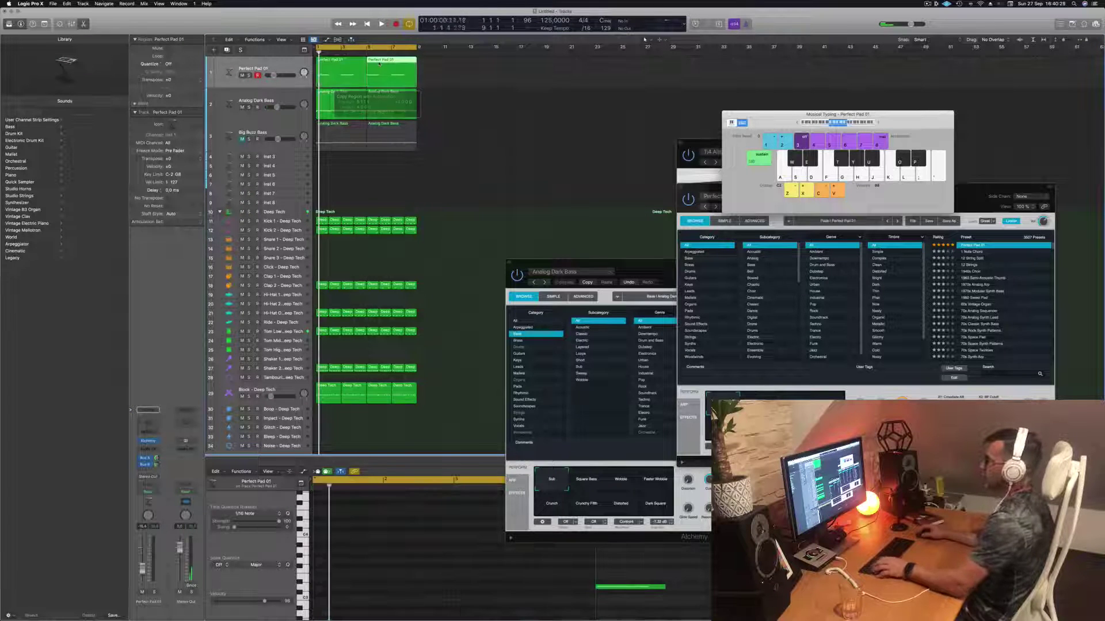
Play the beat with both Perfect Pad 01 regions and restart the loop from the beginning to judge the part.
key("space")
left_click(266, 67)
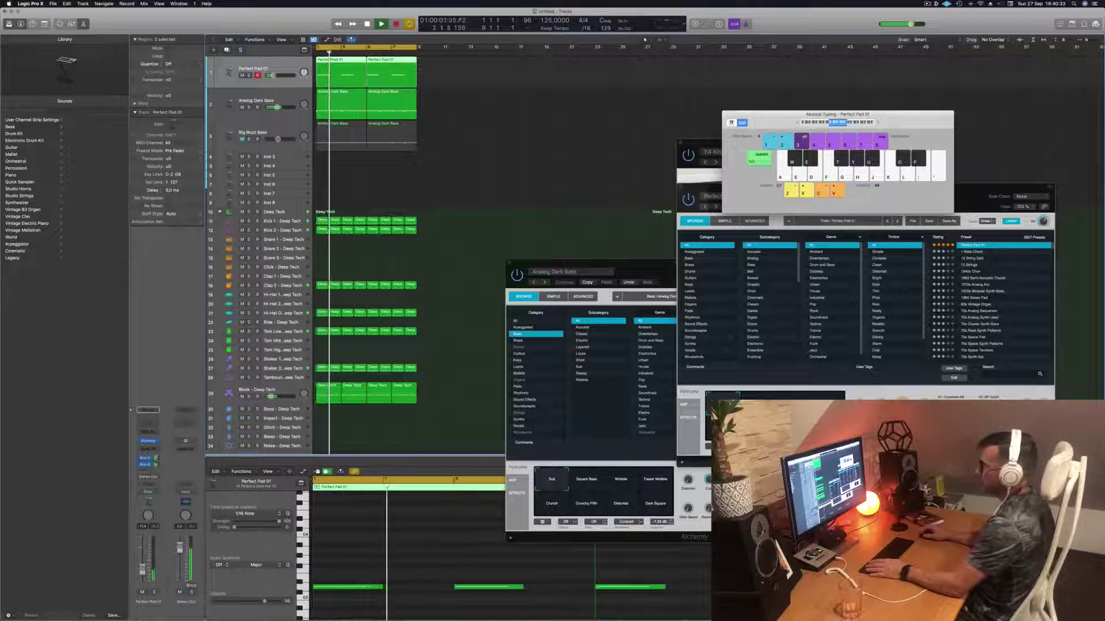
left_click(483, 232)
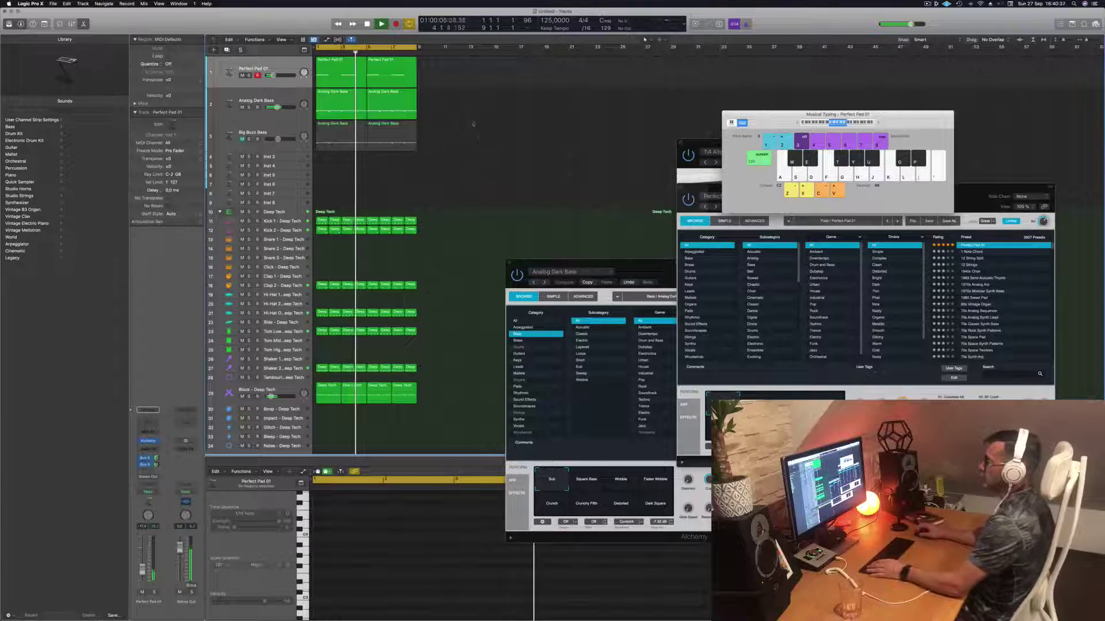
left_click(291, 70)
key("Return")
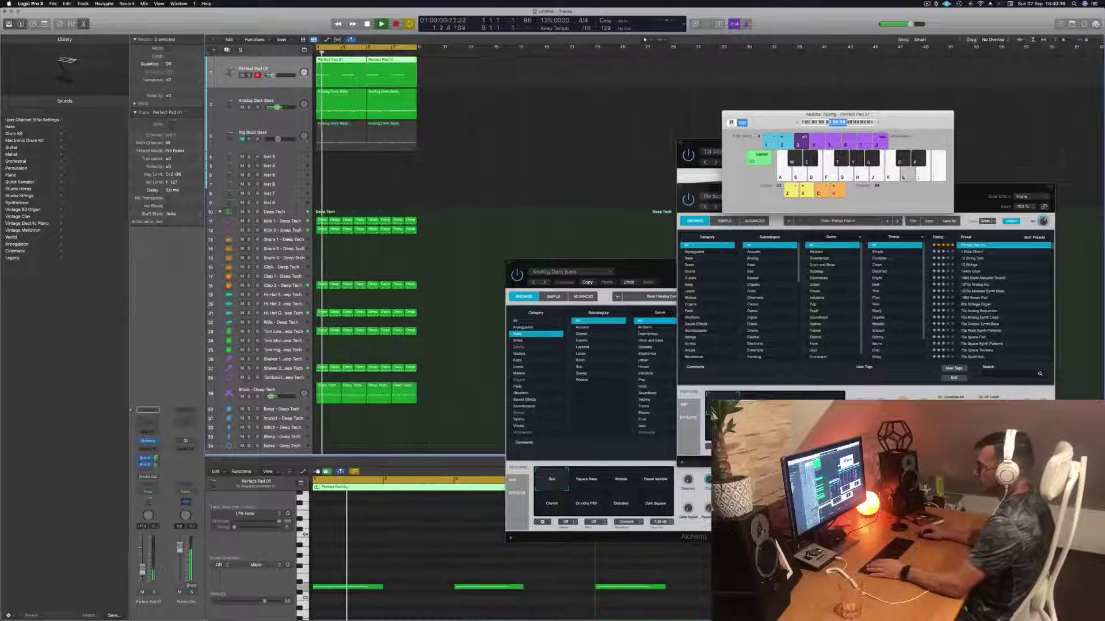
Audition the pad's Rich, Hollow, Bold and Gentle variations over the loop, settle on Lush, and close the pad's Alchemy window.
left_click_drag(999, 189, 883, 120)
left_click(641, 338)
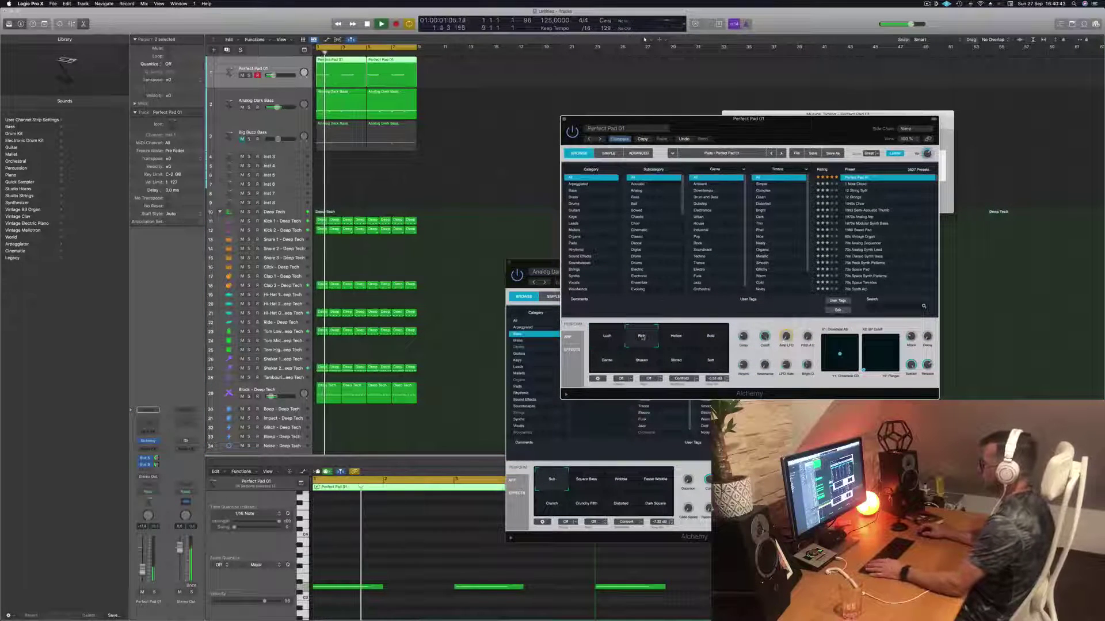
left_click(673, 339)
left_click(713, 338)
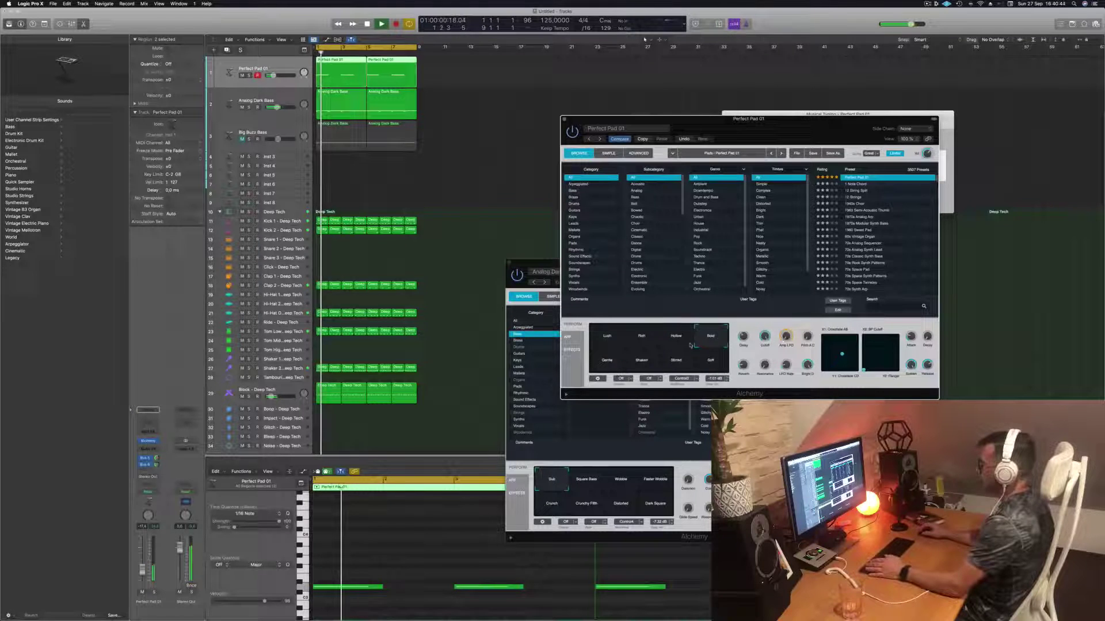
left_click(605, 361)
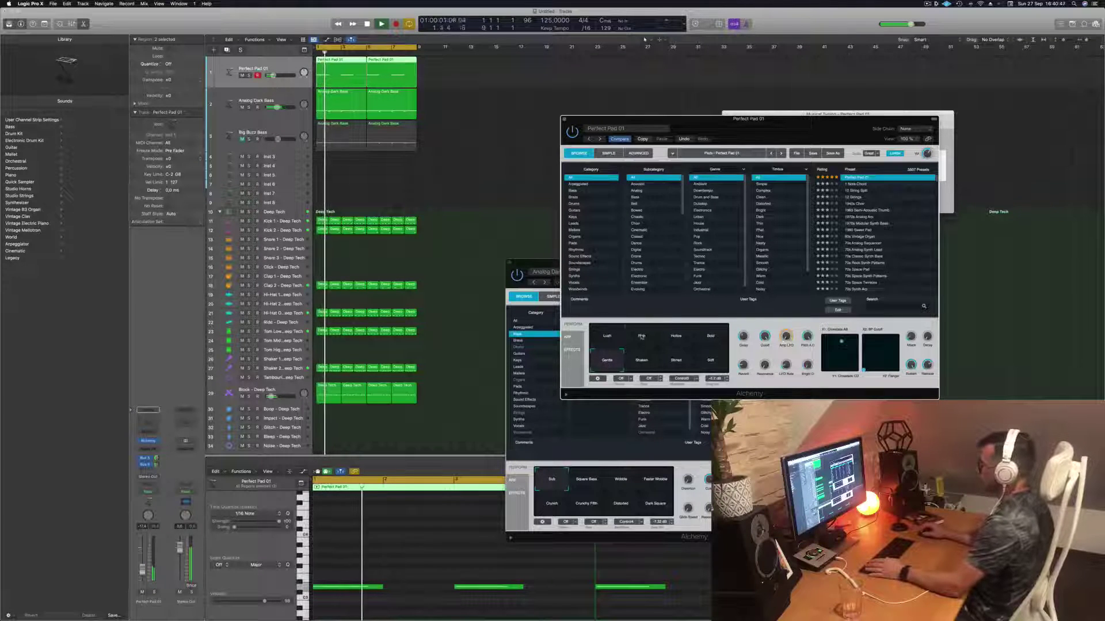
left_click(642, 336)
left_click(595, 340)
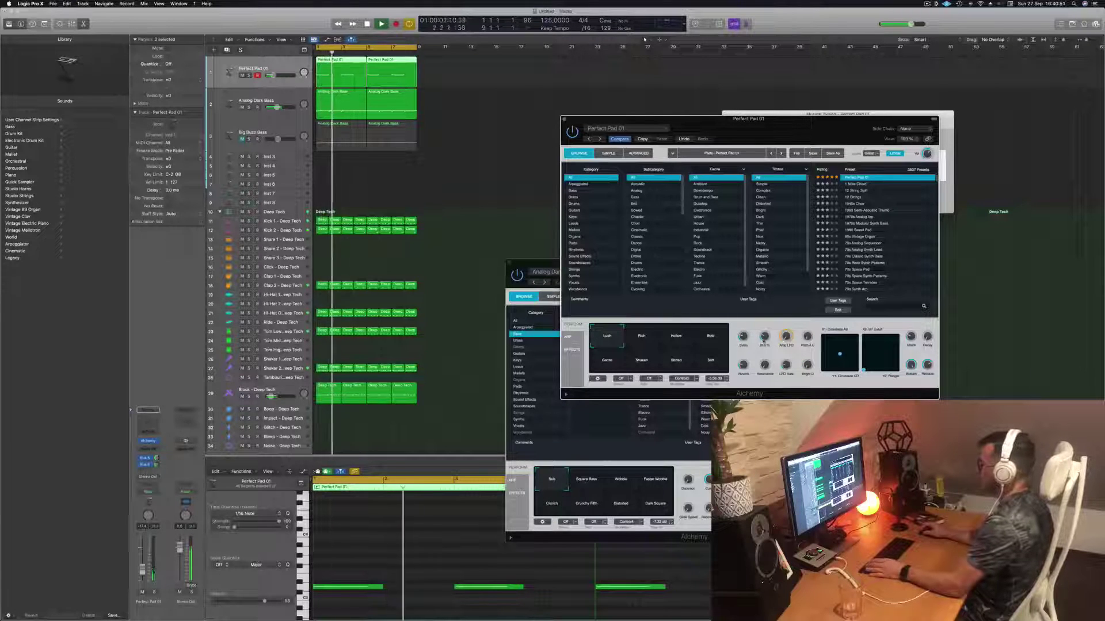
key("space")
key("space")
left_click(566, 119)
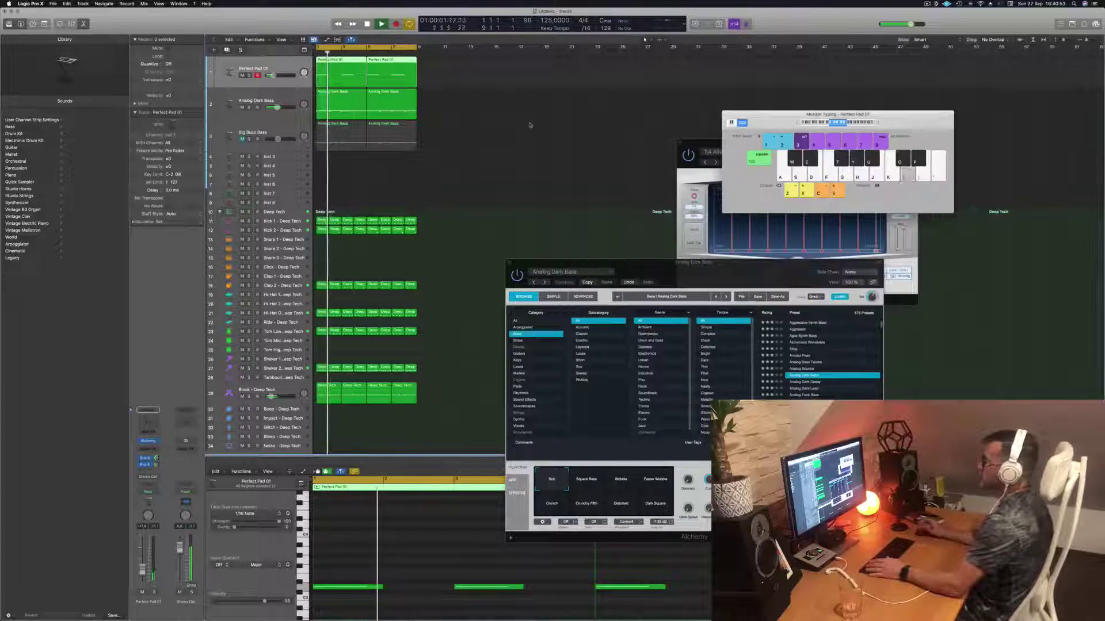
Copy the first four-bar Analog Dark Bass region to the start of the empty Inst 3 track.
scroll(522, 154, "down", 1)
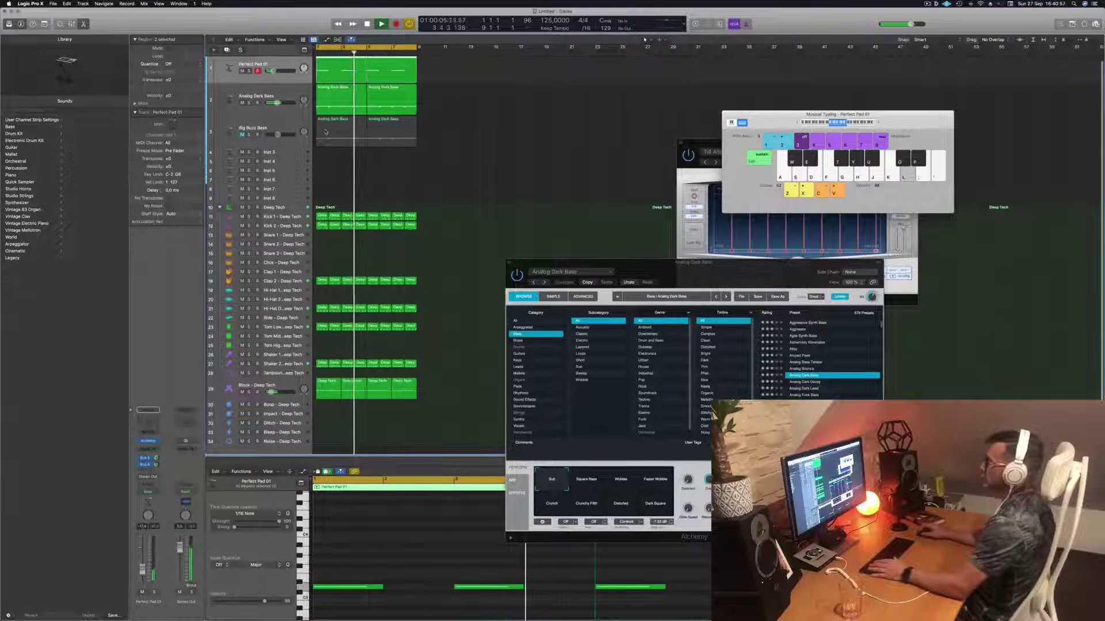
left_click(332, 93)
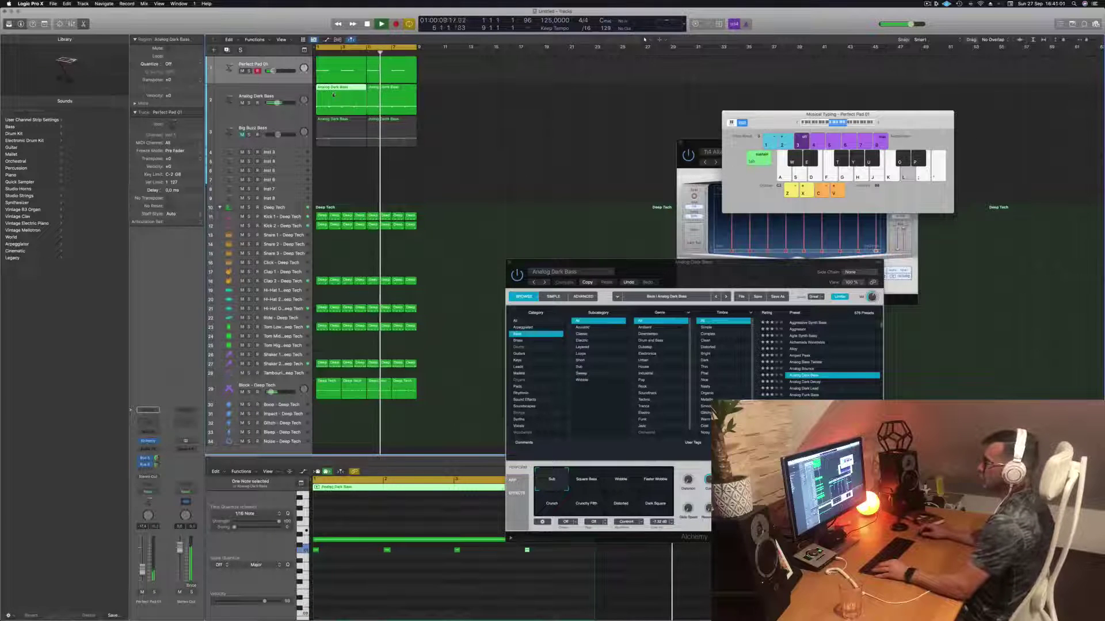
left_click_drag(333, 94, 325, 155)
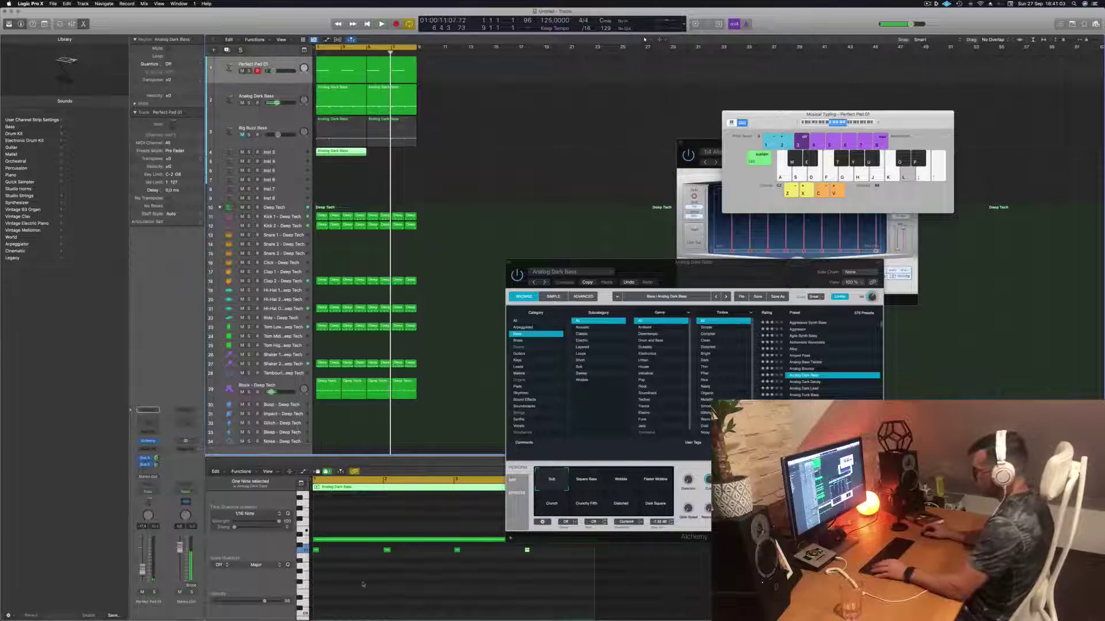
Reduce the copied Inst 3 region to one short two-note stack at bar 2, removing the long note and the other short notes.
key("space")
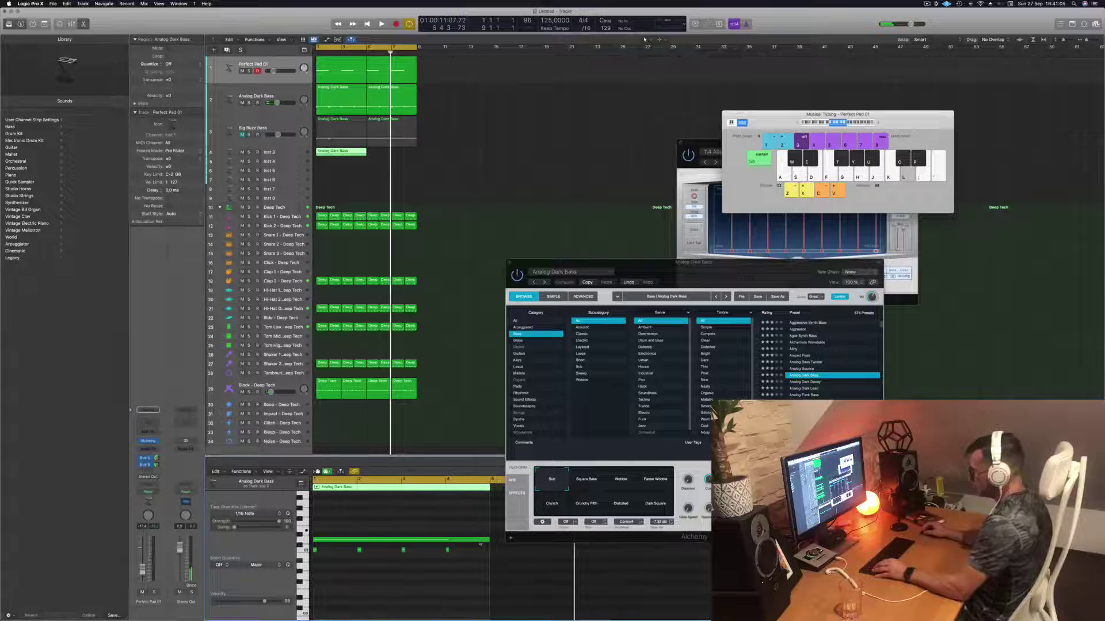
left_click(314, 540)
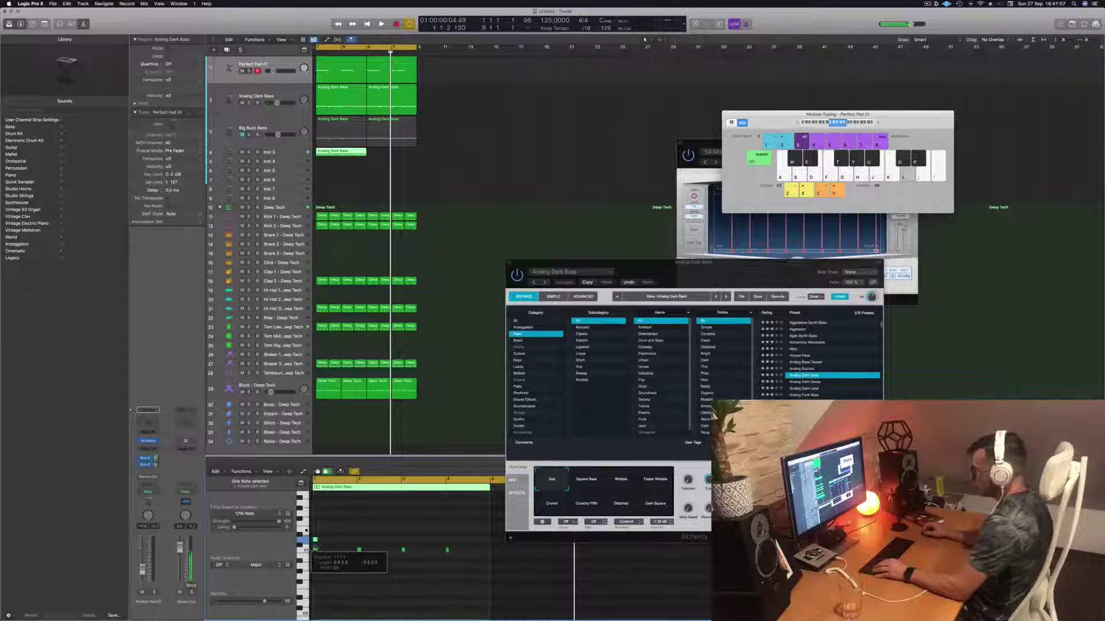
left_click_drag(352, 539, 480, 570)
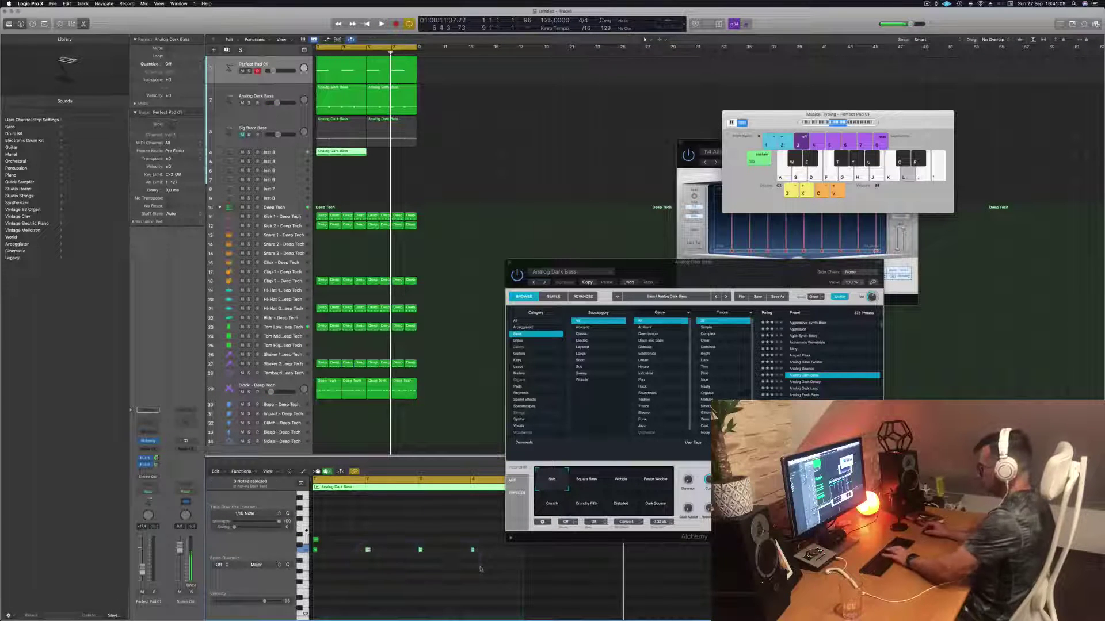
left_click_drag(366, 525, 310, 568)
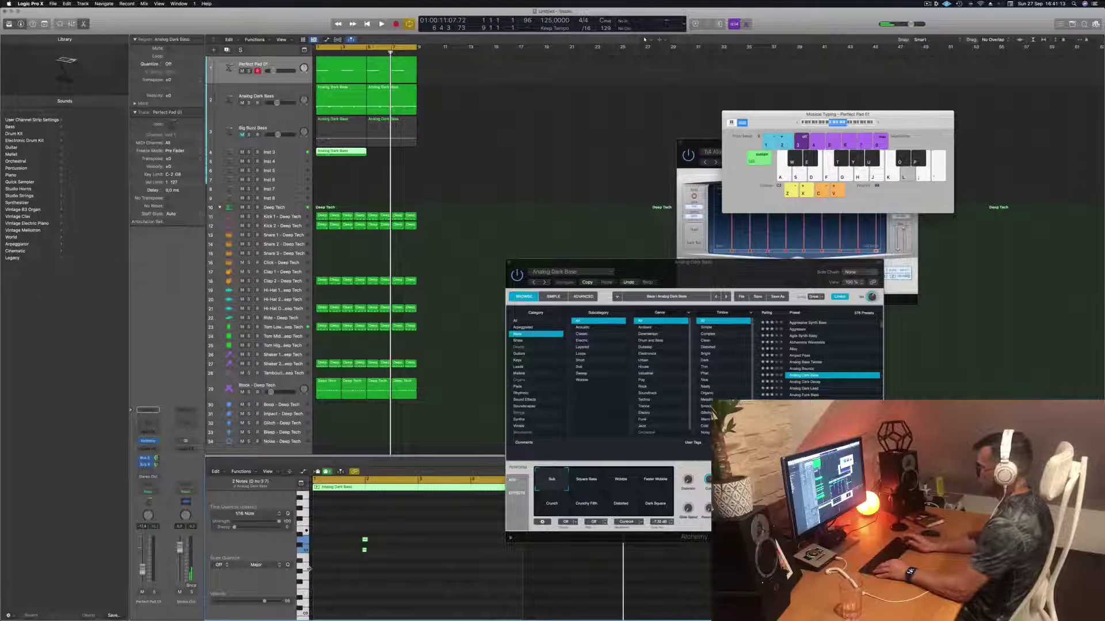
key("space")
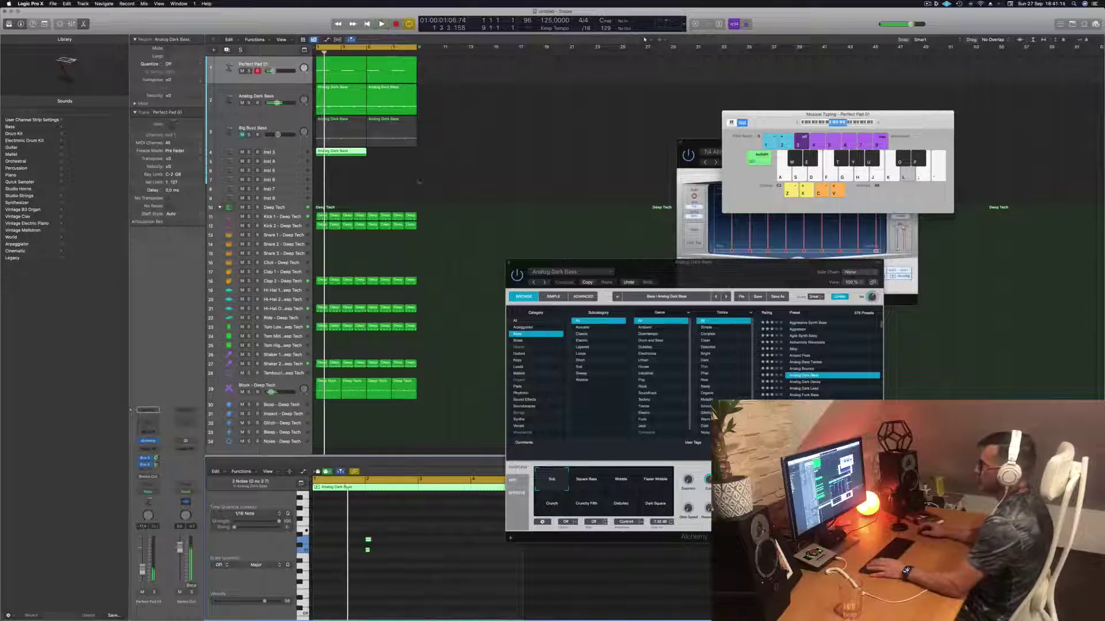
Shorten the Inst 3 region to two bars, repeat it to fill the eight-bar loop, and enlarge the track.
left_click(292, 154)
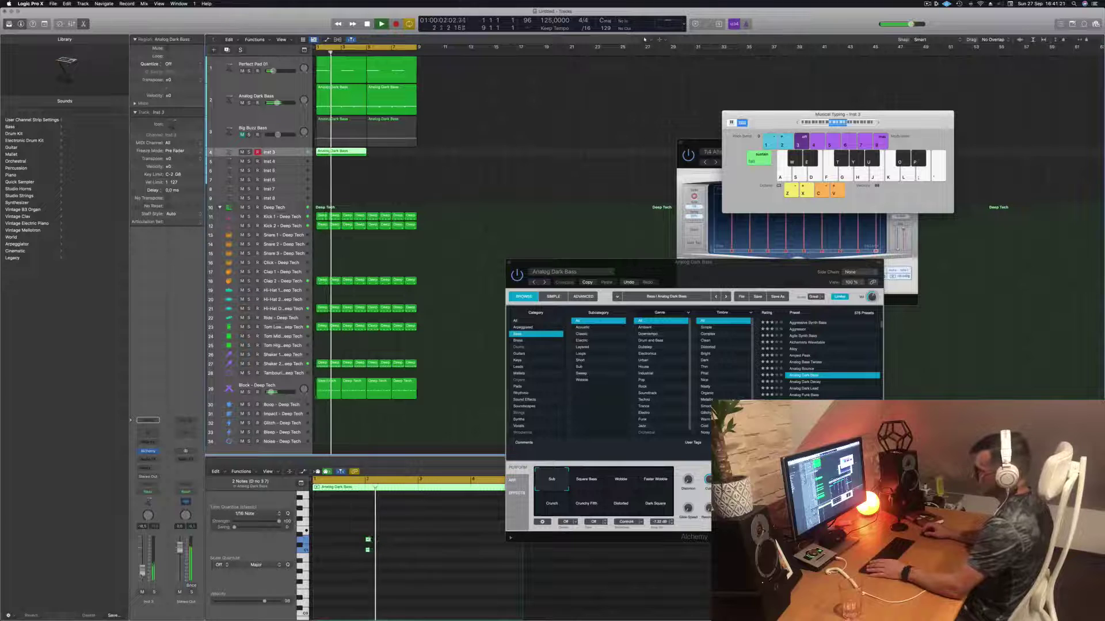
left_click_drag(342, 156, 381, 156)
left_click(350, 156)
key("BackSpace")
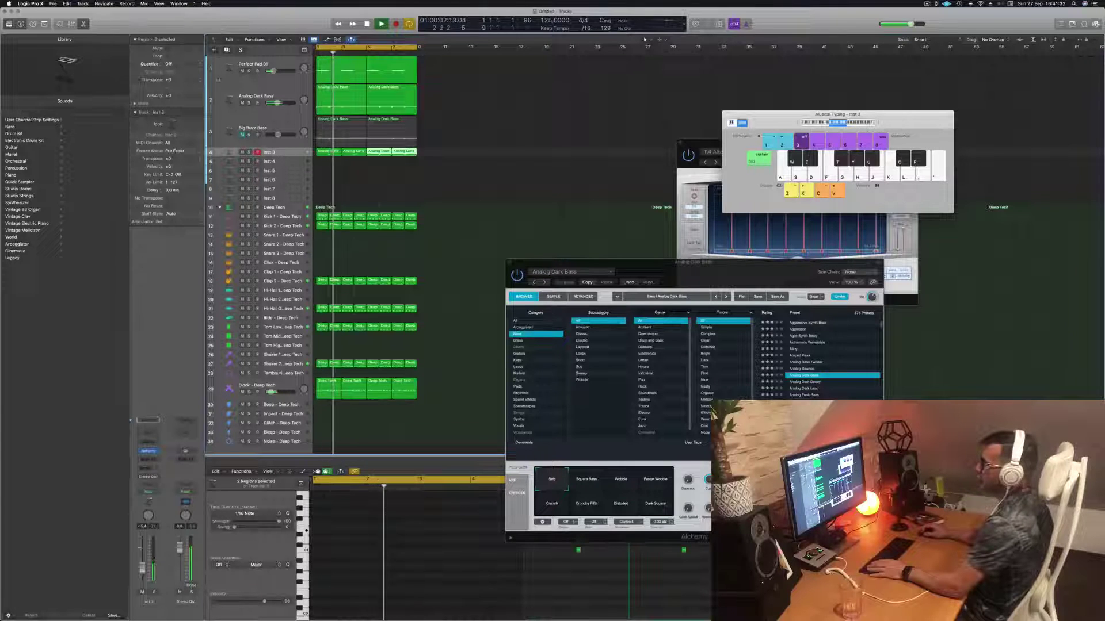
key("ctrl+alt+super+t")
key("ctrl+z")
key("Return")
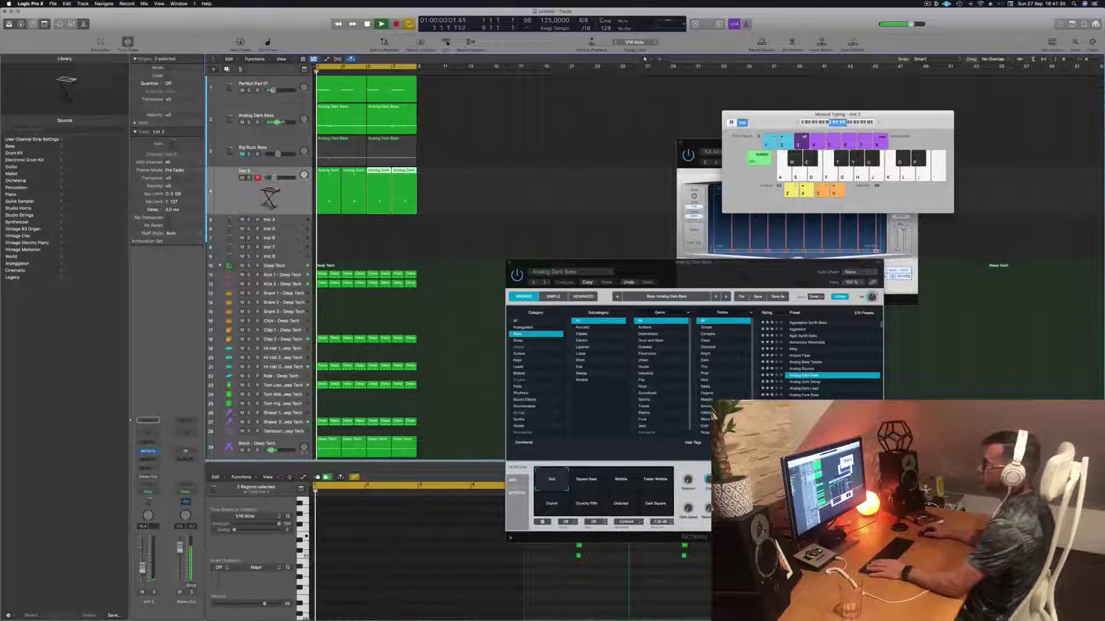
Open Inst 3's Alchemy instrument and switch its sound to the Motion Pad variation while the loop plays.
left_click(286, 187)
key("space")
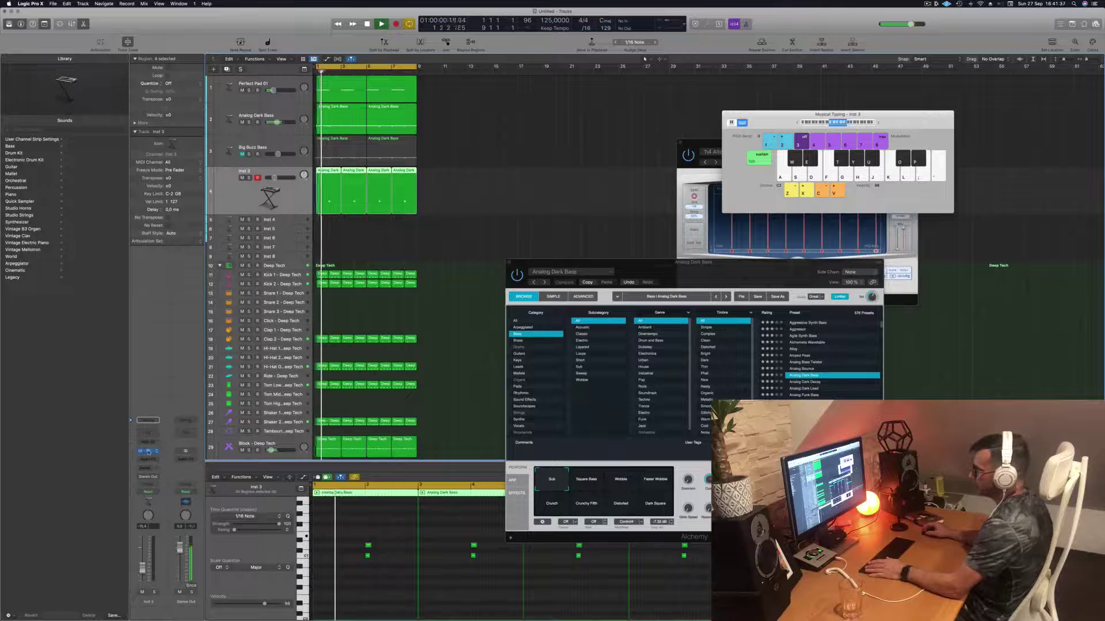
left_click_drag(555, 99, 697, 101)
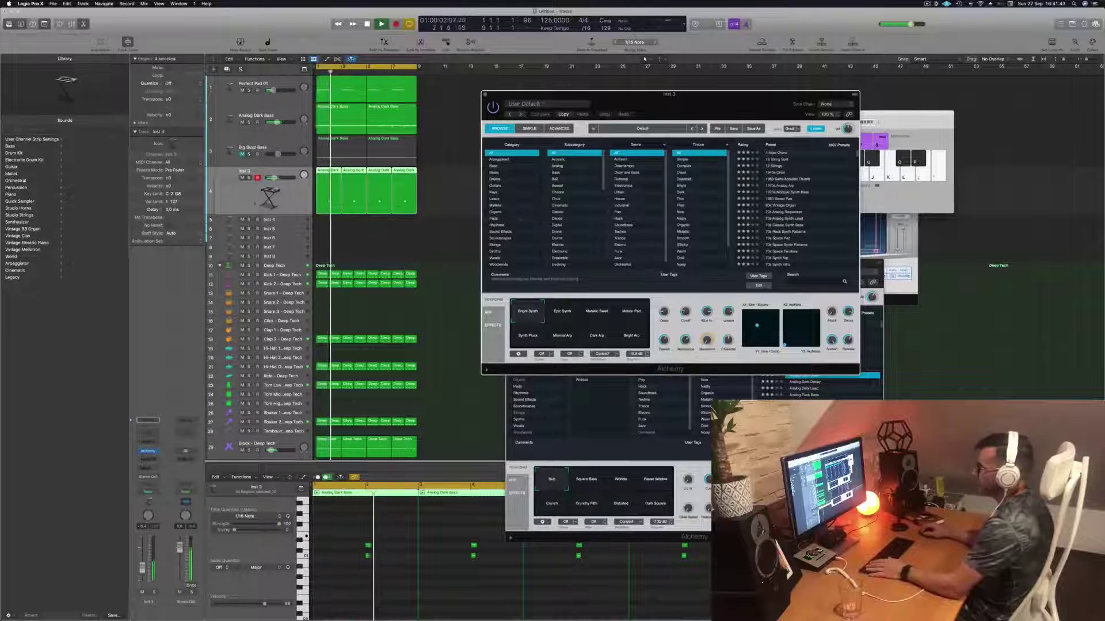
left_click(148, 452)
left_click(148, 452)
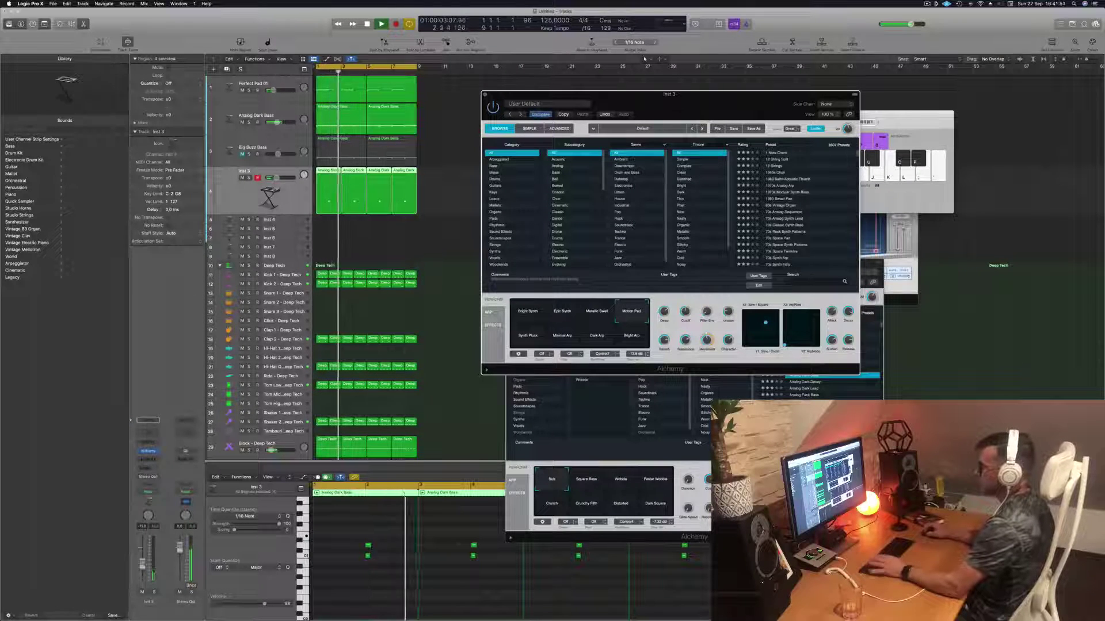
Add sends to Bus 5 and Bus 6 on the Inst 3 channel strip.
left_click(148, 467)
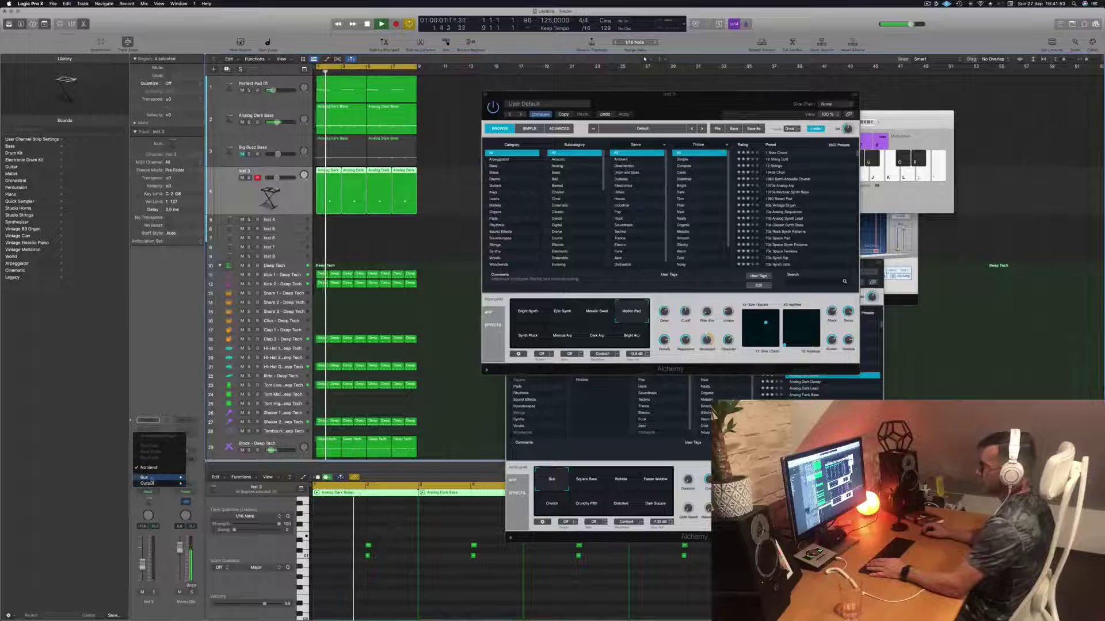
mouse_move(148, 477)
left_click(207, 411)
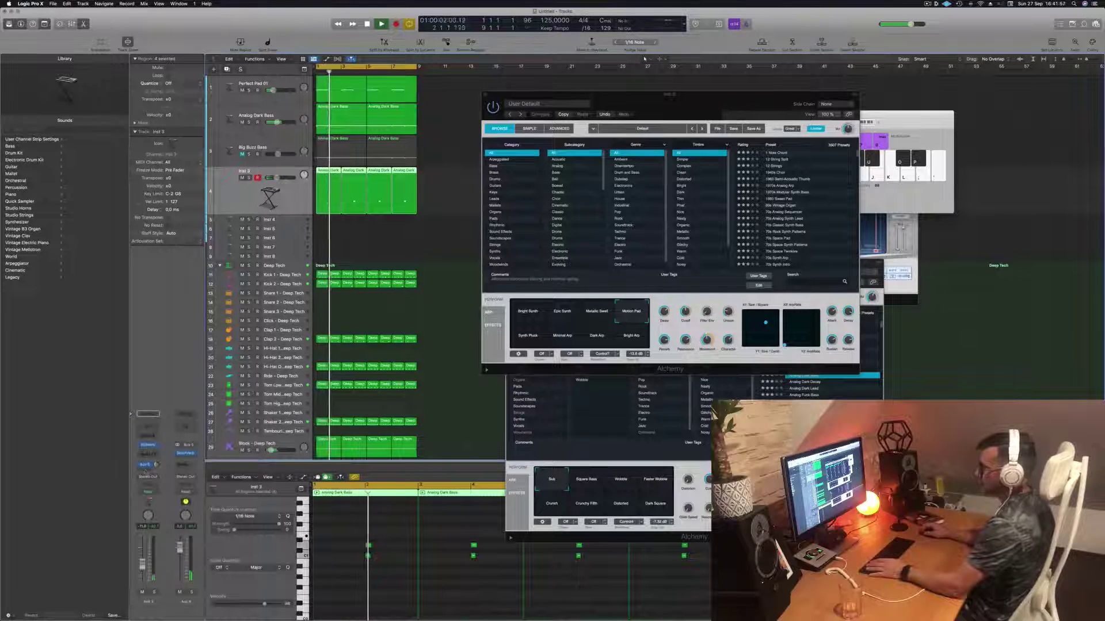
left_click(148, 455)
mouse_move(148, 478)
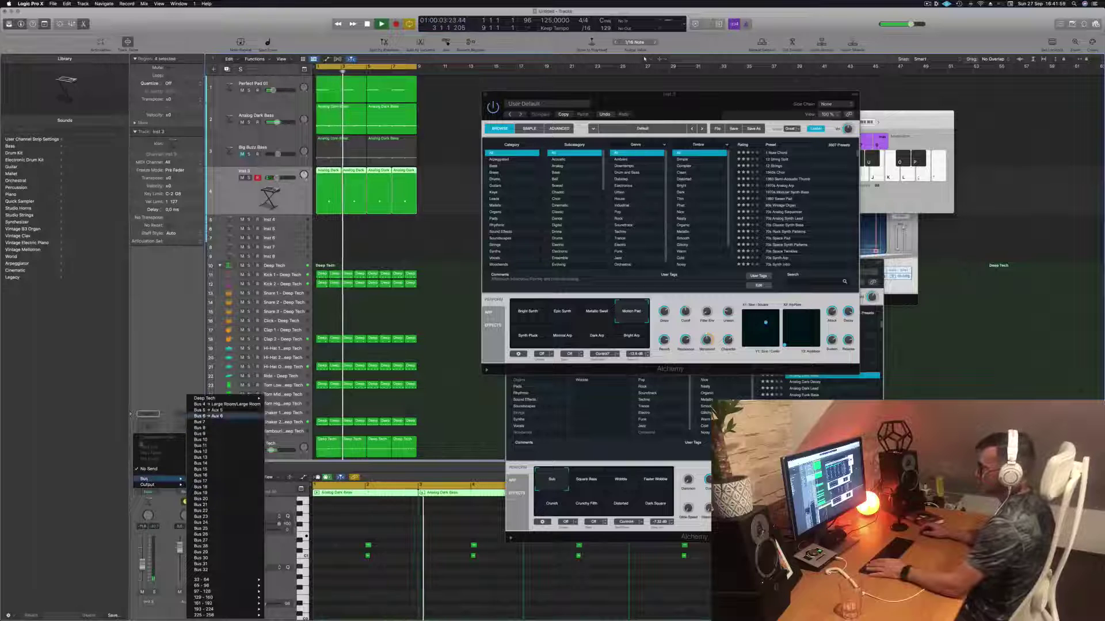
left_click(199, 421)
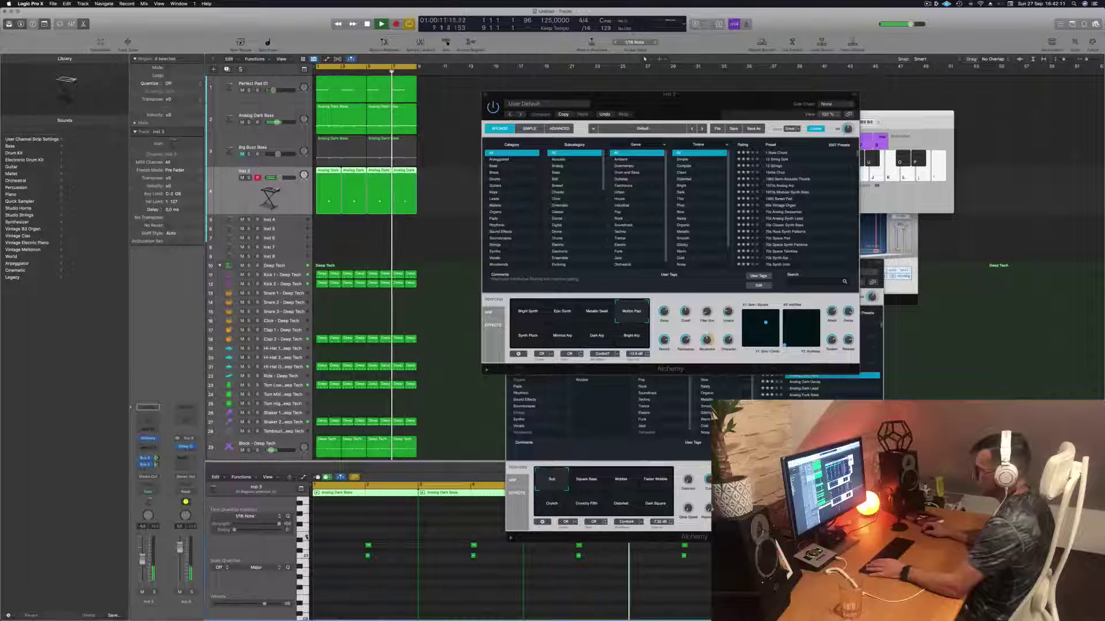
Try copying the upper note of each stack to a higher pitch in all four Inst 3 regions, and undo the copy.
left_click(366, 535, "ctrl+alt")
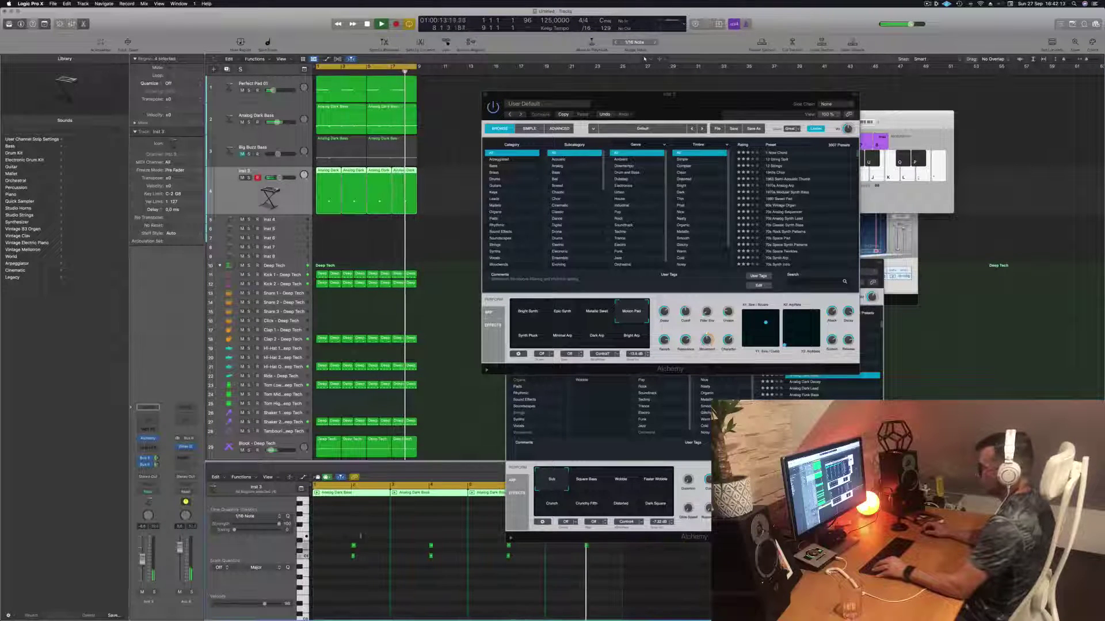
left_click(336, 525, "ctrl+alt")
left_click_drag(332, 531, 519, 547)
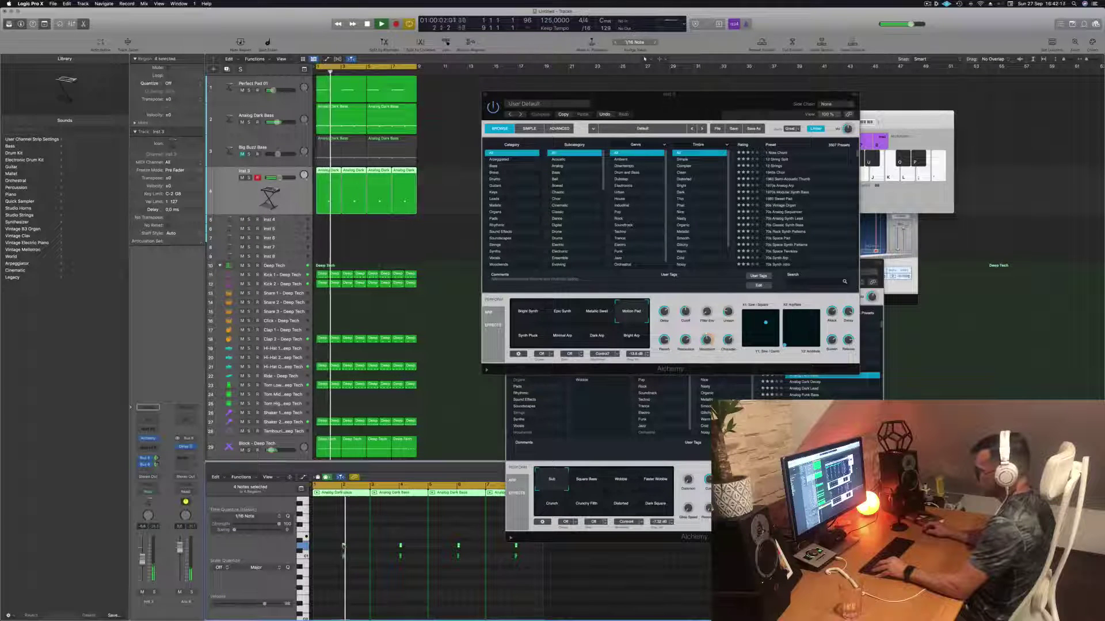
left_click_drag(342, 547, 343, 536)
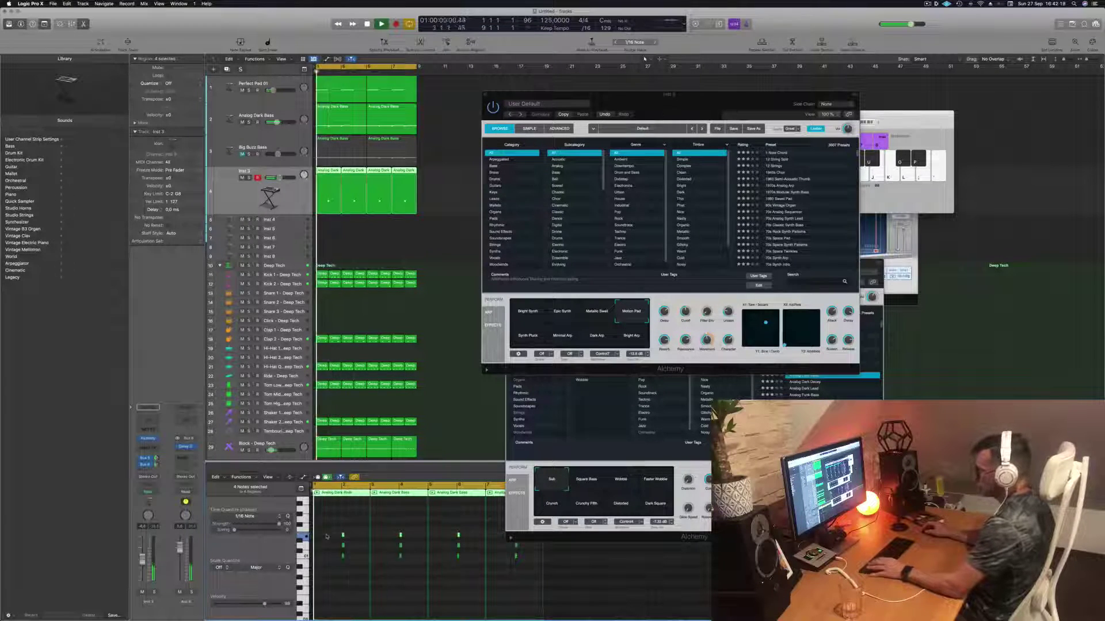
key("super+Right")
key("super+Right")
scroll(336, 537, "down", 3)
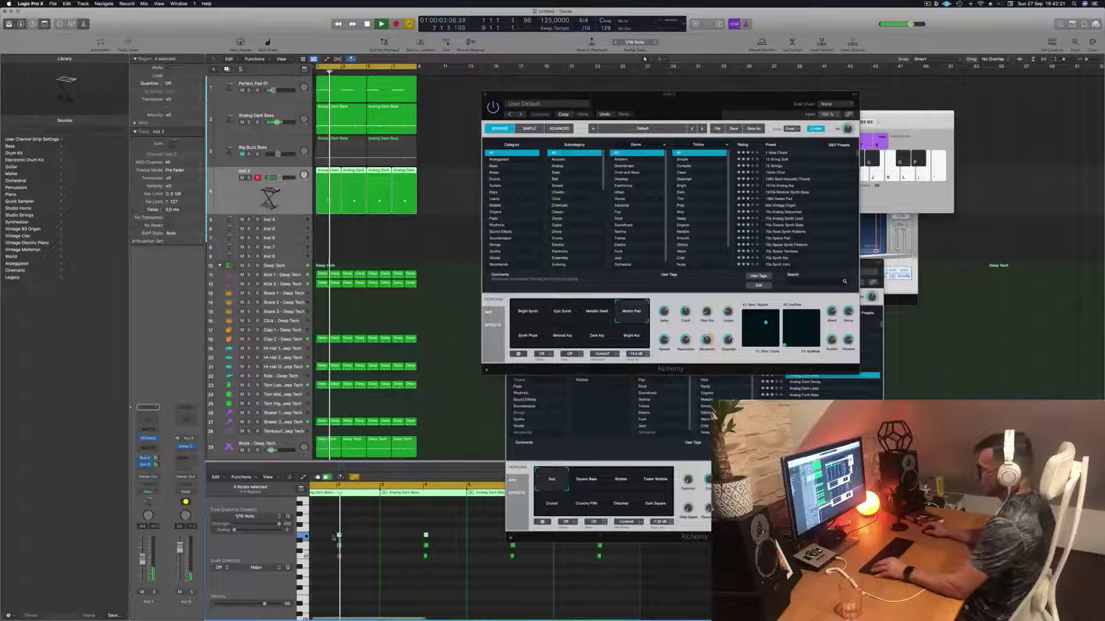
scroll(338, 536, "down", 2)
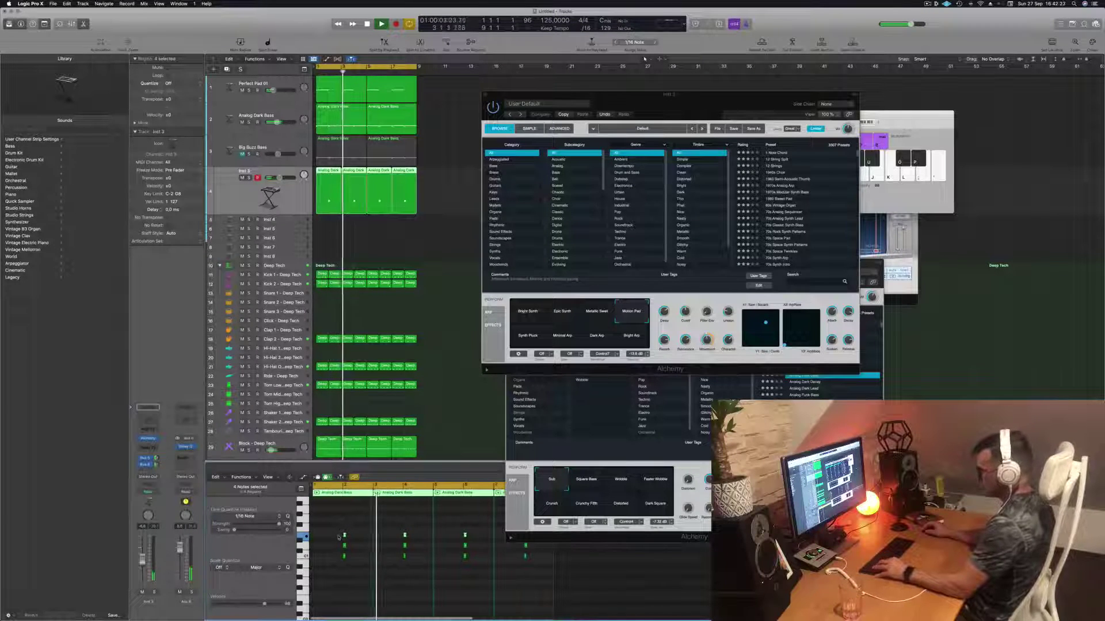
key("super+z")
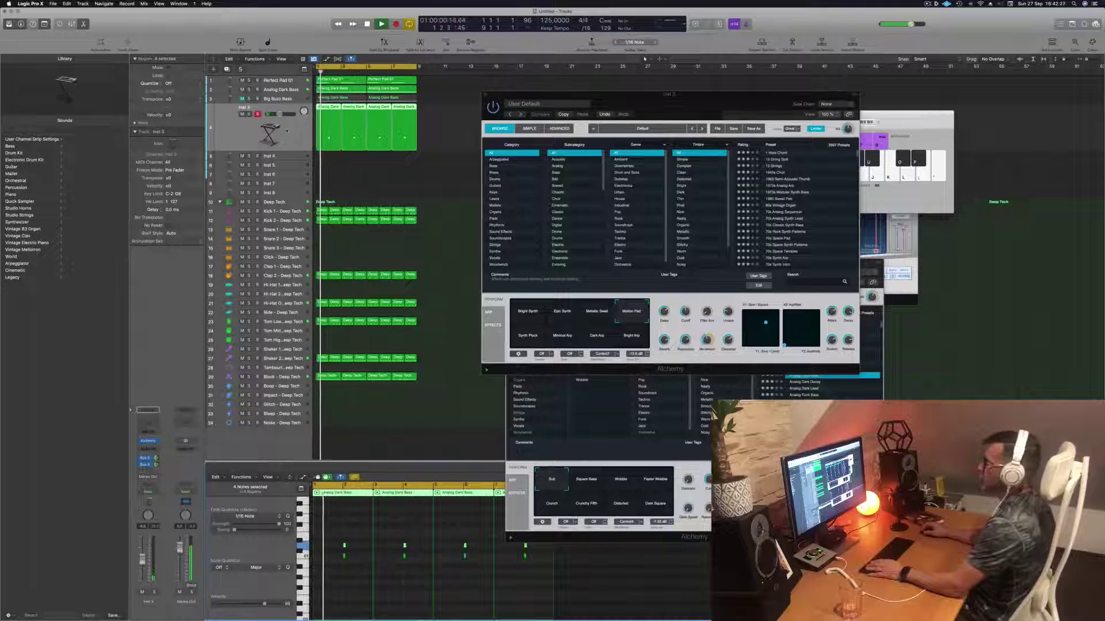
Audition Alchemy's Bright Arp and Synth Pluck variations, followed by the 1 Note Chord and 12 String Split presets, on the Inst 3 part.
left_click(631, 336)
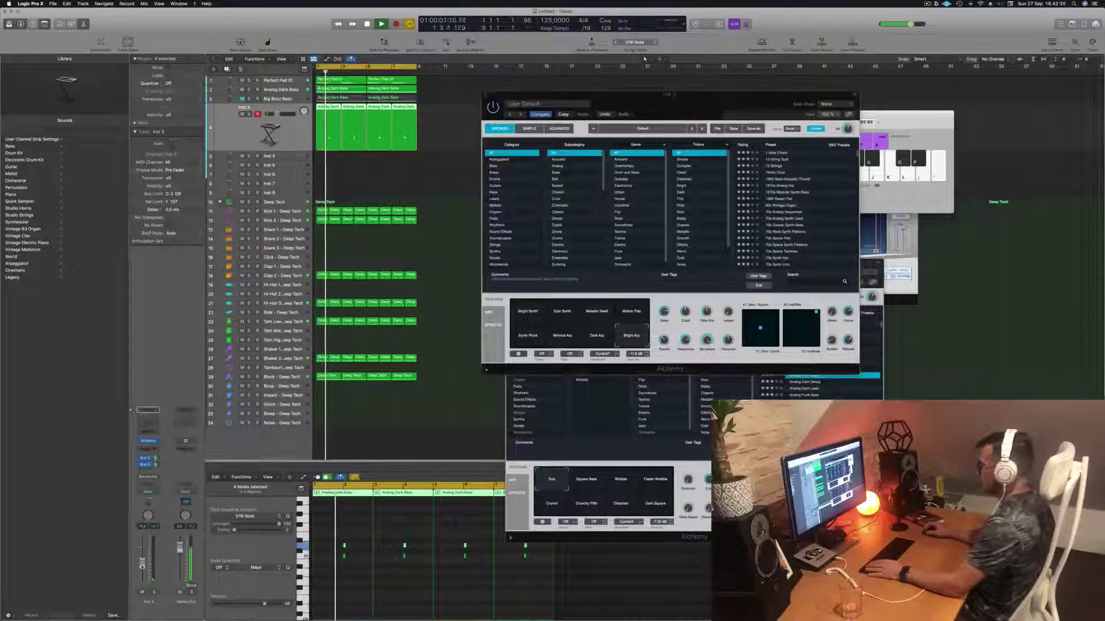
left_click(527, 335)
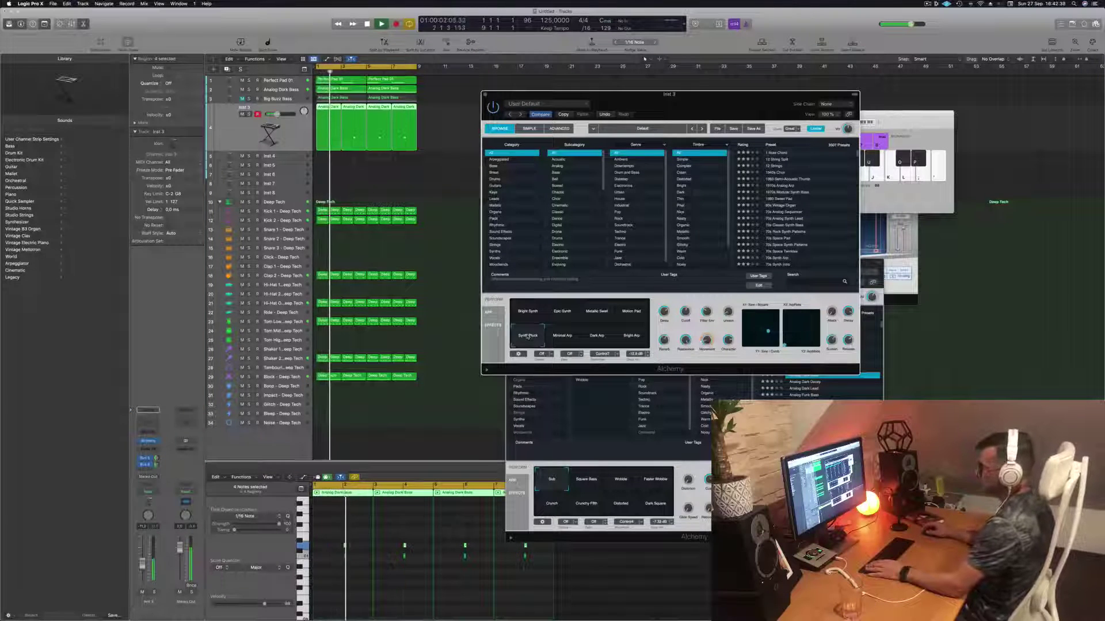
key("Return")
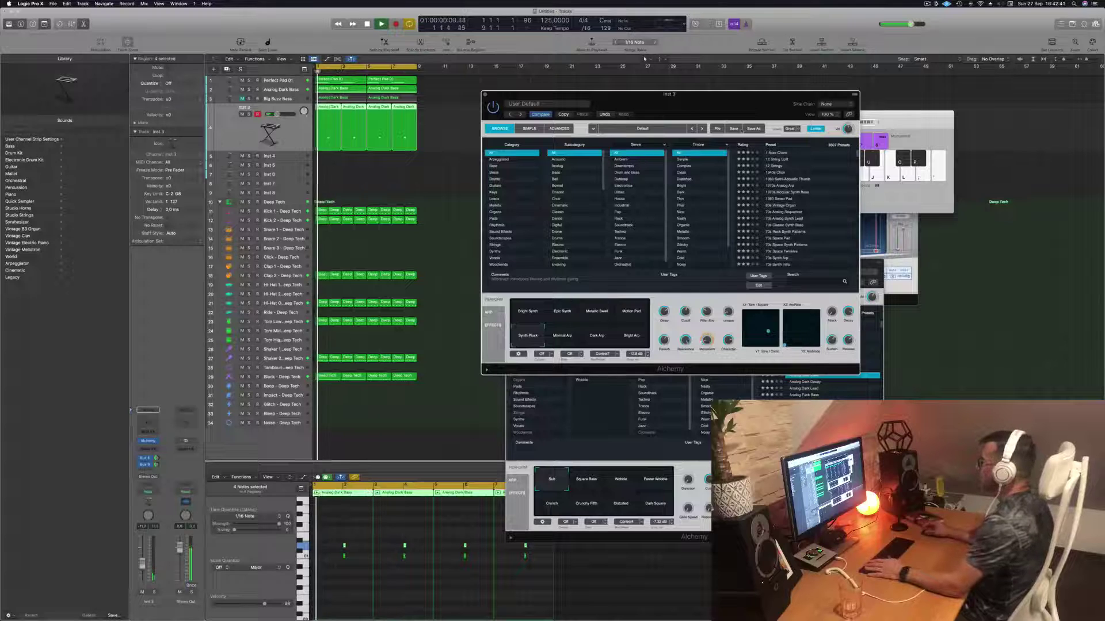
left_click(776, 152)
left_click_drag(743, 106, 721, 94)
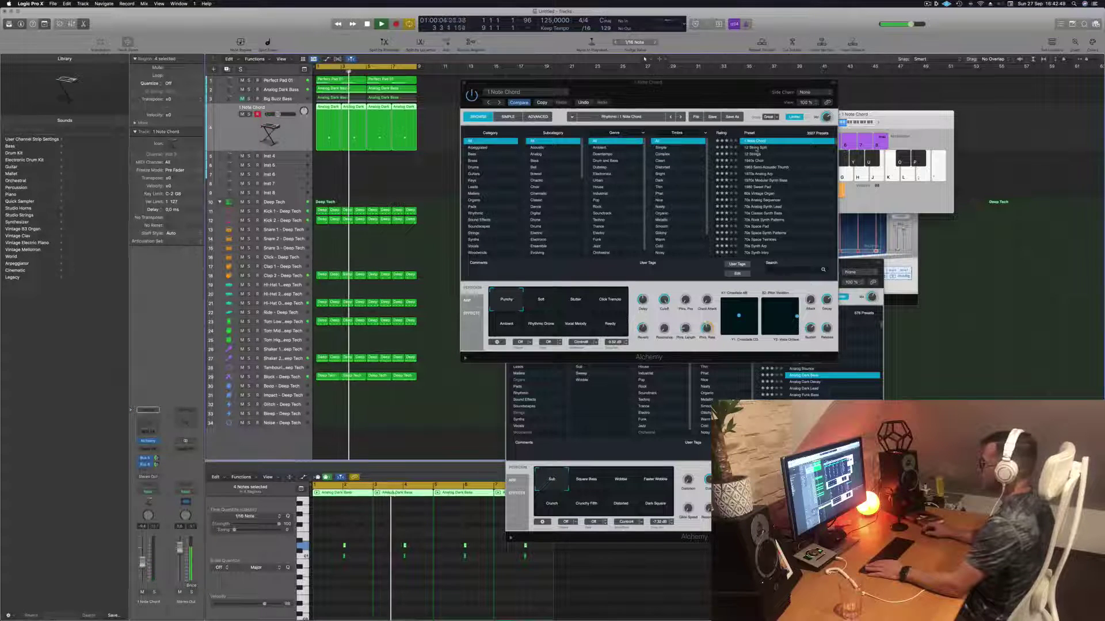
left_click(754, 148)
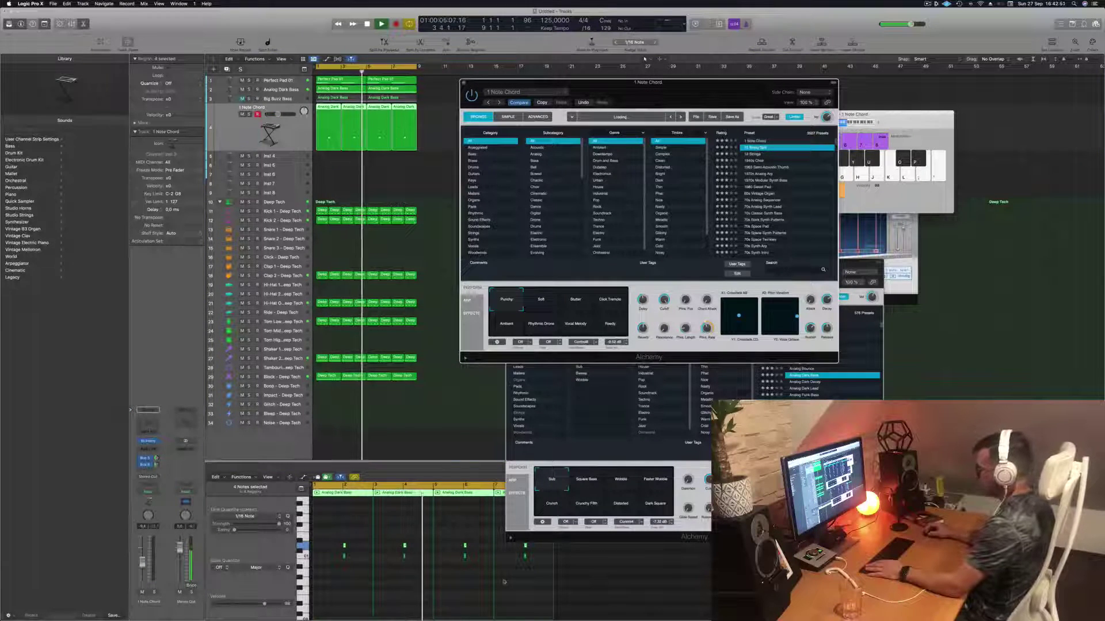
Lengthen all eight notes in the four regions and audition them with the 1963 Semi-Acoustic Thumb preset, both soloed and in the mix.
left_click_drag(509, 566, 531, 558)
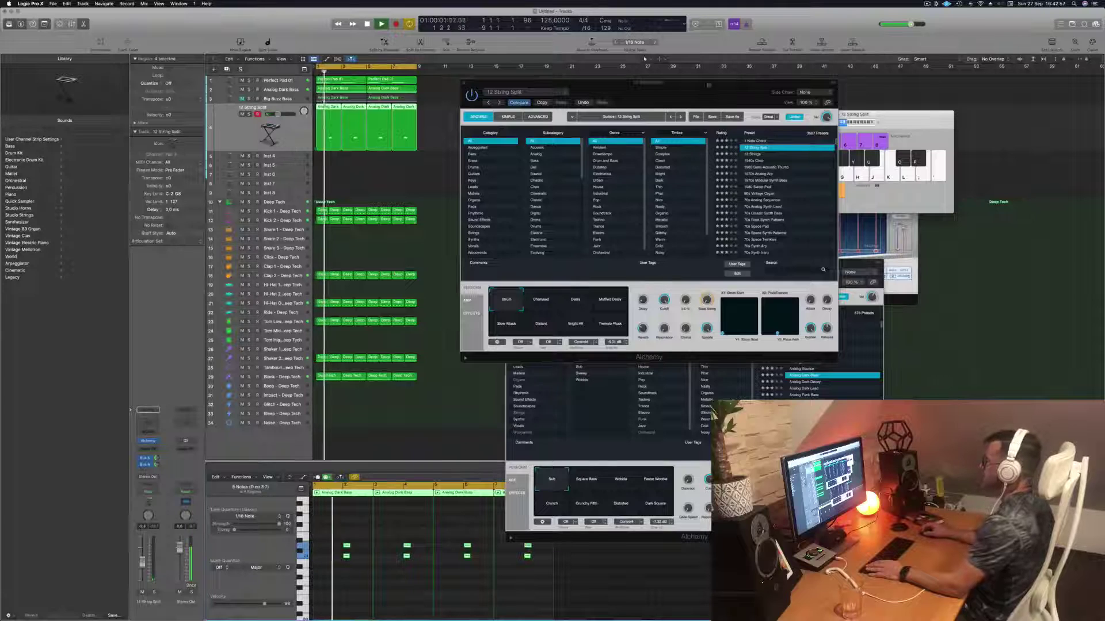
left_click_drag(703, 87, 678, 87)
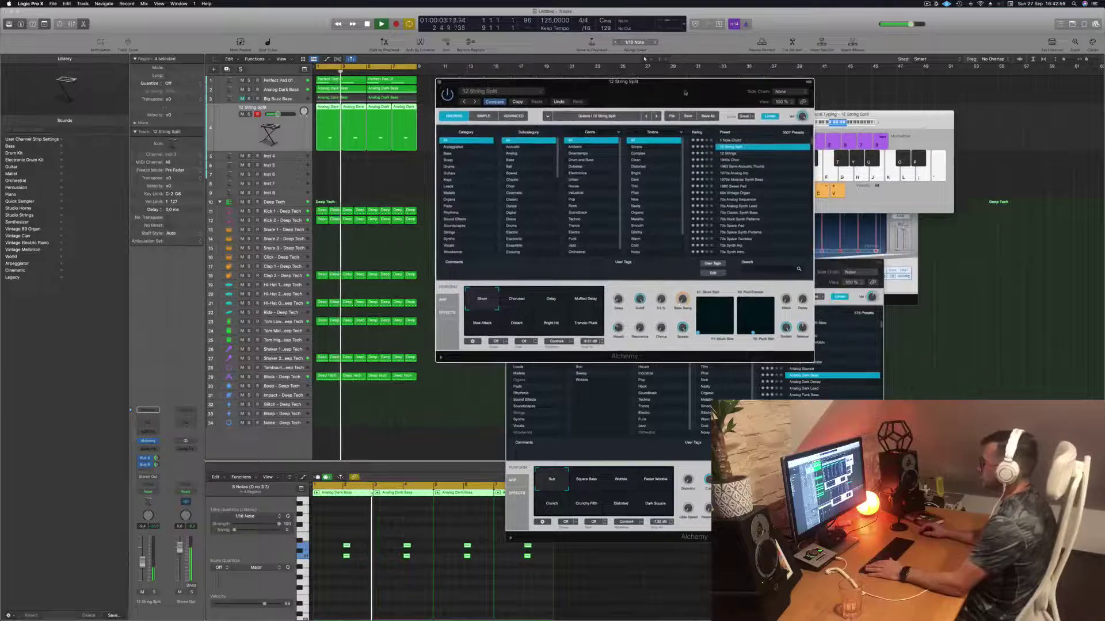
left_click(744, 167)
left_click_drag(678, 83, 750, 77)
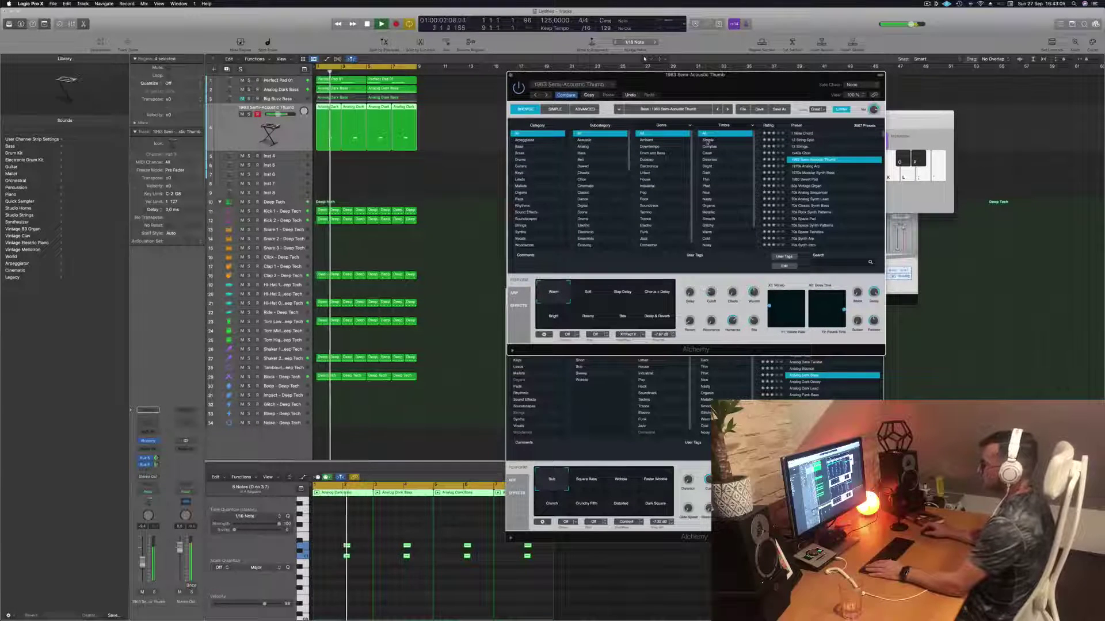
left_click(248, 114)
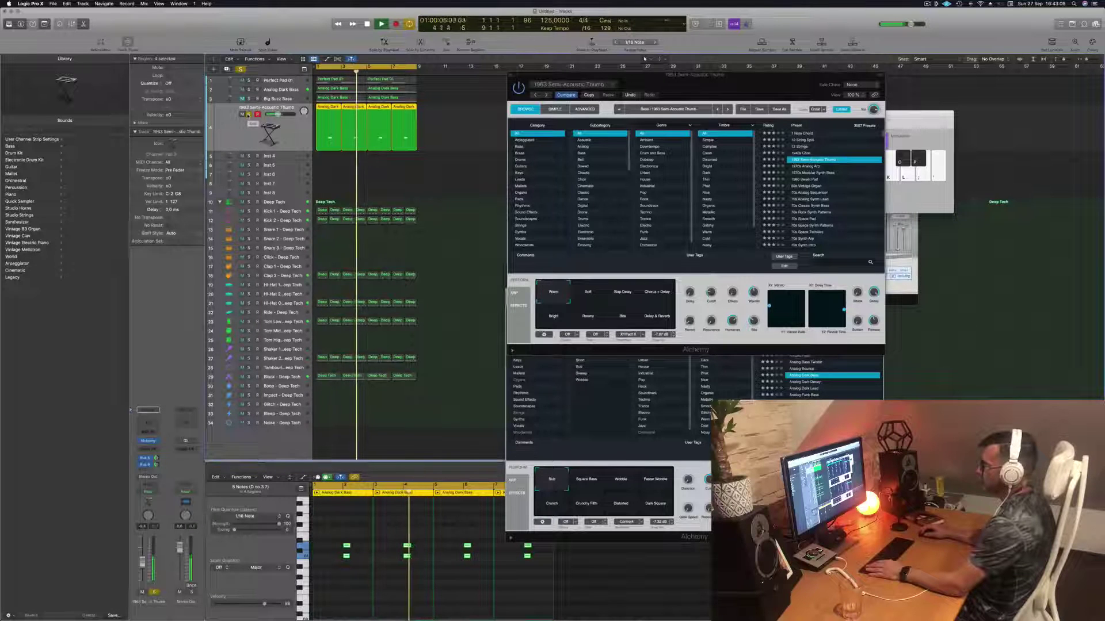
left_click(248, 114)
key("Return")
Audition the 1970s Modular Synth Bass preset with its Slide 2 variation, and load the 60s Vintage Organ preset.
left_click(812, 172)
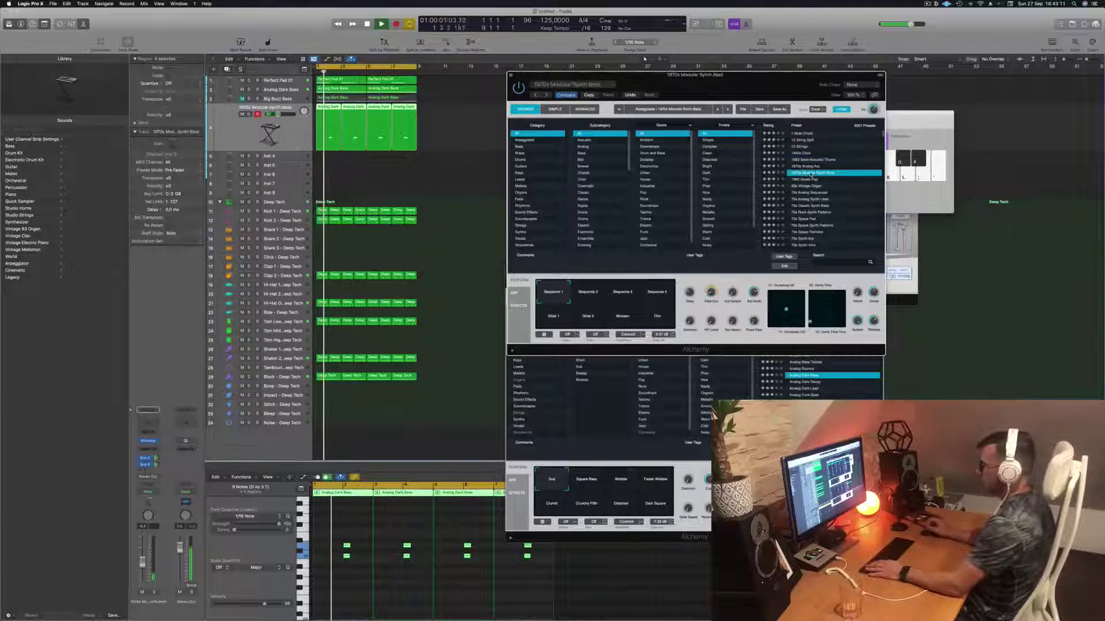
left_click(404, 587)
key("Return")
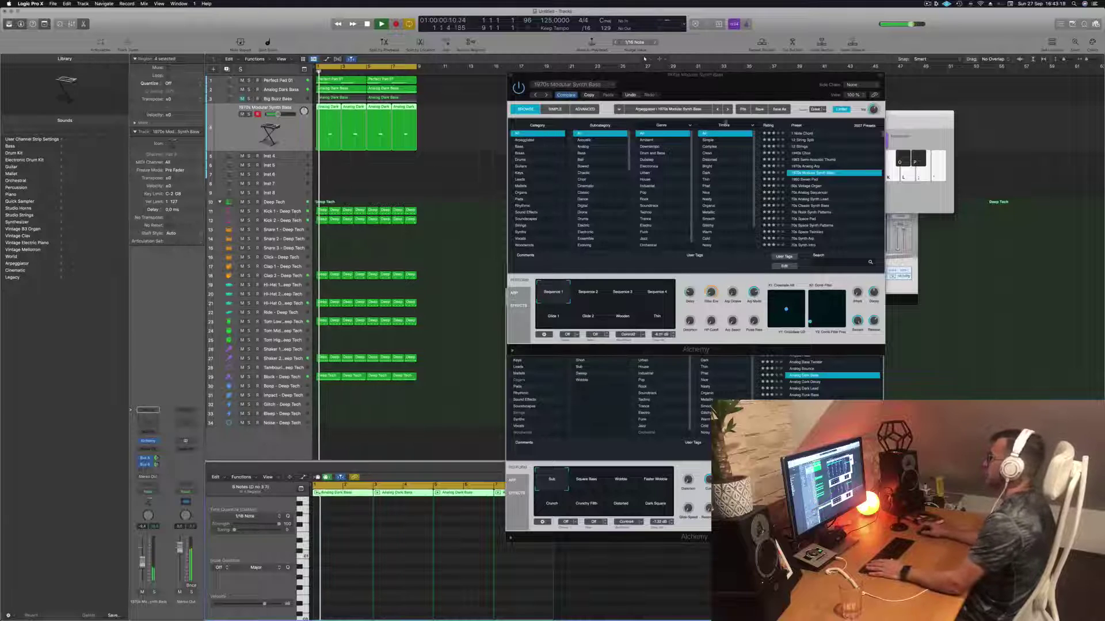
left_click_drag(740, 86, 705, 87)
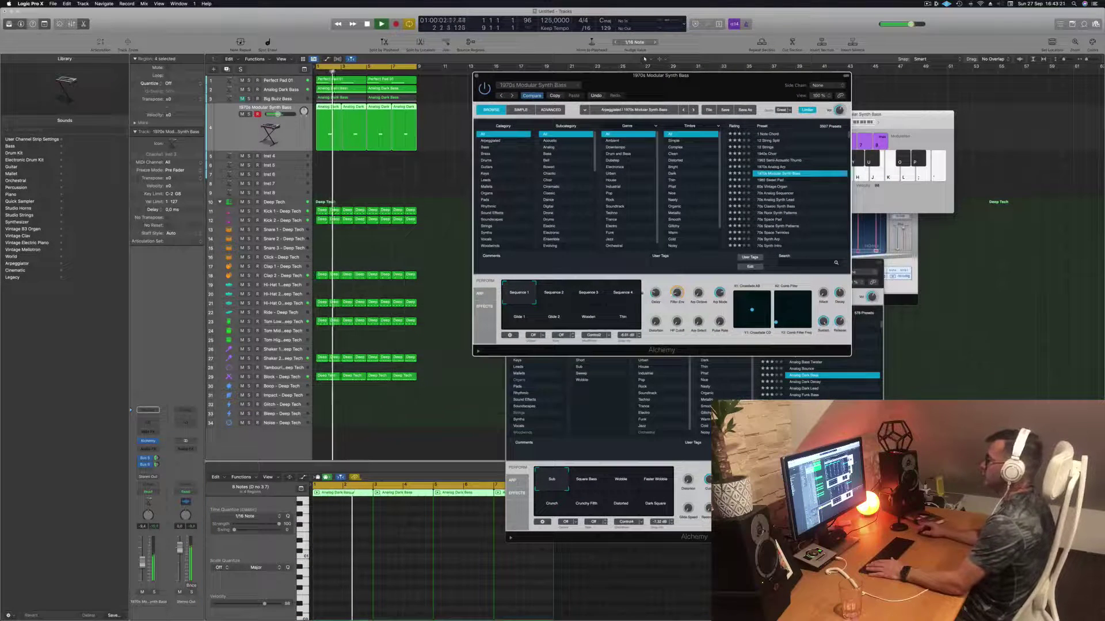
left_click(553, 316)
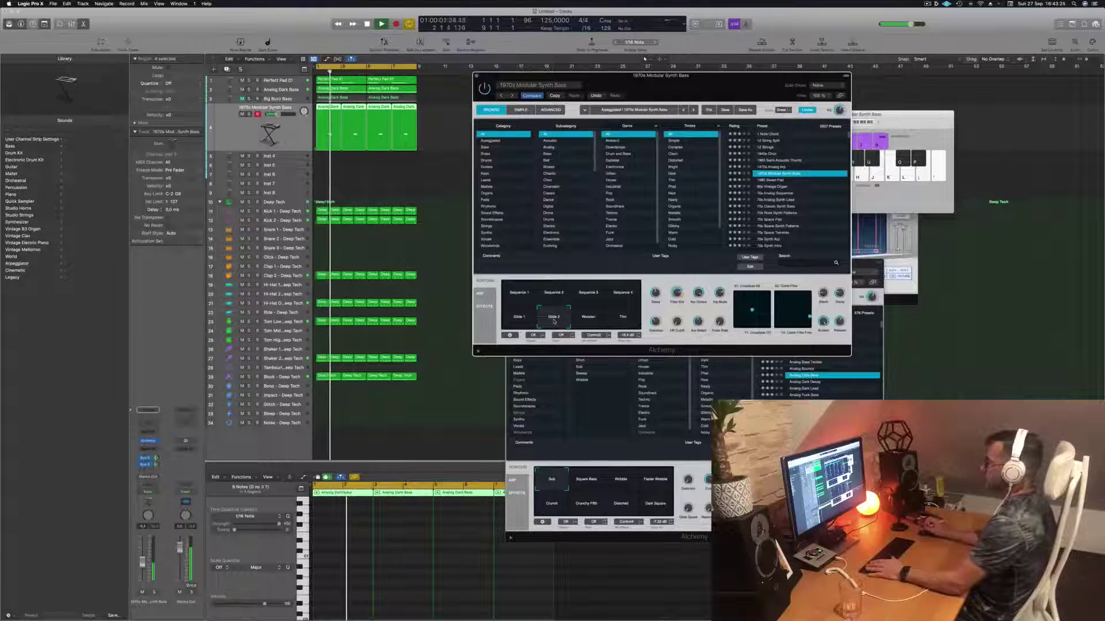
left_click(774, 187)
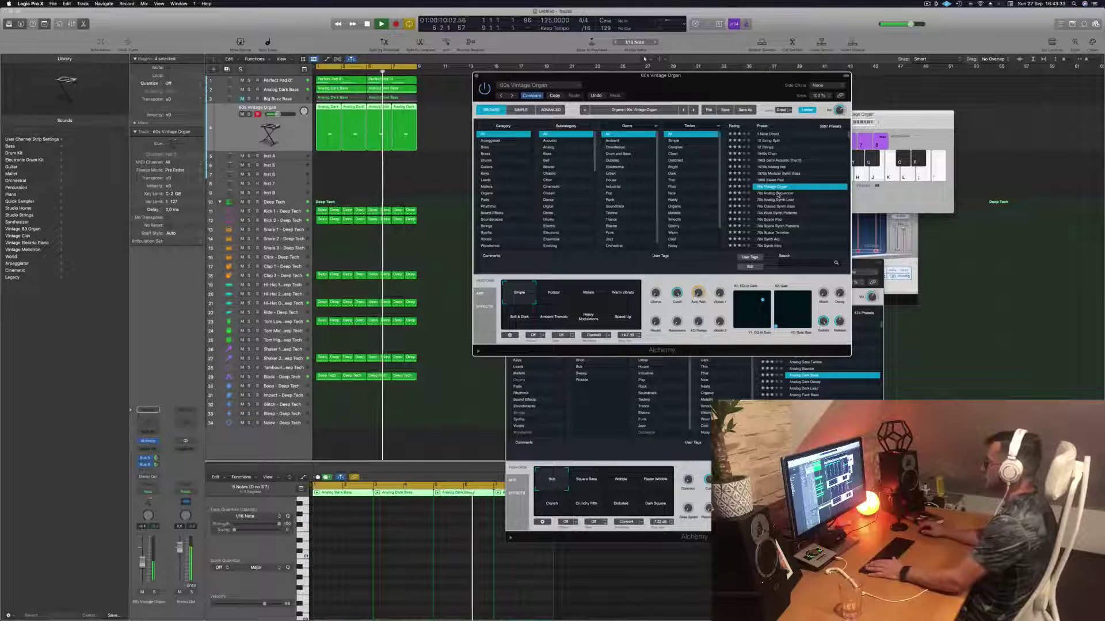
Load Alchemy's 70s Analog Sequencer preset on the short chord part and raise the track's volume in the mix.
left_click(778, 194)
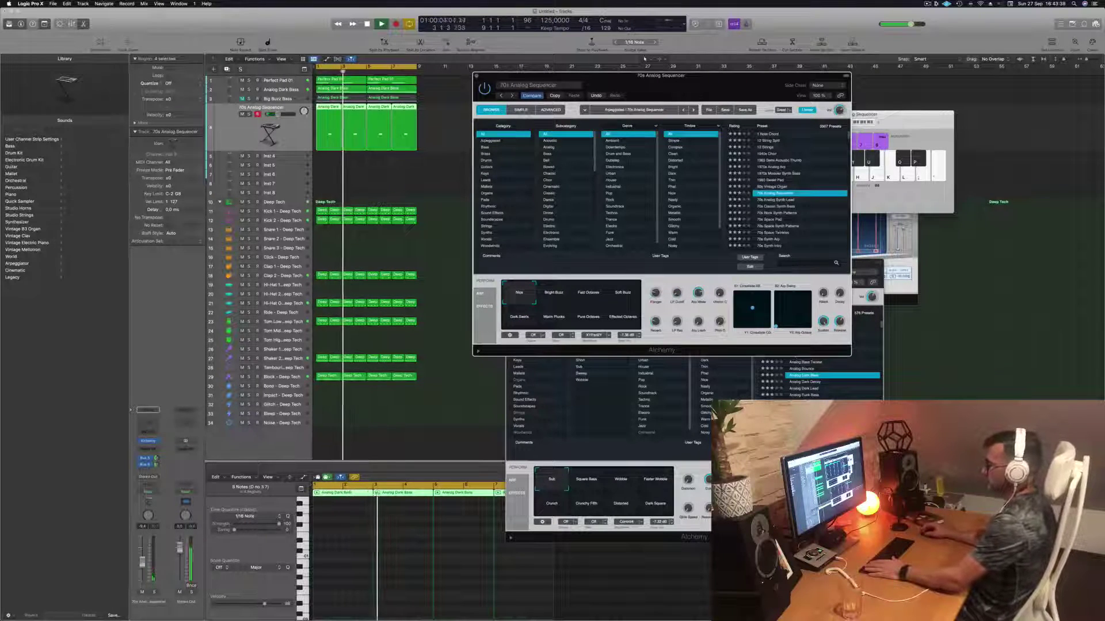
left_click_drag(142, 555, 142, 552)
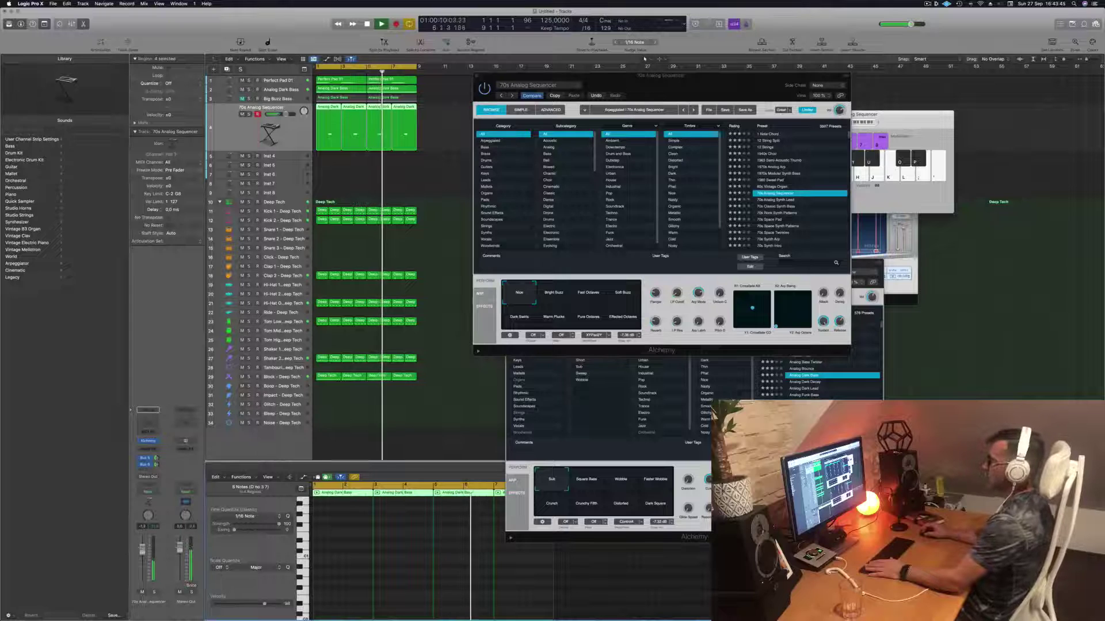
left_click_drag(541, 76, 669, 75)
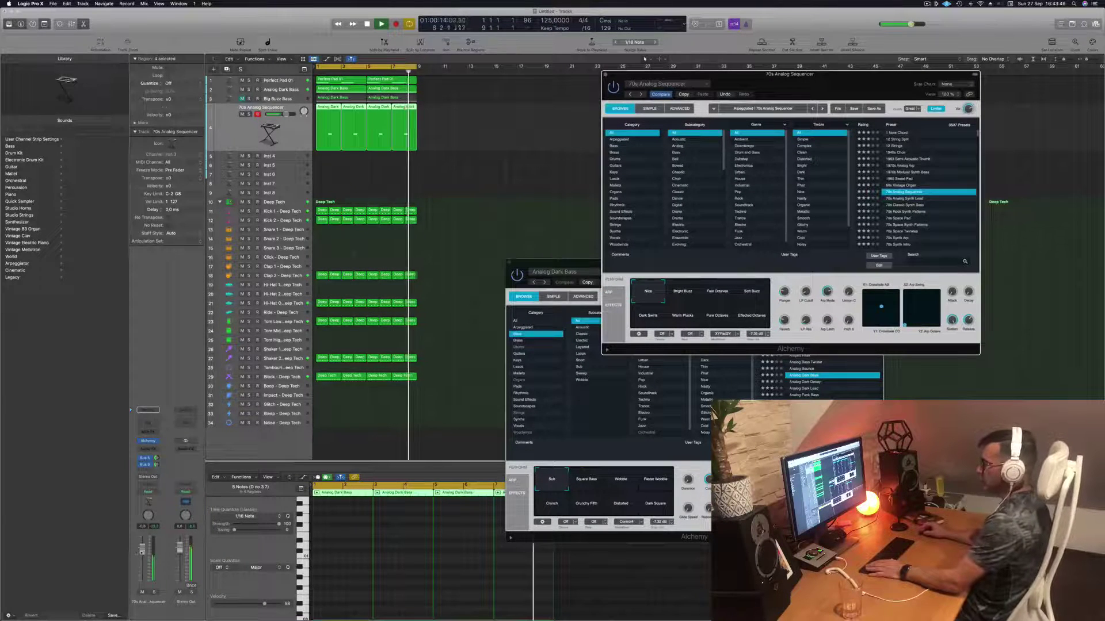
left_click(144, 549)
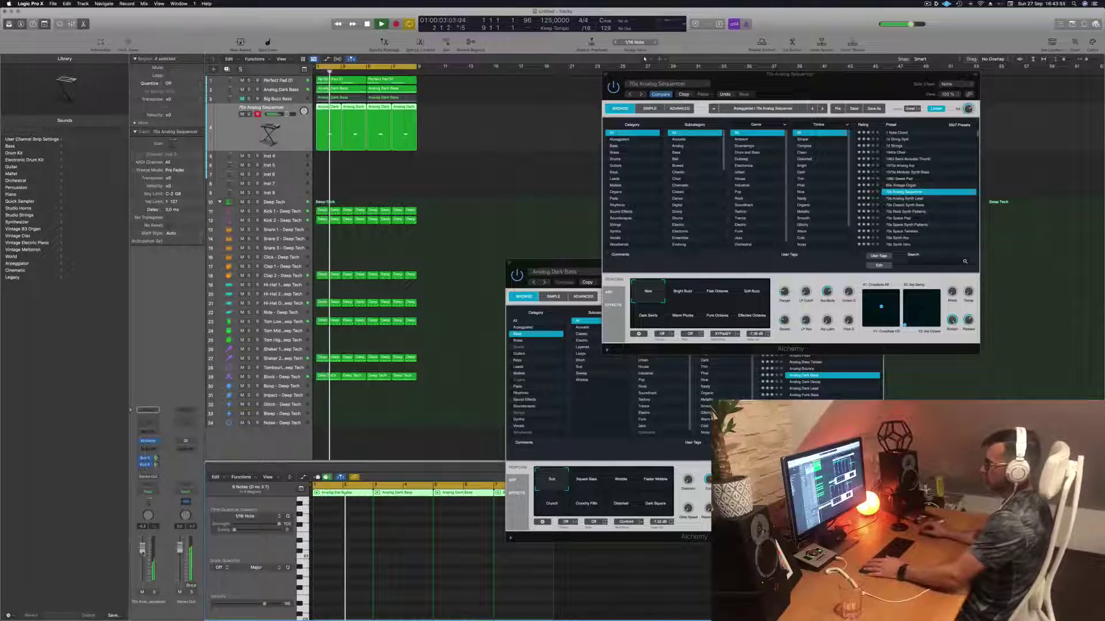
left_click(519, 148)
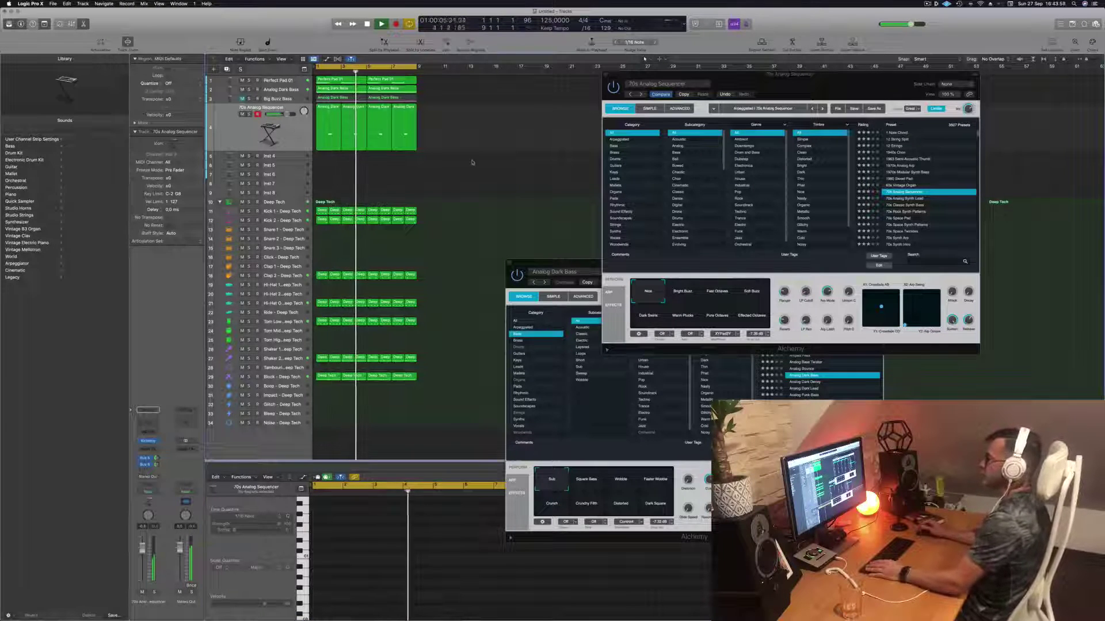
left_click(259, 127)
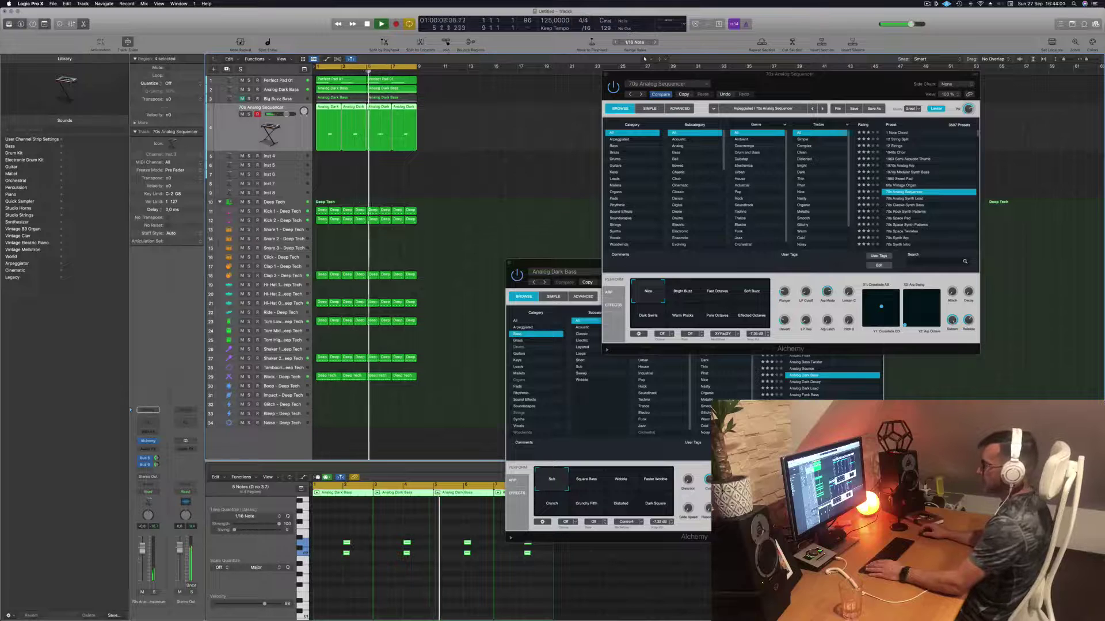
Duplicate the Analog Dark Bass track with its settings and copy the first bass region onto the new track.
left_click(283, 93)
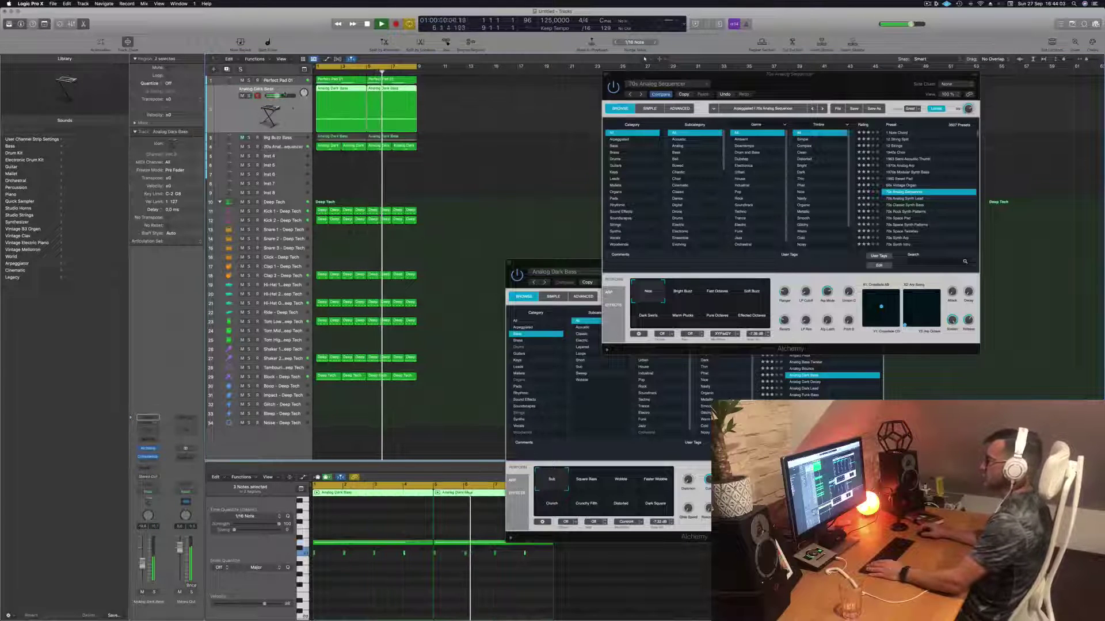
key("super+d")
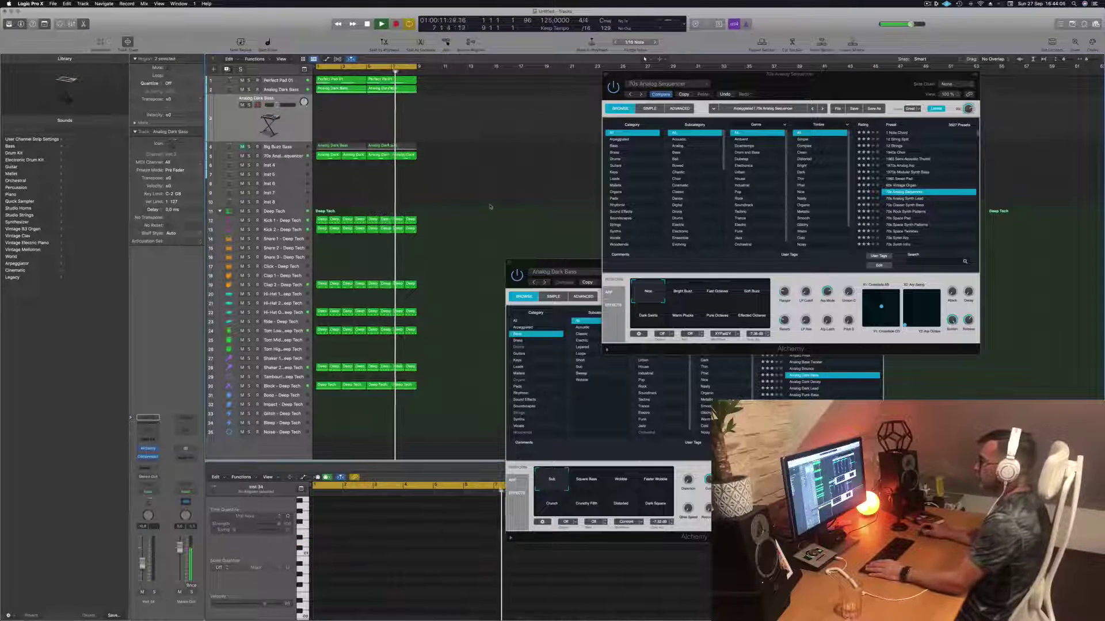
key("Return")
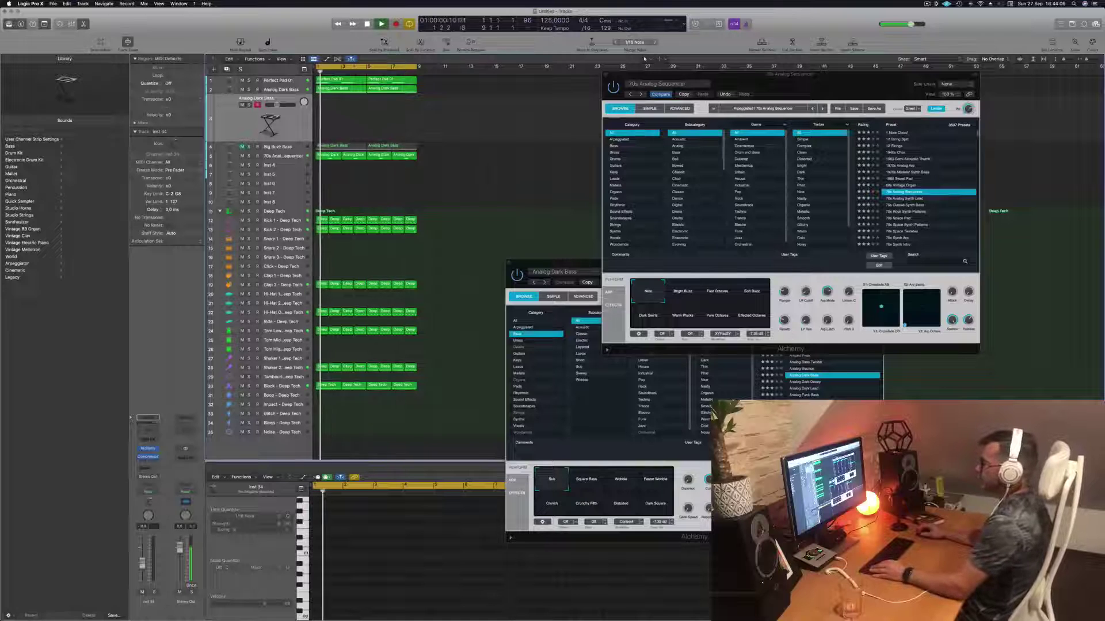
left_click(336, 88)
left_click_drag(335, 104, 336, 120)
Delete the long sustained note from the copied bass region, then copy the region to bar 5 and play both.
key("space")
left_click(357, 542)
key("BackSpace")
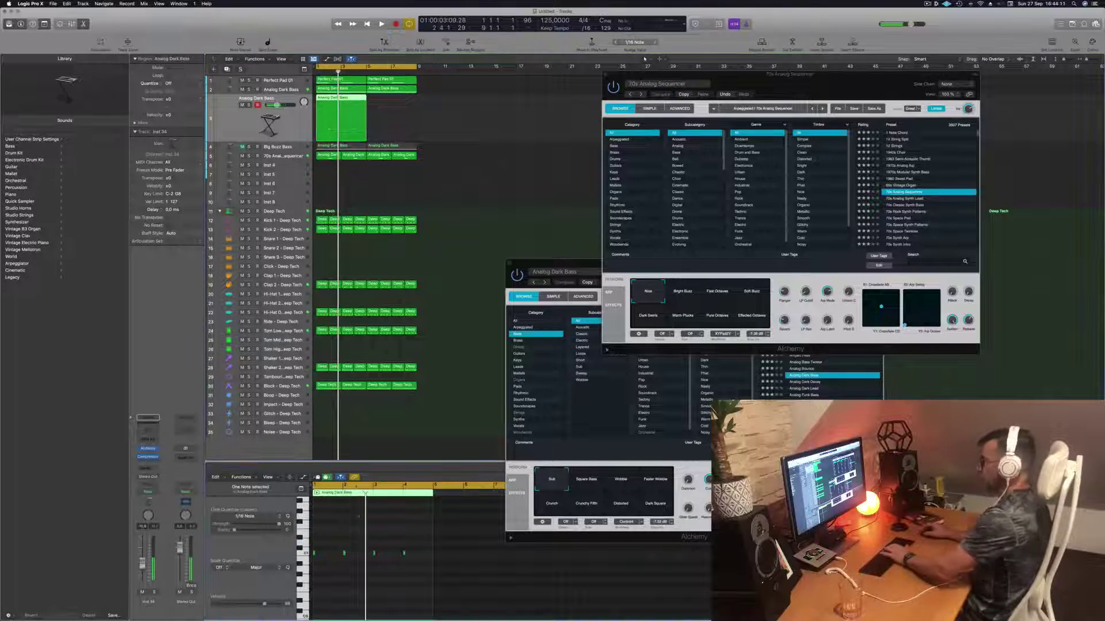
left_click_drag(338, 100, 391, 105)
key("space")
left_click(289, 123)
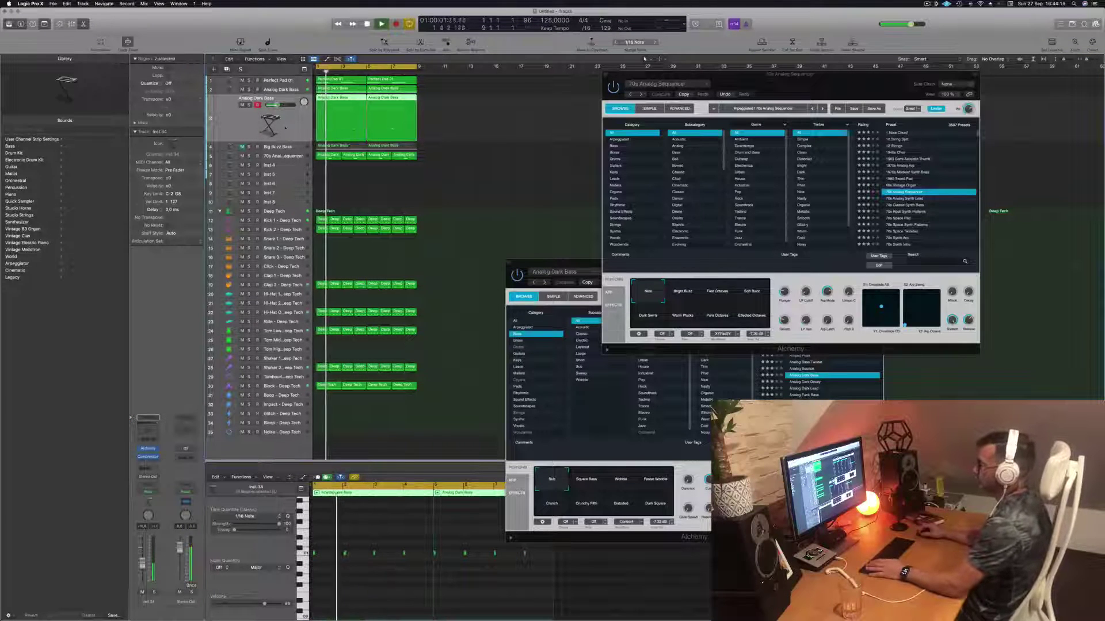
key("space")
key("space")
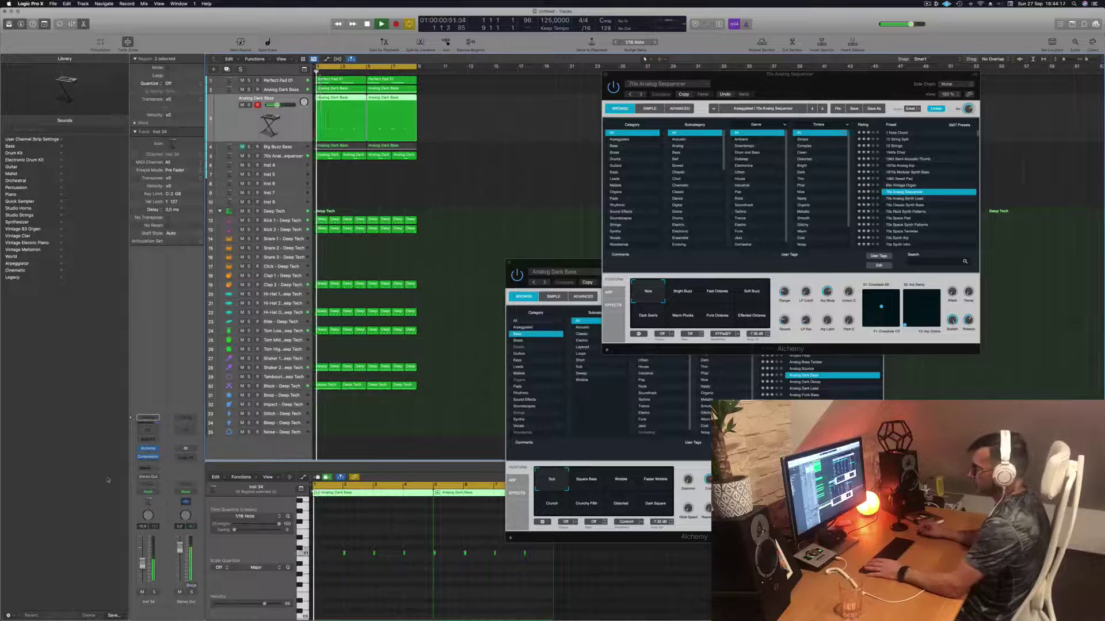
Load Alchemy's Analog Glide Lead preset on the duplicated bass track, lengthen its eight short notes and play the part.
left_click(148, 449)
left_click_drag(516, 101, 635, 145)
left_click(762, 223)
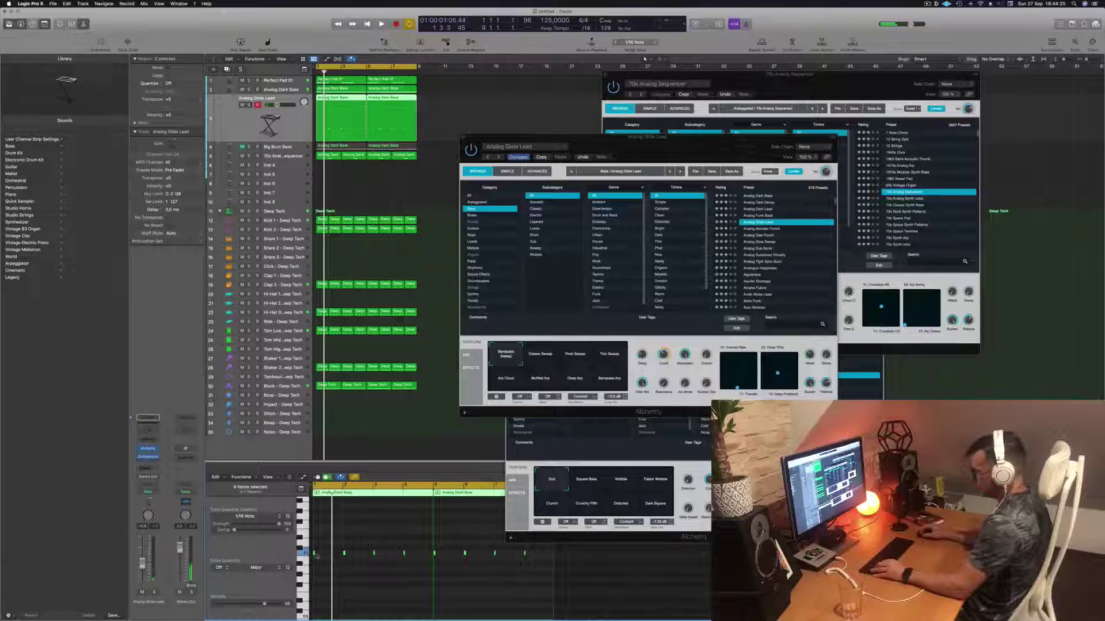
left_click_drag(315, 553, 317, 552)
left_click_drag(703, 139, 636, 125)
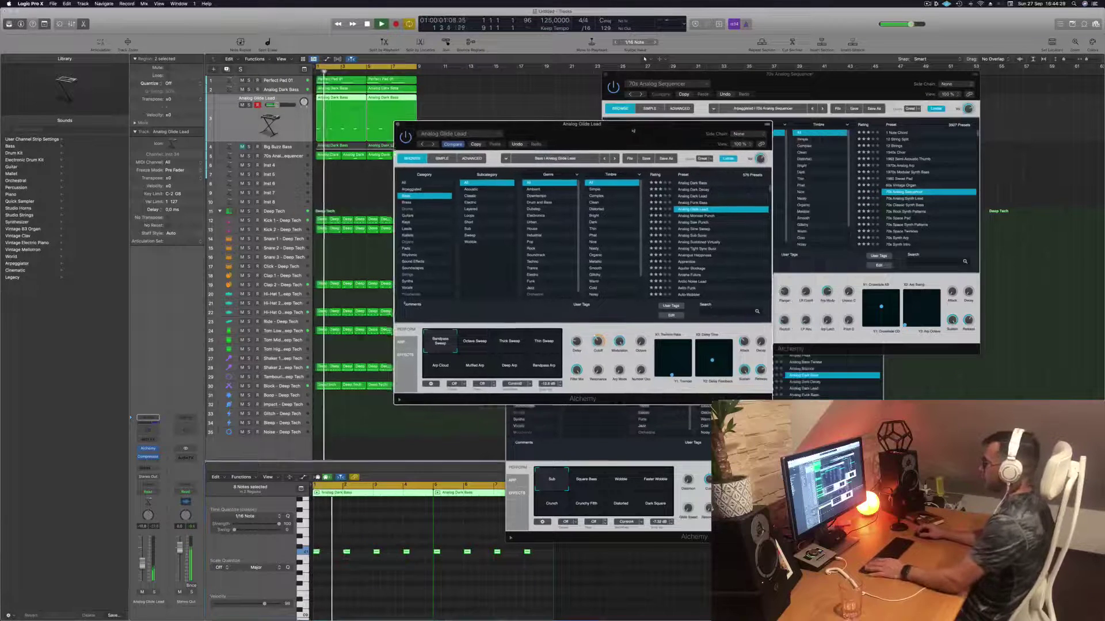
left_click(394, 537)
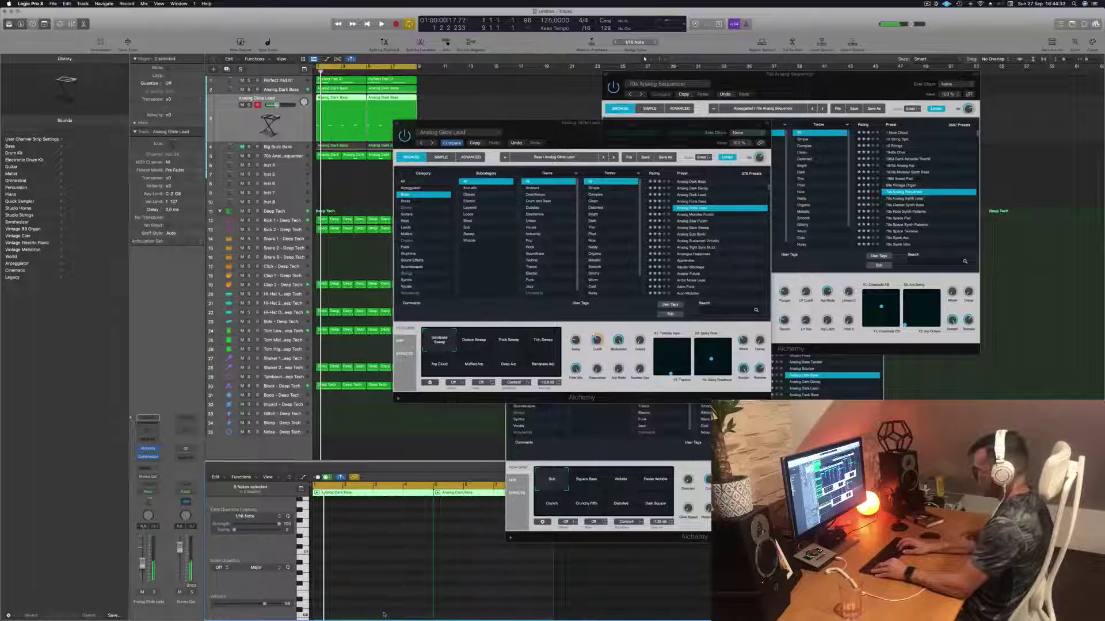
key("space")
left_click_drag(656, 130, 786, 115)
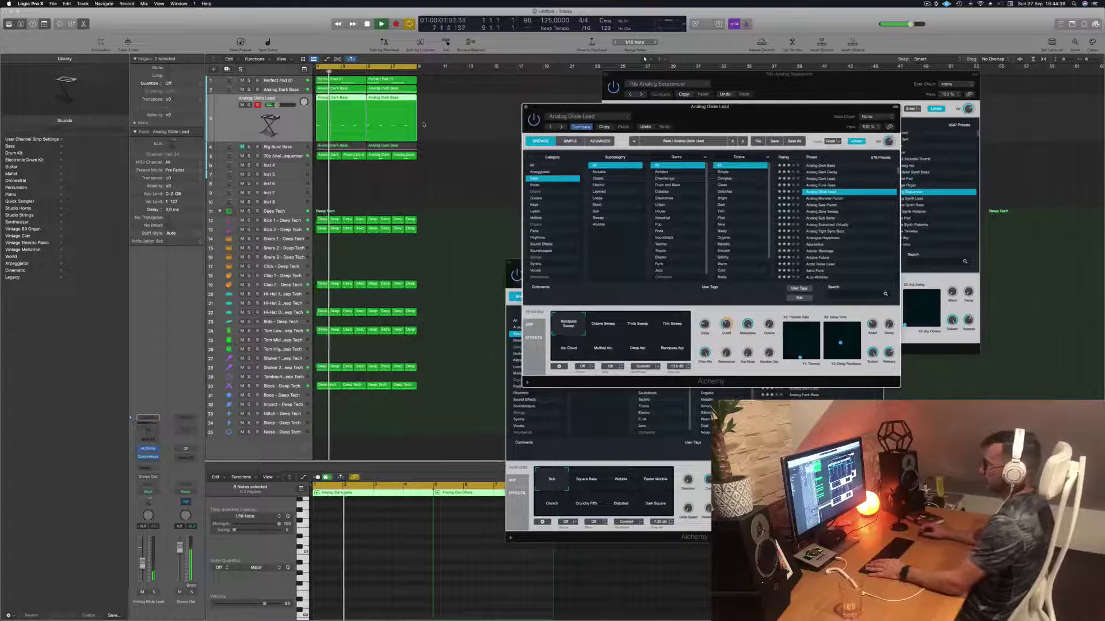
Delete the second and fourth notes in the first region and replace the second region with a copy of it.
left_click(370, 190)
key("space")
left_click(337, 99)
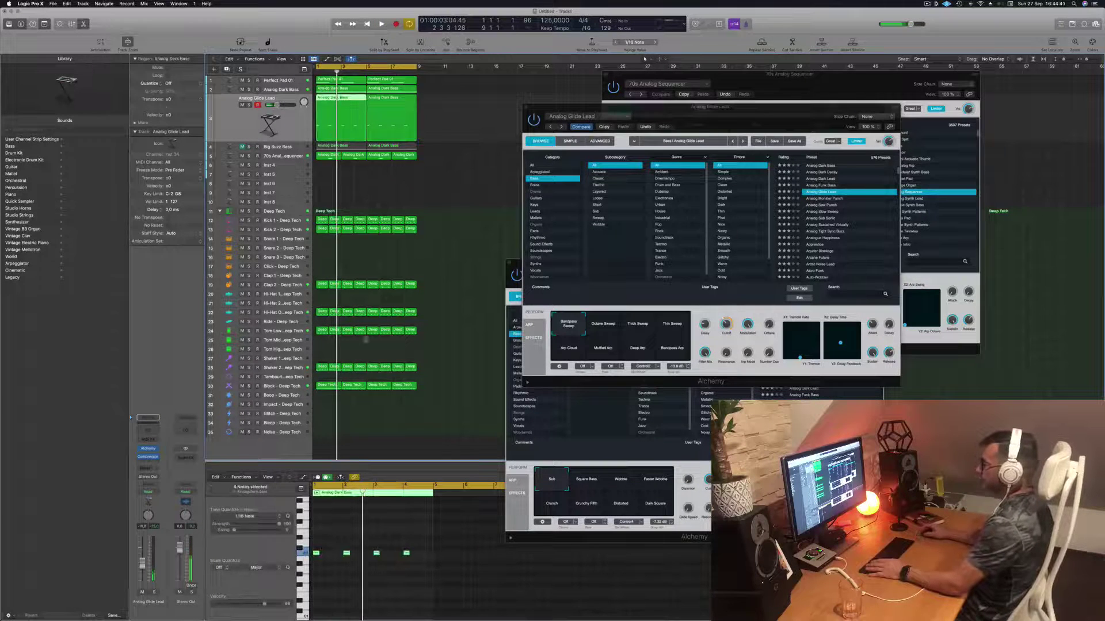
left_click_drag(342, 531, 349, 578)
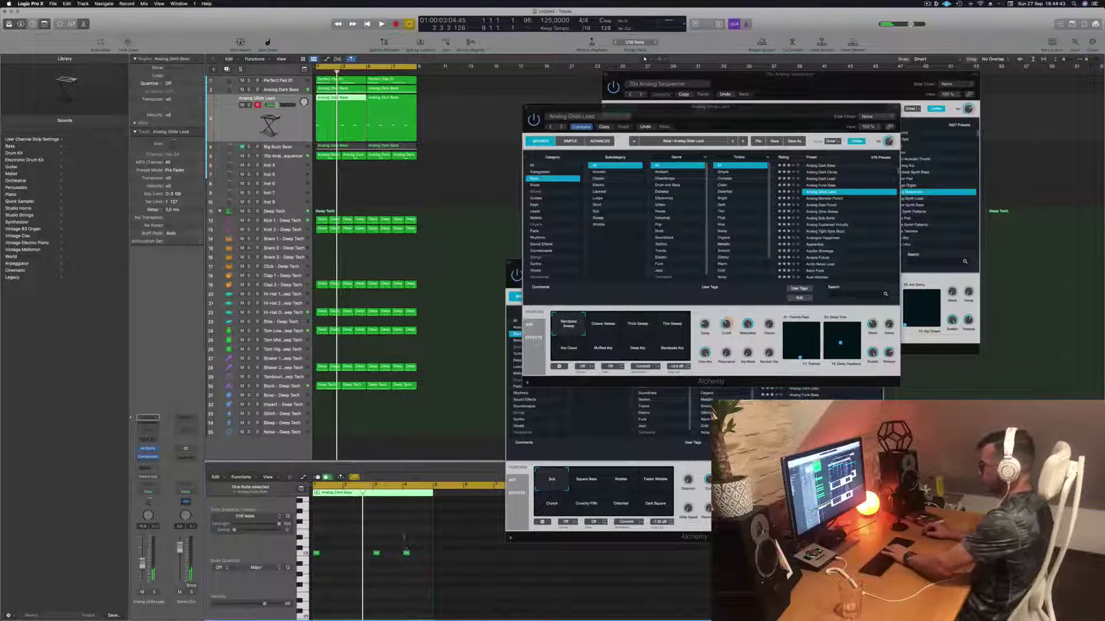
left_click(408, 103)
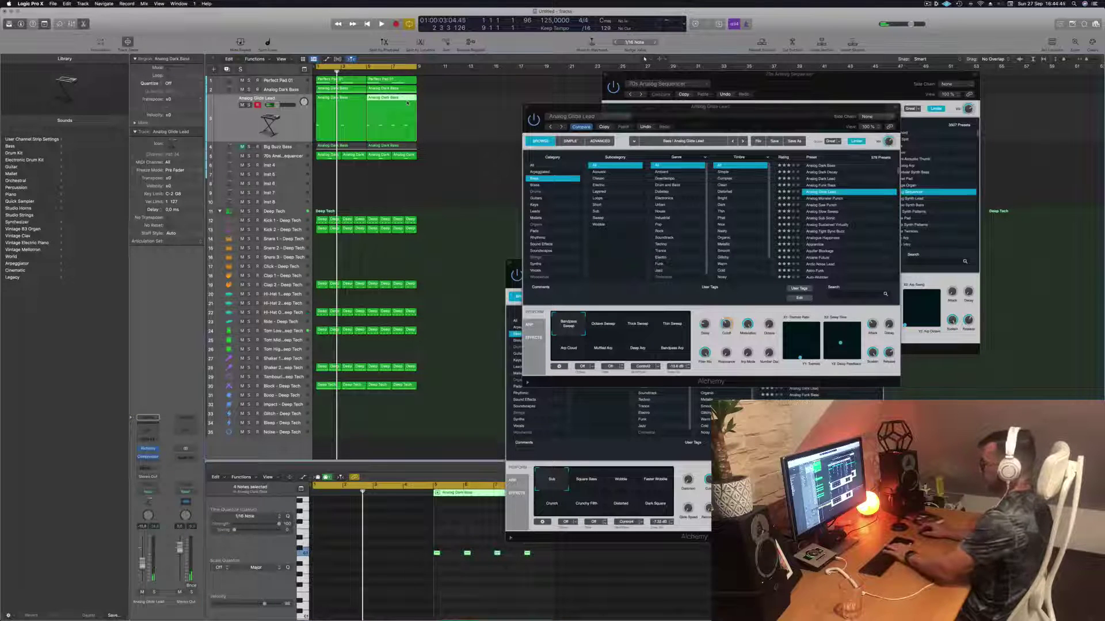
key("Delete")
key("super+z")
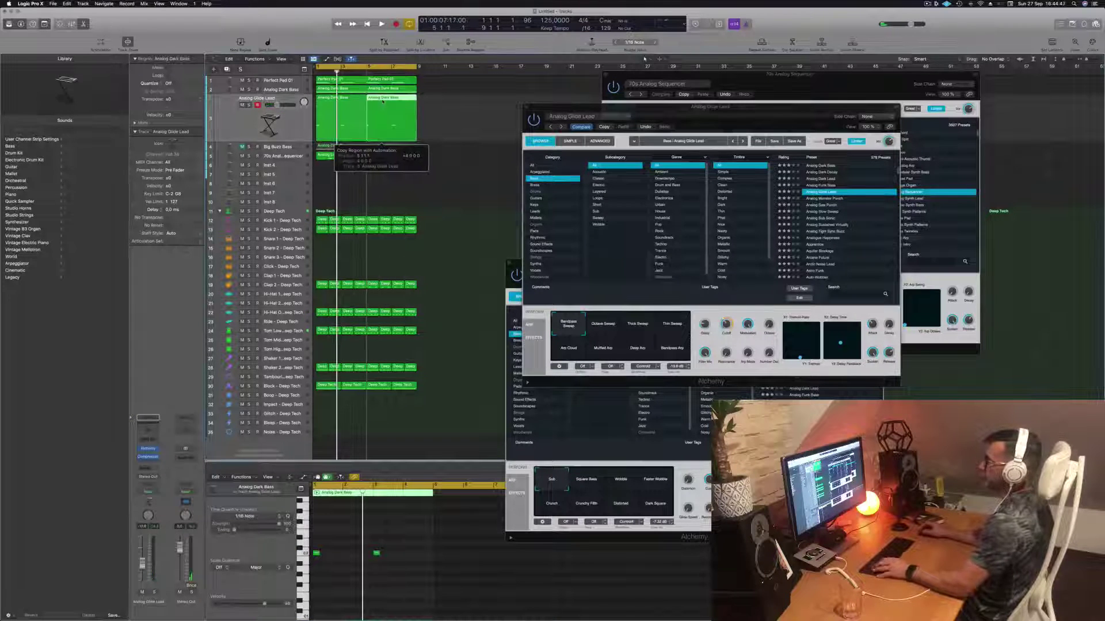
key("space")
Audition Alchemy's Analog Monster Punch, Analog Saw Punch, Analog Slow Sweep and Analog Sub Sonic presets on the duplicated bass track.
left_click_drag(711, 111, 643, 131)
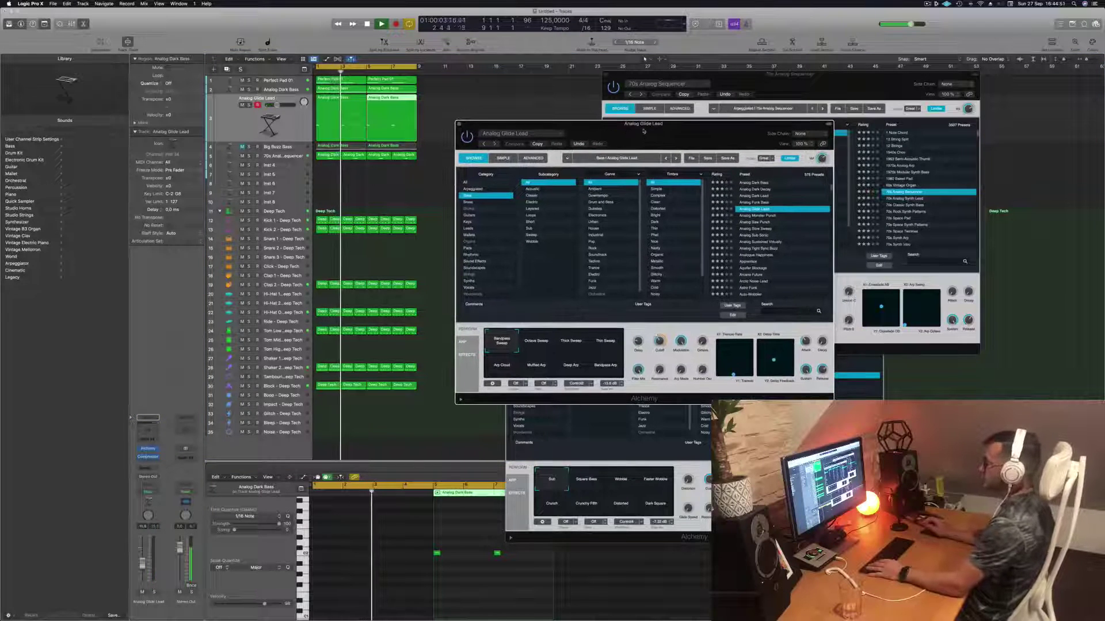
left_click(759, 216)
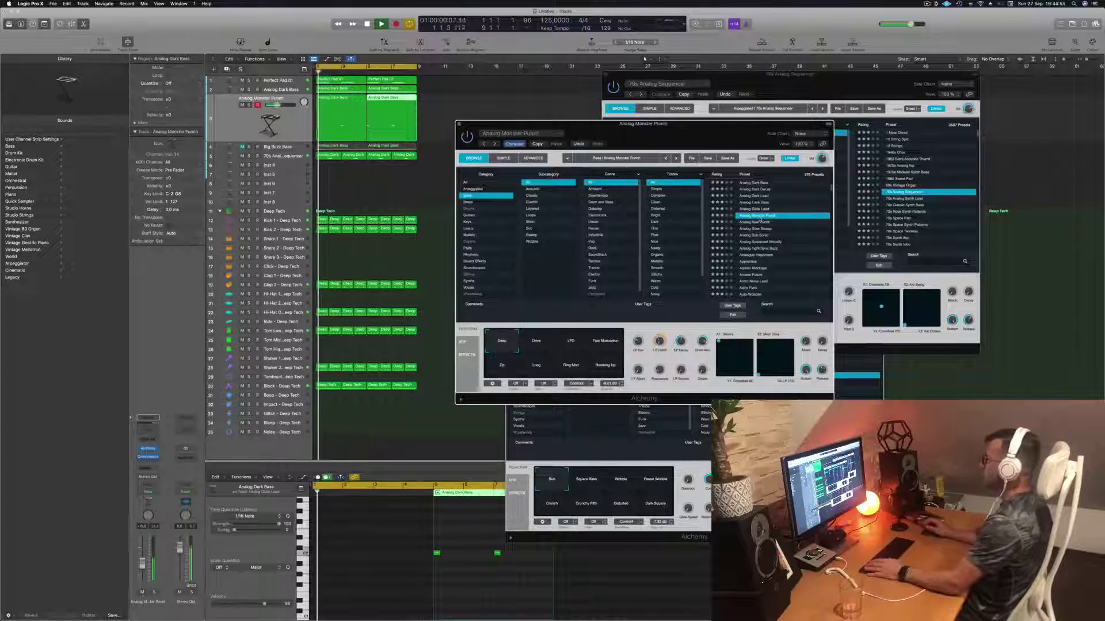
left_click(761, 222)
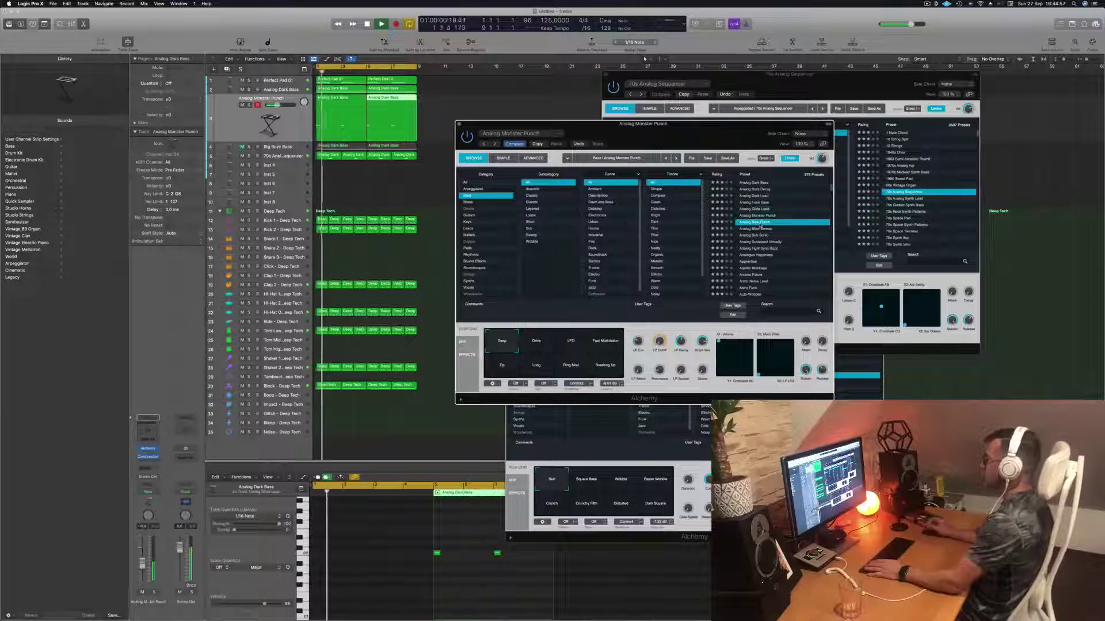
key("space")
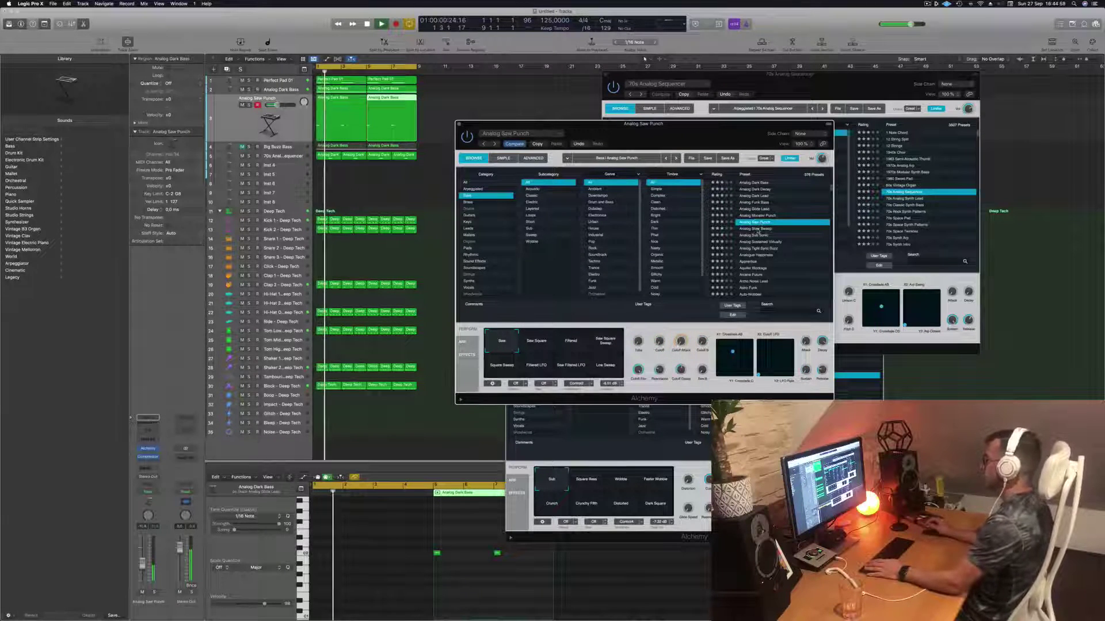
left_click(758, 229)
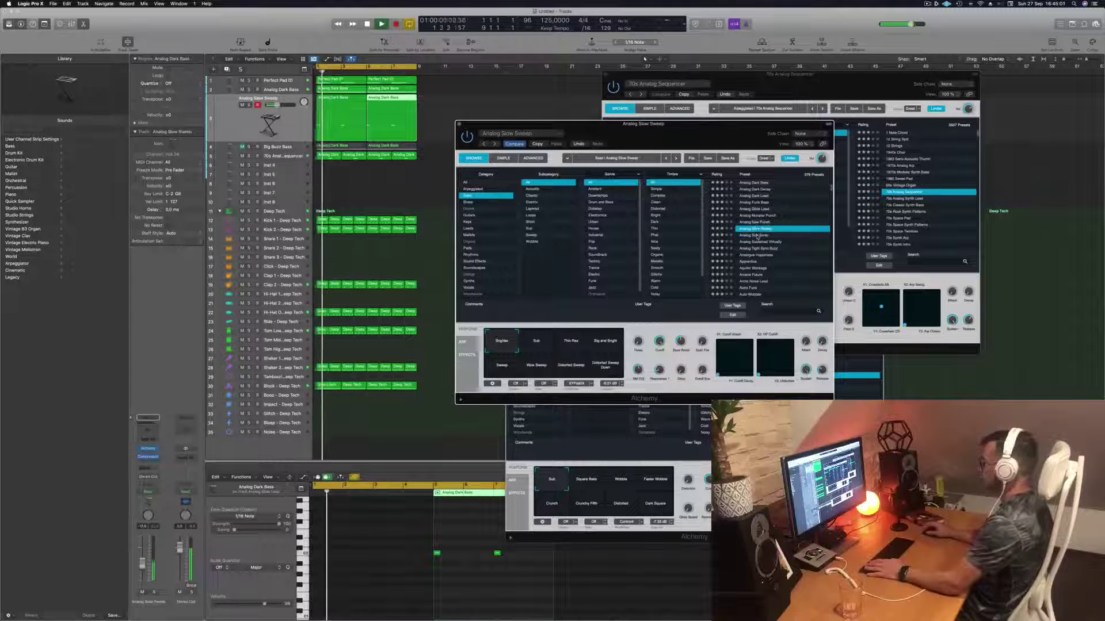
left_click(758, 236)
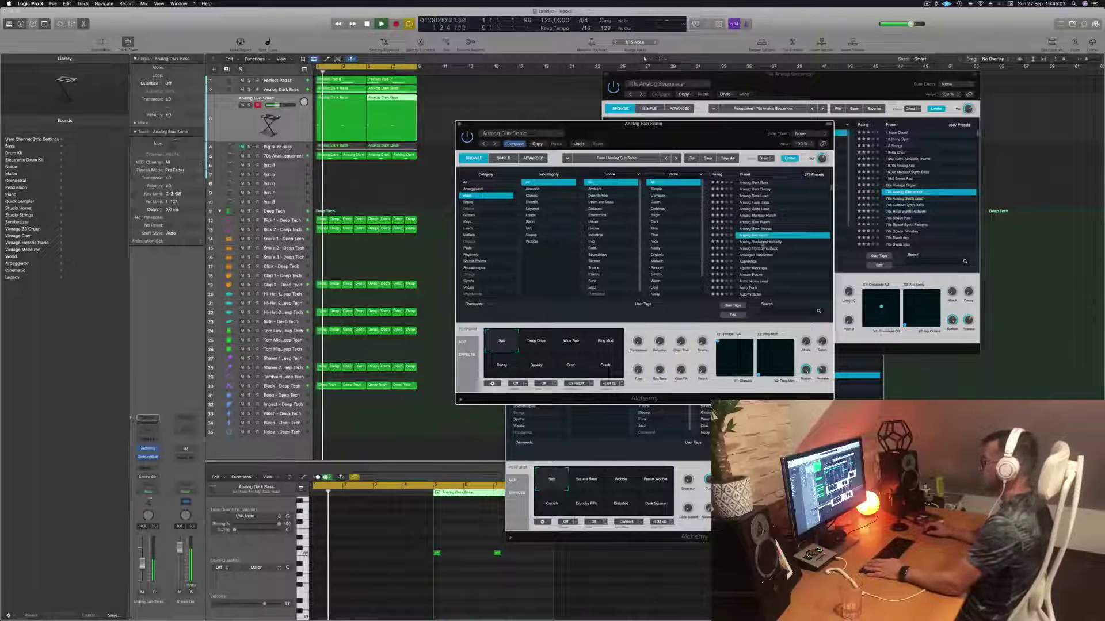
Audition the Analog Sustained Virtually, Analog Tight Sync Buzz, Analogue Happiness and Aquifer Blockage presets on the same part.
left_click(762, 243)
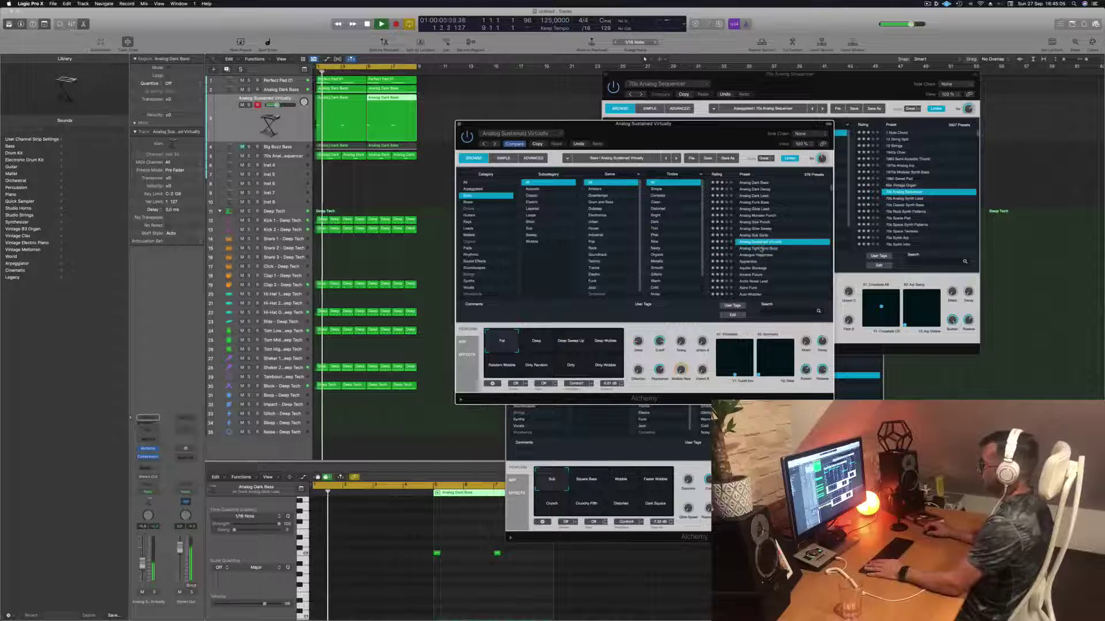
left_click(760, 249)
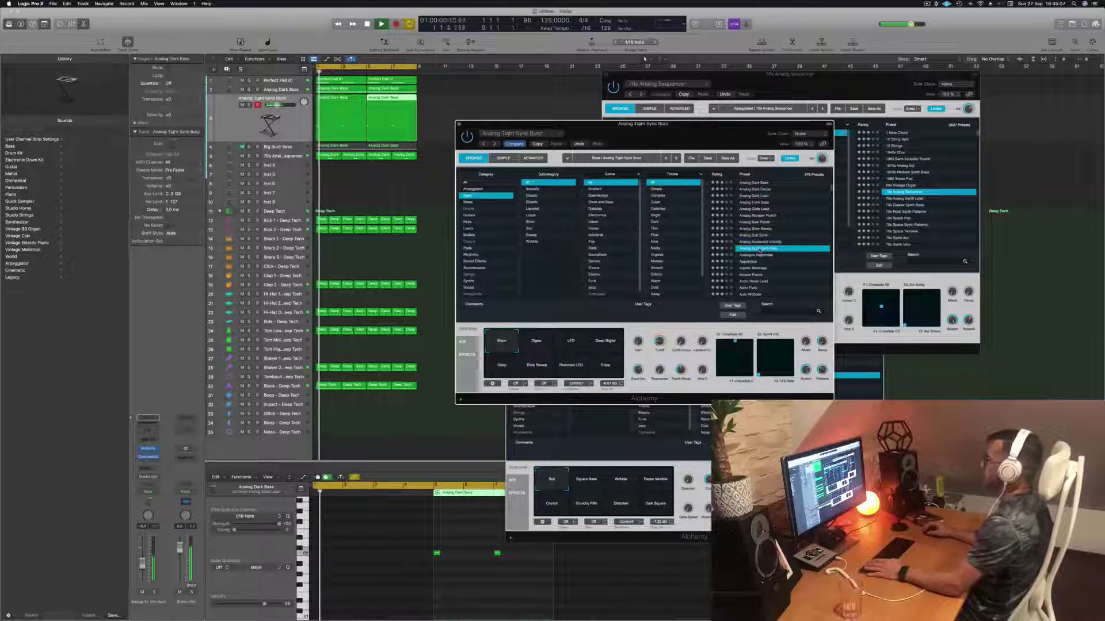
left_click(757, 255)
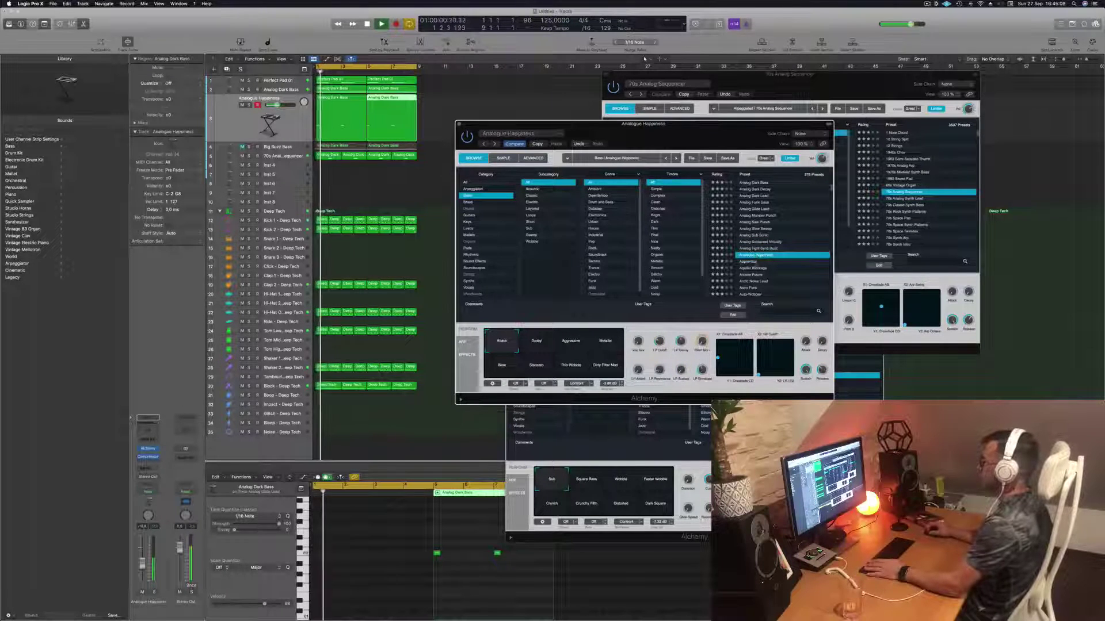
left_click(752, 268)
scroll(751, 268, "down", 3)
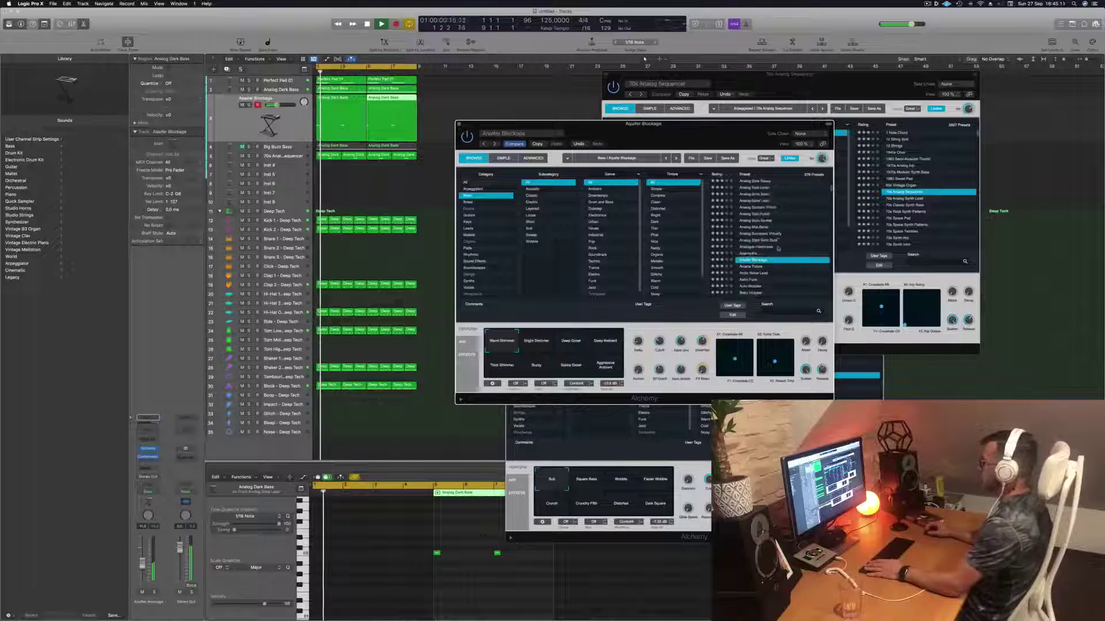
Audition the Baby Dropper, Bad Intentions and Ball Bass presets on the duplicated bass part, and load Battered Bass.
left_click(754, 255)
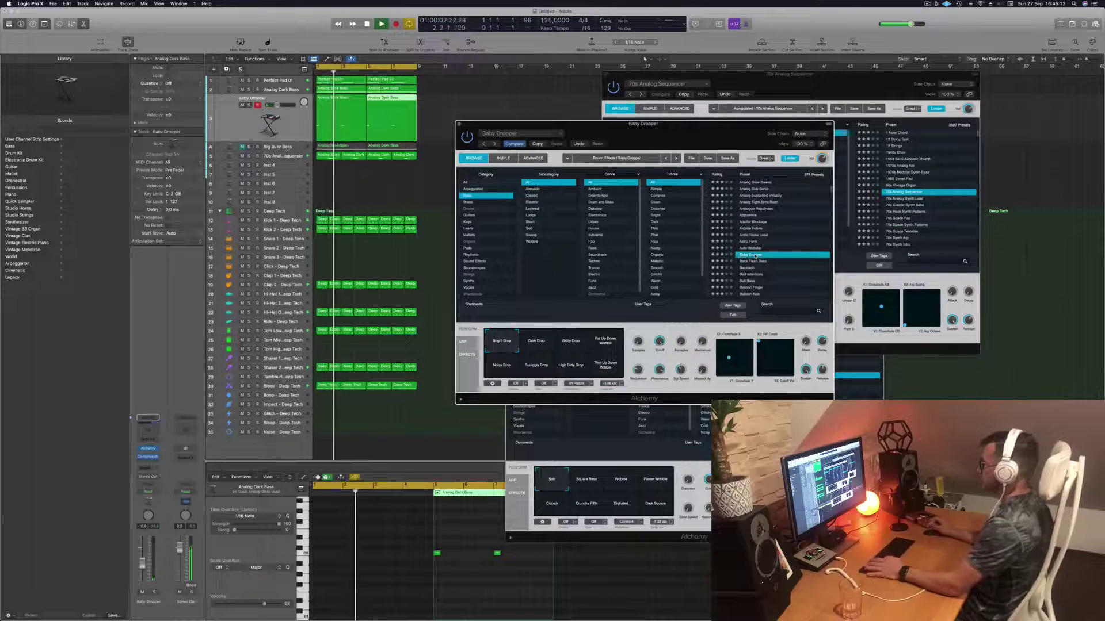
scroll(771, 242, "down", 2)
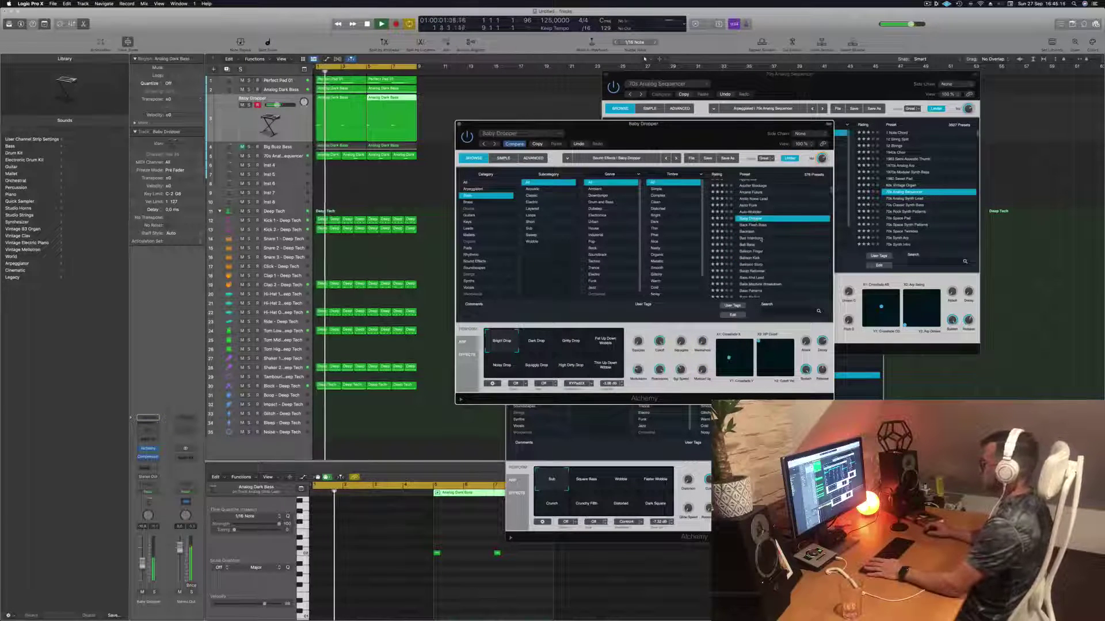
left_click(752, 239)
key("space")
scroll(781, 228, "down", 2)
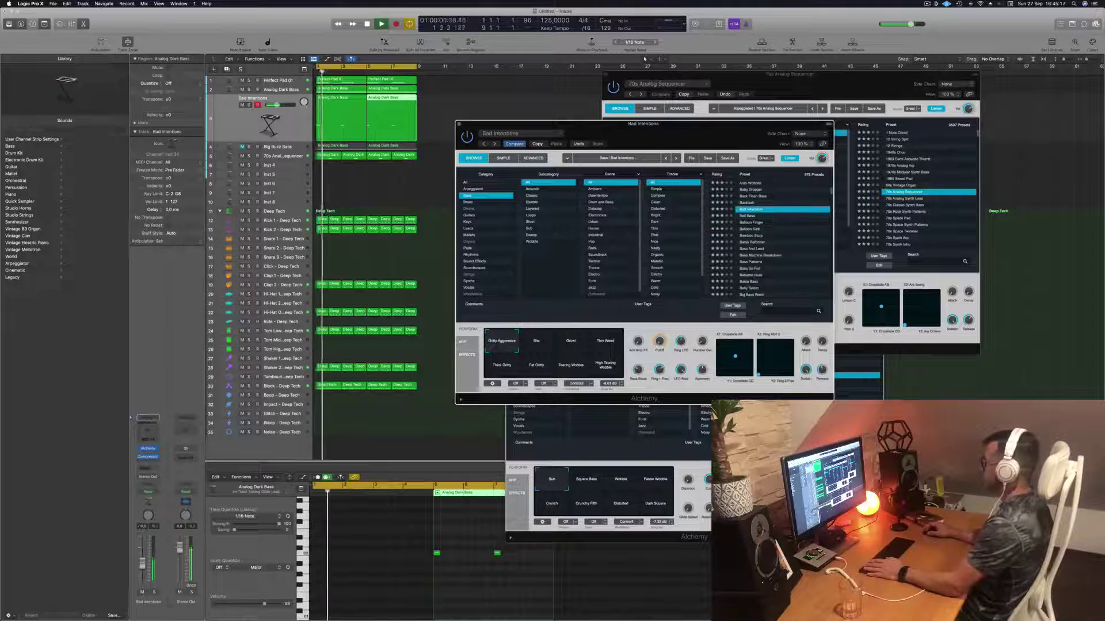
left_click(750, 216)
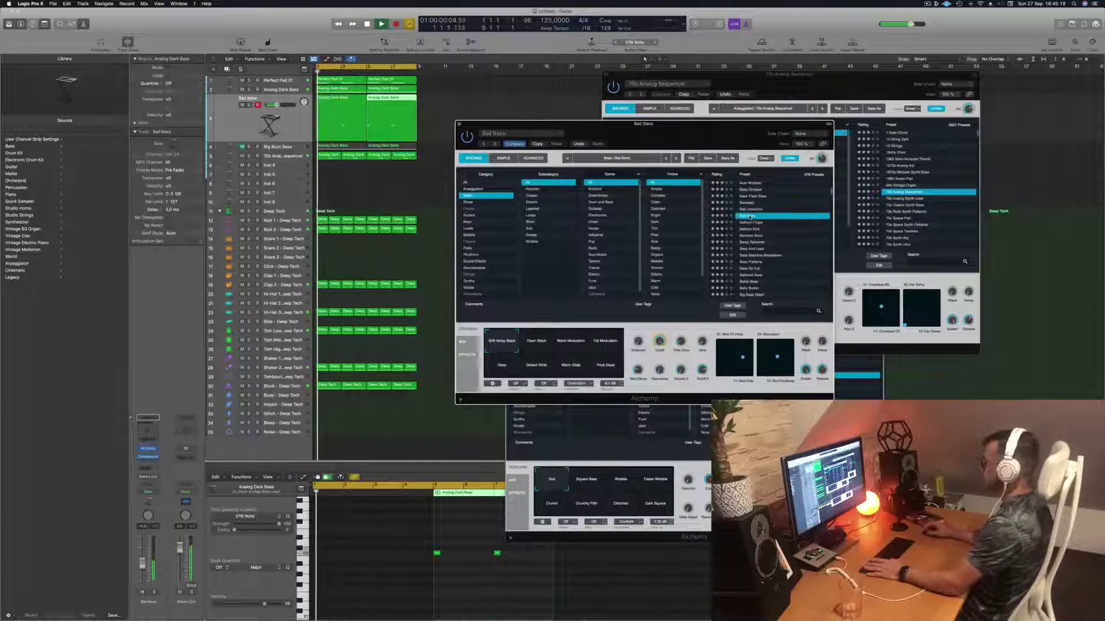
scroll(750, 219, "down", 3)
left_click(748, 230)
key("space")
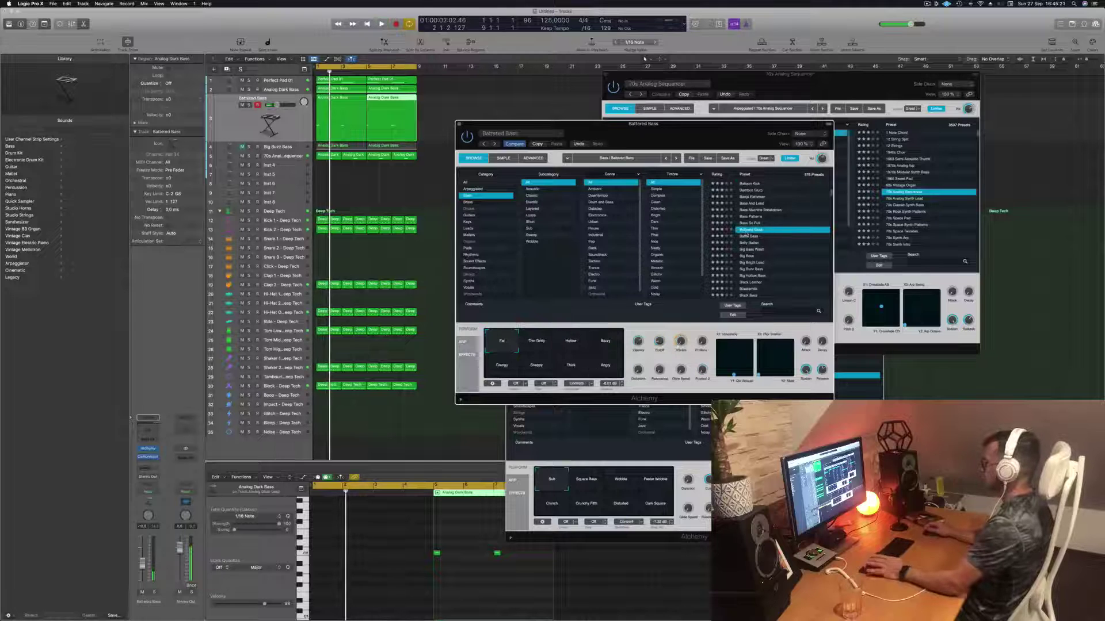
Load the Big Bright Lead preset on the duplicated bass track and audition its Focused, Hollow and Noise FX variations.
scroll(768, 233, "down", 3)
left_click(756, 227)
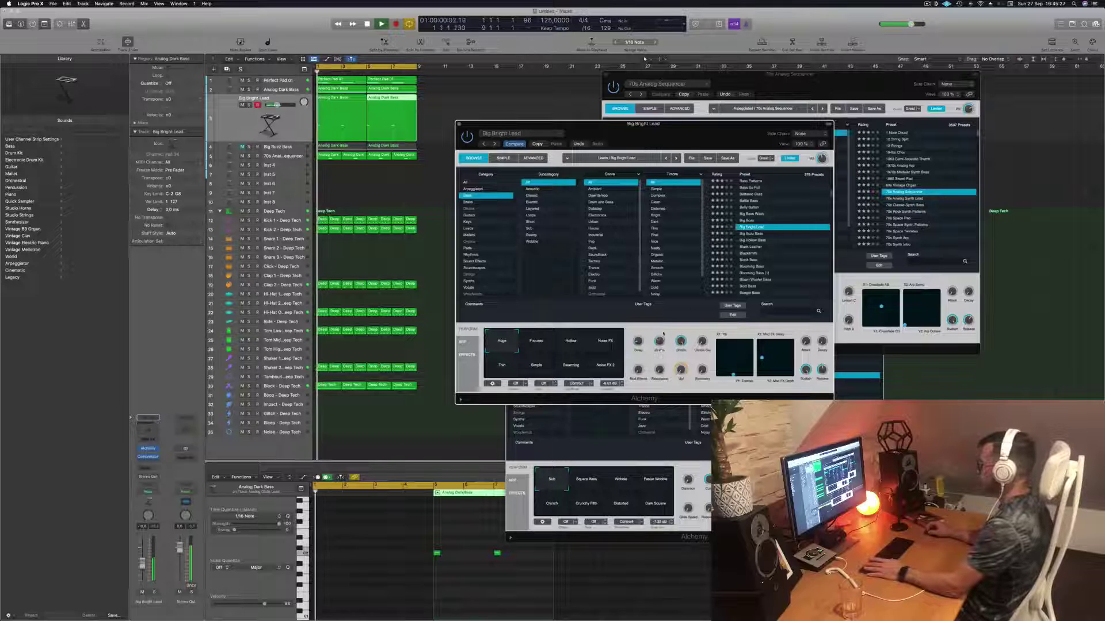
left_click(531, 343)
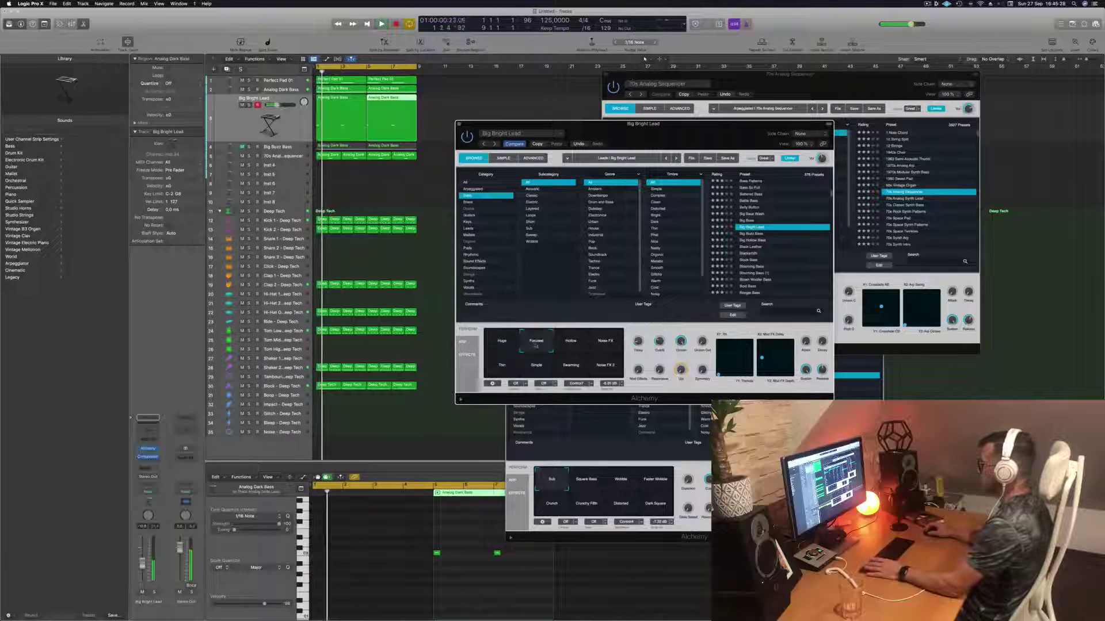
left_click(570, 344)
left_click(607, 345)
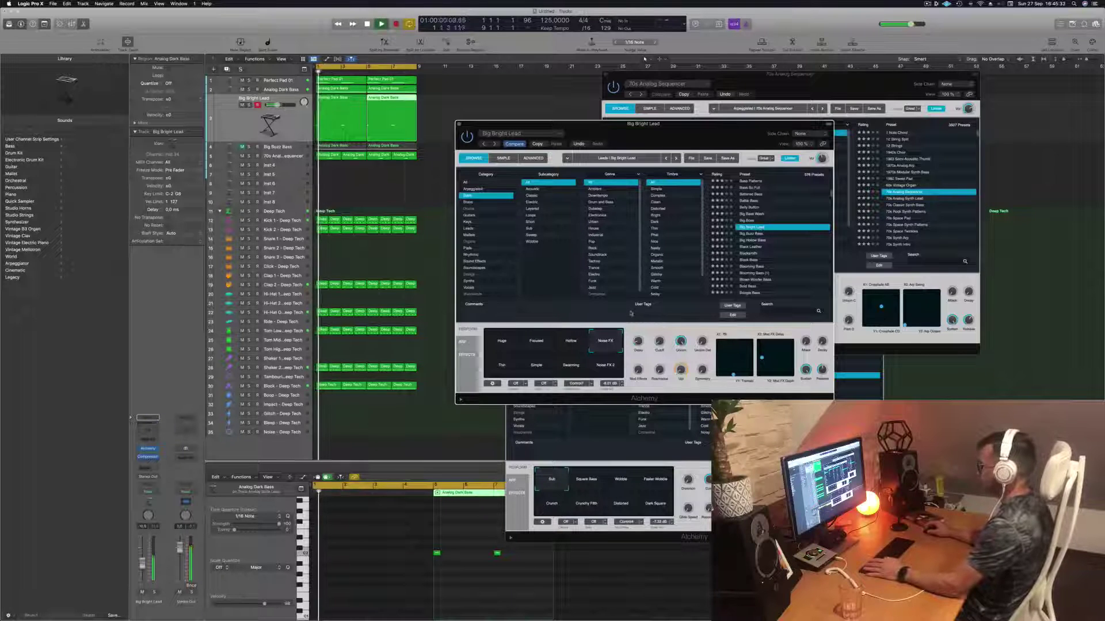
Audition the Thin, Simple, Swarming and Noise FX 2 variations of Big Bright Lead, then return to Noise FX.
left_click(493, 371)
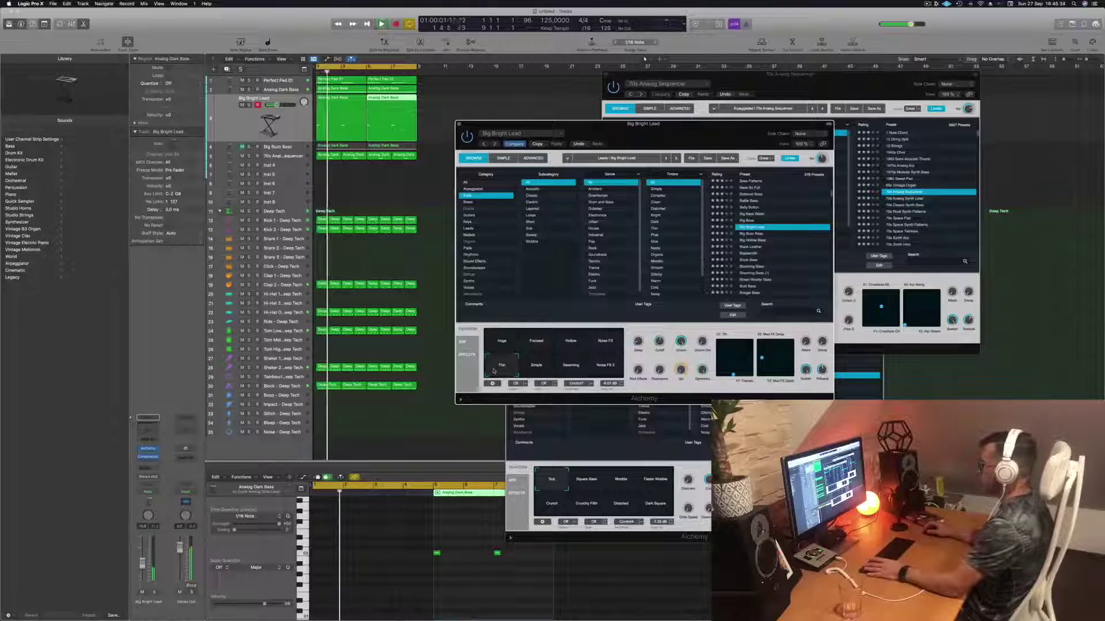
left_click(546, 373)
left_click(576, 371)
key("space")
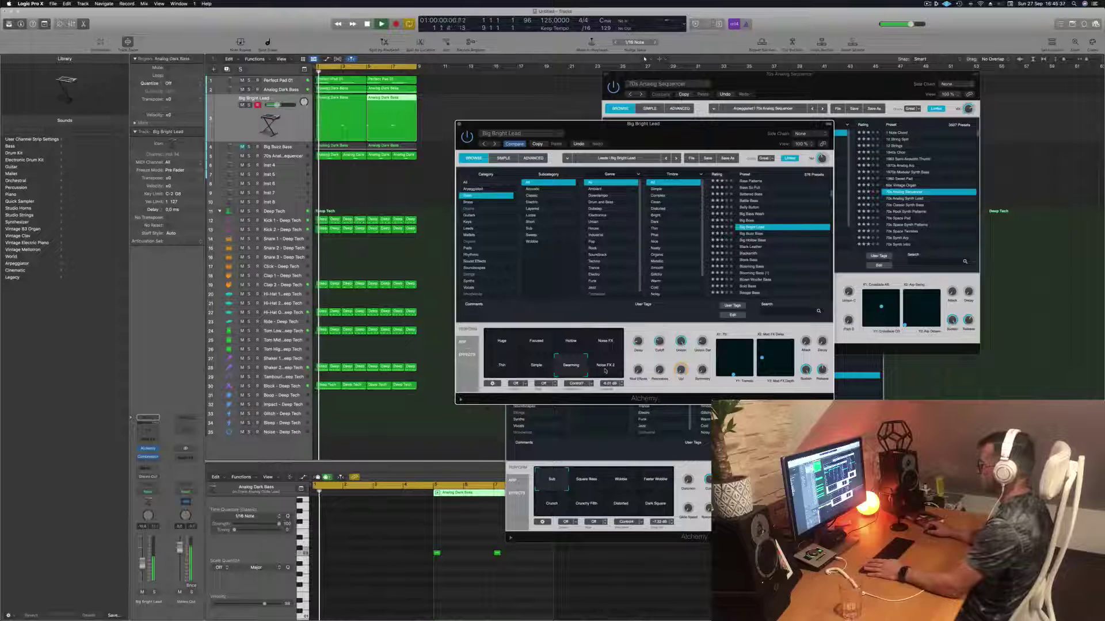
left_click(605, 371)
left_click(607, 343)
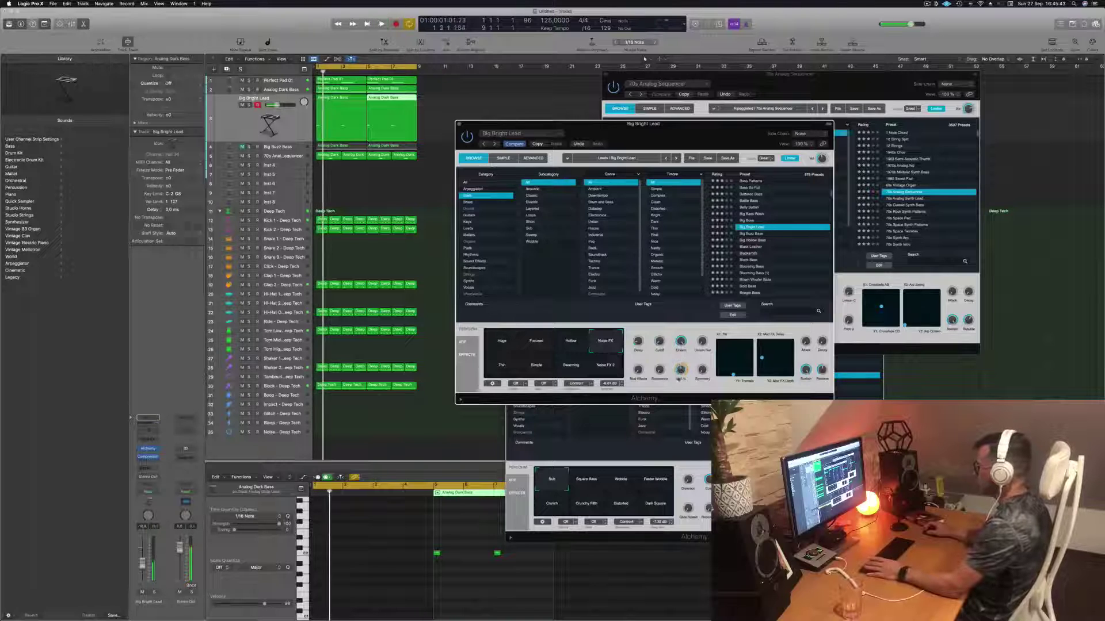
Play back the Noise FX variation and select both regions on the Big Bright Lead track.
key("space")
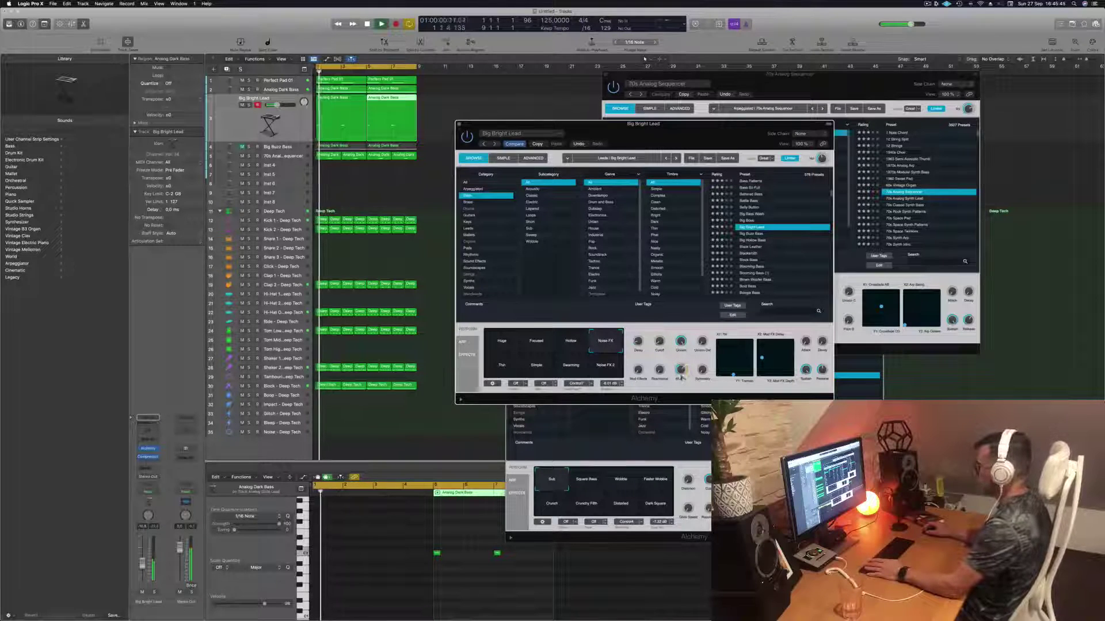
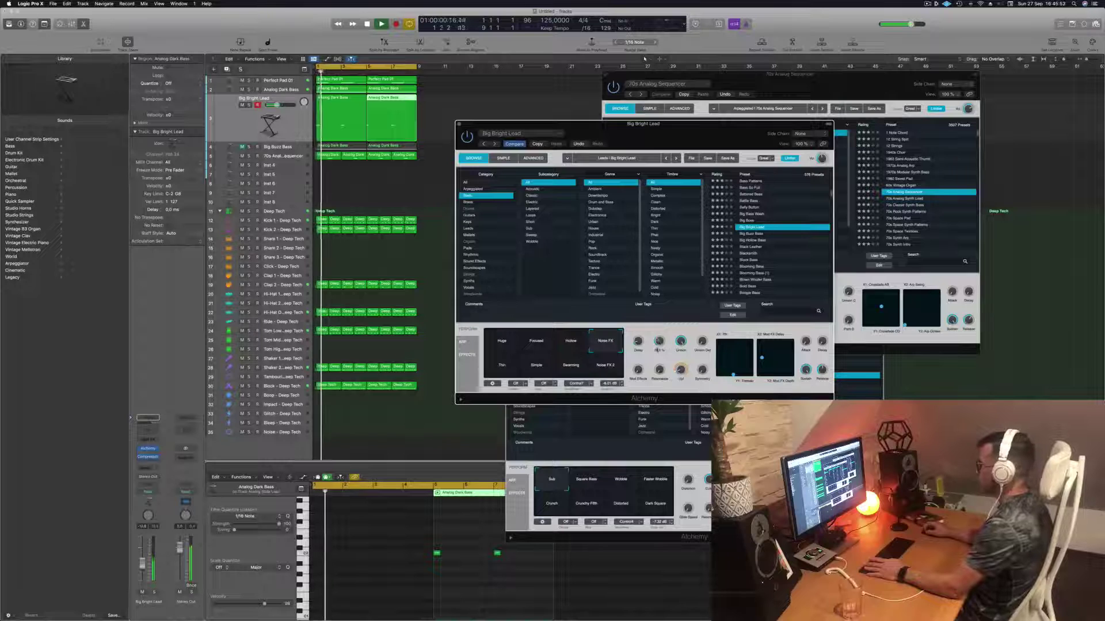
key("space")
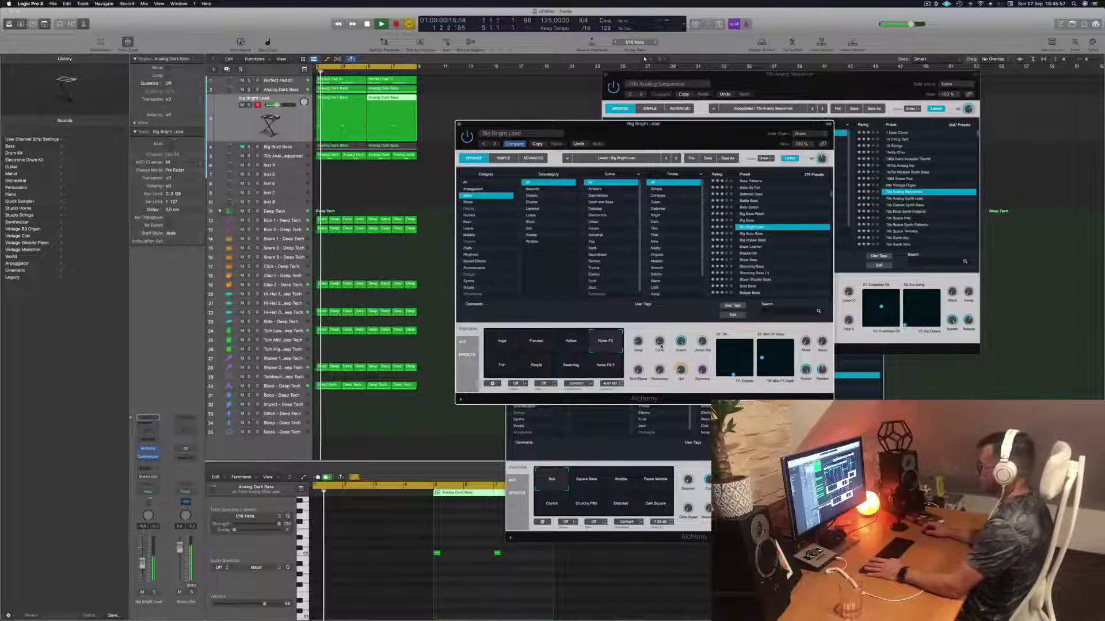
left_click(293, 124)
key("space")
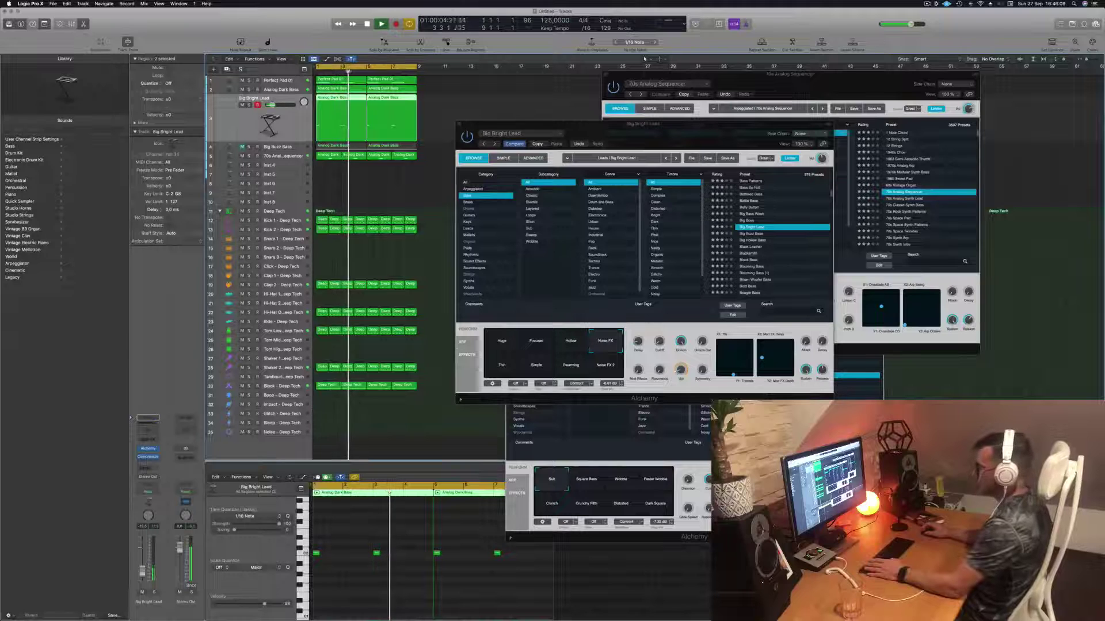
Compare the Noise FX 2, Swarming, Simple and Thin variations of Big Bright Lead during playback.
left_click(610, 372)
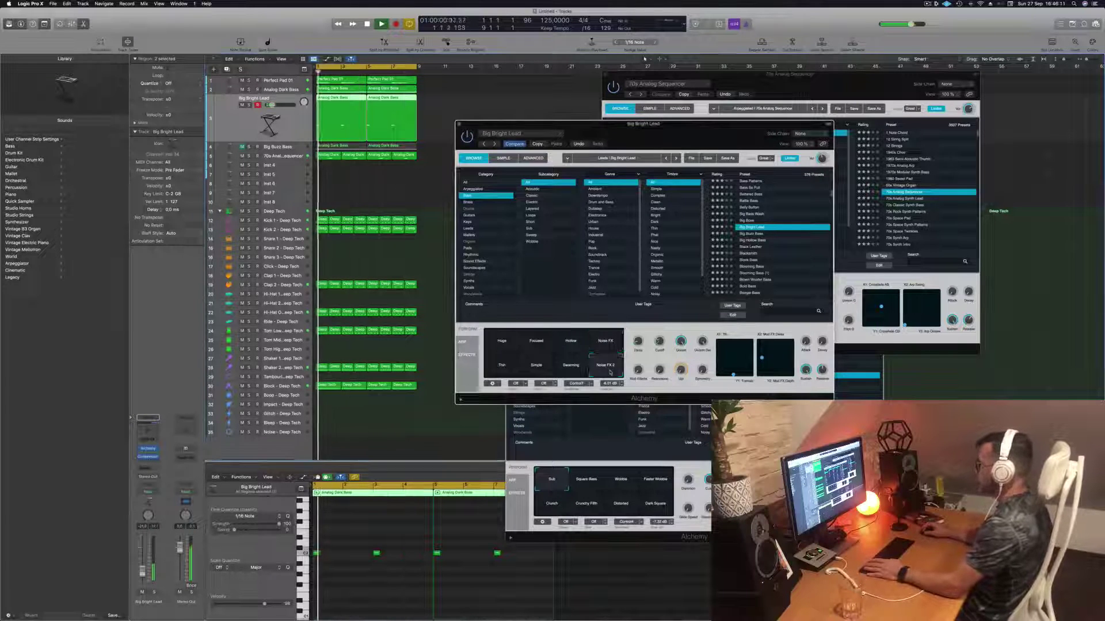
left_click(567, 371)
key("space")
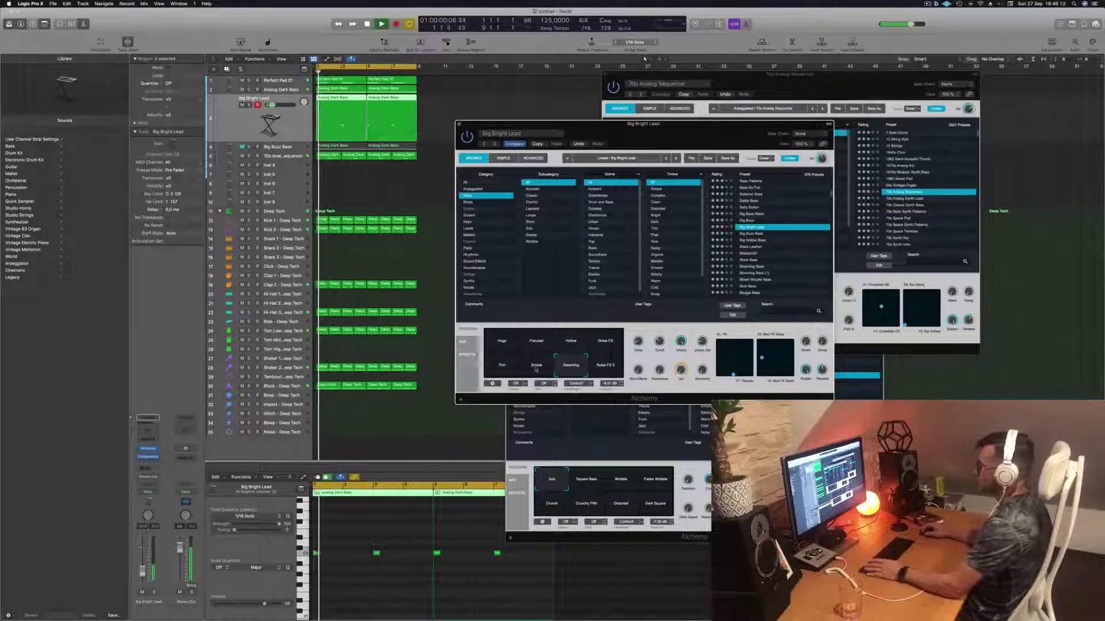
left_click(537, 370)
left_click(503, 367)
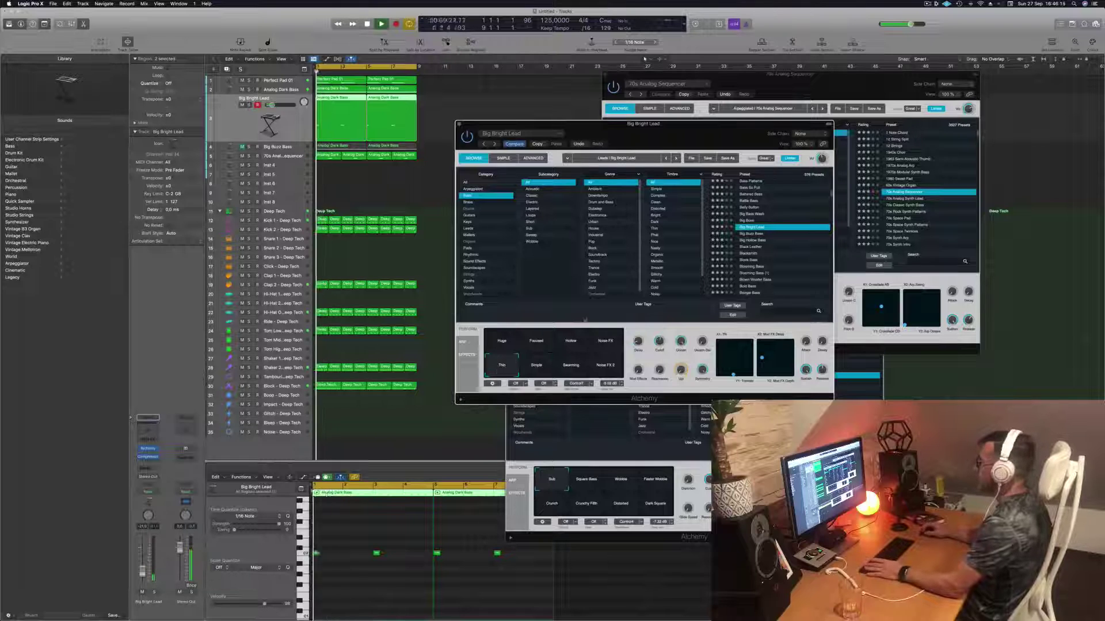
Audition the Black Leather, Blooming Bass, Blown Woofer Bass and Bold Bass presets on the duplicated bass part.
left_click(752, 247)
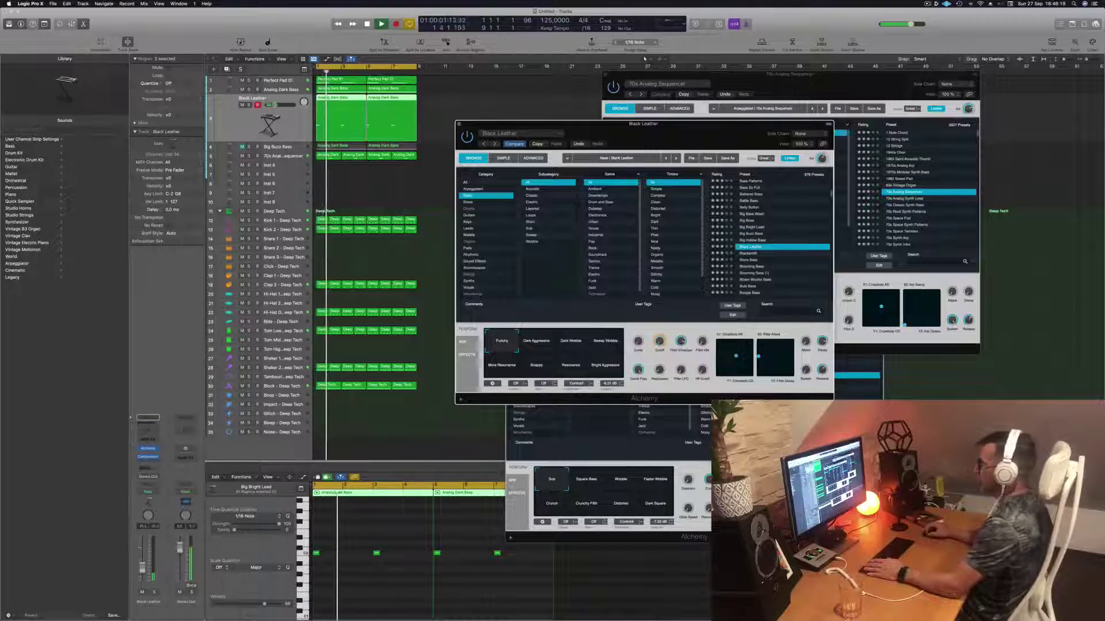
scroll(753, 256, "down", 3)
left_click(754, 248)
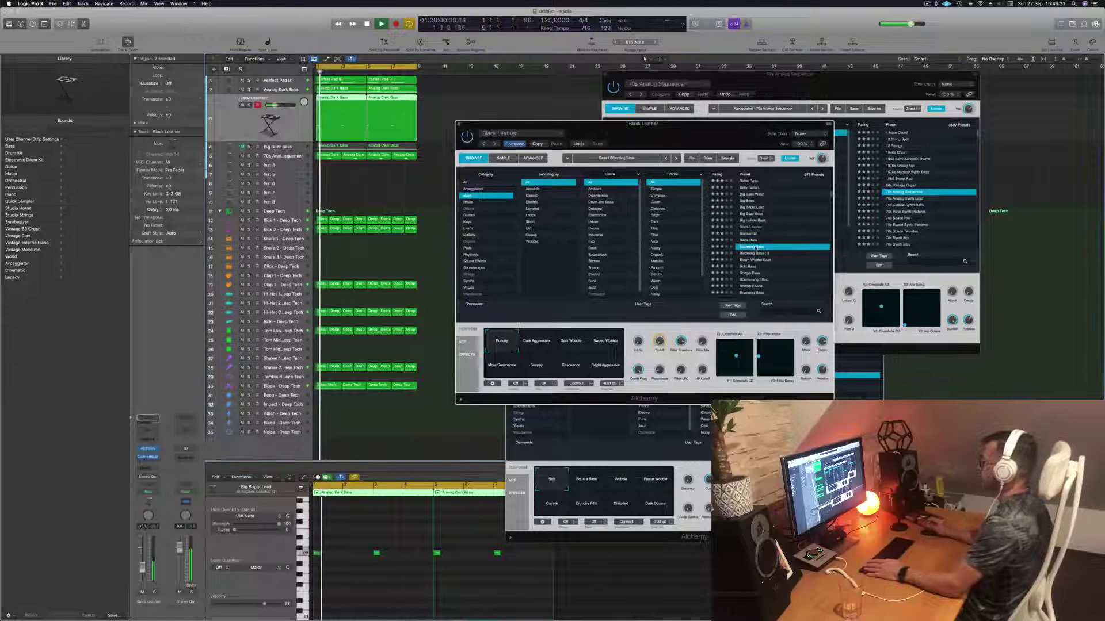
scroll(755, 245, "down", 2)
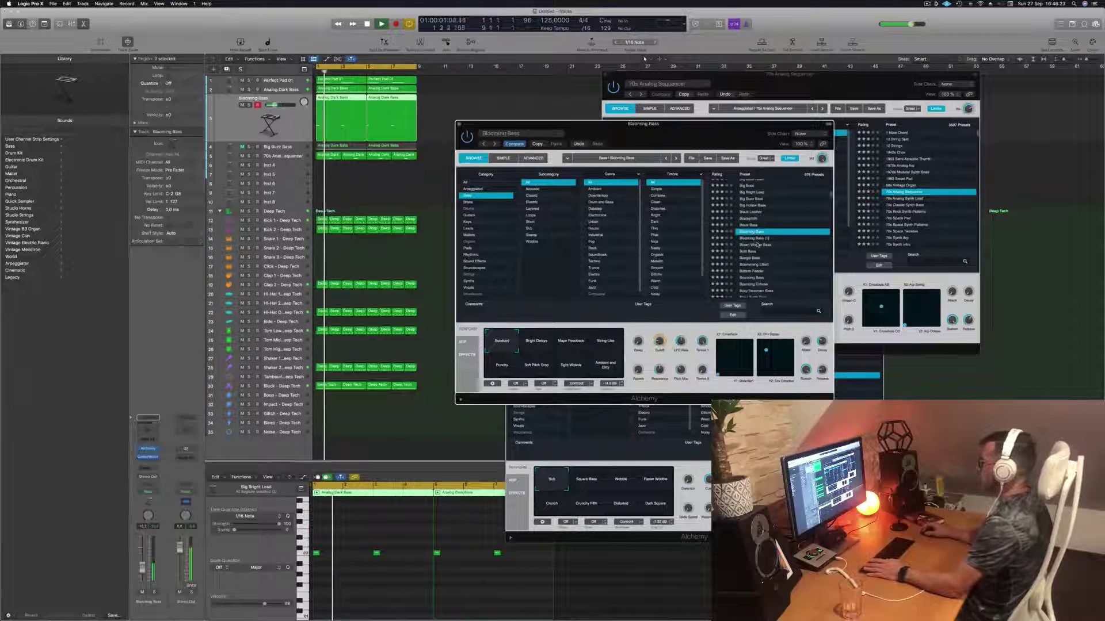
left_click(755, 245)
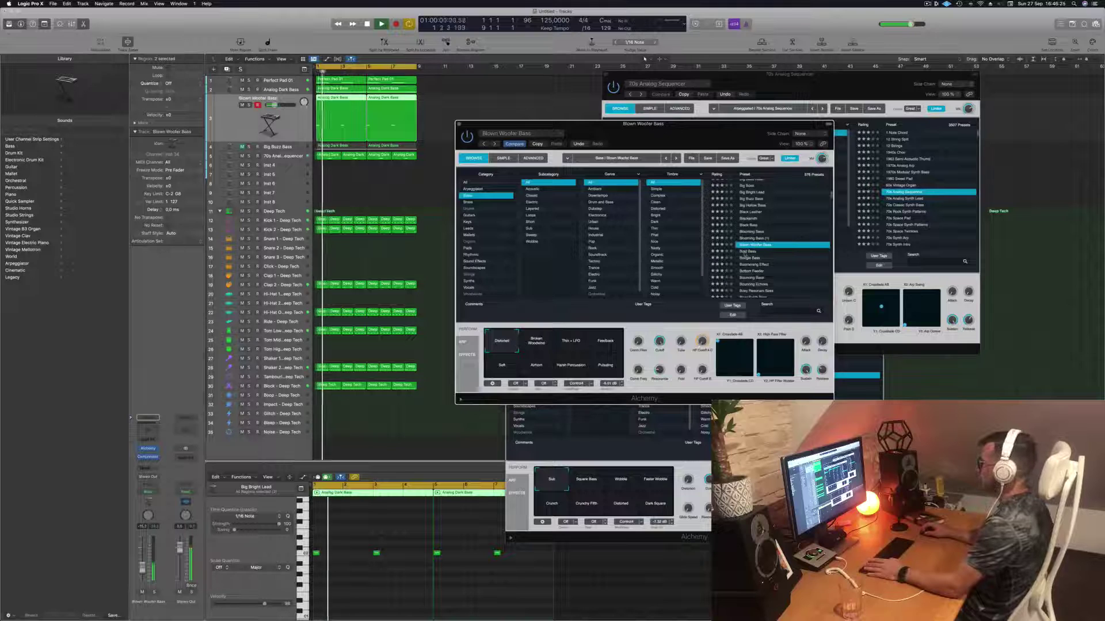
left_click(746, 252)
key("space")
scroll(767, 257, "down", 2)
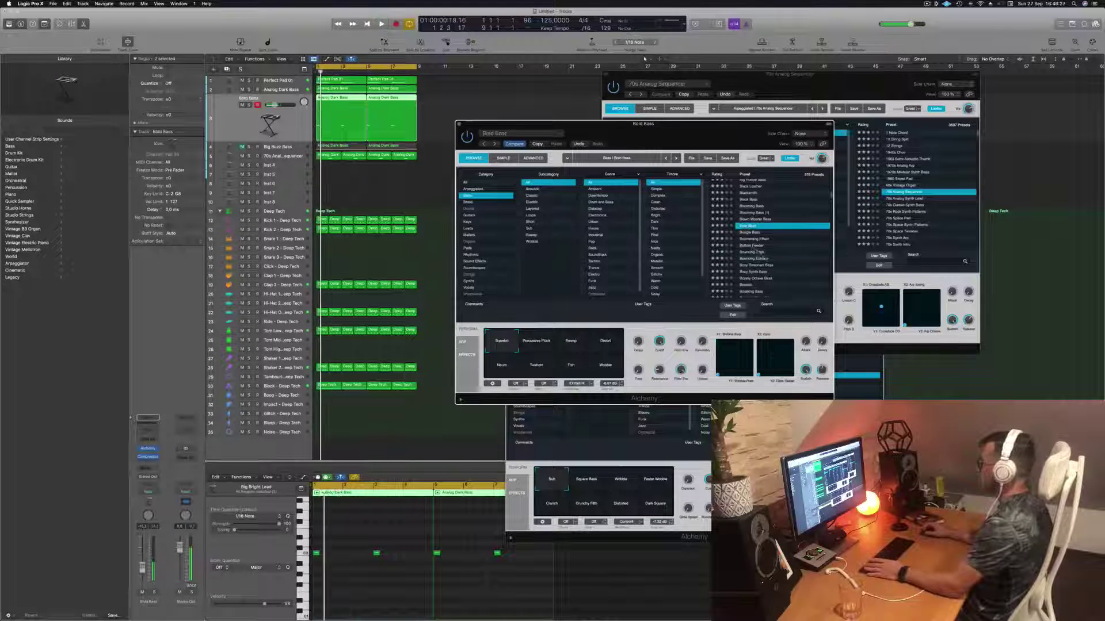
Audition the Bottom Feeder and Bouncing Echoes presets on the same bass part.
left_click(752, 246)
scroll(784, 257, "down", 2)
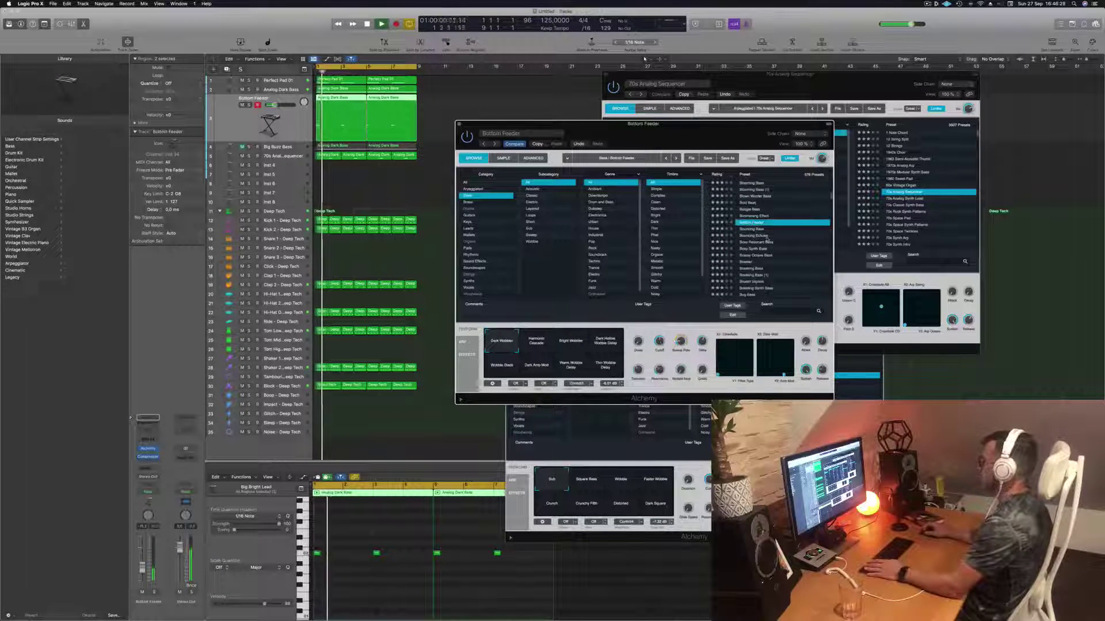
left_click(768, 237)
key("space")
scroll(789, 231, "down", 2)
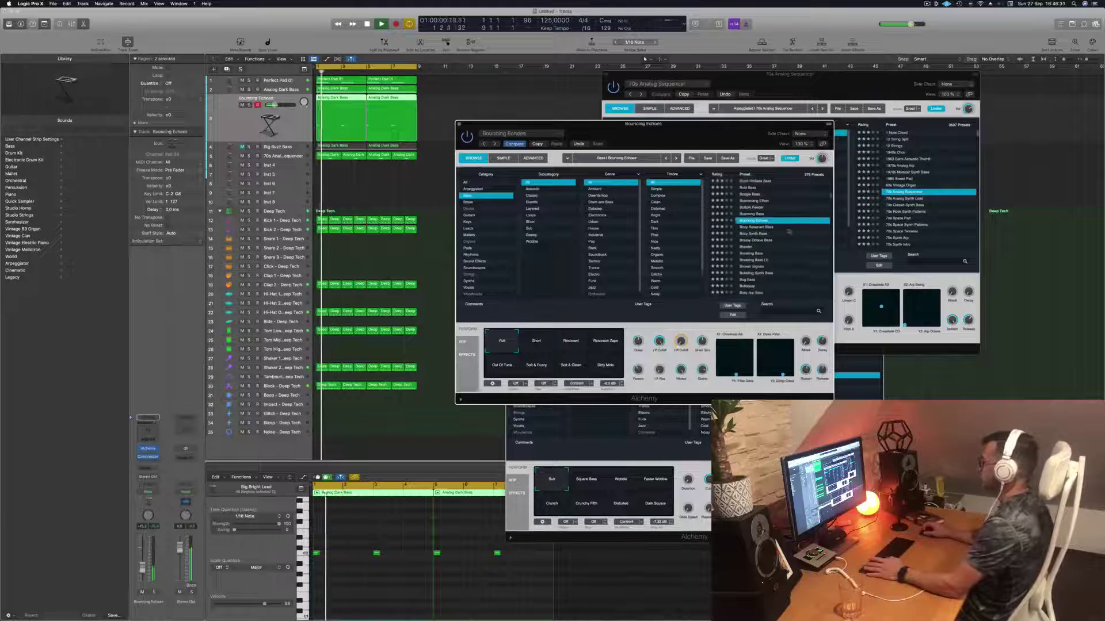
Duplicate all notes of both bass regions so that a copy on the same pitch follows directly after each note.
left_click(348, 593)
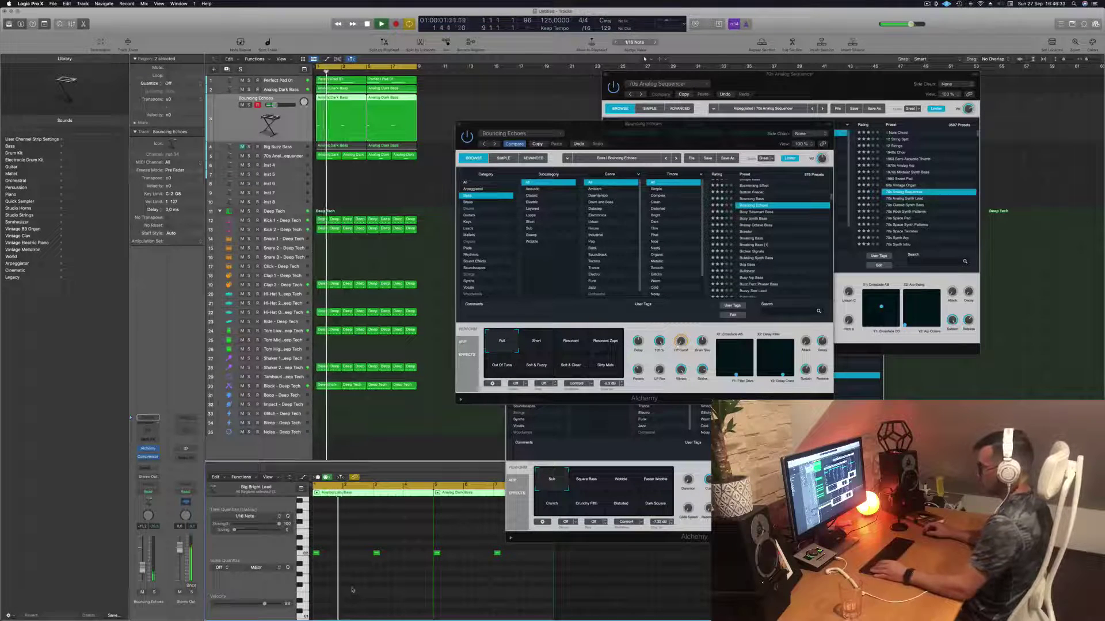
key("super+Right")
key("super+Right")
key("super+Right")
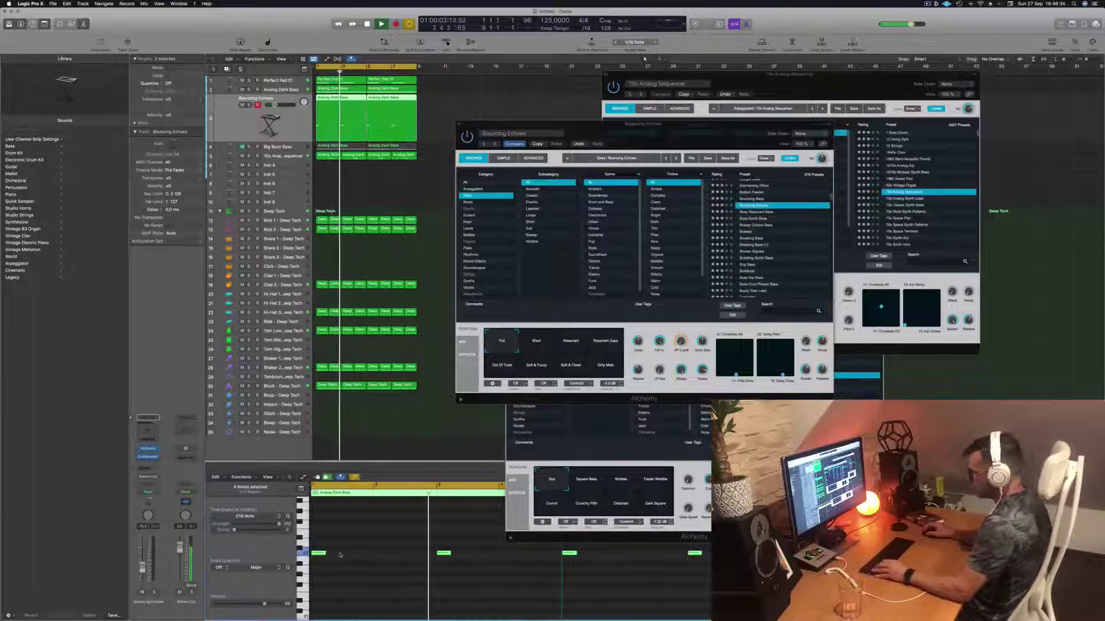
left_click_drag(321, 554, 329, 556)
key("space")
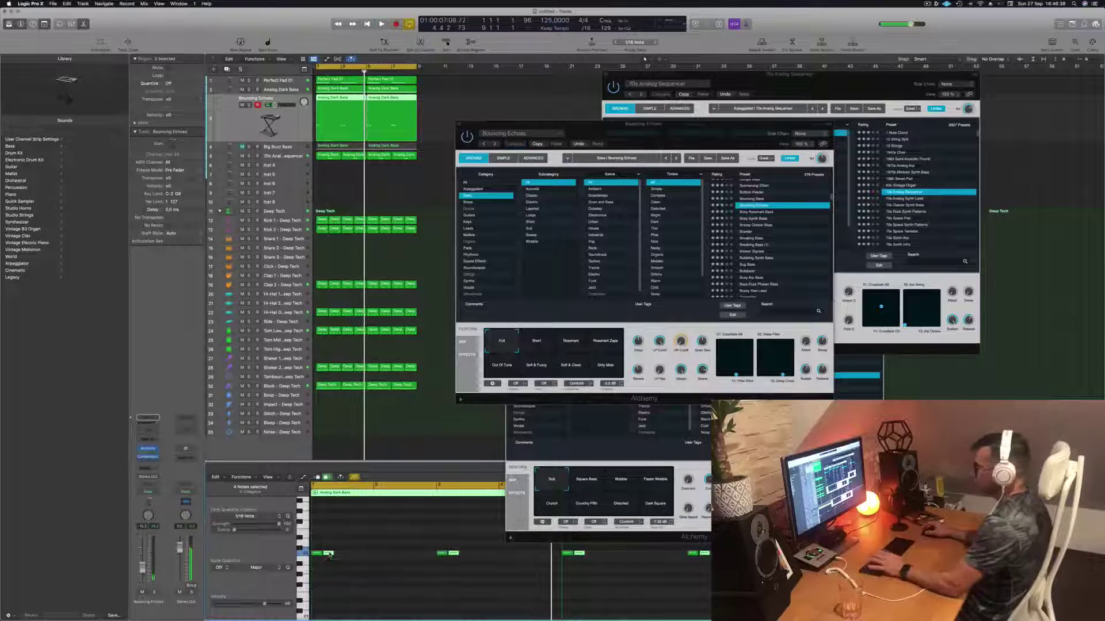
key("space")
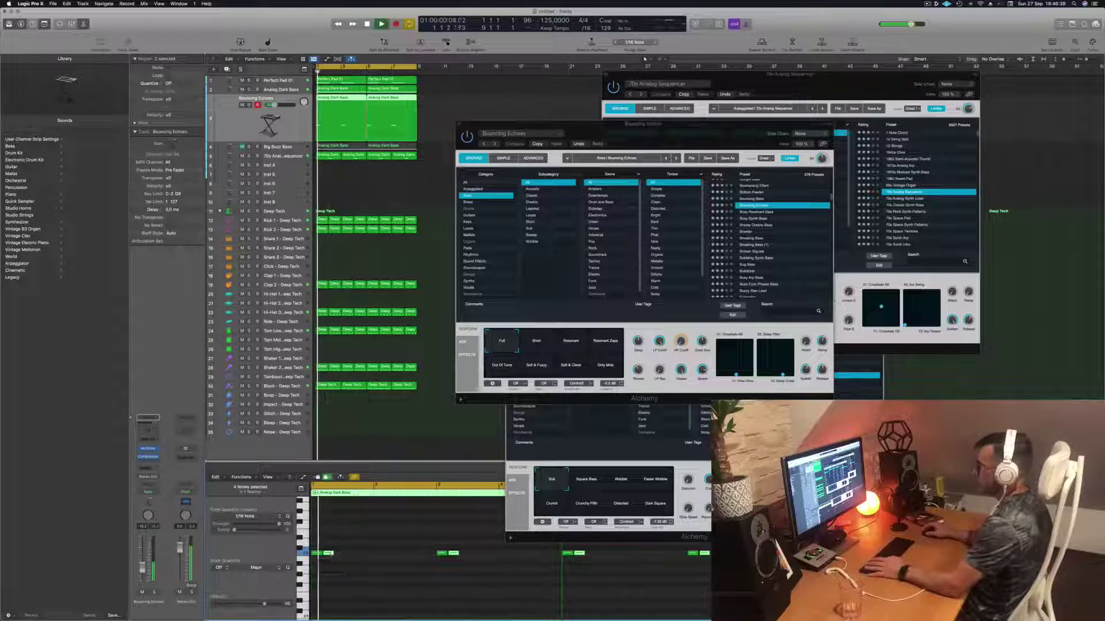
Audition the presets from Brassy Octave Bass through Breaking Bass, plus Busy Arp Bass, with the doubled notes.
left_click(761, 224)
left_click(754, 232)
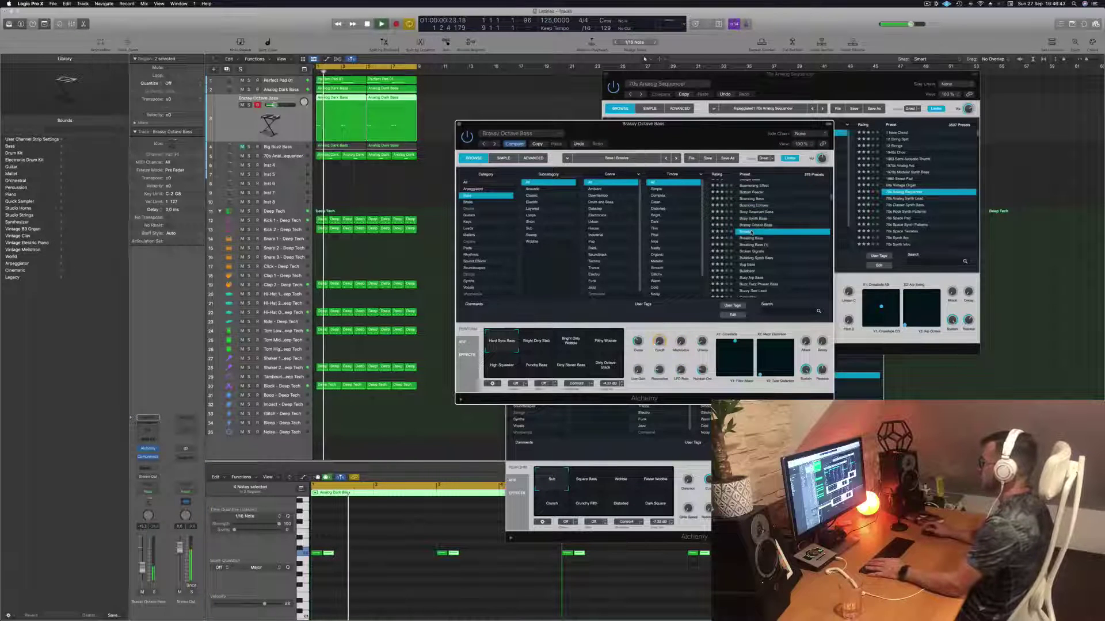
left_click(755, 238)
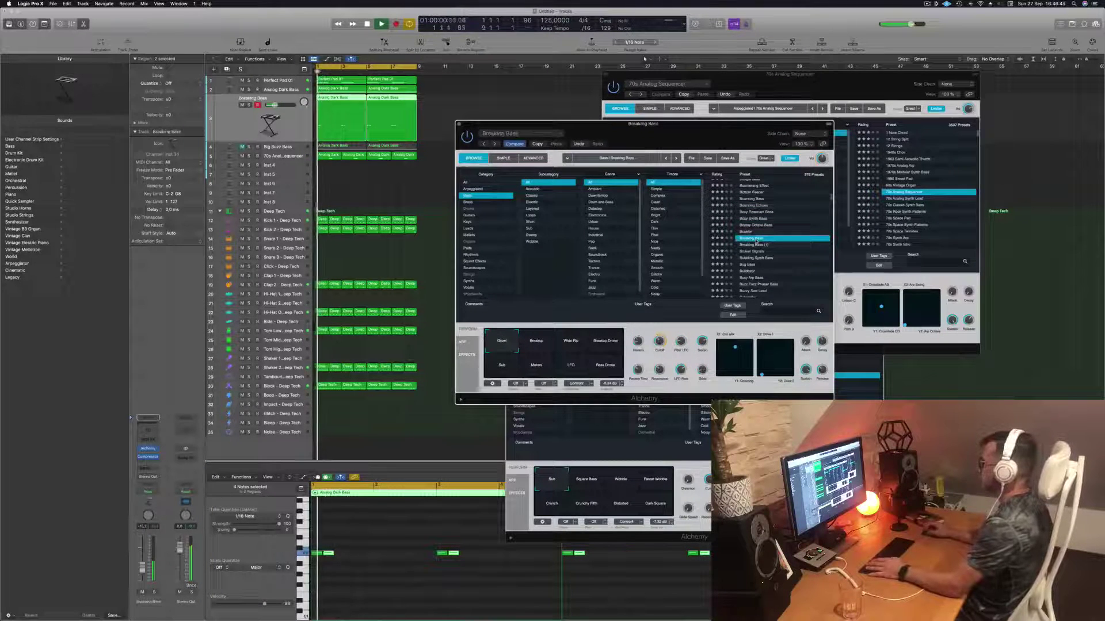
scroll(755, 240, "down", 3)
left_click(755, 240)
scroll(759, 239, "up", 2)
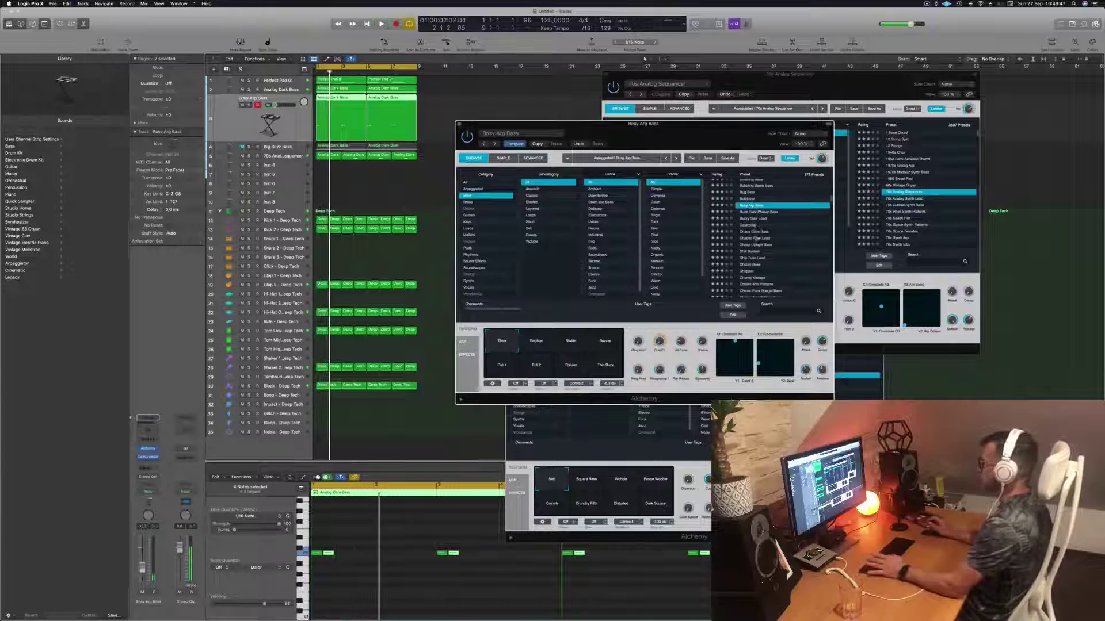
scroll(761, 239, "down", 2)
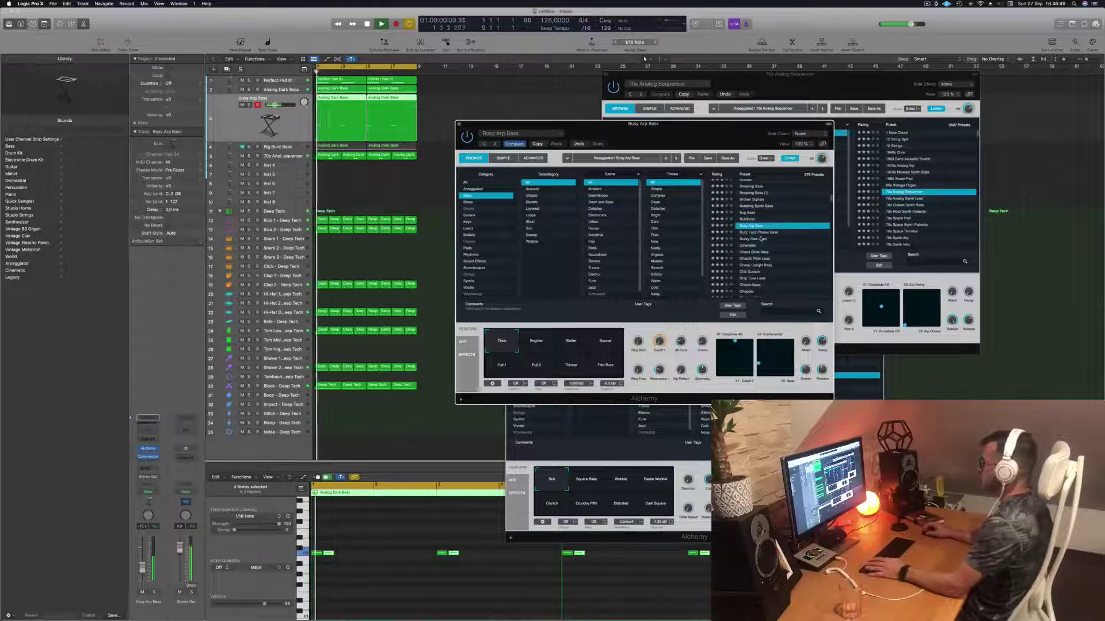
Audition the Buzzy Saw Lead, Chaos Glide Bass and Chill Sustain presets on the duplicated bass part.
left_click(752, 239)
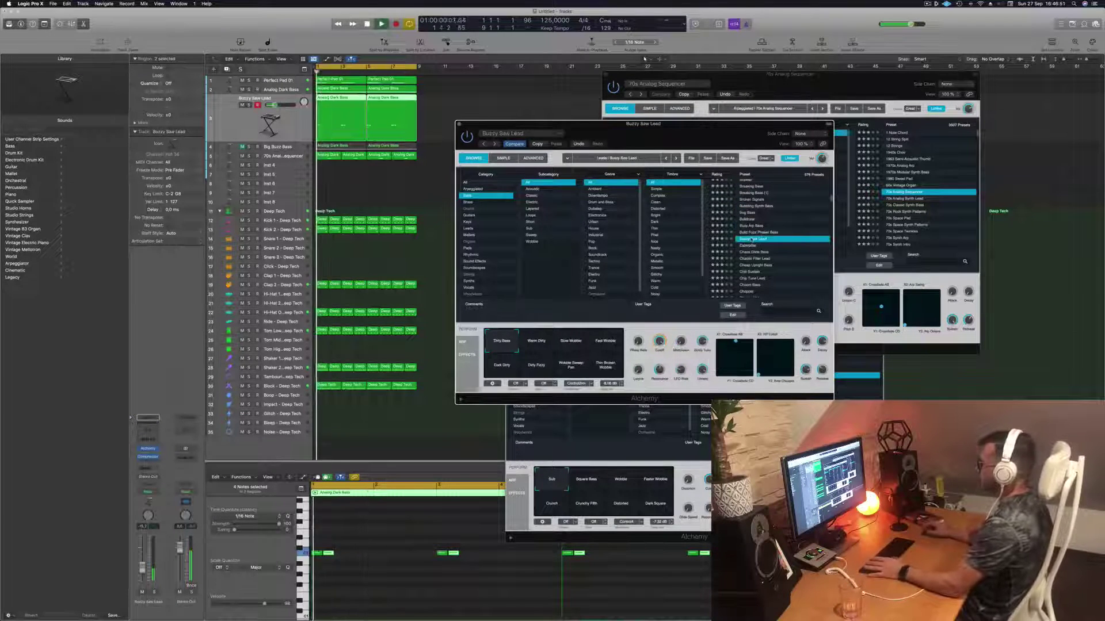
scroll(774, 239, "down", 2)
left_click(764, 229)
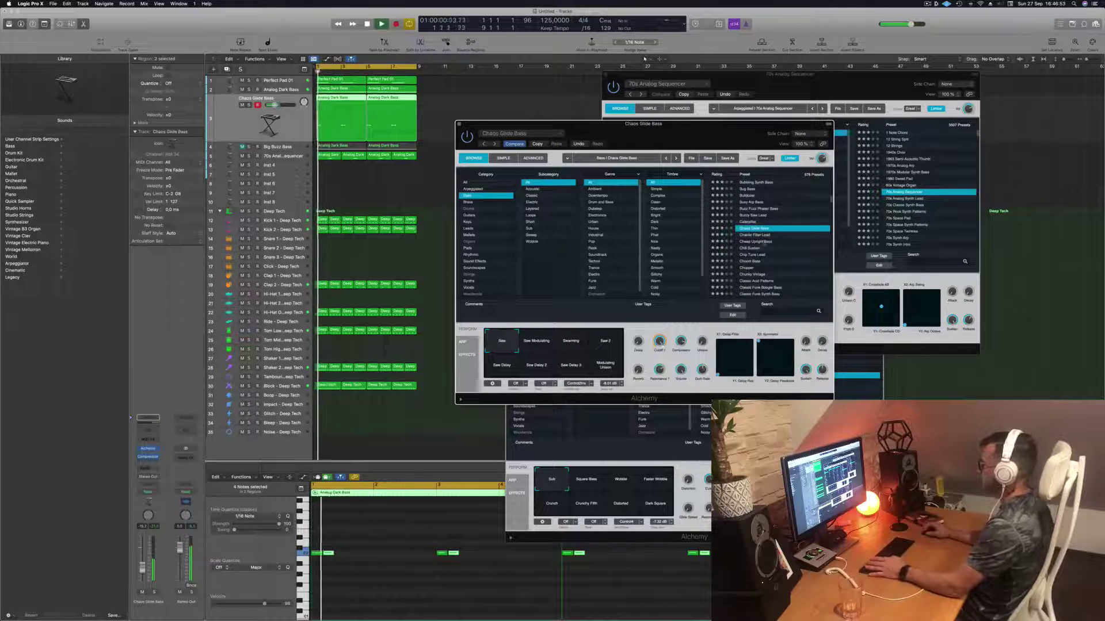
scroll(765, 230, "down", 2)
left_click(752, 233)
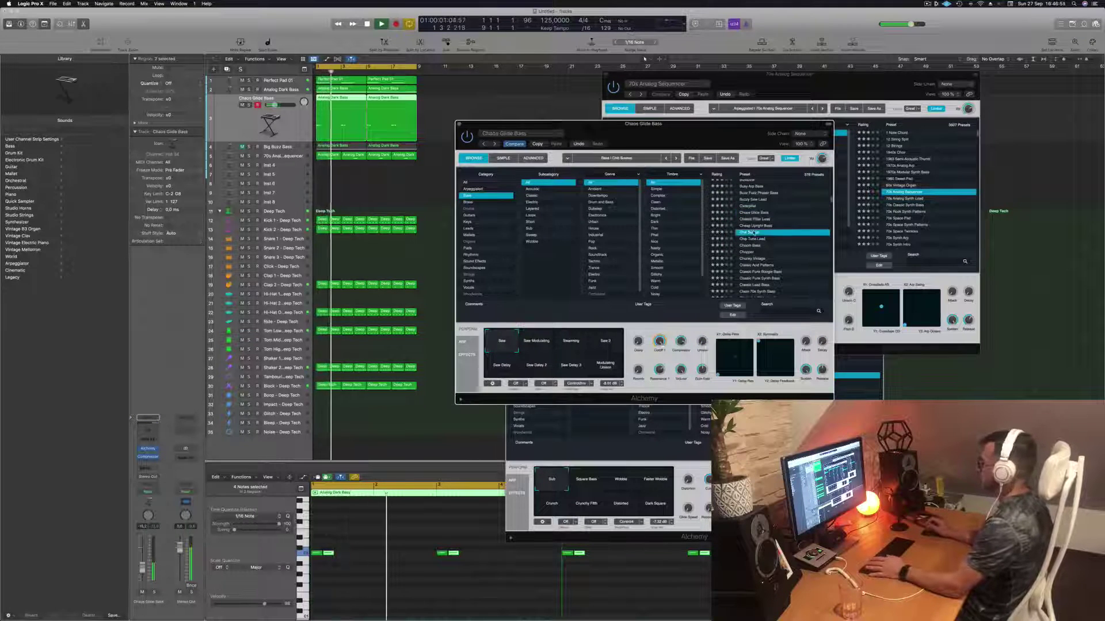
Audition the Chunky Vintage and Classic Funk Synth Bass presets, and load Club Bass.
scroll(762, 234, "down", 2)
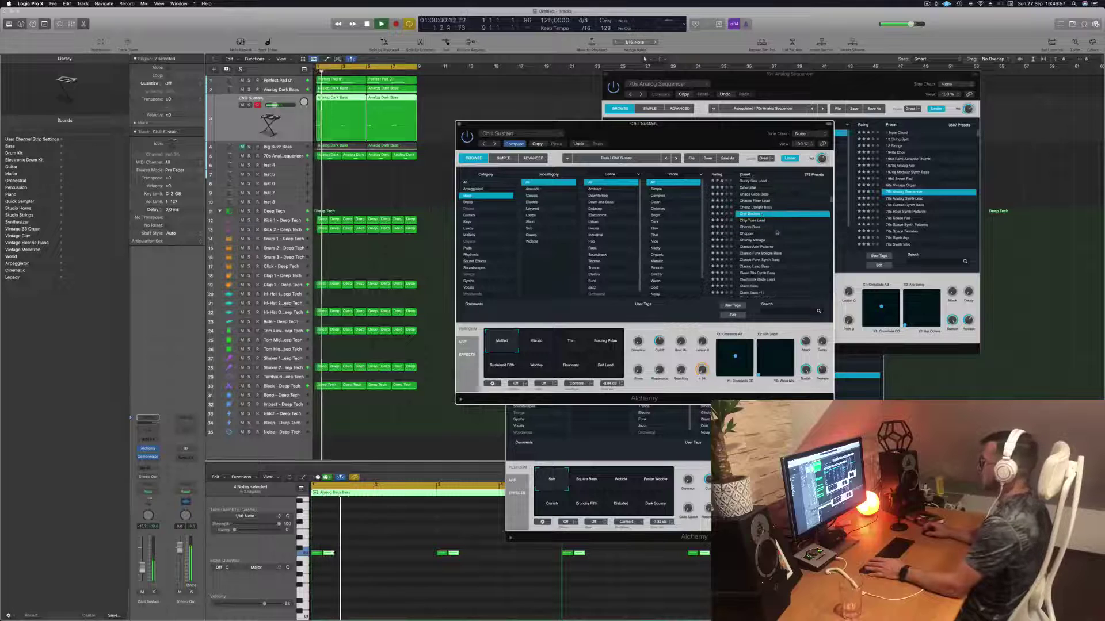
left_click(758, 232)
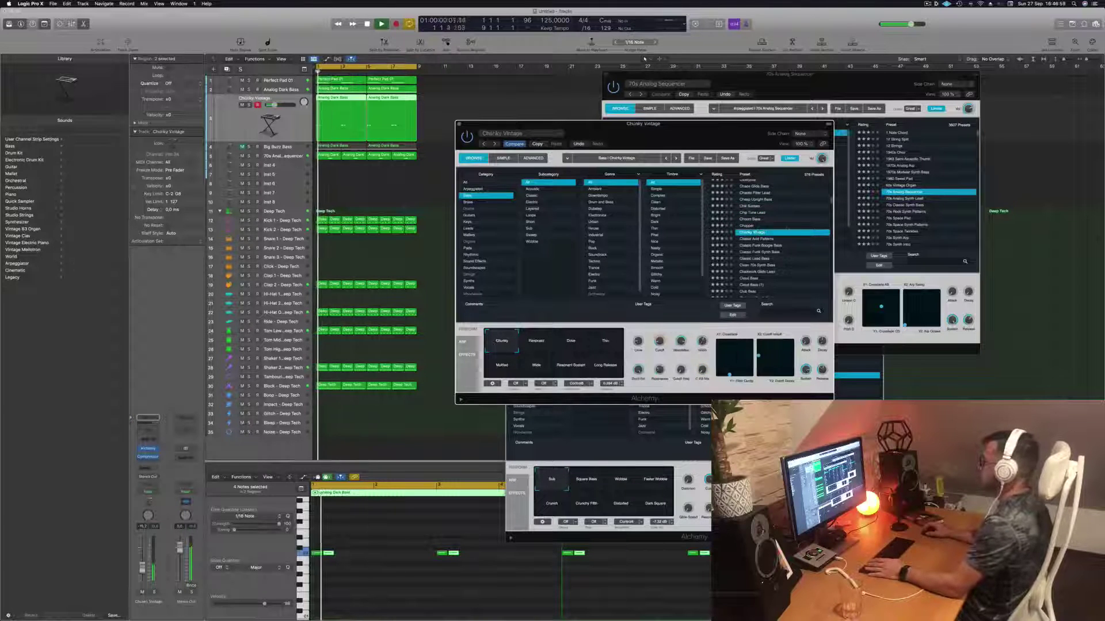
scroll(759, 233, "down", 2)
left_click(765, 229)
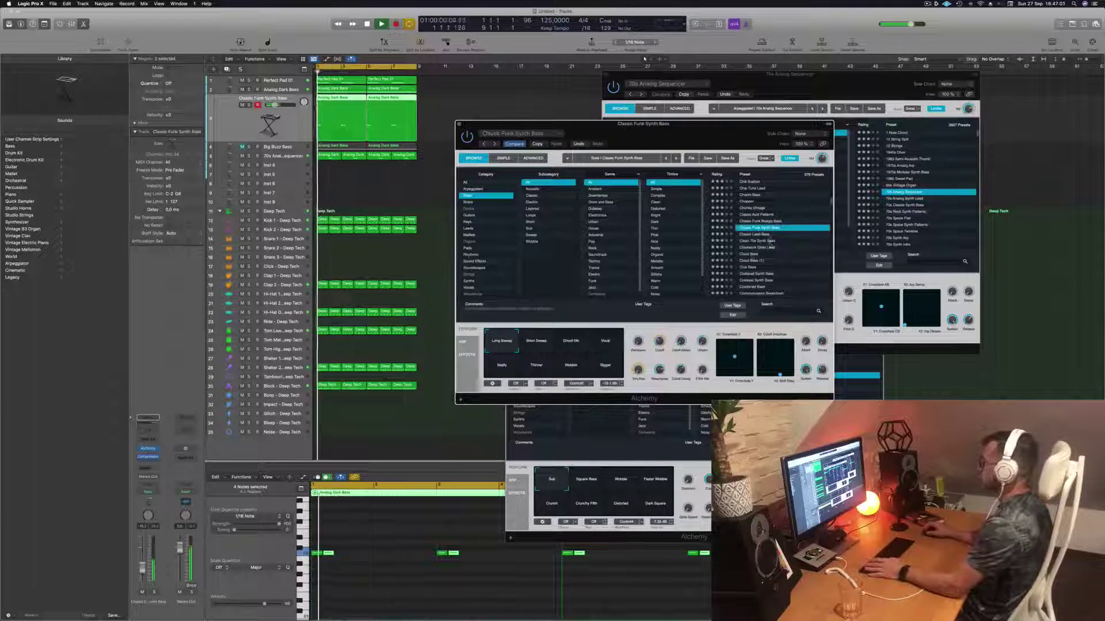
left_click(749, 267)
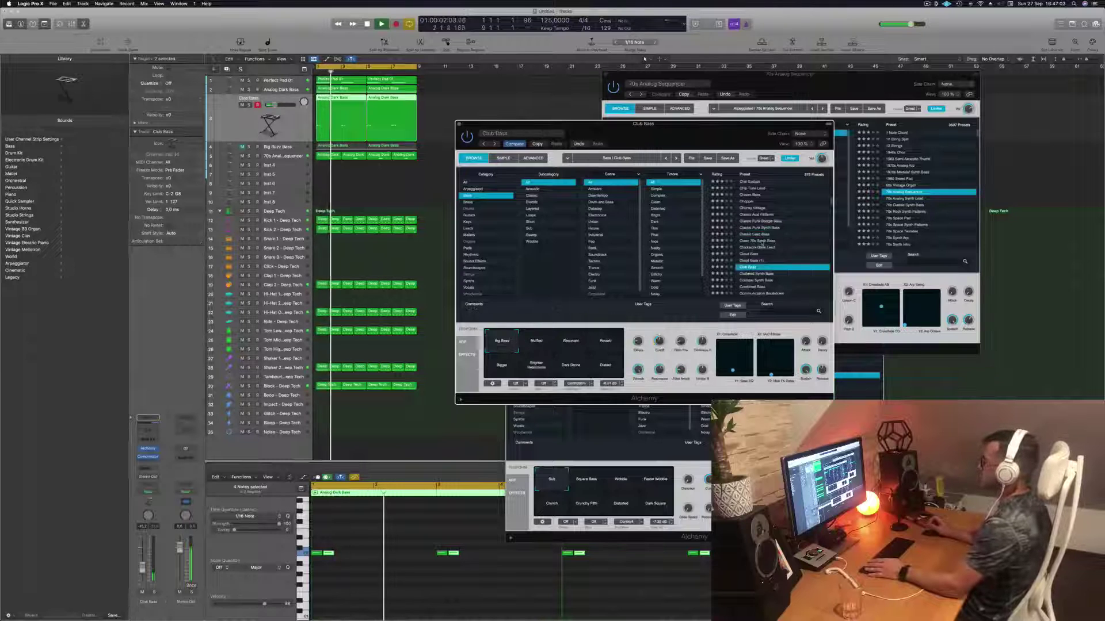
Audition Club Bass, Concussion Bass, Corrosion and Dark And Deep Bass on the duplicated bass part.
key("space")
scroll(765, 244, "down", 2)
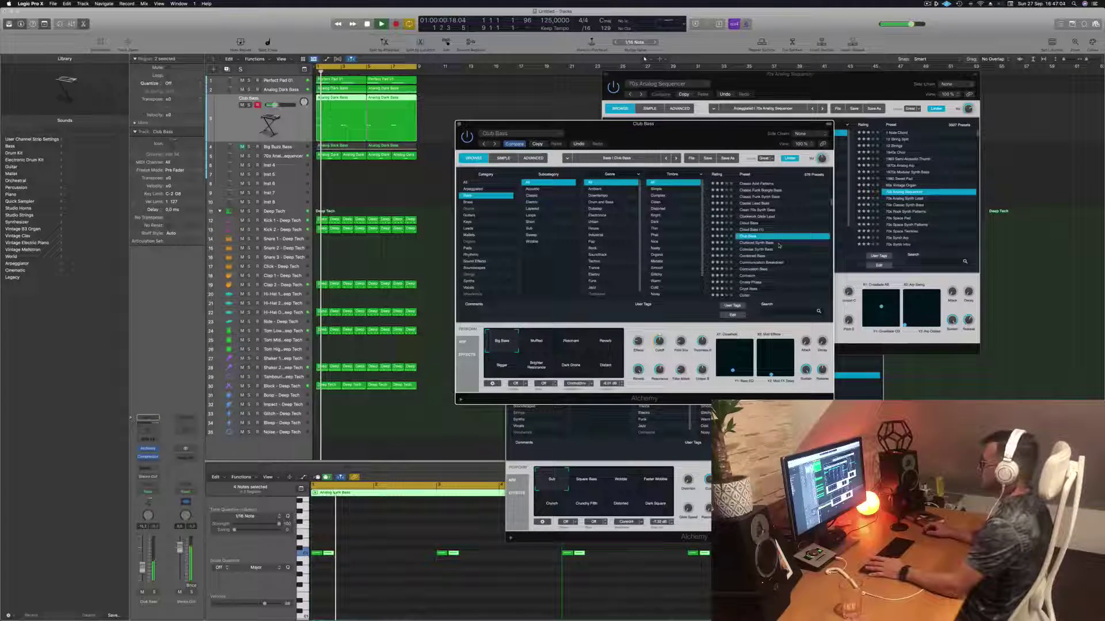
left_click(754, 269)
scroll(754, 254, "down", 2)
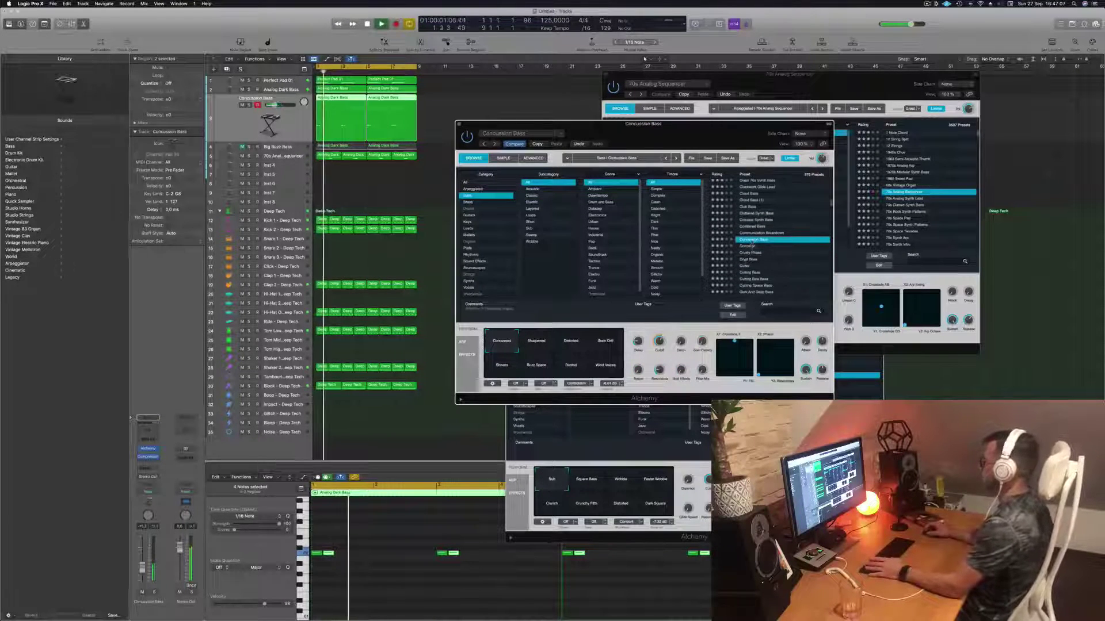
left_click(748, 247)
scroll(782, 233, "down", 1)
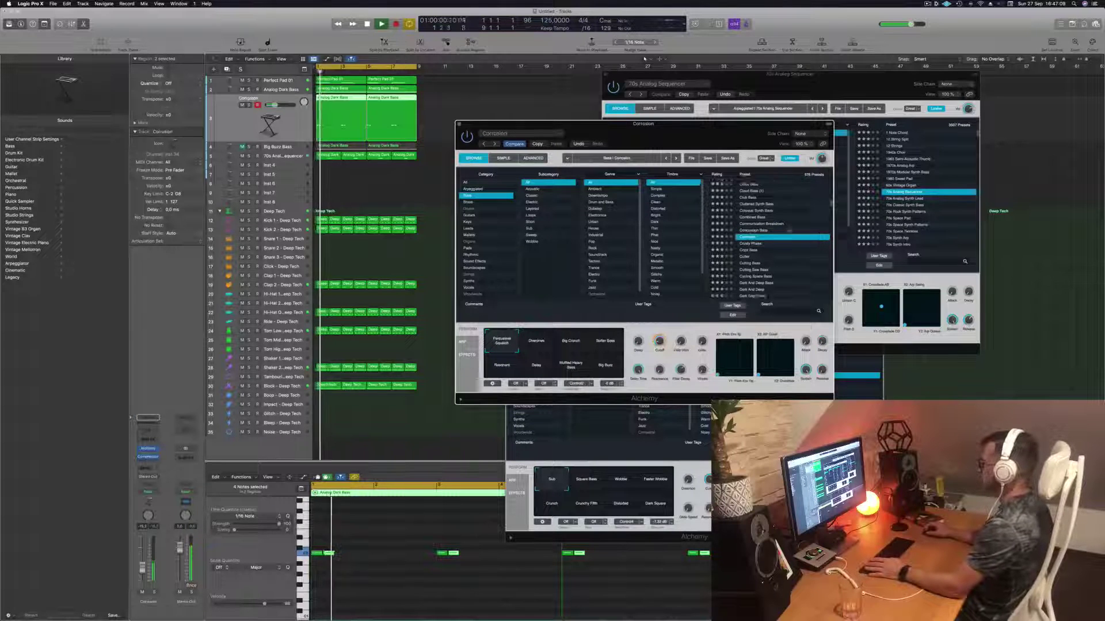
scroll(789, 230, "down", 2)
left_click(783, 259)
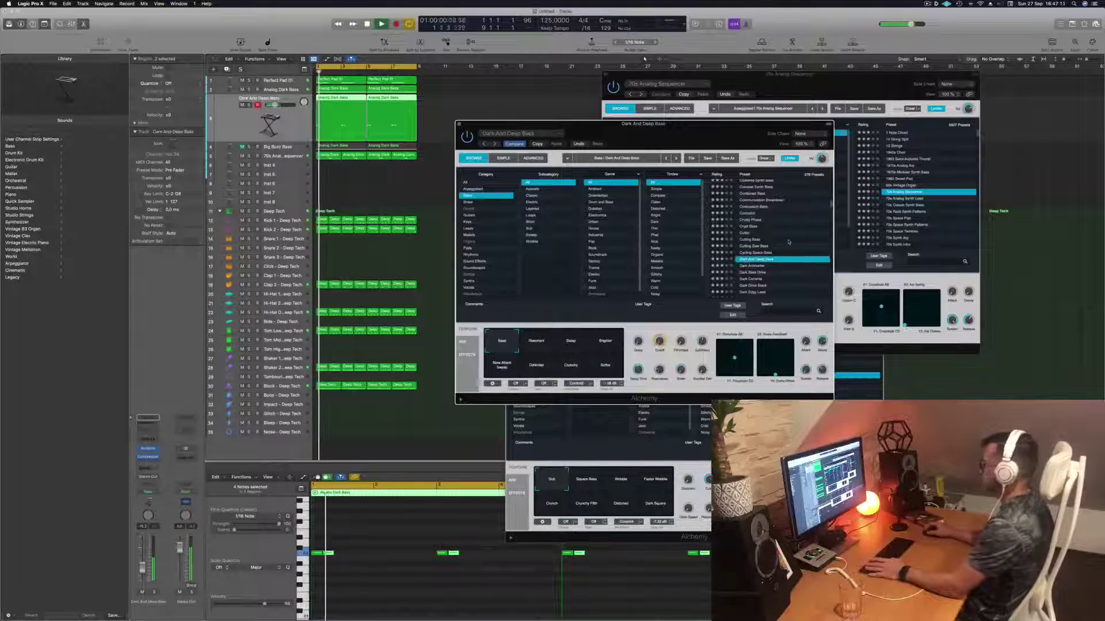
Audition the dark presets from Dark Drive Stack through Dark Night, including Dark Edgy Lead and Dark Hammer.
scroll(788, 243, "down", 3)
left_click(752, 243)
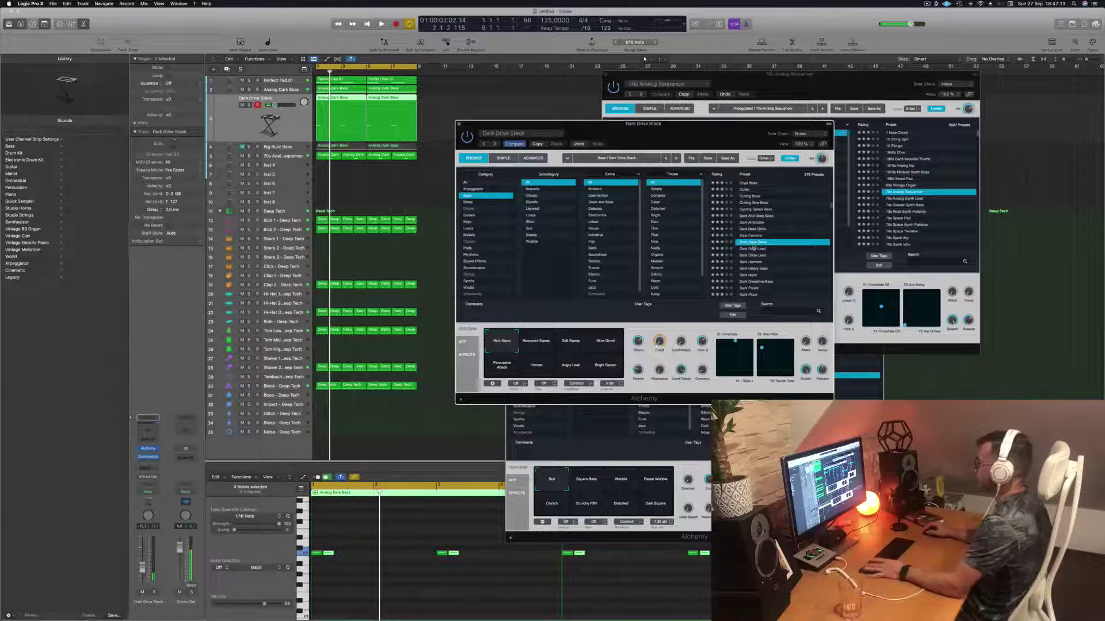
left_click(753, 248)
scroll(753, 248, "down", 1)
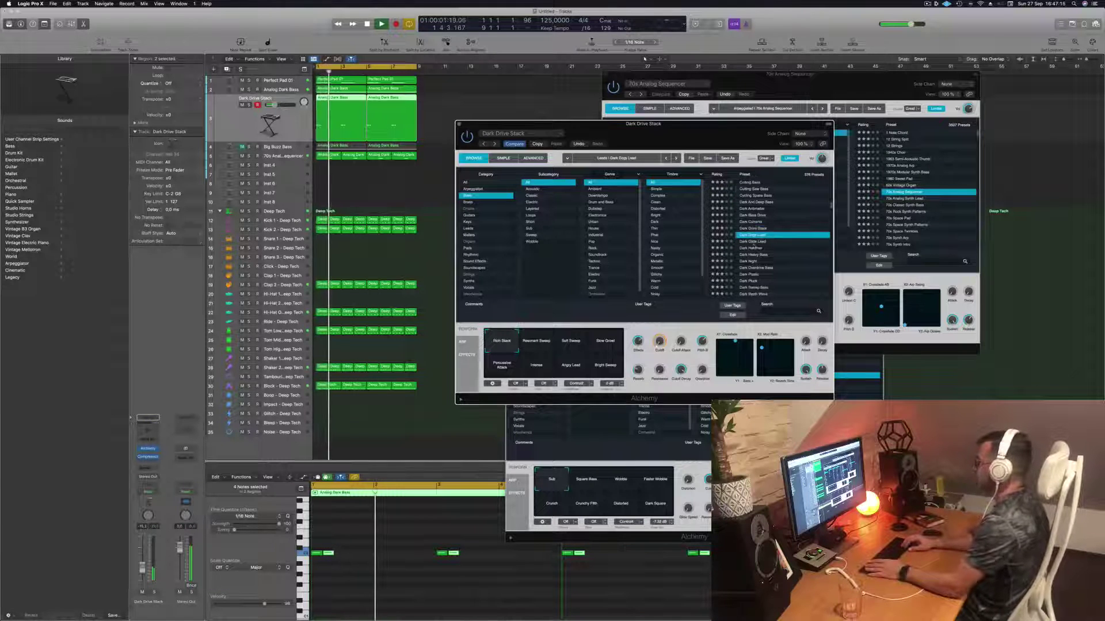
left_click(754, 241)
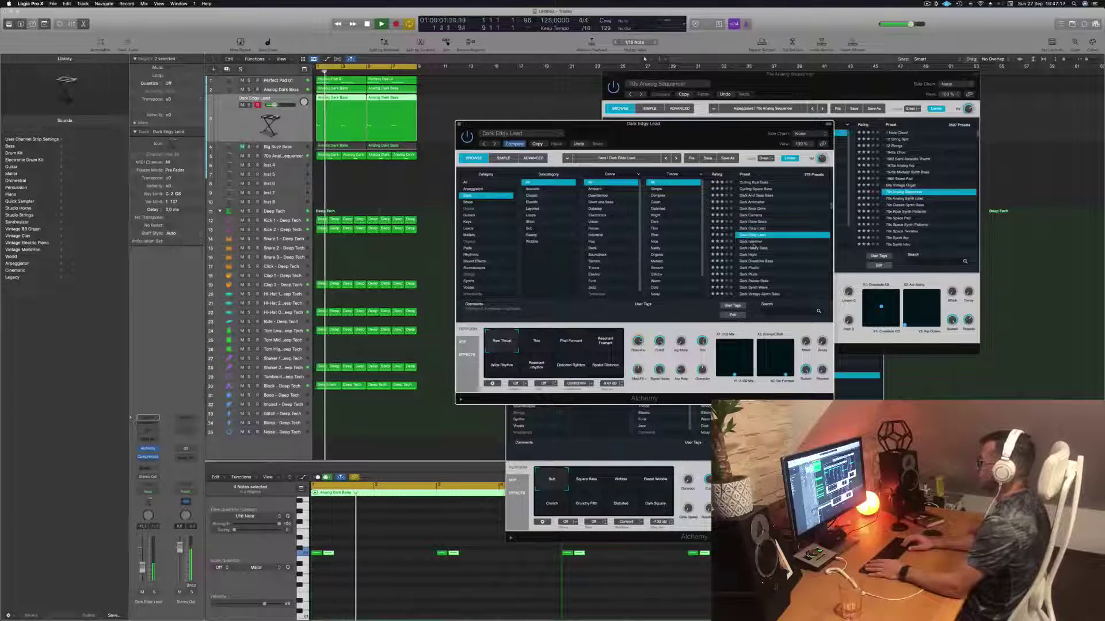
scroll(753, 245, "down", 1)
left_click(754, 241)
scroll(754, 246, "down", 1)
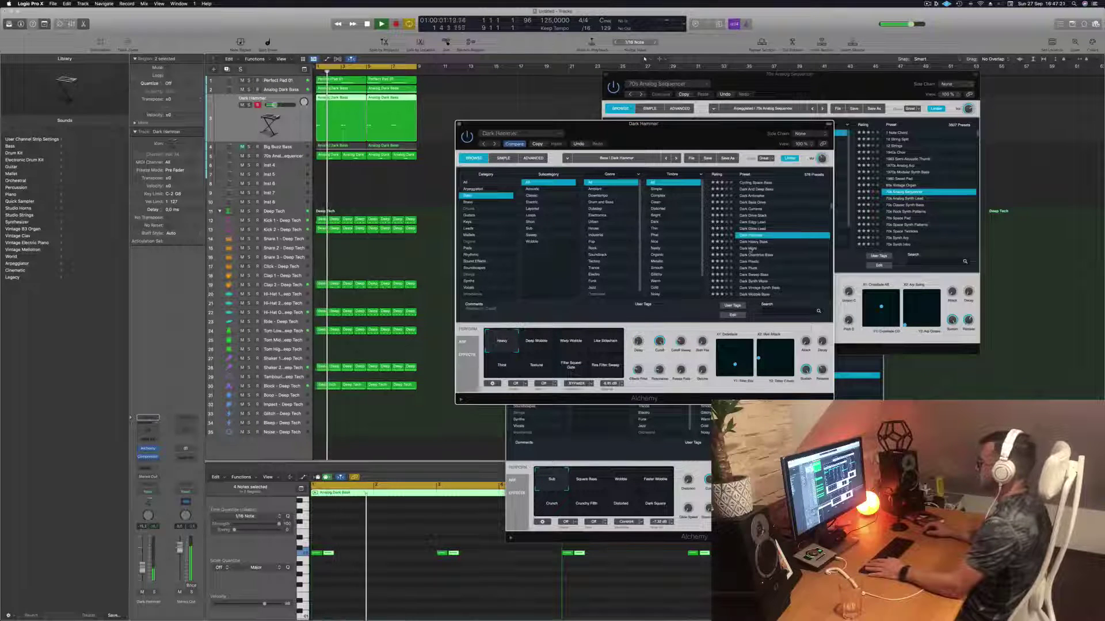
left_click(750, 249)
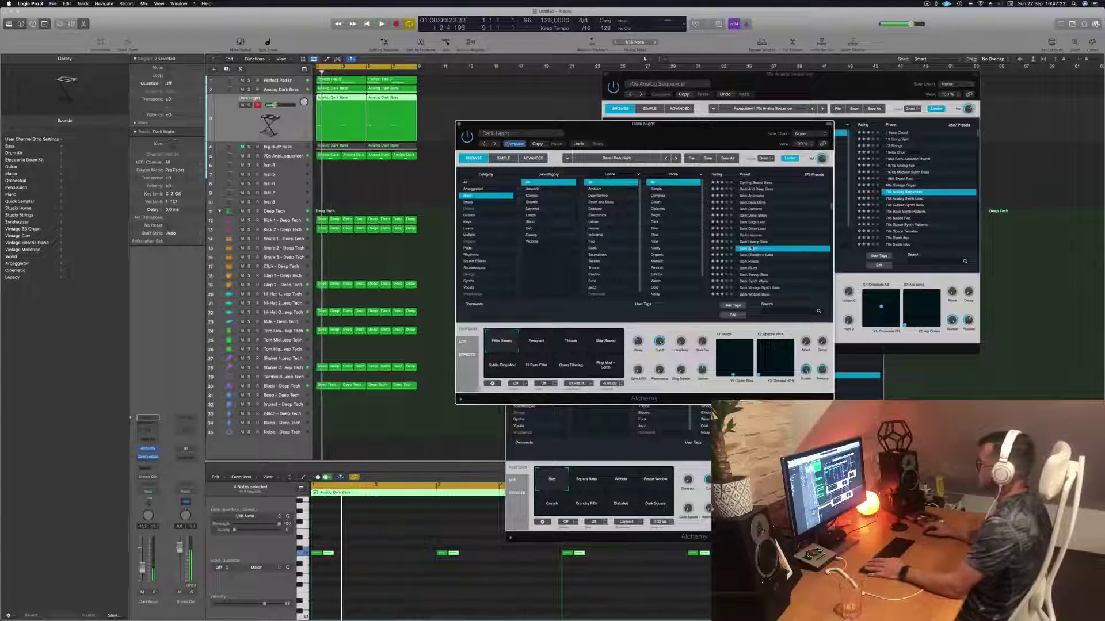
Go back to the start of the bass presets, audition 1963 Semi-Acoustic Thumb and load 70s Classic Synth Bass.
scroll(753, 242, "up", 20)
left_click(757, 183)
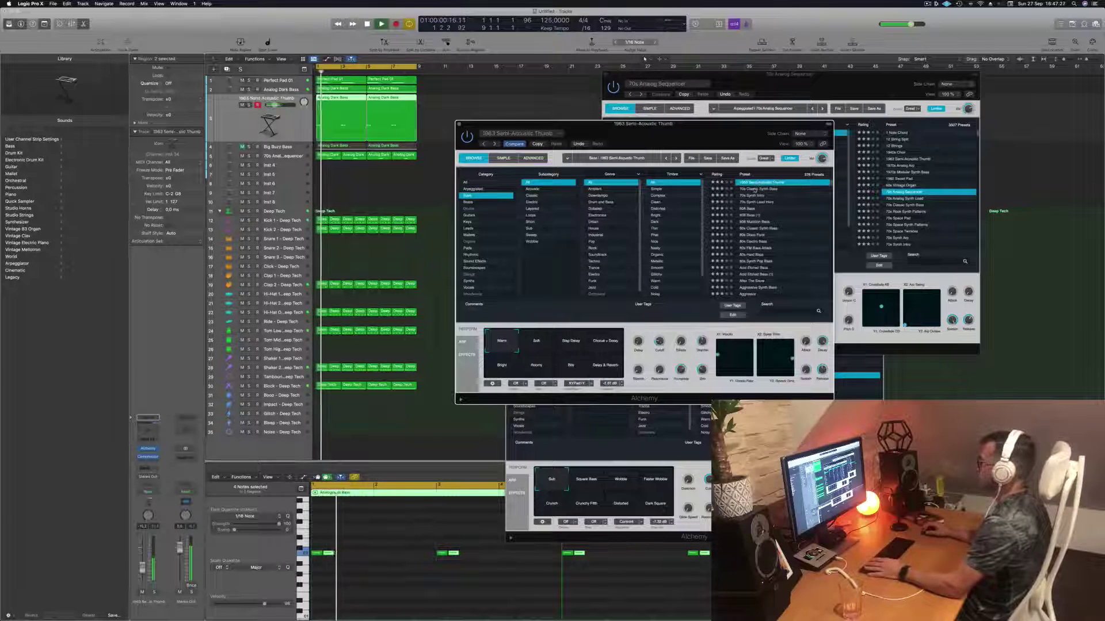
left_click(754, 188)
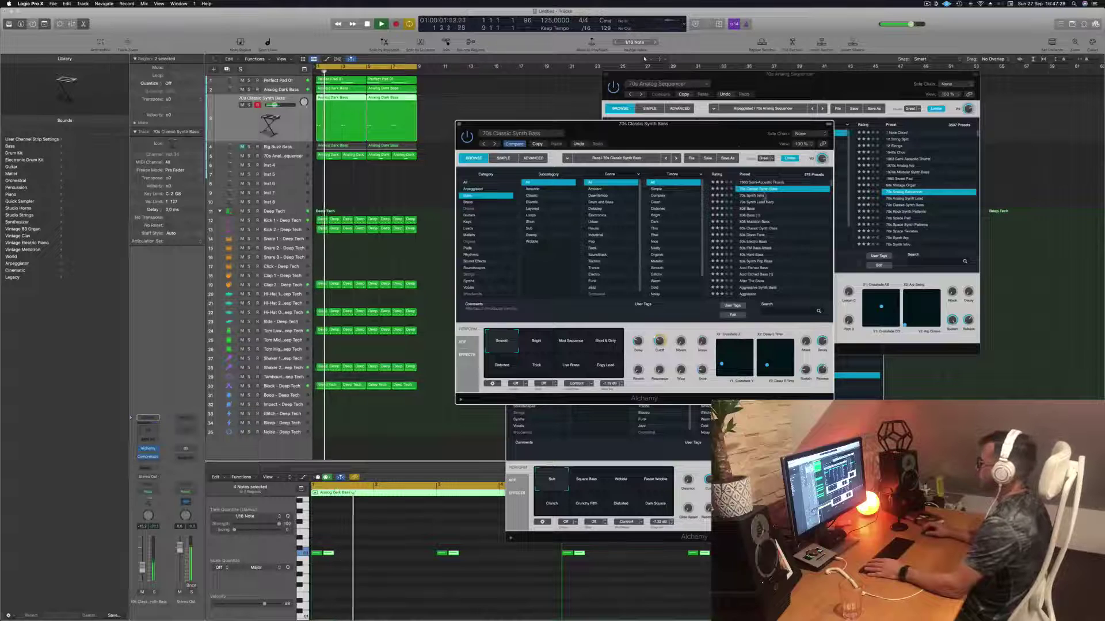
left_click_drag(713, 139, 728, 139)
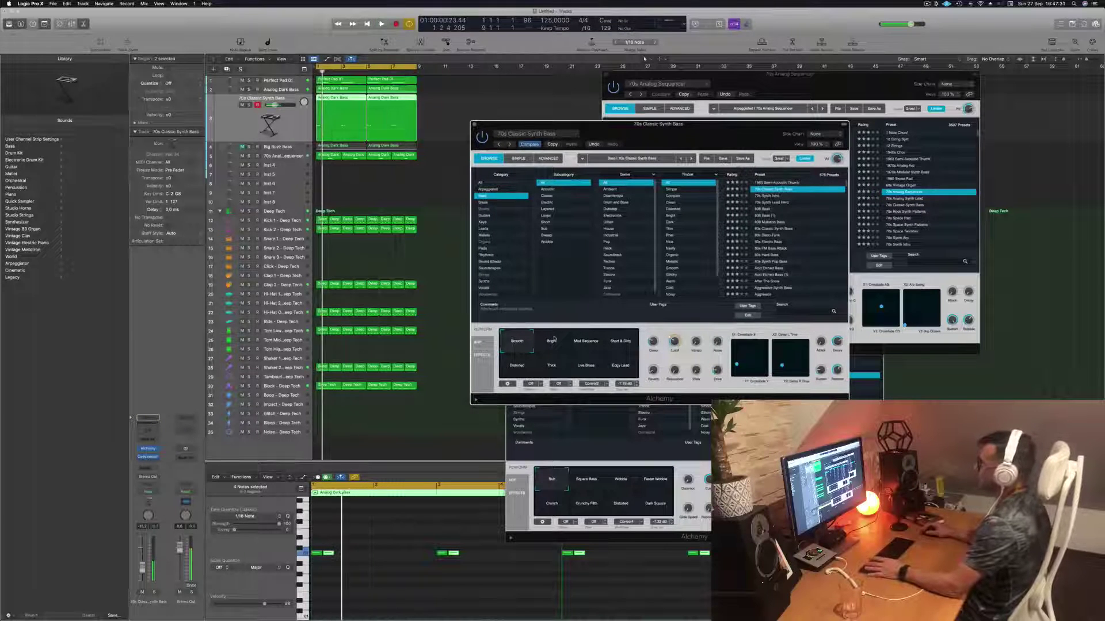
Audition all performance variations of 70s Classic Synth Bass from Bright to Edgy Lead, and return to Smooth.
key("space")
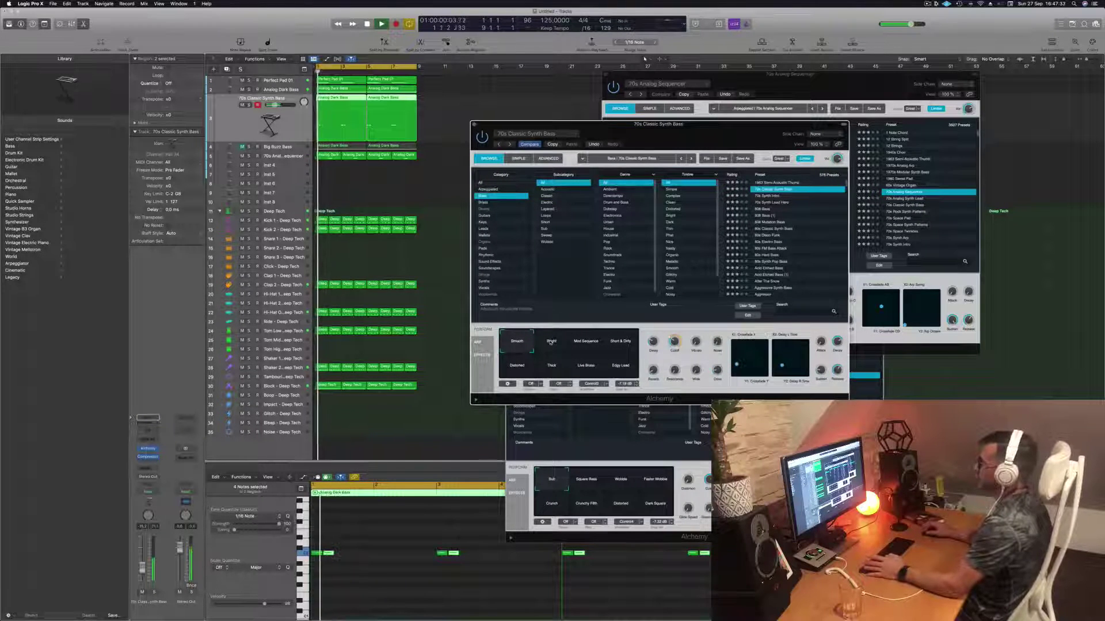
left_click(550, 343)
left_click(613, 344)
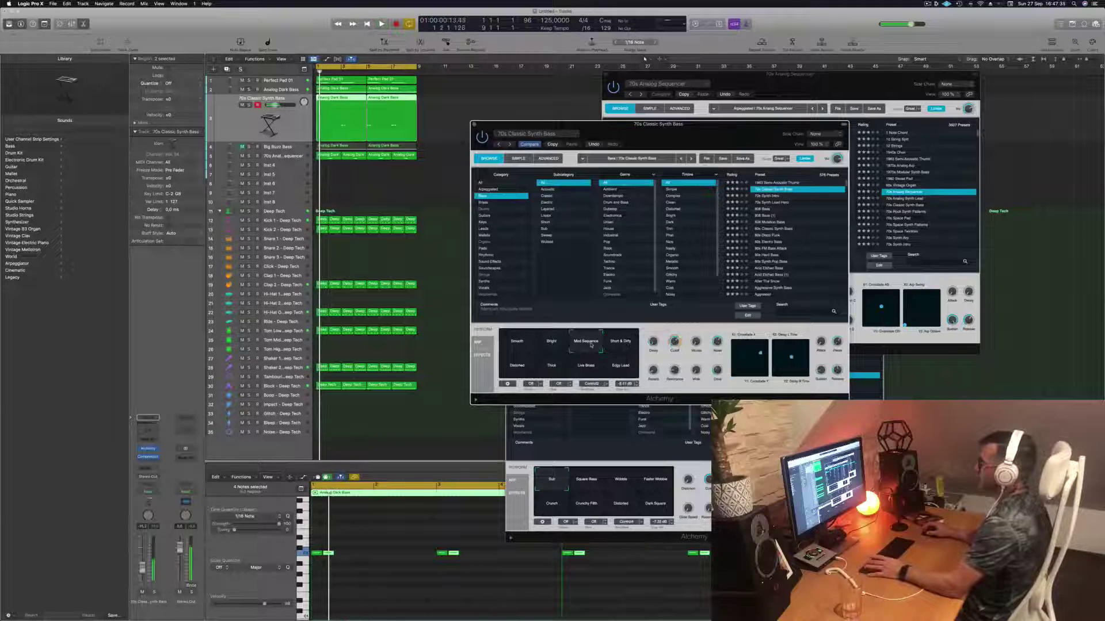
left_click(623, 346)
key("space")
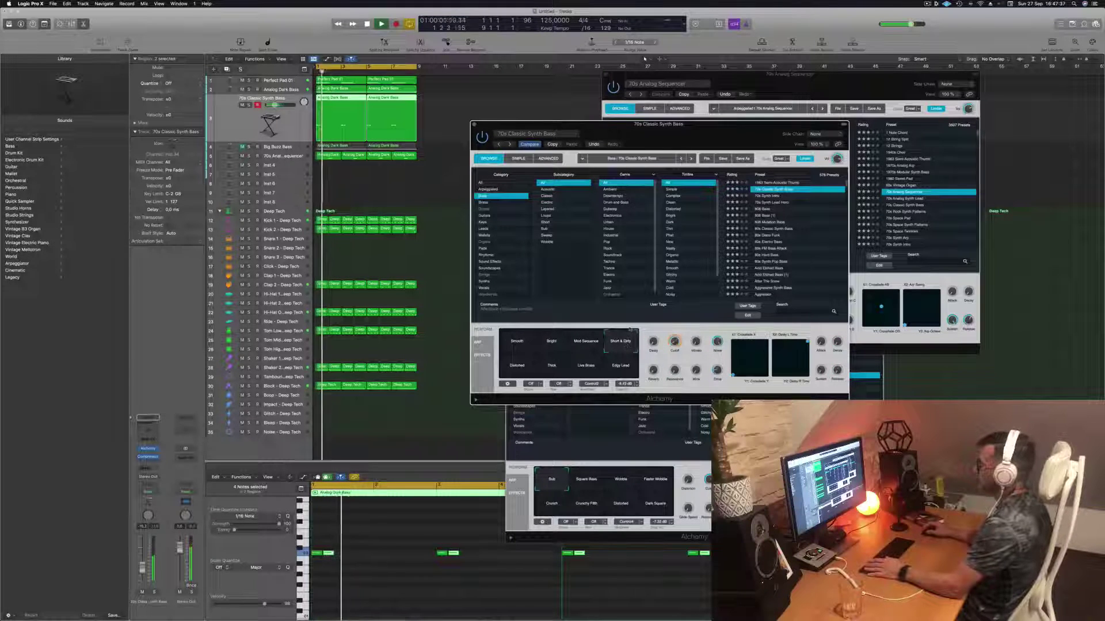
left_click(512, 370)
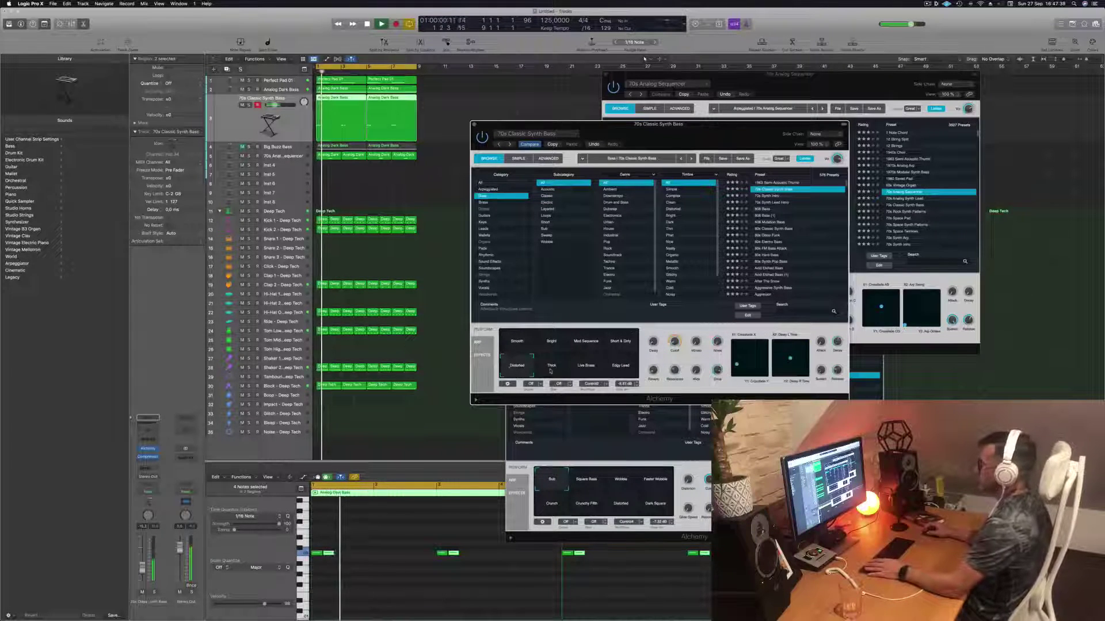
left_click(550, 370)
left_click(580, 371)
key("space")
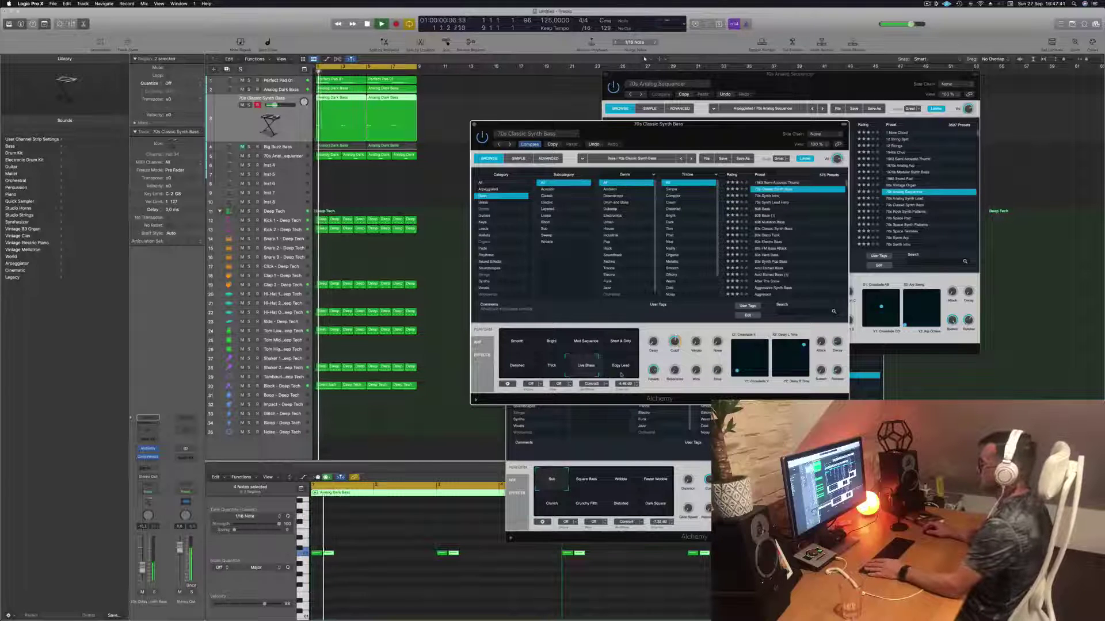
left_click(621, 371)
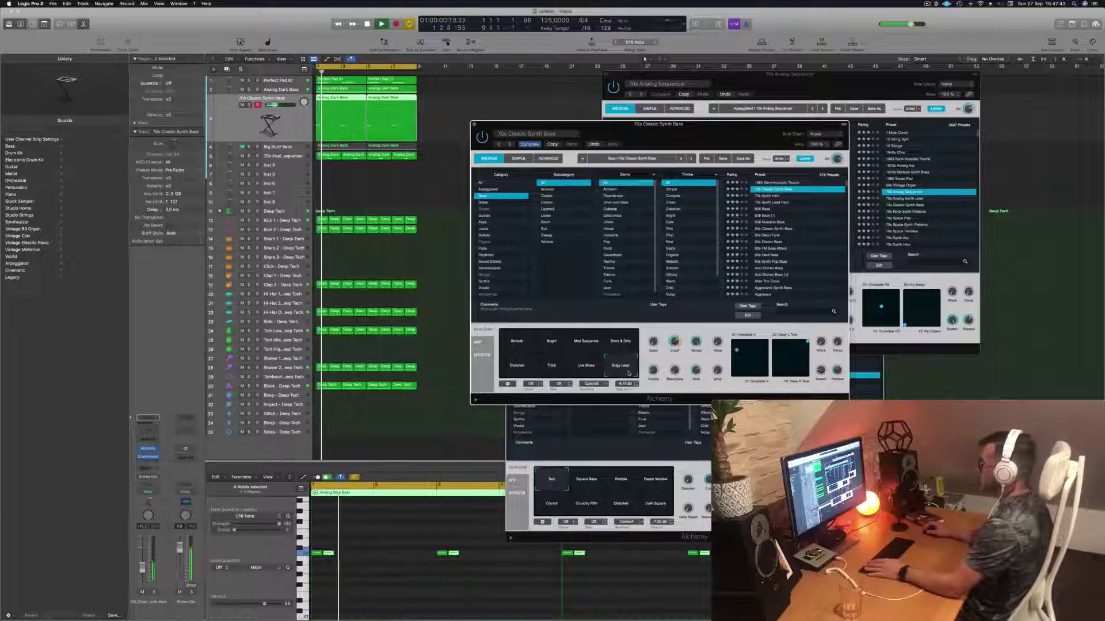
left_click(518, 346)
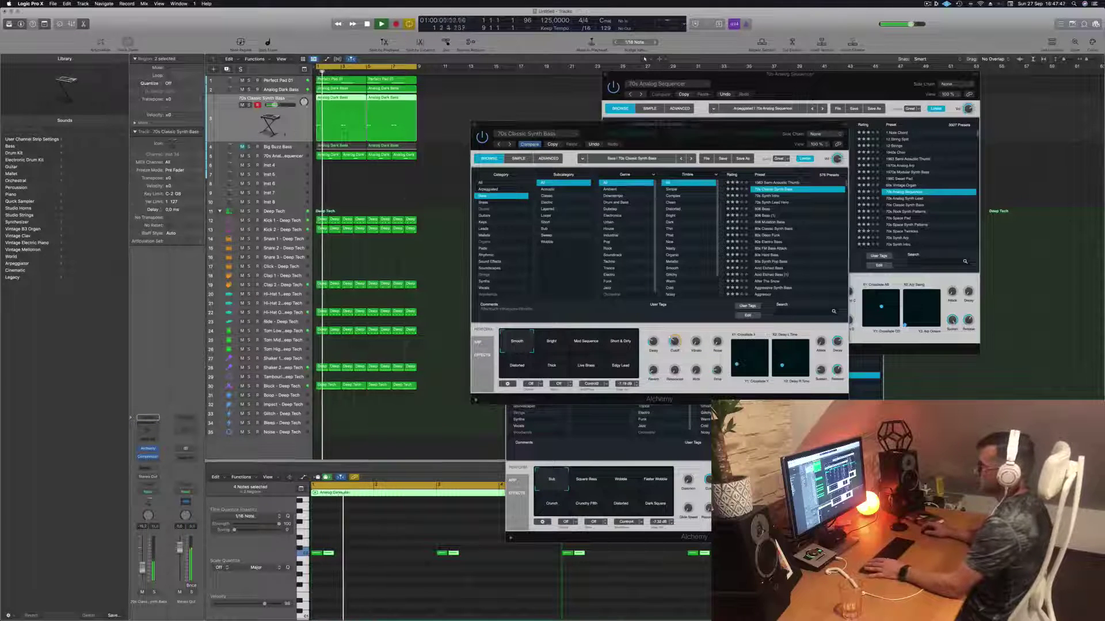
Add a send to Bus 6 on the 70s Classic Synth Bass channel and play the part with it.
key("space")
key("space")
left_click(142, 469)
mouse_move(145, 477)
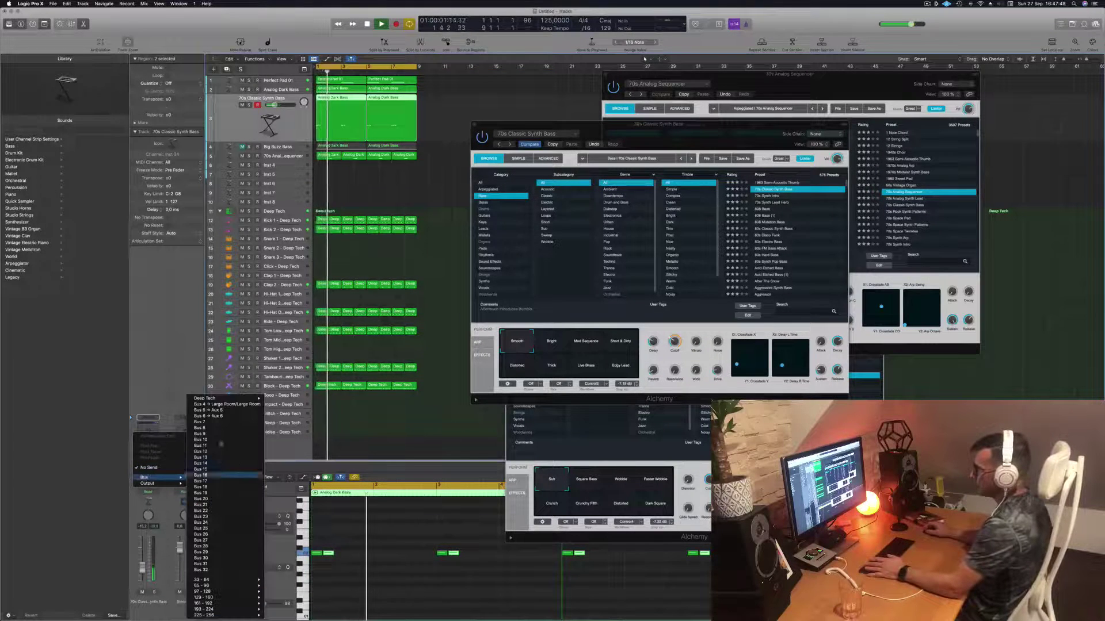
left_click(204, 416)
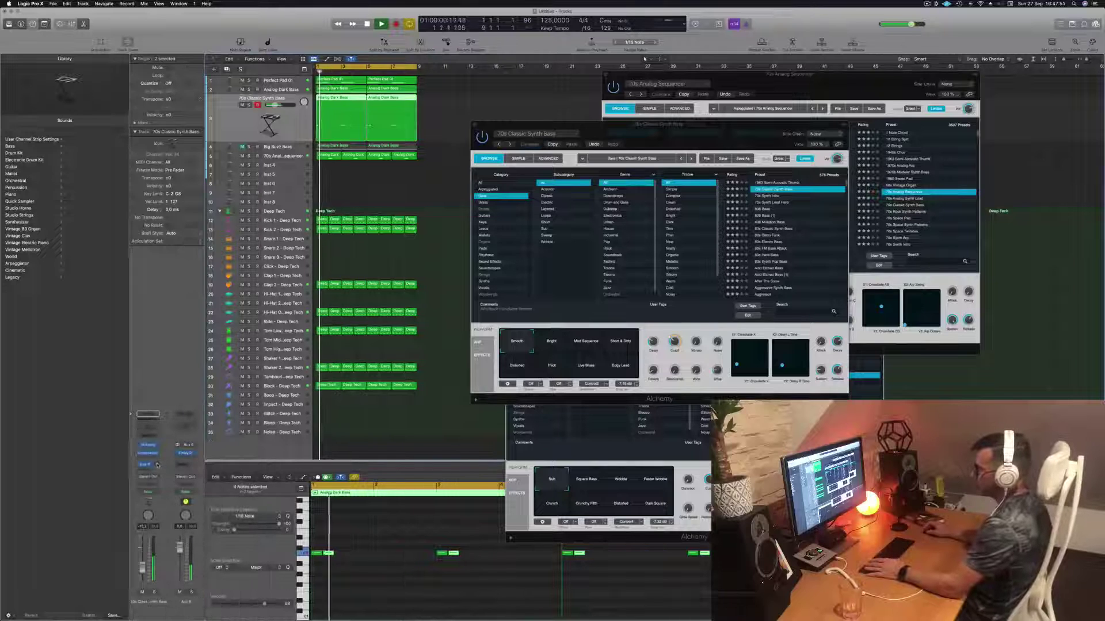
key("space")
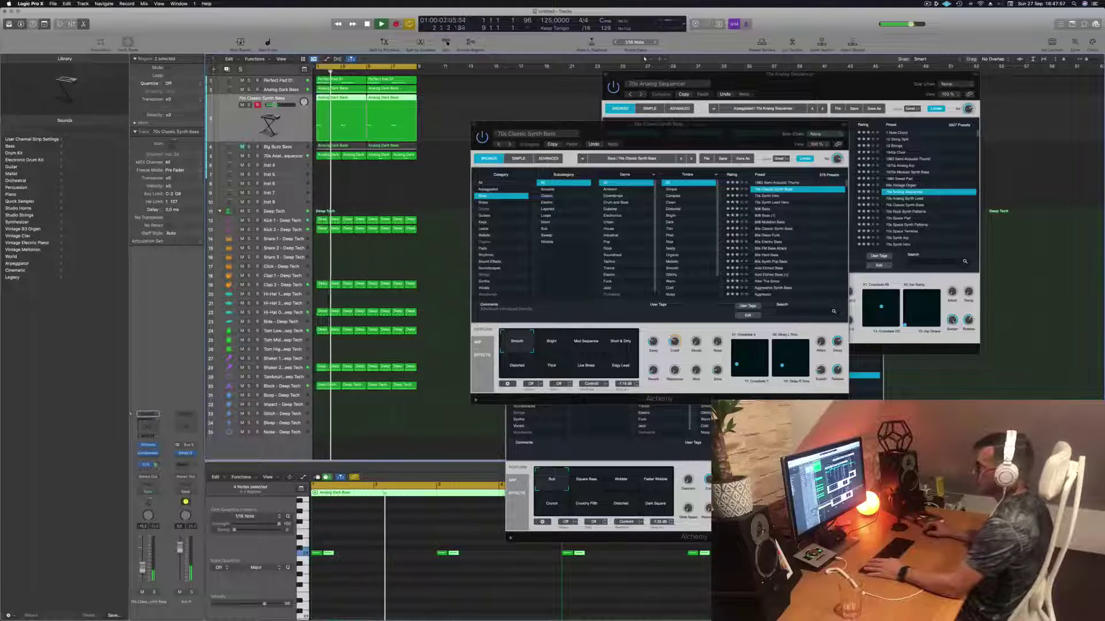
Compare the Bright, Mod Sequence, Short & Dirty and Distorted variations of 70s Classic Synth Bass through the new send.
left_click_drag(744, 144, 776, 185)
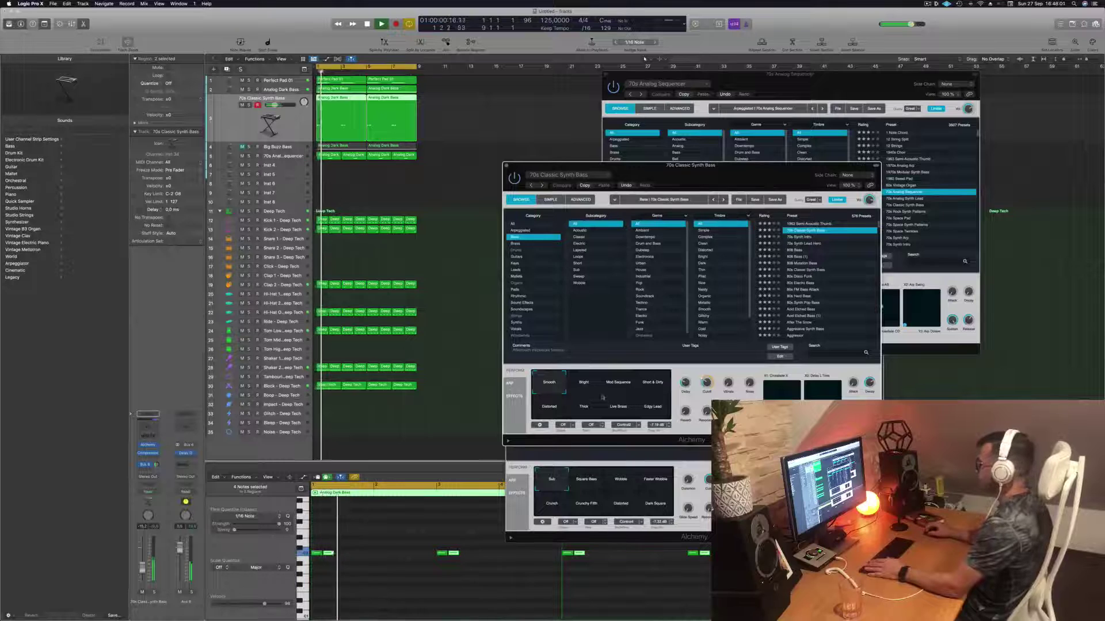
left_click(584, 384)
left_click(618, 384)
left_click(655, 384)
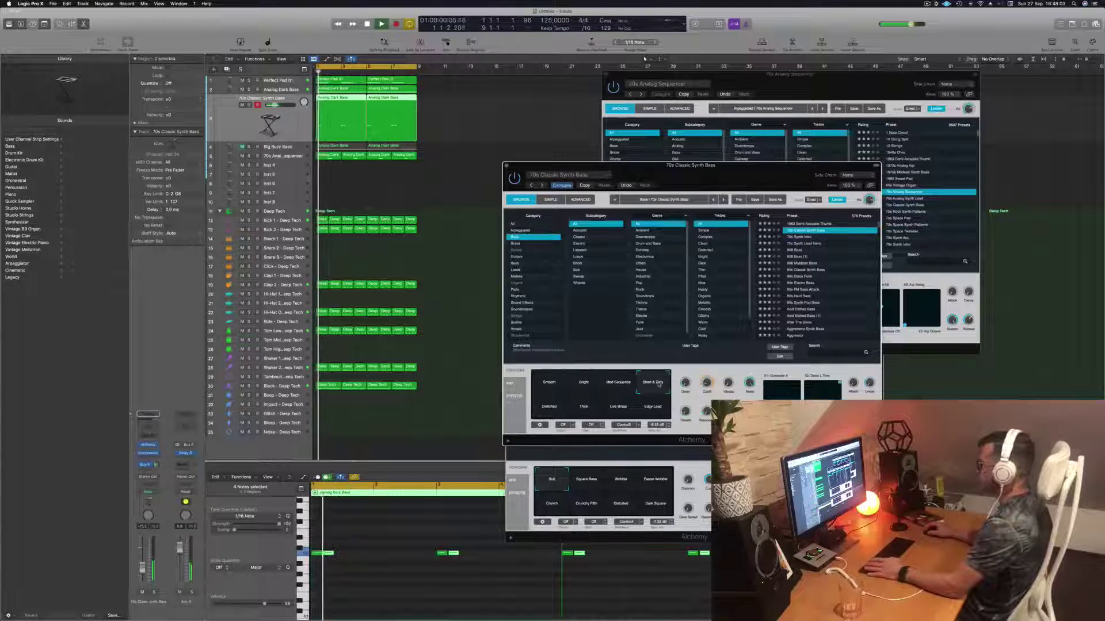
left_click(547, 411)
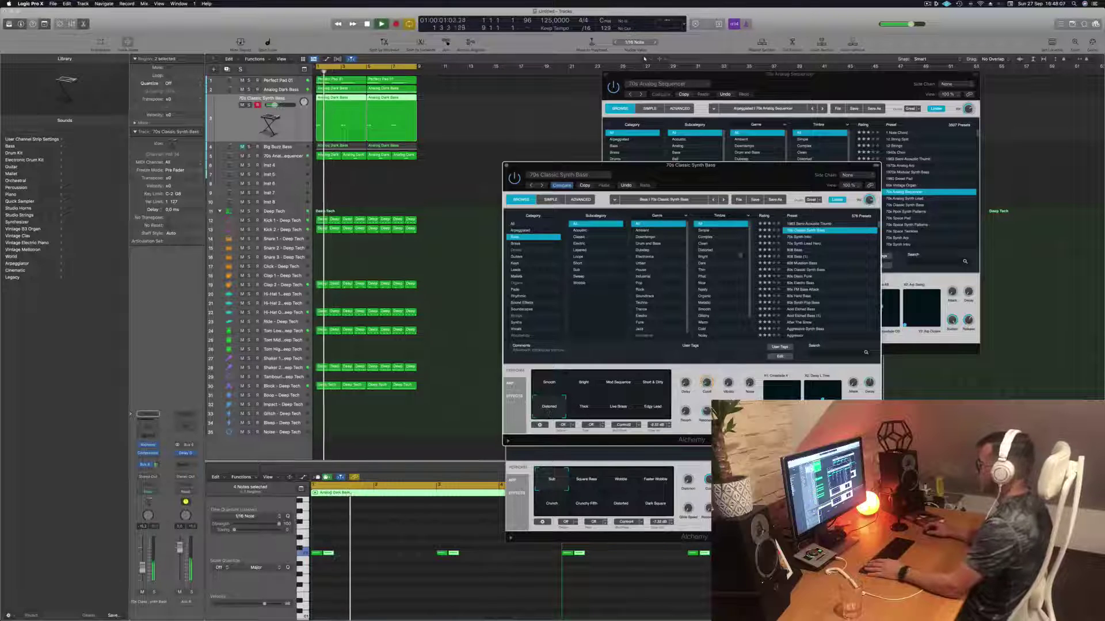
Audition presets from 70s Synth Intro through the 80s basses, including 70s Synth Lead Hero, 808 Bass, 80s Classic Synth Bass and 80s Electro Bass.
left_click(808, 237)
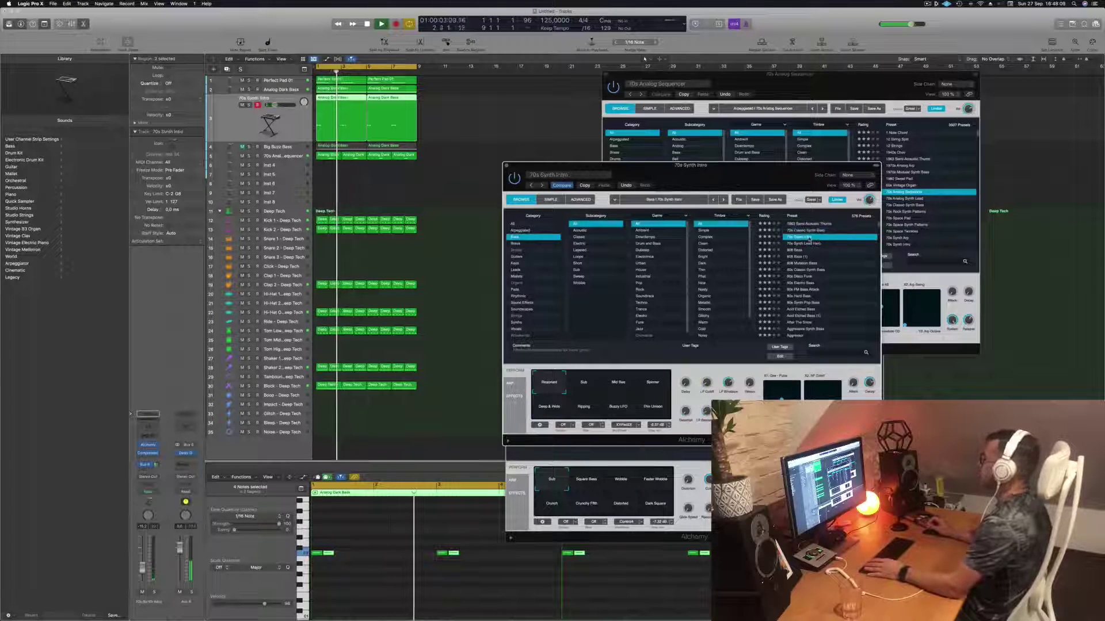
left_click(803, 244)
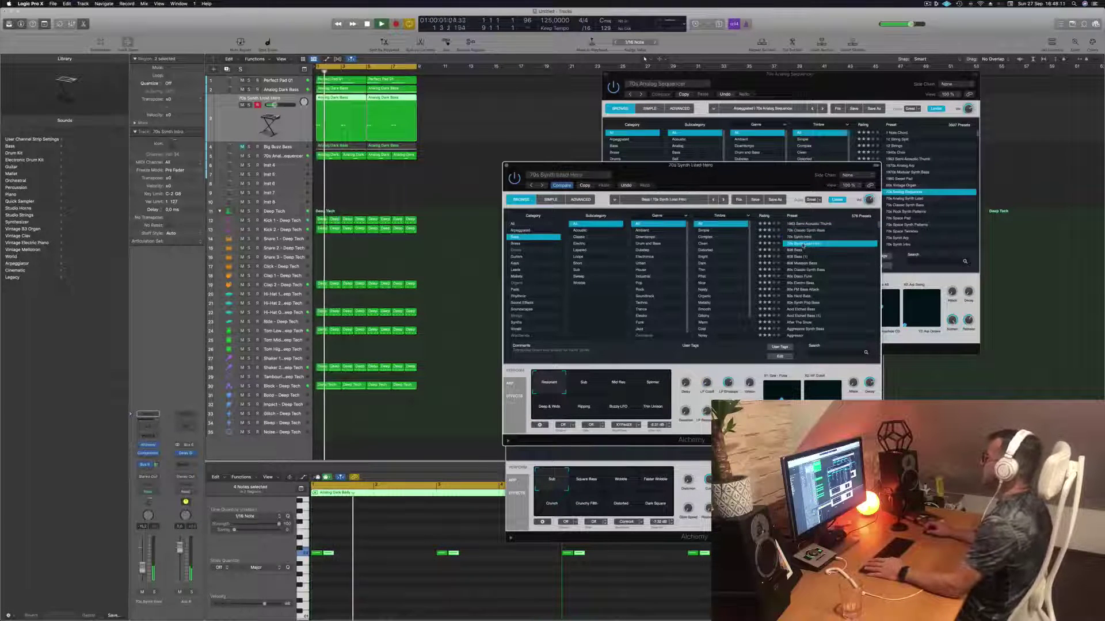
left_click(800, 250)
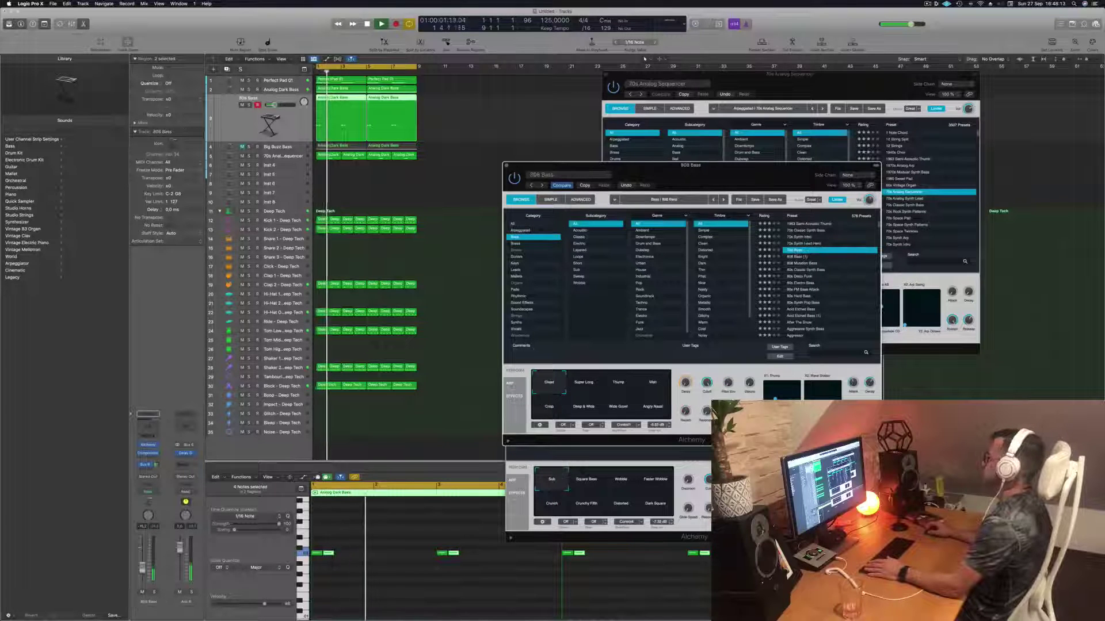
left_click(797, 270)
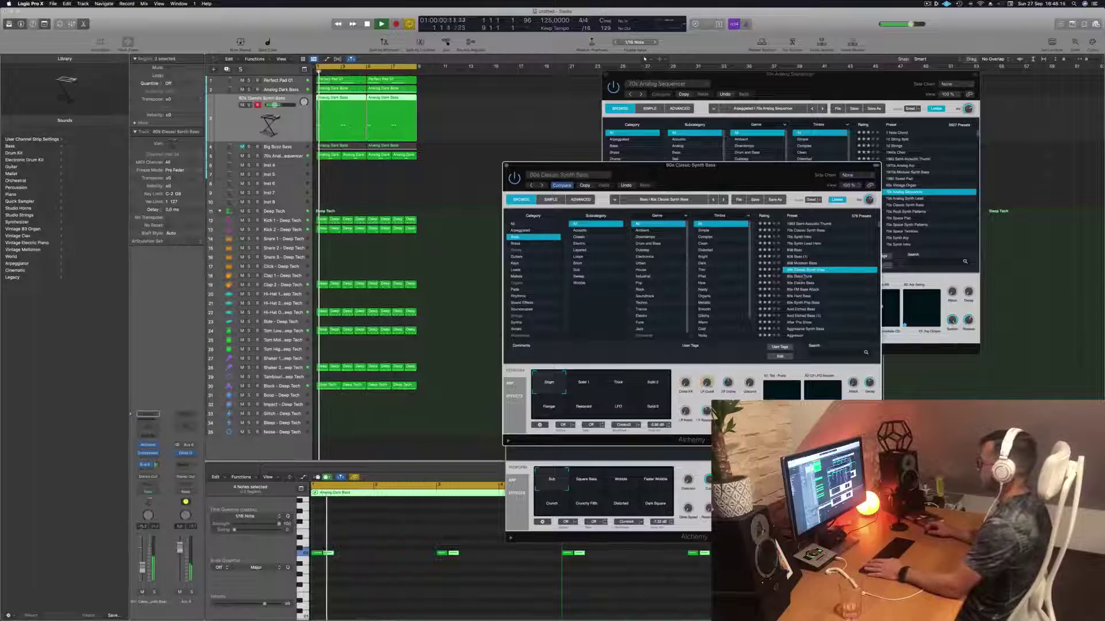
left_click(799, 282)
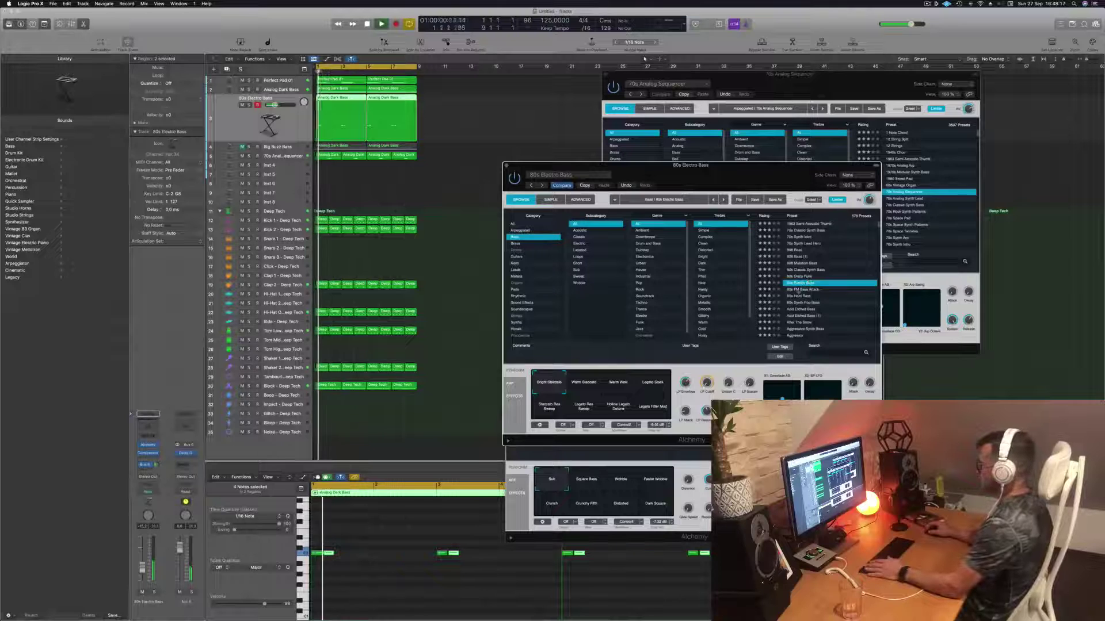
left_click(800, 296)
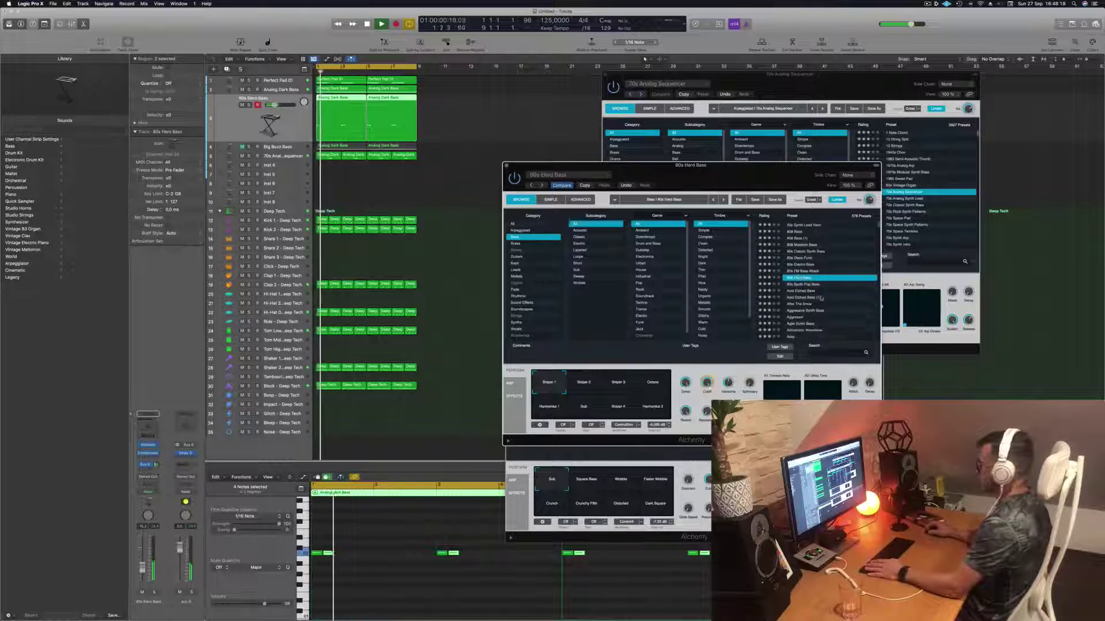
Load both Acid Etched Bass presets in turn and try the Clean & Phat and Pad Mode variations of the second.
left_click(802, 291)
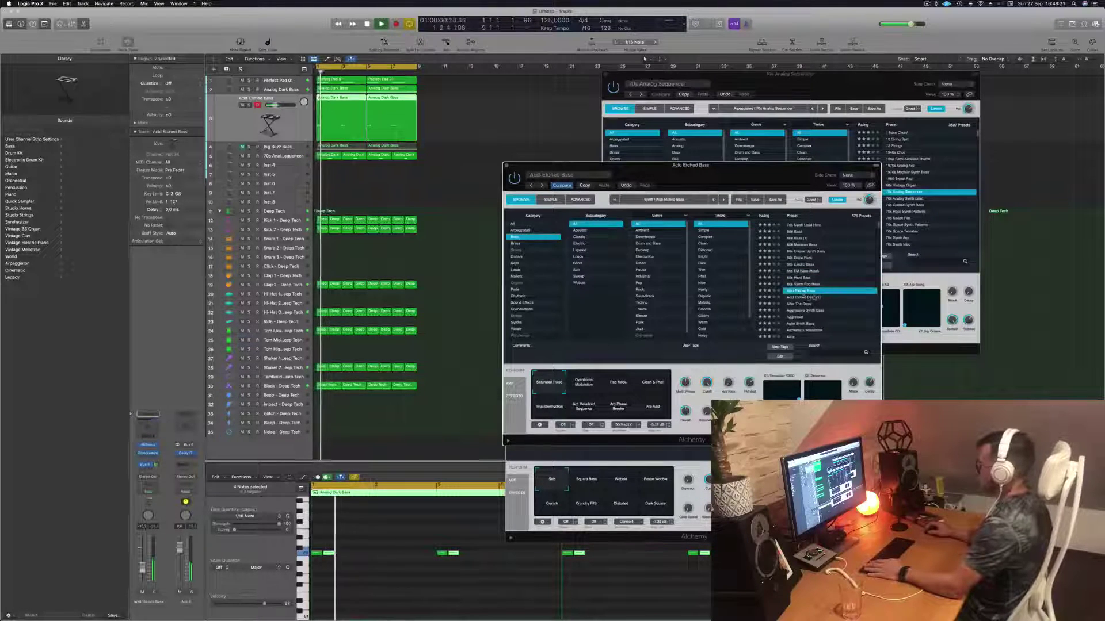
left_click(817, 297)
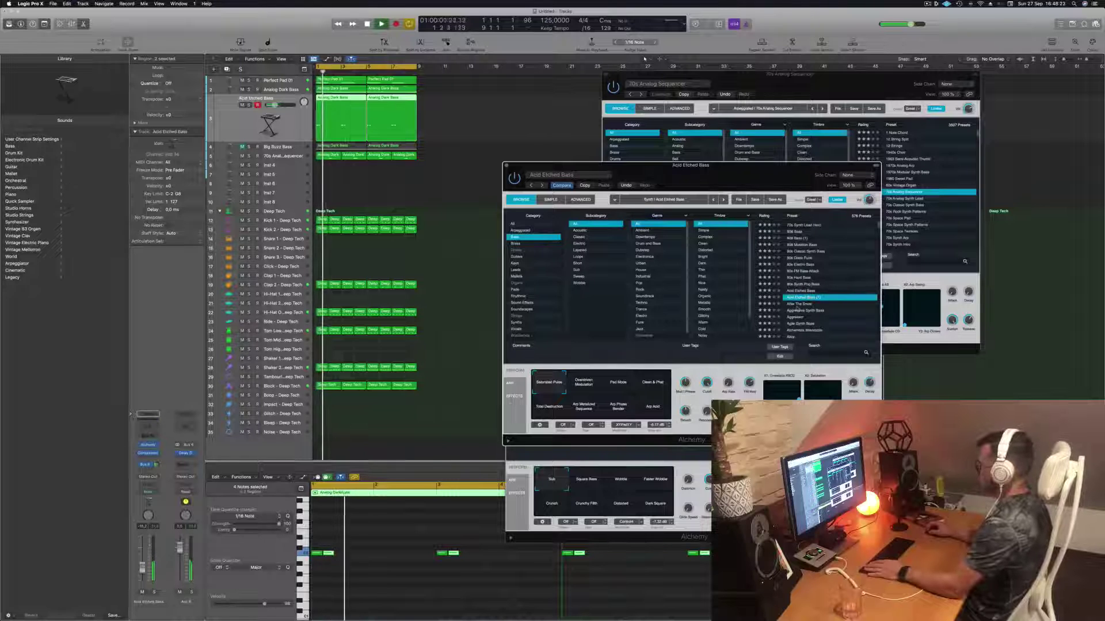
left_click(653, 382)
left_click(618, 384)
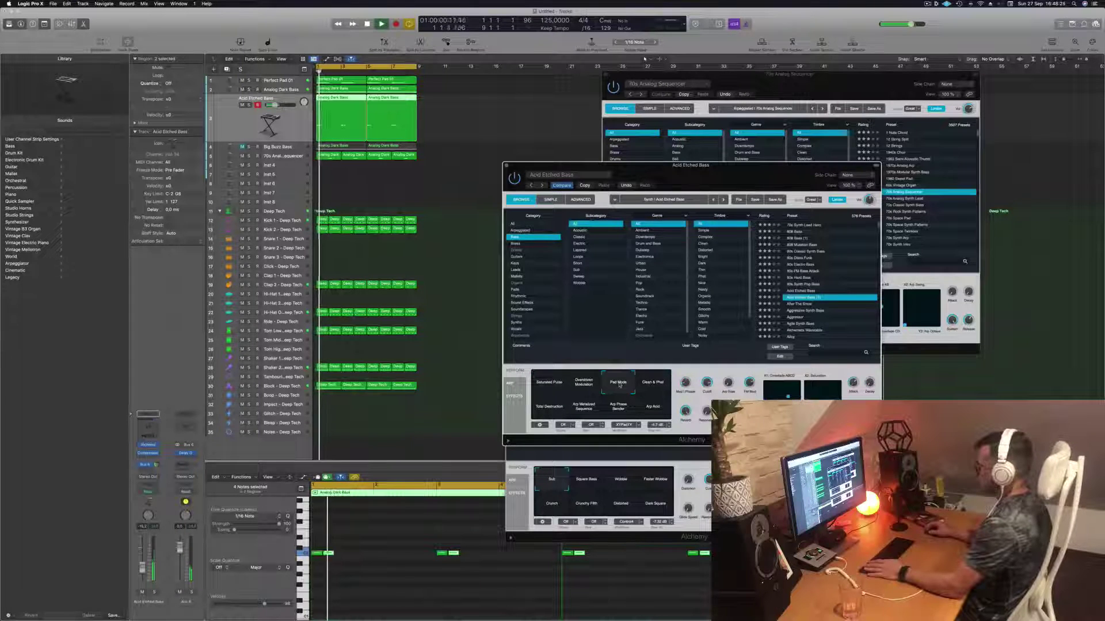
Audition bass presets in the selected track's Alchemy synth, including Aggressive Synth Bass, Aggression and Amped Peak, and load Analog Glide Lead.
left_click(801, 311)
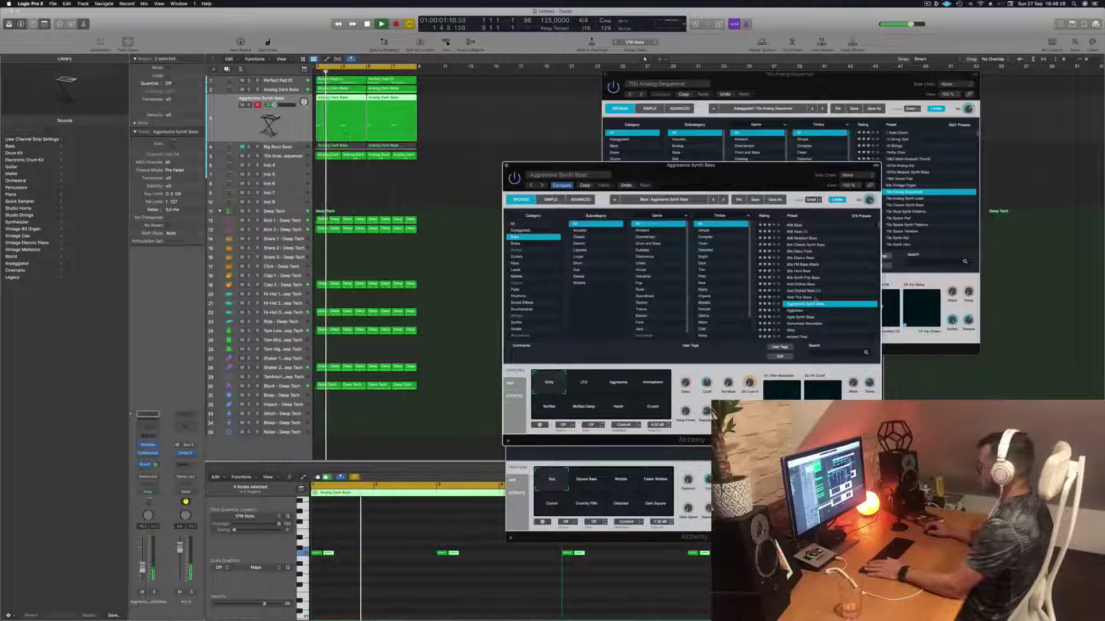
scroll(817, 313, "down", 2)
scroll(809, 326, "down", 1)
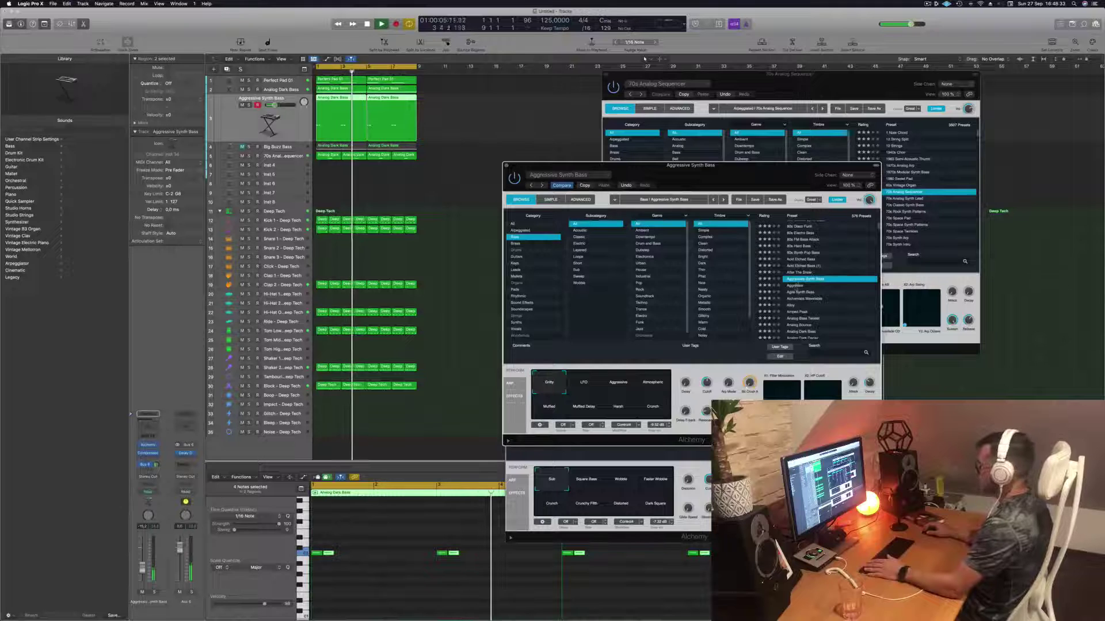
left_click(804, 292)
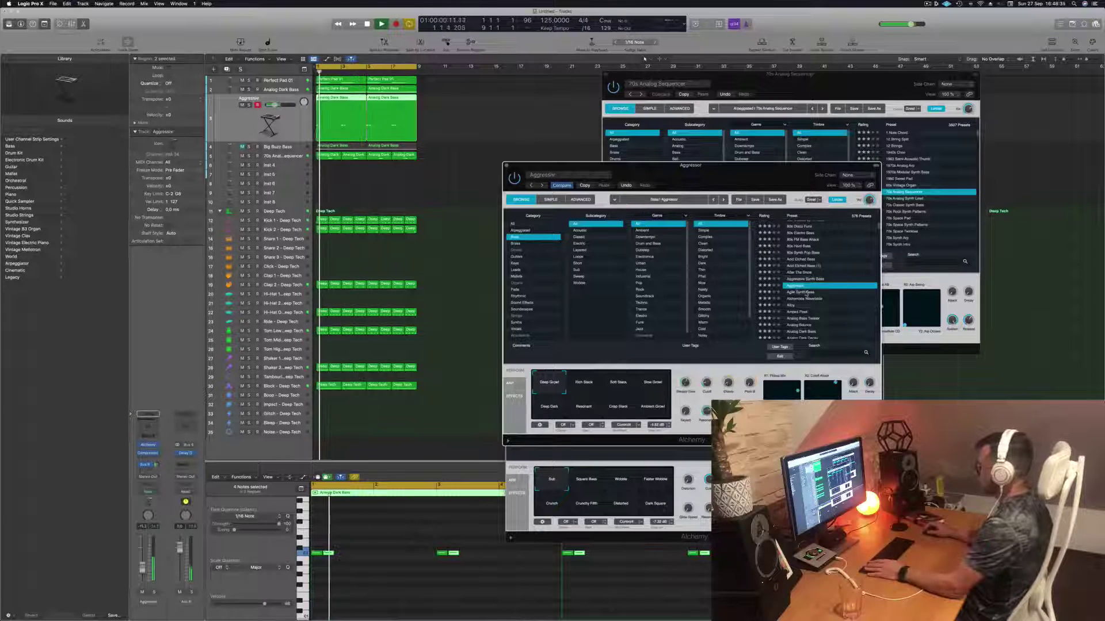
left_click(801, 312)
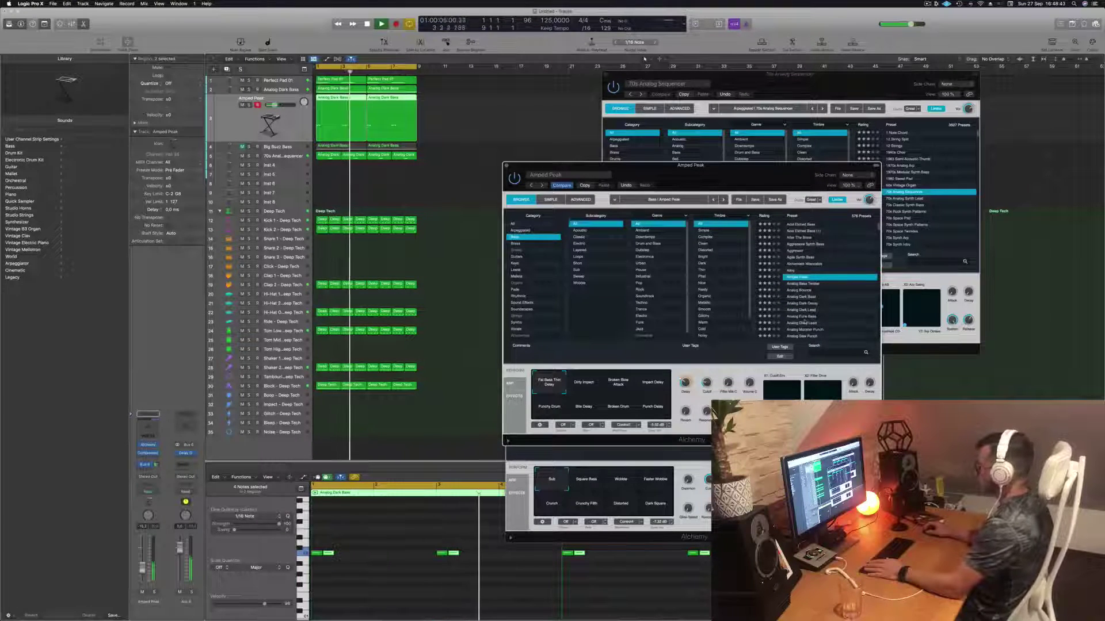
left_click(805, 323)
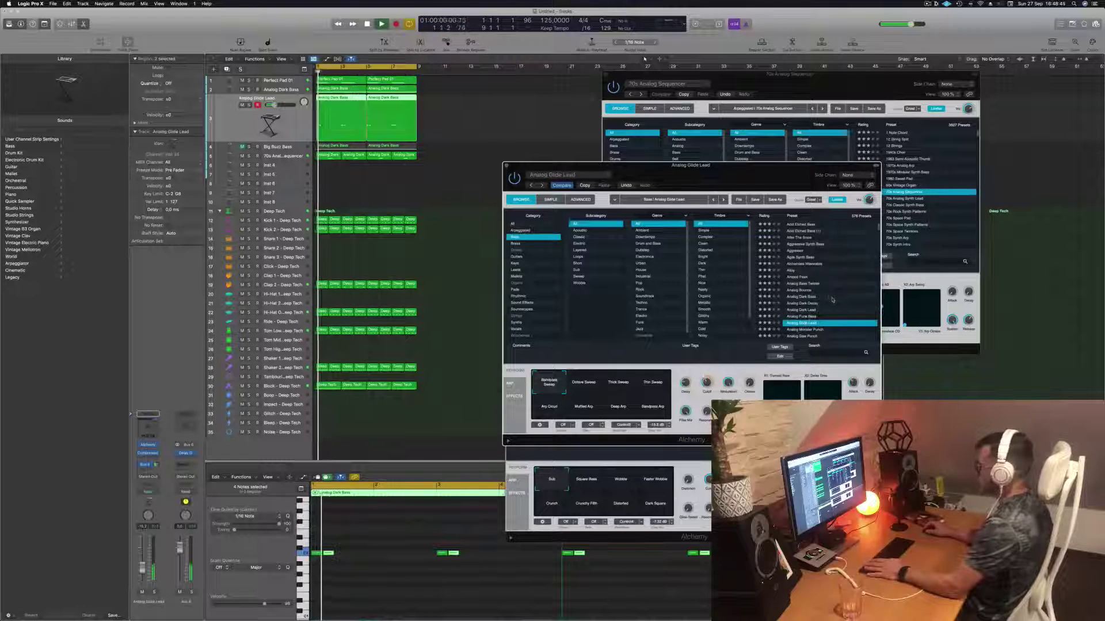
scroll(832, 299, "down", 3)
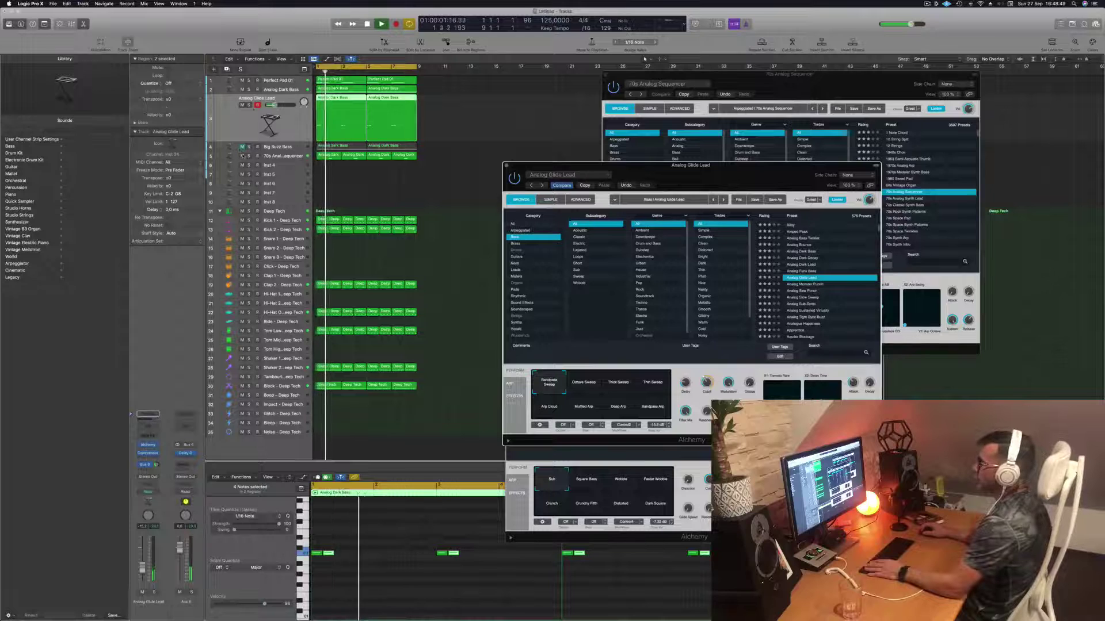
Mute the Analog Glide Lead track and close the open Alchemy synth windows.
left_click(242, 104)
key("Return")
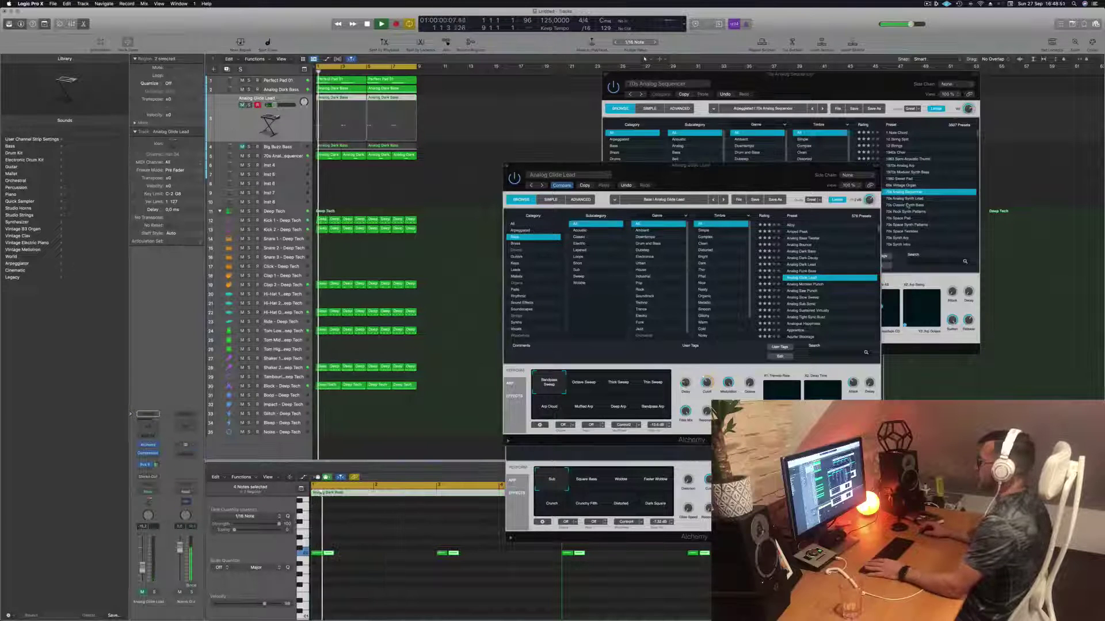
left_click_drag(690, 165, 662, 162)
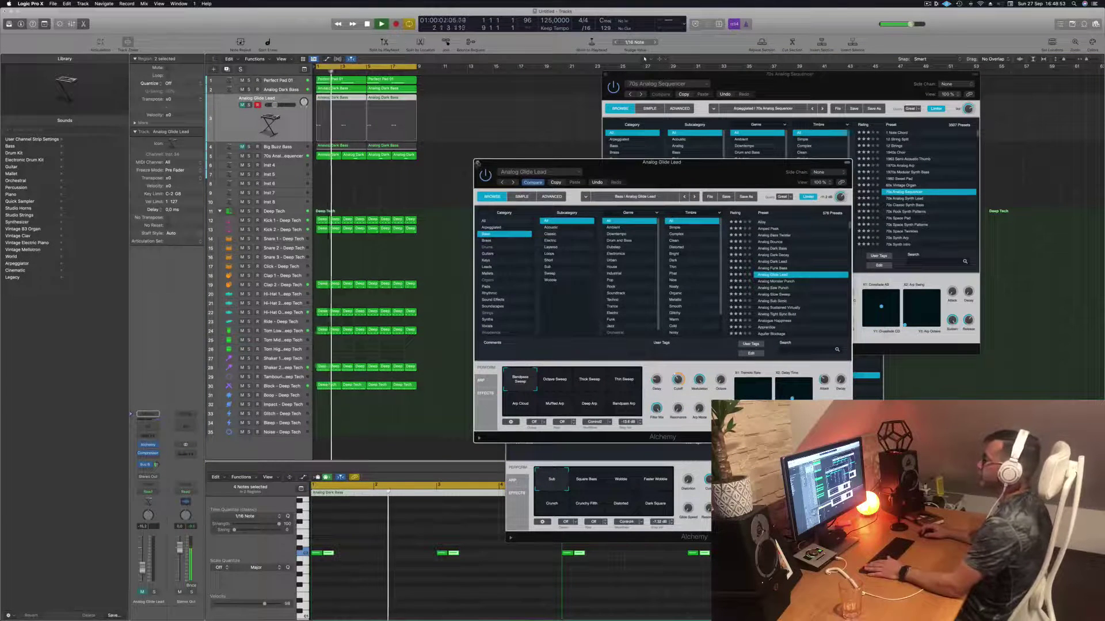
left_click(478, 163)
left_click(605, 75)
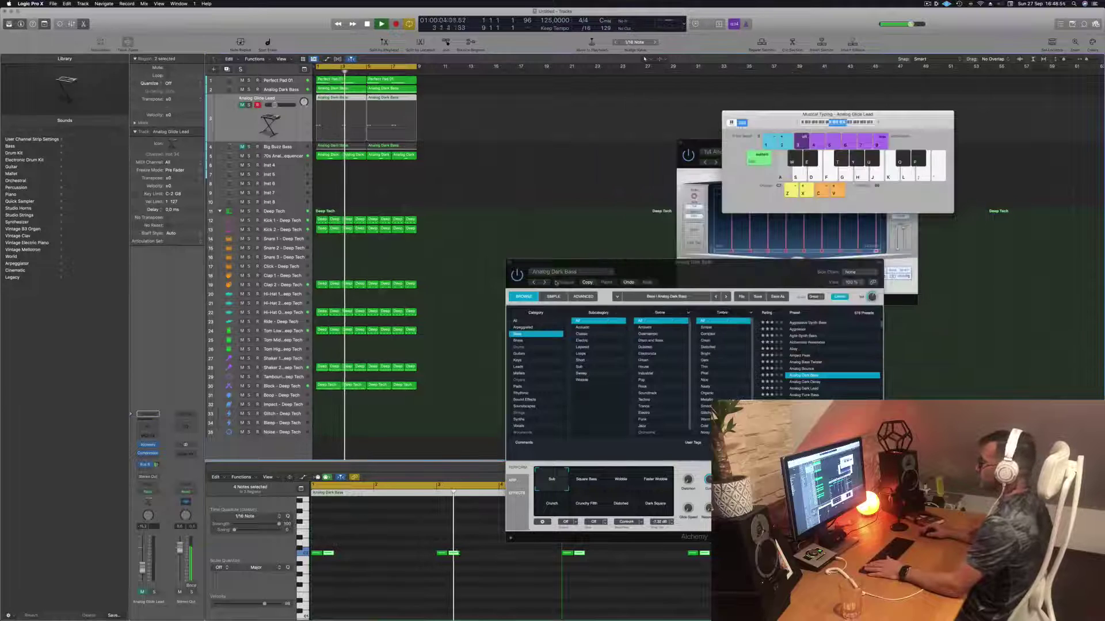
key("super+w")
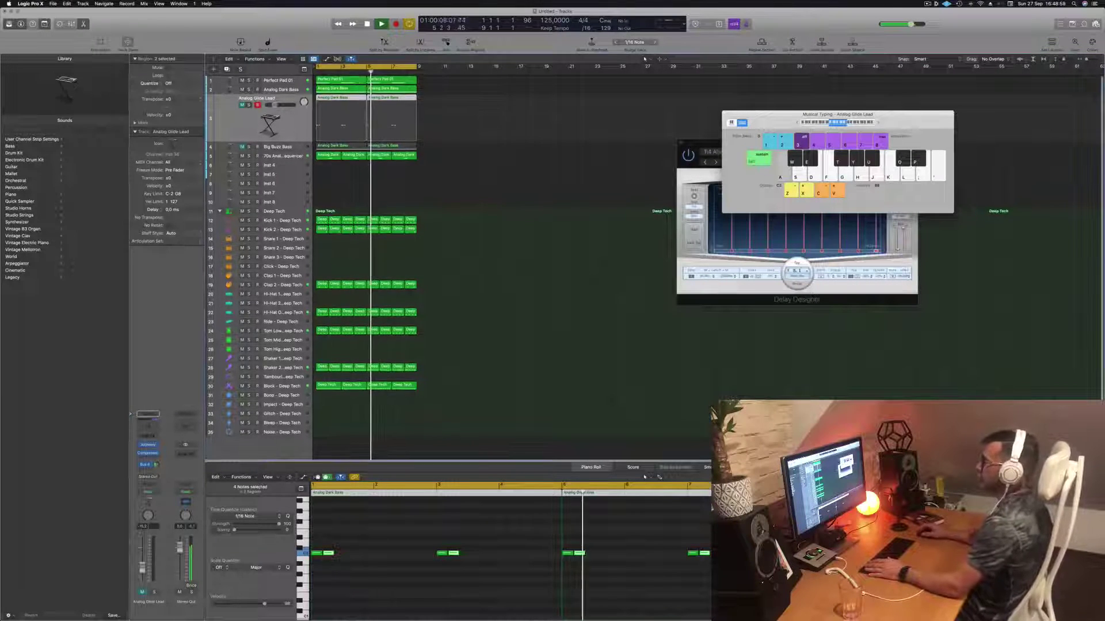
Review the regions of the Perfect Pad 01, Analog Dark Bass and 70s Analog Sequencer tracks during playback.
left_click(296, 80)
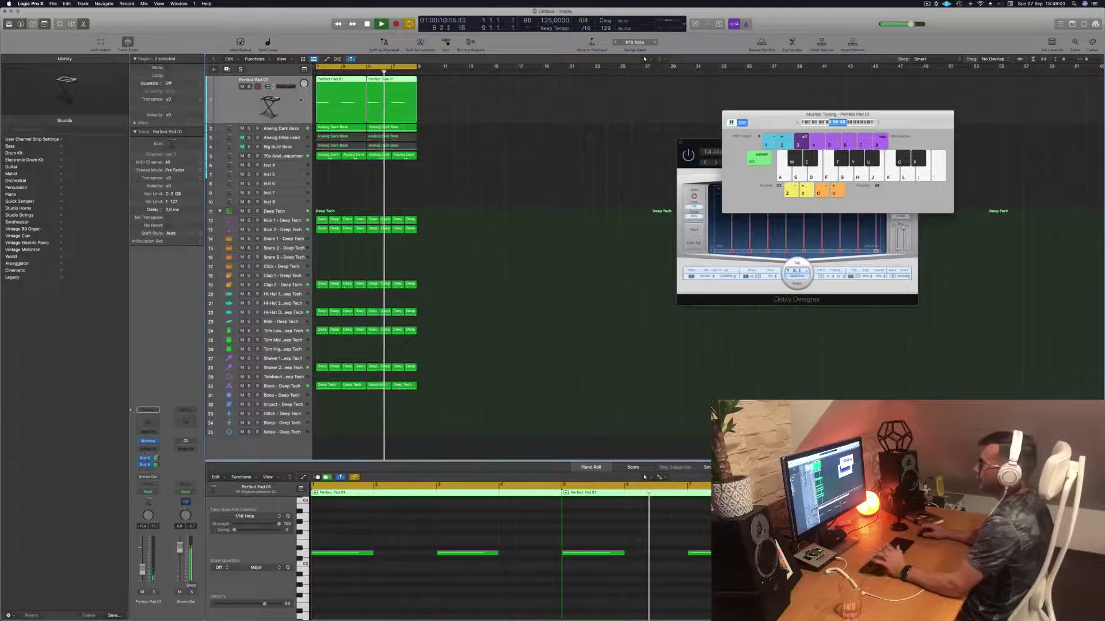
left_click(297, 129)
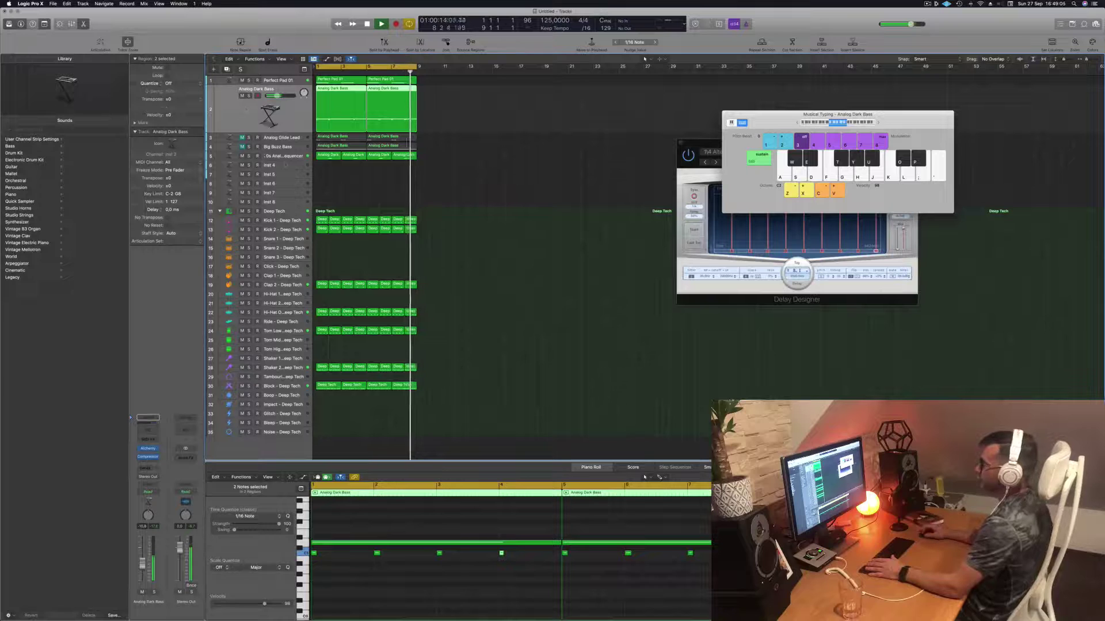
left_click(282, 156)
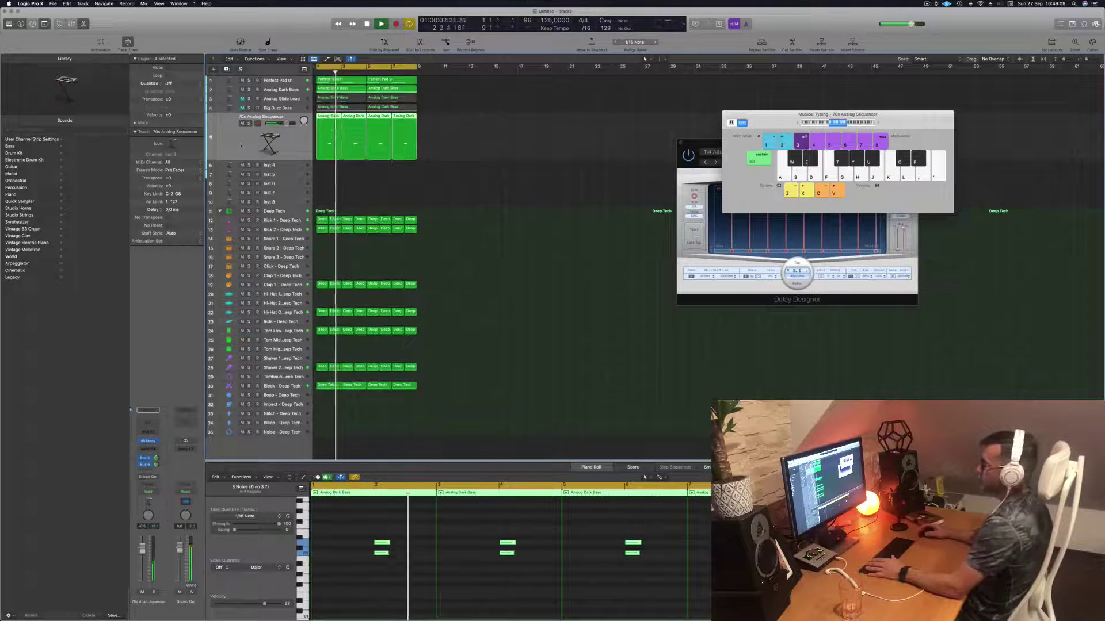
left_click(285, 166)
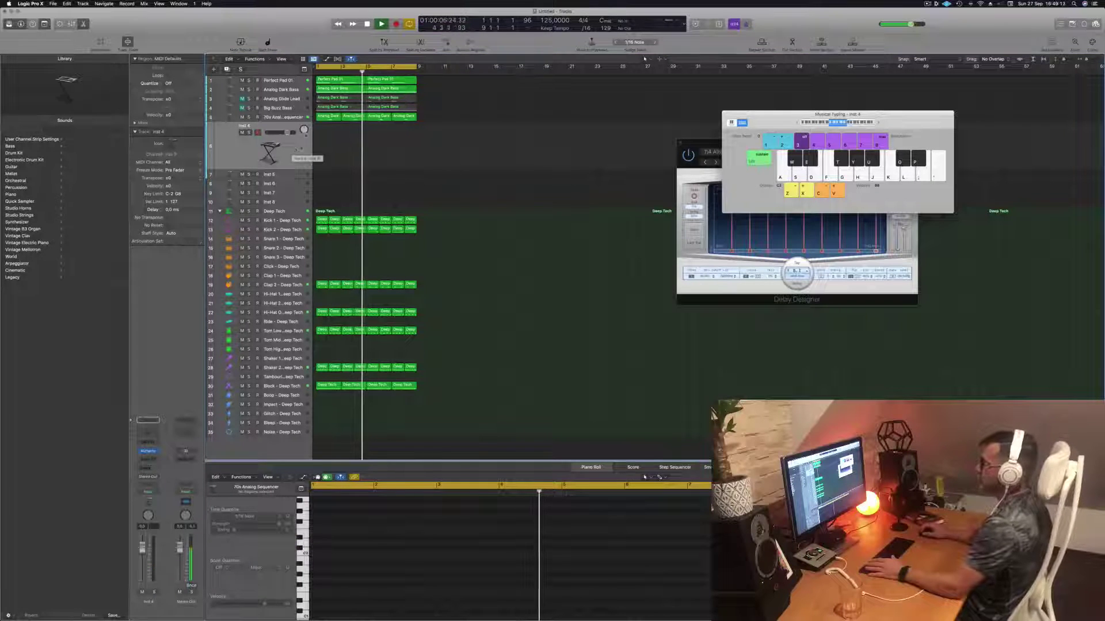
Duplicate the 70s Analog Sequencer track with its settings and copy its first region onto the new track.
left_click(328, 117)
left_click(267, 117)
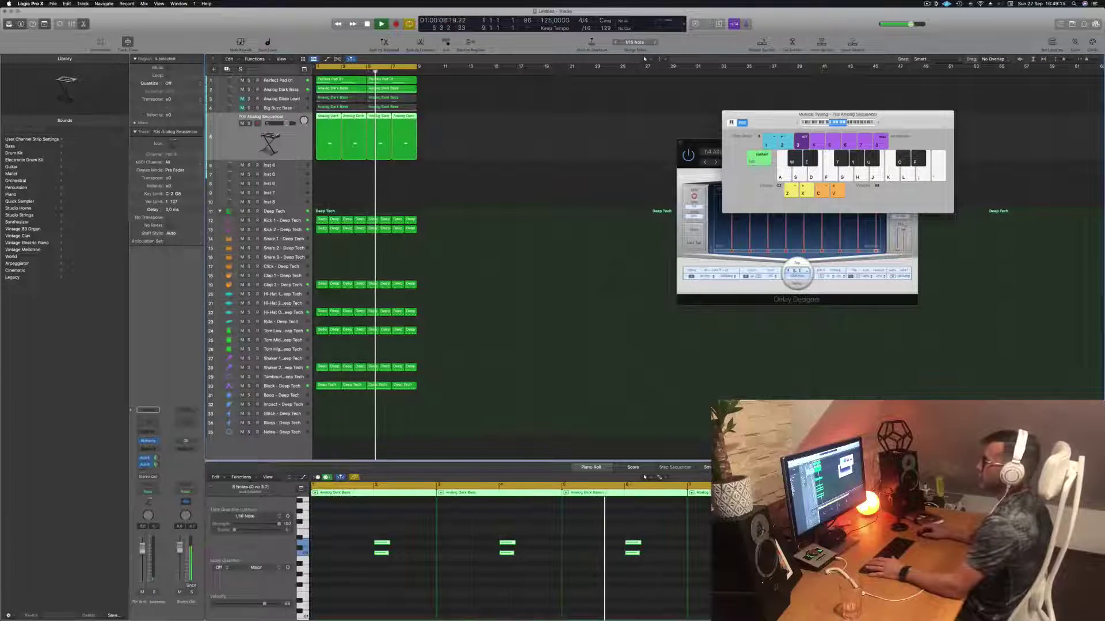
key("super+d")
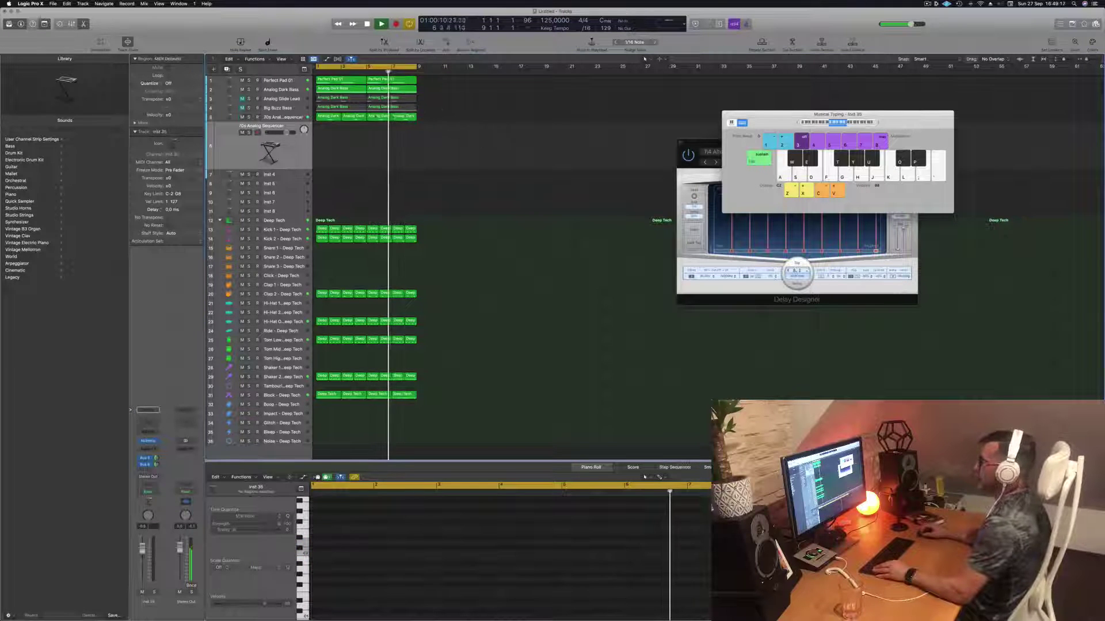
left_click(324, 117)
left_click_drag(322, 117, 320, 132)
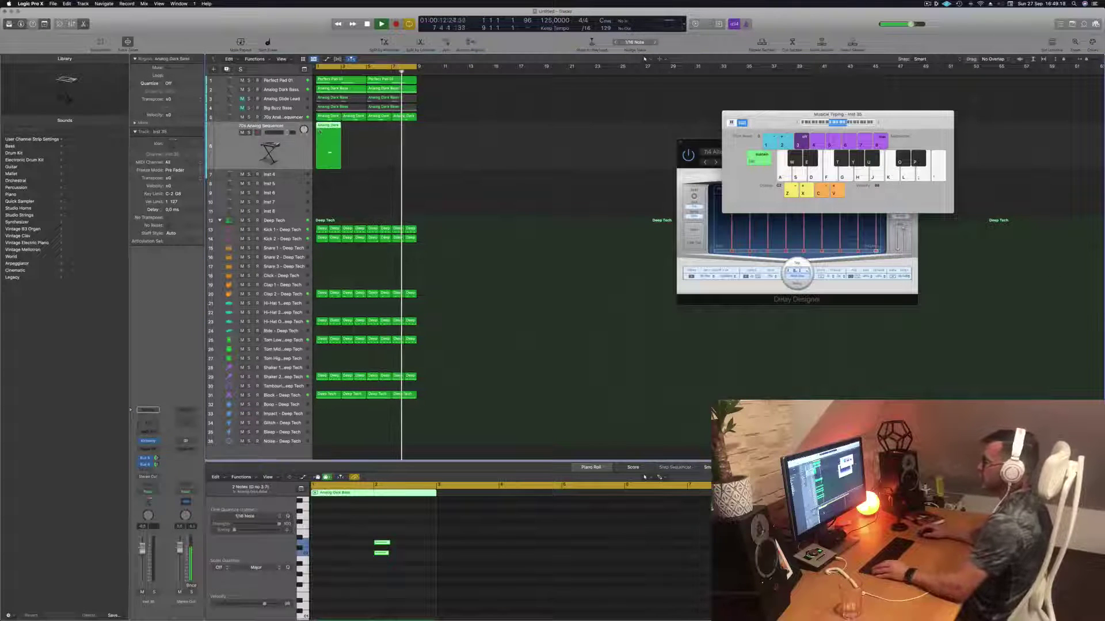
Nudge the copied region's two notes earlier to the start of bar 1 and play the loop from the beginning.
left_click(424, 567)
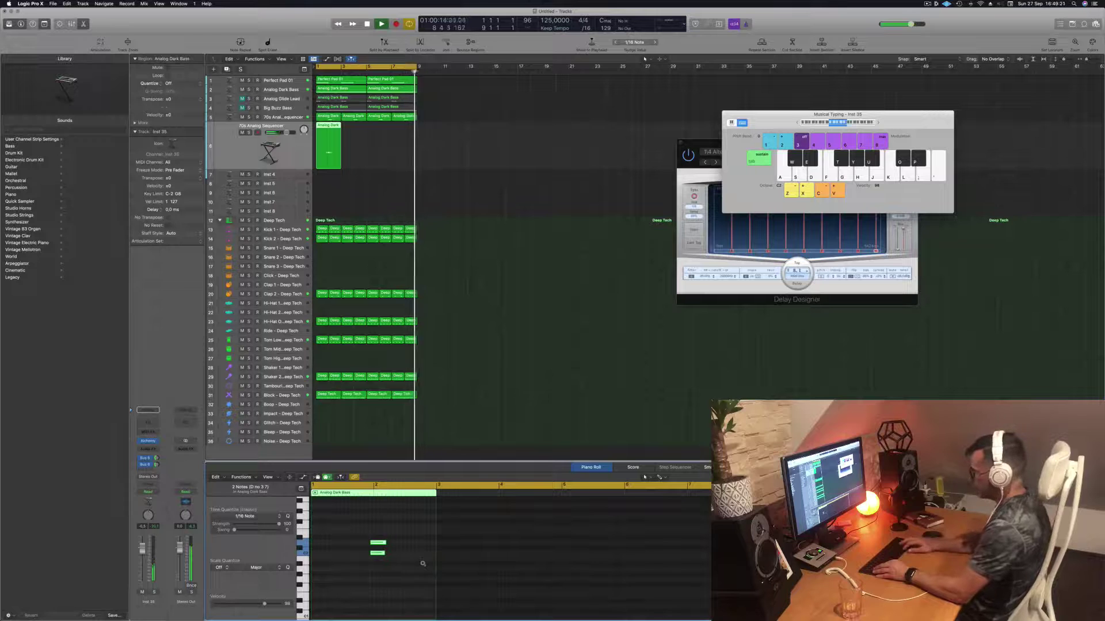
key("alt+Left")
key("alt+Left")
key("alt+Left")
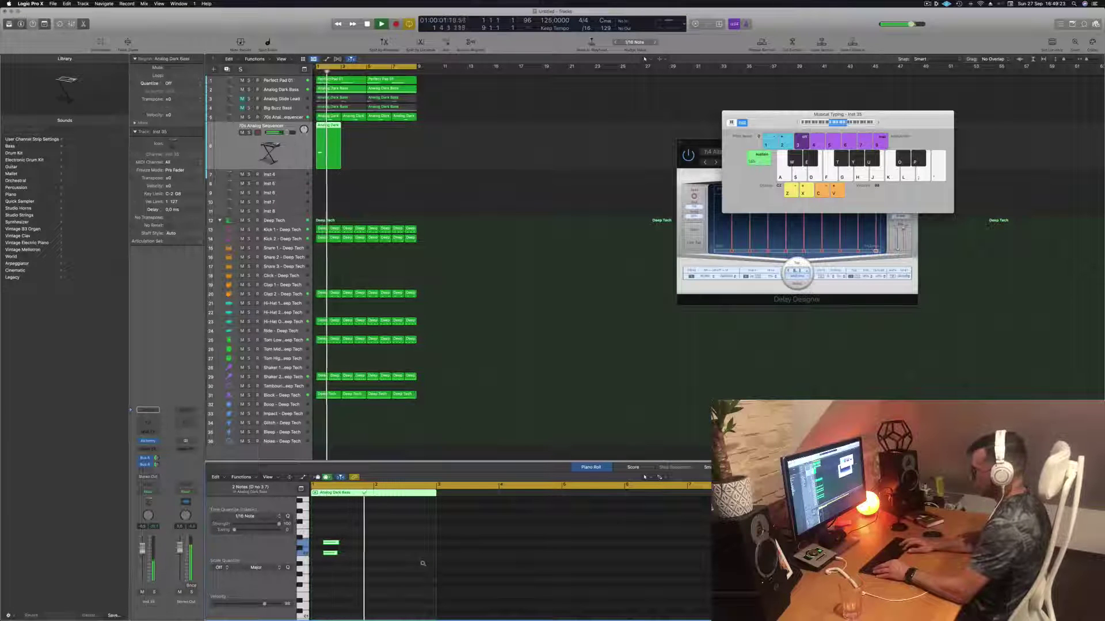
key("space")
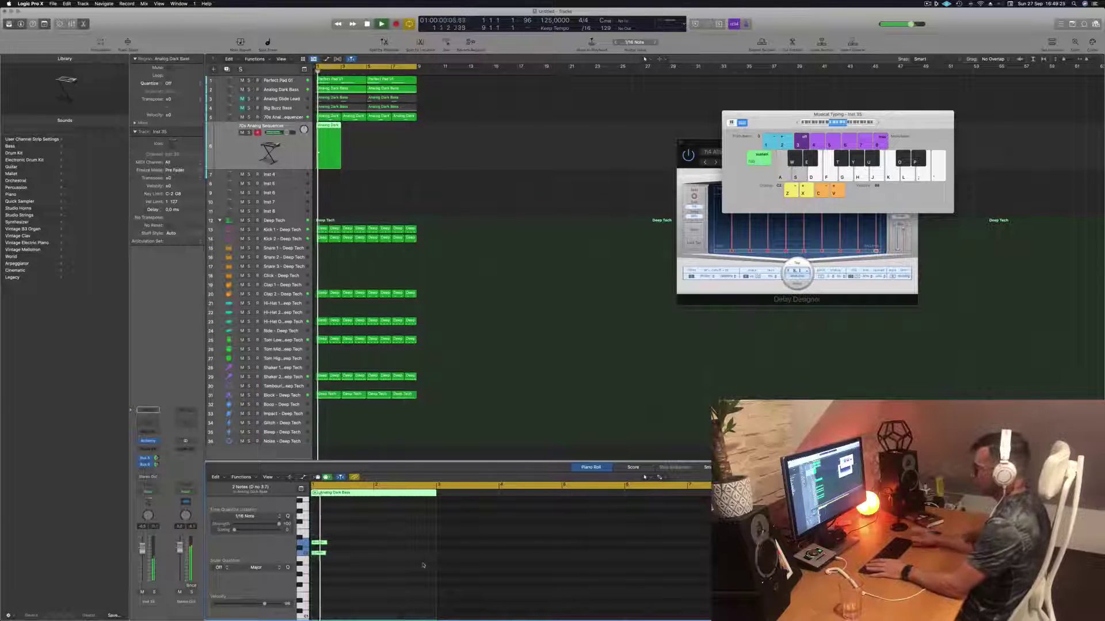
key("Return")
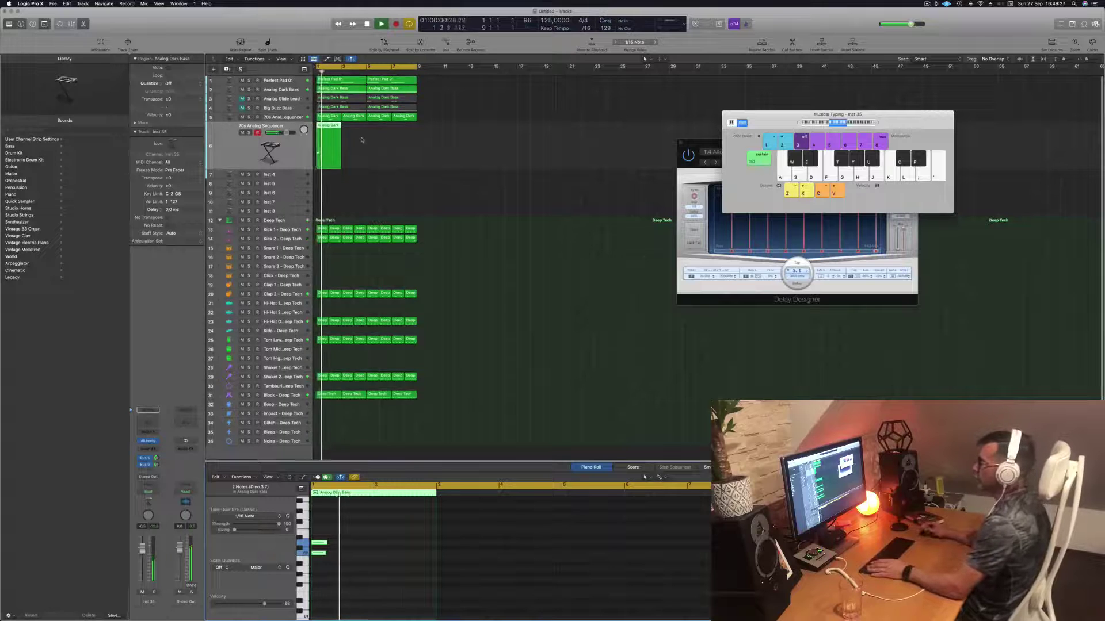
Shift the two notes to the middle of bar 1 and repeat the two-bar region until four copies fill the cycle range.
key("space")
left_click_drag(327, 126, 316, 155)
key("Return")
key("space")
left_click(373, 545)
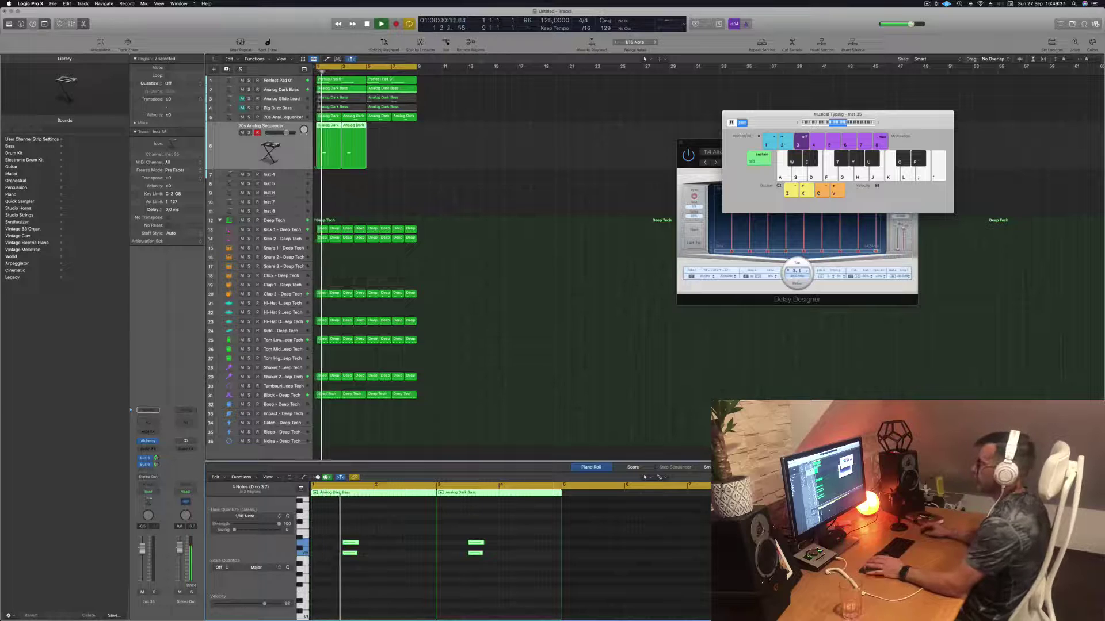
key("space")
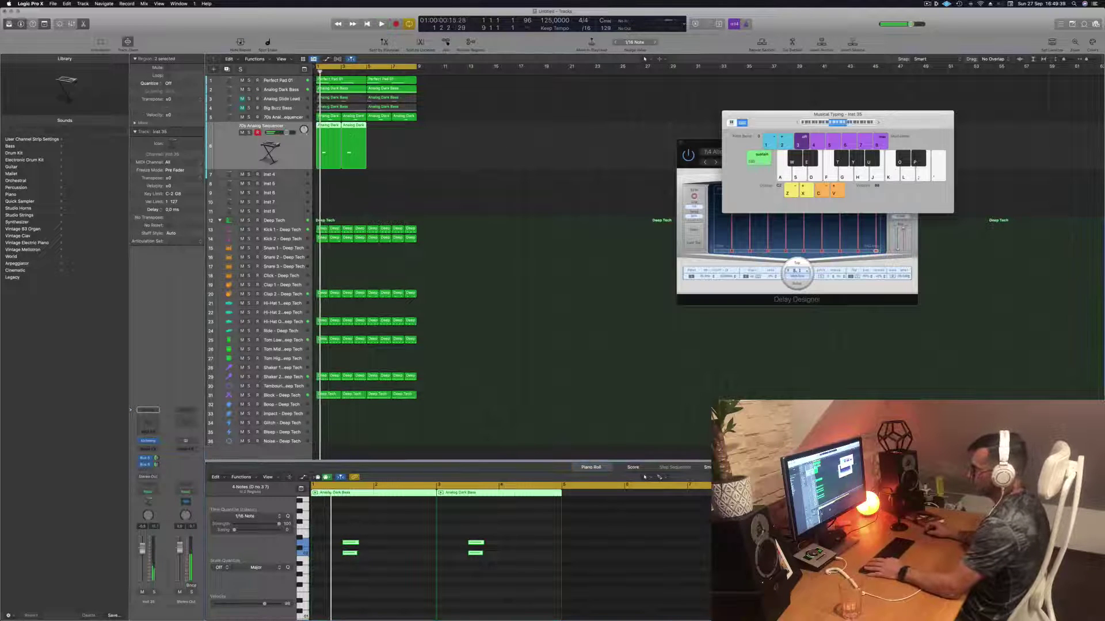
left_click_drag(356, 126, 402, 129)
key("space")
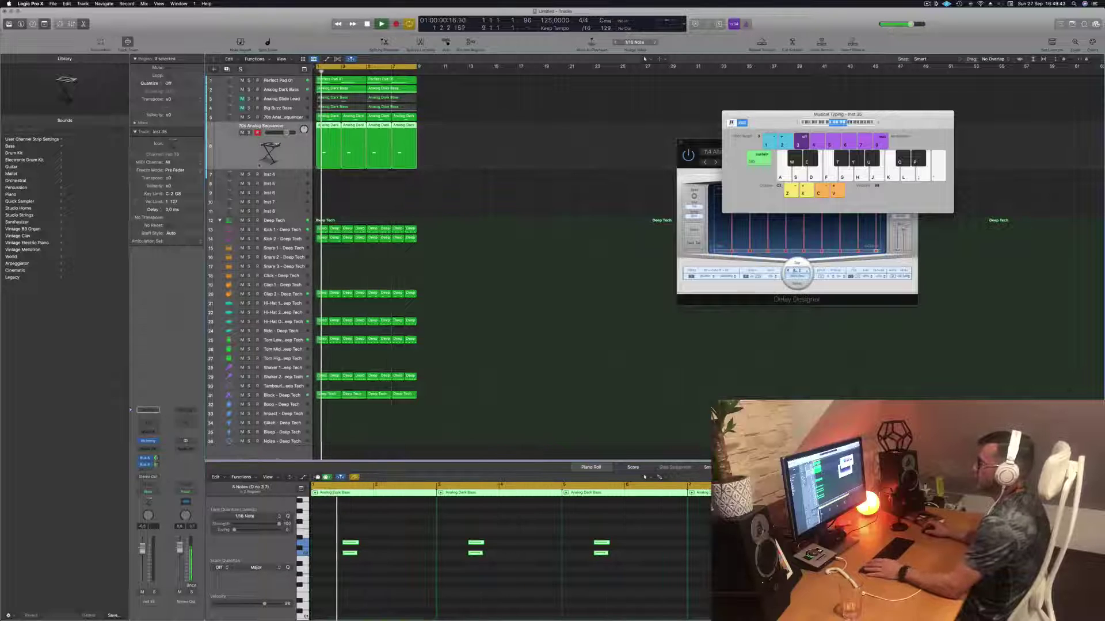
Open the duplicated track's Alchemy synth, filter its presets to the Keys category and load Aquatic Mallets.
left_click(154, 442)
left_click_drag(581, 93, 660, 69)
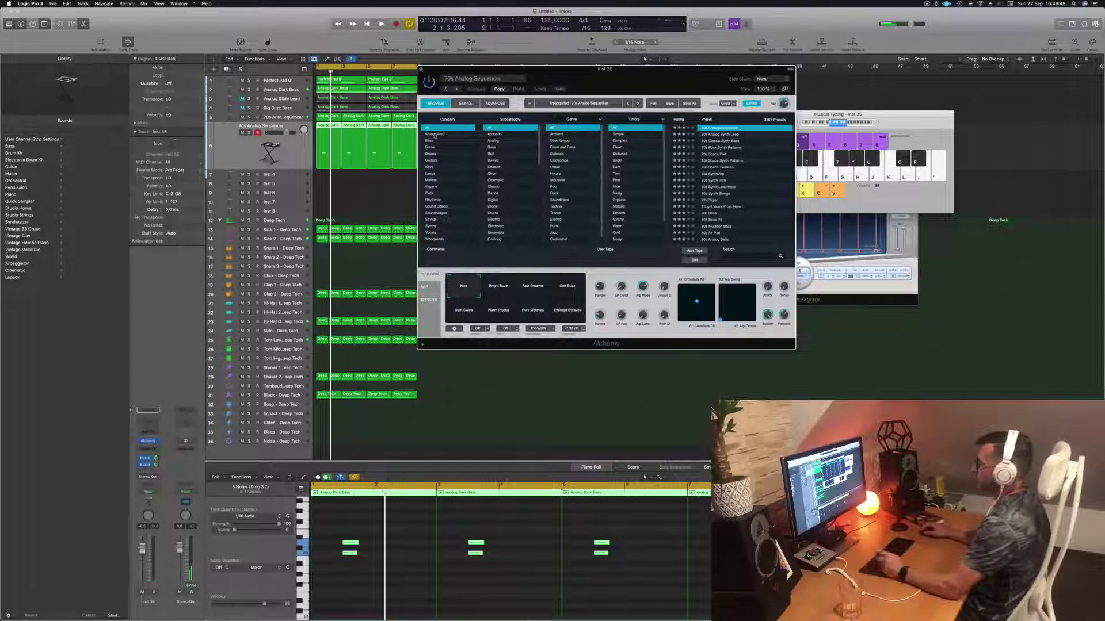
left_click(429, 166)
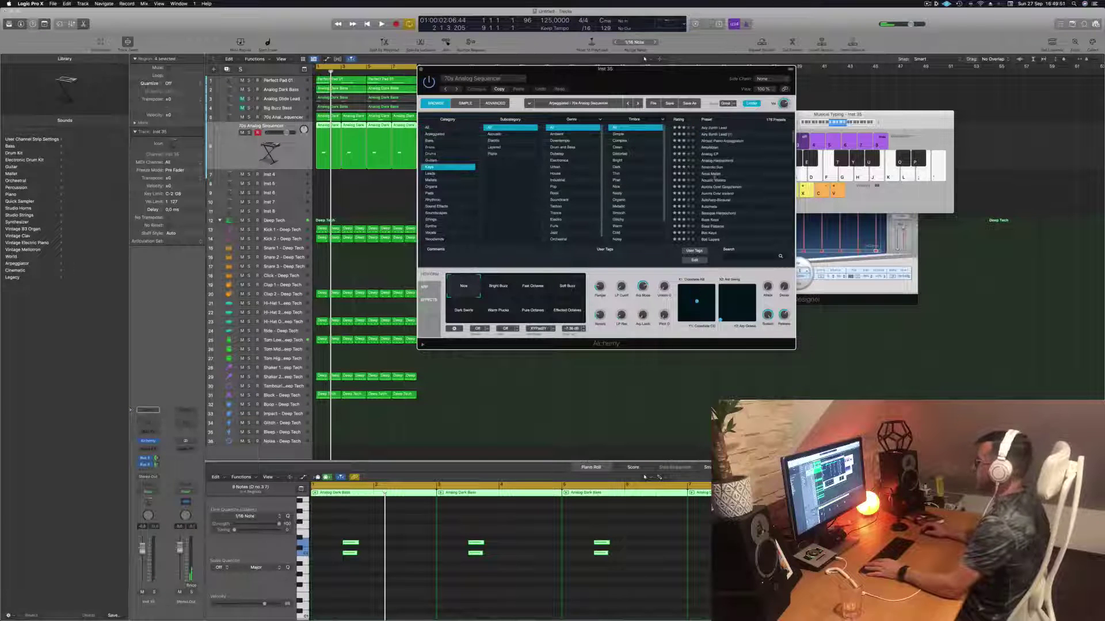
left_click_drag(655, 82, 706, 61)
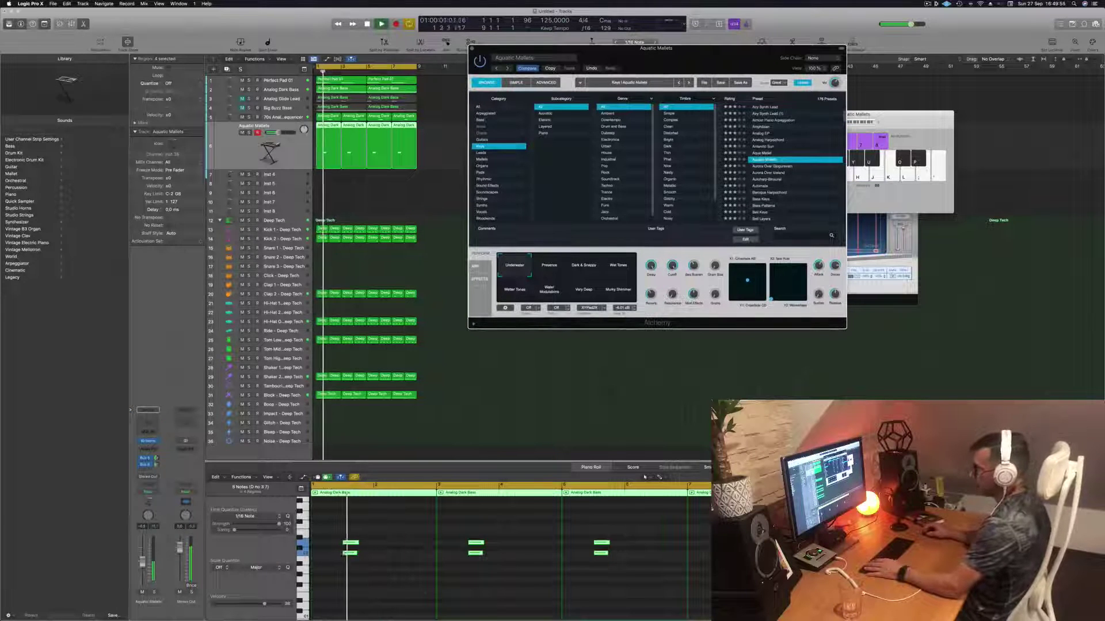
left_click(344, 553)
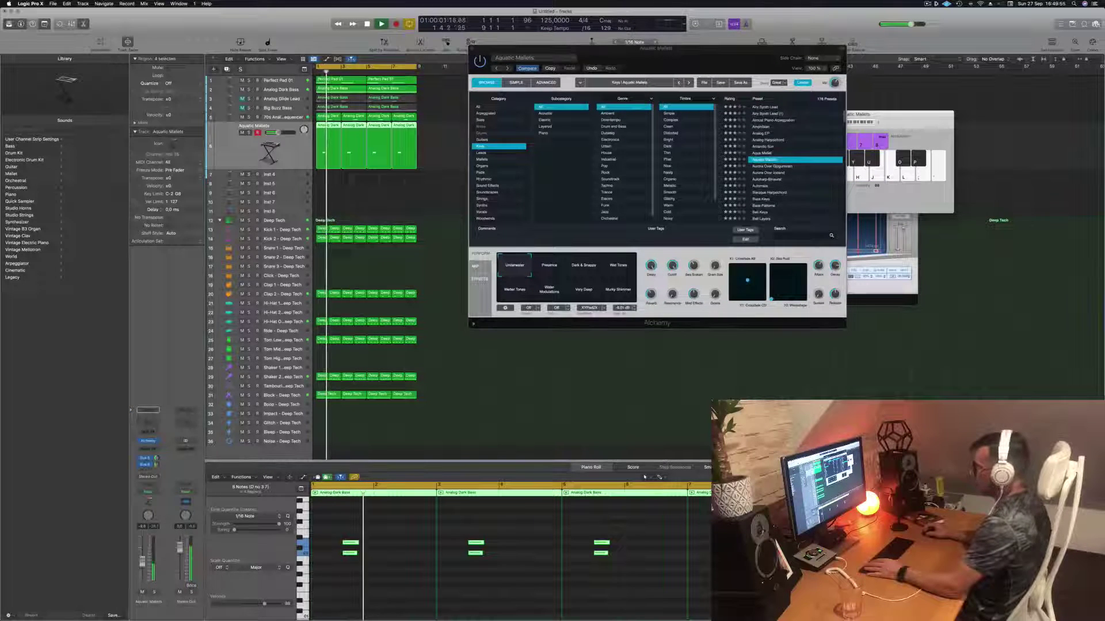
Audition further Keys presets over the playing loop, including Aurora Over Iceland, Autoharp-Binaural and Bell Keys.
left_click(773, 166)
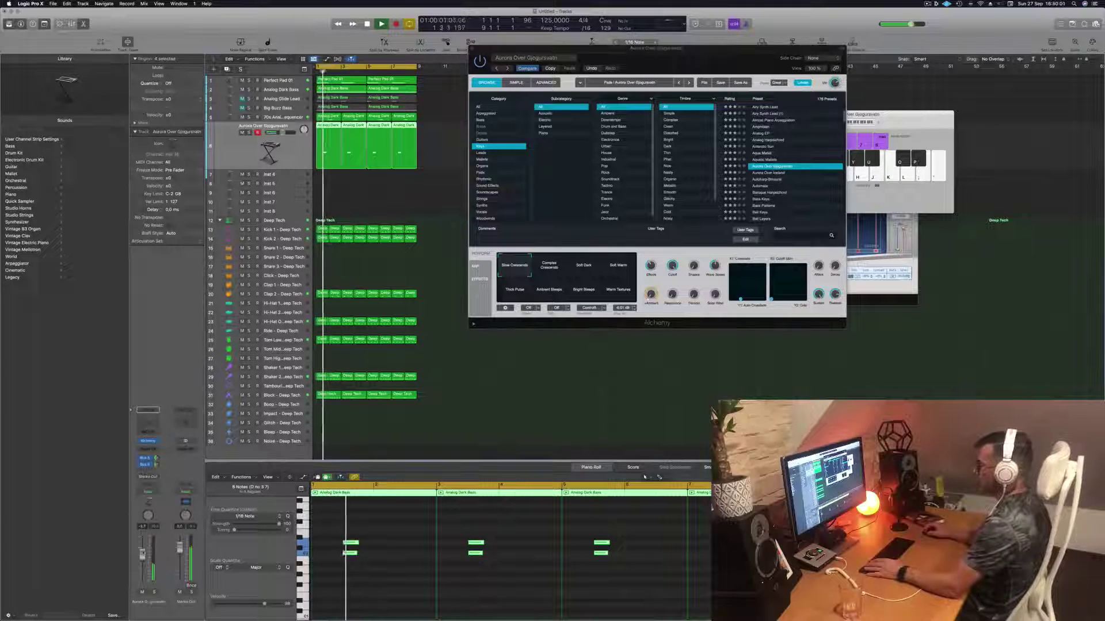
left_click(768, 173)
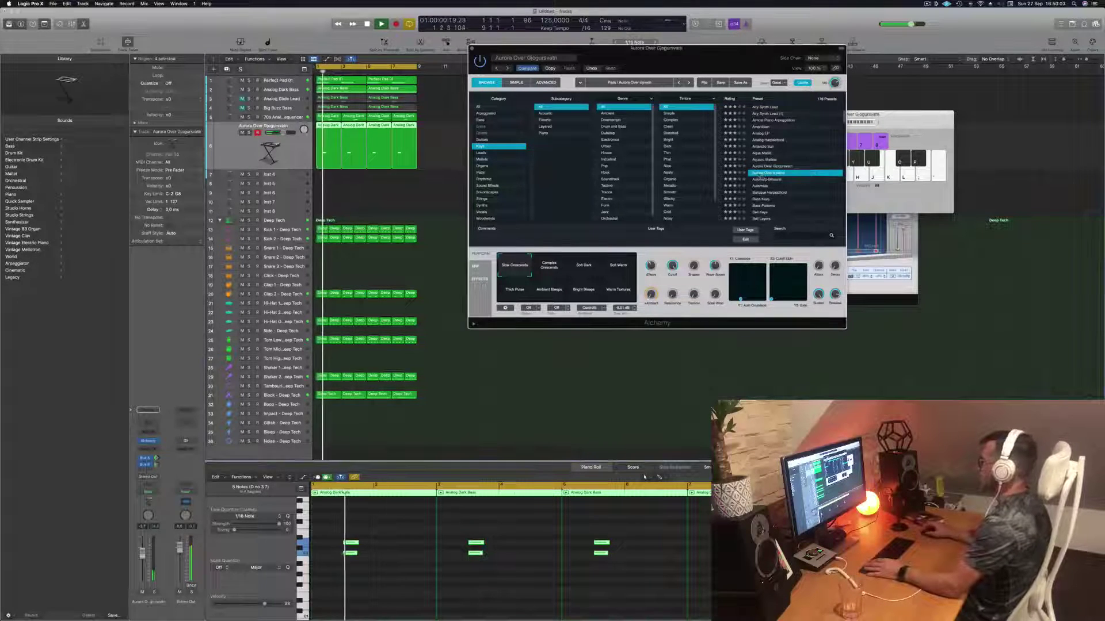
left_click(762, 180)
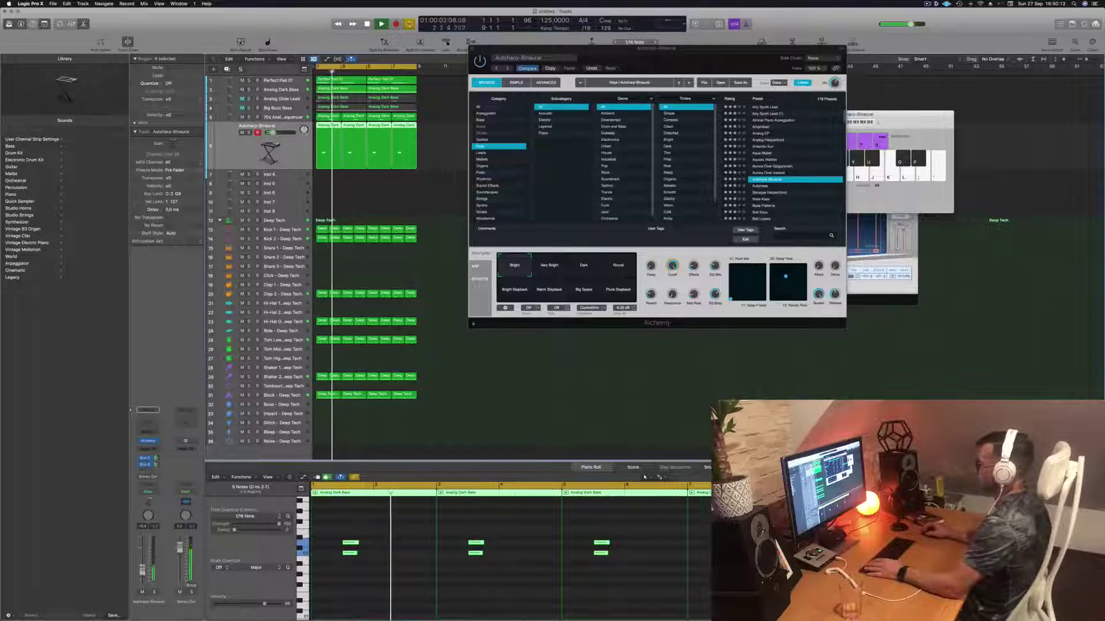
scroll(781, 210, "down", 2)
left_click(759, 193)
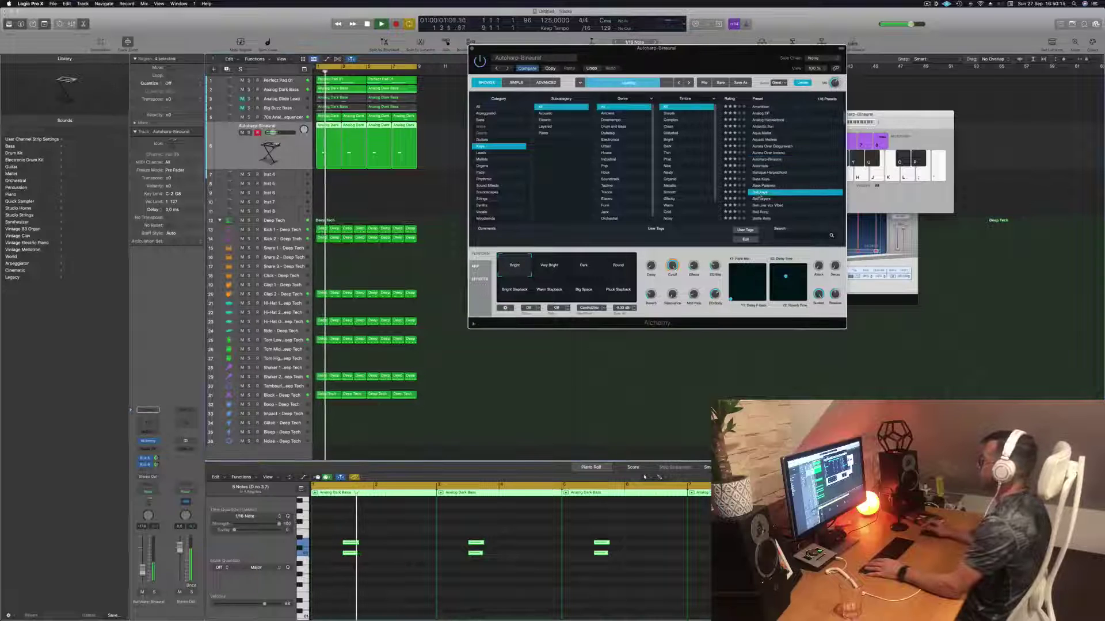
key("space")
key("space")
scroll(782, 191, "down", 2)
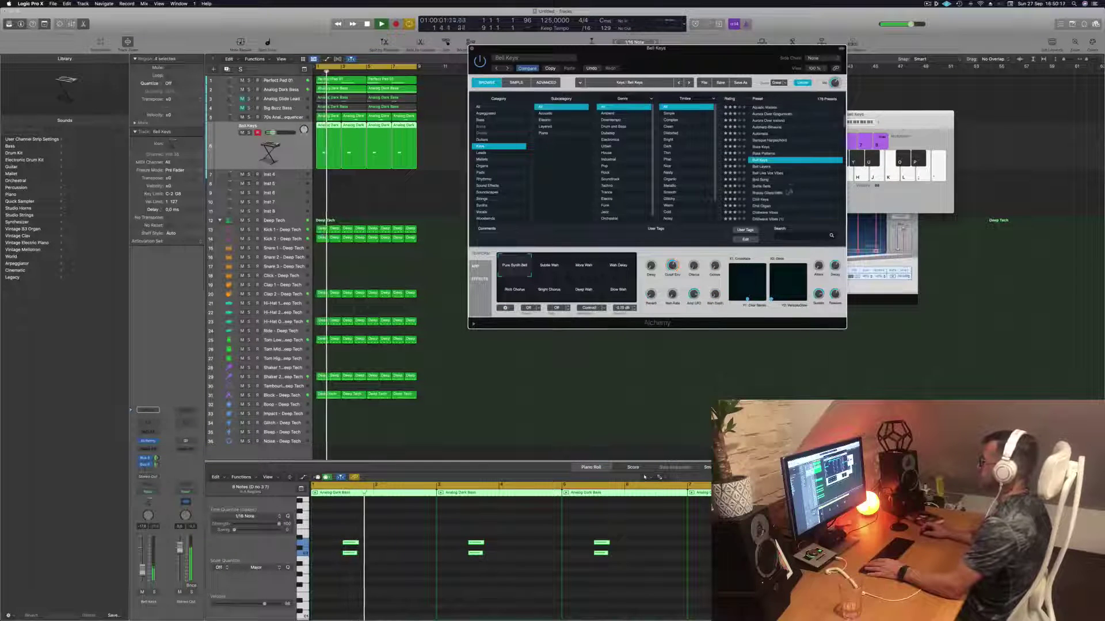
Load the Chill Keys preset in Alchemy and lower the track's volume slightly.
left_click(765, 199)
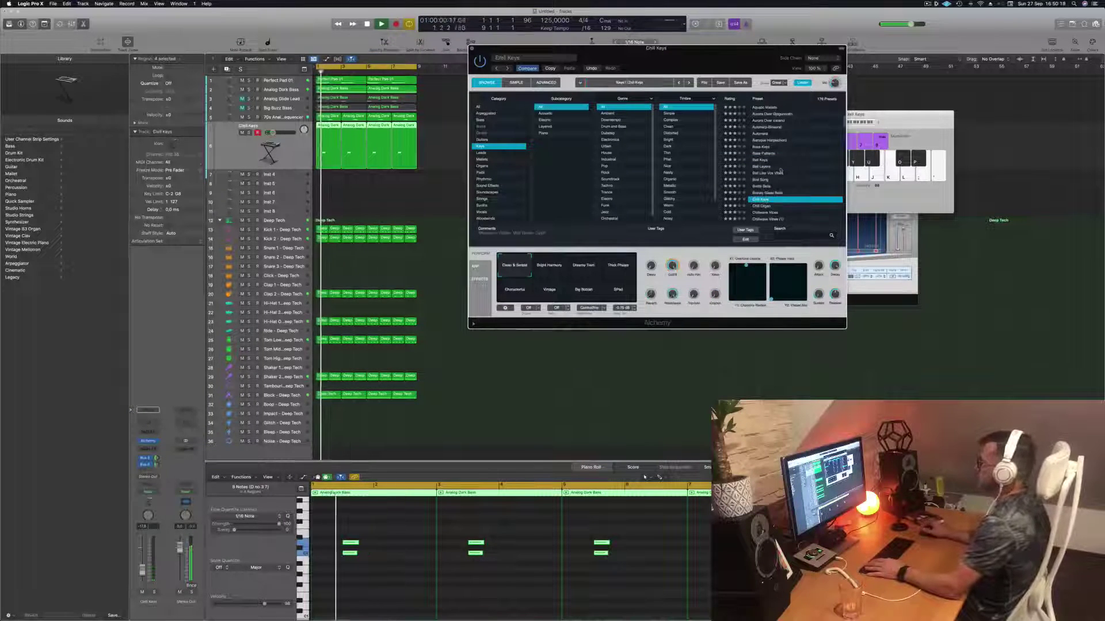
scroll(799, 171, "down", 1)
scroll(799, 169, "down", 1)
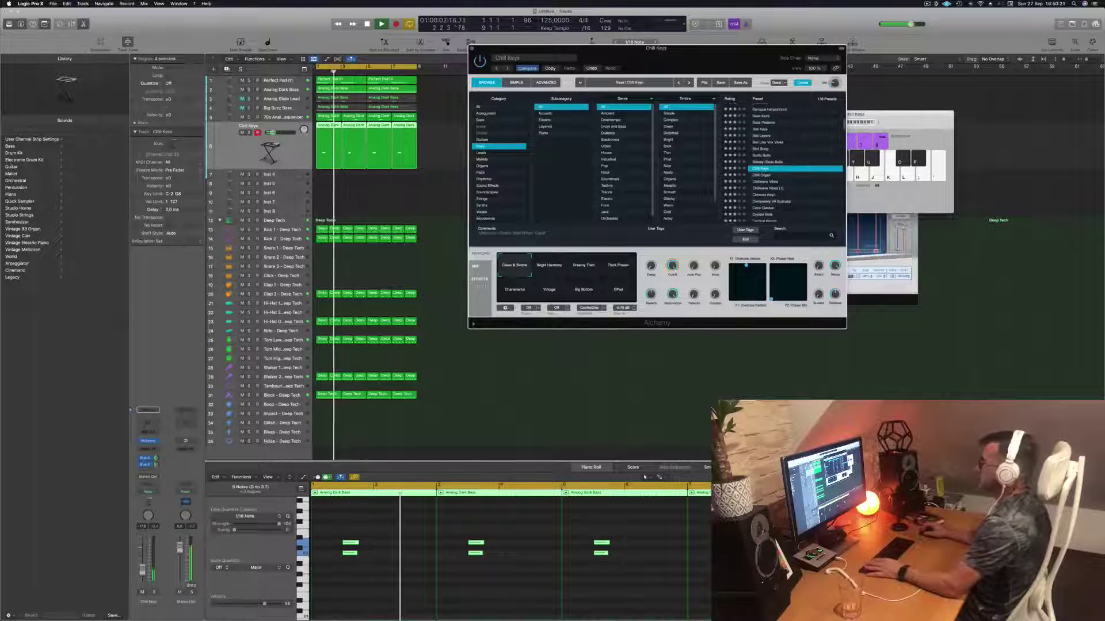
left_click_drag(274, 133, 272, 133)
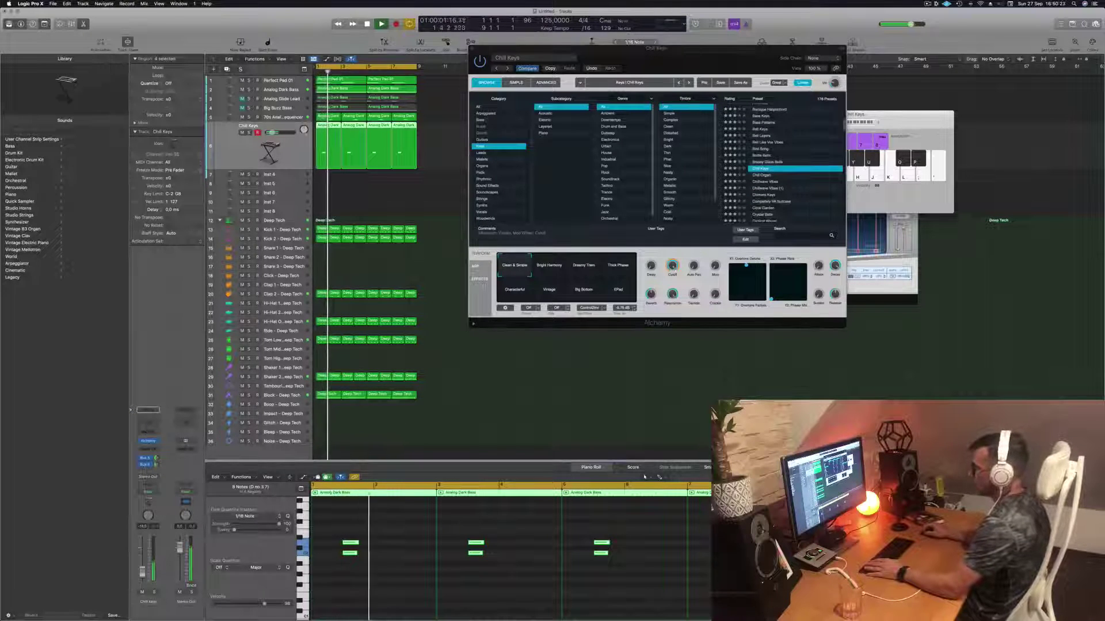
Compare the Chill Keys performance snapshots from Bright Harmony to Big Bottom, settle on Characterful and close the synth window.
left_click(550, 273)
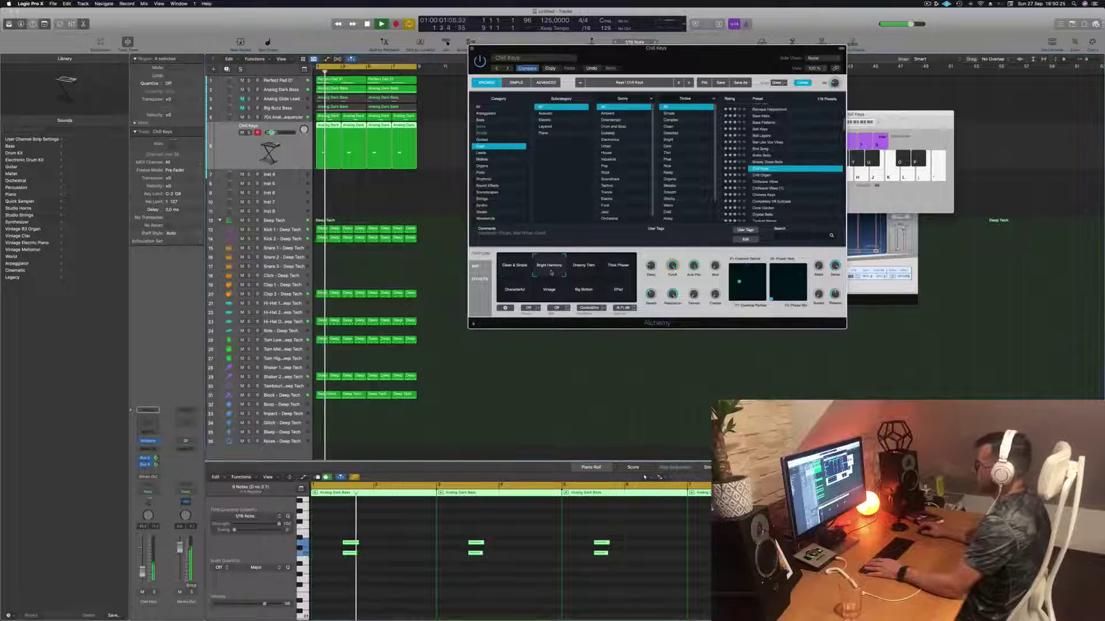
left_click(589, 271)
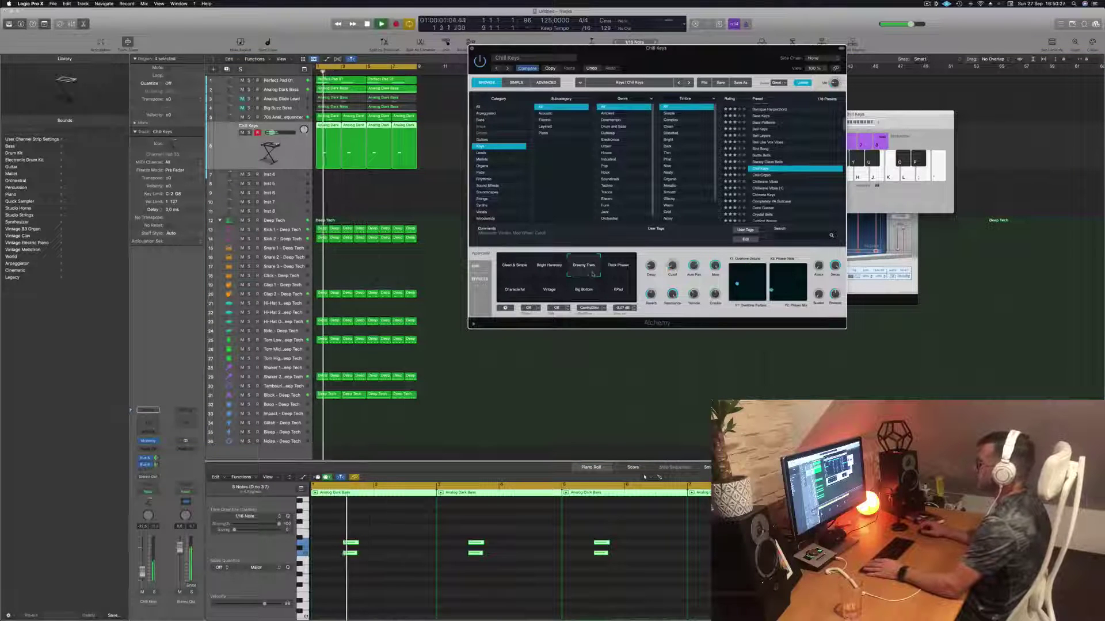
left_click(617, 267)
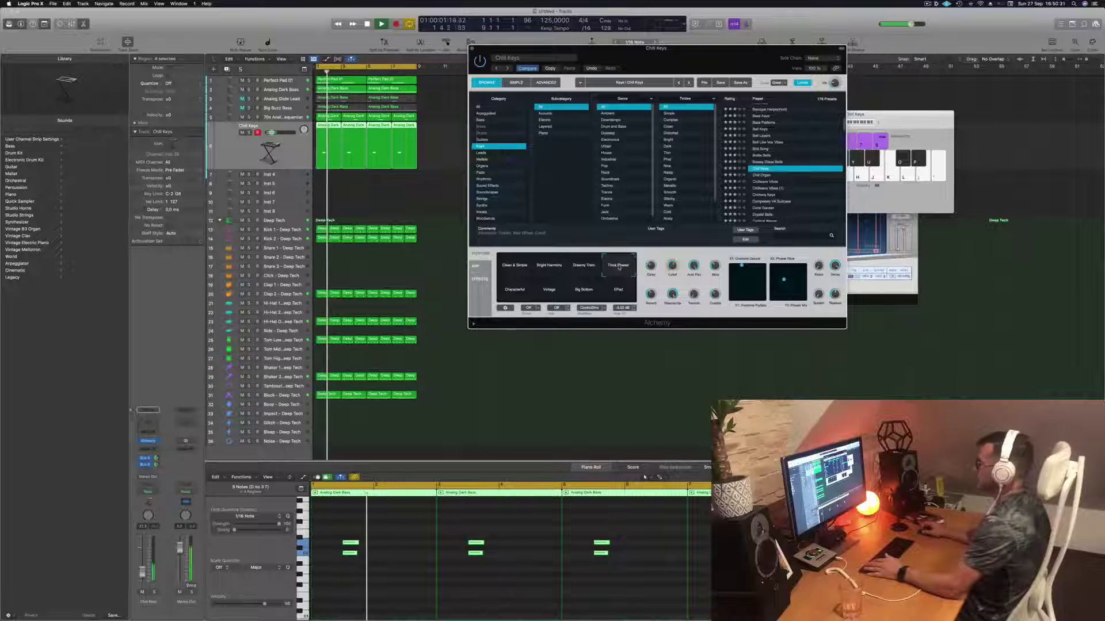
left_click(513, 292)
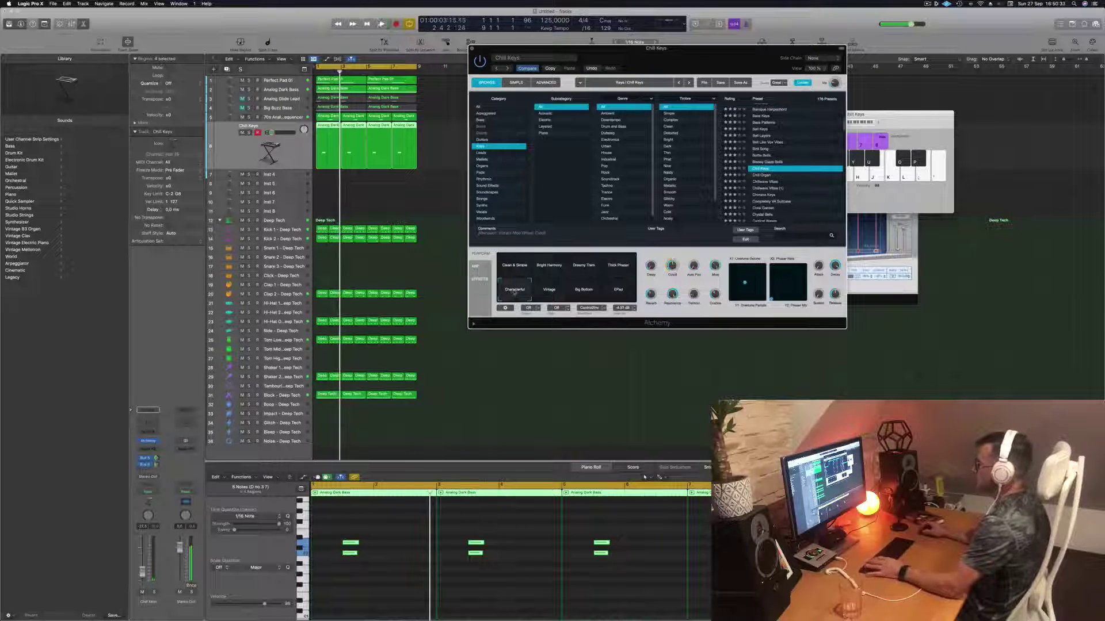
left_click(556, 294)
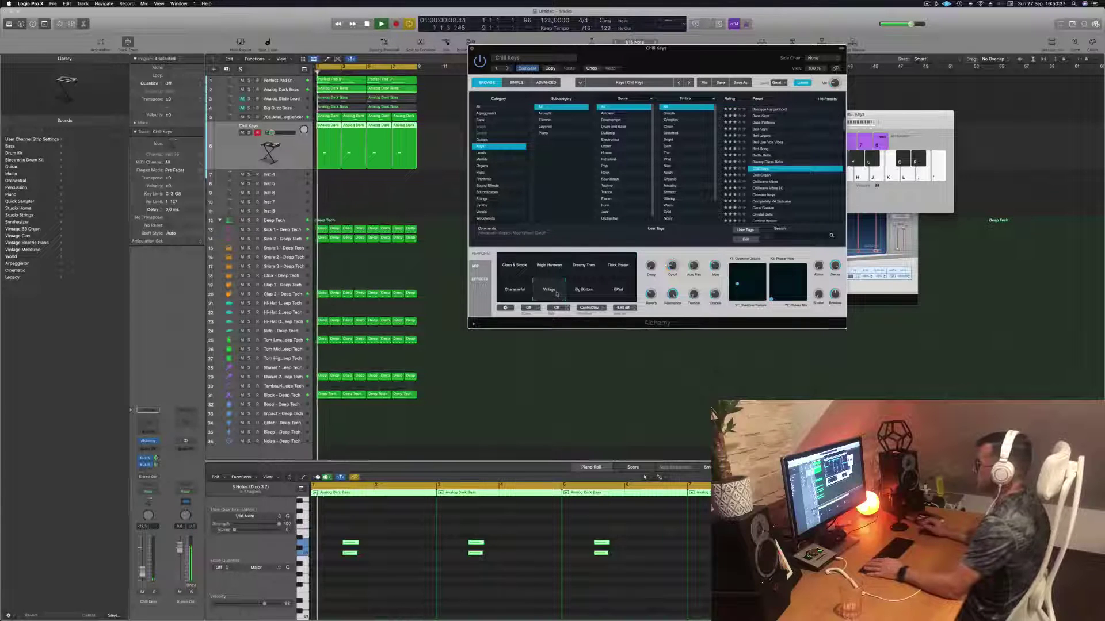
left_click(583, 292)
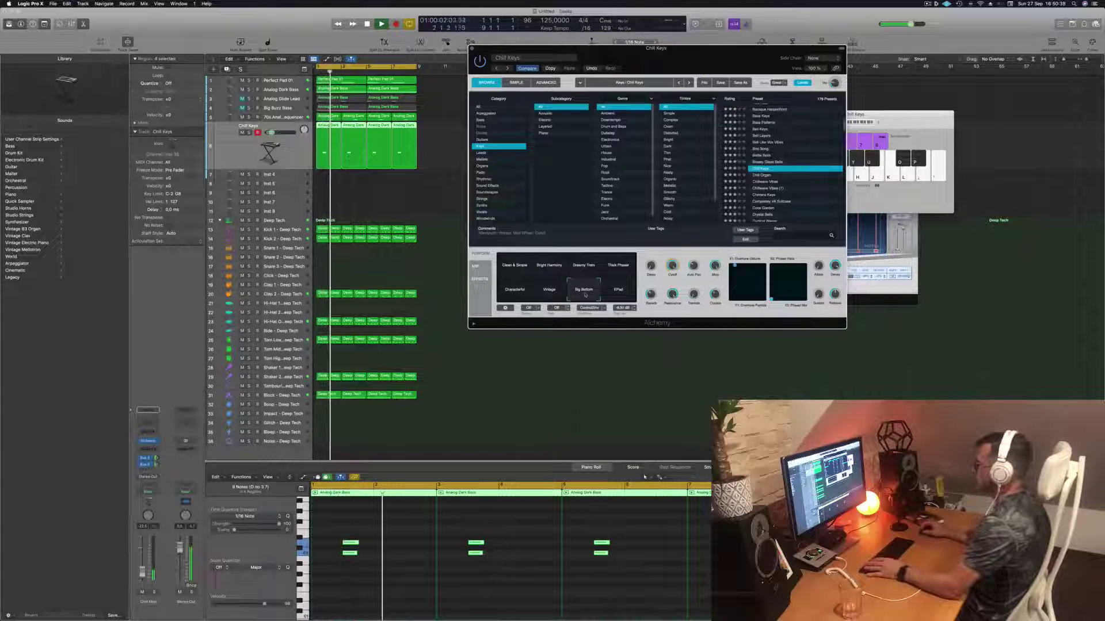
left_click(506, 292)
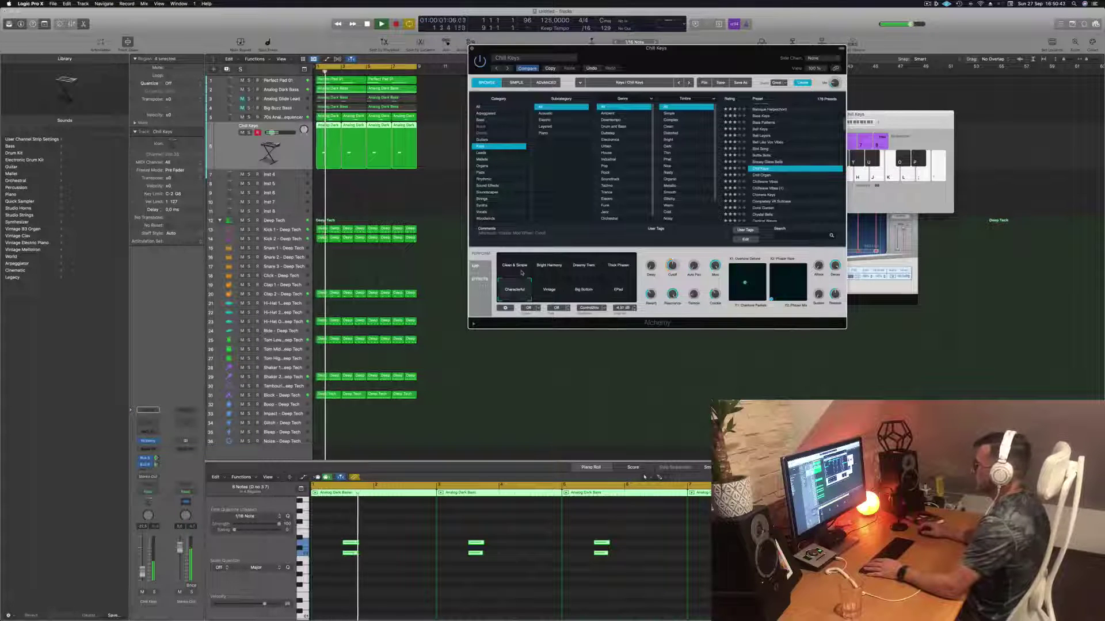
left_click_drag(703, 63, 609, 173)
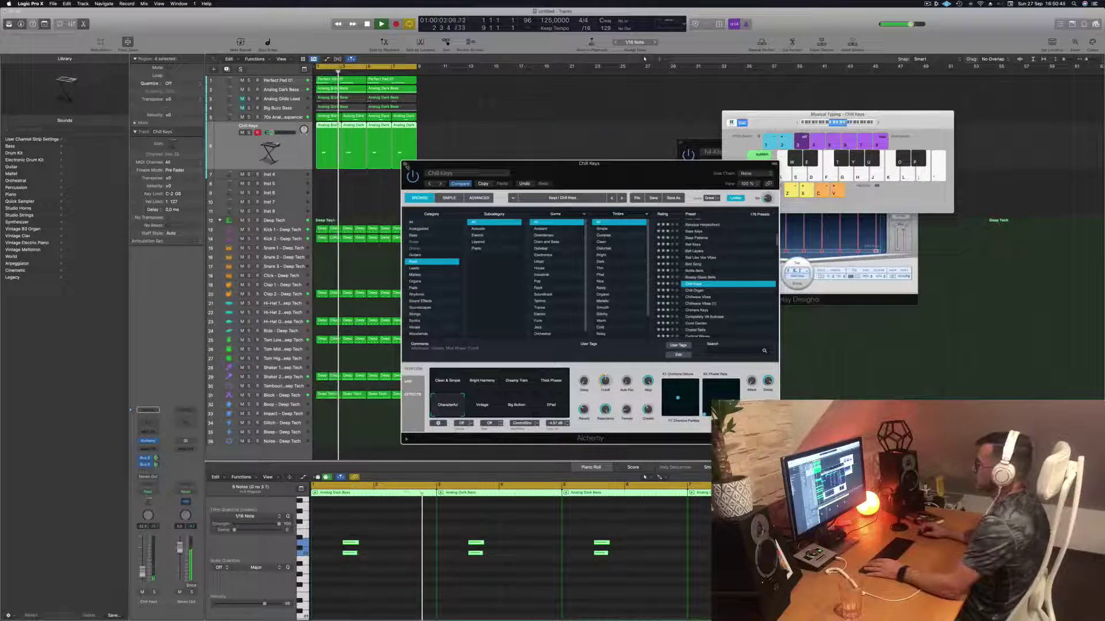
left_click(406, 165)
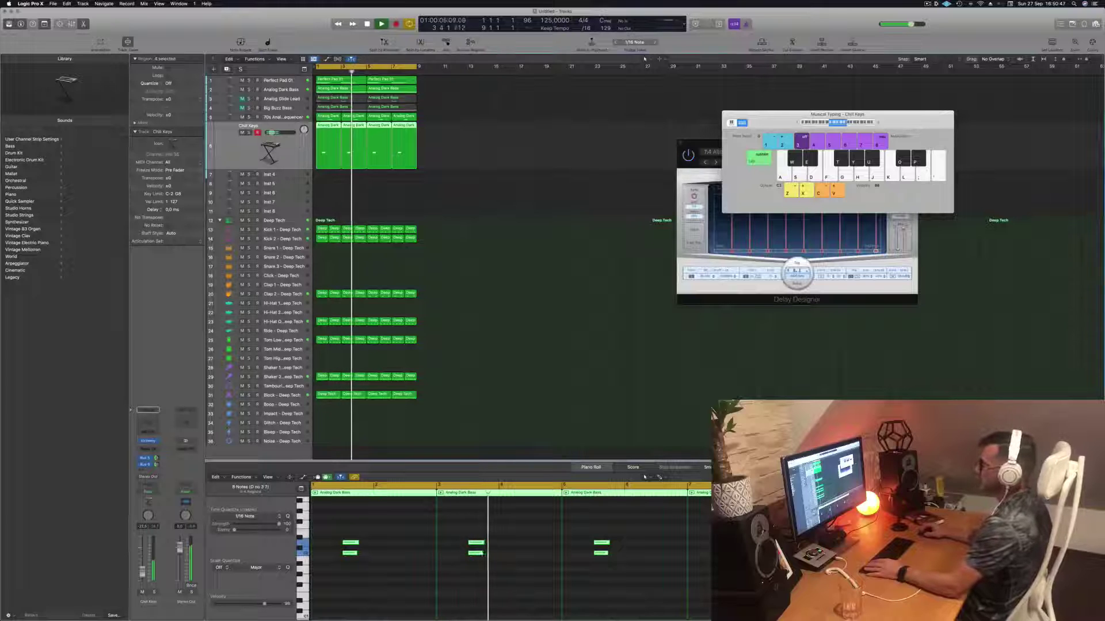
Play the loop with the new keys sound and duplicate the Perfect Pad 01 track with its settings.
key("space")
key("space")
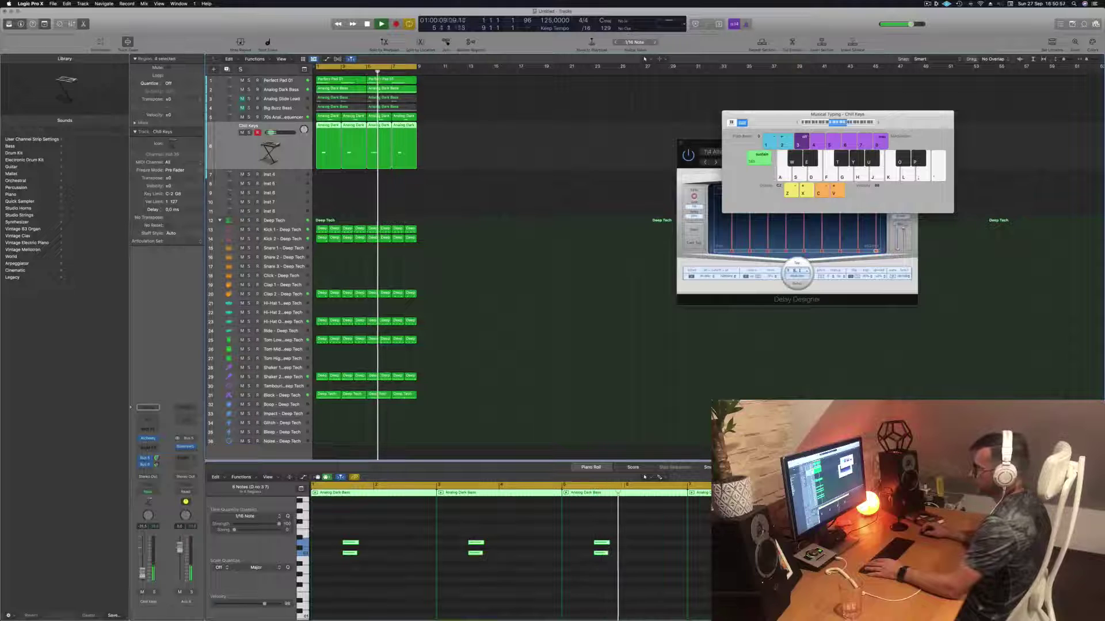
left_click(462, 159)
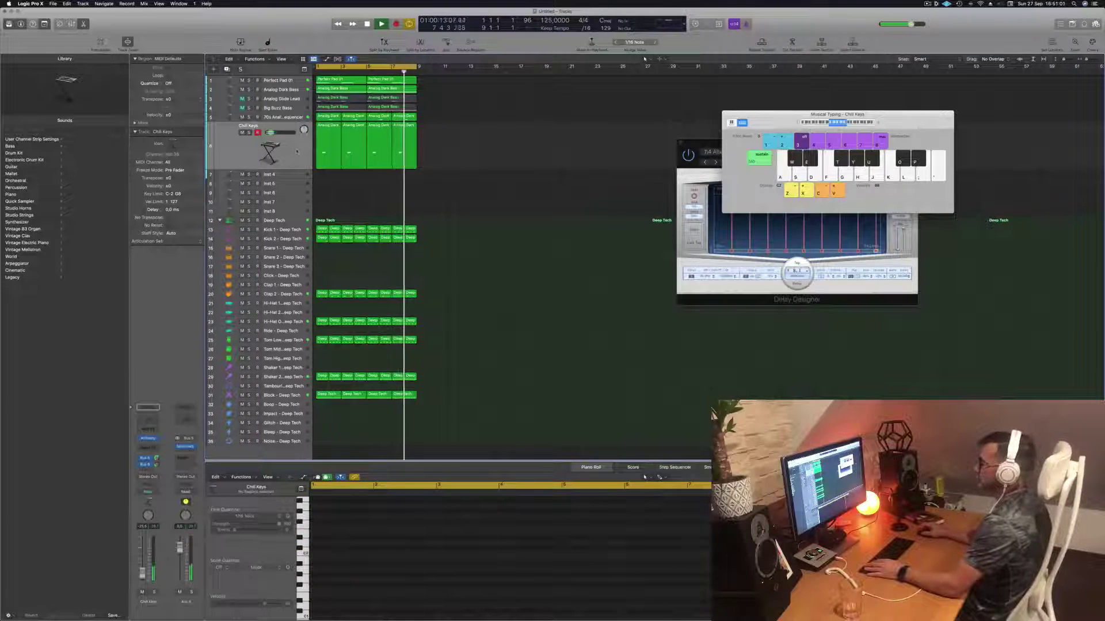
left_click_drag(431, 144, 334, 151)
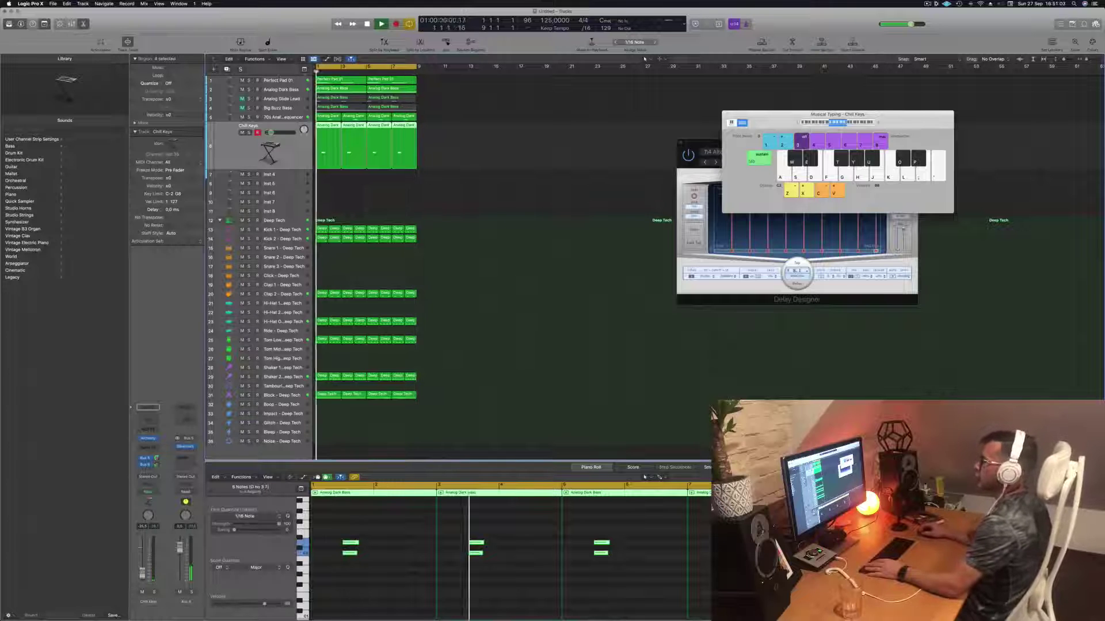
left_click(278, 81)
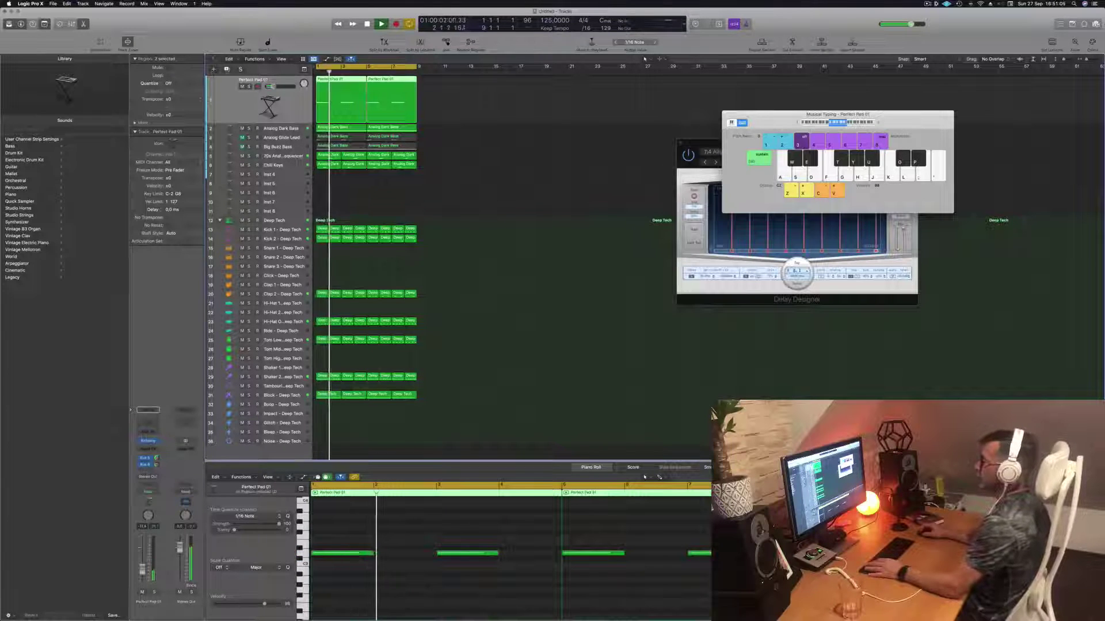
key("super+d")
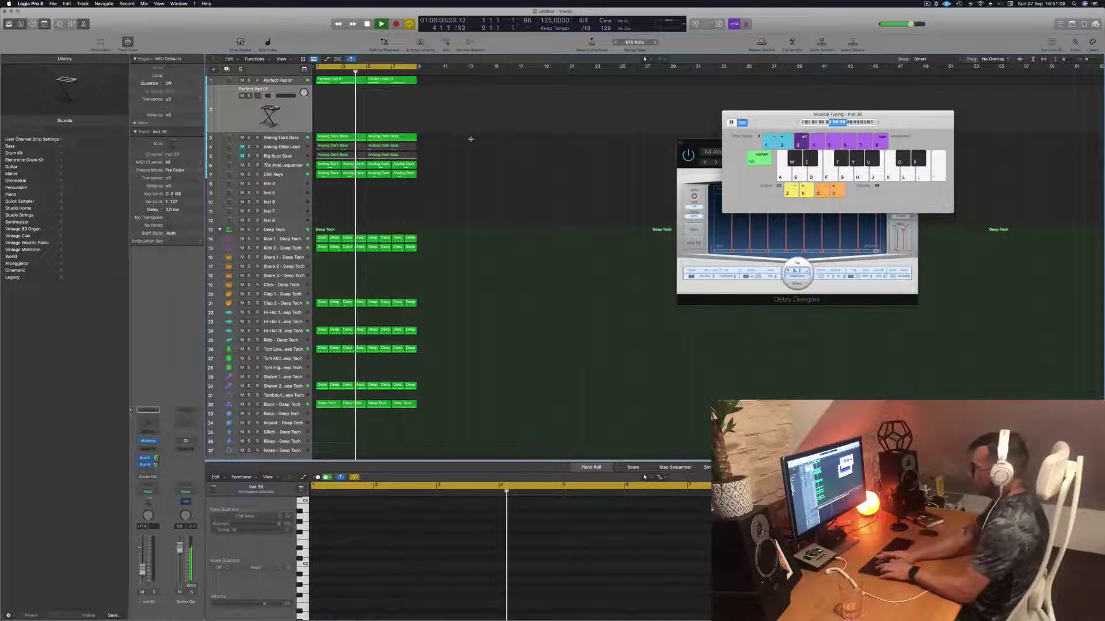
Repeat all regions until the arrangement reaches bar 33 and set the cycle range to cover the full length.
key("super+a")
key("super+r")
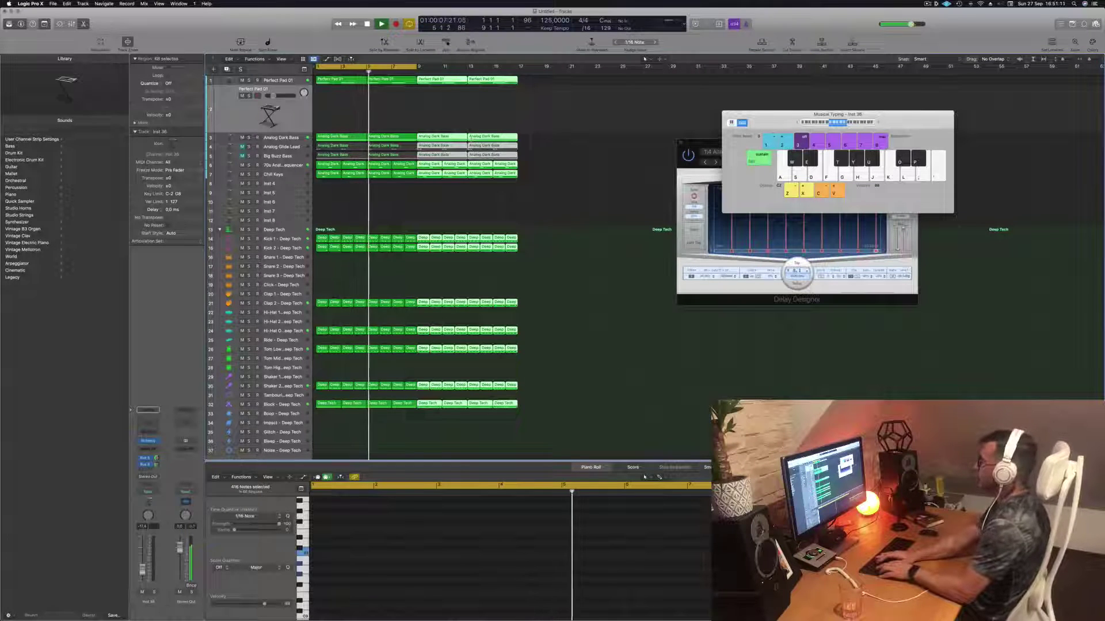
key("super+r")
key("super+r")
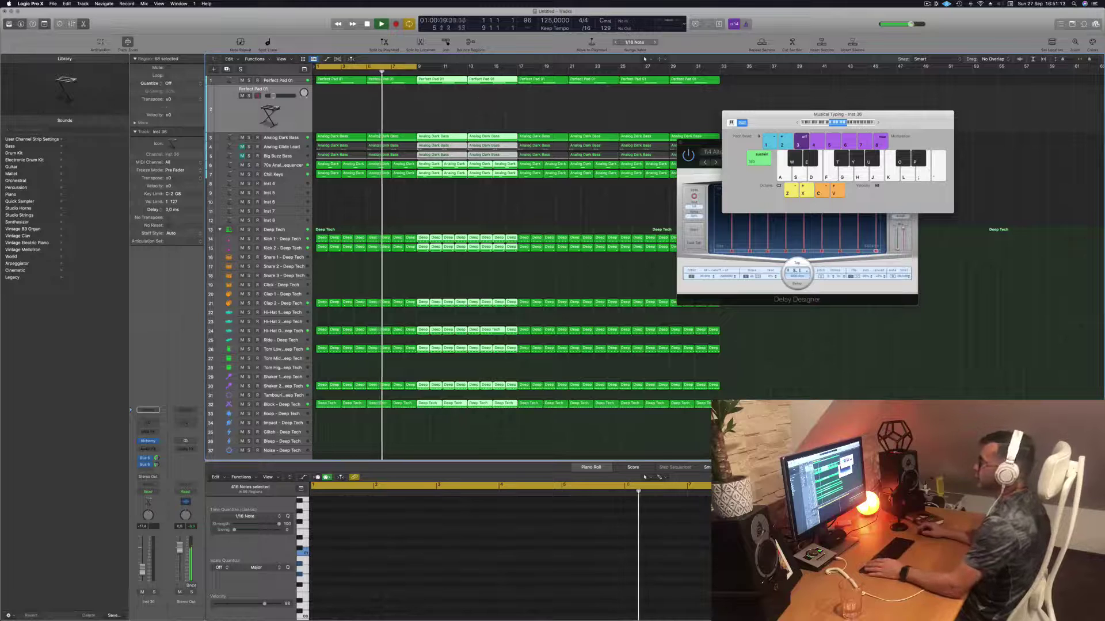
key("super+u")
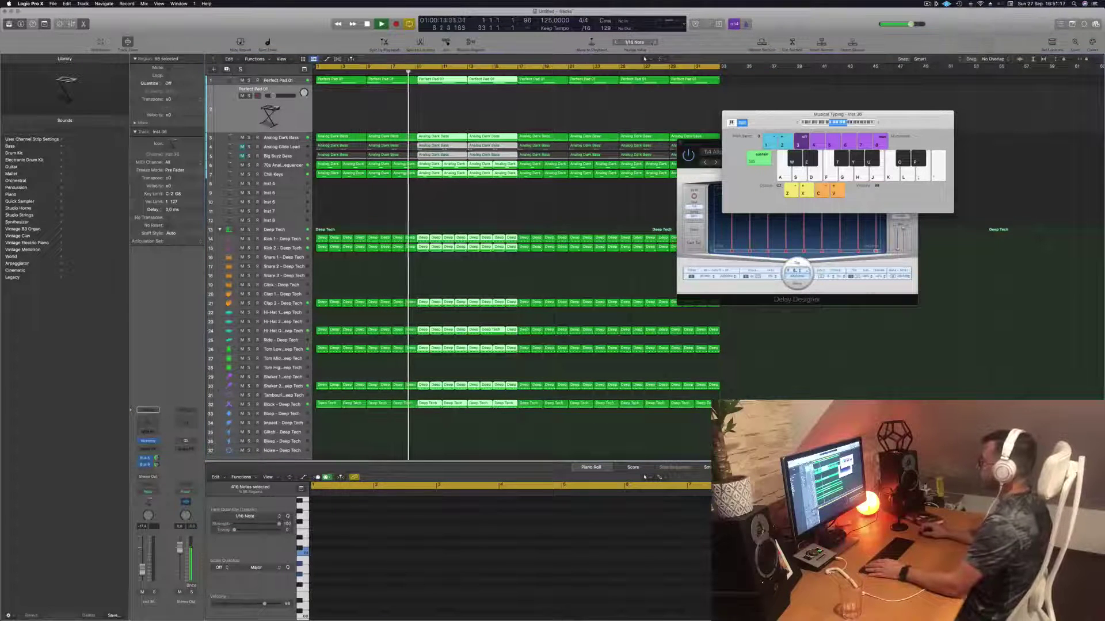
Move the Musical Typing and Delay Designer windows clear of the tracks, deselect all regions and restart playback.
left_click_drag(784, 121, 933, 120)
left_click_drag(828, 144, 1024, 316)
left_click(476, 370)
key("Return")
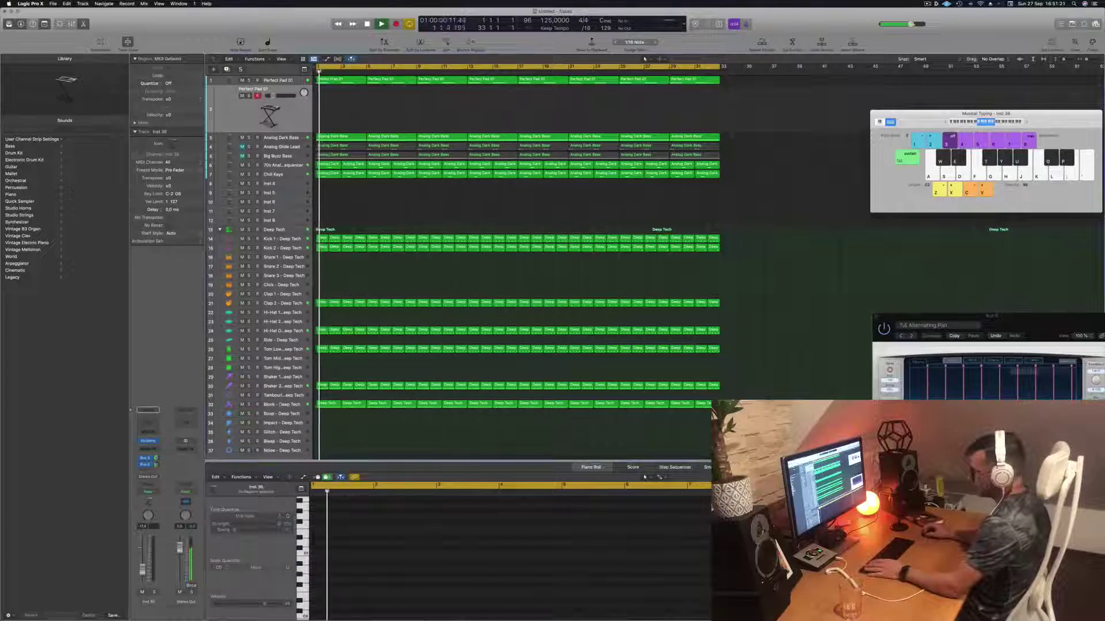
Listen to the Block - Deep Tech track on its own, and clear the solo and region selection.
left_click(280, 405)
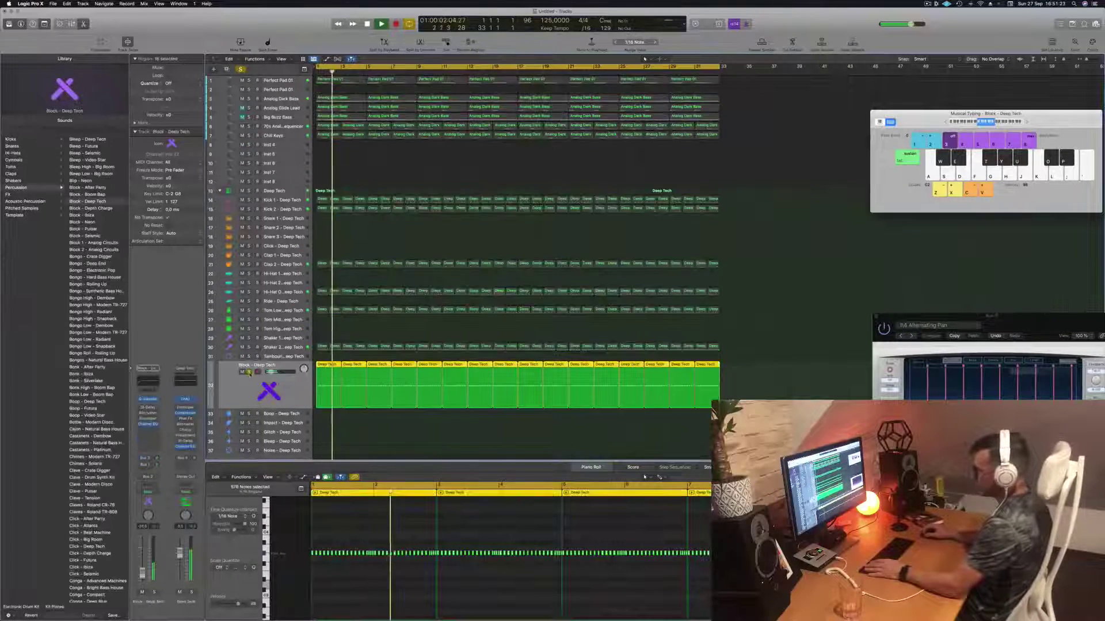
key("Return")
key("super+shift+a")
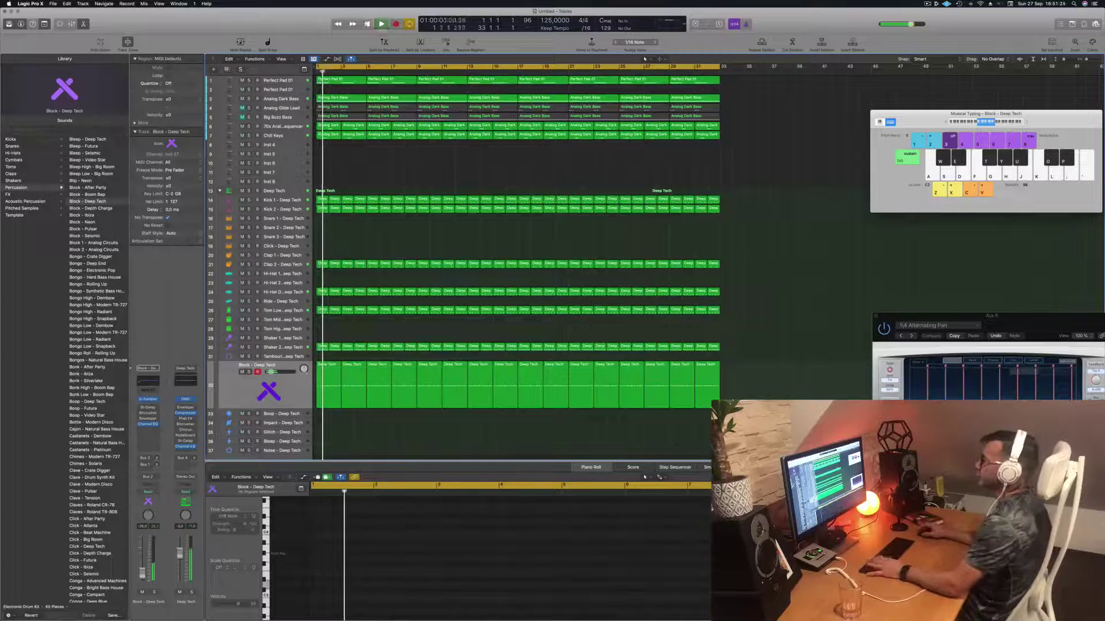
Select the duplicated Perfect Pad 01 track, restart playback from bar 1 and bring the Musical Typing keyboard fully into view.
left_click(279, 89)
key("Return")
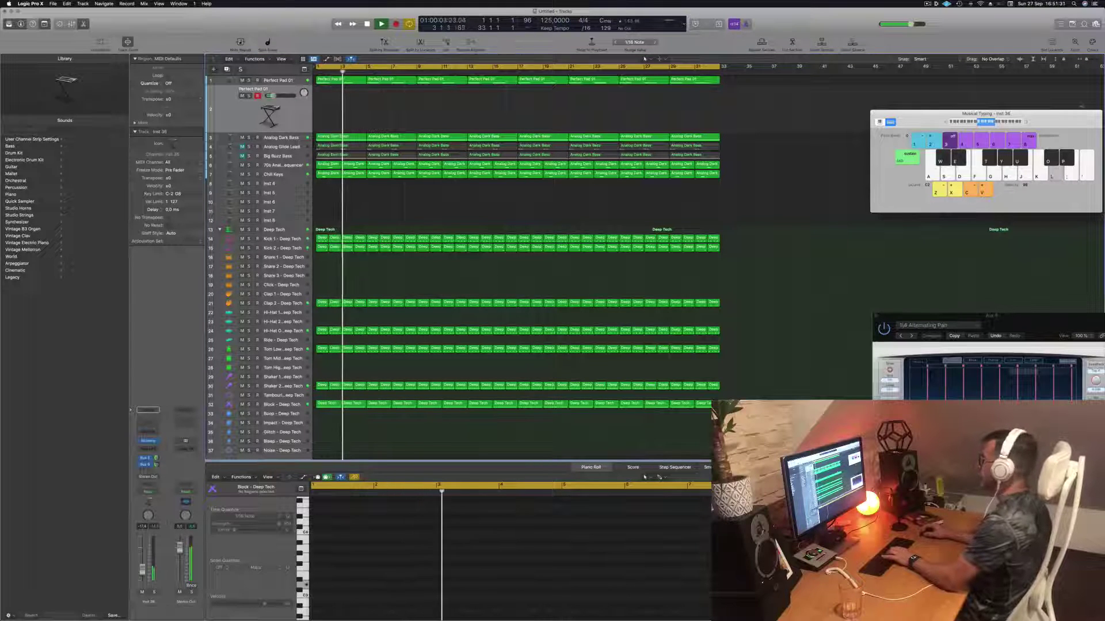
left_click_drag(1025, 123, 869, 123)
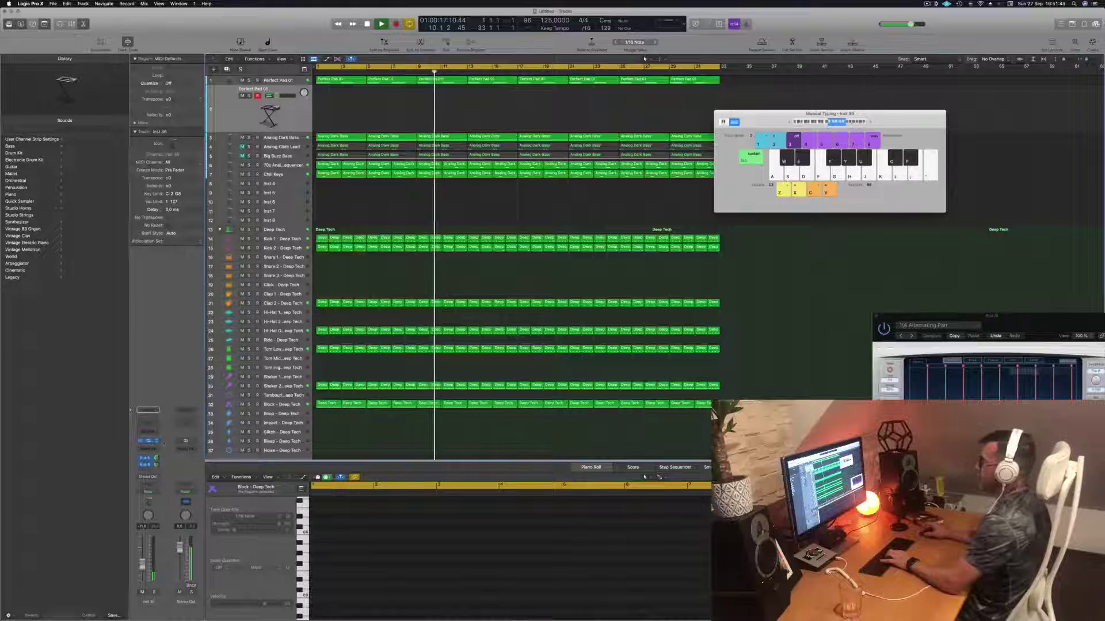
Open the duplicated pad's Alchemy synth, choose the Rich snapshot after comparing it with Hollow, and move the window aside.
left_click(148, 441)
left_click_drag(525, 106, 696, 121)
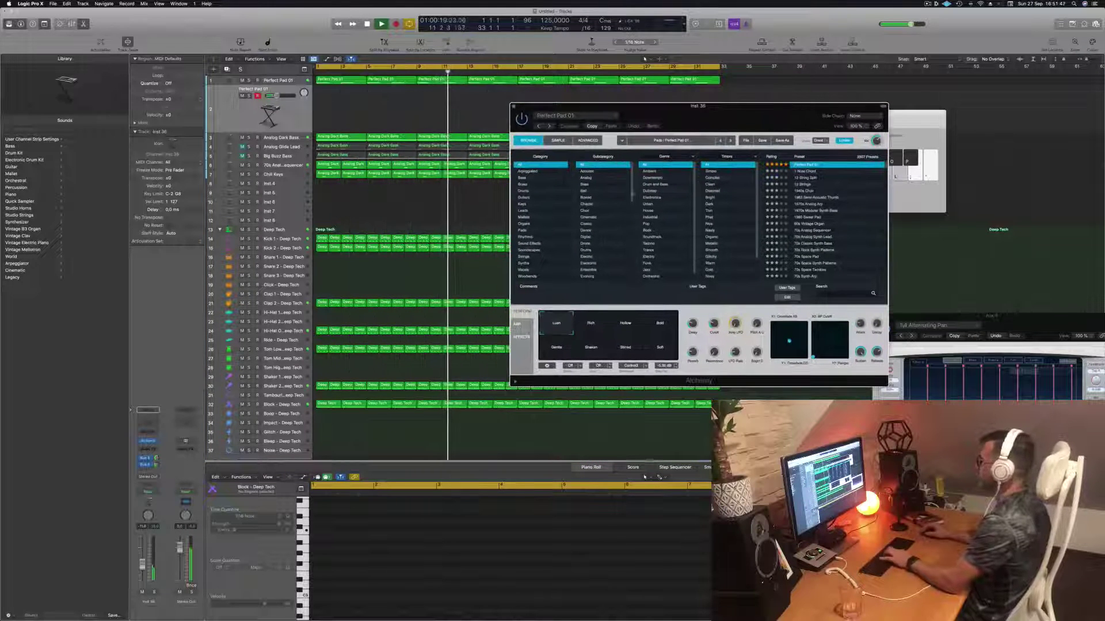
left_click(591, 325)
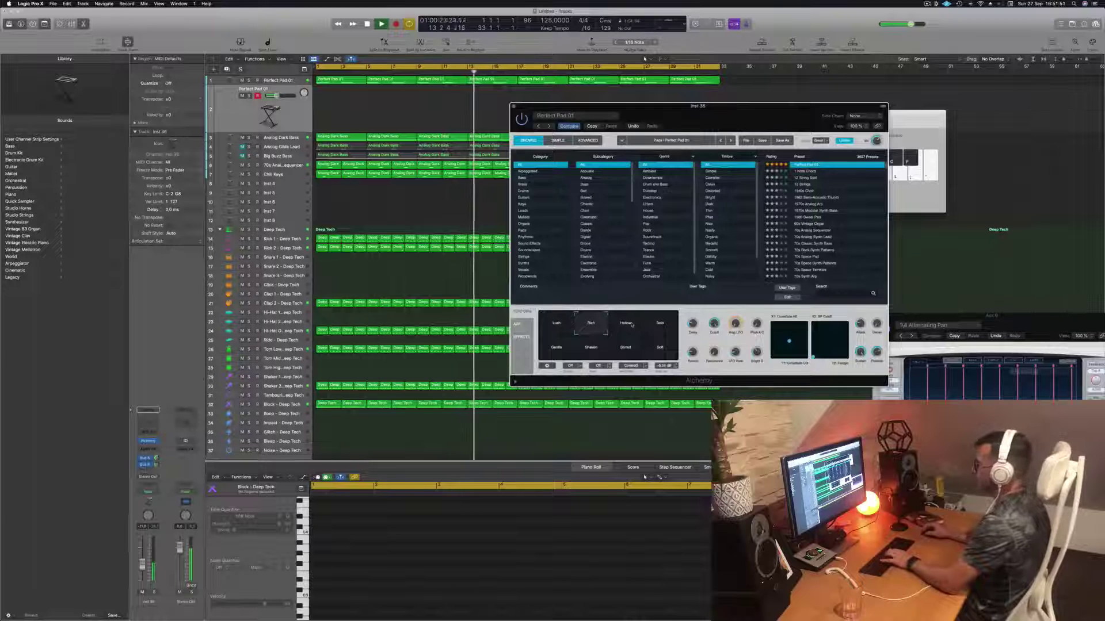
left_click(630, 325)
left_click(591, 323)
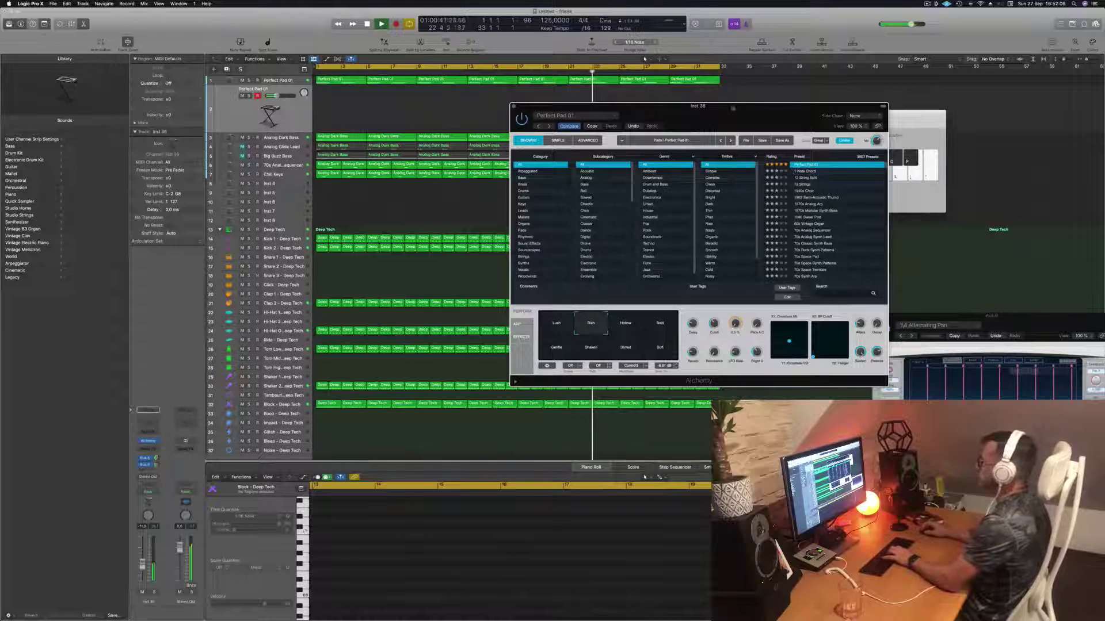
left_click_drag(717, 107, 861, 107)
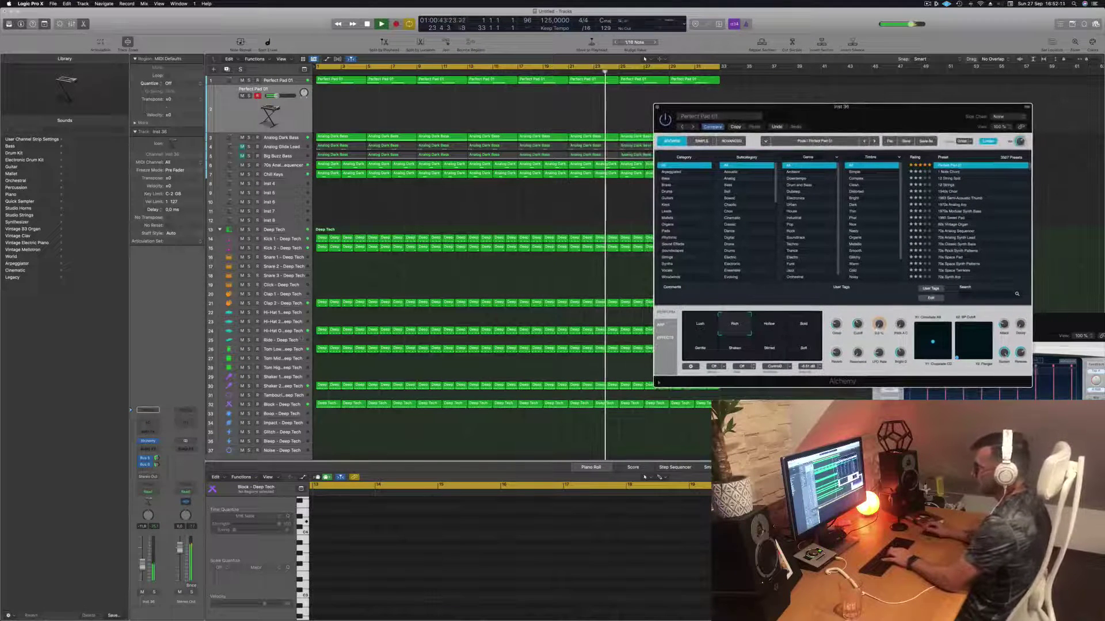
Check the Shaker 2 track, reselect the duplicated Perfect Pad 01 track and choose Alchemy's Bold snapshot after comparing it with others.
left_click(297, 386)
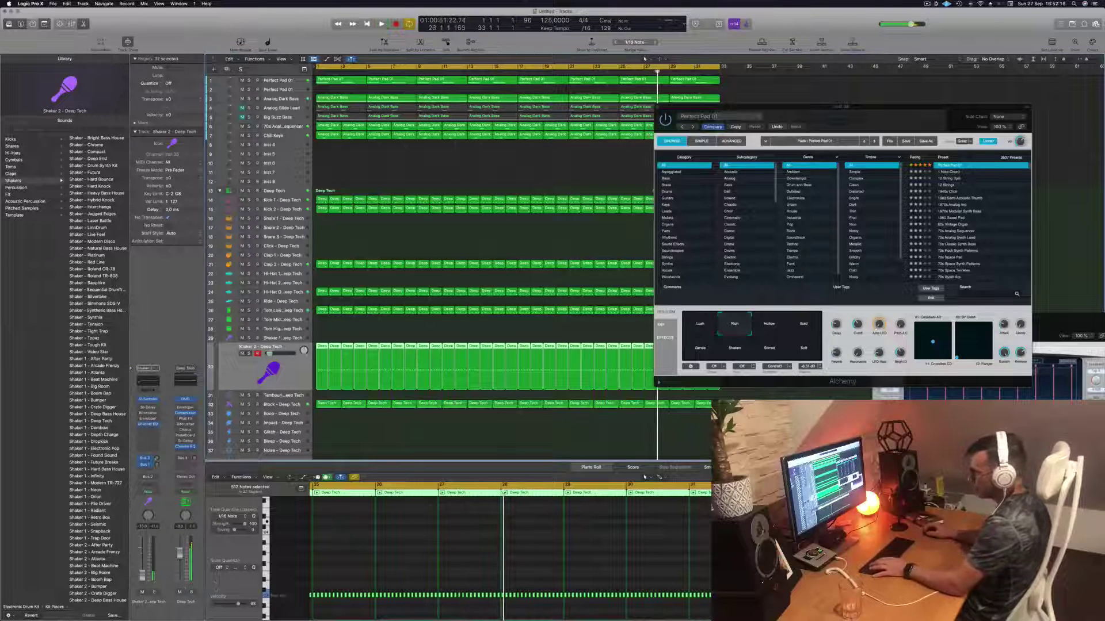
key("Return")
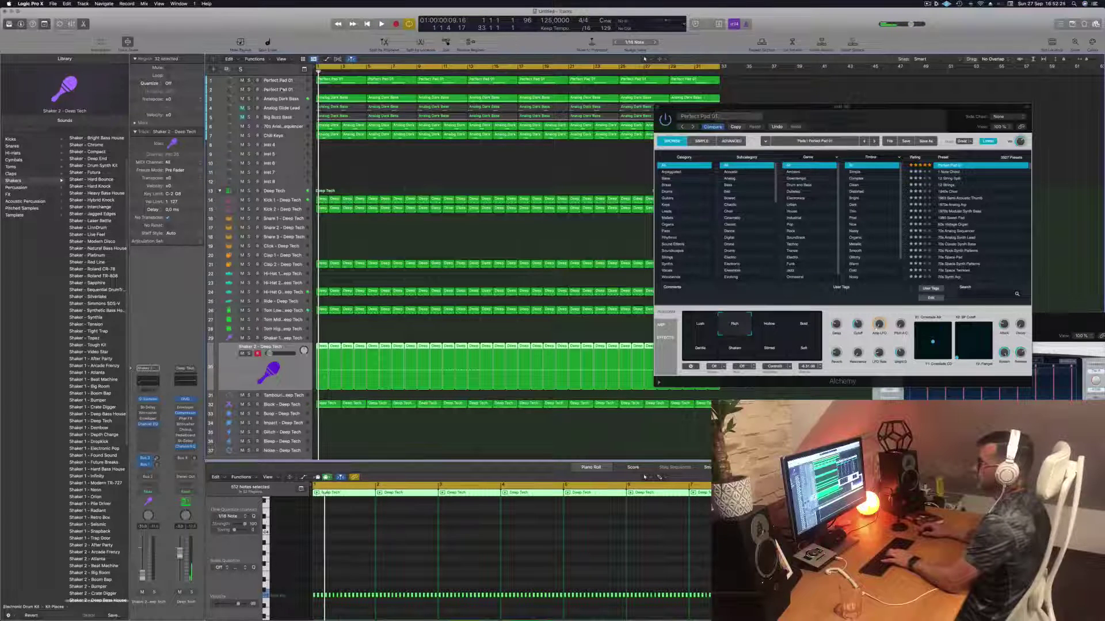
left_click(282, 89)
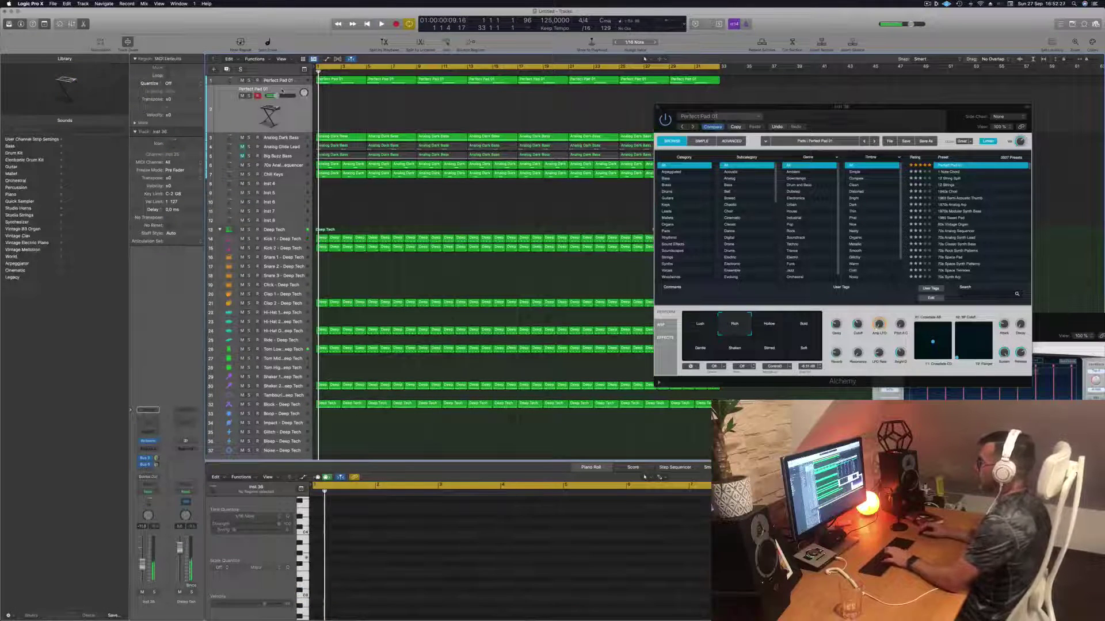
left_click(804, 349)
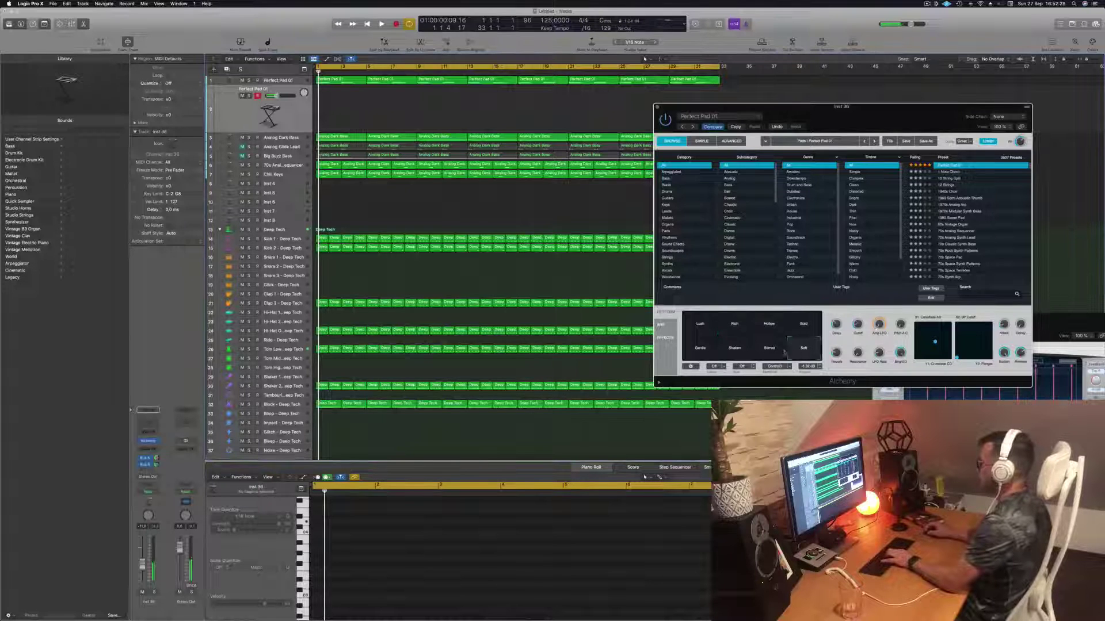
left_click(735, 349)
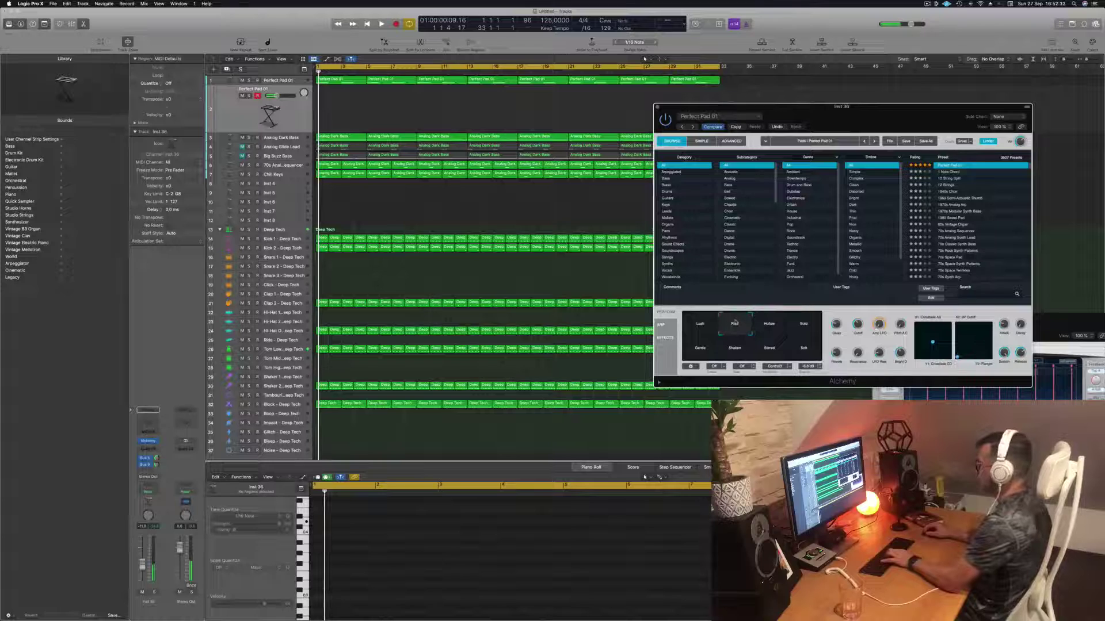
left_click(776, 321)
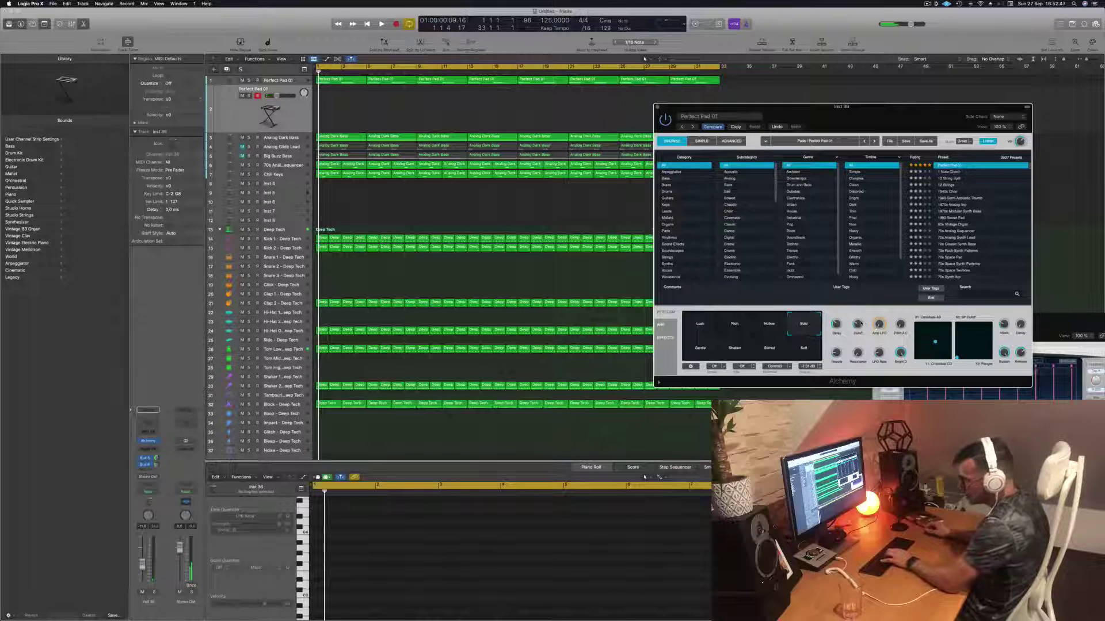
Audition the pad over the arrangement, mute the Block - Deep Tech track and restart playback from bar 1.
key("space")
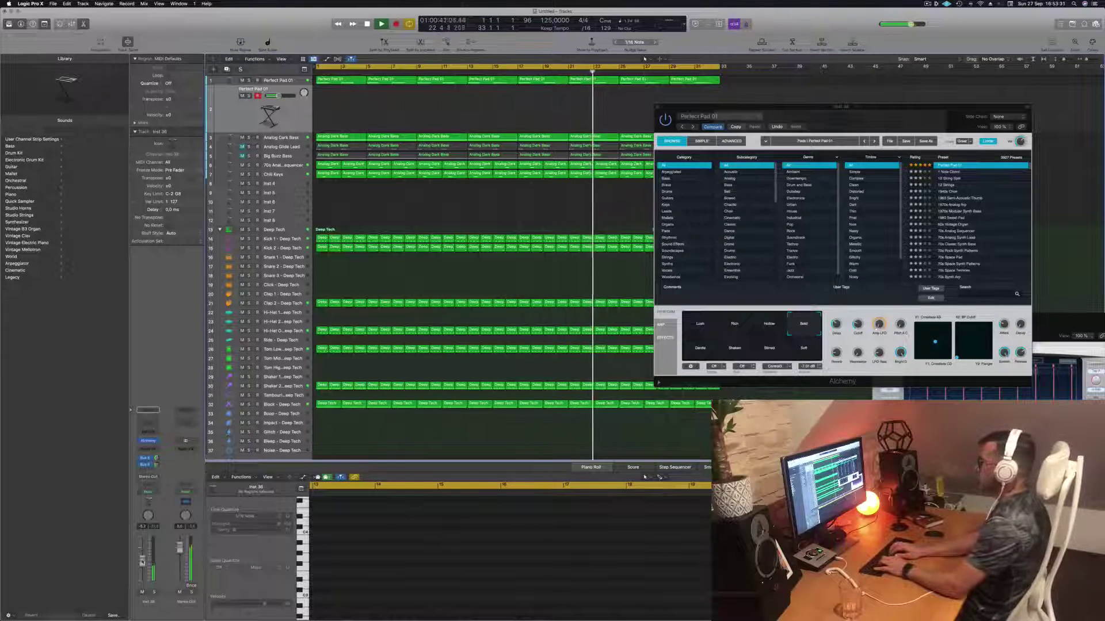
key("Return")
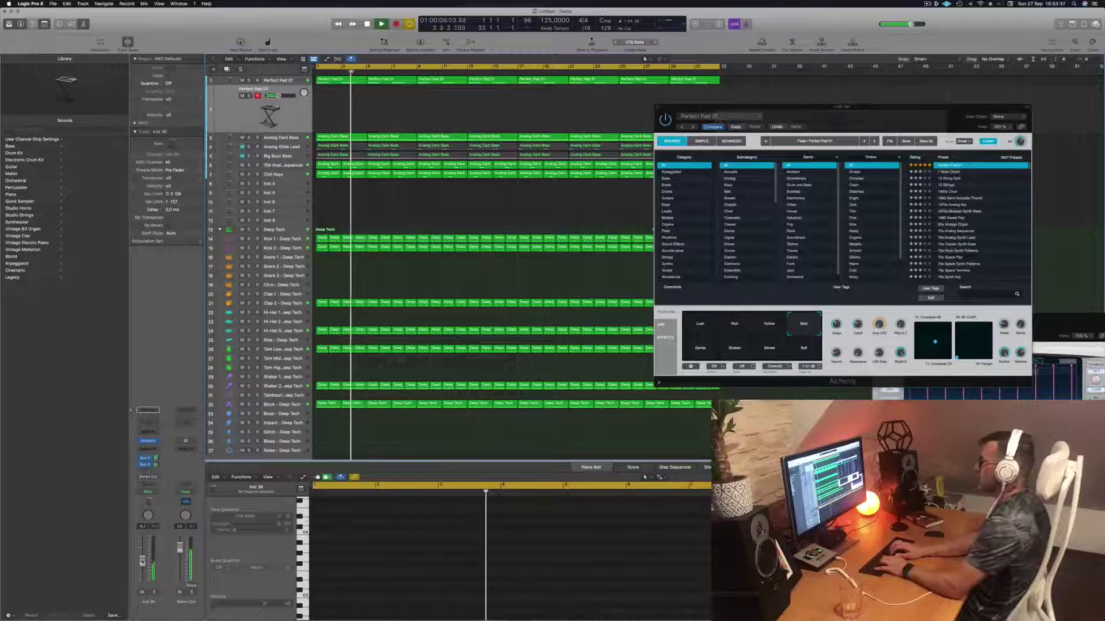
key("space")
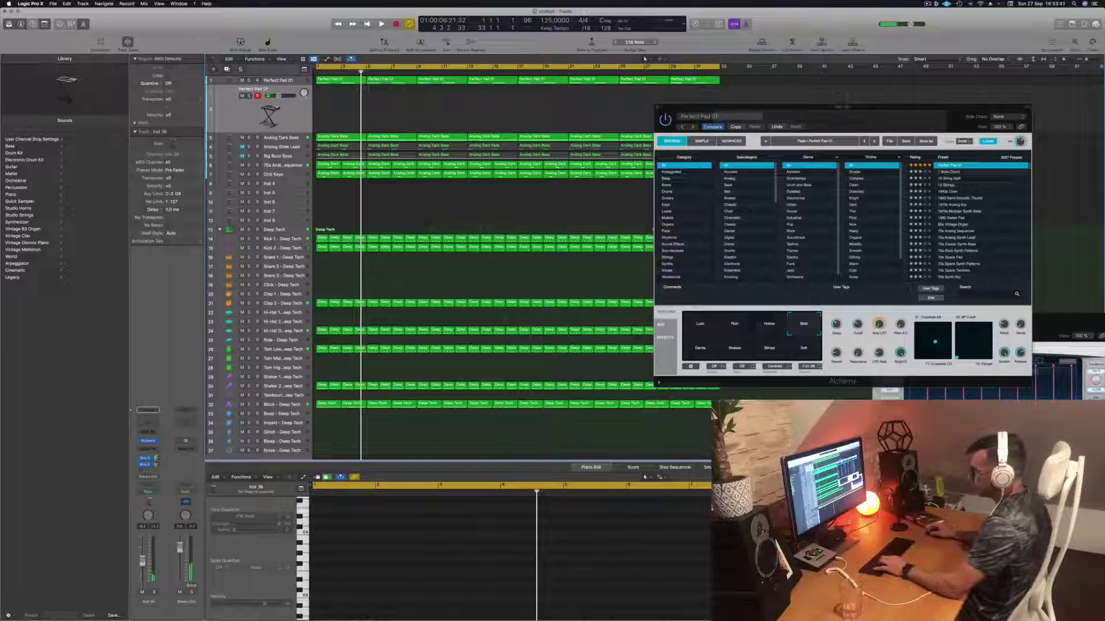
left_click(242, 404)
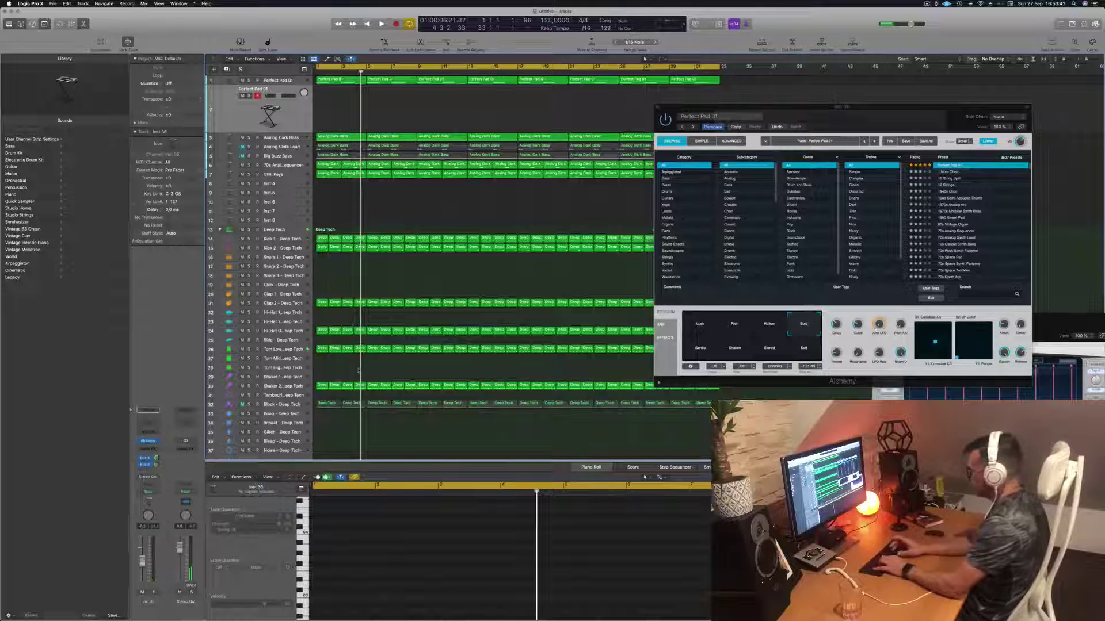
key("Return")
key("space")
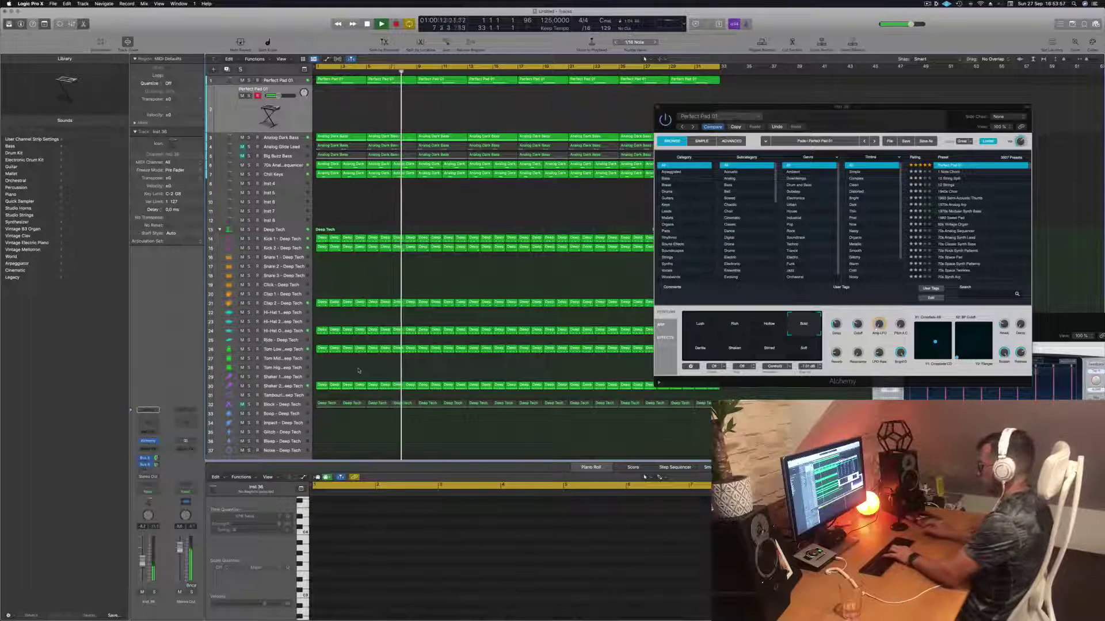
Record a melody on the duplicated Perfect Pad 01 track from bar 15 to bar 25.
left_click(858, 321)
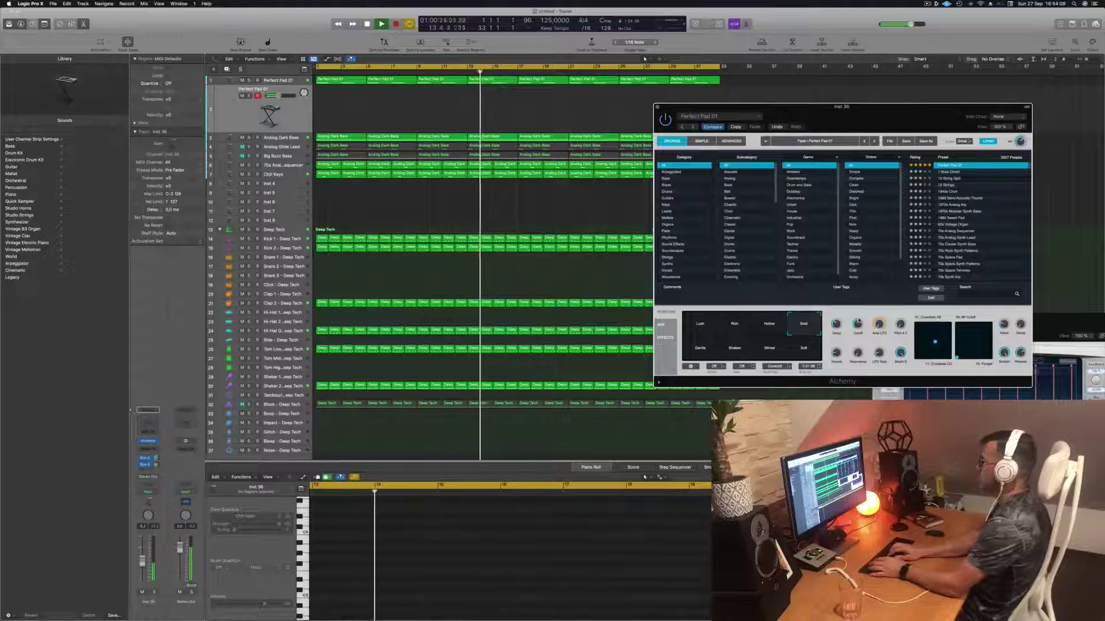
key("r")
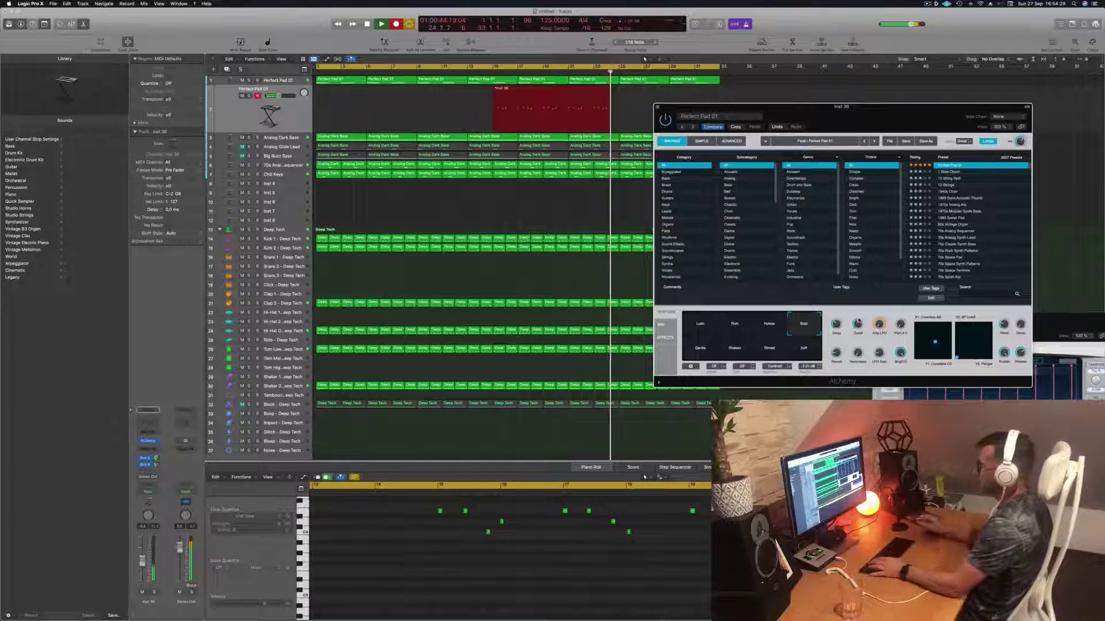
key("space")
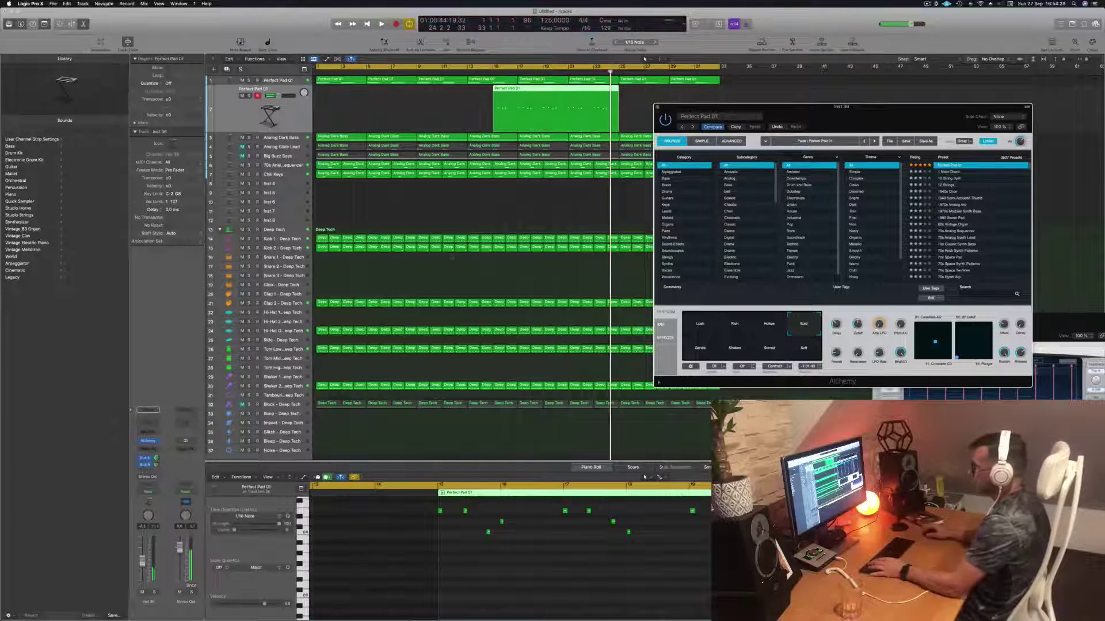
Inspect the Tom Low - Deep Tech track's Stereo Delay during playback, close it and briefly check the track's solo.
left_click(283, 349)
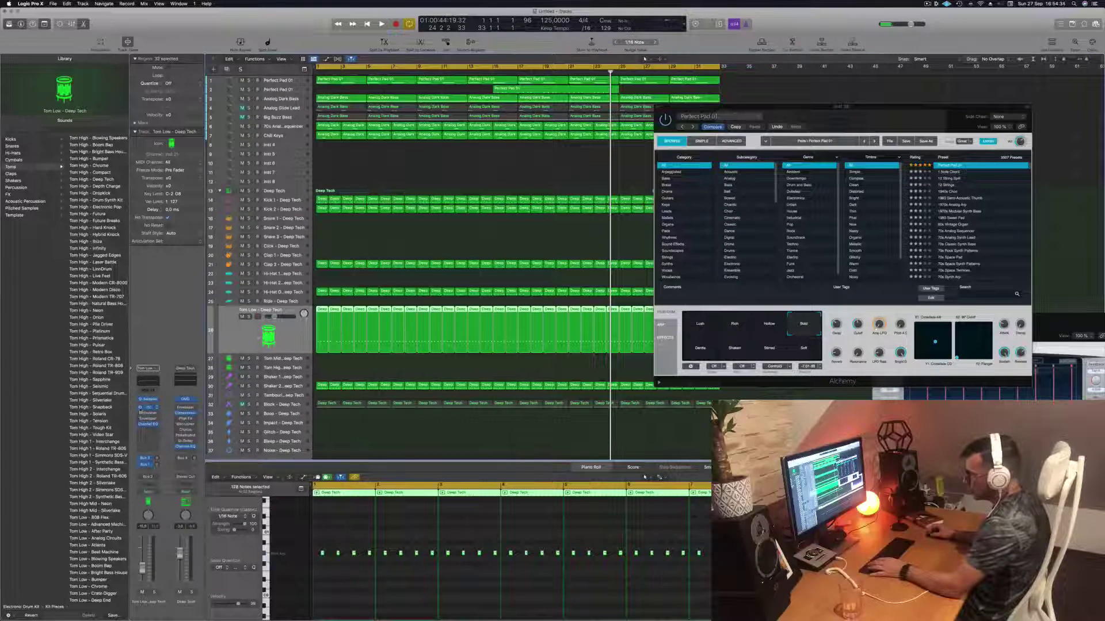
left_click(148, 408)
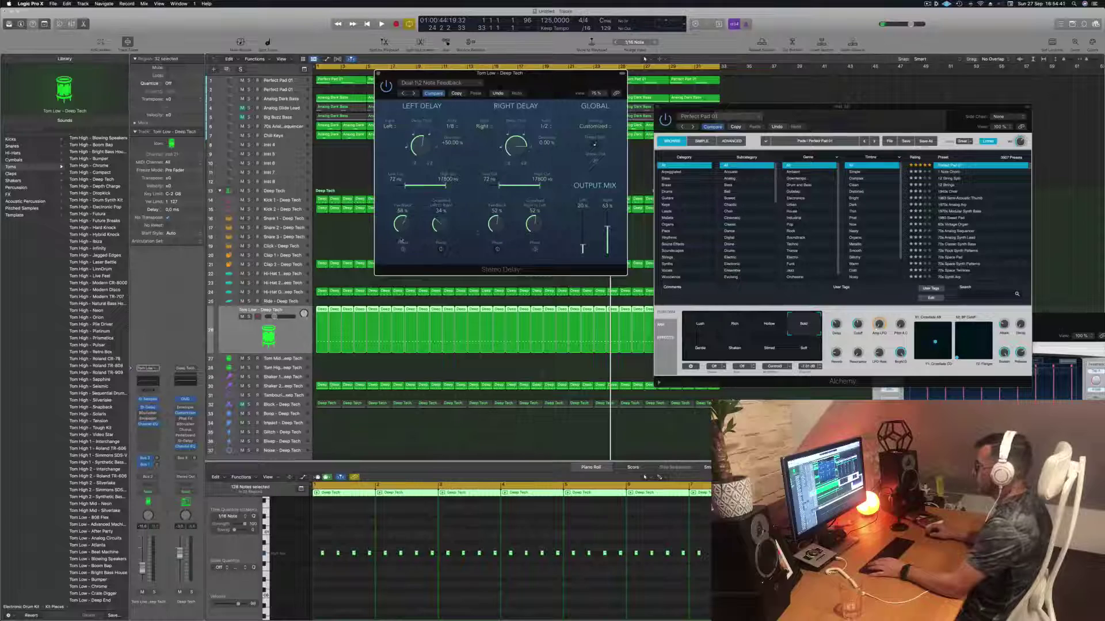
key("space")
left_click_drag(522, 202, 555, 205)
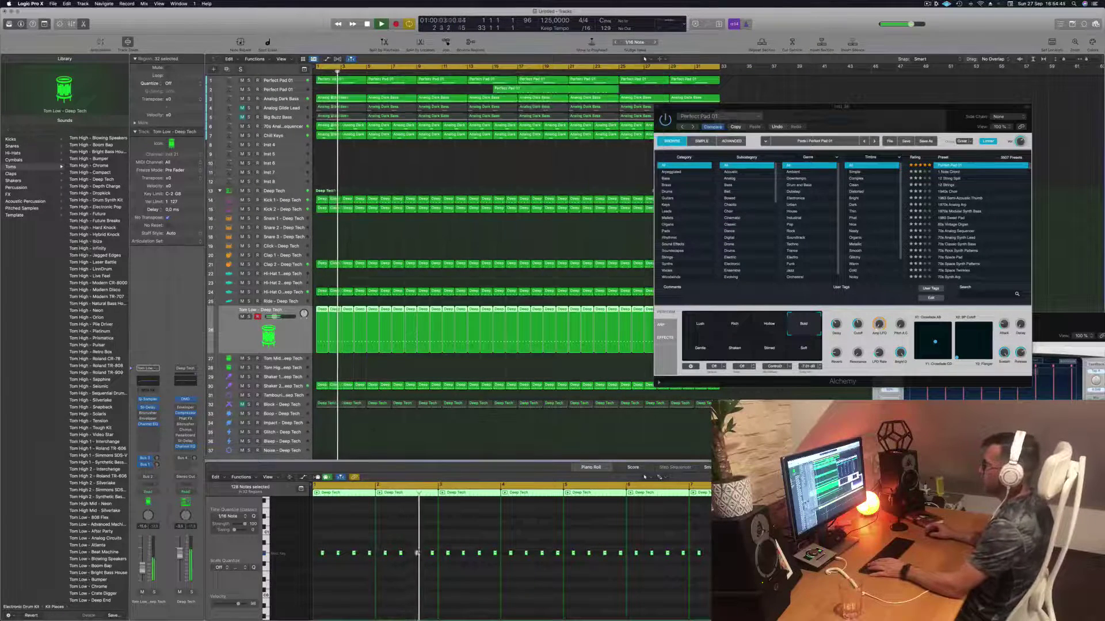
key("super+w")
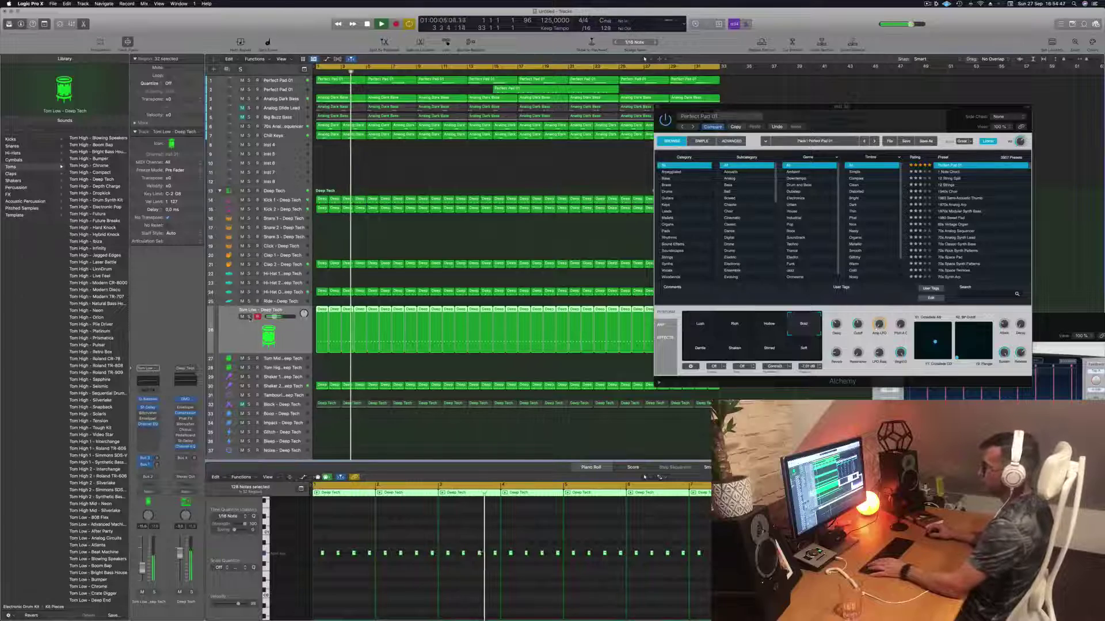
left_click(249, 316)
left_click(249, 316)
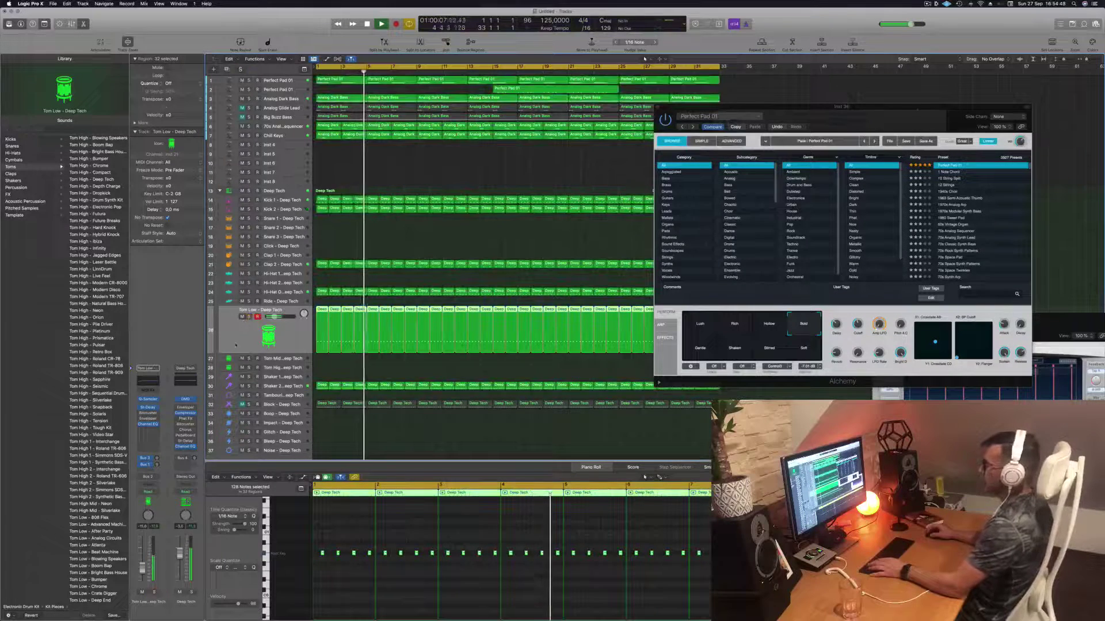
Move the Alchemy window clear of the arrangement and listen to the recorded pad region from bar 17.
left_click_drag(923, 109, 949, 198)
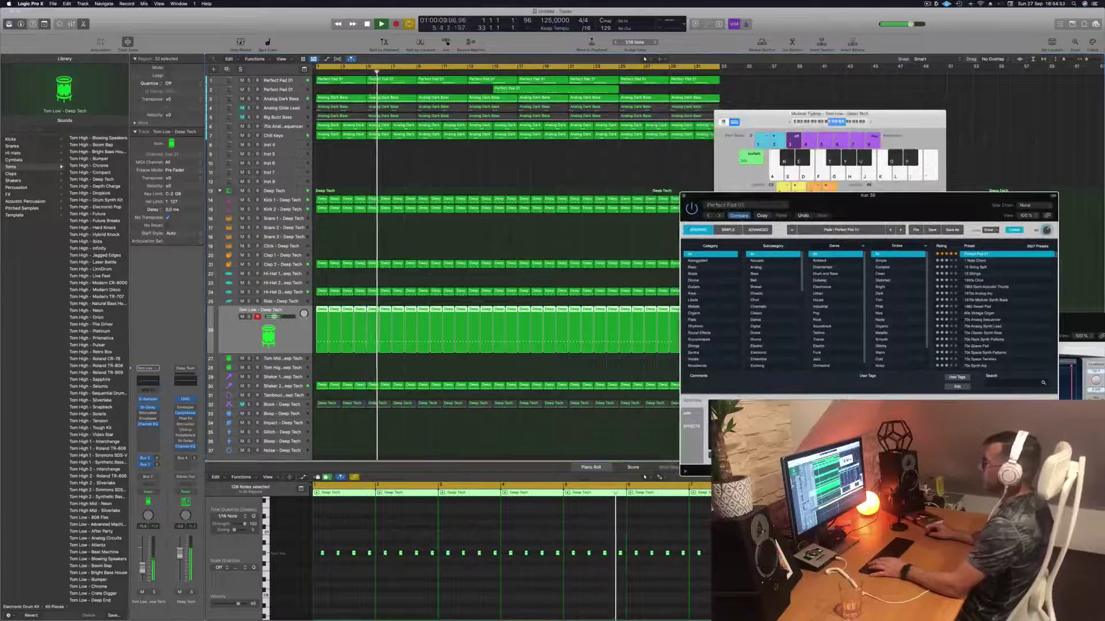
key("space")
left_click(516, 71)
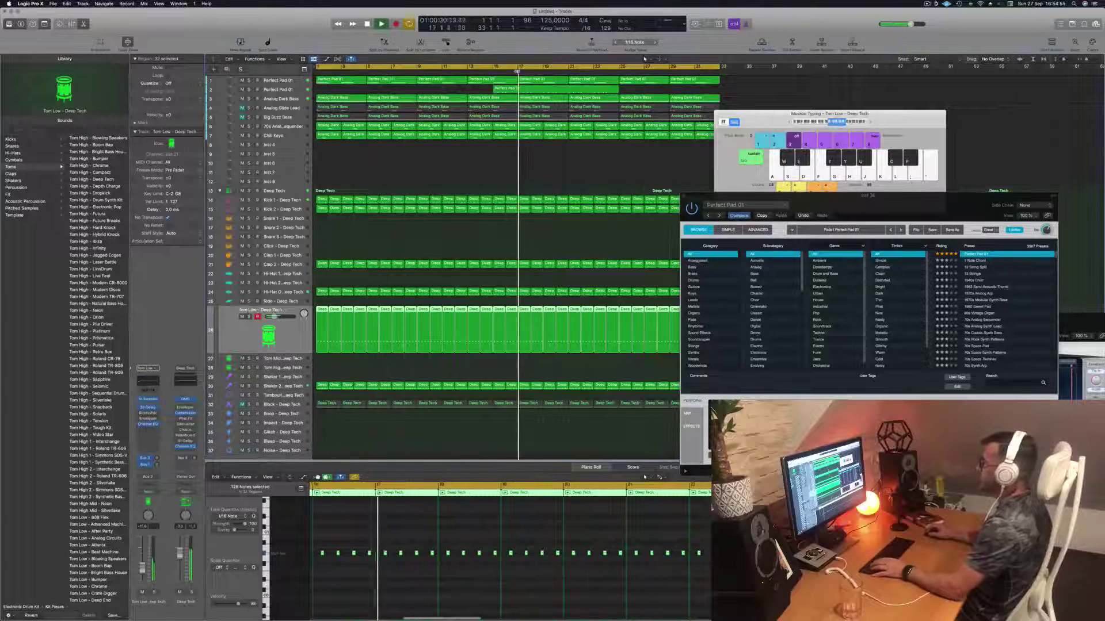
left_click(542, 87)
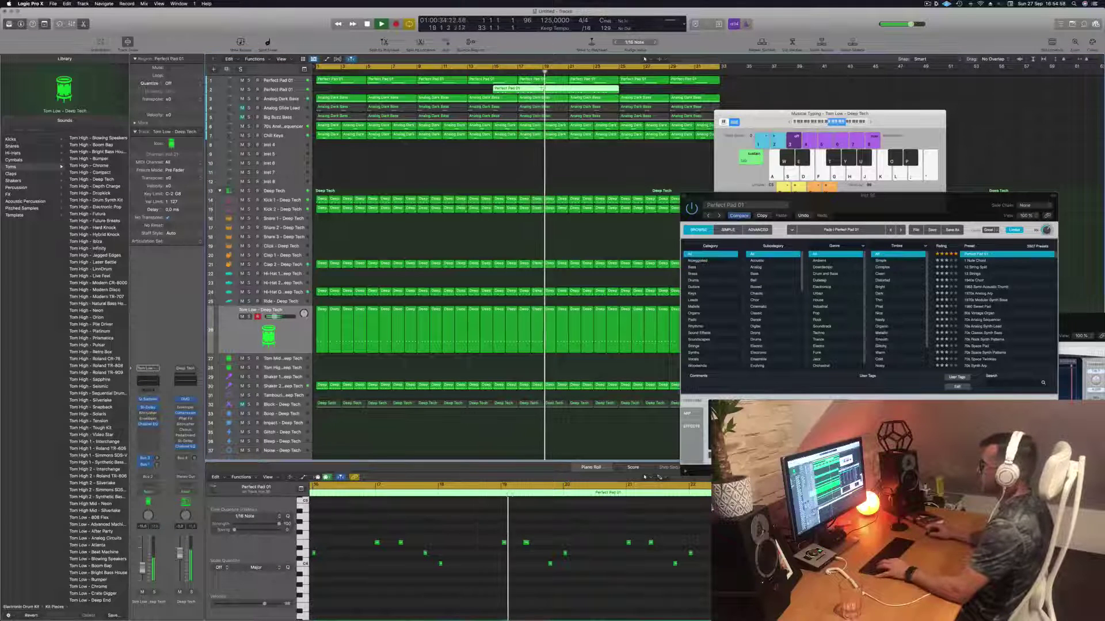
key("super+space")
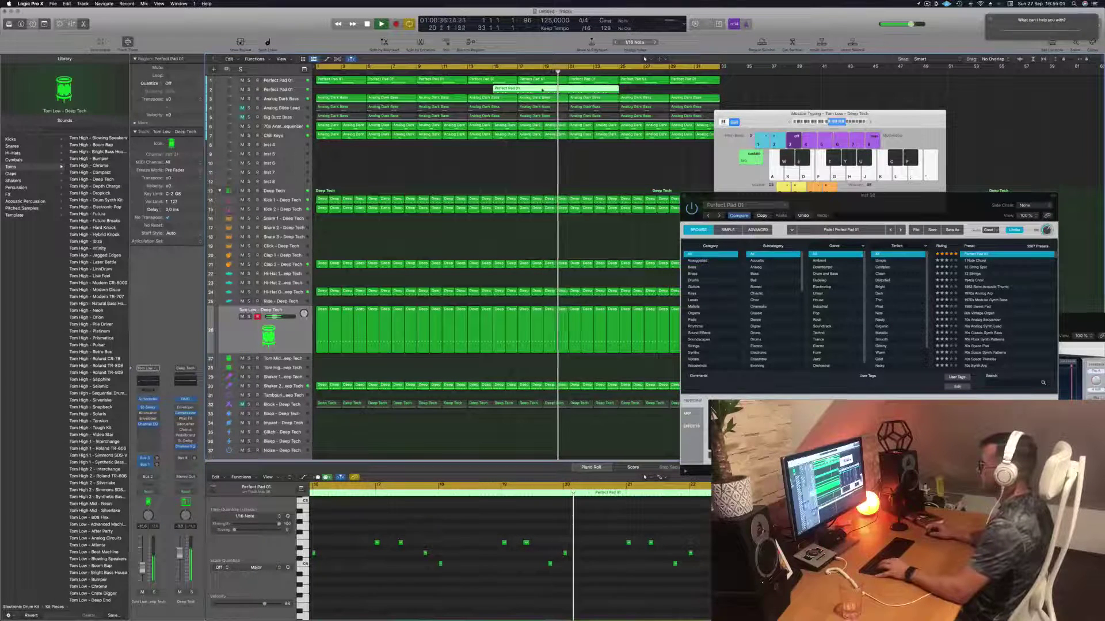
left_click(530, 134)
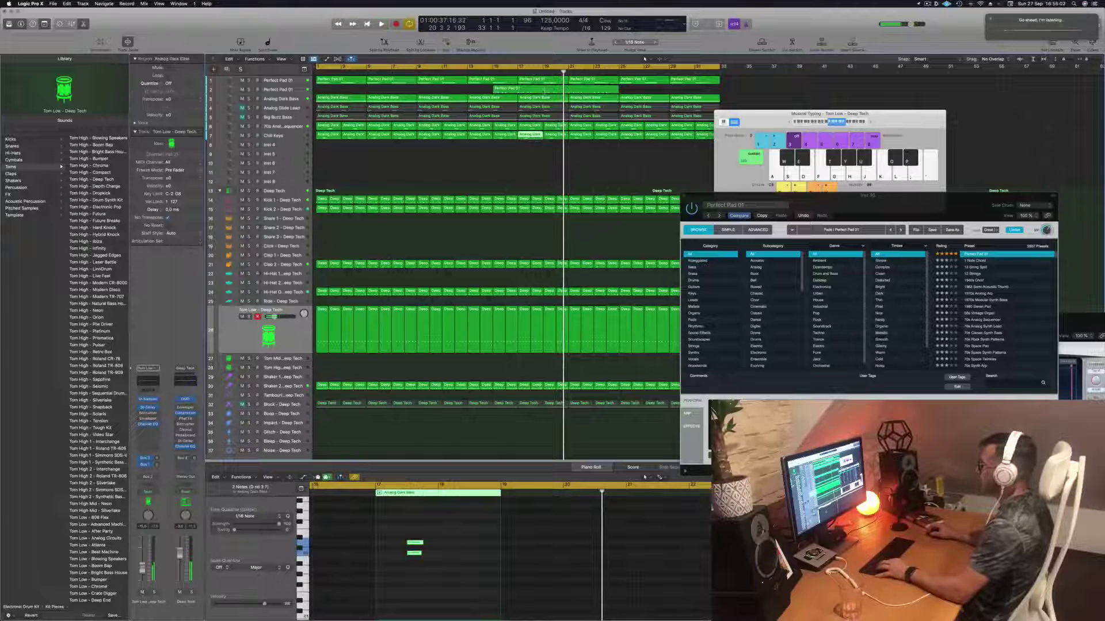
Split the recorded pad region at bar 19, delete its first part and move the remaining part to bar 1.
left_click(541, 90)
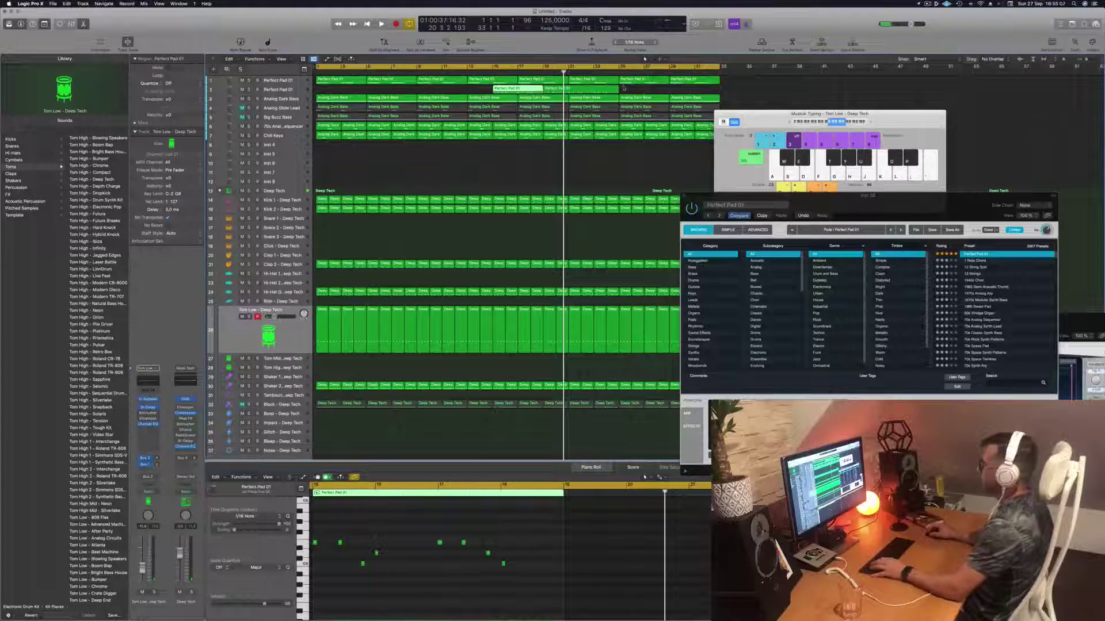
key("BackSpace")
left_click_drag(572, 89, 348, 91)
Play the moved pad region from bar 1 and review its notes in the Piano Roll.
key("space")
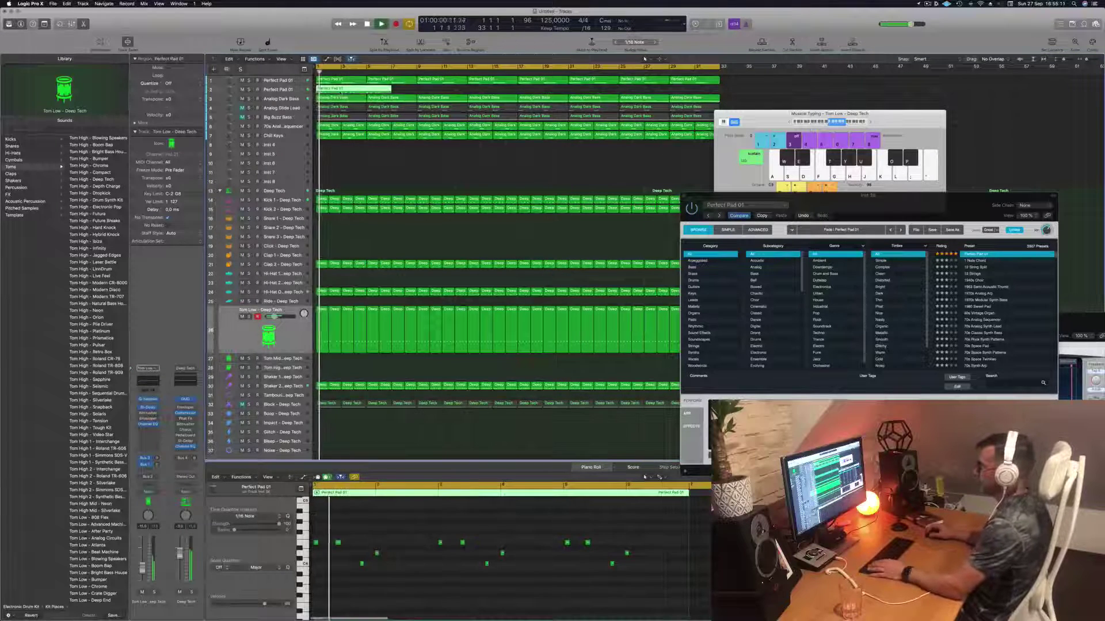
left_click(408, 585)
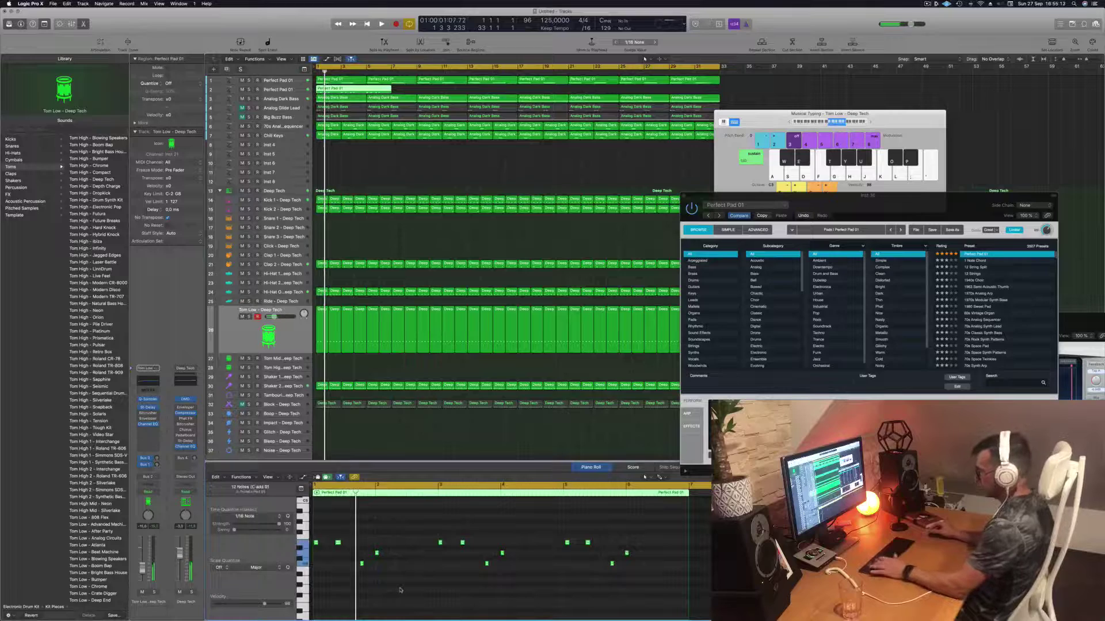
key("space")
scroll(432, 577, "up", 1)
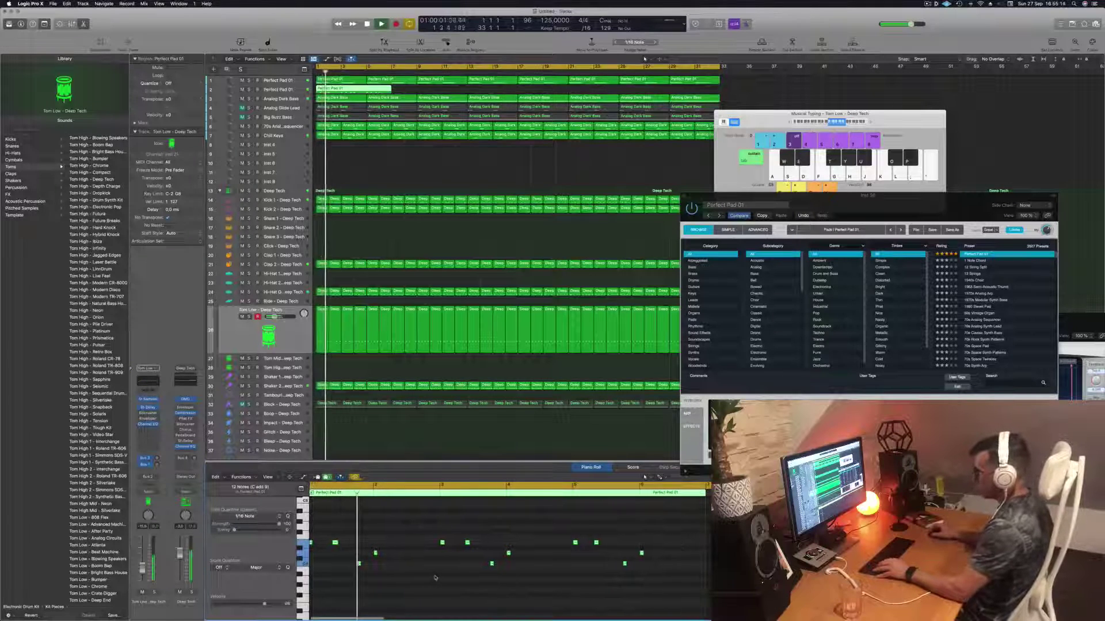
scroll(435, 578, "down", 2)
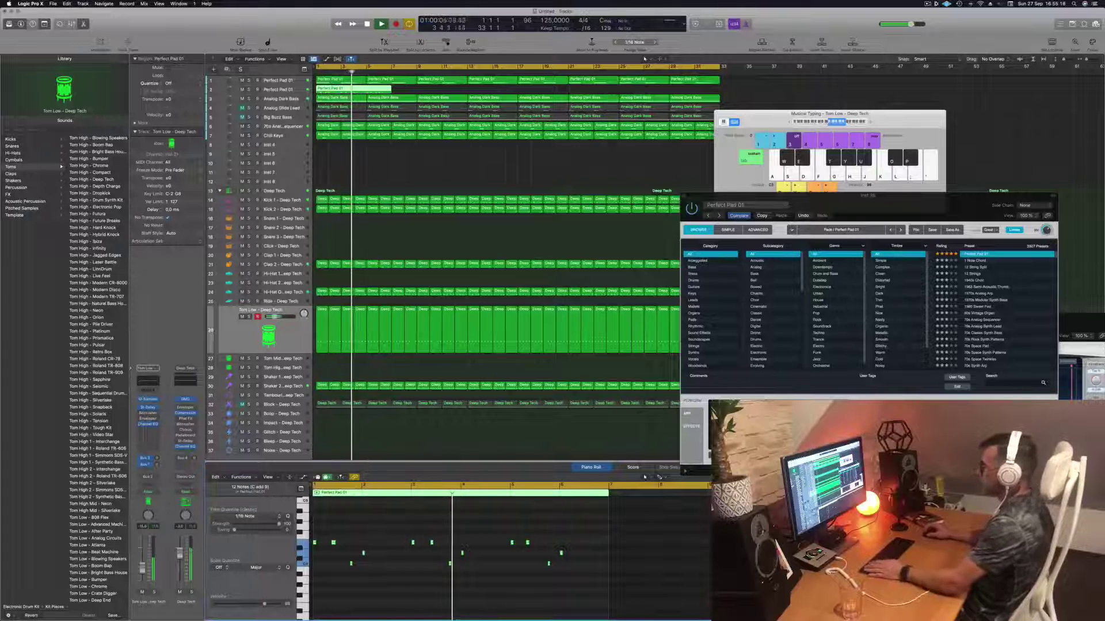
key("space")
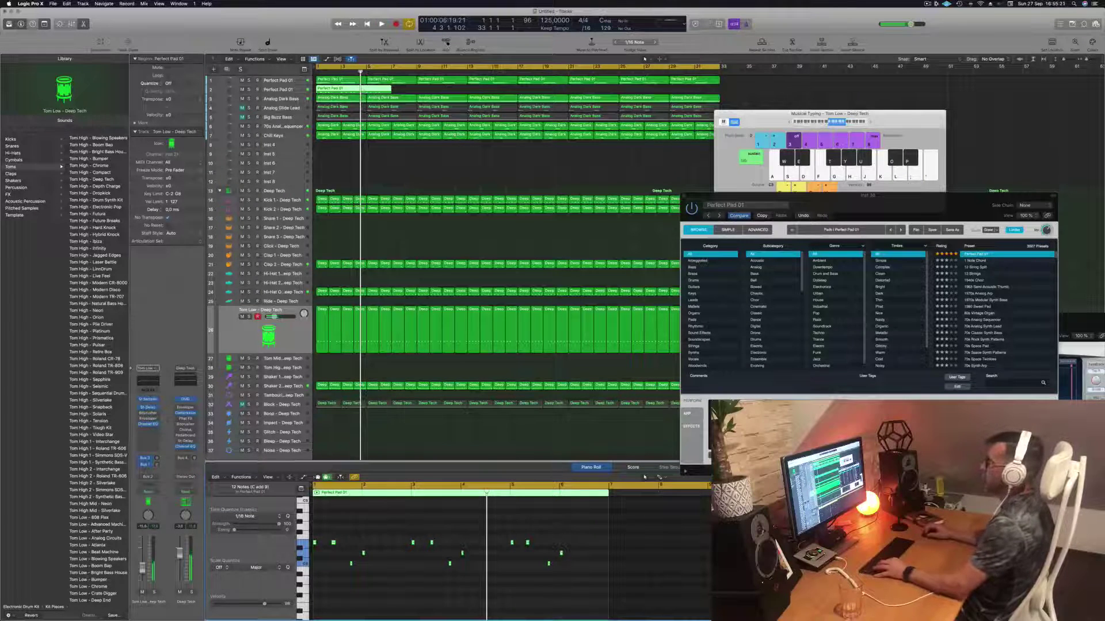
Shorten the pad region to four bars by splitting it at bar 5 and deleting the rest, redoing a misplaced split.
double_click(364, 90)
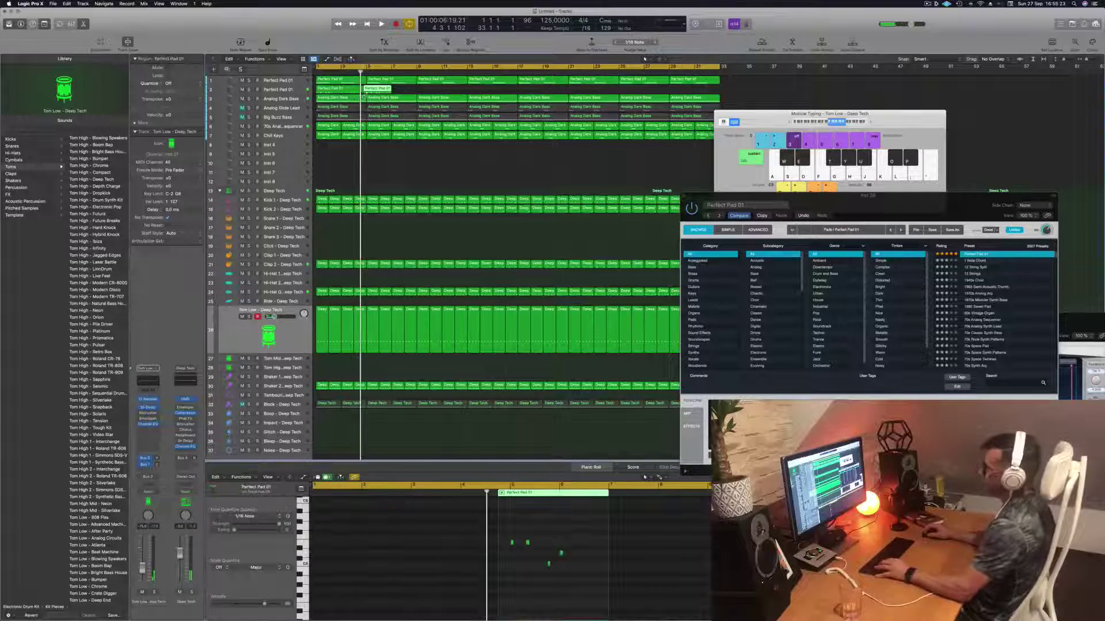
key("super+z")
double_click(366, 92)
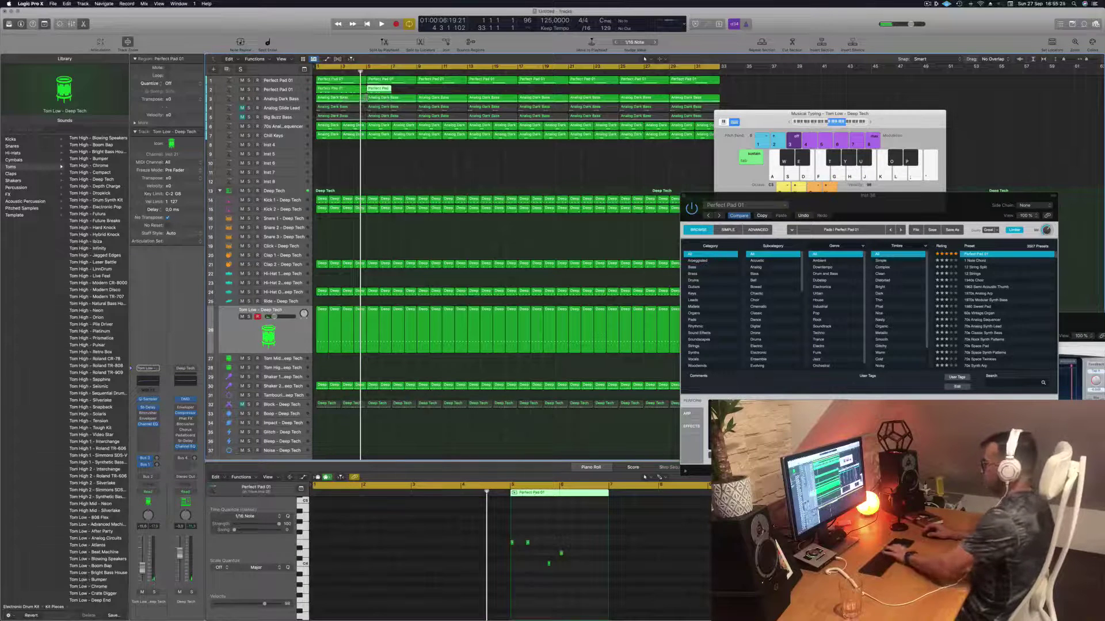
key("BackSpace")
Select the shortened region on the duplicated Perfect Pad 01 track and listen to it from bar 1.
left_click(353, 90)
key("space")
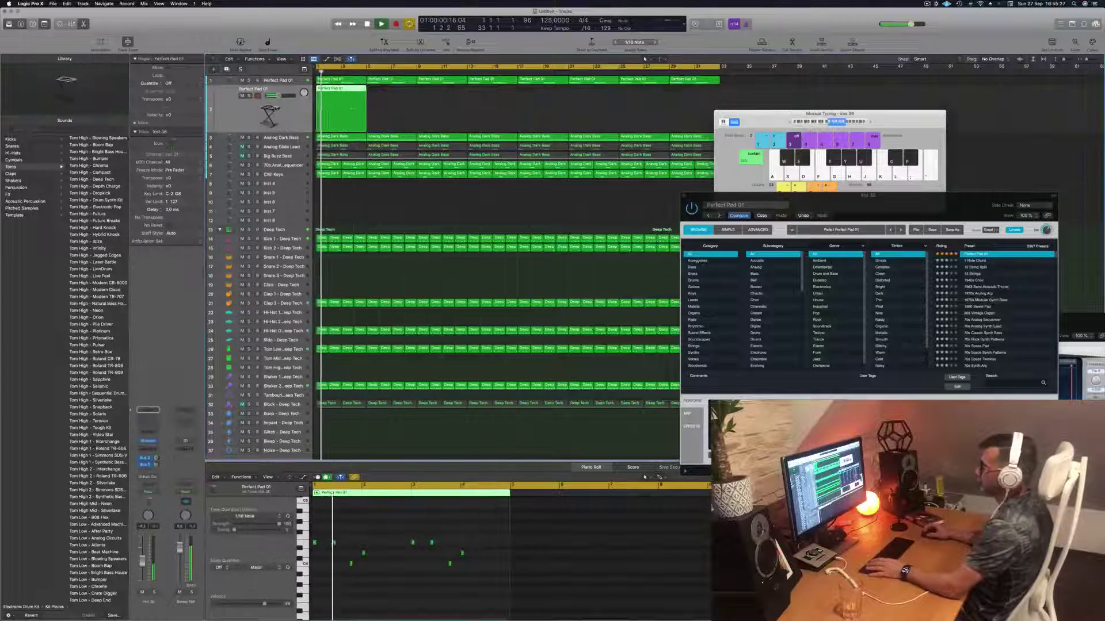
key("space")
key("space")
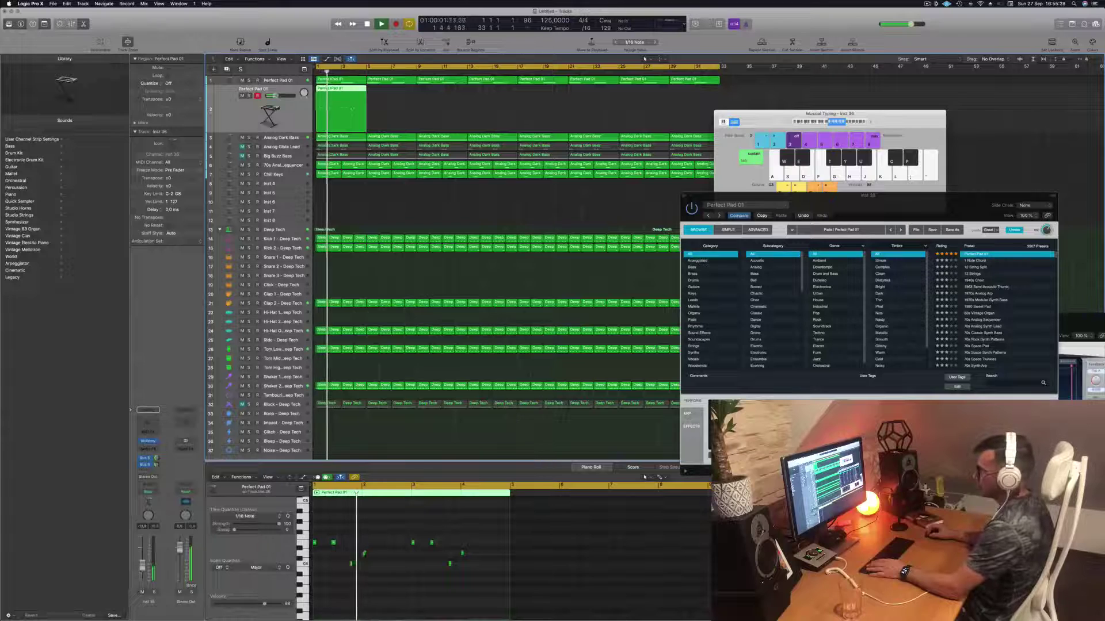
key("Return")
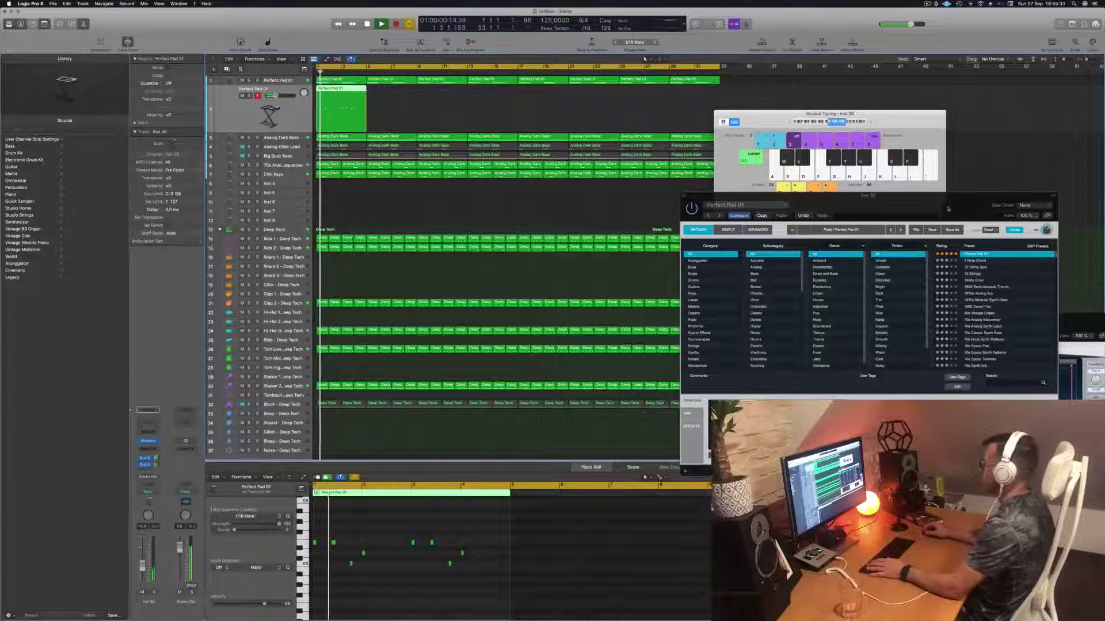
Audition the Lush and Rich snapshots of Alchemy's Perfect Pad 01 preset during playback, then return to Bold.
left_click_drag(947, 209, 734, 203)
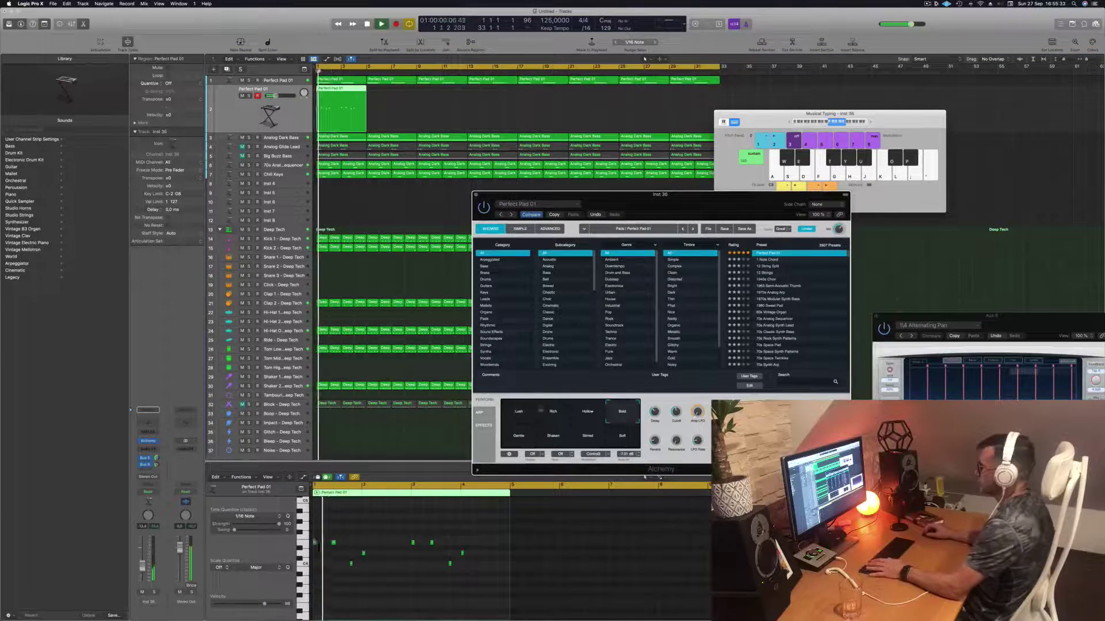
left_click(520, 416)
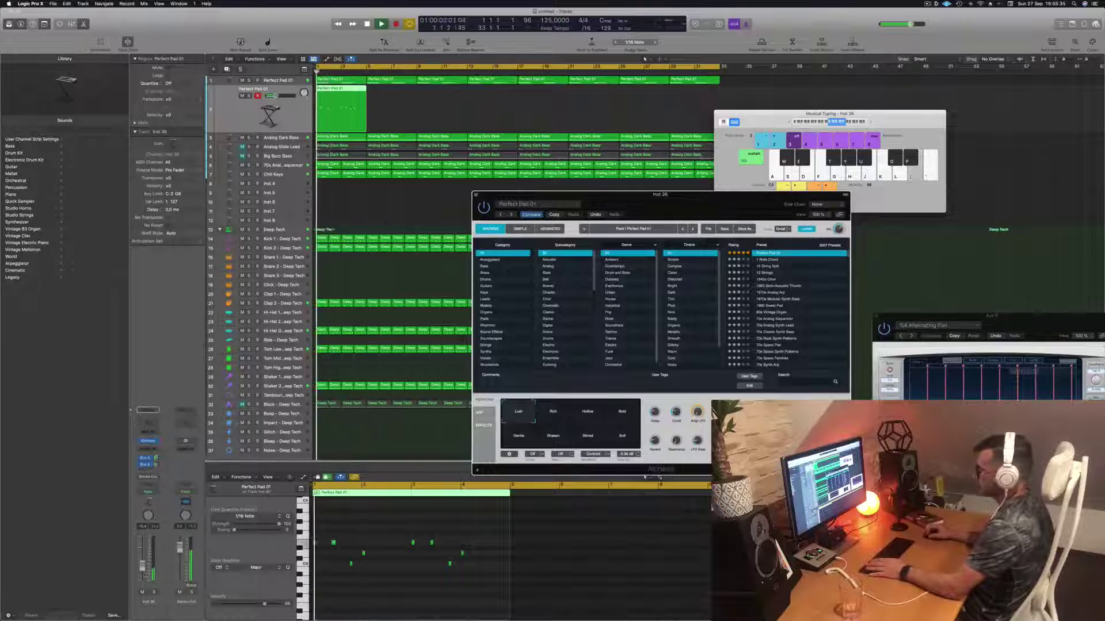
left_click(209, 538)
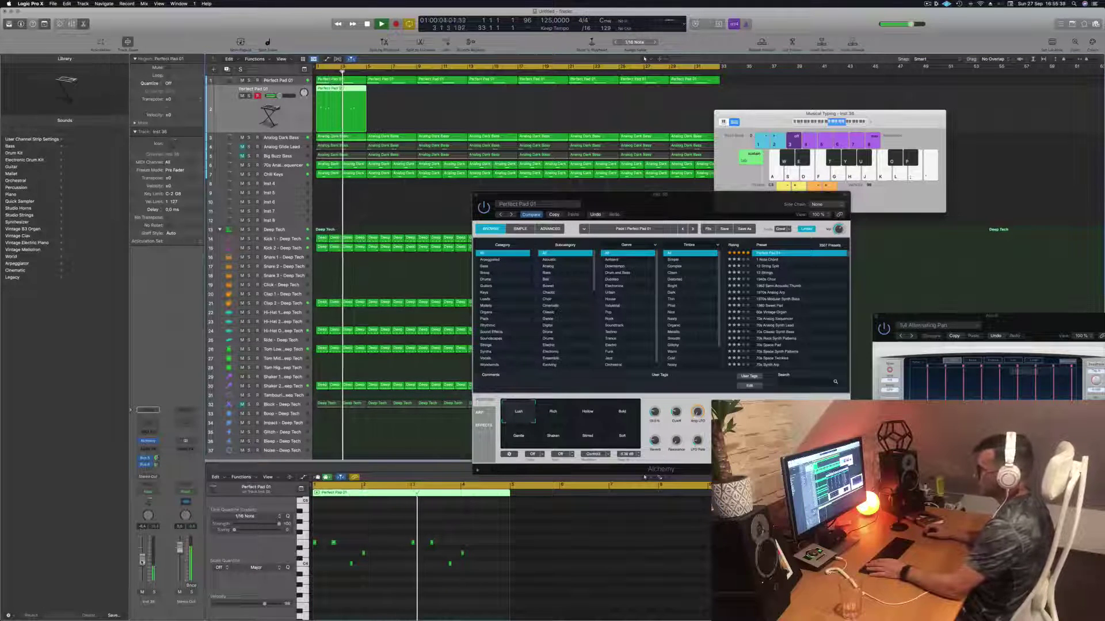
left_click(561, 412)
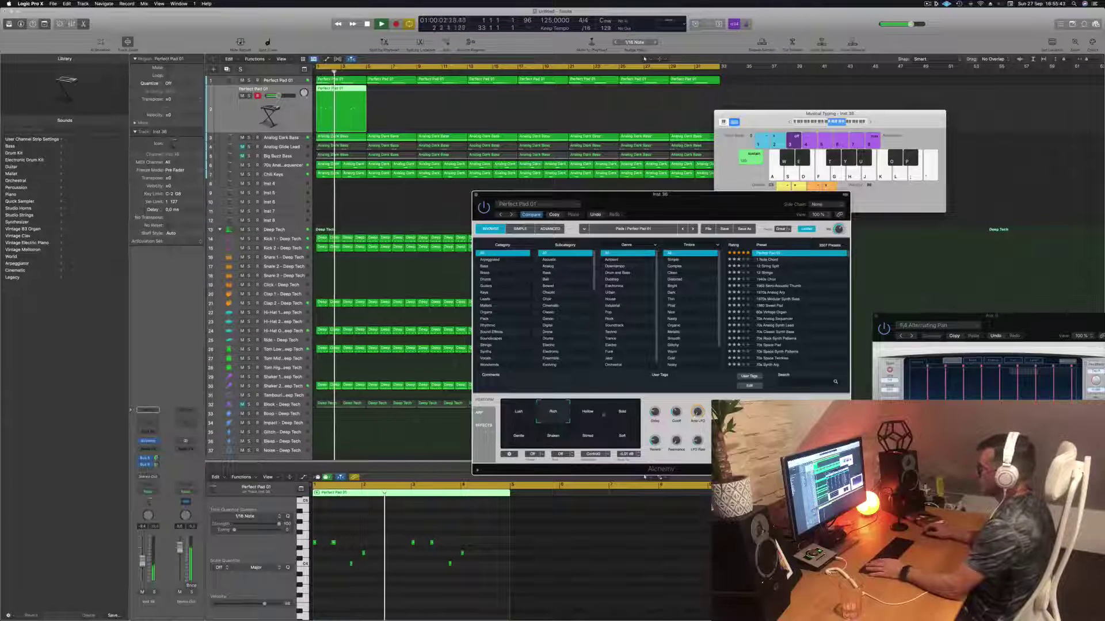
left_click(623, 414)
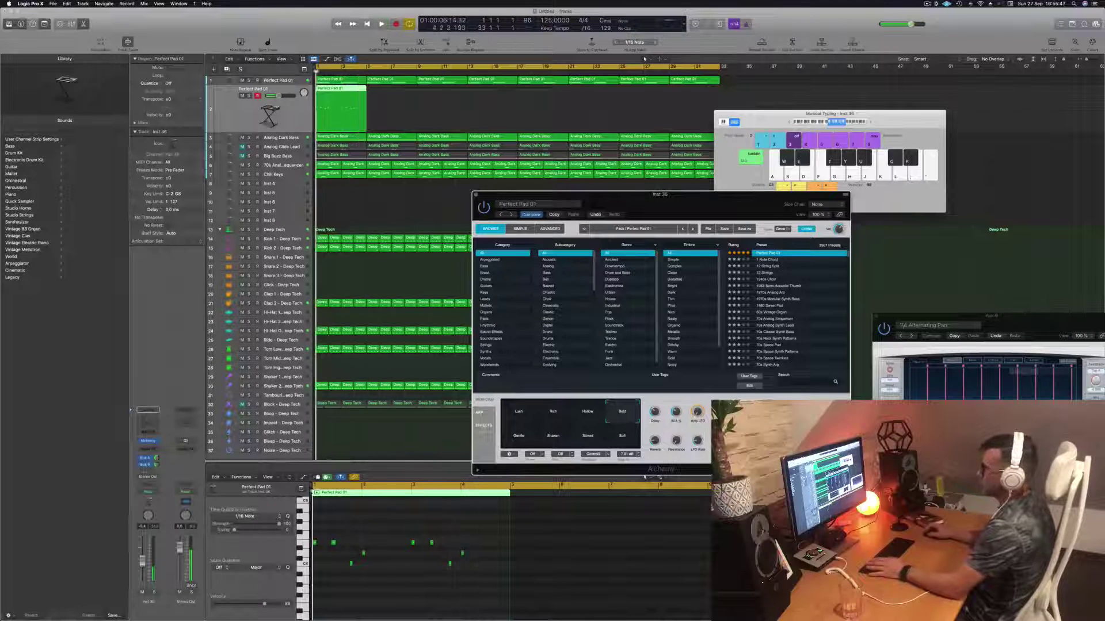
key("space")
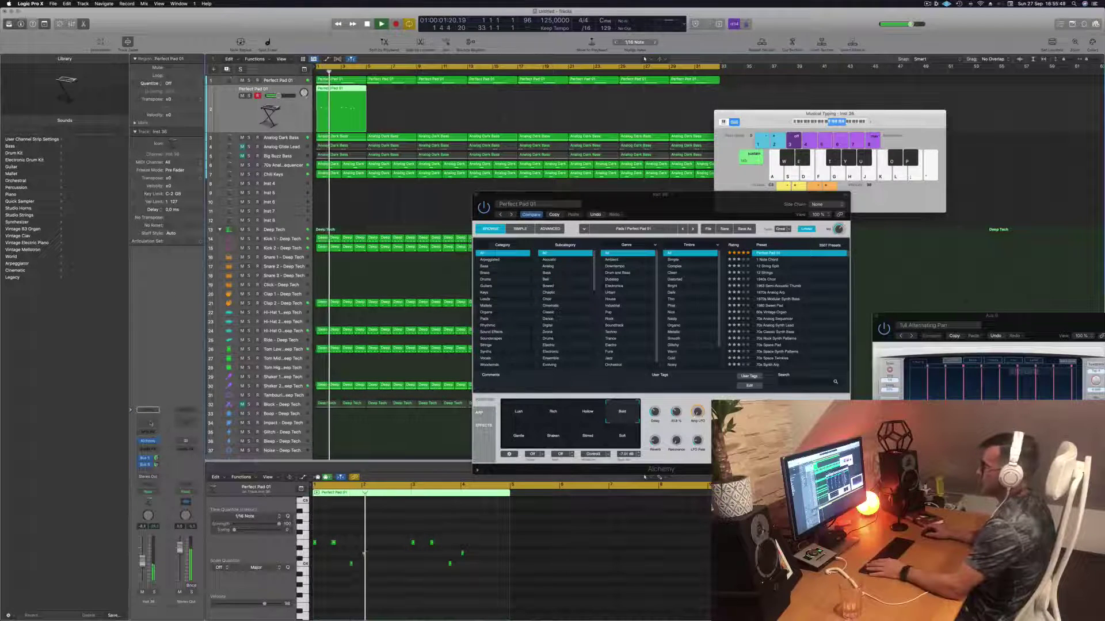
Add a Channel EQ to the pad track, cut its lows below 366 Hz at 12 dB/Oct, and replay from bar 1.
double_click(151, 423)
key("Return")
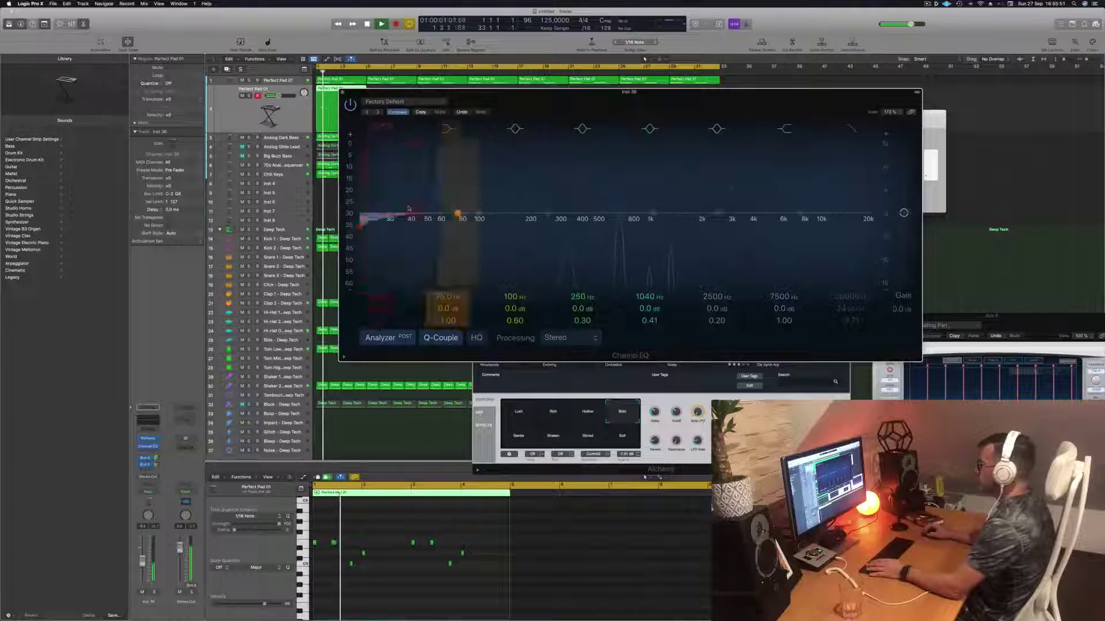
left_click_drag(408, 208, 610, 201)
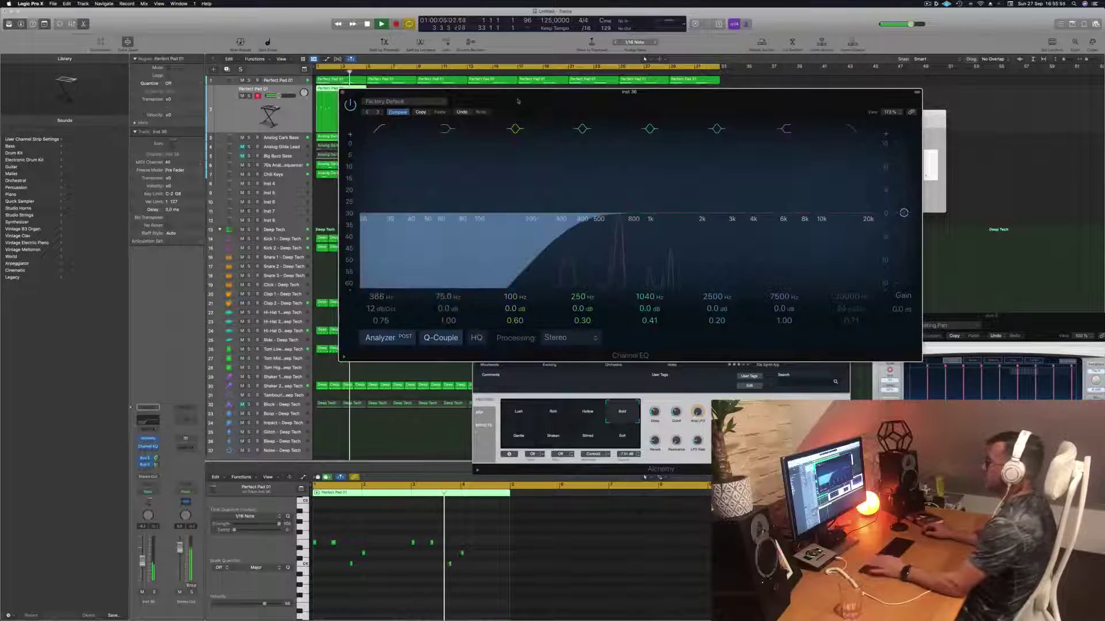
left_click_drag(518, 102, 530, 104)
left_click(357, 95)
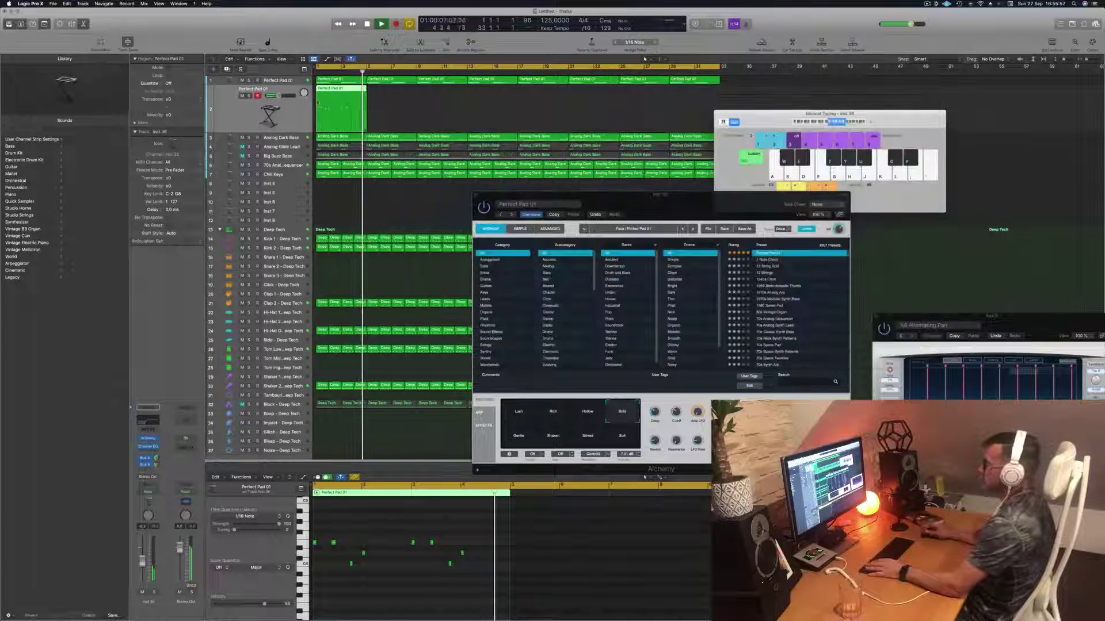
key("Return")
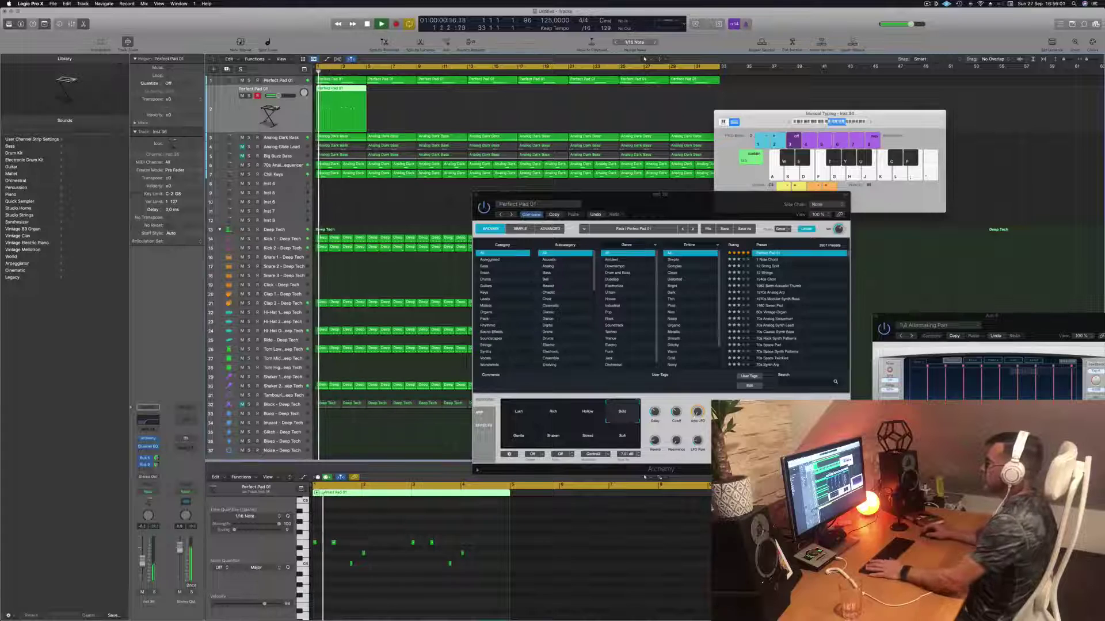
Duplicate the Perfect Pad 01 track, copy the four-bar region onto it at bar 1, and open the duplicate's Alchemy instrument.
left_click_drag(656, 207, 605, 187)
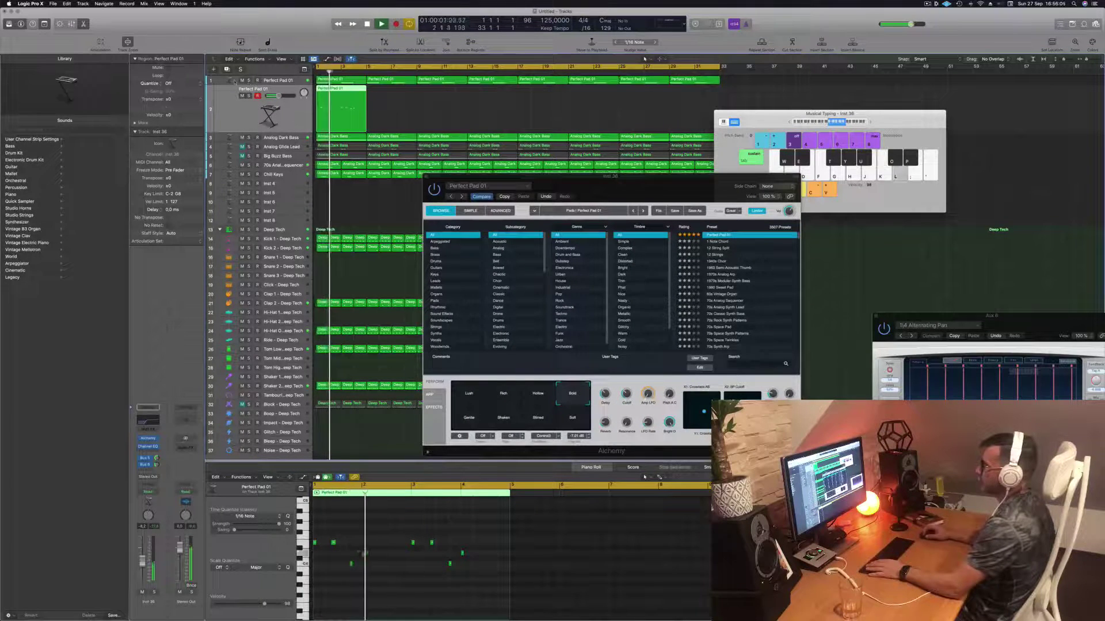
key("super+d")
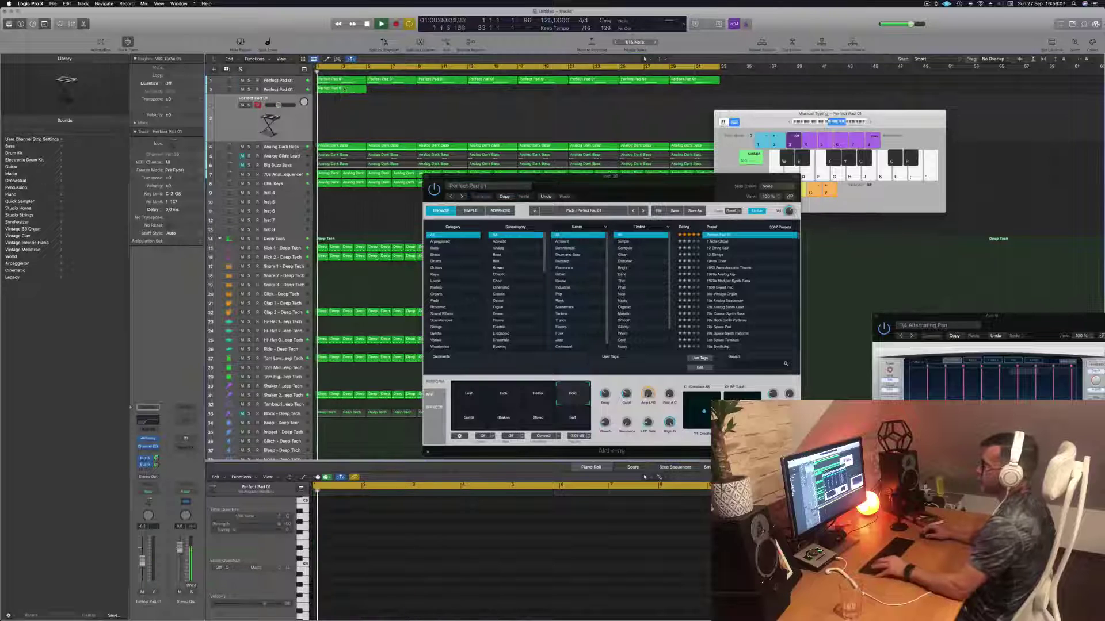
left_click_drag(335, 90, 336, 120)
key("space")
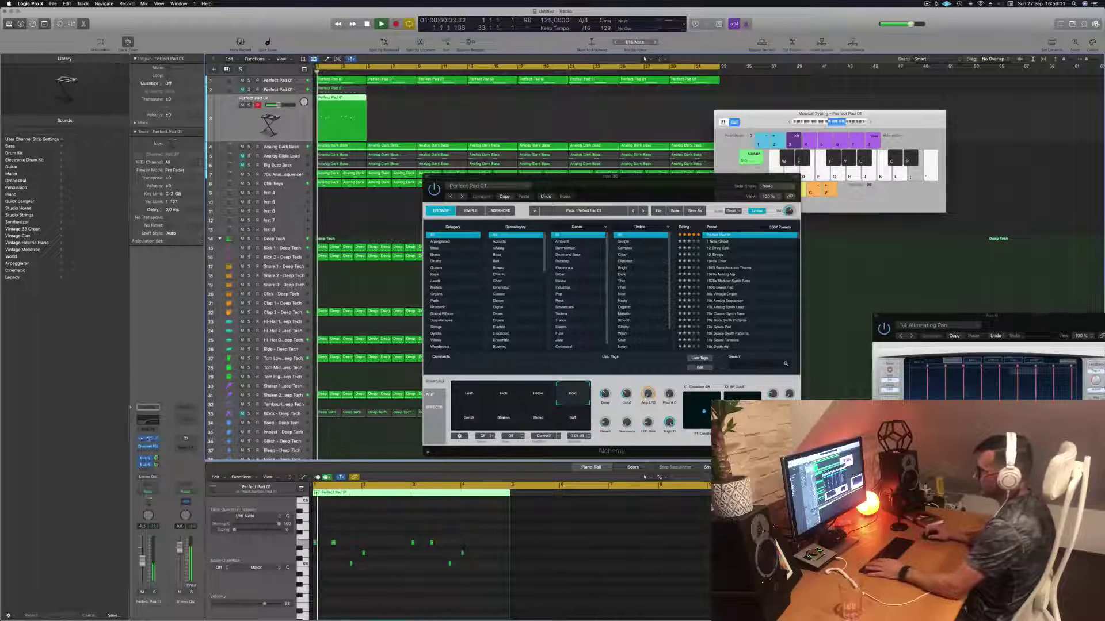
left_click(148, 439)
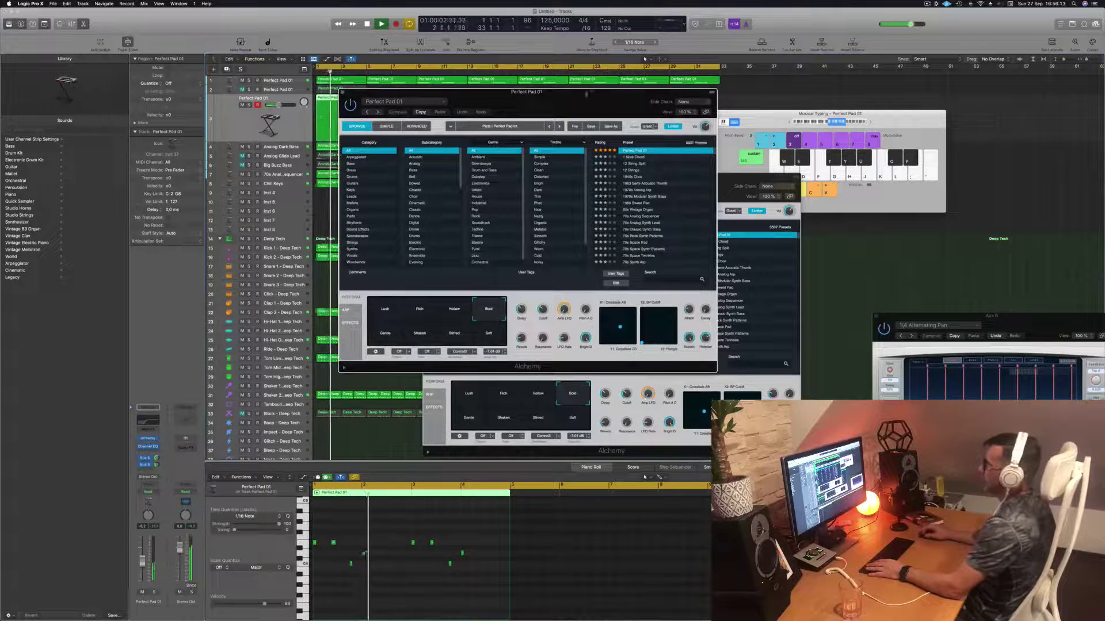
left_click_drag(578, 95, 657, 157)
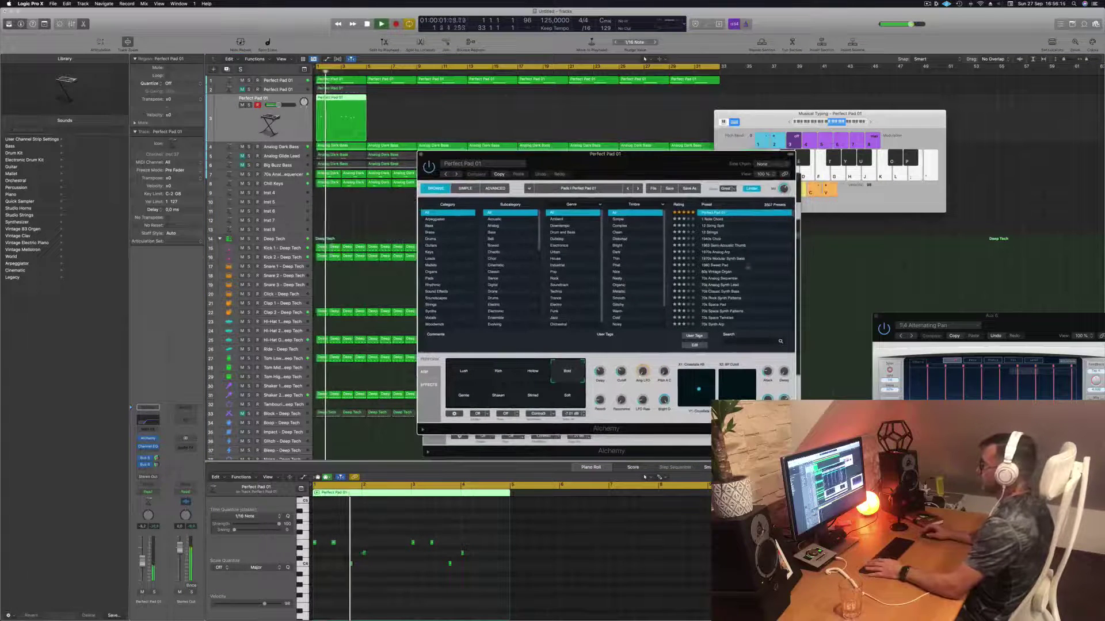
Sort Alchemy's presets by rating, load Deeper Emotion on the duplicate track, and audition its snapshots.
left_click(680, 205)
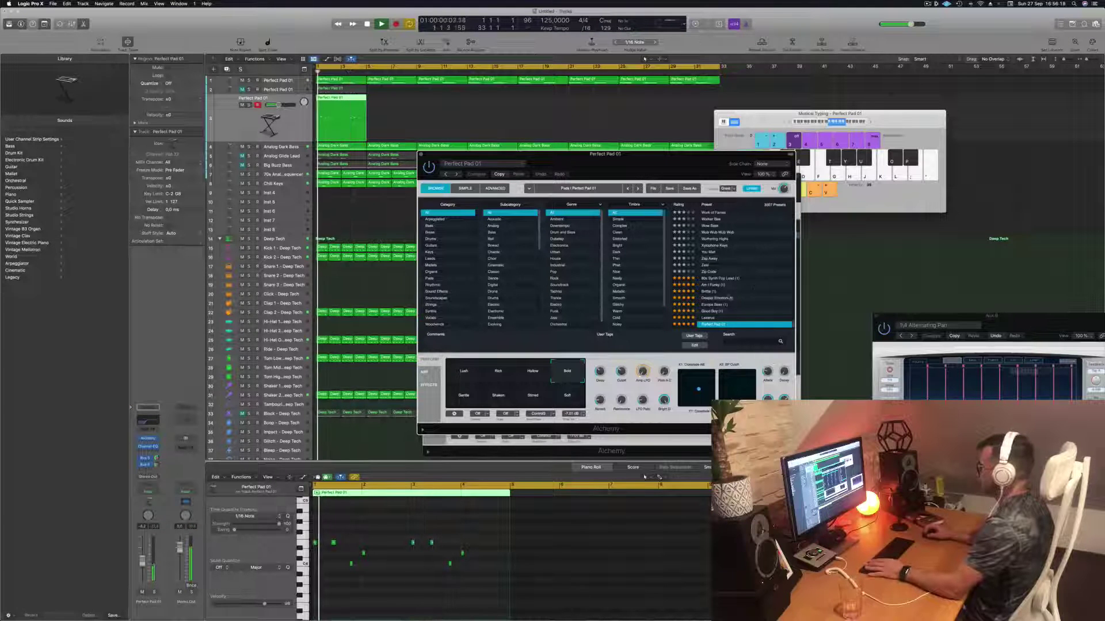
left_click(719, 298)
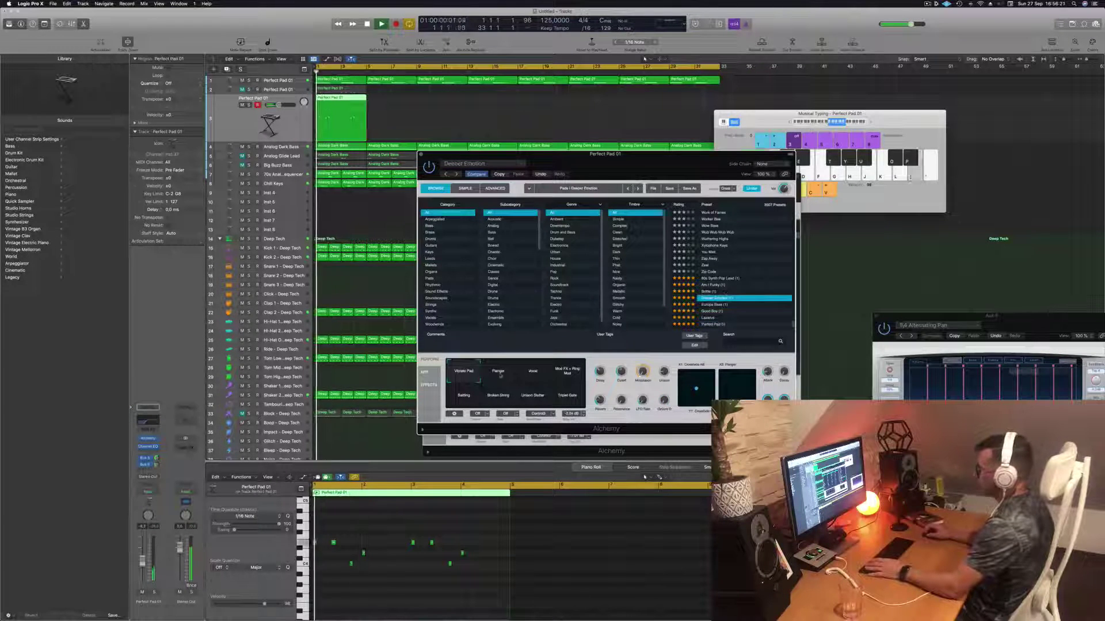
left_click(540, 379)
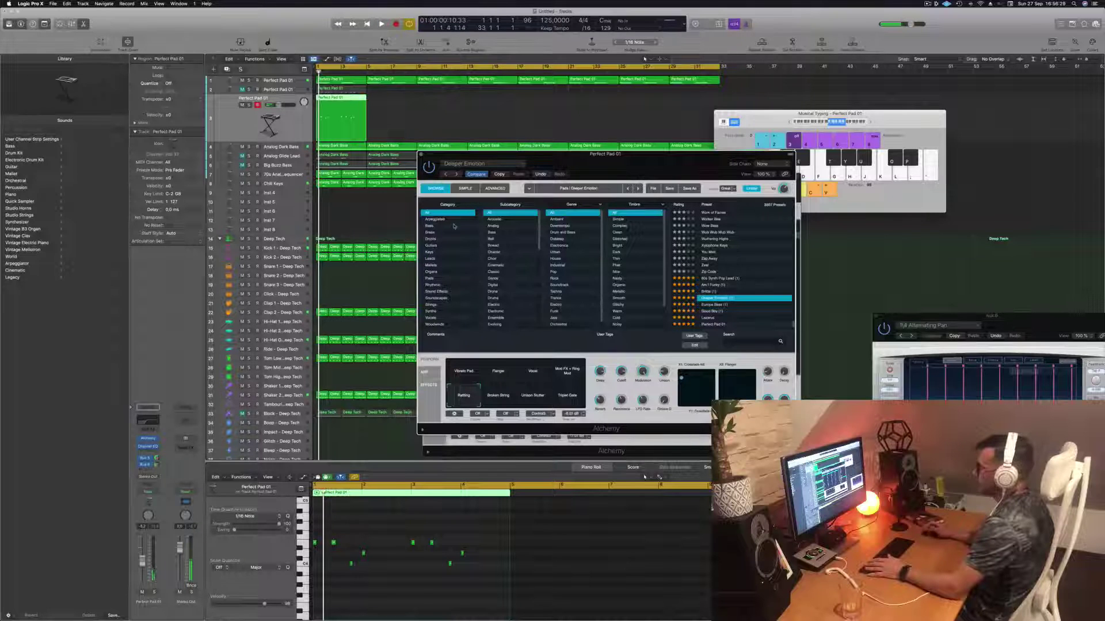
Filter Alchemy's presets to Pads with a fast attack, load 90s Luscious Pad, and play the region with it.
left_click(434, 279)
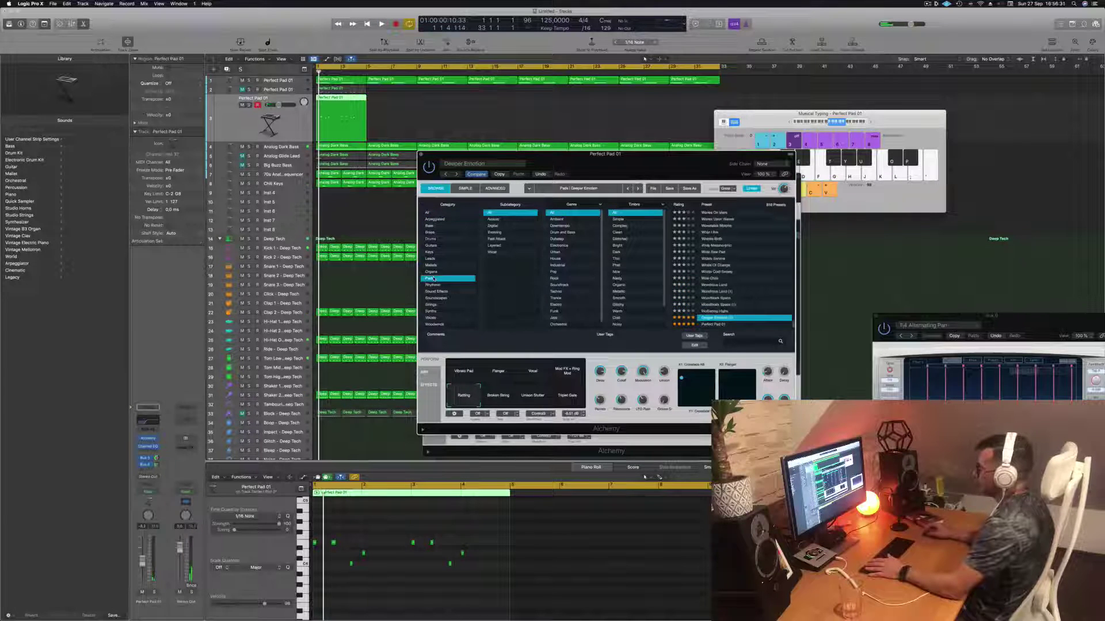
scroll(578, 264, "down", 1)
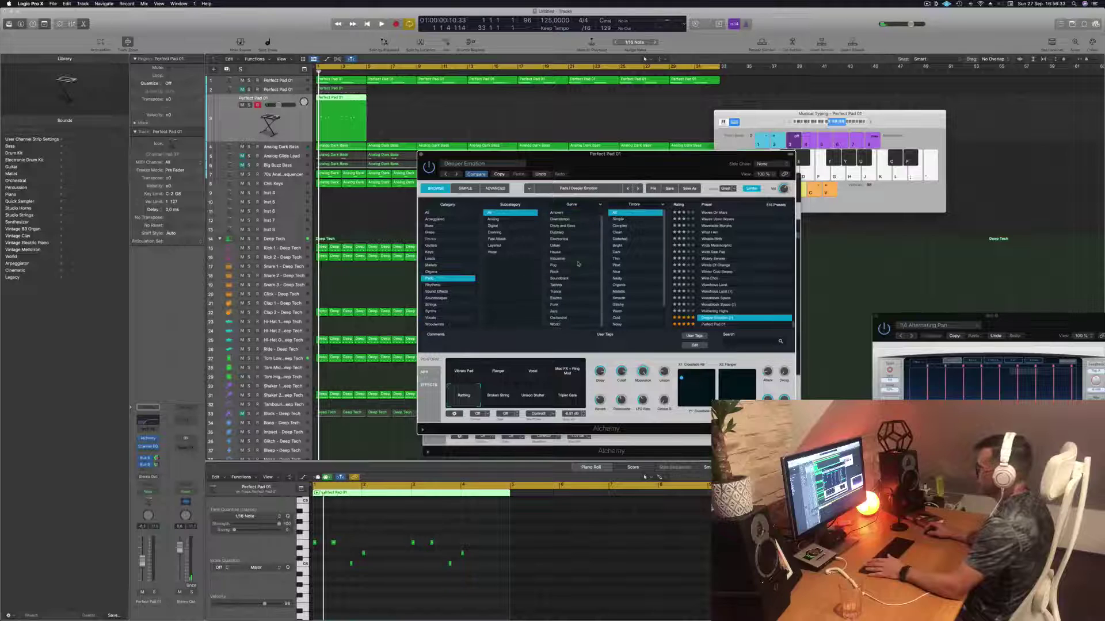
scroll(578, 259, "up", 1)
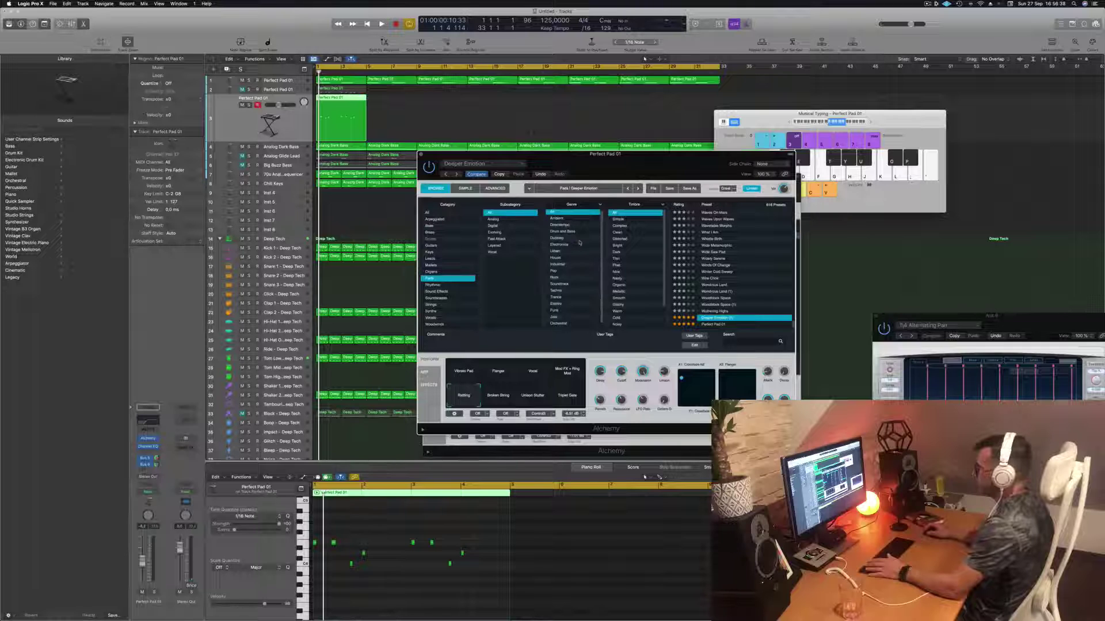
scroll(579, 243, "down", 1)
scroll(640, 243, "down", 1)
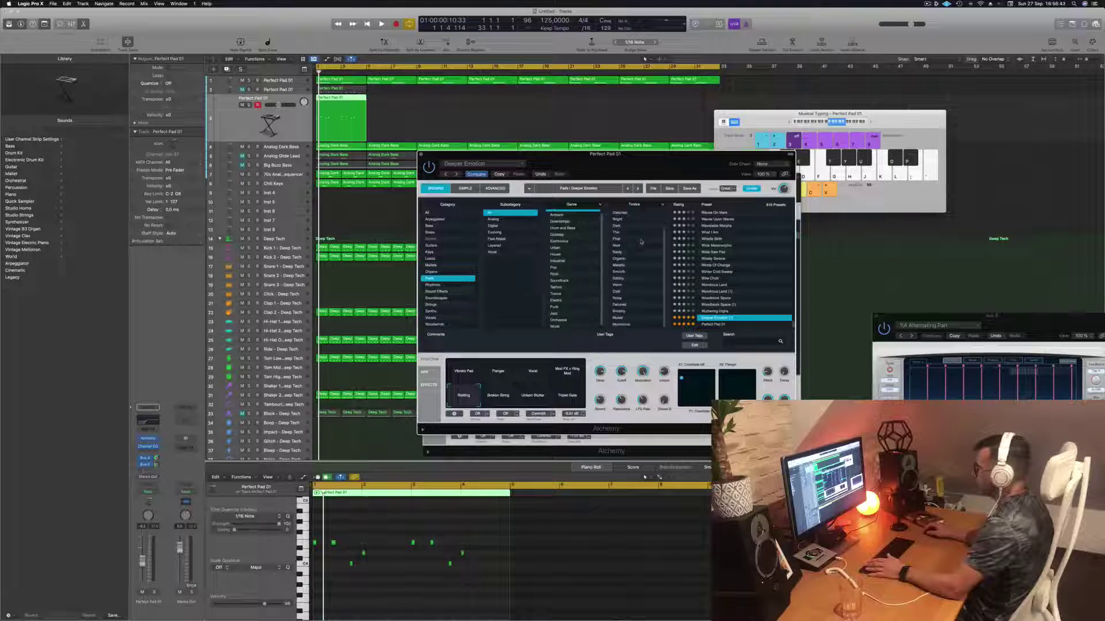
scroll(640, 243, "up", 1)
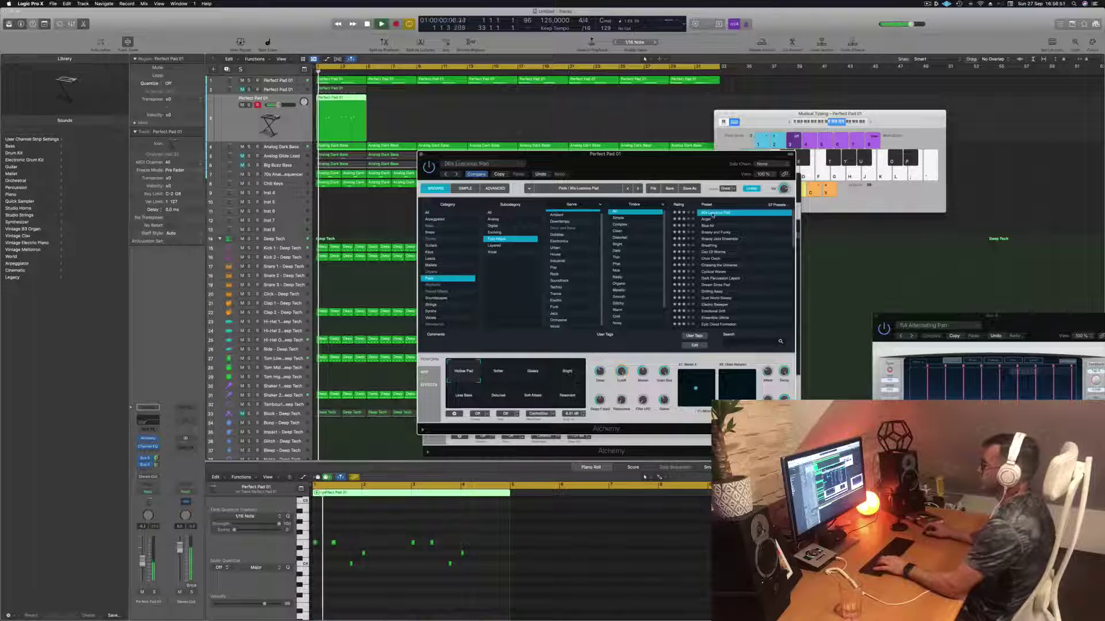
key("space")
left_click_drag(642, 156, 694, 146)
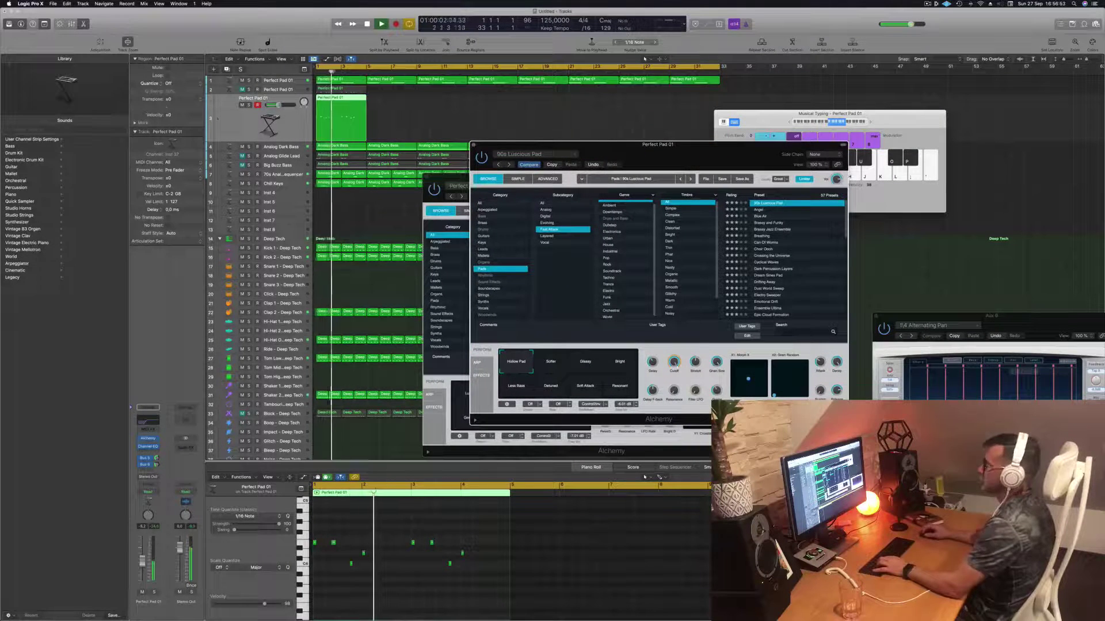
left_click(218, 118)
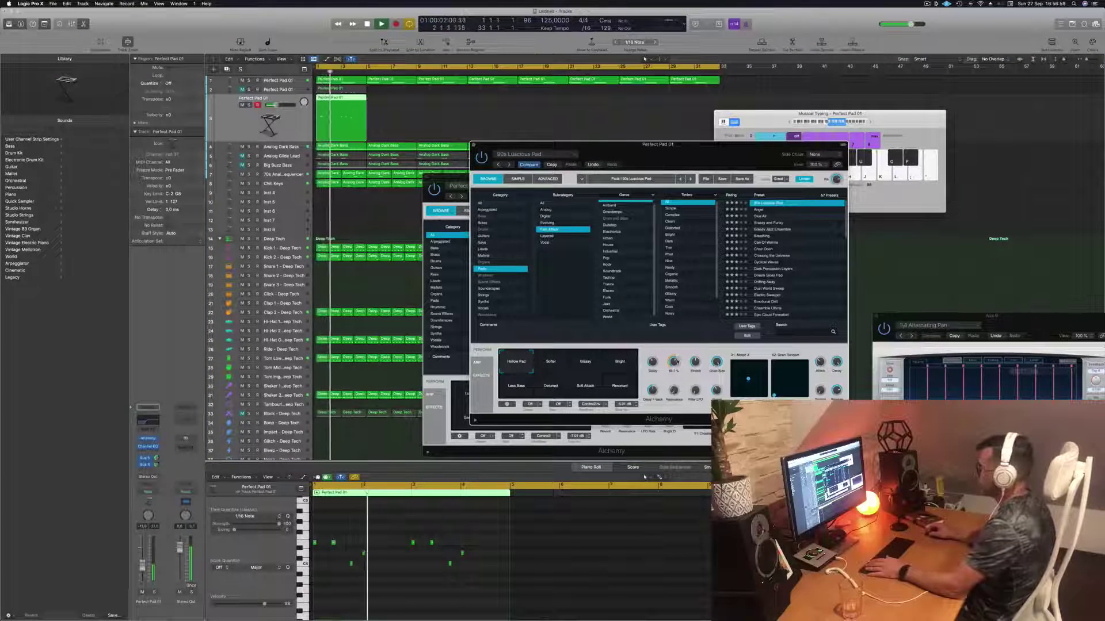
Audition the 90s Luscious Pad snapshots, including Softer, Glassy, Bright, Detuned, Soft Attack and Resonant, and return to Hollow Pad.
left_click_drag(681, 163, 718, 138)
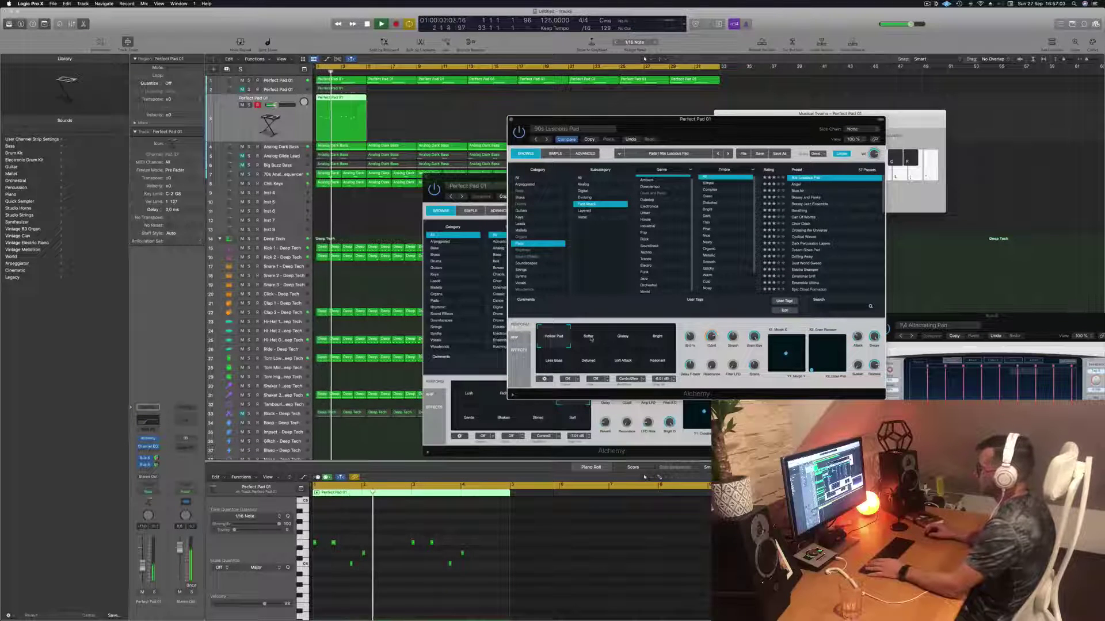
left_click(591, 339)
left_click(618, 340)
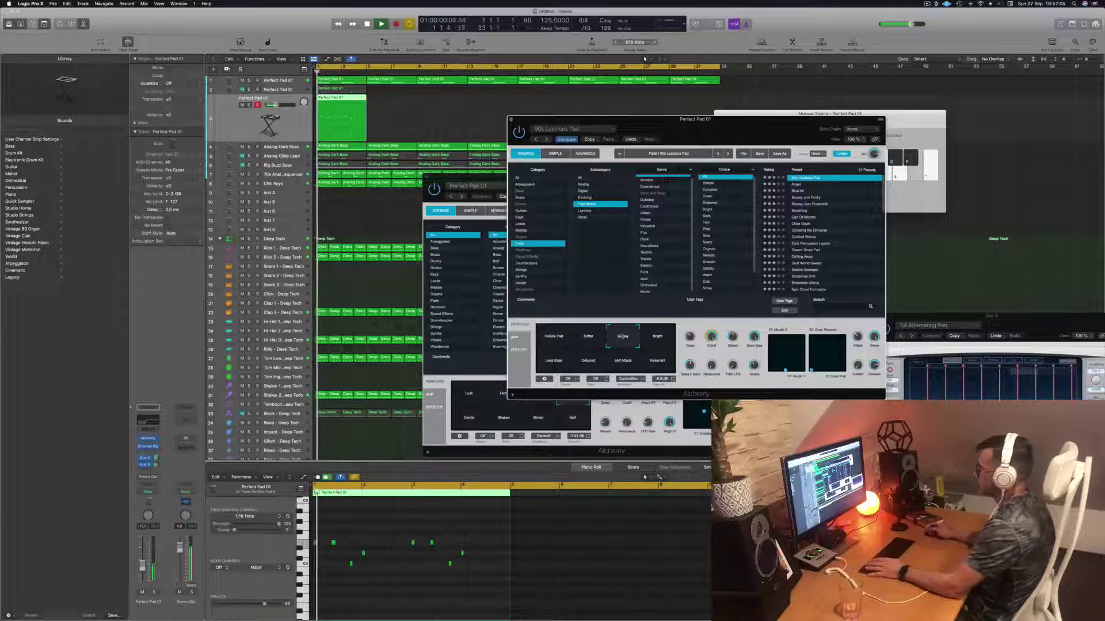
left_click(657, 339)
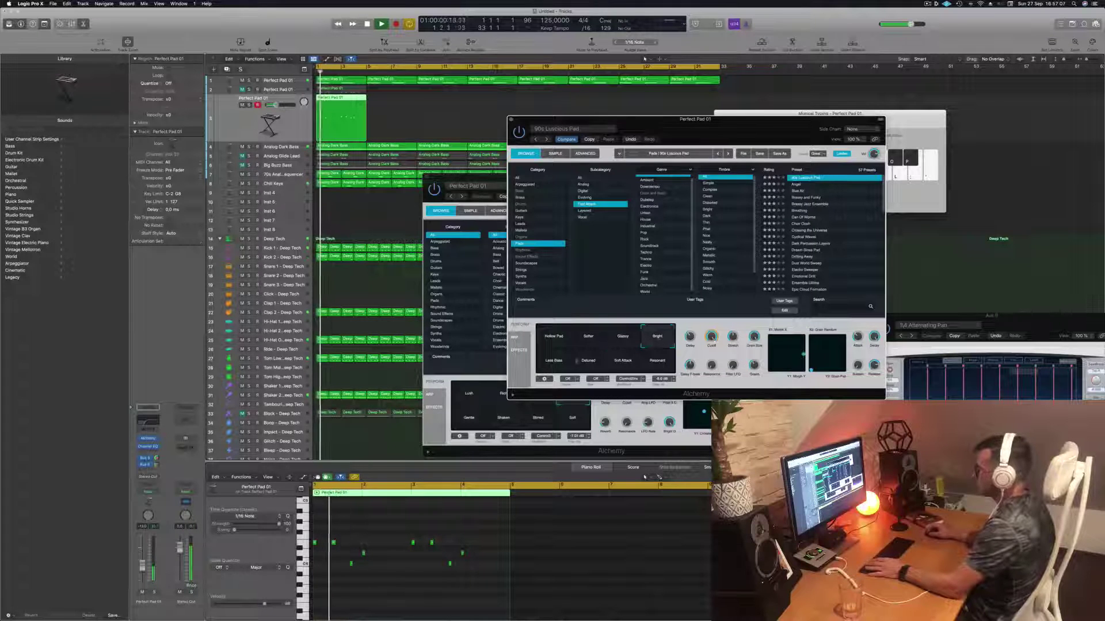
left_click(554, 362)
left_click(589, 363)
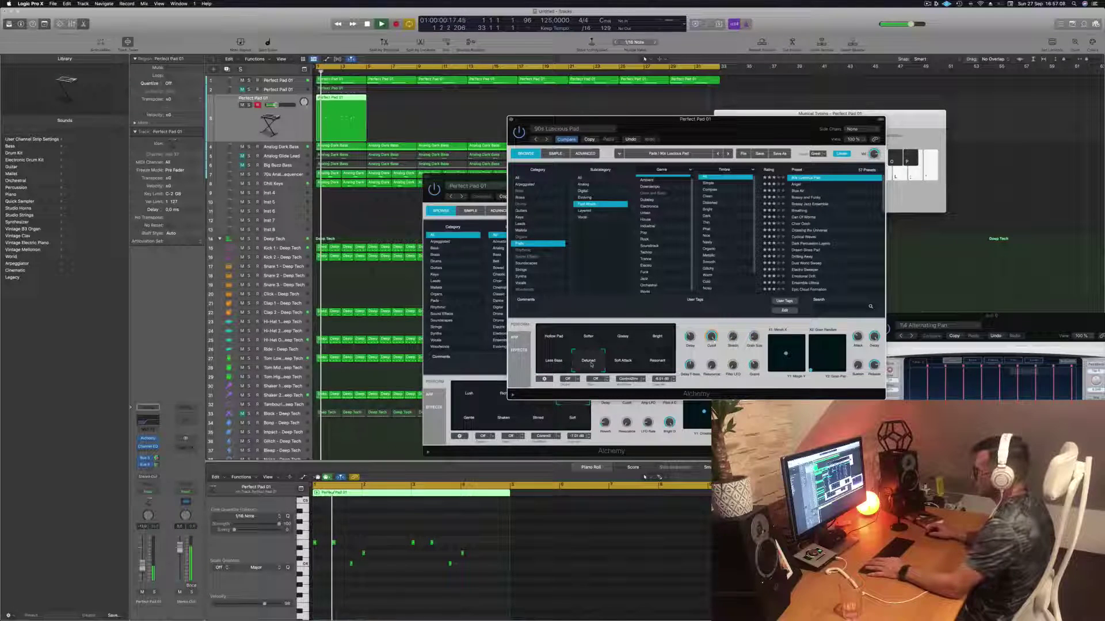
left_click(626, 362)
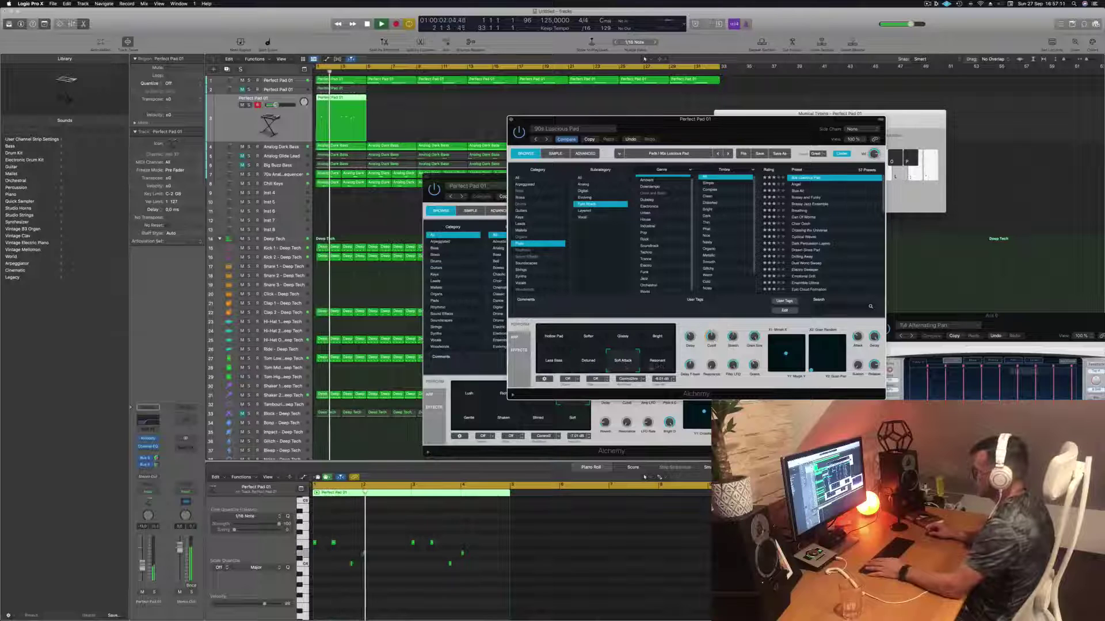
left_click(657, 362)
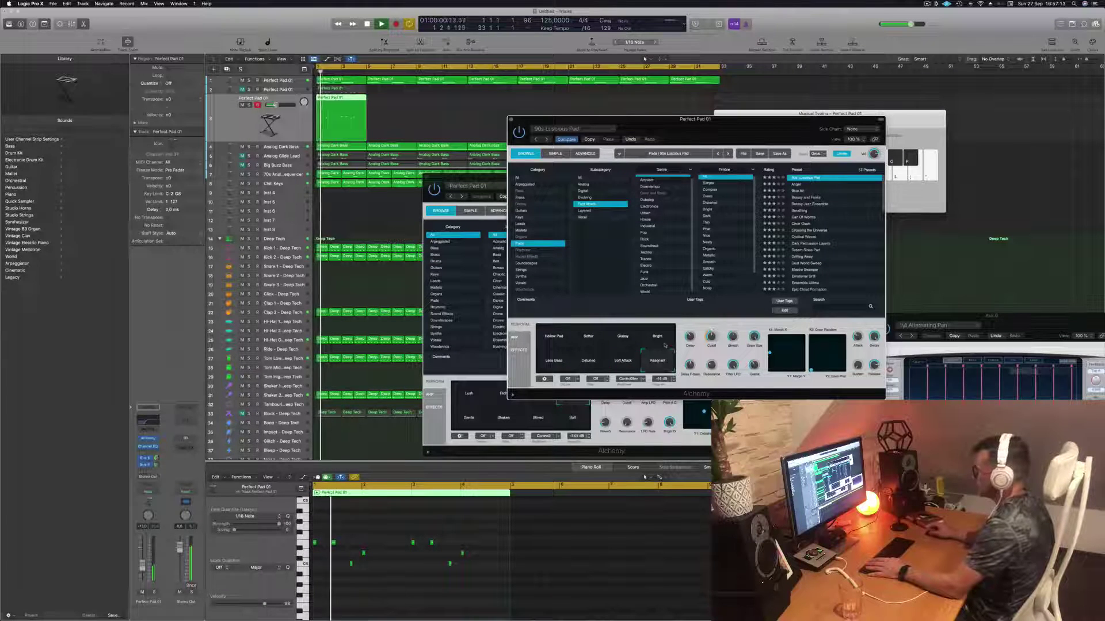
left_click(662, 343)
left_click(561, 340)
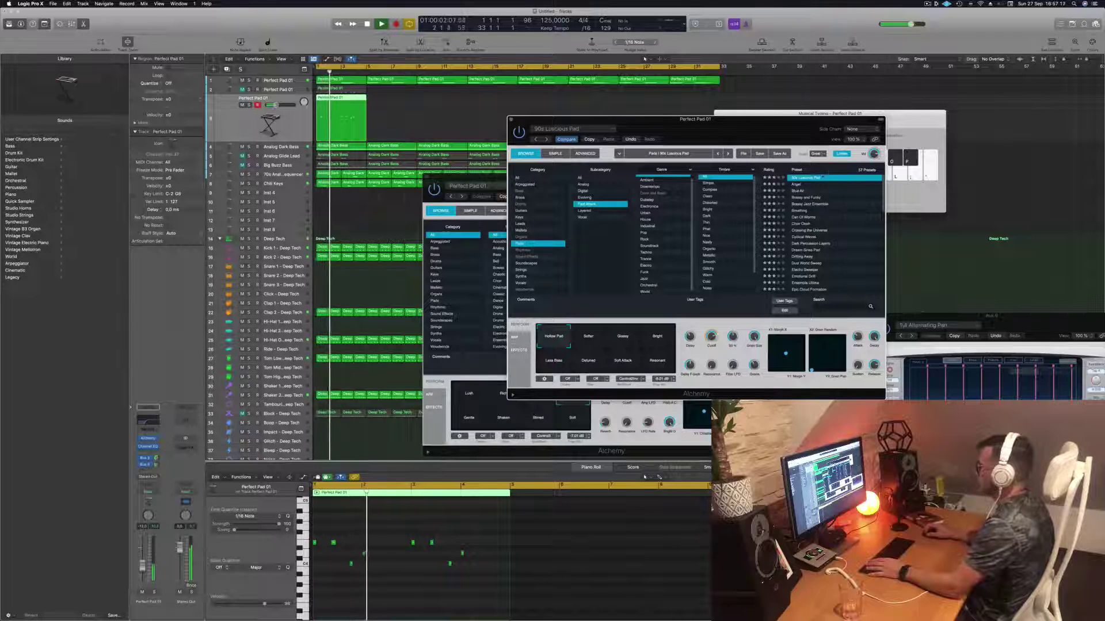
Replay the arrangement from bar 1 and copy the 90s Luscious Pad region to bar 5.
left_click_drag(762, 132, 781, 123)
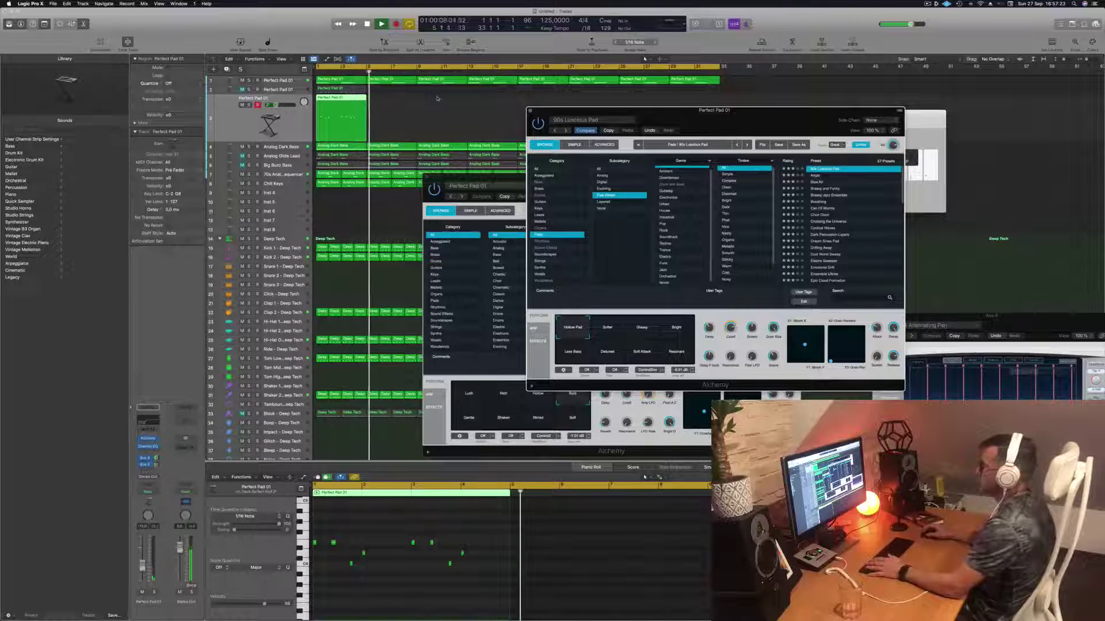
key("Return")
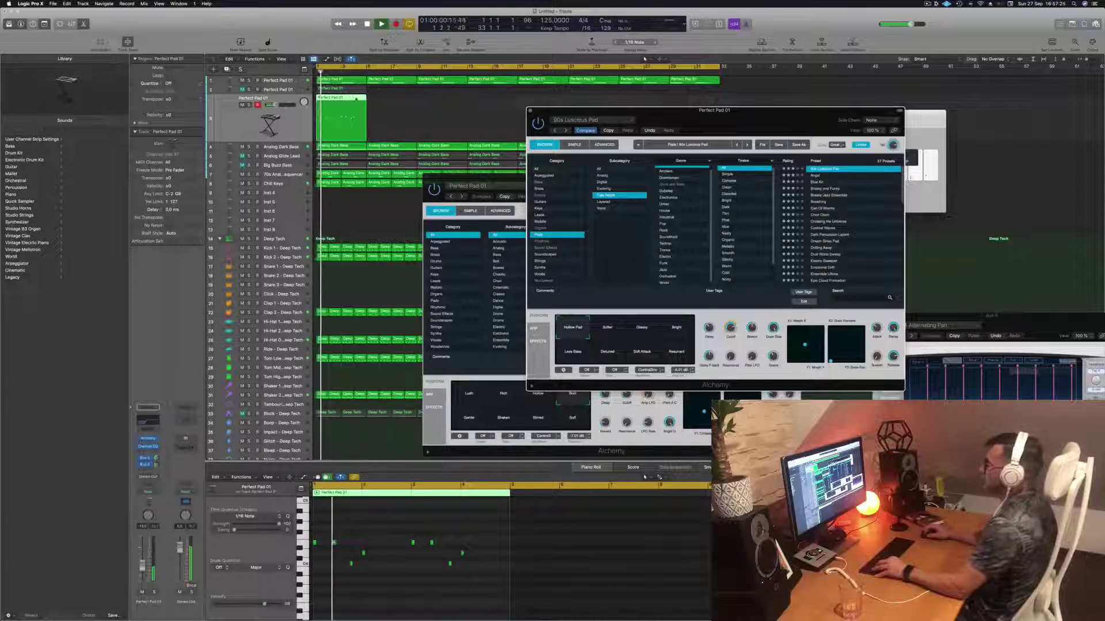
left_click_drag(355, 99, 404, 105)
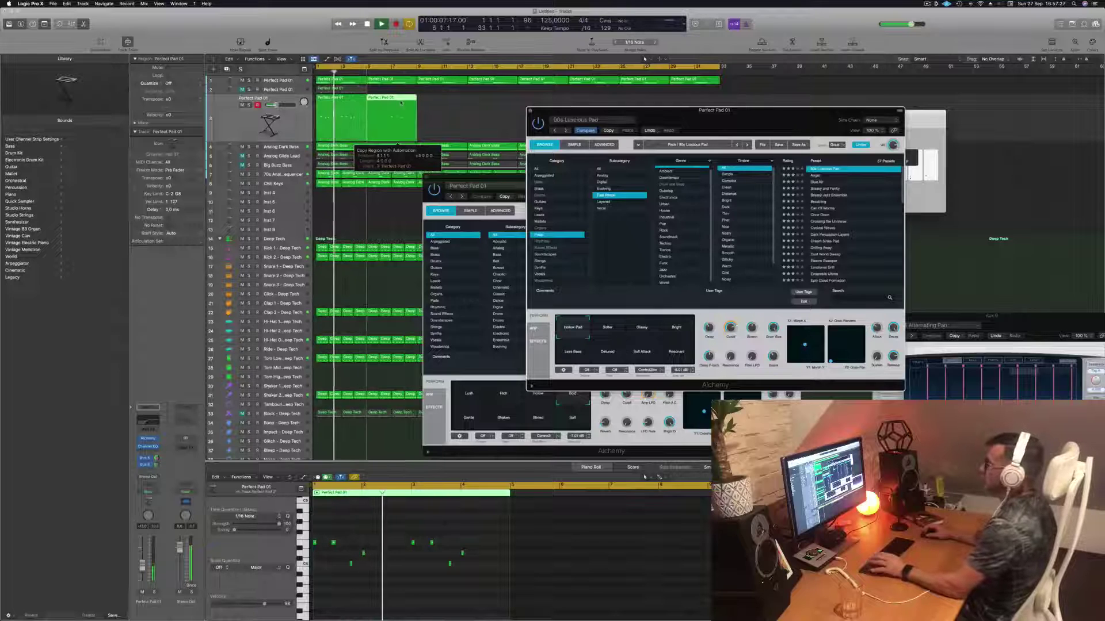
Replay from bar 1, load the Angel preset in Alchemy and audition its Sweet and Whistling snapshots.
key("Return")
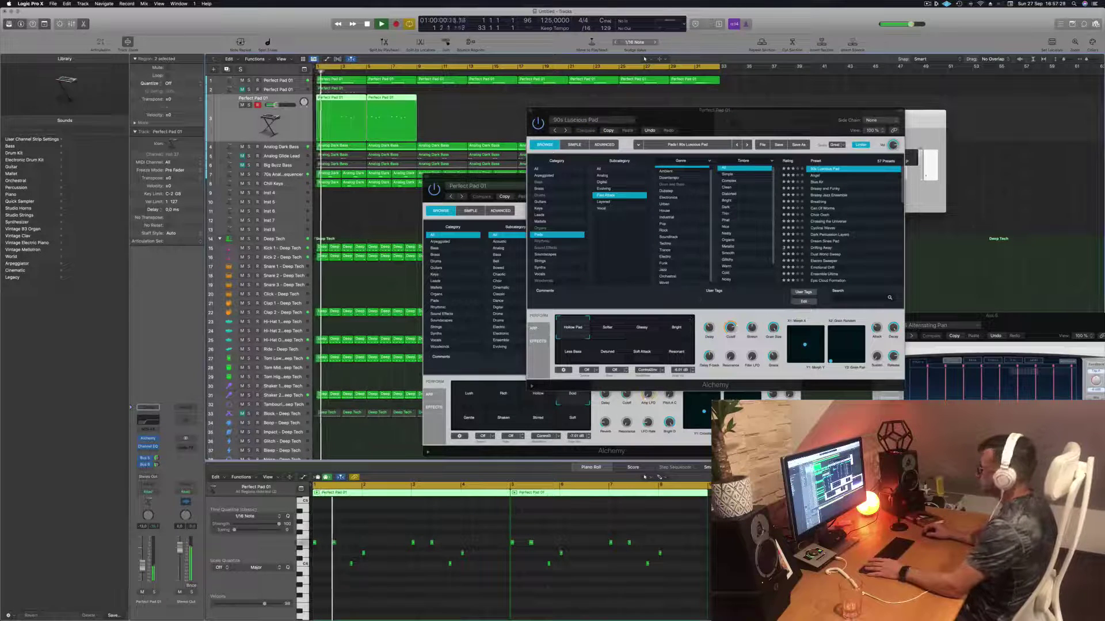
left_click(821, 175)
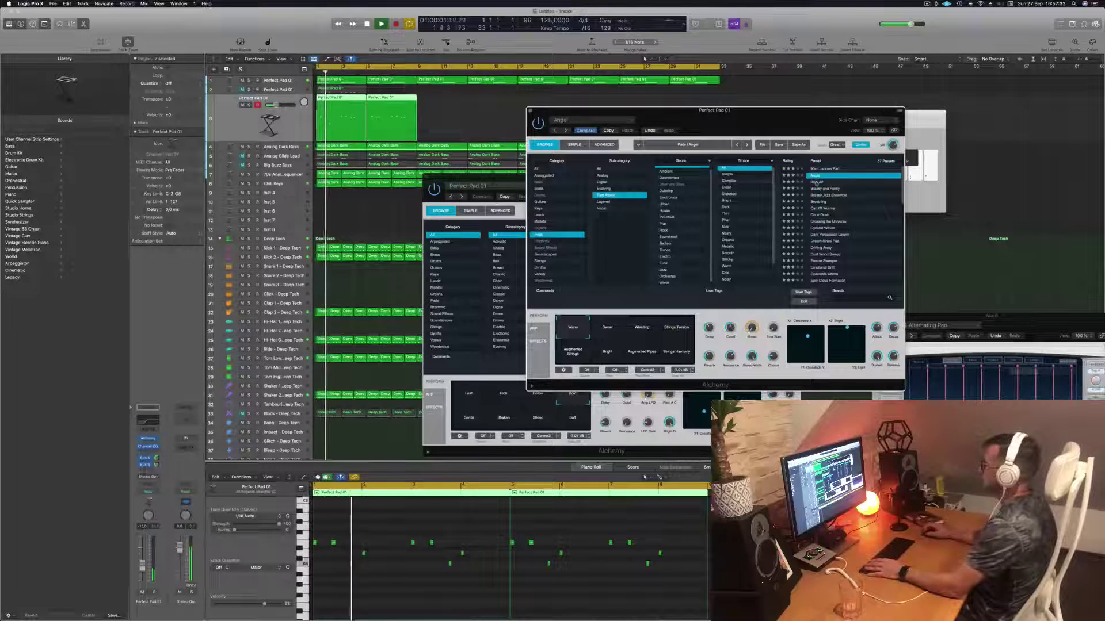
left_click_drag(821, 125, 768, 166)
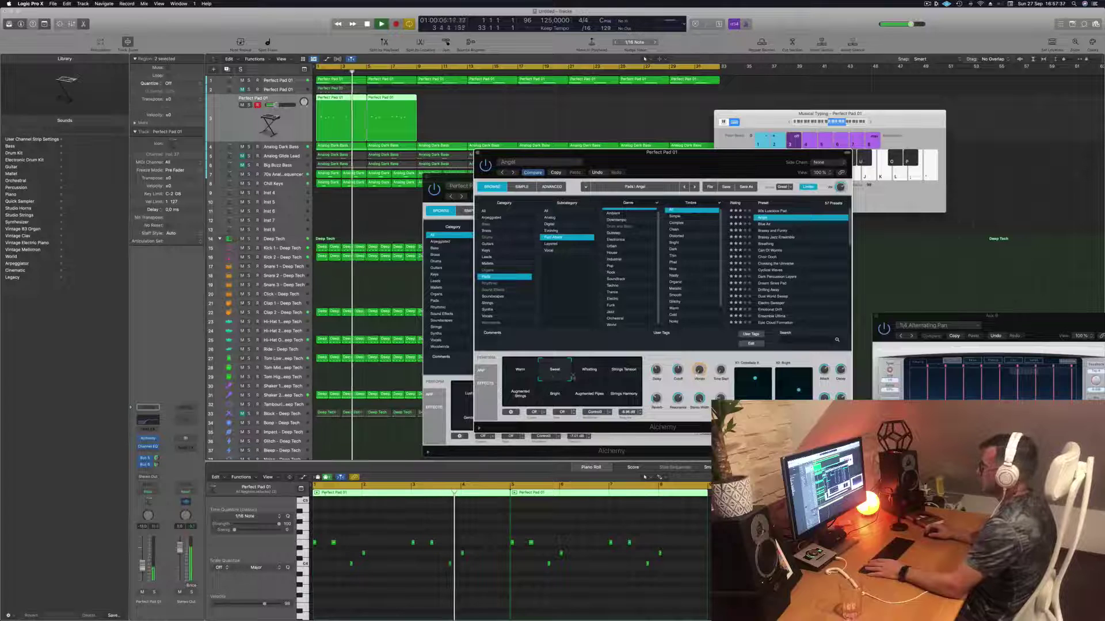
left_click(589, 371)
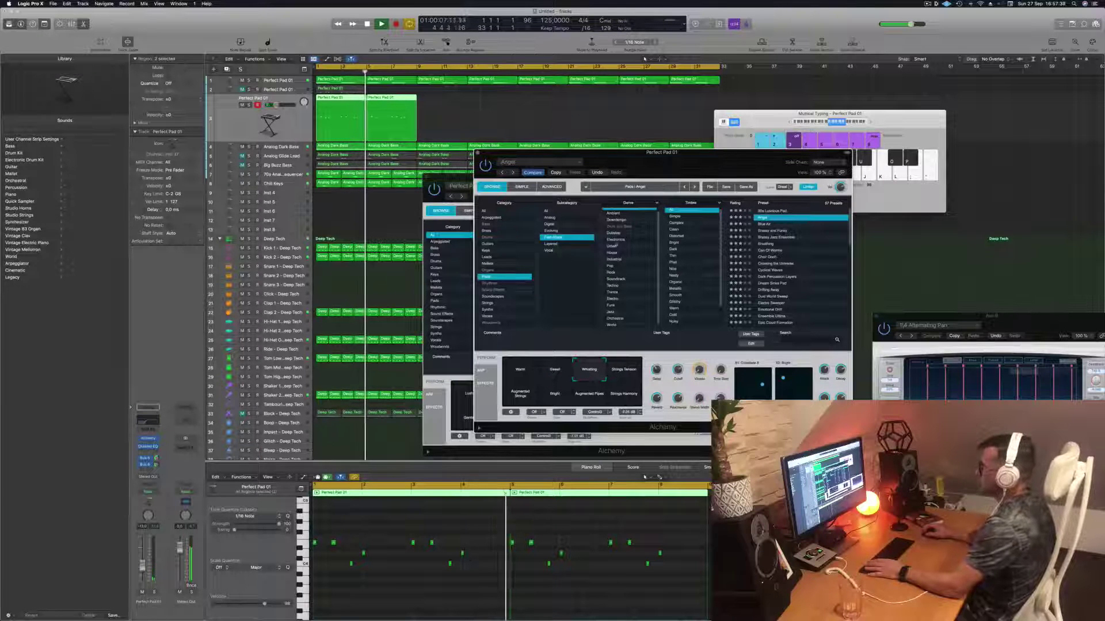
Copy both Perfect Pad 01 regions on the third track to bar 9 and restart playback.
left_click(444, 98)
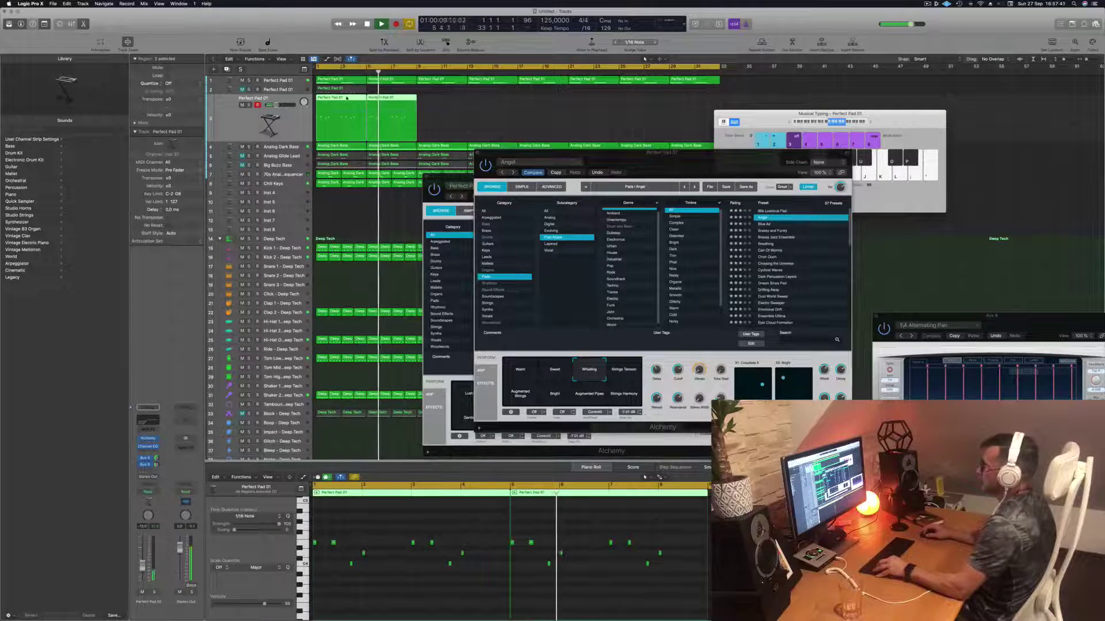
left_click_drag(345, 107, 450, 105)
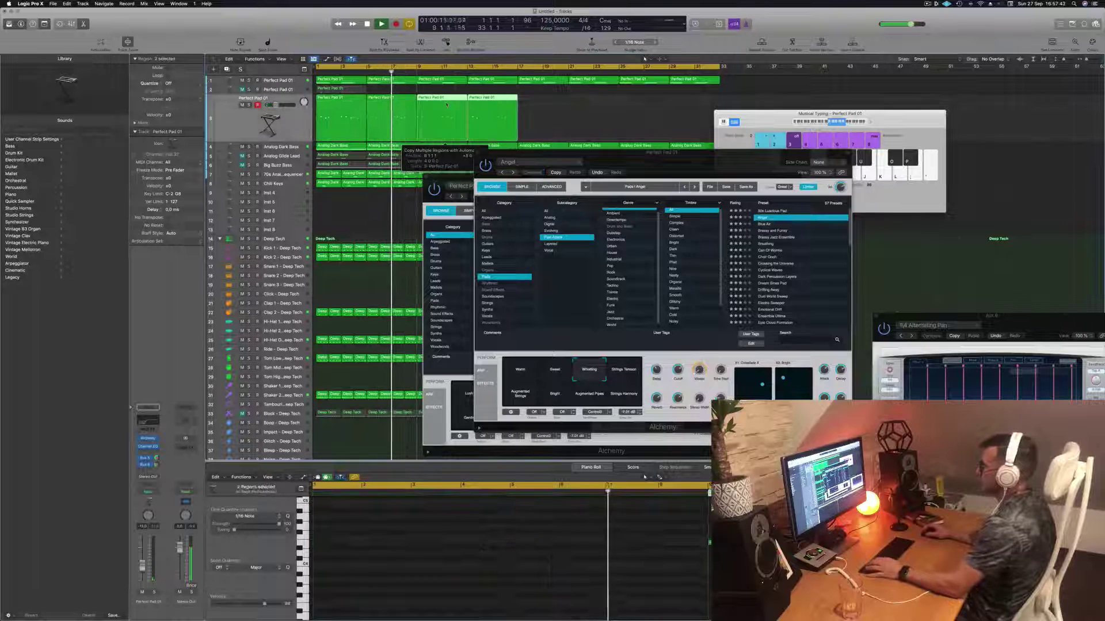
key("space")
key("space")
Audition Angel's Strings Tension and Augmented Strings snapshots, reload 90s Luscious Pad and play it from the start.
left_click(623, 371)
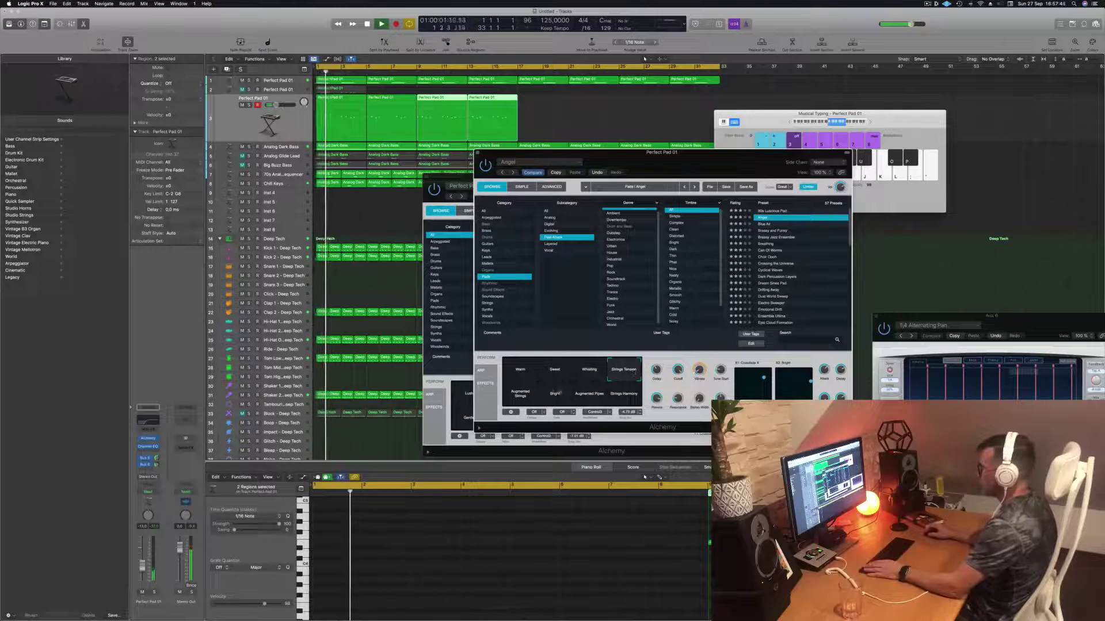
left_click(520, 401)
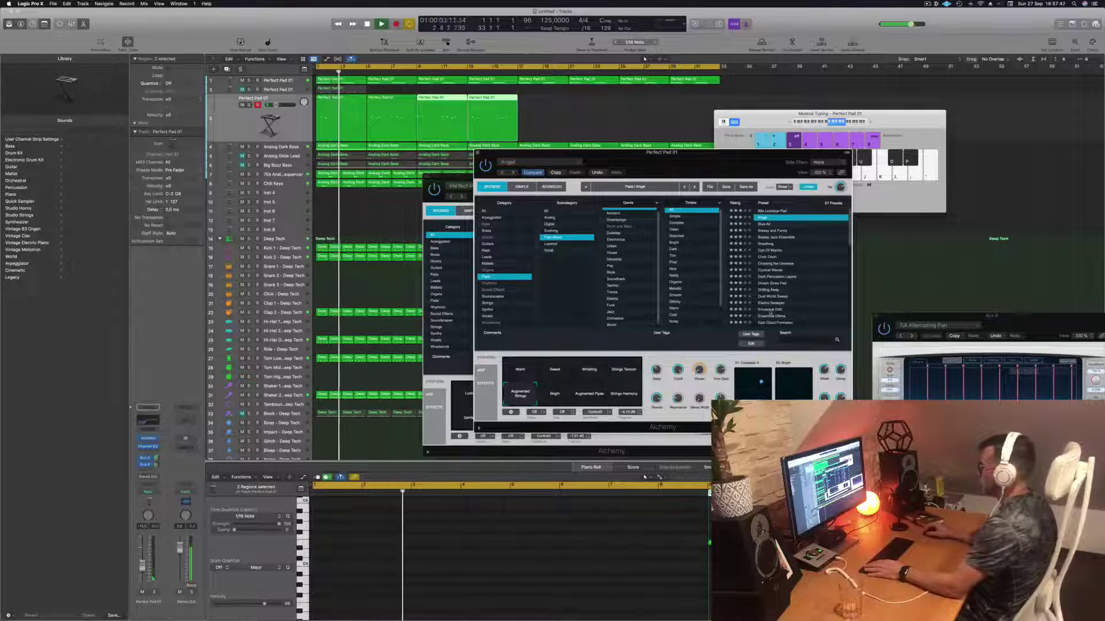
left_click(758, 212)
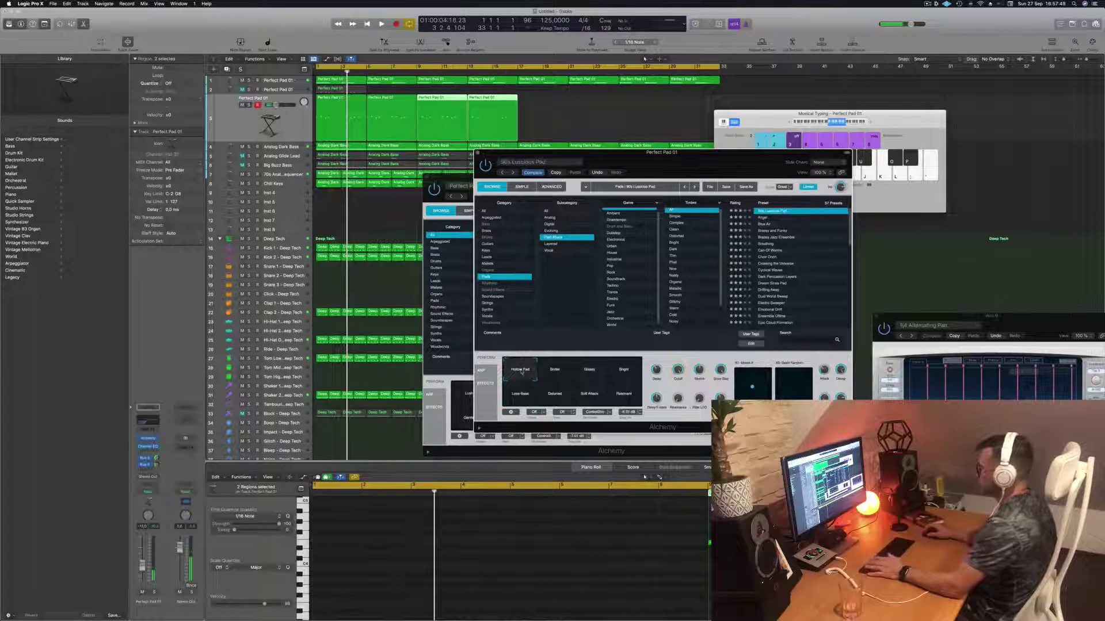
key("space")
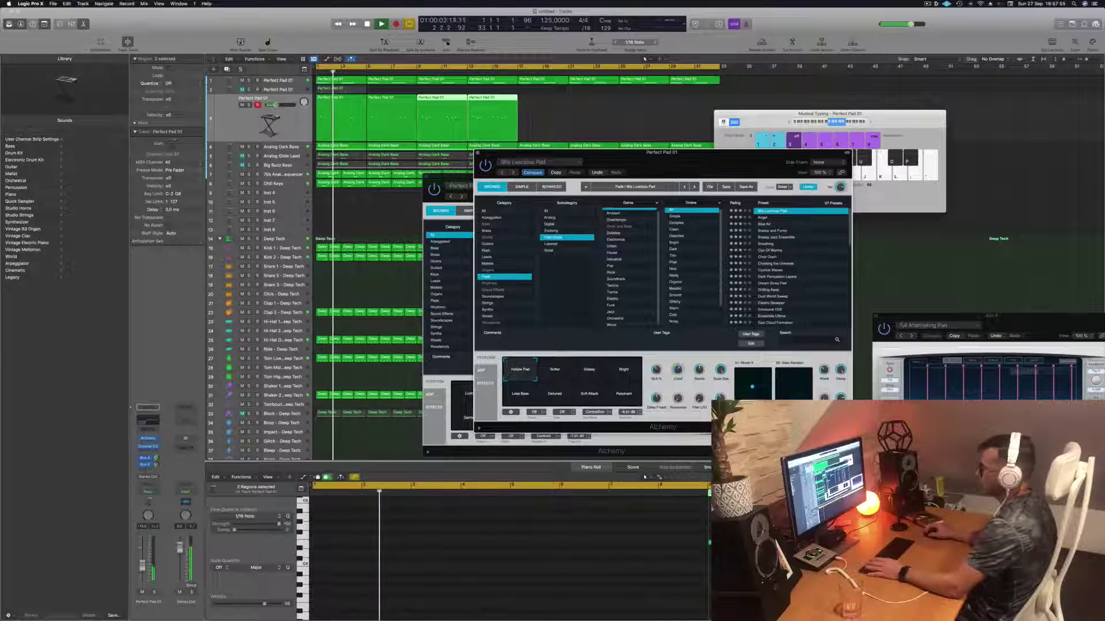
Close both open Alchemy windows.
left_click(384, 246)
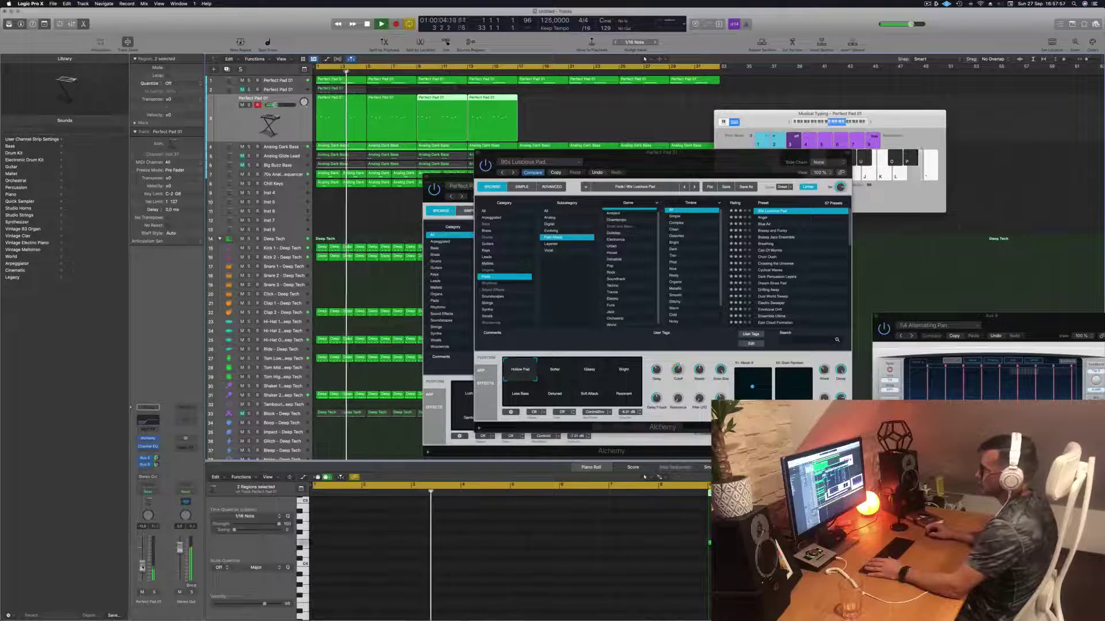
left_click(477, 152)
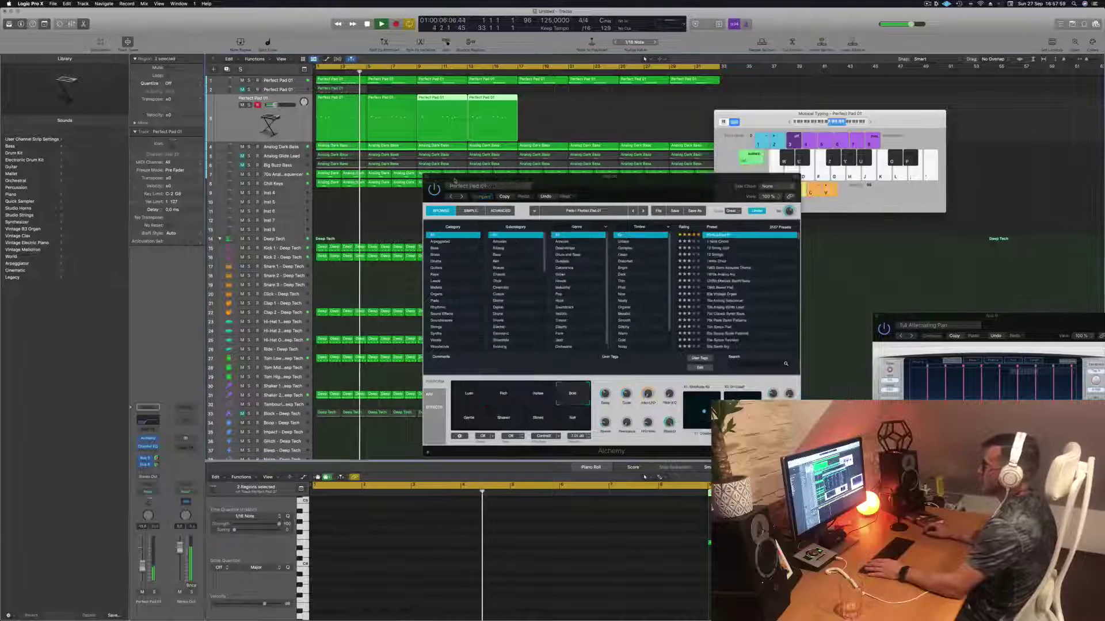
left_click_drag(450, 179, 411, 187)
left_click(389, 185)
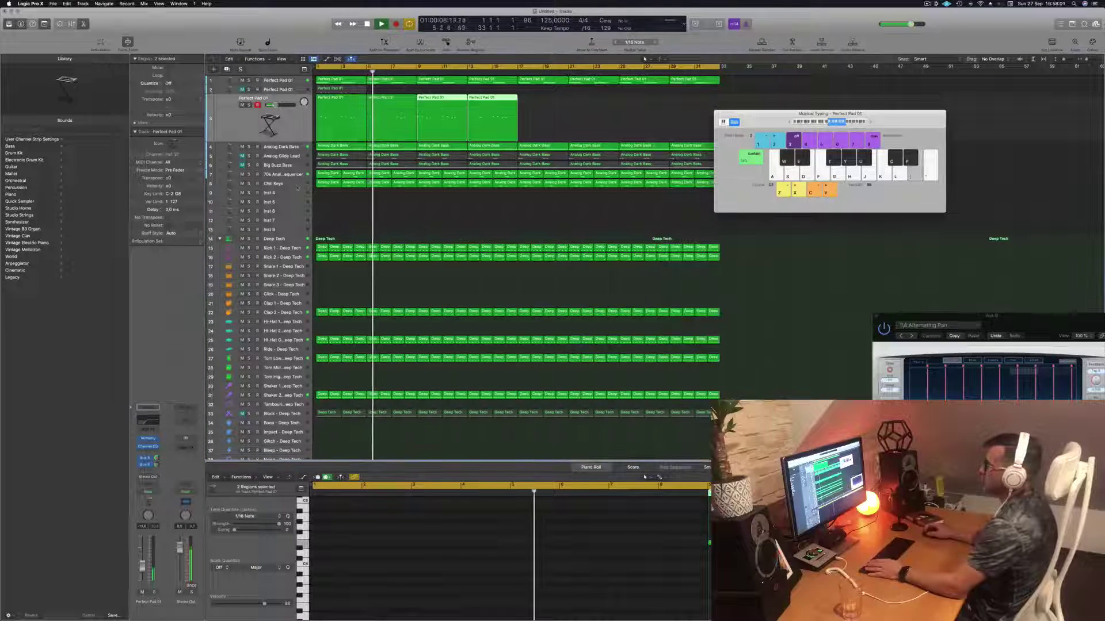
Add a Channel EQ to the Analog Dark Bass track with a 48 dB/Oct high cut at about 169 Hz.
key("Return")
left_click(281, 148)
key("Return")
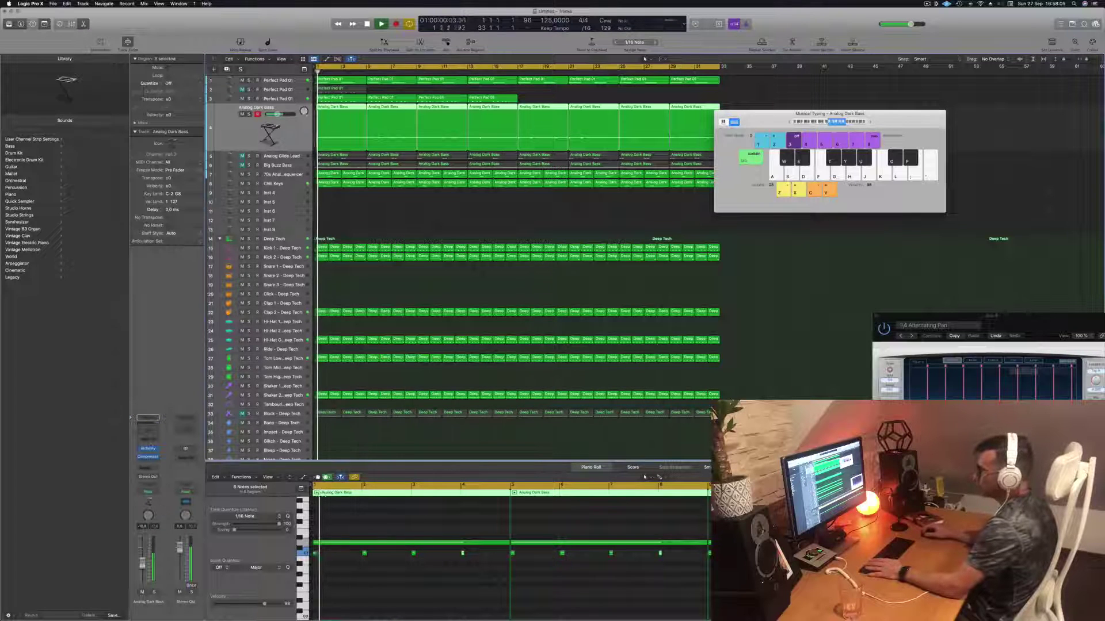
left_click(148, 419)
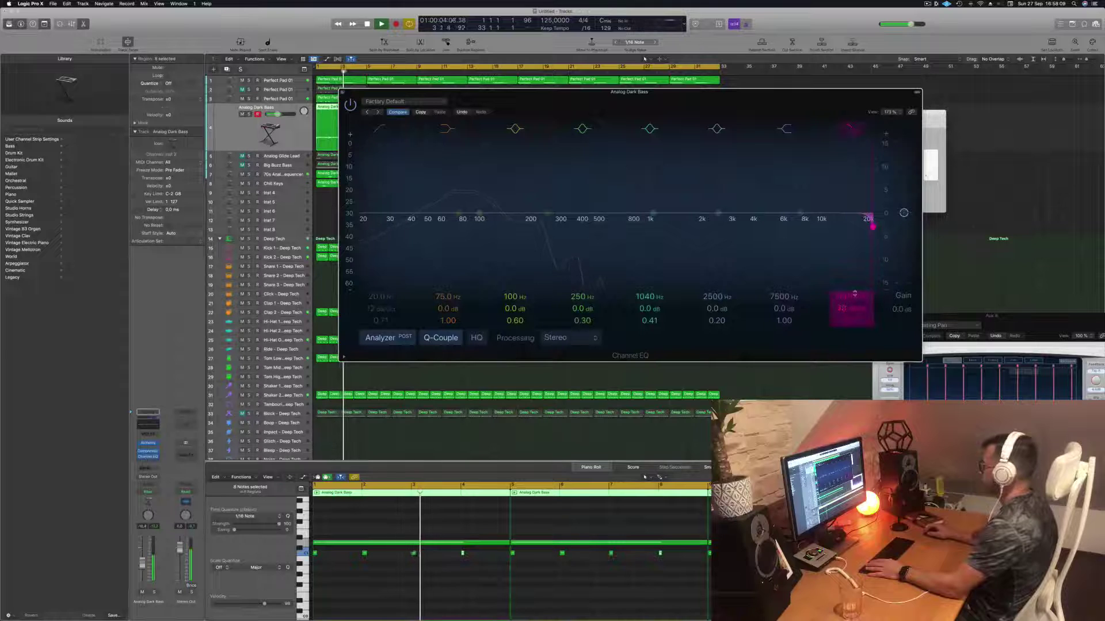
left_click_drag(872, 226, 519, 227)
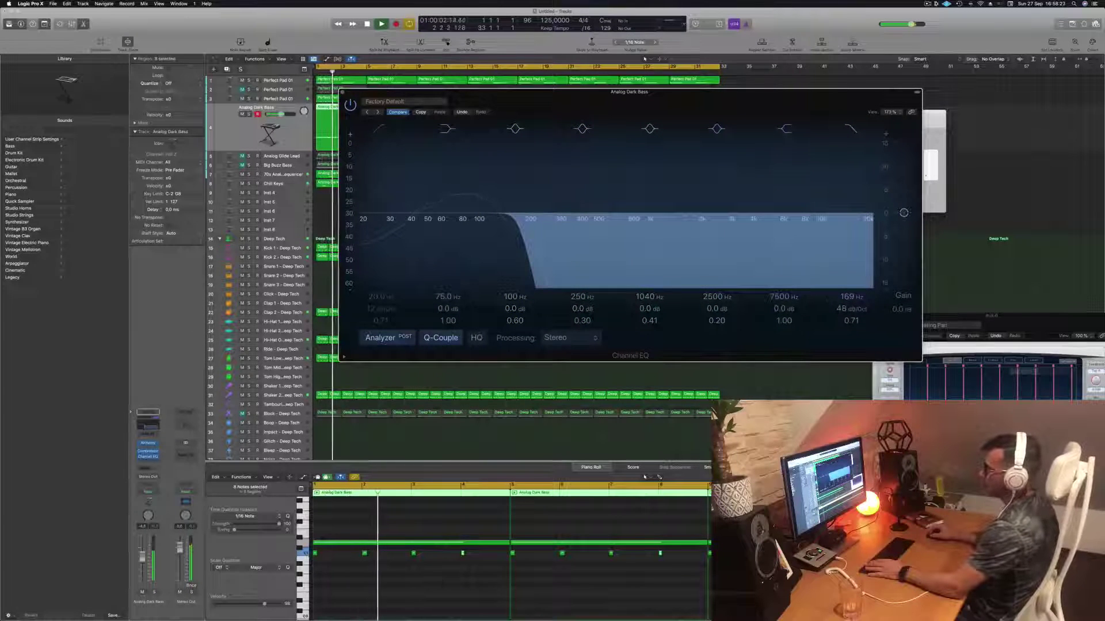
Lower the Analog Dark Bass fader slightly, bring its EQ high cut down to 114 Hz, and compare with the EQ bypassed.
left_click_drag(143, 551, 143, 555)
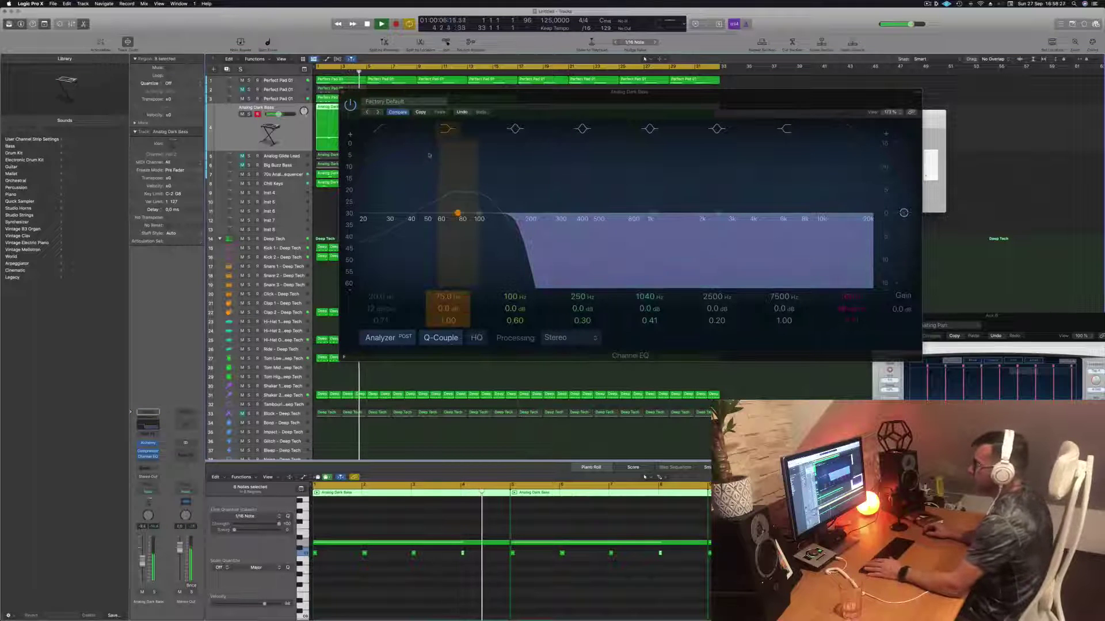
left_click_drag(535, 106, 523, 123)
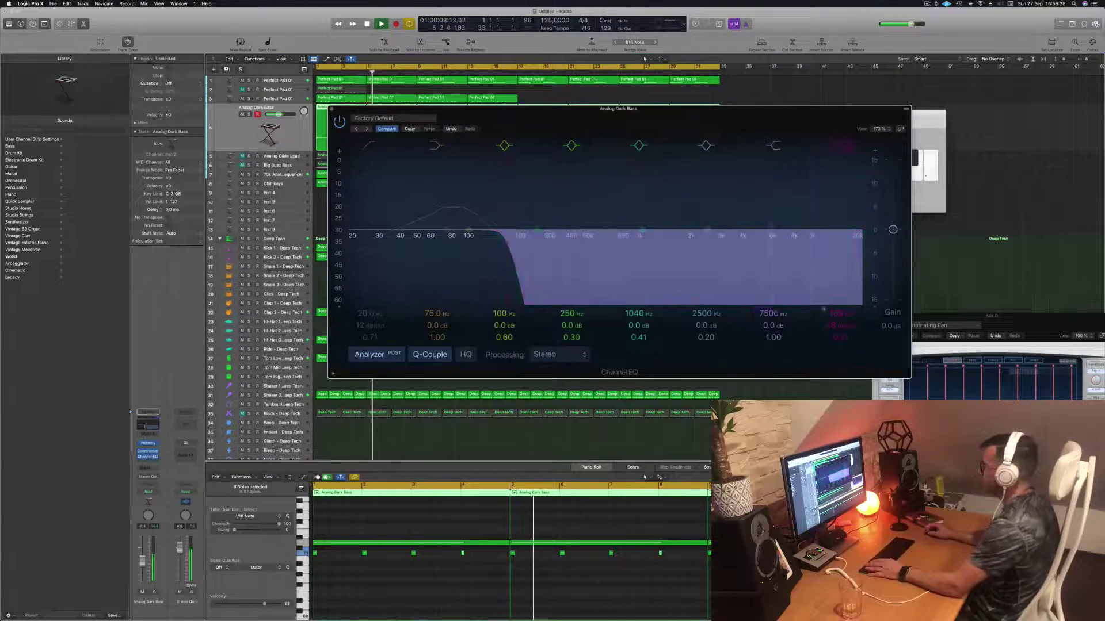
left_click_drag(508, 244, 475, 243)
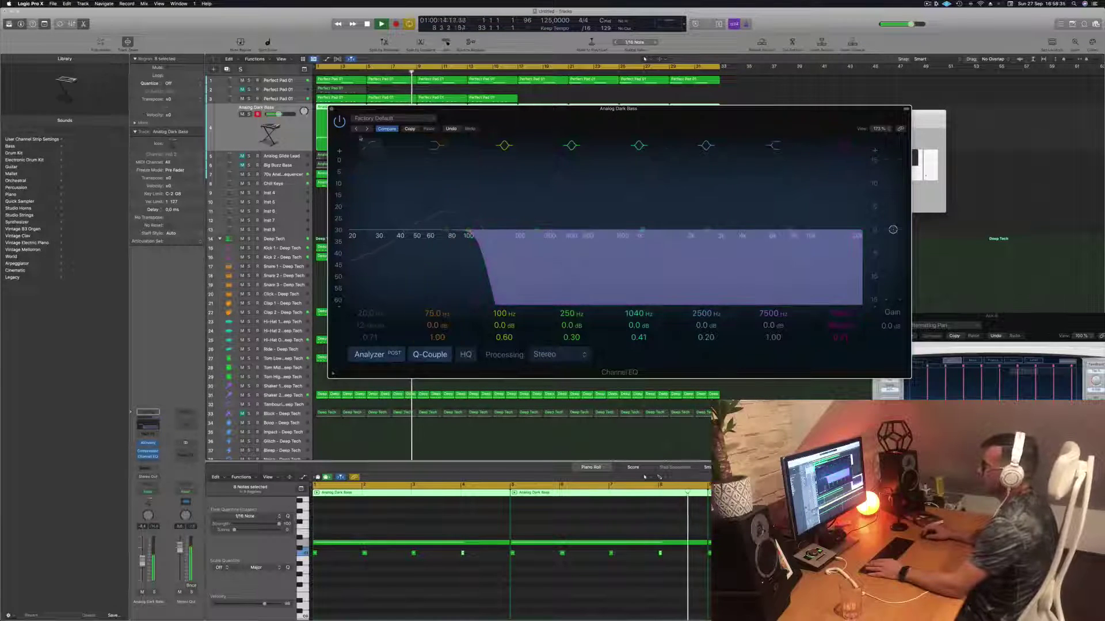
left_click(339, 121)
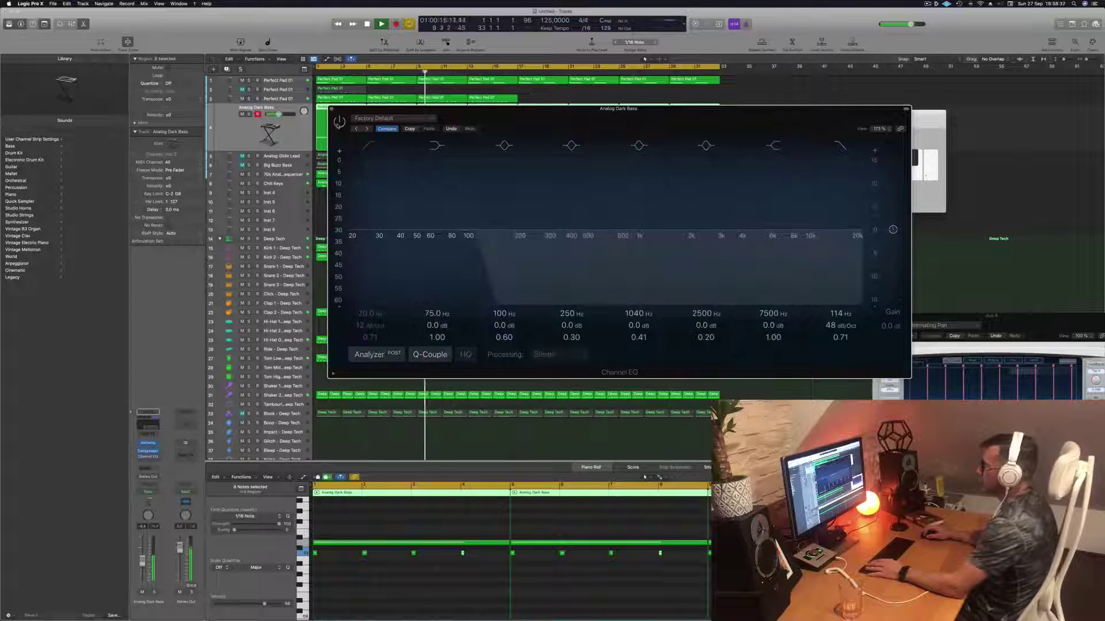
left_click(339, 121)
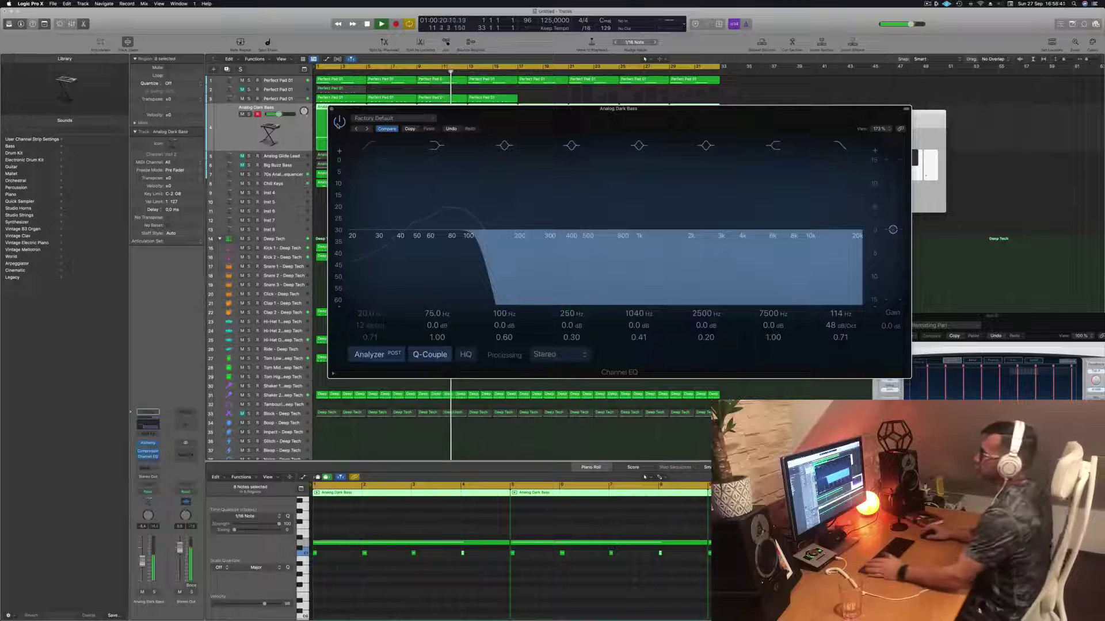
left_click(331, 109)
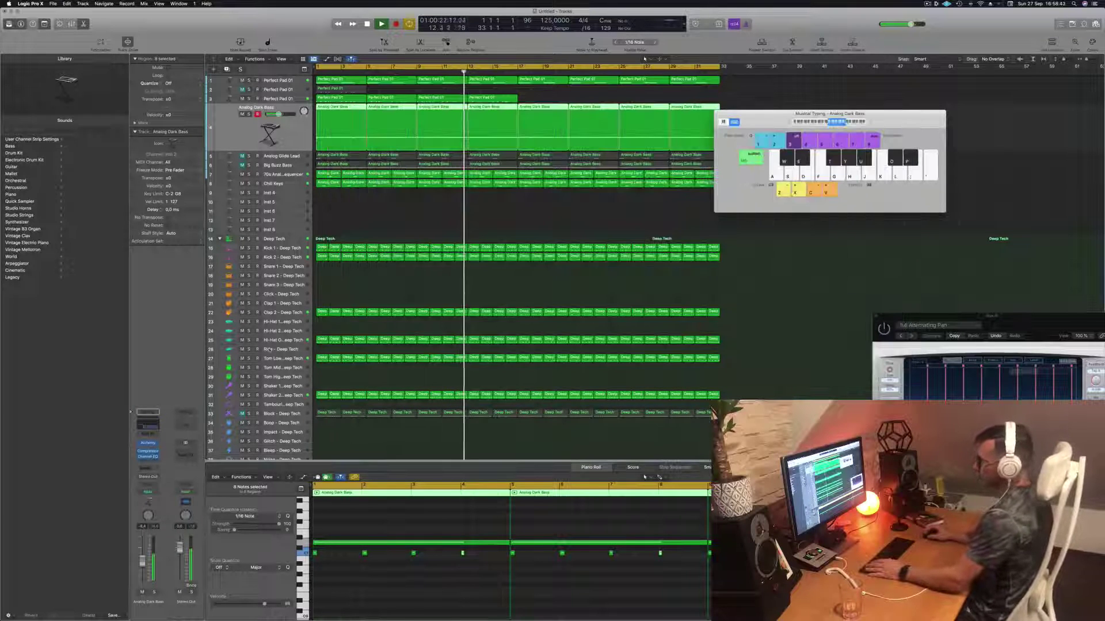
Select the Block - Deep Tech percussion track and unmute it.
left_click(285, 395)
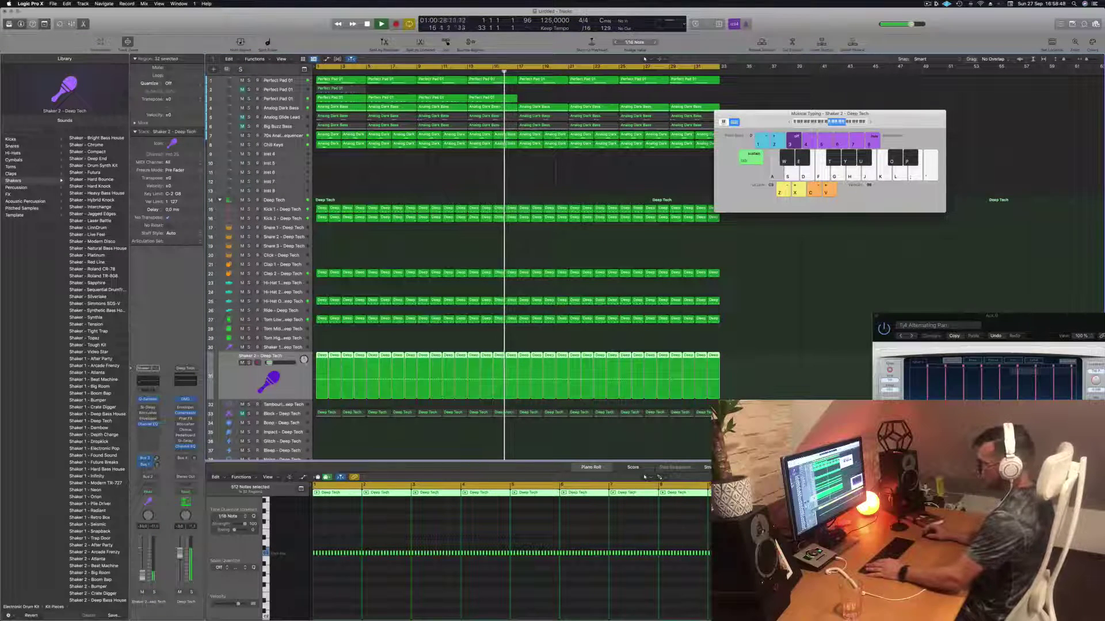
left_click(281, 413)
left_click(241, 381)
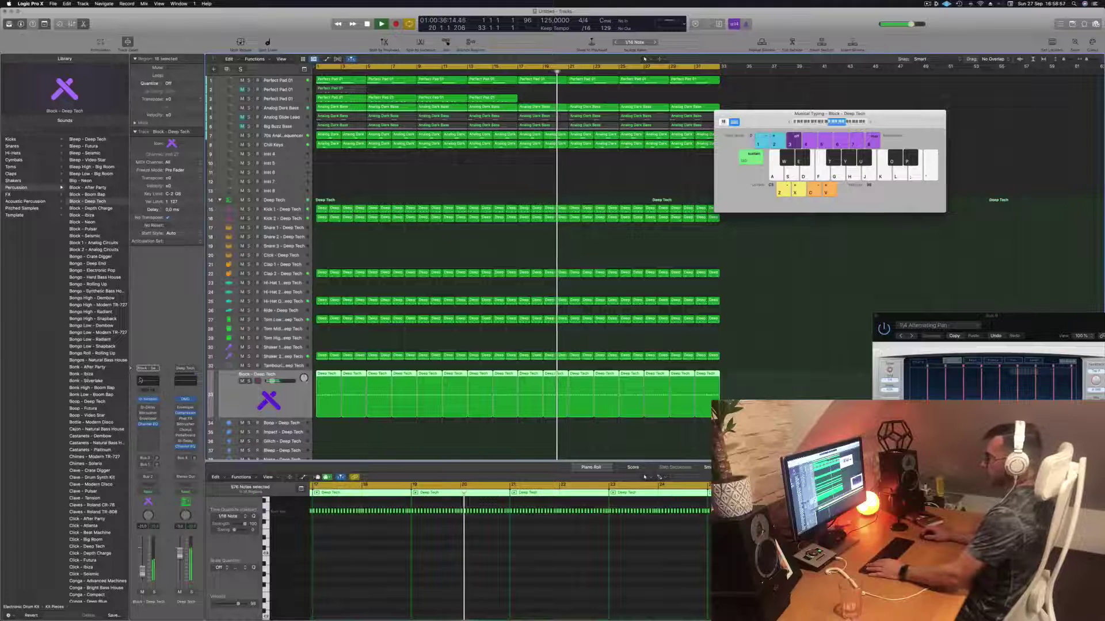
Enable the analyzer in the Block track's Channel EQ and raise its low cut to about 119 Hz.
left_click(148, 424)
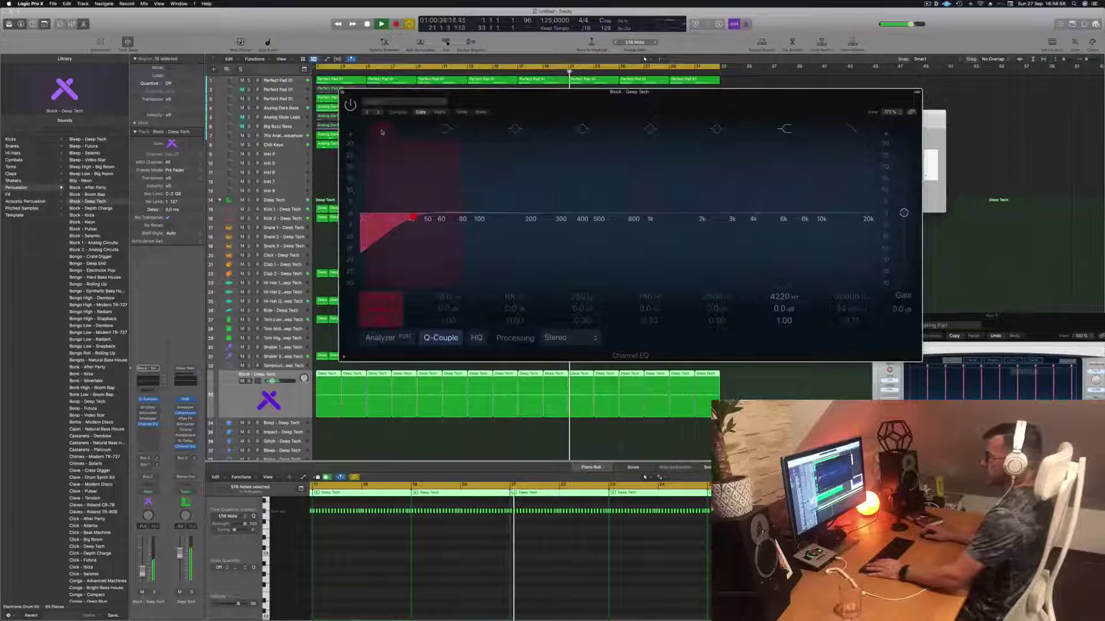
left_click(377, 340)
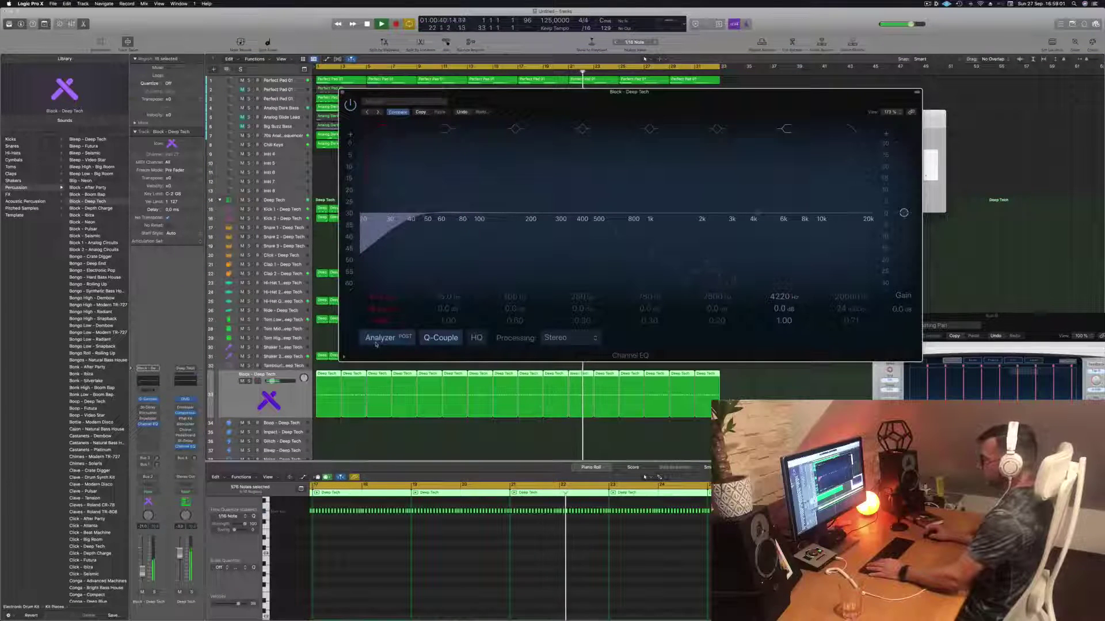
left_click_drag(374, 195, 482, 191)
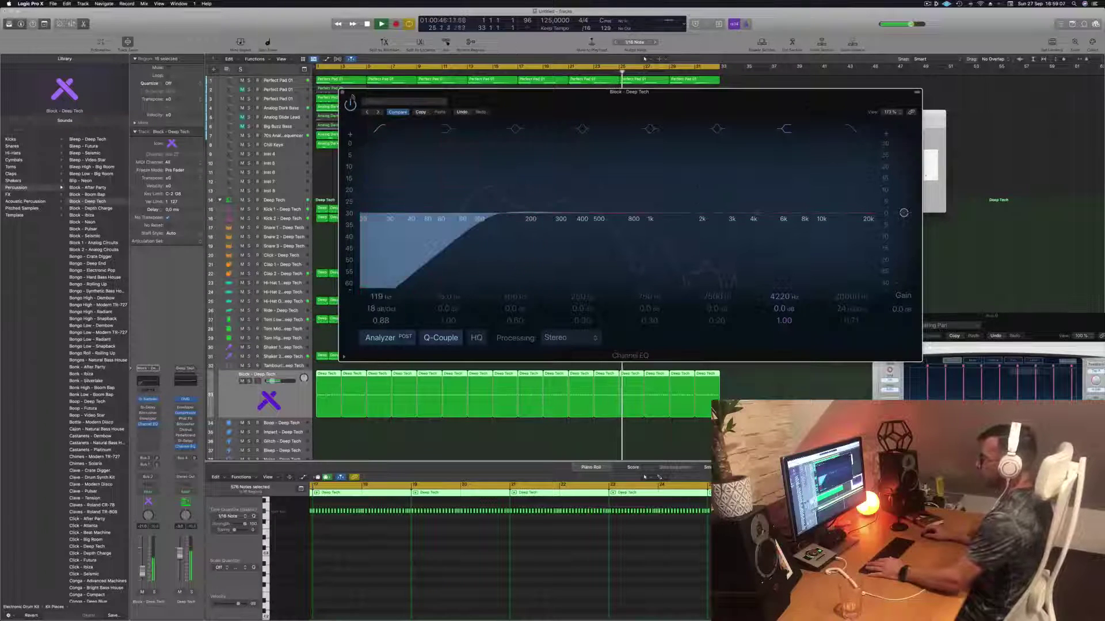
key("super+w")
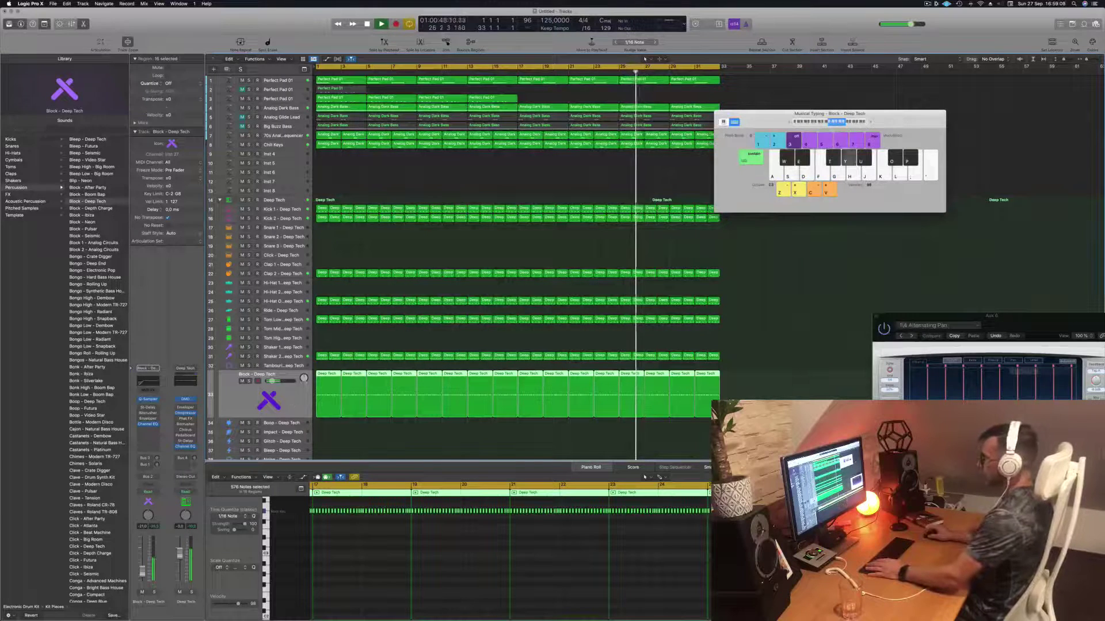
left_click_drag(768, 121, 748, 224)
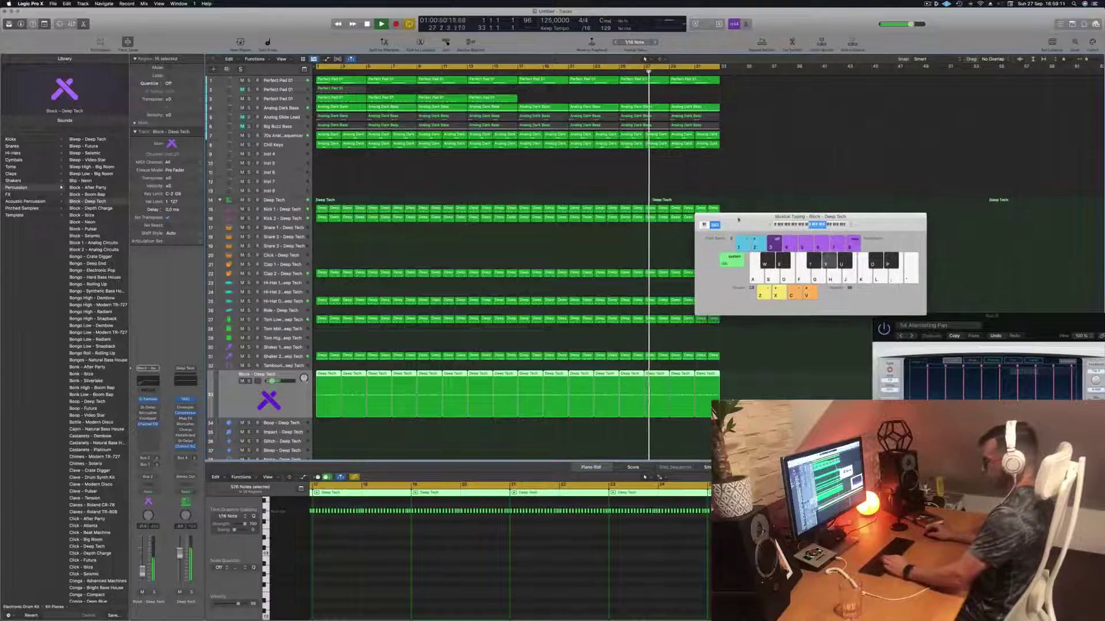
key("super+h")
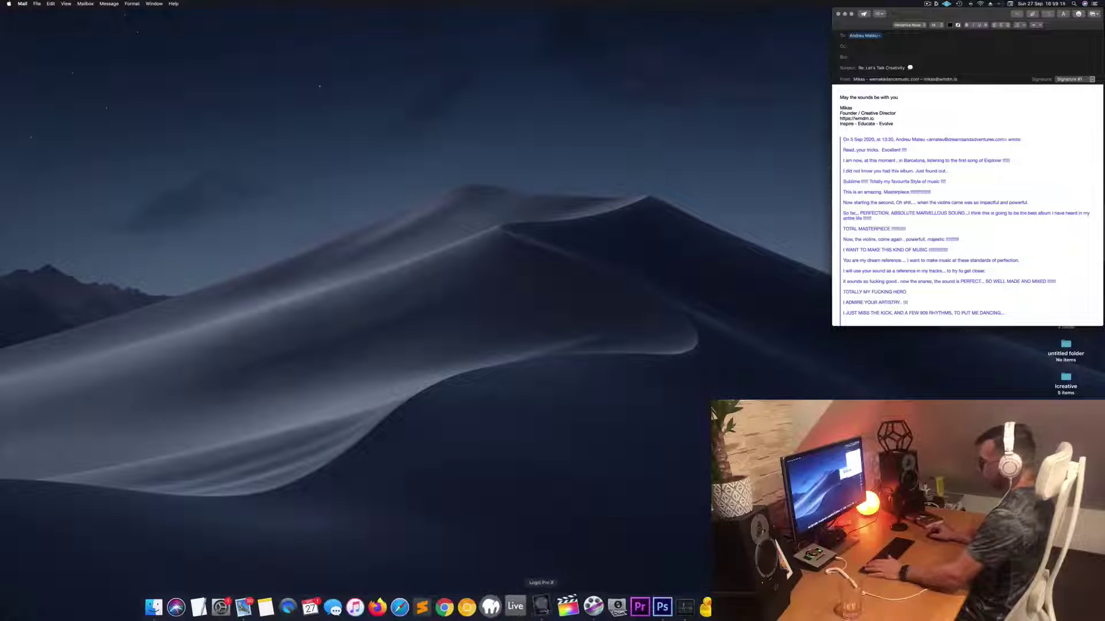
left_click(541, 605)
Replay from bar 1, mute the third Perfect Pad 01 track, and move the Musical Typing keyboard clear of the regions.
left_click(547, 167)
key("space")
key("space")
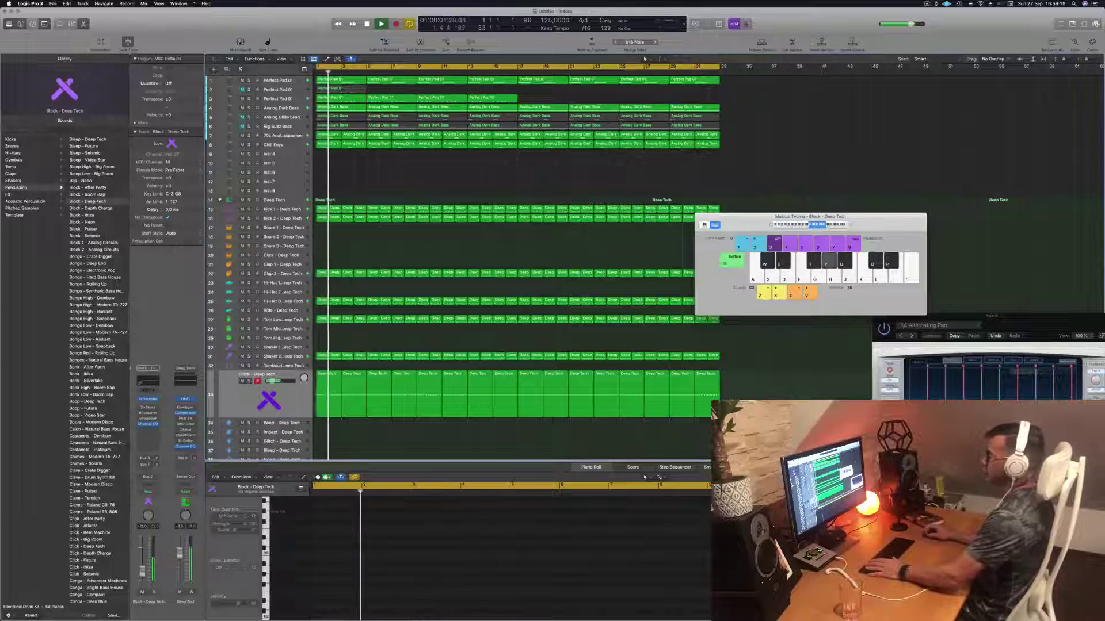
left_click(243, 99)
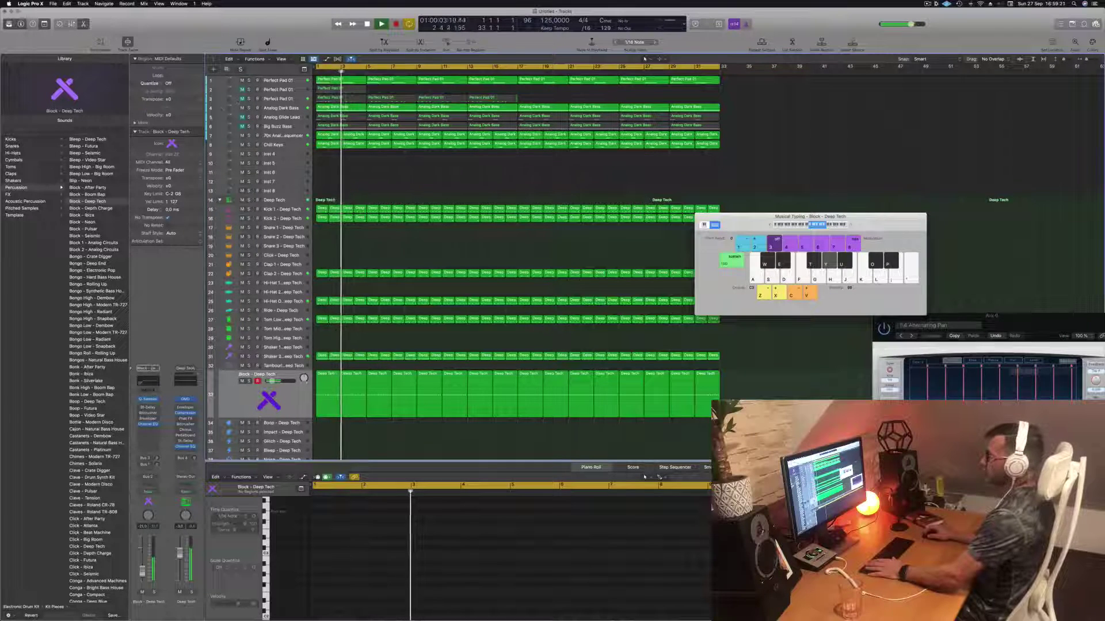
key("Return")
left_click_drag(739, 223, 774, 181)
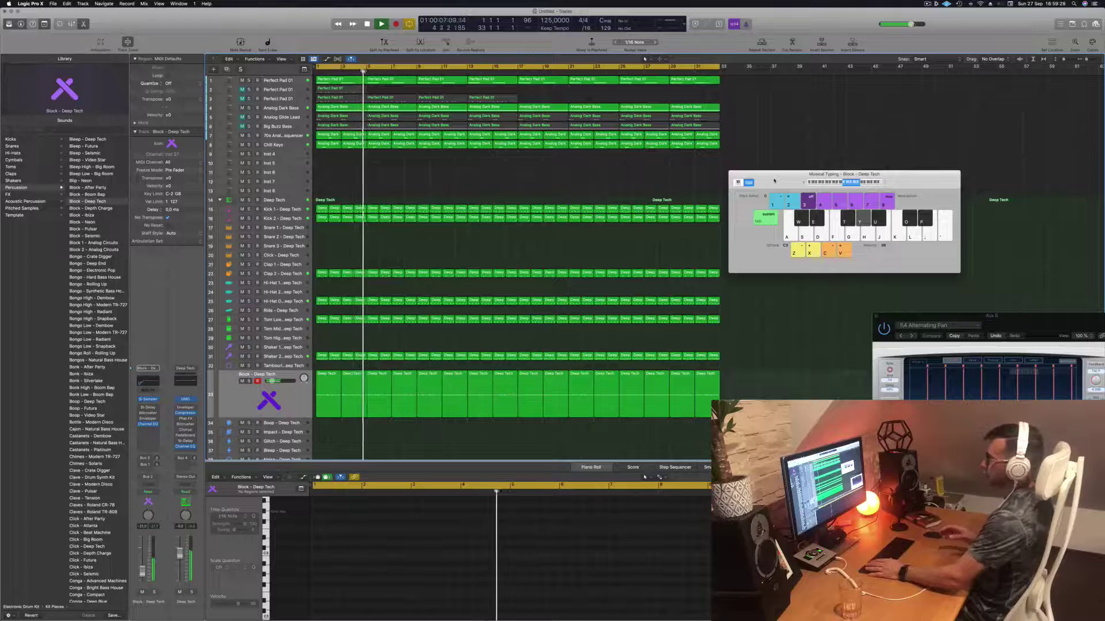
left_click_drag(774, 180, 818, 143)
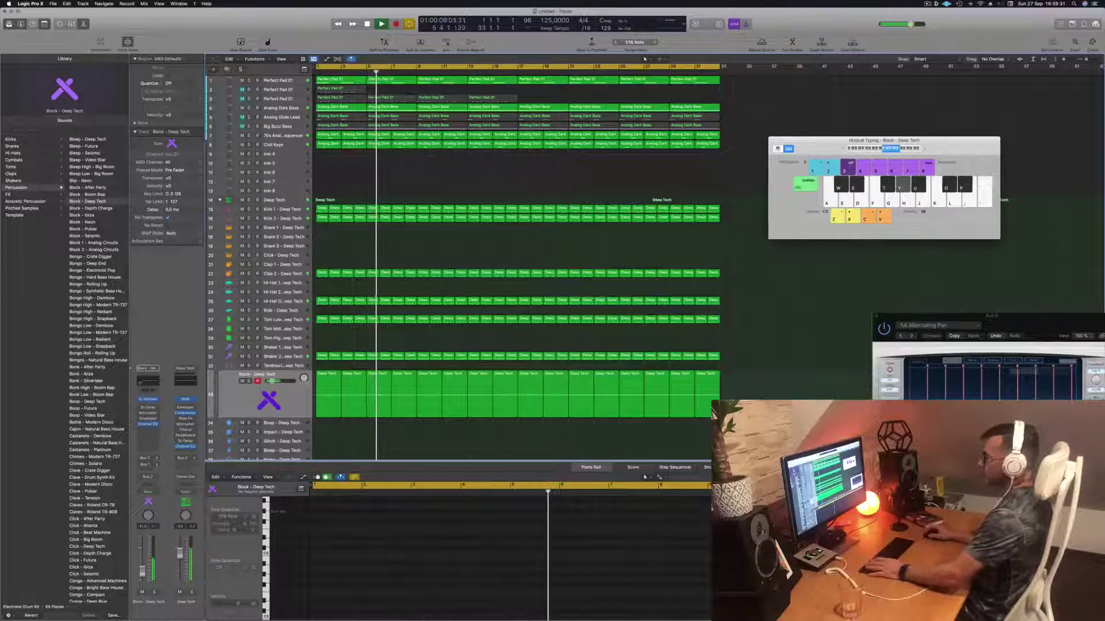
Select the Hi-Hat Open - Deep Tech track and play the arrangement from around bar 16.
key("Return")
left_click(282, 301)
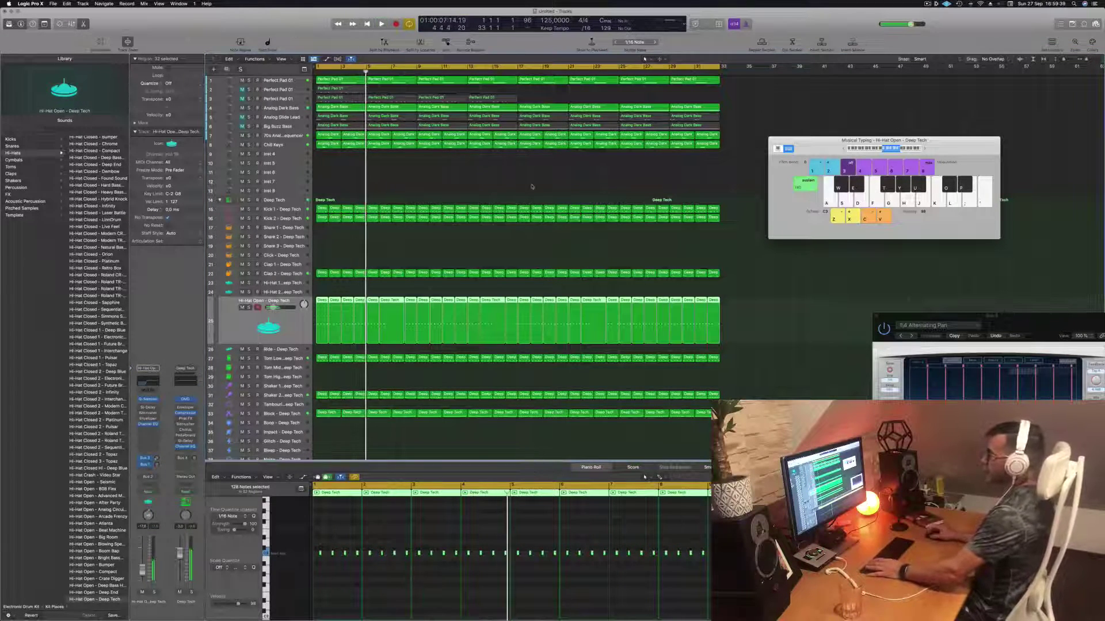
key("space")
left_click(505, 71)
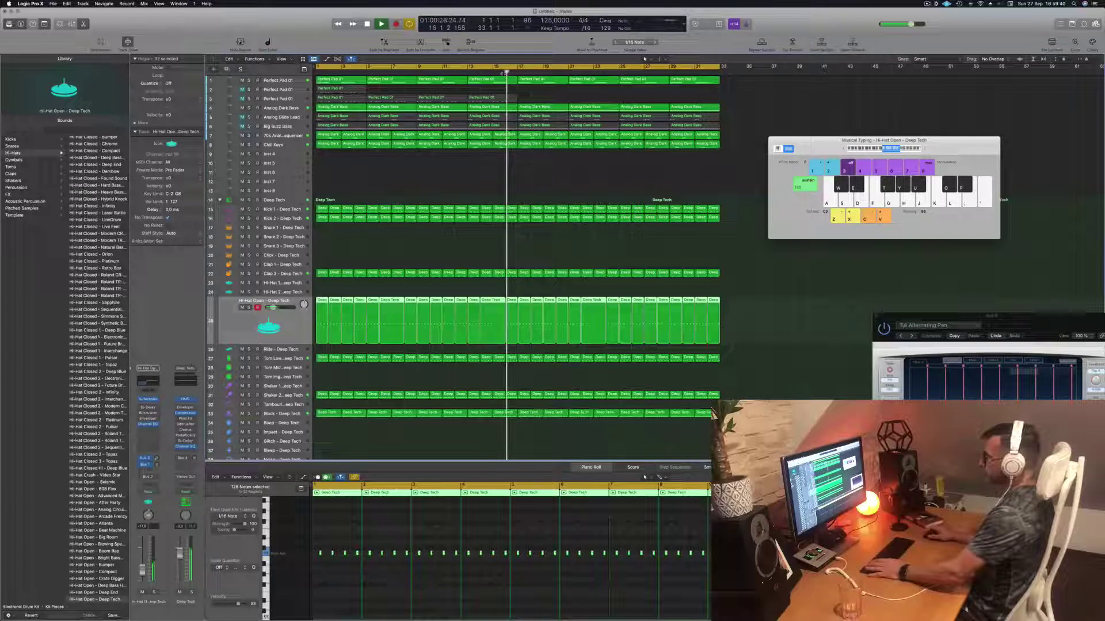
left_click(539, 98)
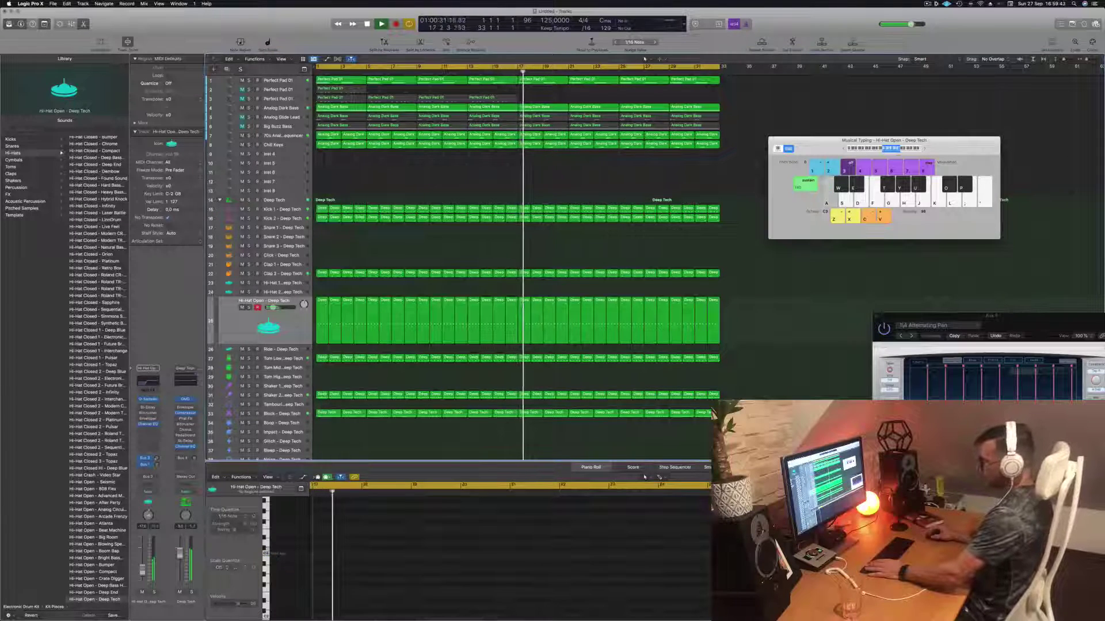
Select the Block - Deep Tech track, replay from bar 1, and open its Quick Sampler clear of the track headers.
scroll(292, 406, "down", 1)
left_click(292, 406)
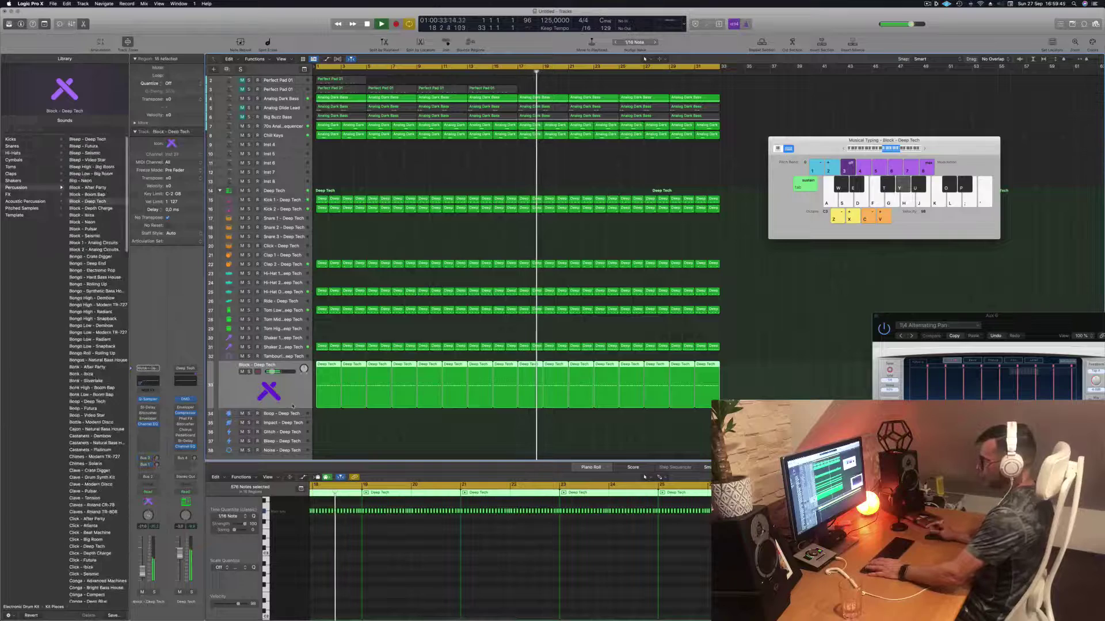
key("Return")
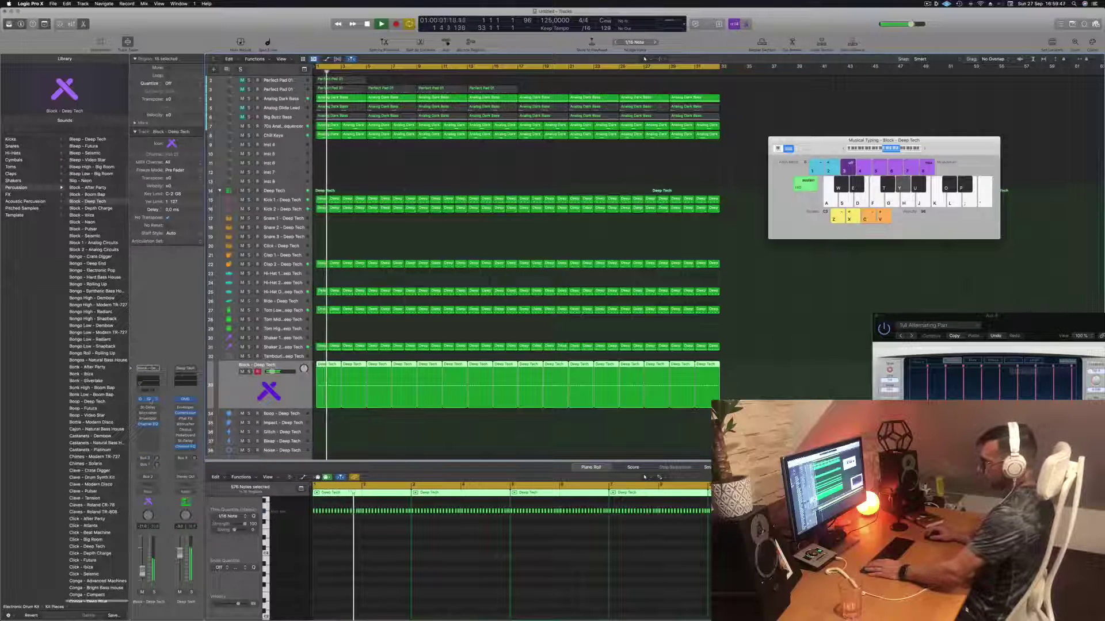
left_click(150, 399)
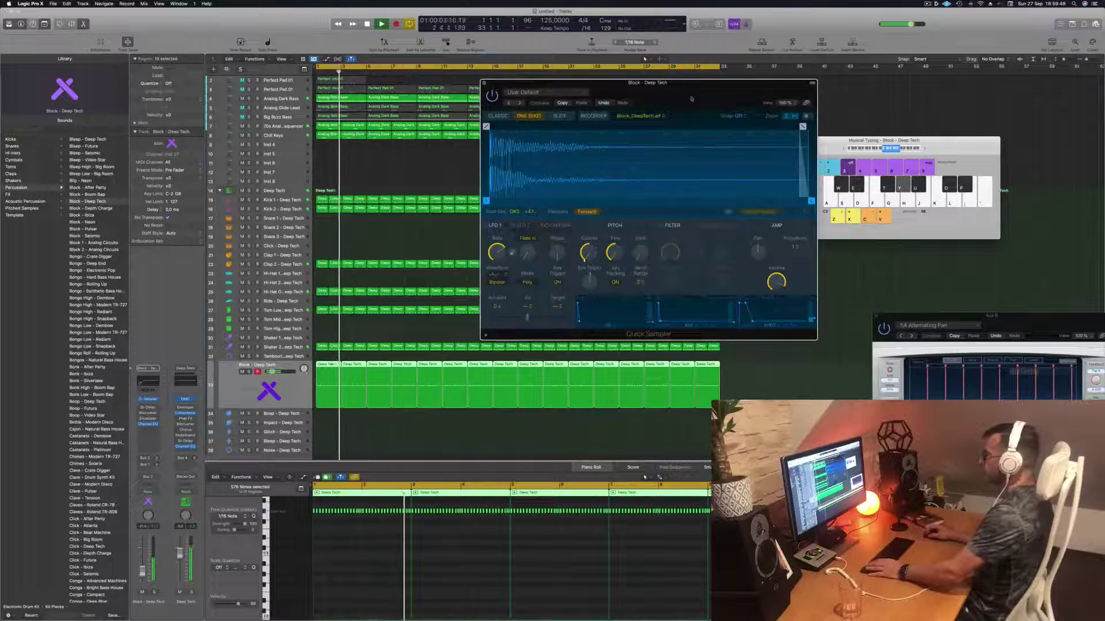
left_click_drag(691, 99, 787, 149)
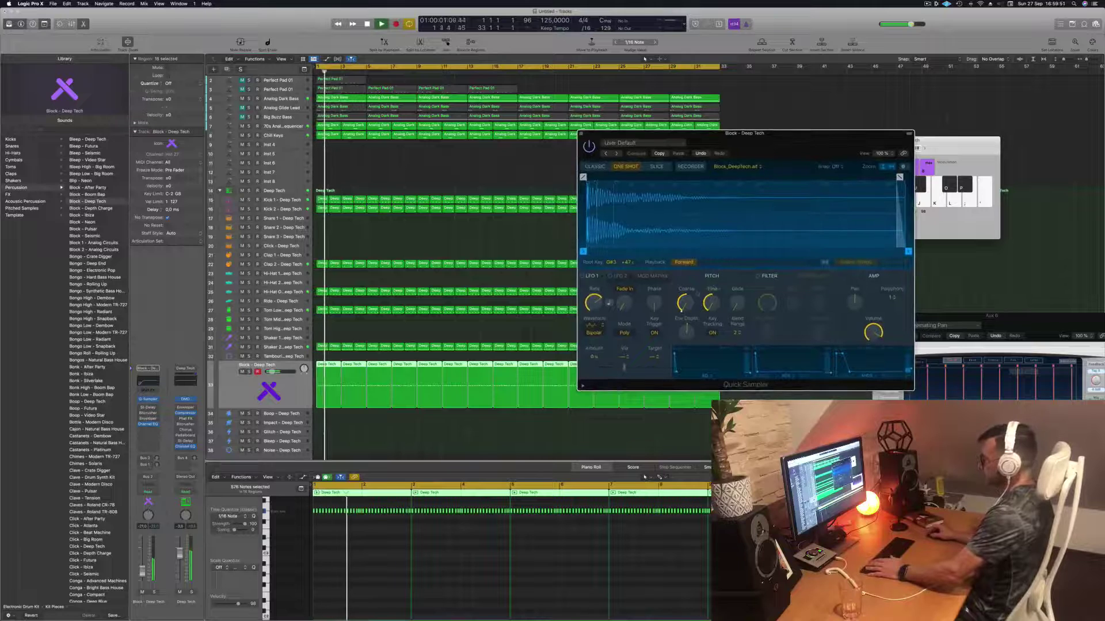
Switch the Block track's automation to Touch and try recording a Coarse pitch move in Quick Sampler during playback.
left_click(152, 493)
left_click(152, 500)
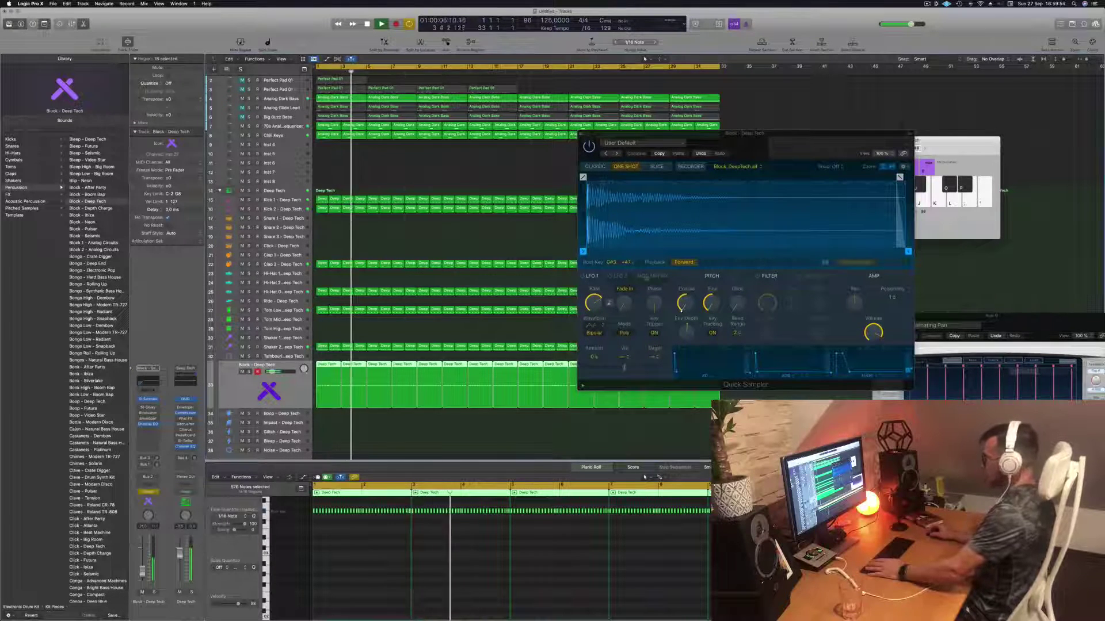
left_click(689, 264)
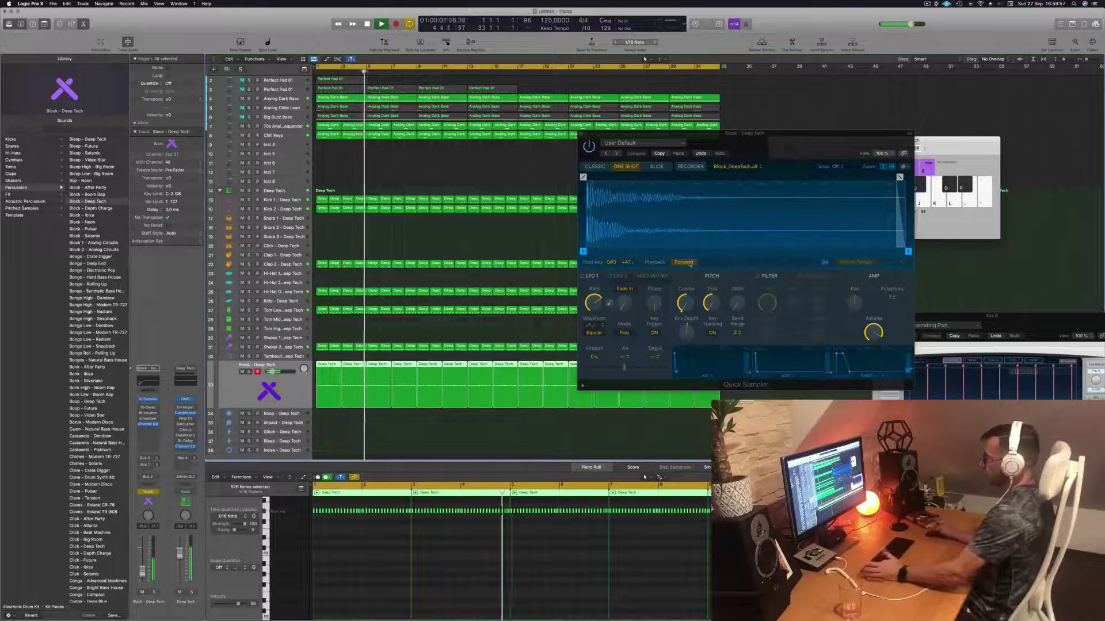
mouse_move(684, 307)
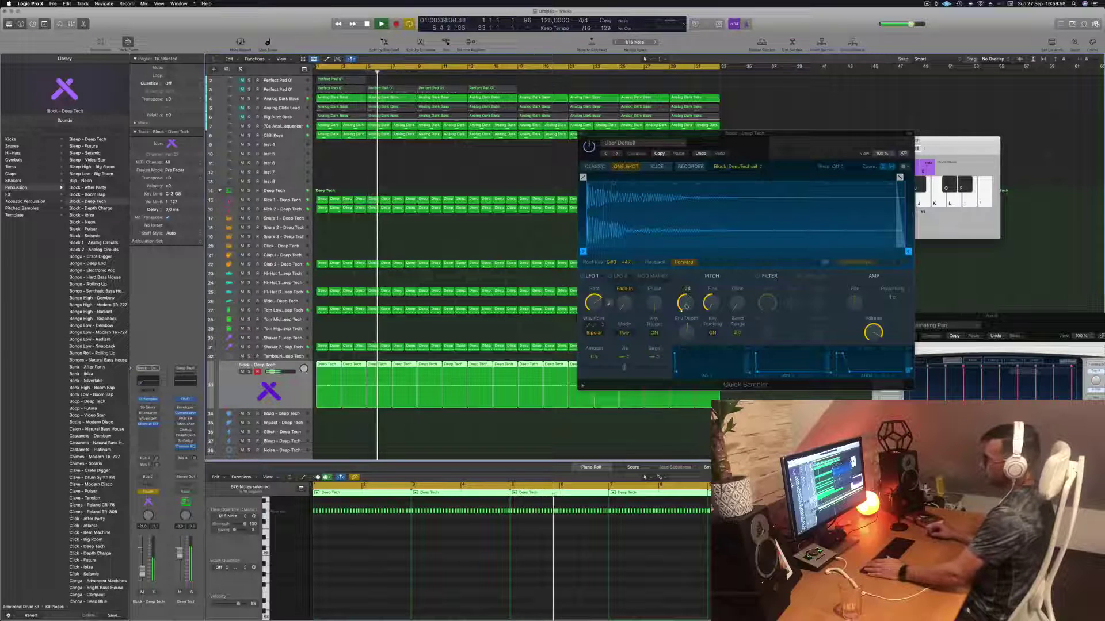
mouse_move(685, 307)
left_mouse_down()
mouse_move(684, 259)
mouse_move(684, 287)
left_mouse_up()
key("space")
Bring the Musical Typing keyboard out from behind Quick Sampler and hide it.
left_click(290, 396)
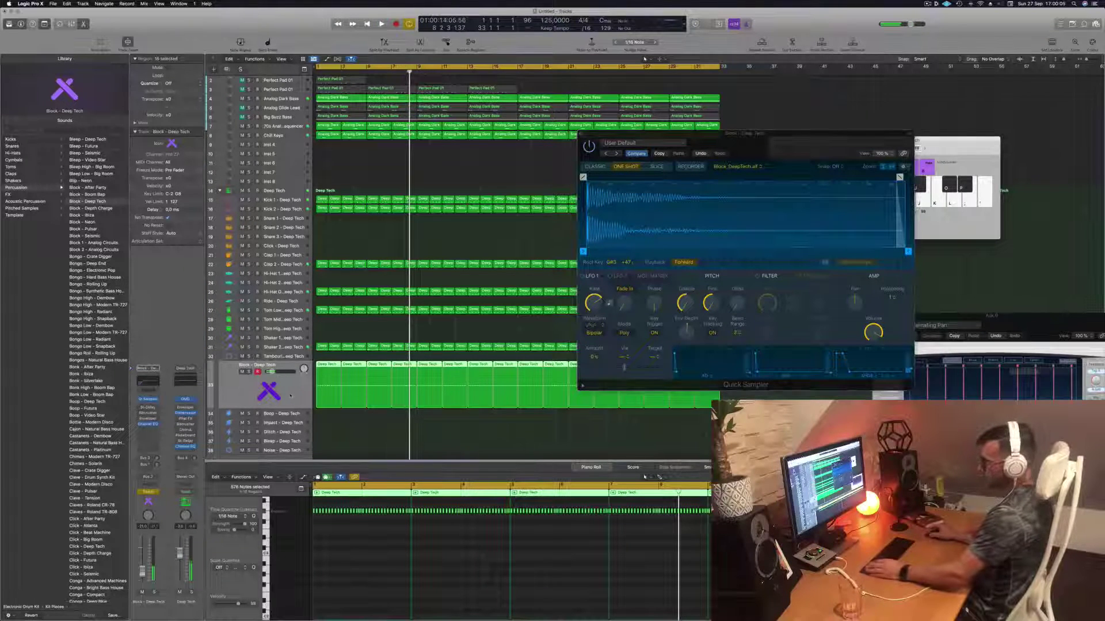
left_click(341, 333)
left_click_drag(823, 150, 843, 152)
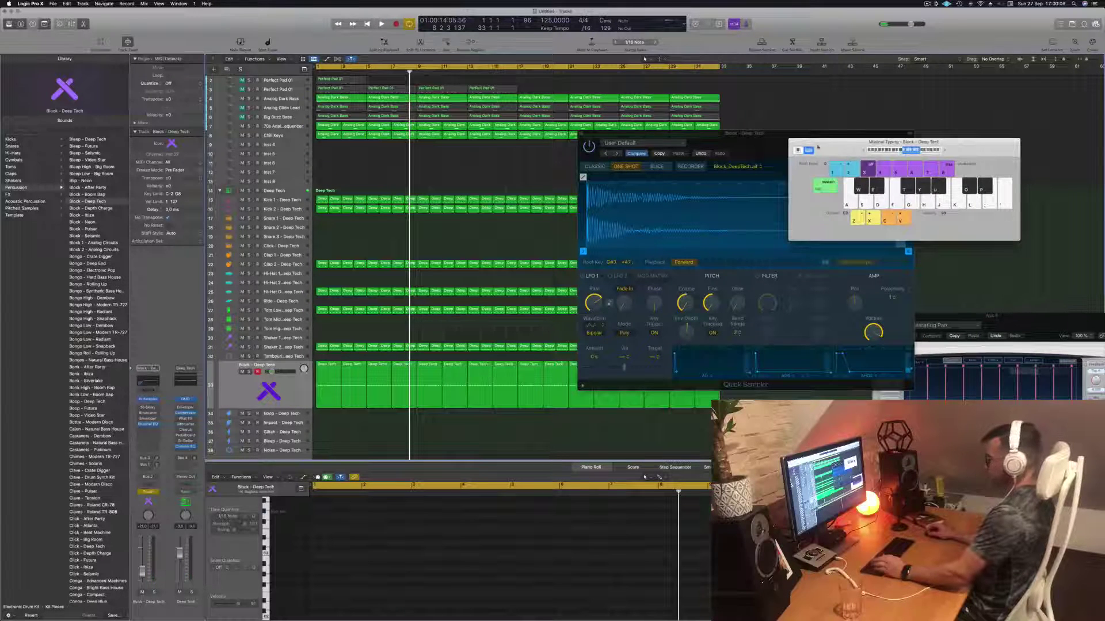
key("super+k")
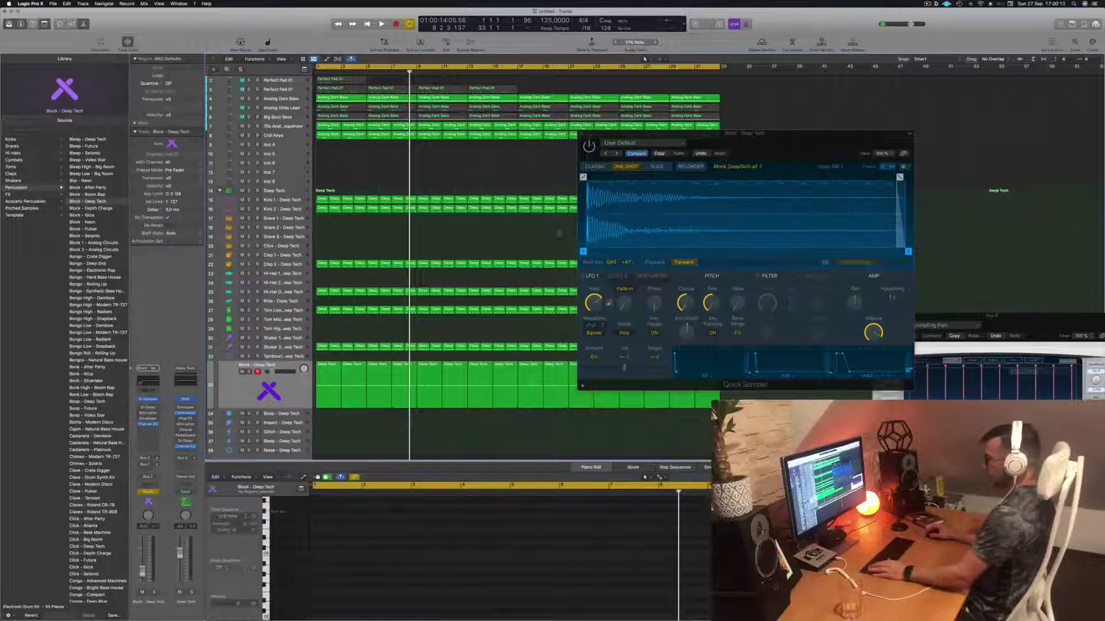
Show track automation, set the Block track's automation mode to Read, and replay the loop with its regions selected.
key("a")
left_click(256, 394)
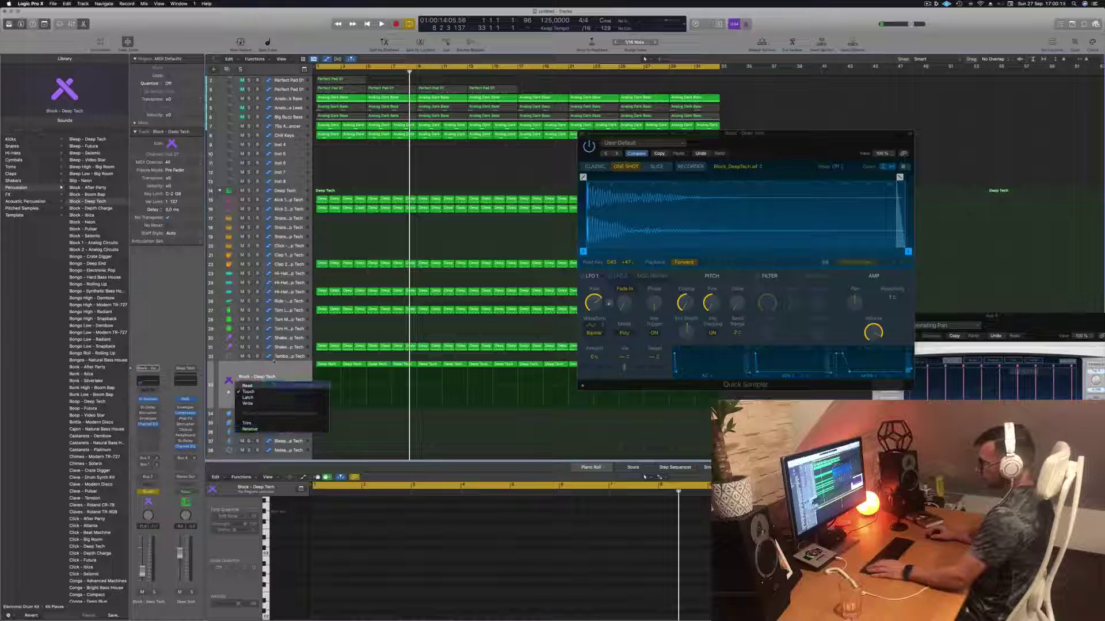
left_click(247, 385)
key("space")
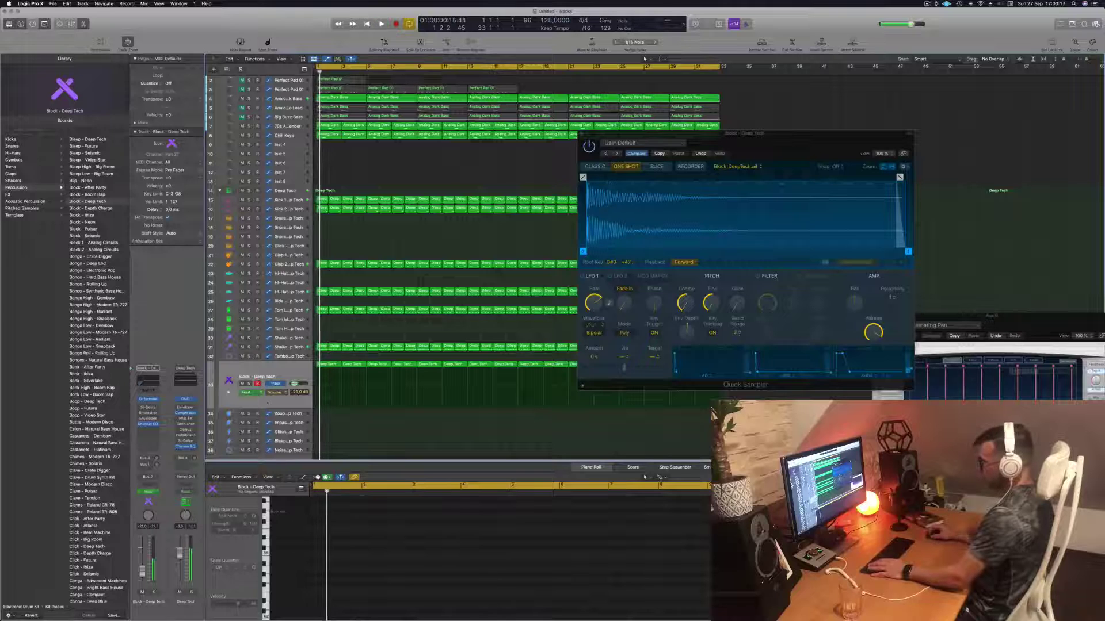
left_click(289, 371)
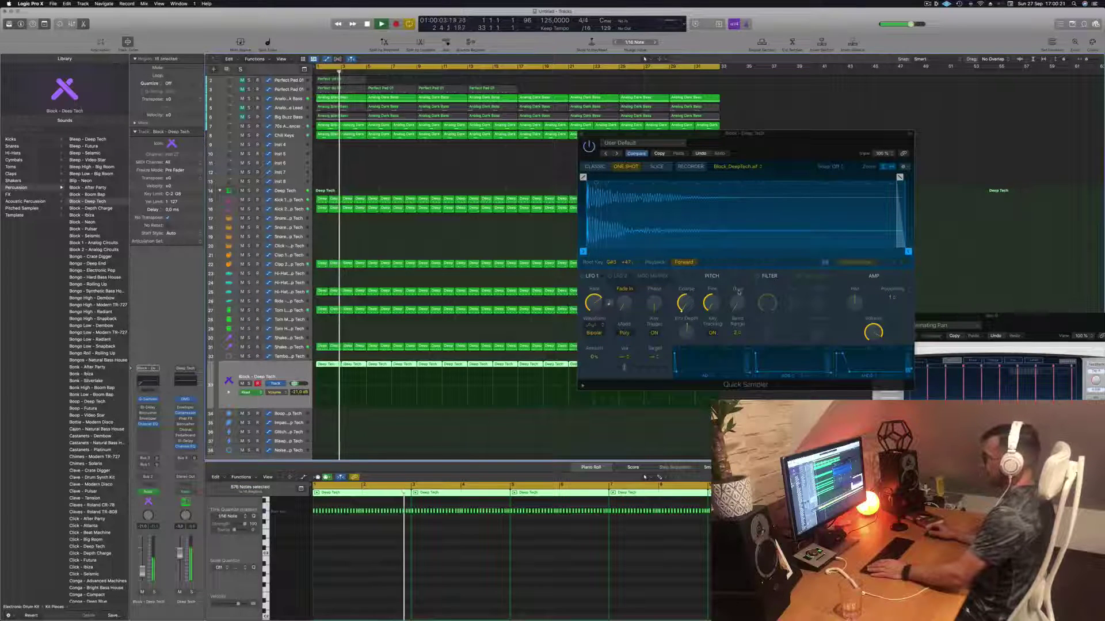
Move Quick Sampler off the ruler area, set the Block track to Touch, and record a Coarse pitch sweep over the first bars.
left_click_drag(809, 148, 669, 173)
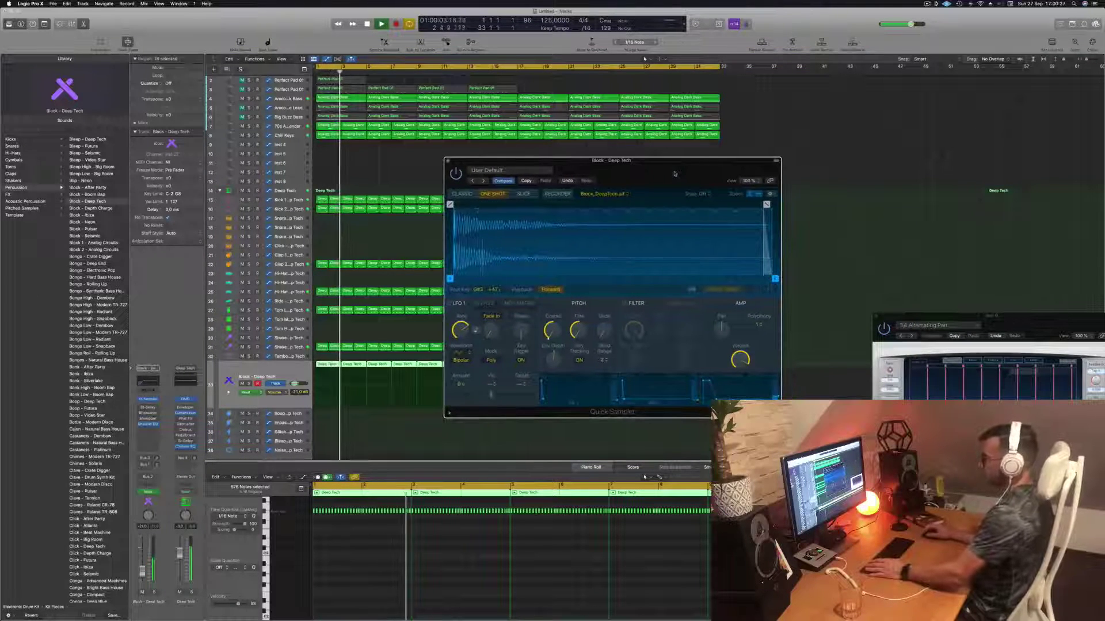
left_click(200, 370)
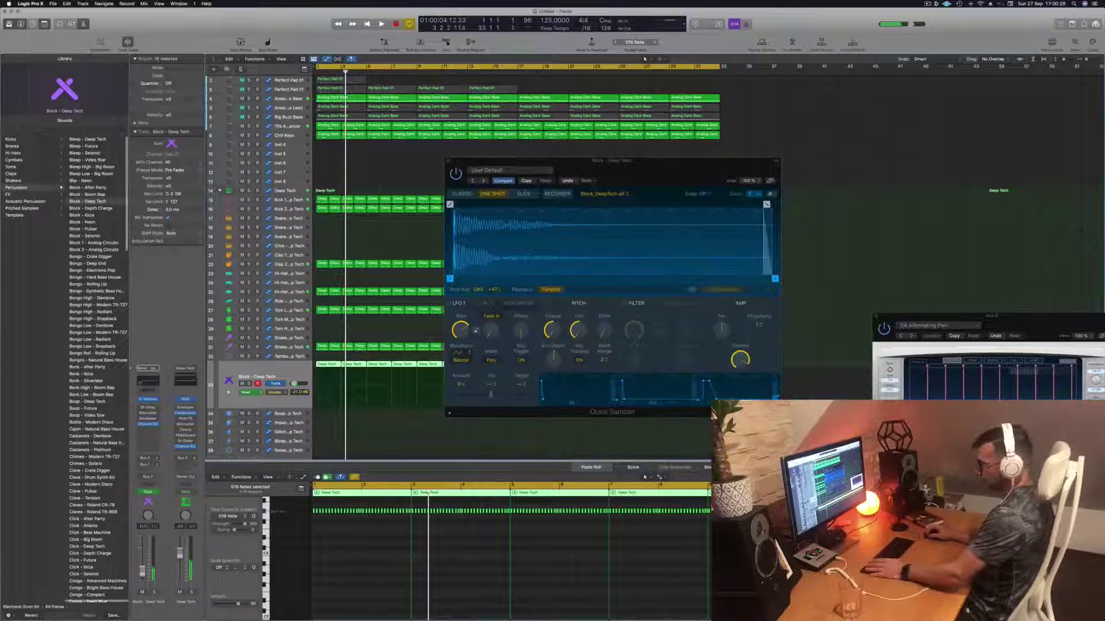
left_click(148, 492)
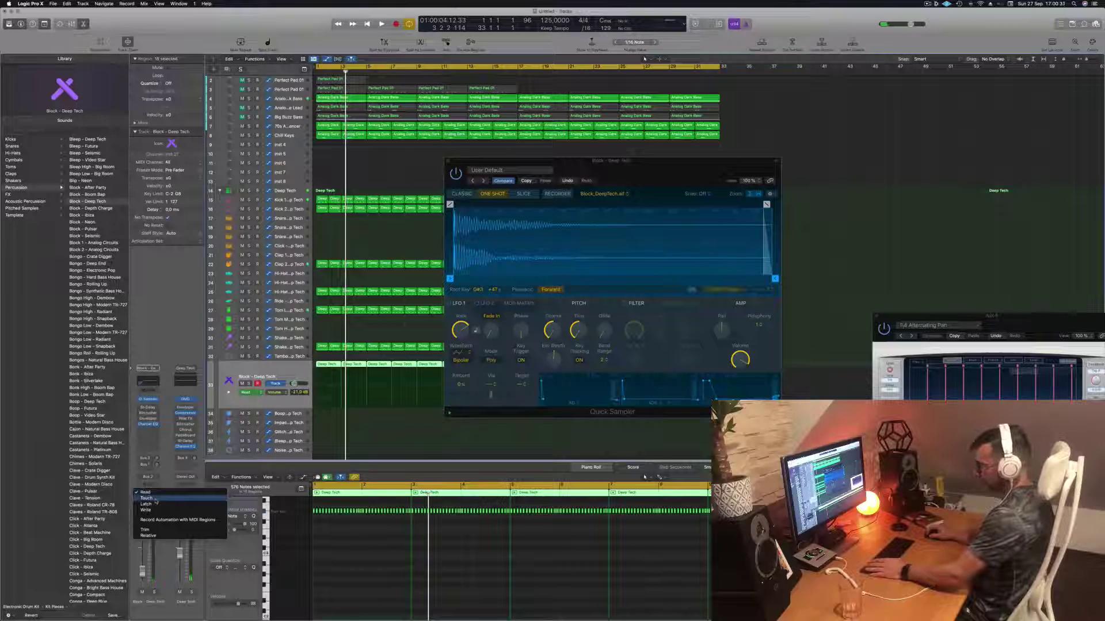
left_click(155, 502)
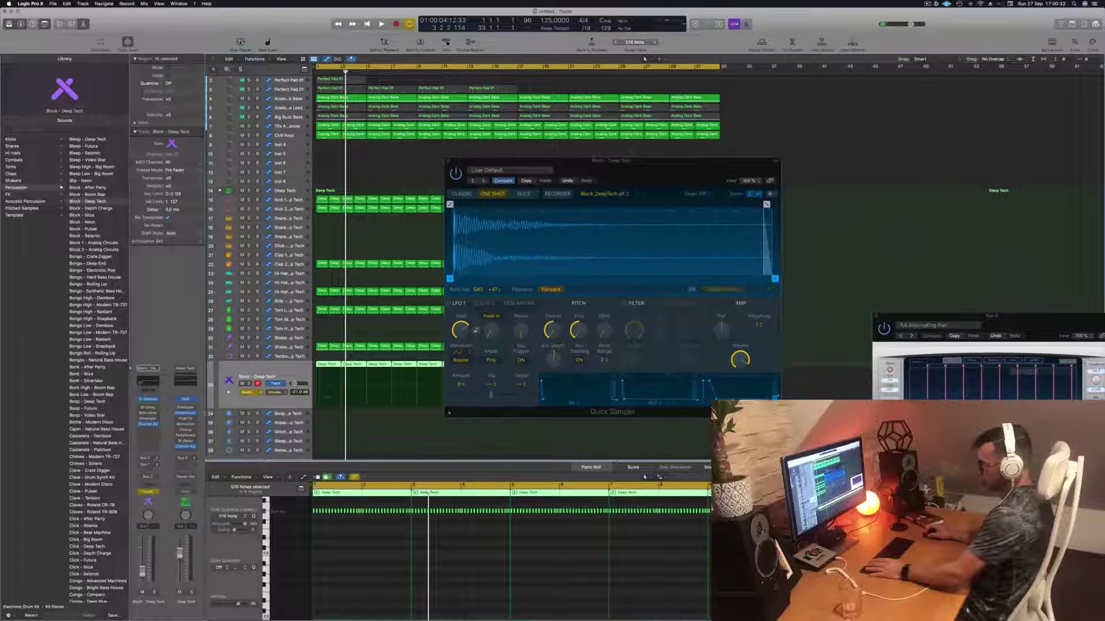
key("space")
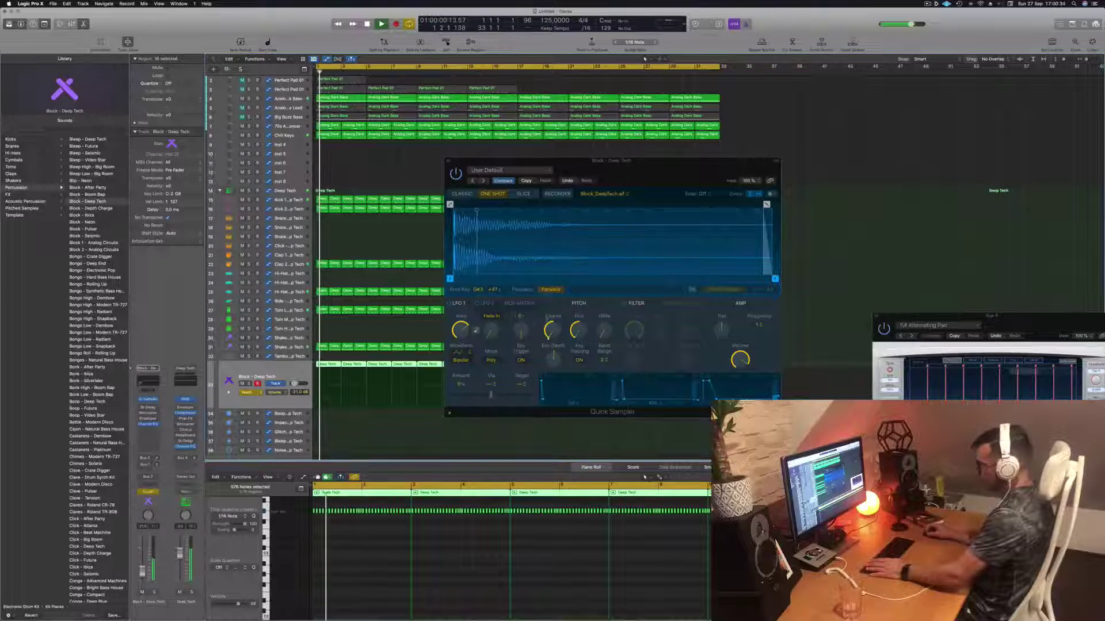
left_click(551, 333)
left_click_drag(552, 333, 553, 316)
key("space")
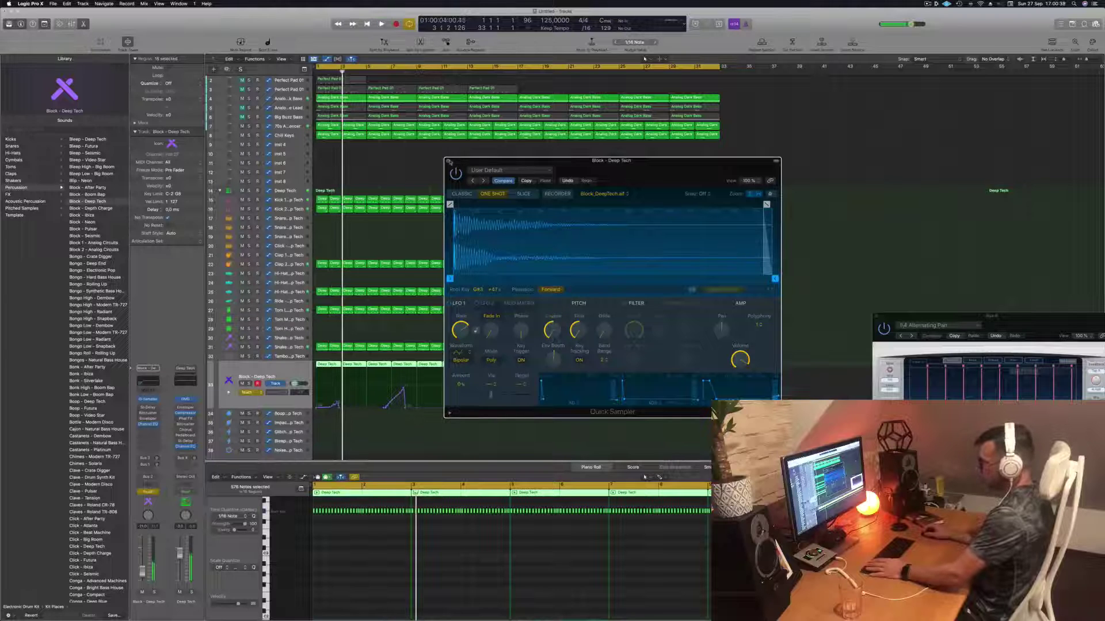
Close Quick Sampler, clear the recorded Coarse pitch curve from the Block lane, and return its automation mode to Read.
left_click(449, 161)
left_click(404, 410)
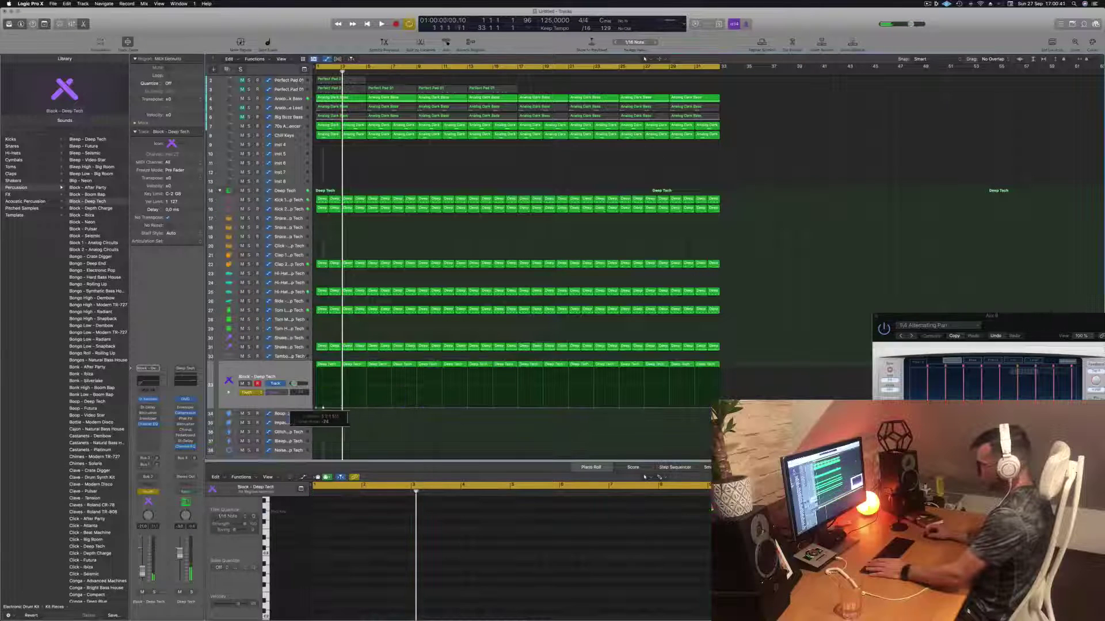
left_click(247, 393)
left_click(247, 386)
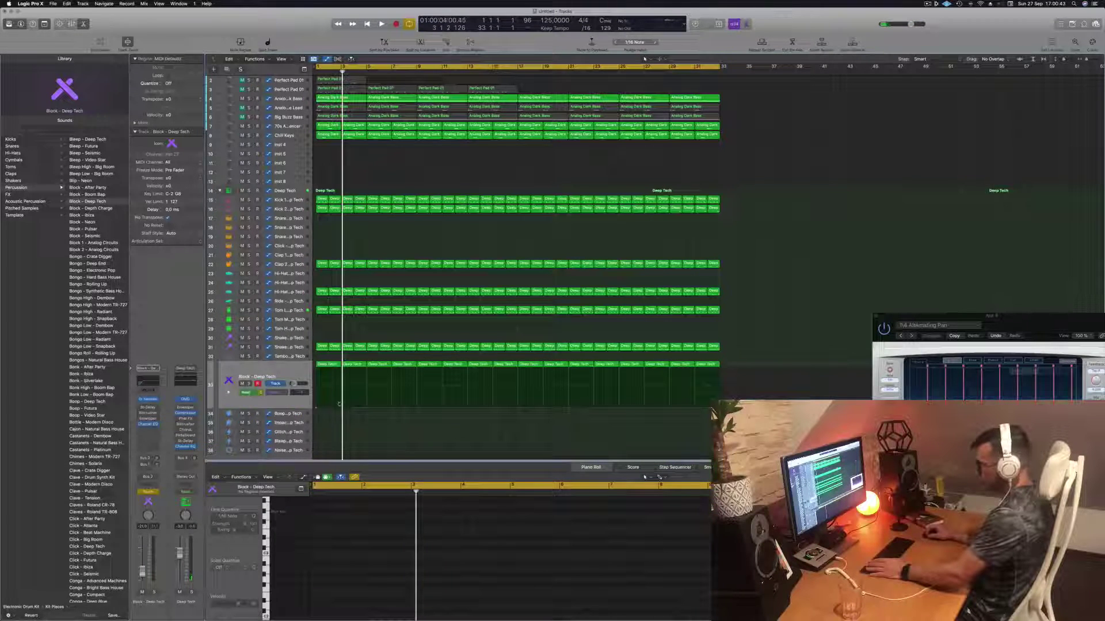
Replay from bar 1 and shape a rising Coarse pitch ramp on the Block track from bar 7 to bar 9, dropping back at bar 9.
key("Return")
key("space")
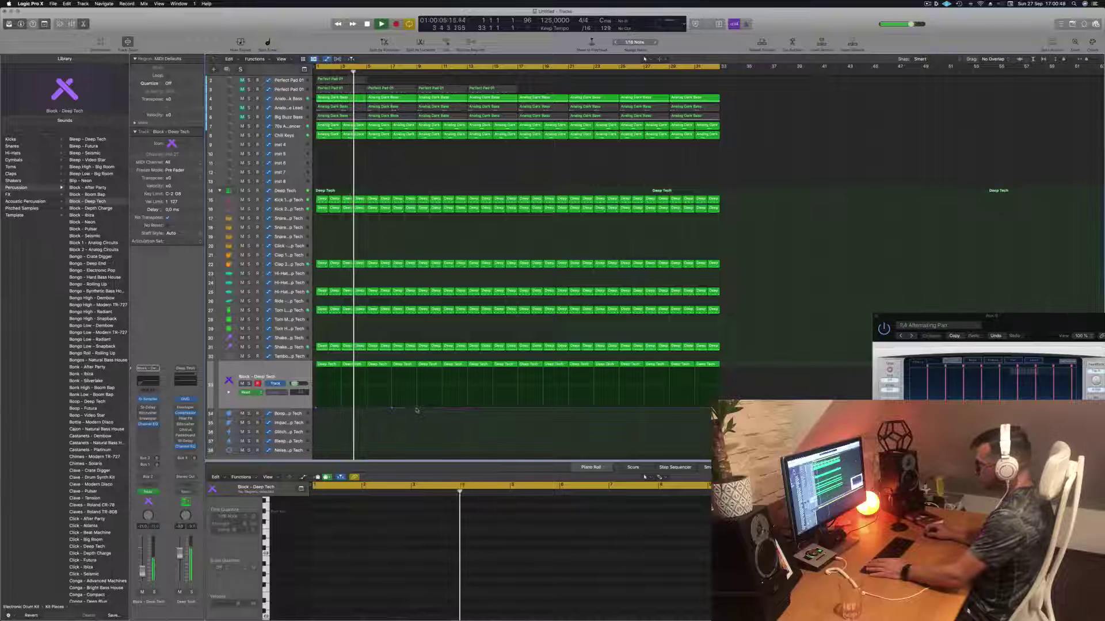
mouse_move(416, 408)
left_mouse_down()
mouse_move(418, 371)
mouse_move(416, 408)
left_mouse_up()
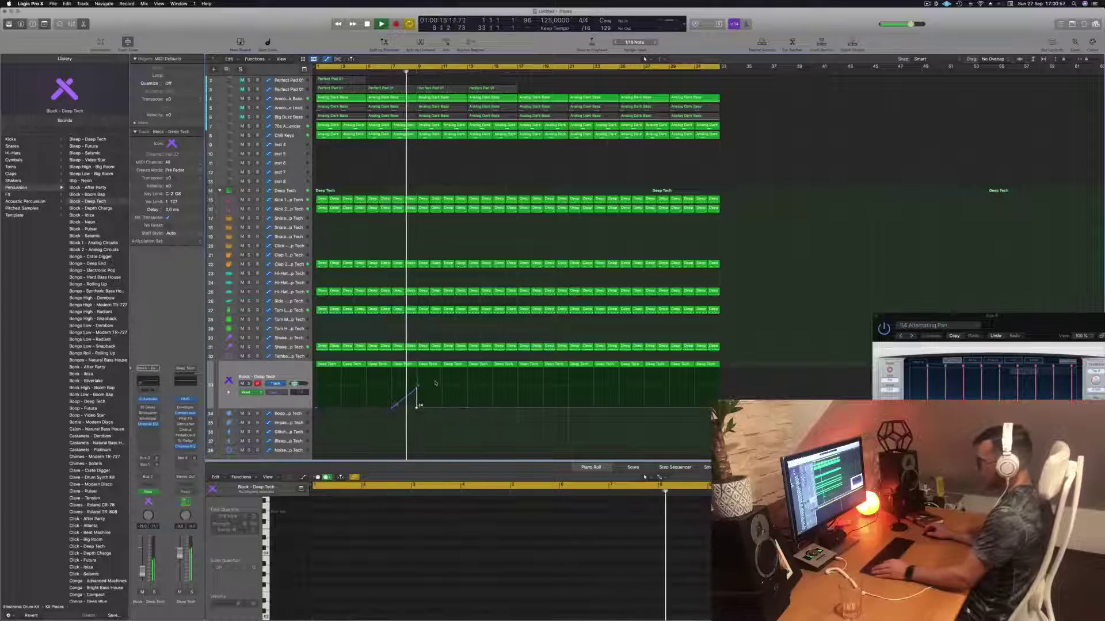
scroll(446, 387, "up", 3)
scroll(449, 388, "up", 2)
key("space")
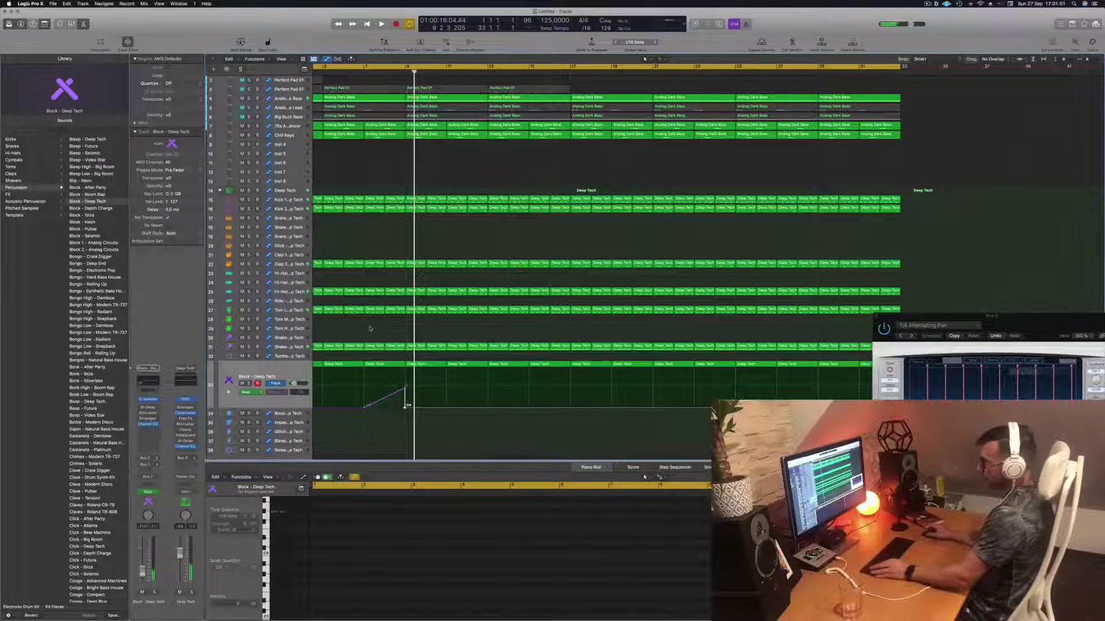
Copy the Block region at bar 9 onto the track below and move the copy to the Impact - Deep Tech track.
scroll(370, 328, "down", 2)
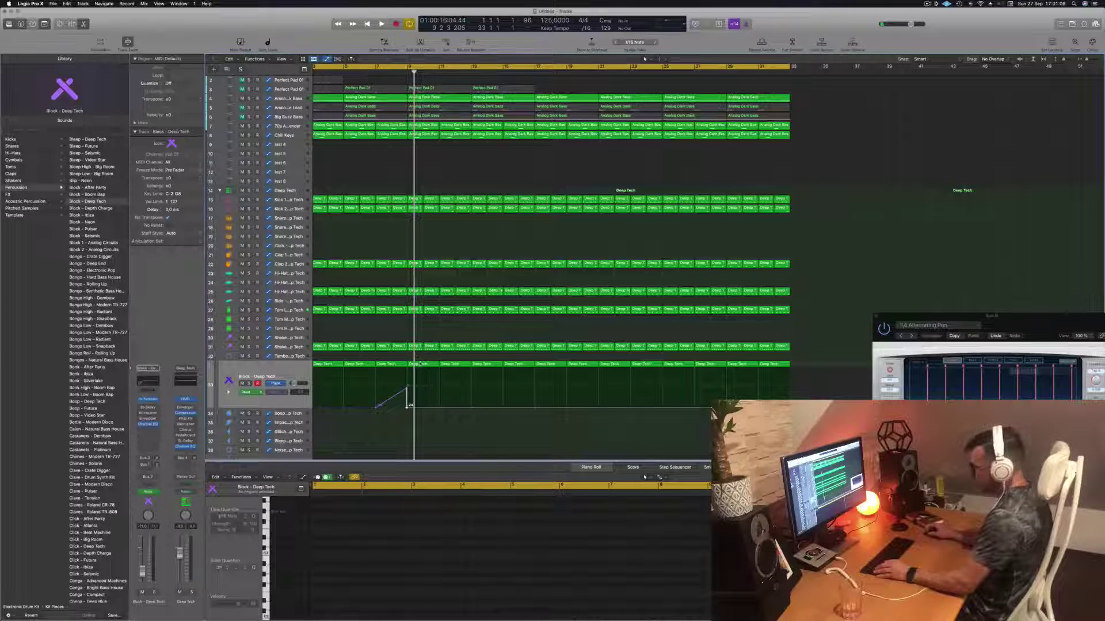
left_click_drag(419, 364, 423, 415)
key("Tab")
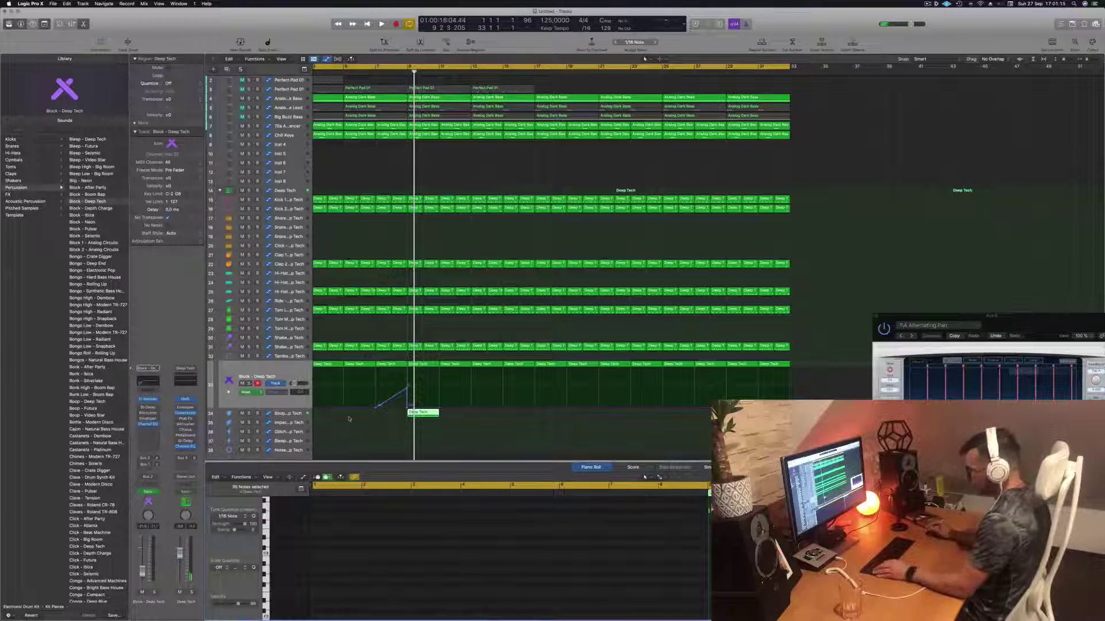
left_click(423, 413)
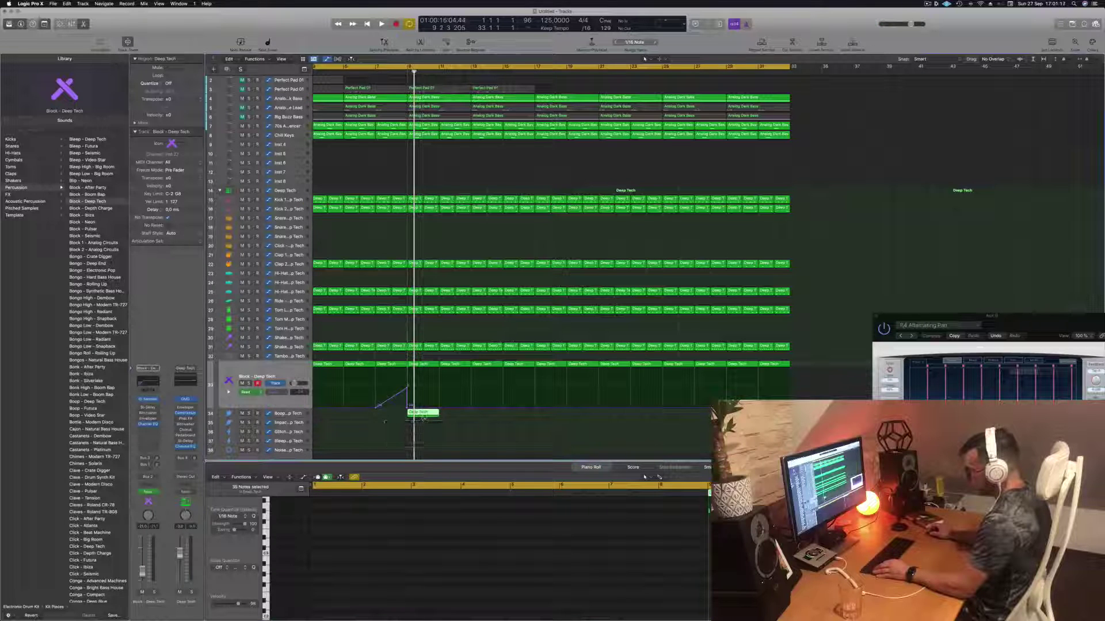
left_click_drag(422, 413, 424, 424)
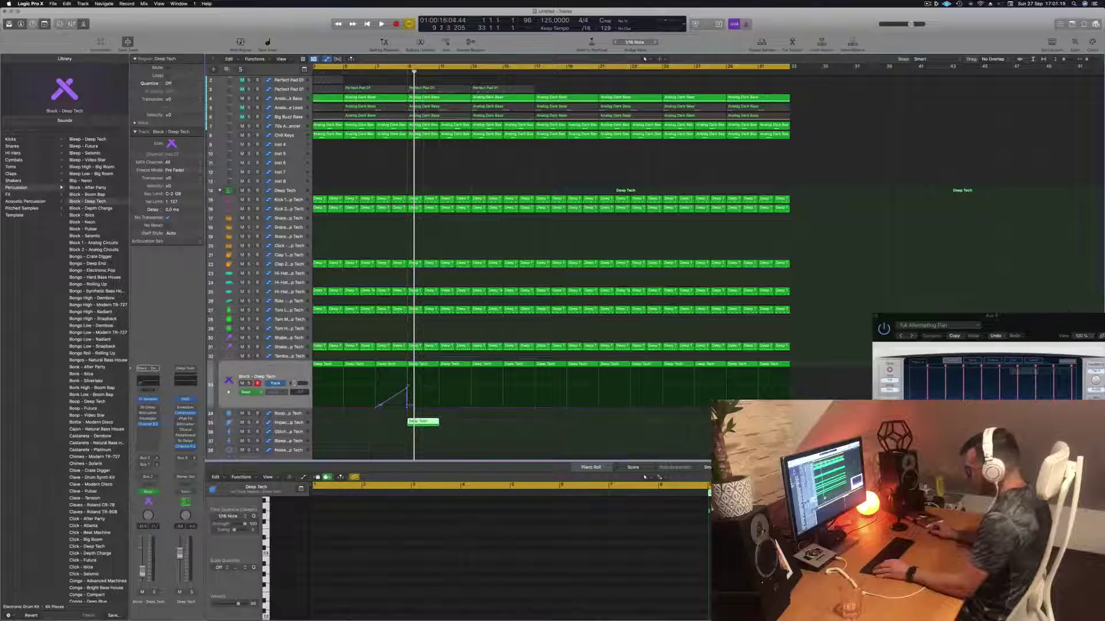
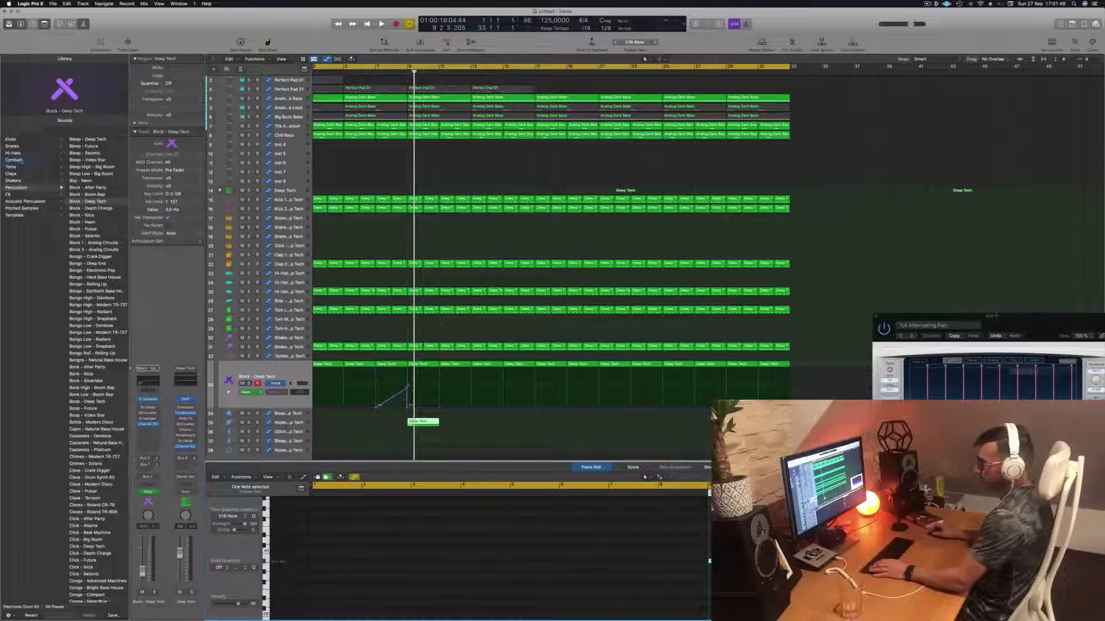
Load the Crash - 808 Flex cymbal patch in place of the Block sound and play back toward bar 9.
left_click(21, 161)
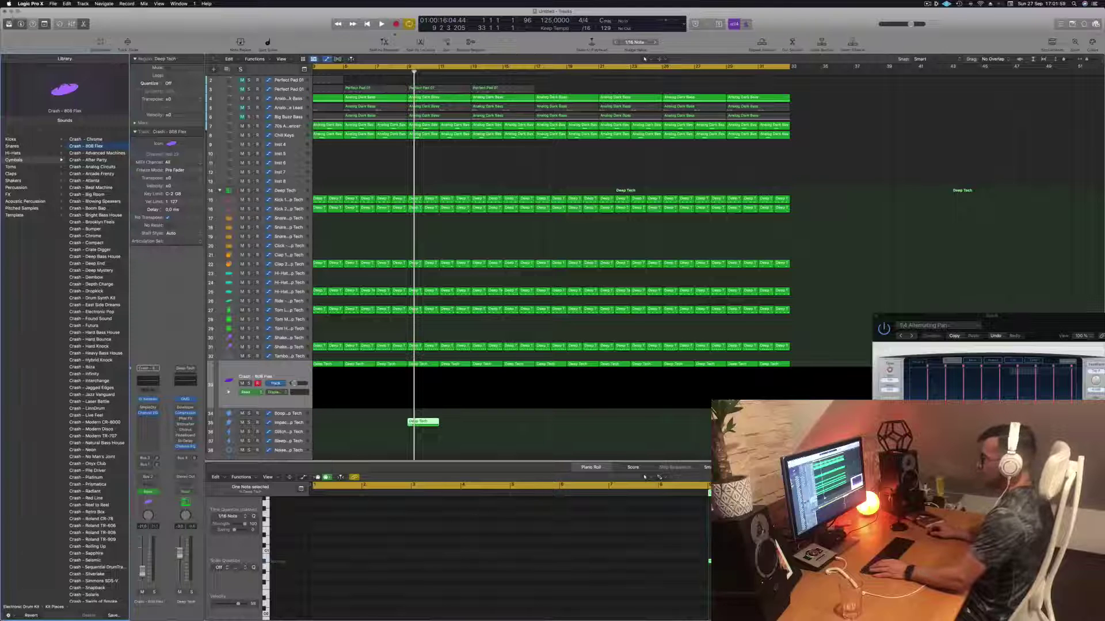
key("space")
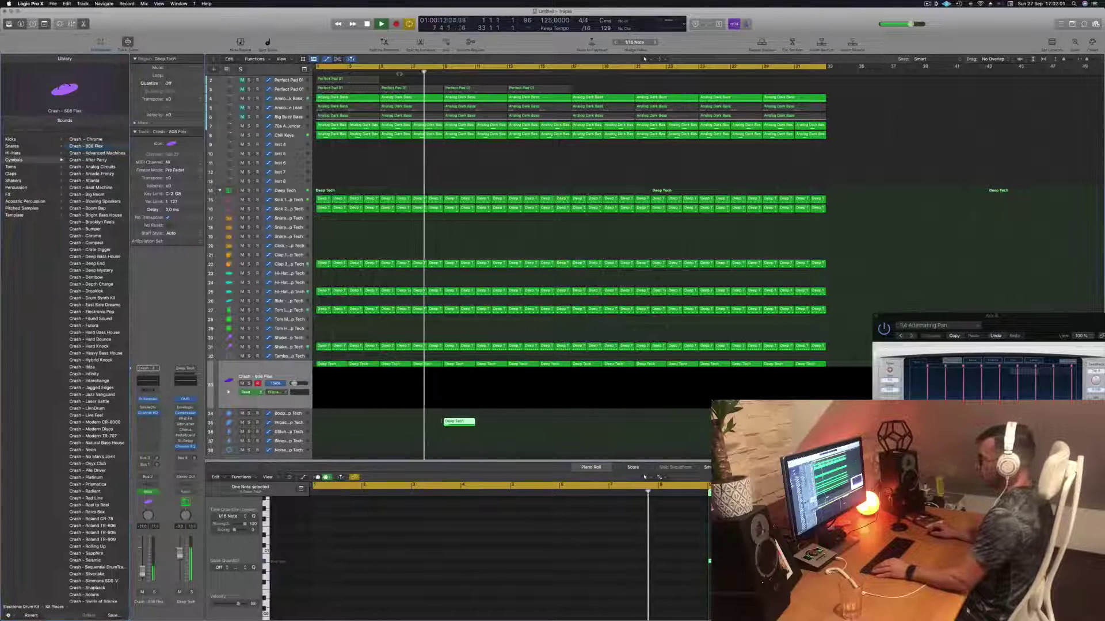
key("super+Left")
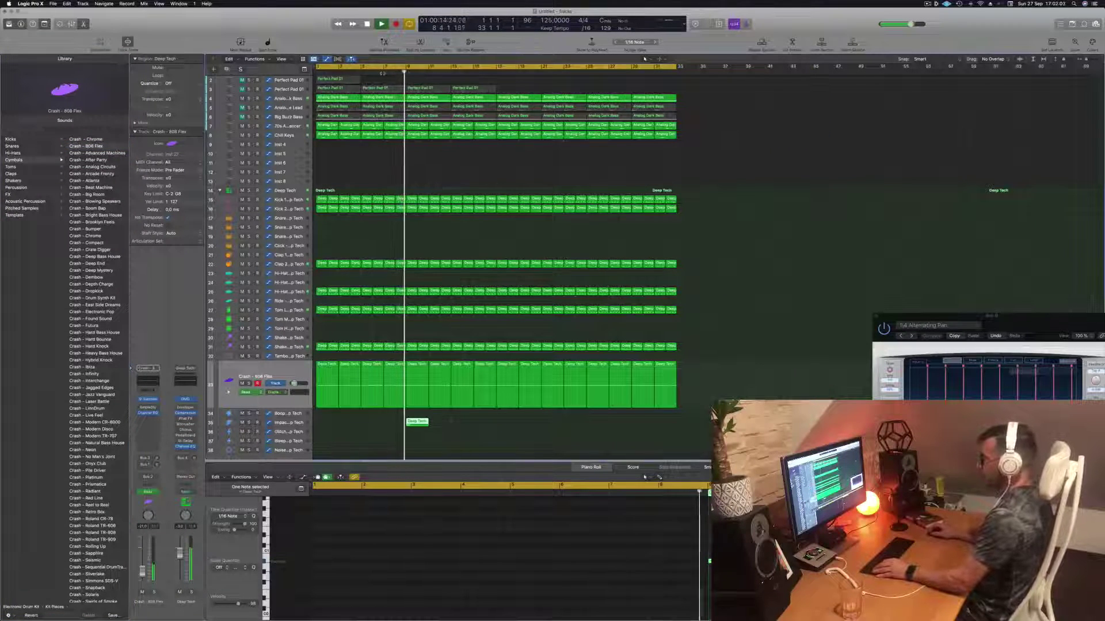
Restore the Block - Deep Tech sound in place of Crash - 808 Flex on its track and play back toward bar 9.
left_click(383, 73)
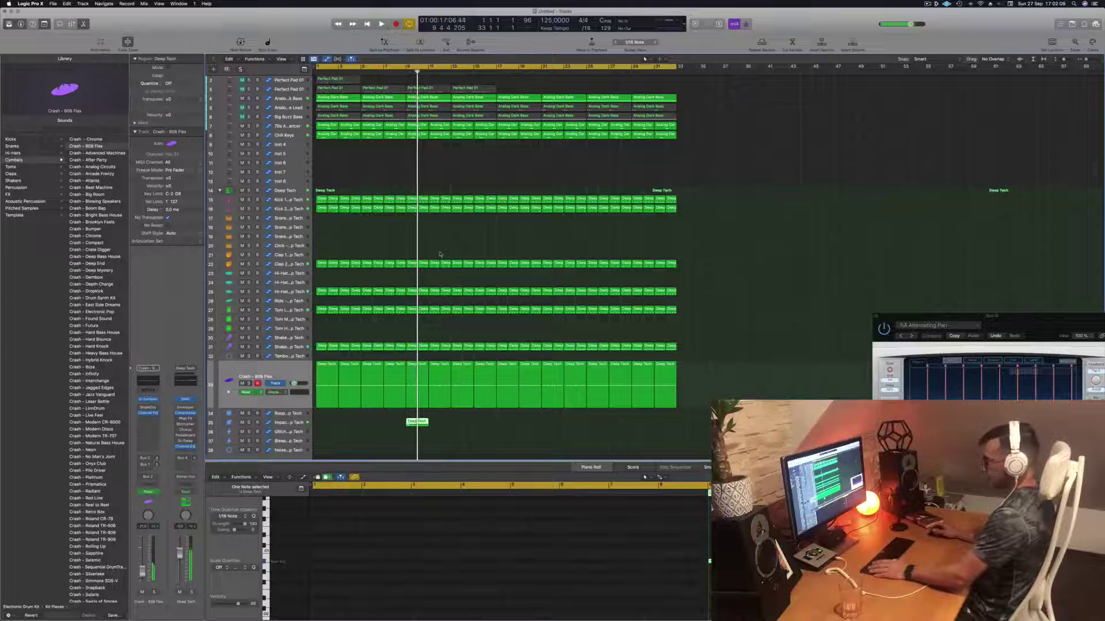
left_click(289, 374)
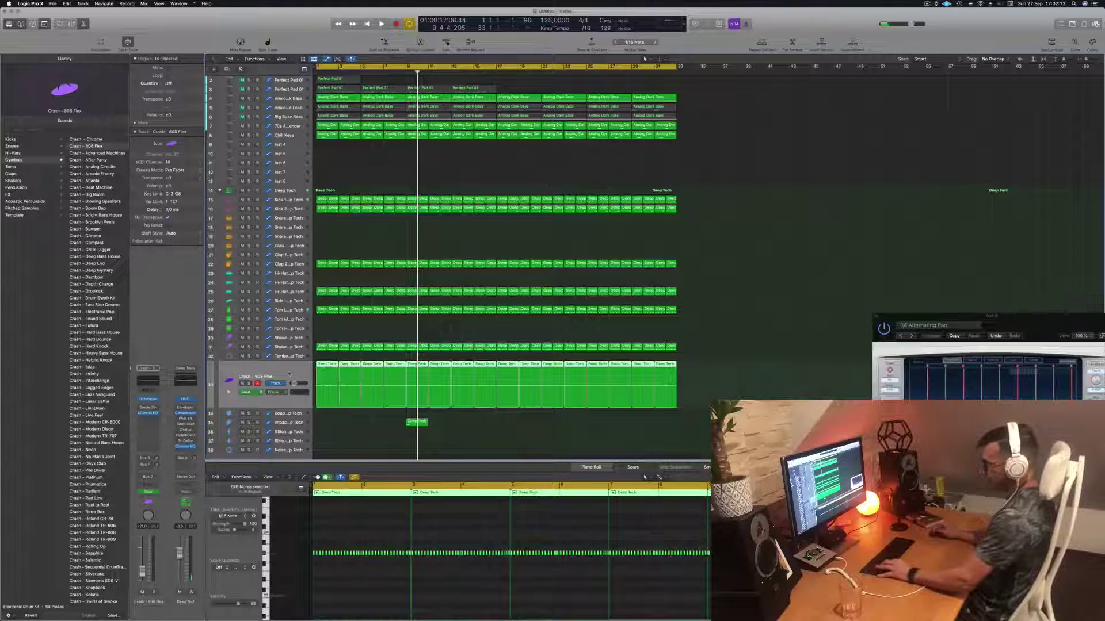
key("space")
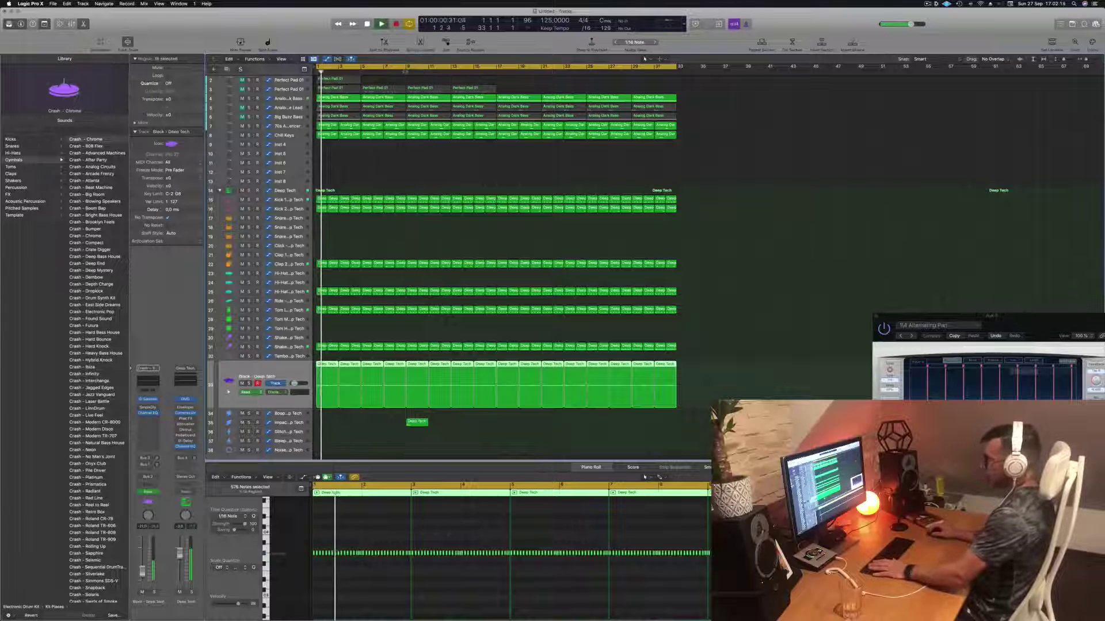
key("shift+.")
key("space")
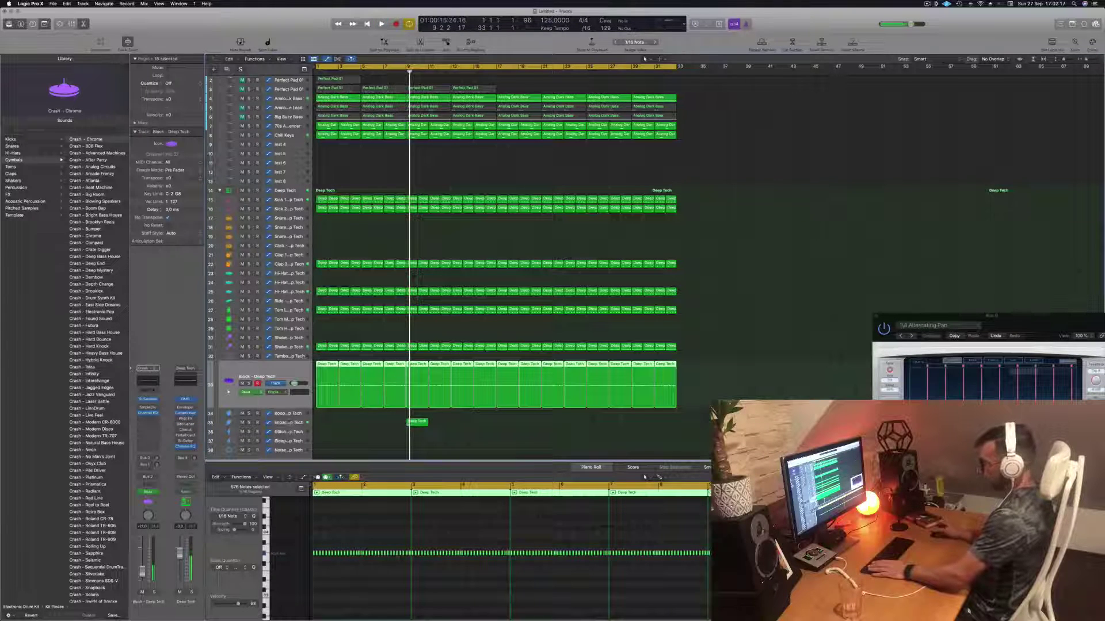
Load the Crash - 808 Flex cymbal patch on the Impact - Deep Tech track and play back from bar 9.
left_click(289, 422)
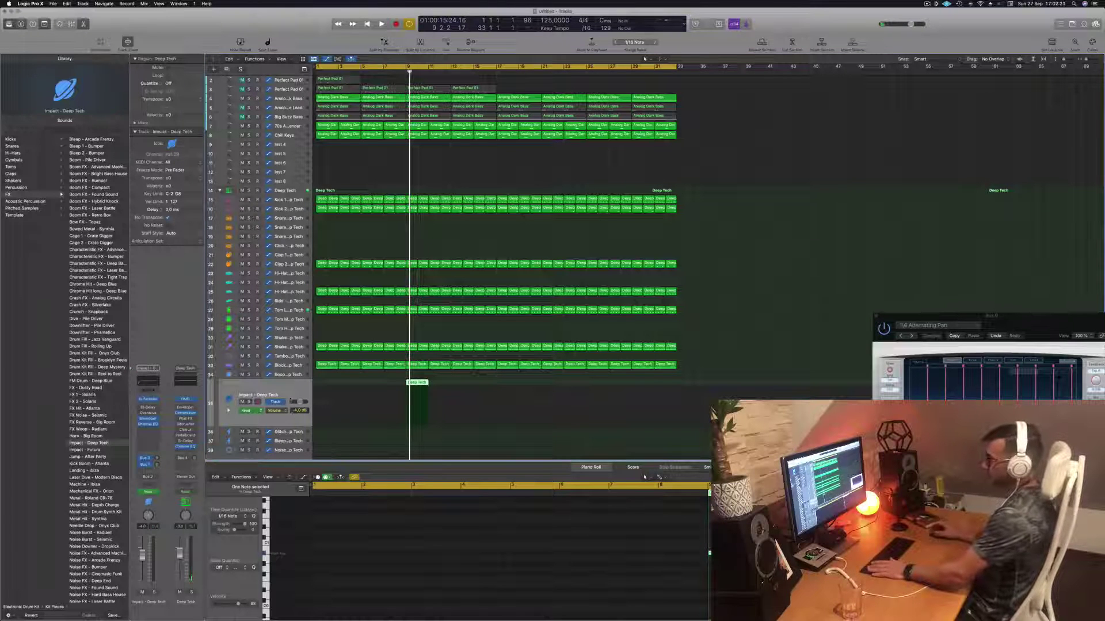
left_click(14, 161)
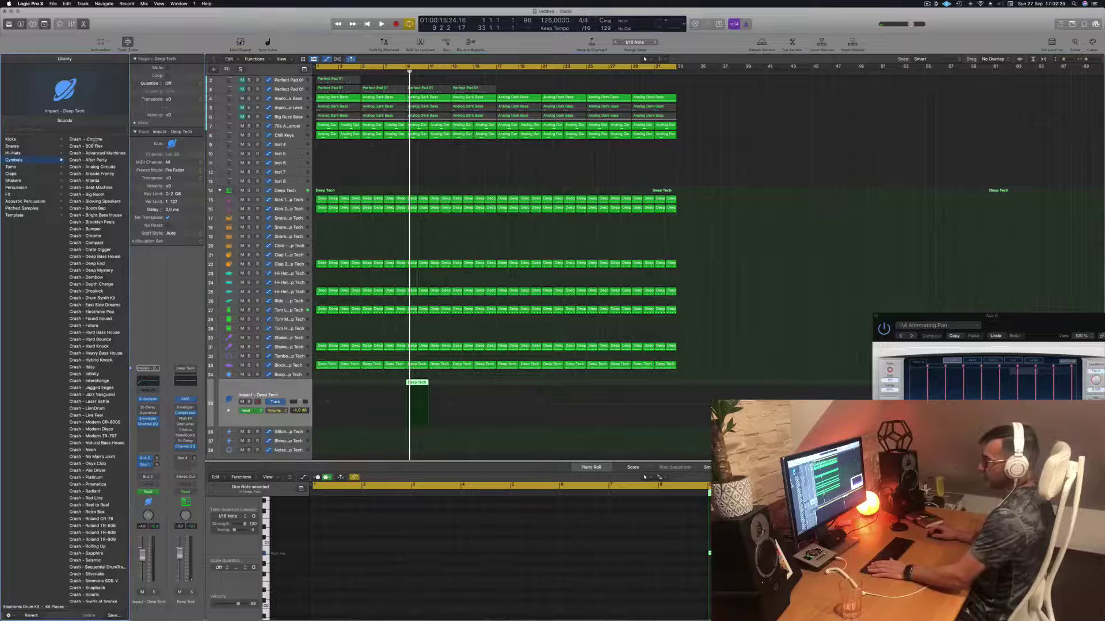
left_click(93, 146)
key("space")
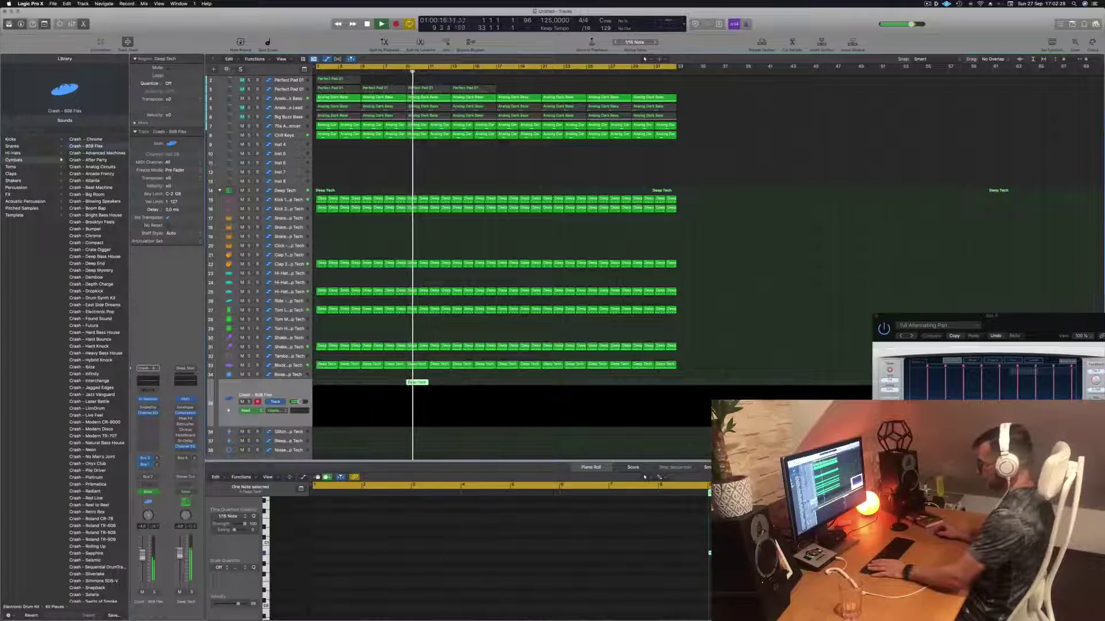
Examine the crash region's single note in the Piano Roll during playback.
scroll(641, 567, "down", 2)
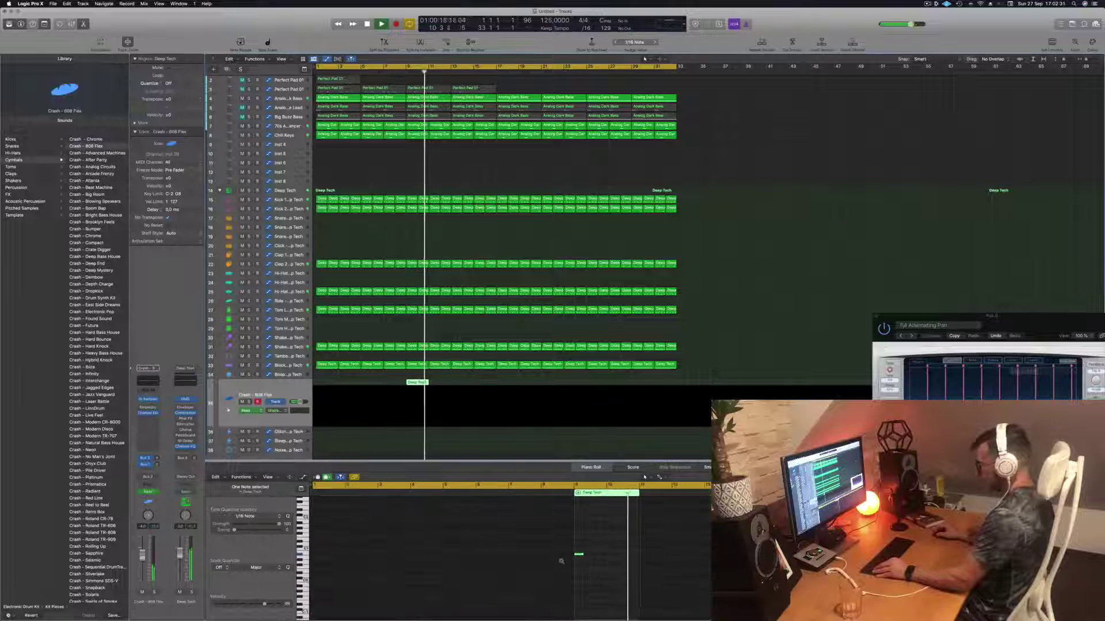
left_click_drag(562, 546, 605, 573)
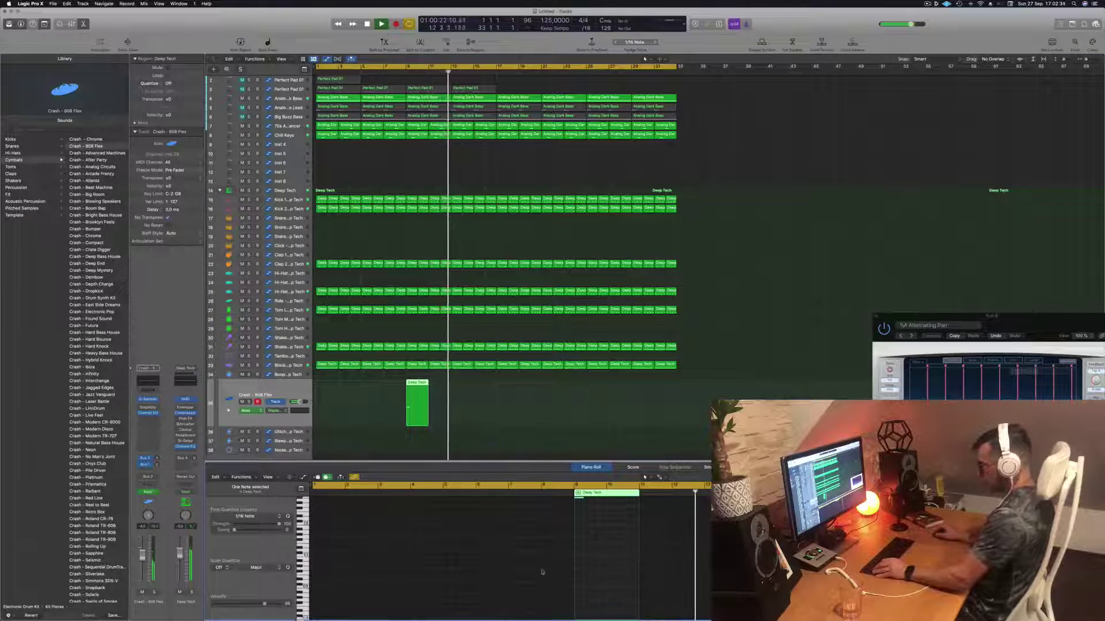
scroll(542, 573, "up", 3)
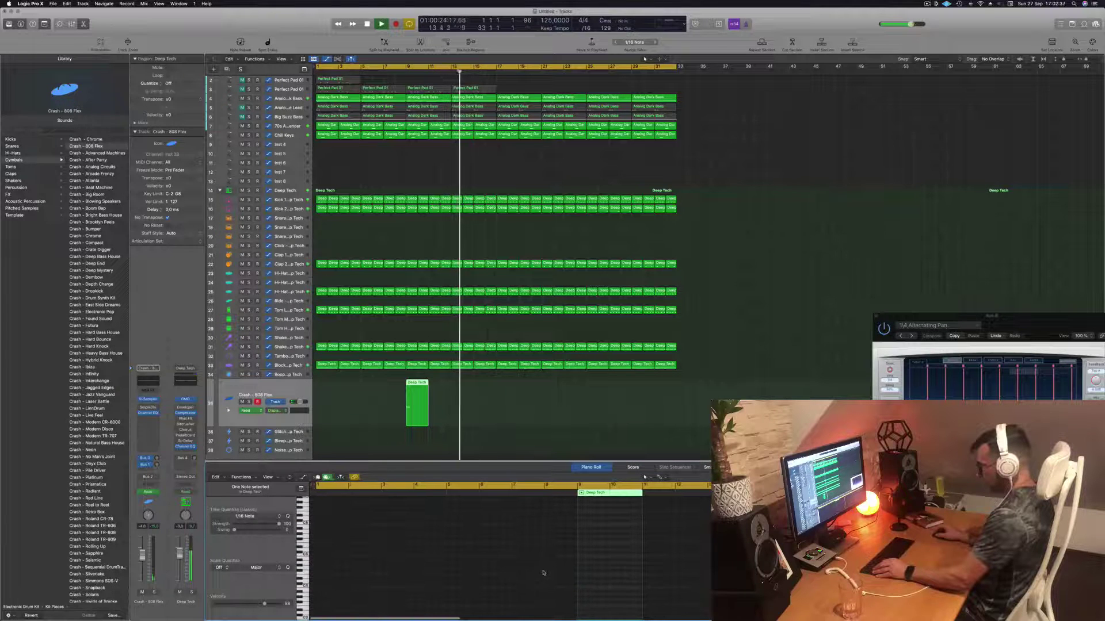
scroll(542, 573, "down", 4)
scroll(543, 573, "down", 2)
scroll(544, 572, "up", 5)
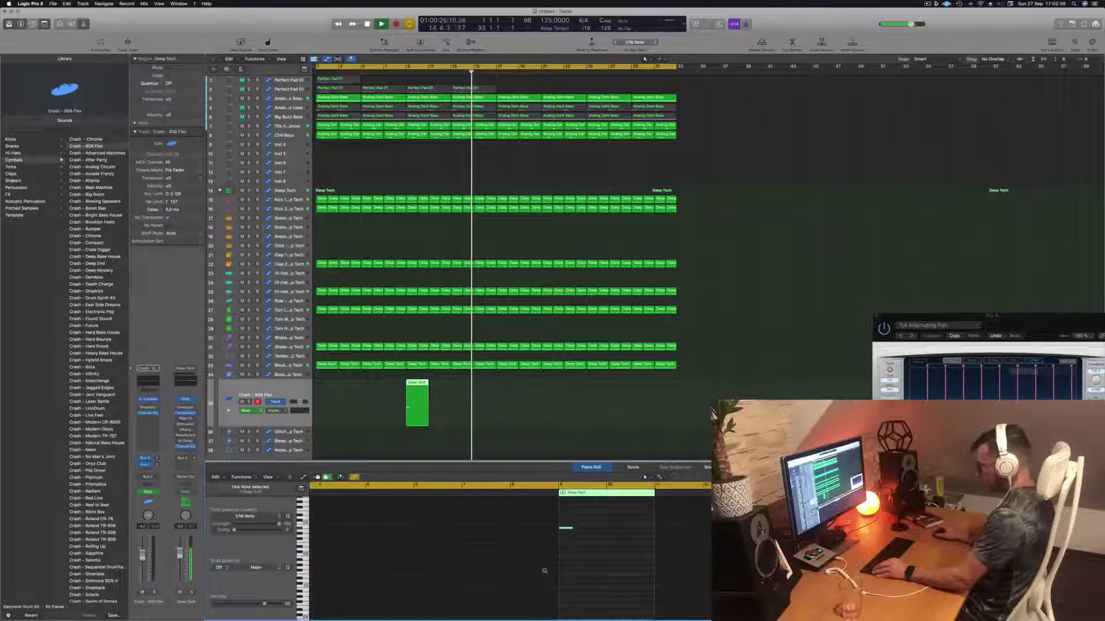
scroll(550, 572, "left", 3)
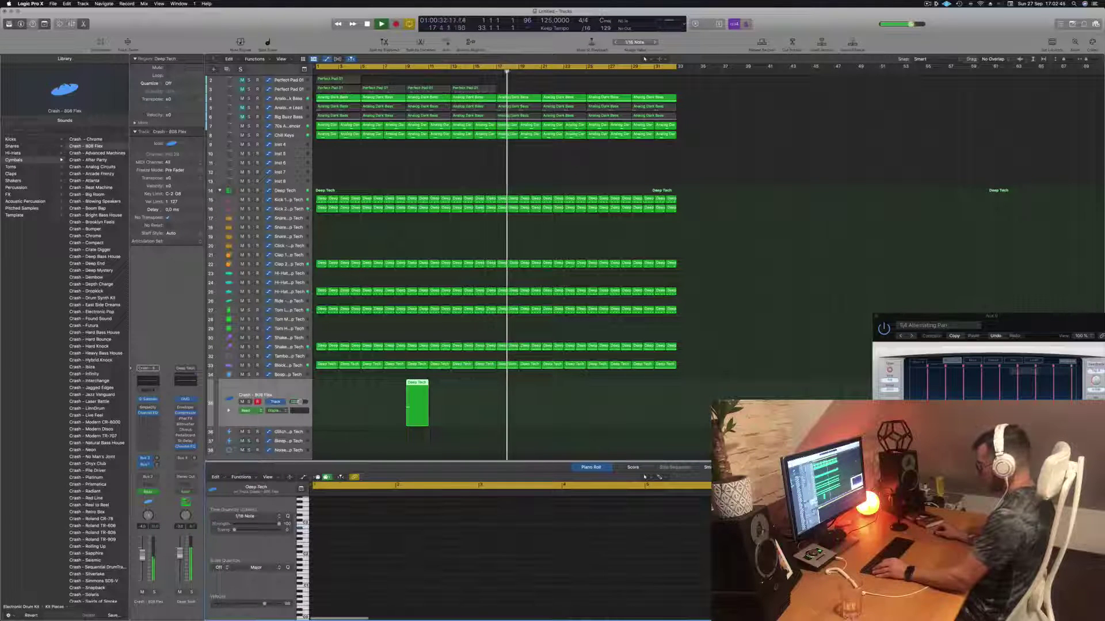
Replay from around bar 5 and check the Block track with automation display hidden and shown again.
key("Return")
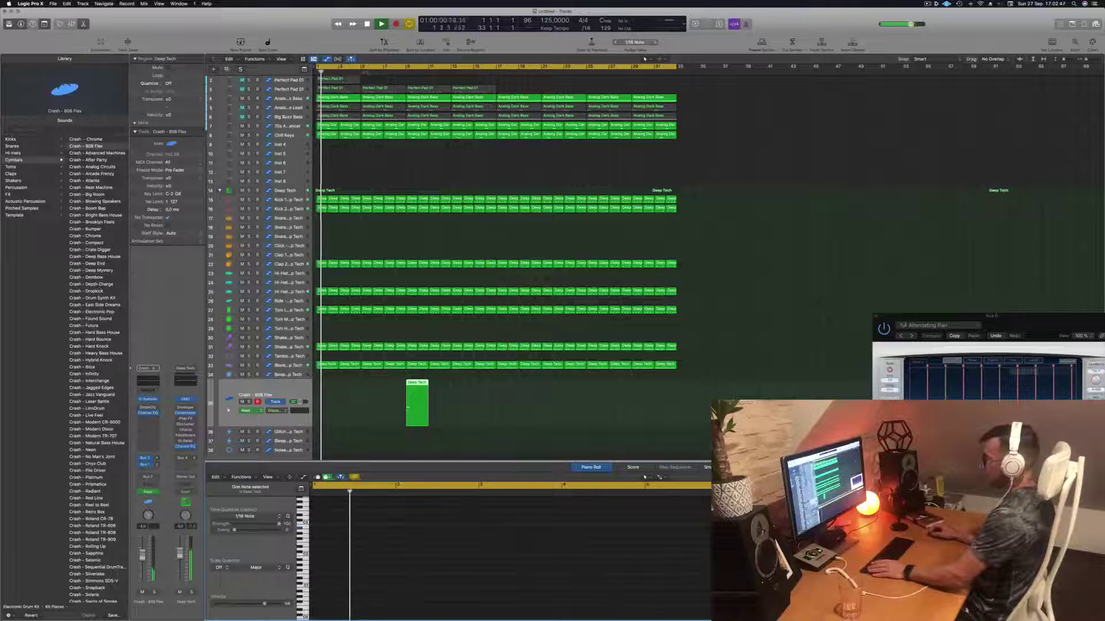
left_click(357, 73)
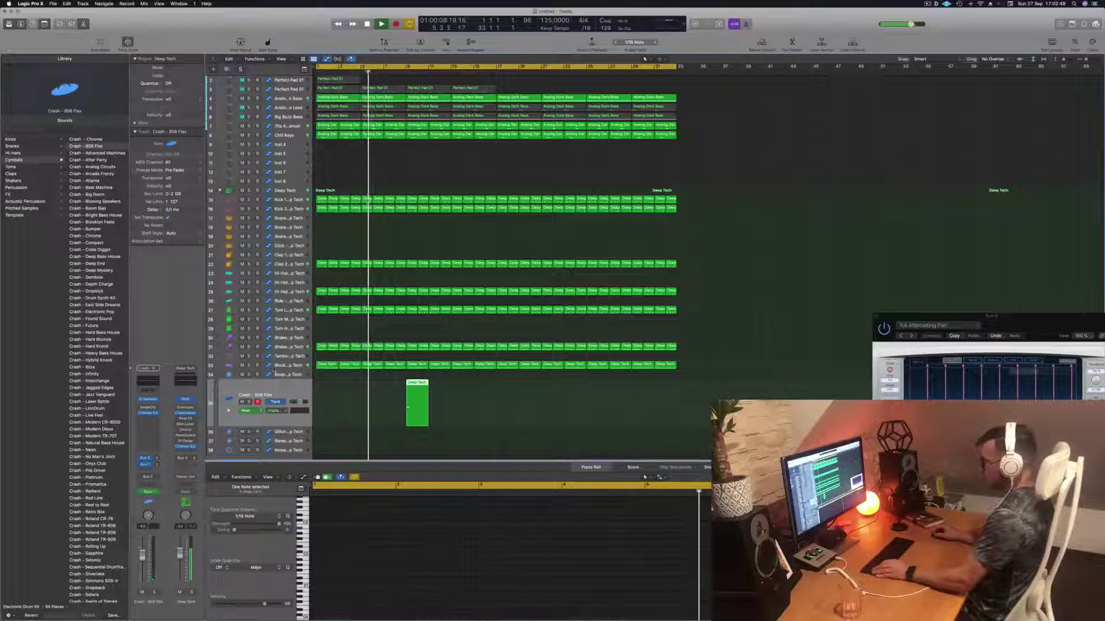
key("Up")
key("Up")
key("a")
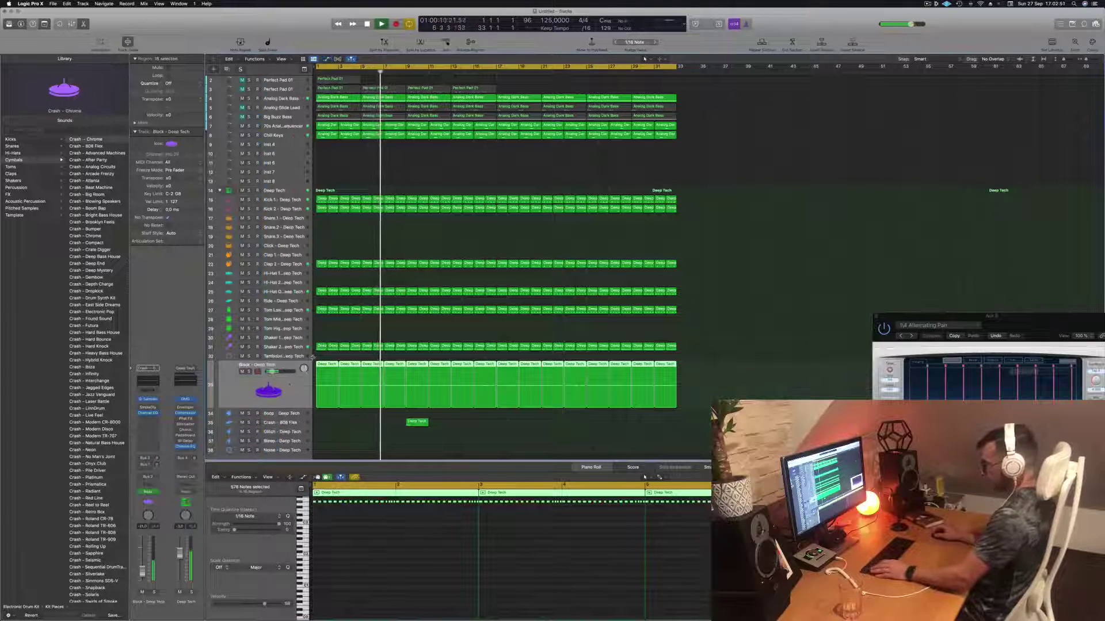
key("a")
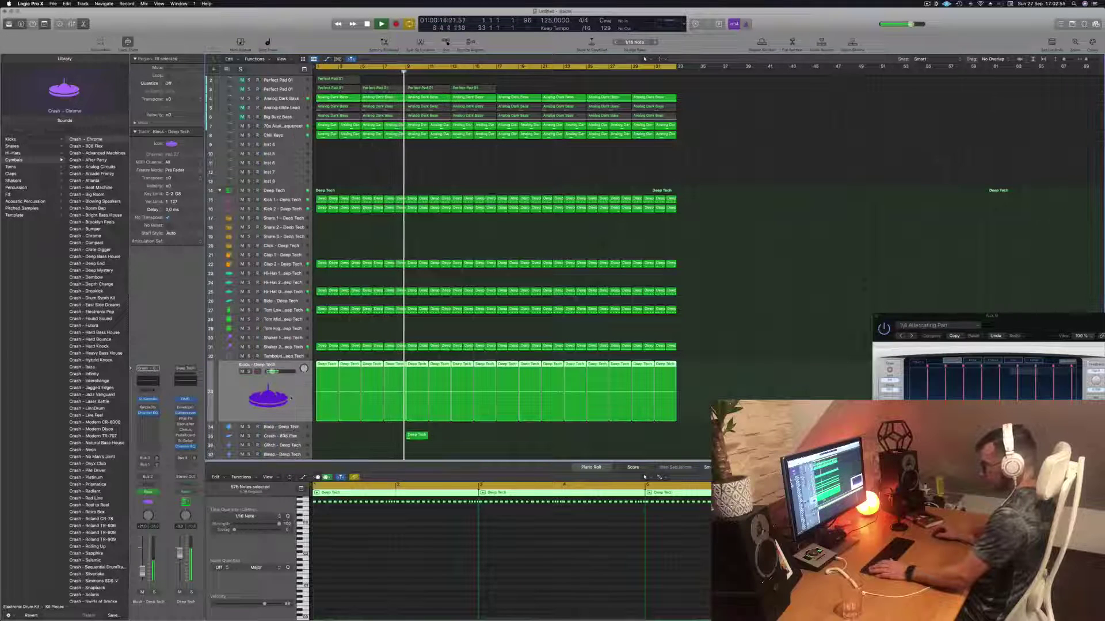
Inspect the crash region and its note in the floating event window while replaying toward bar 9.
left_click(417, 435)
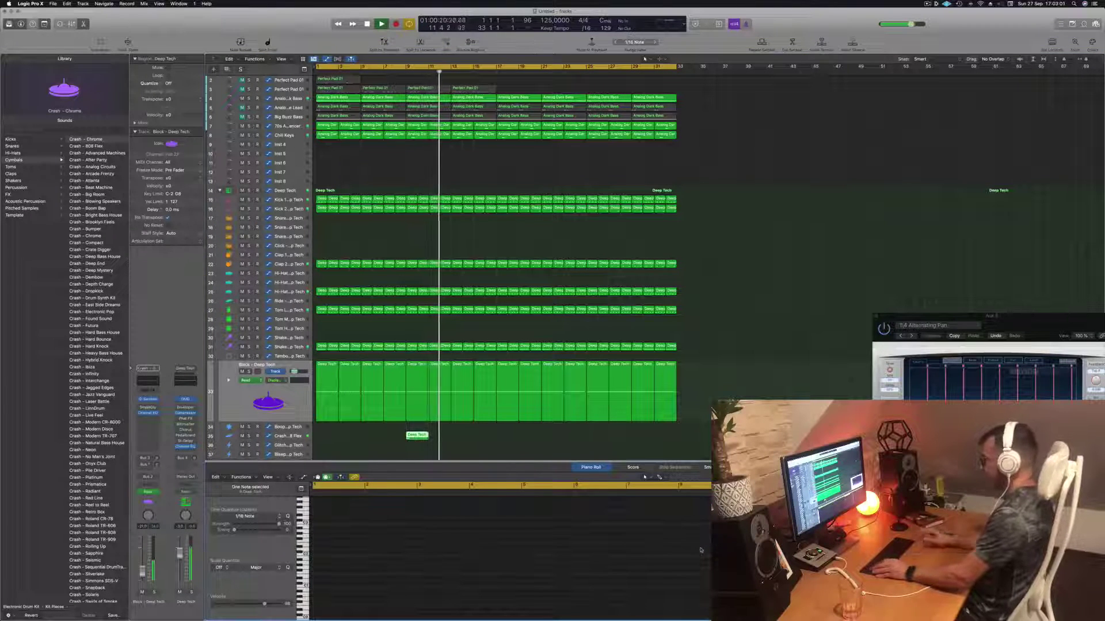
key("Return")
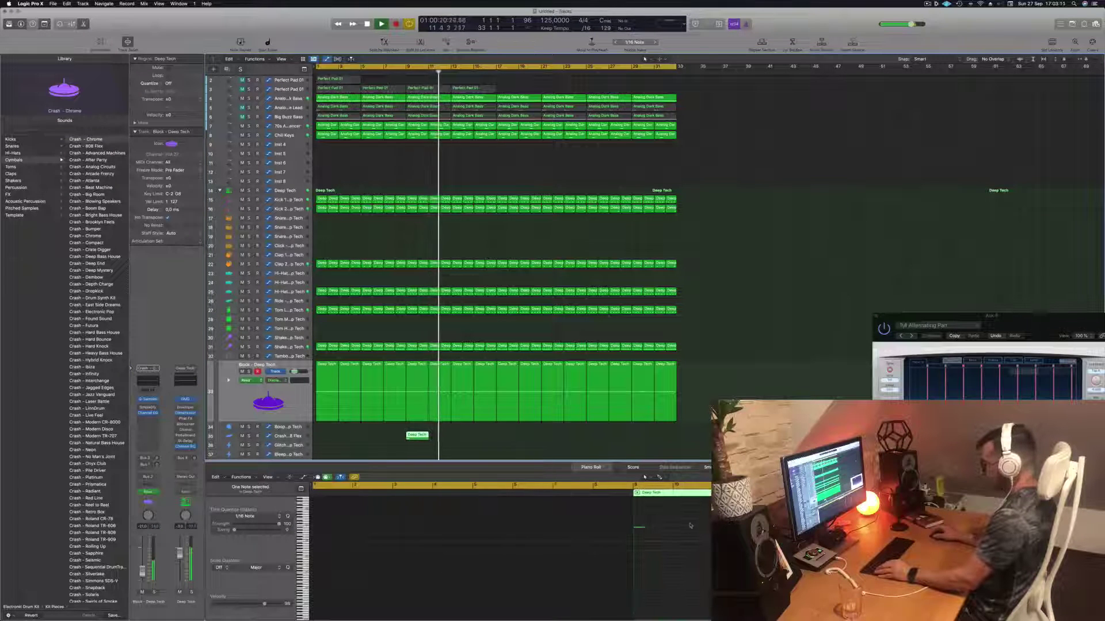
left_click(638, 526)
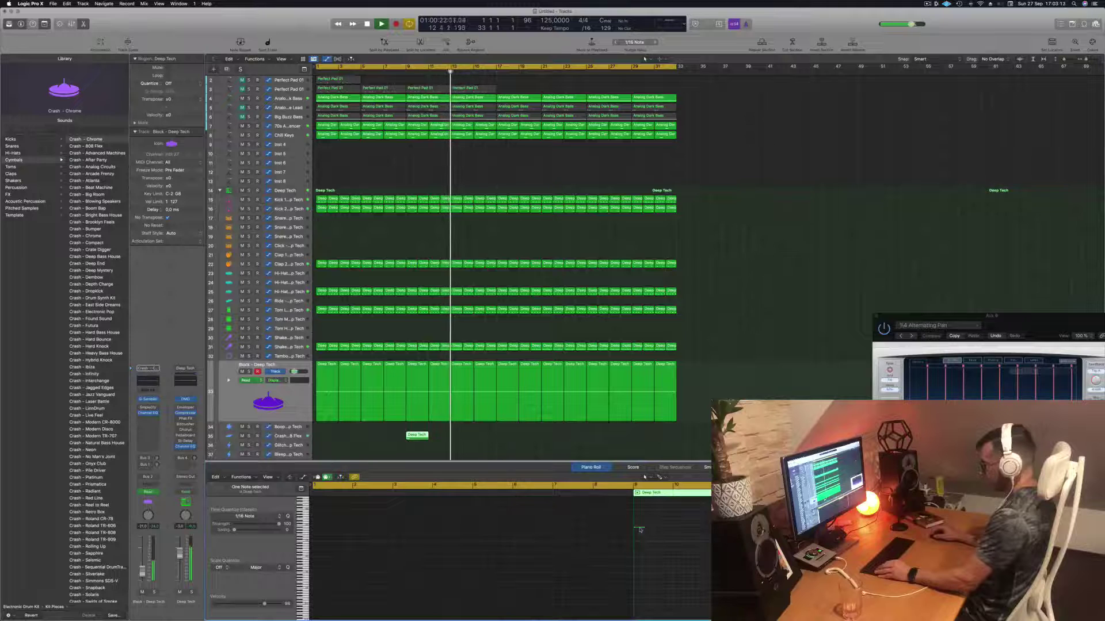
key("alt+e")
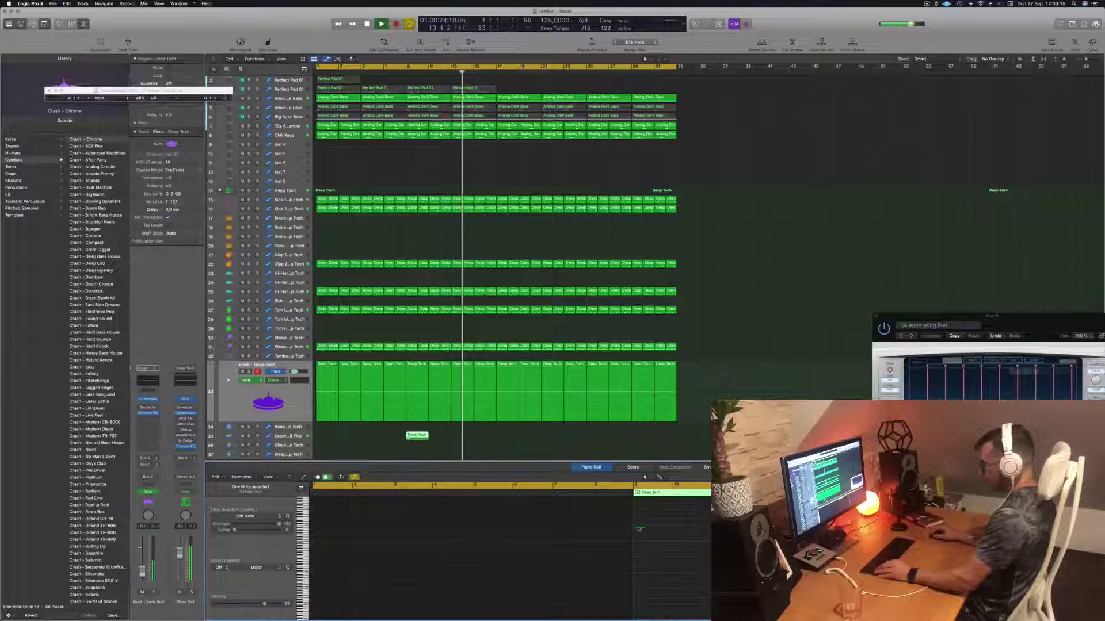
left_click(411, 436)
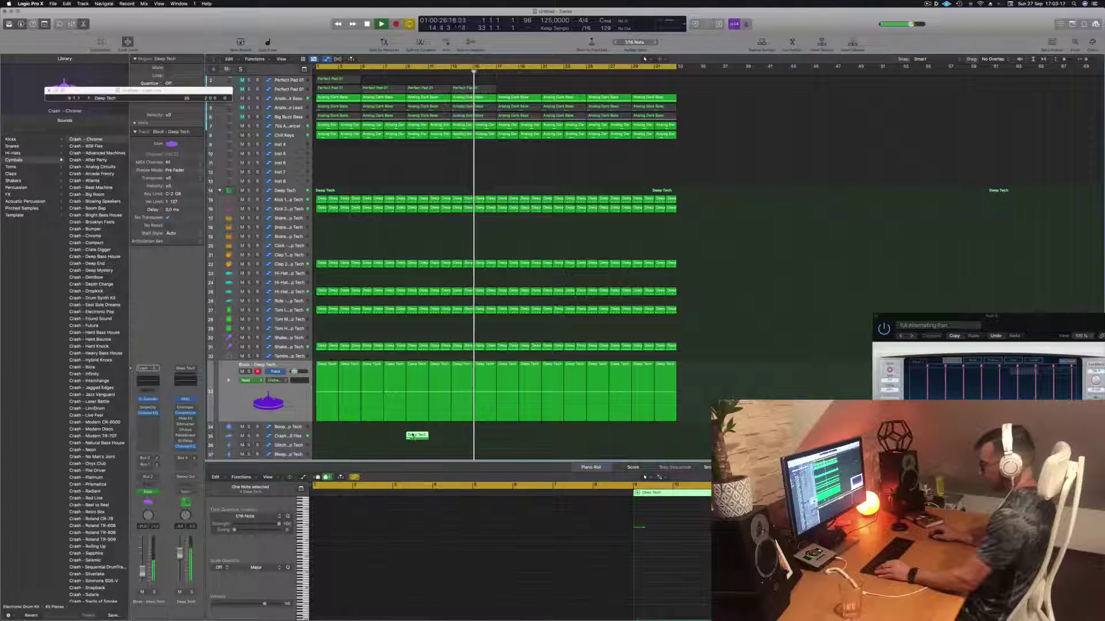
left_click(401, 74)
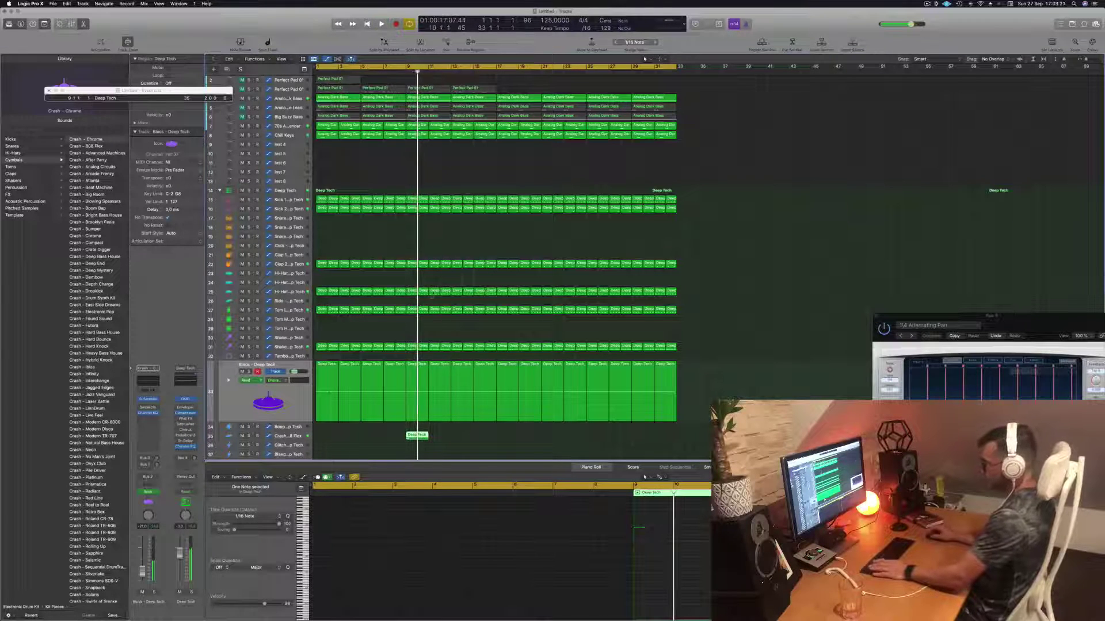
key("Return")
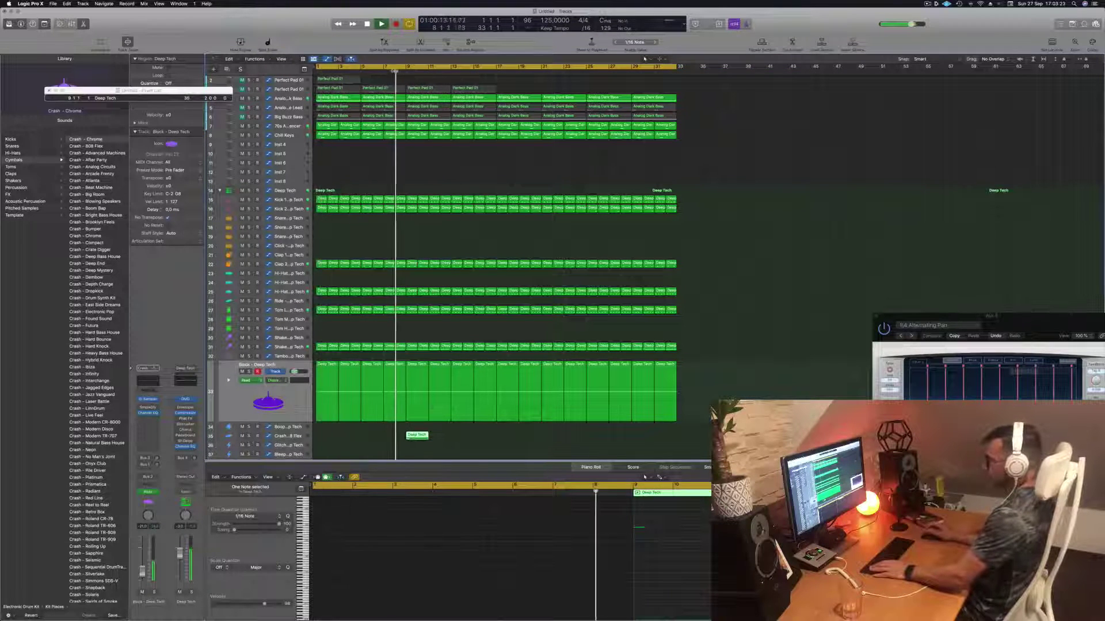
Show the Block track's Coarse pitch lane and move the end of the rising ramp slightly ahead of bar 9.
left_click(299, 413)
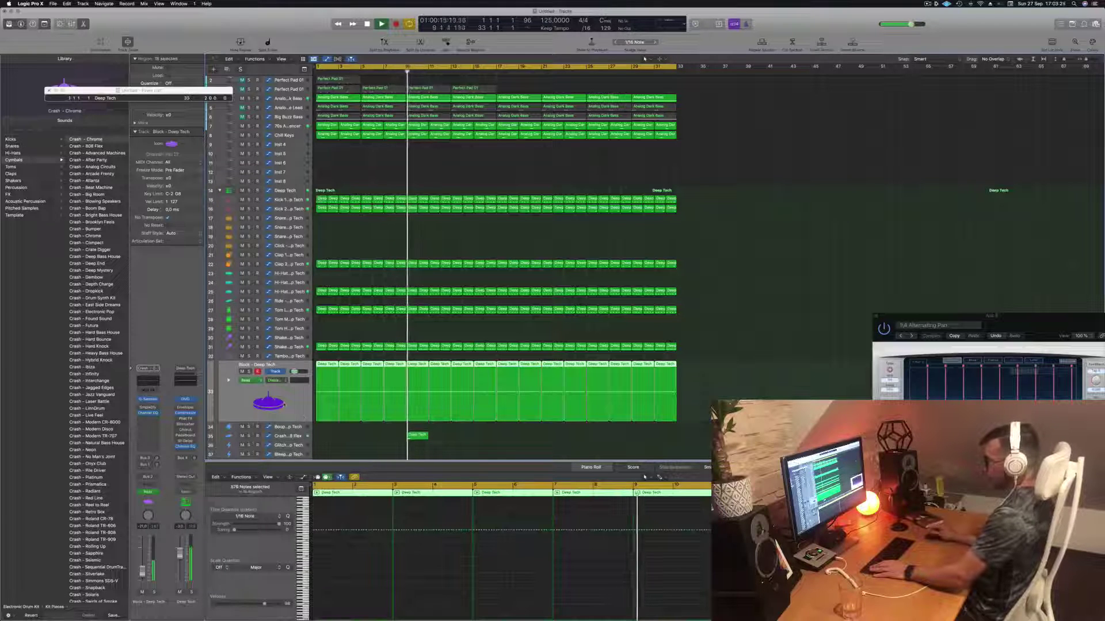
left_click(228, 379)
scroll(424, 424, "down", 4)
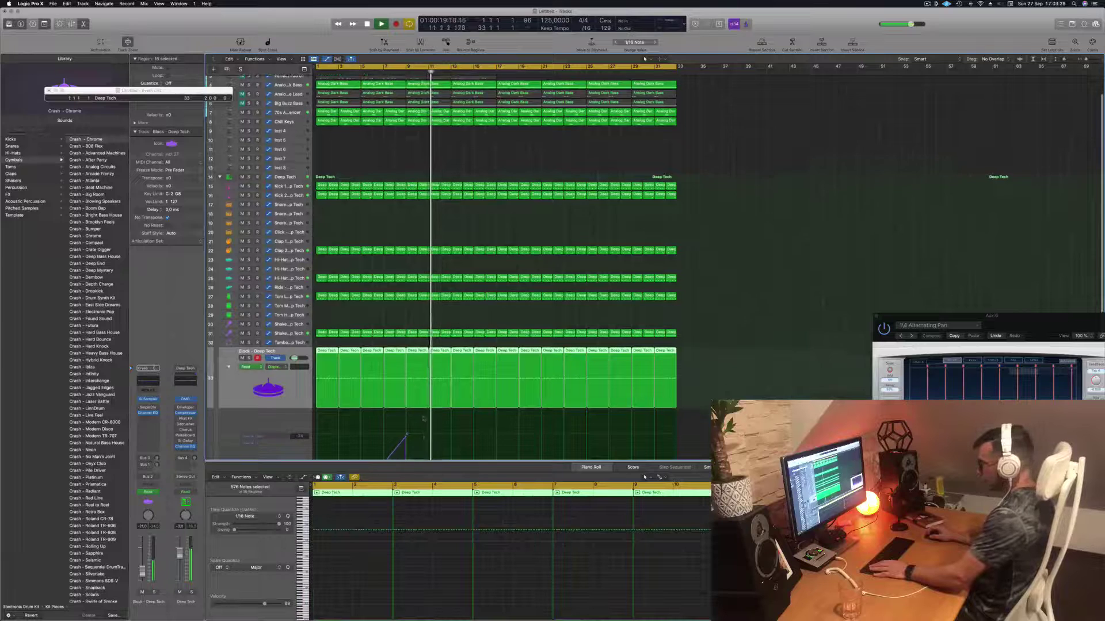
left_click_drag(406, 418, 404, 416)
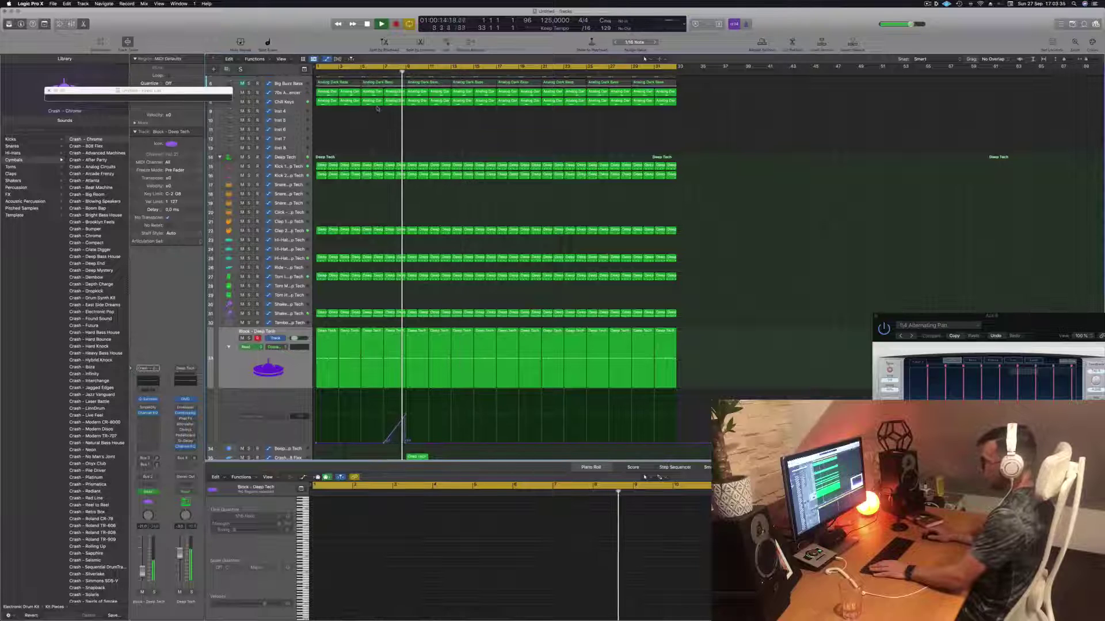
scroll(418, 378, "down", 3)
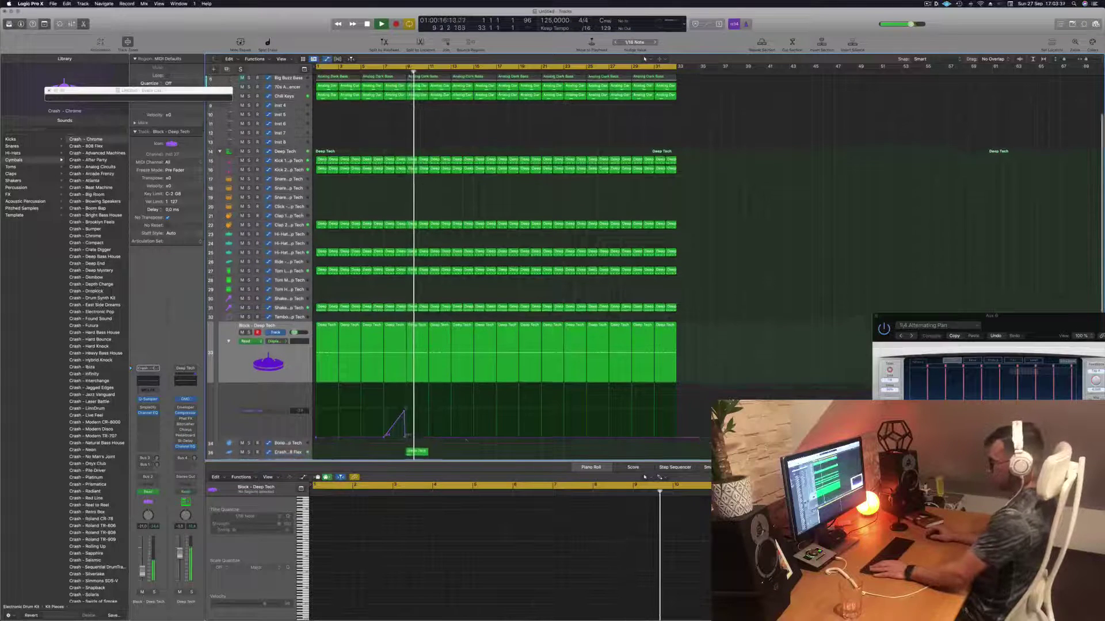
Show the Crash - 808 Flex track's automation lane and remove the dip between bars 9 and 11, keeping the mode at Read.
left_click(291, 436)
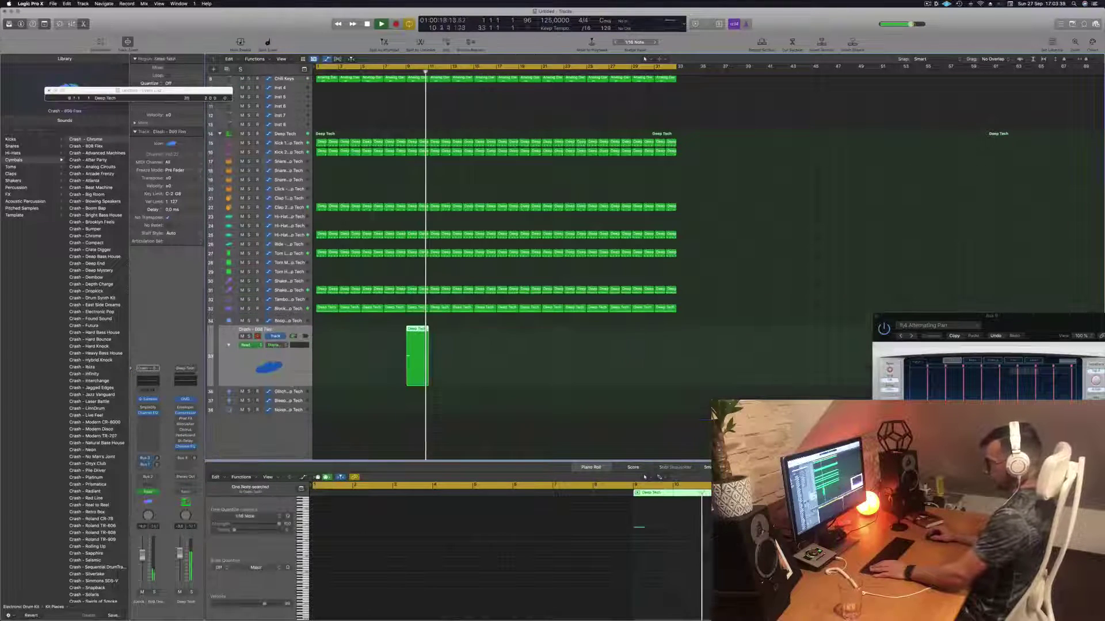
left_click(247, 345)
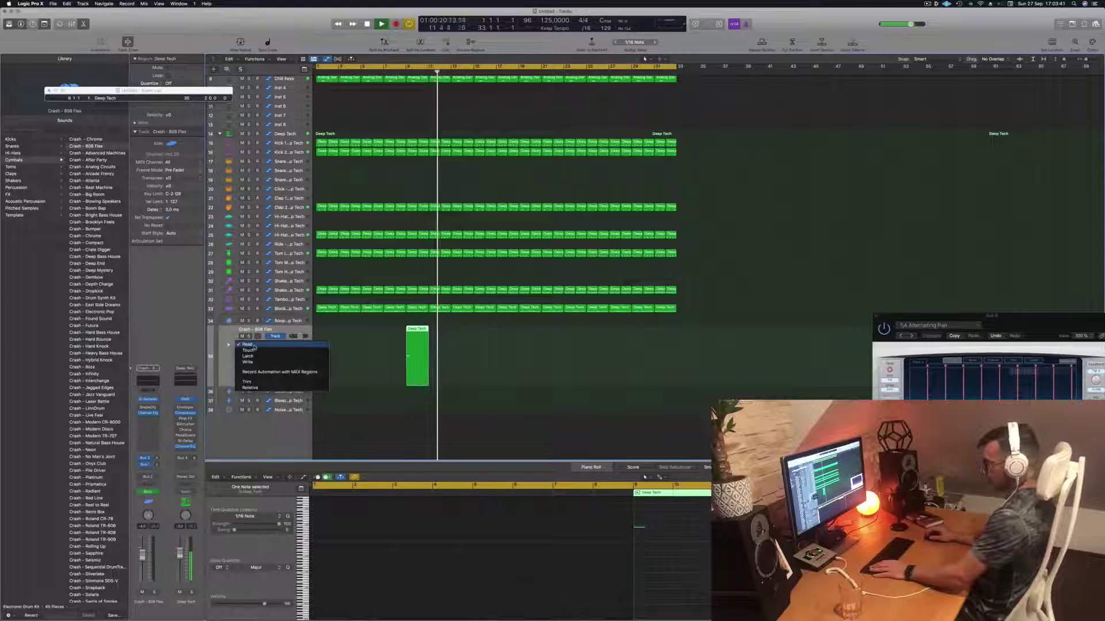
left_click(247, 344)
scroll(227, 358, "up", 1)
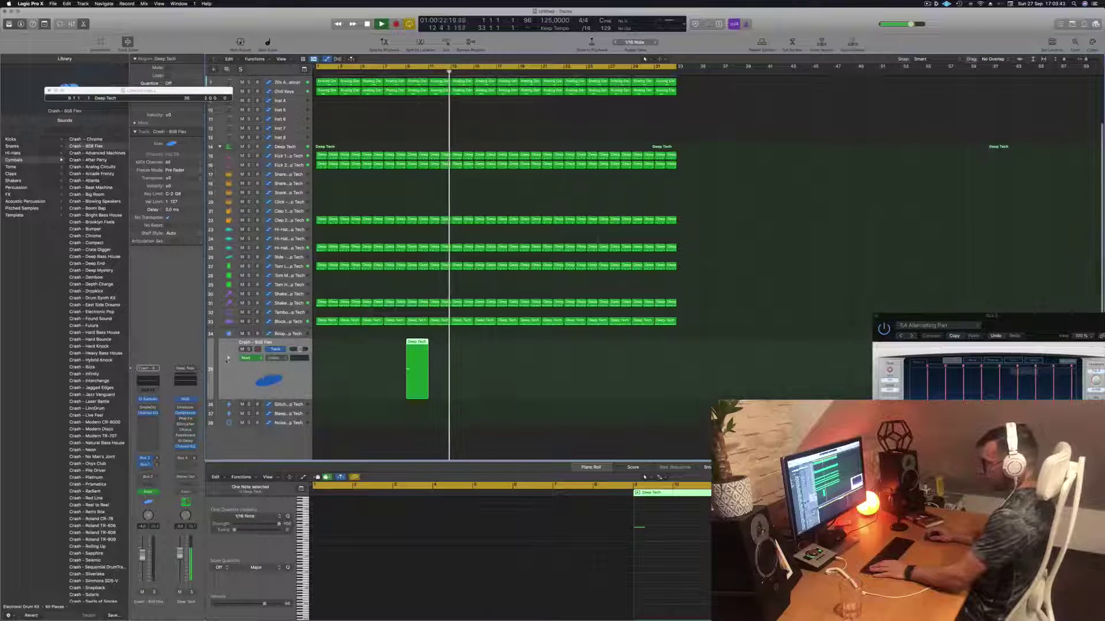
left_click(227, 358)
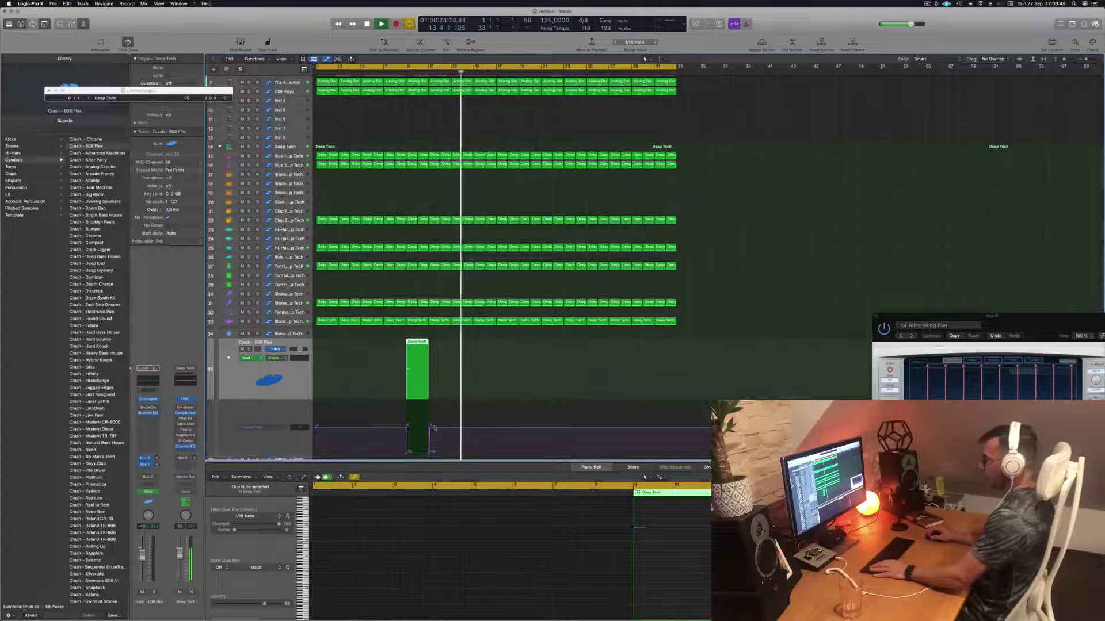
left_click_drag(433, 428, 402, 430)
left_click(444, 113)
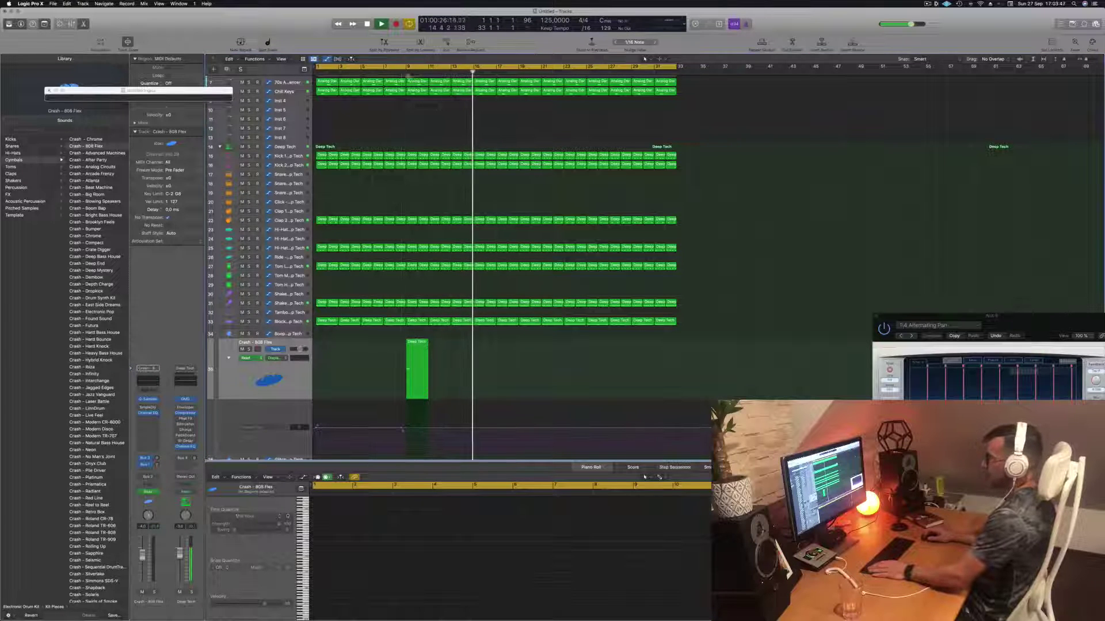
Replay the arrangement from around bar 7 and again from bar 1 to check the crash at bar 9.
left_click(389, 72)
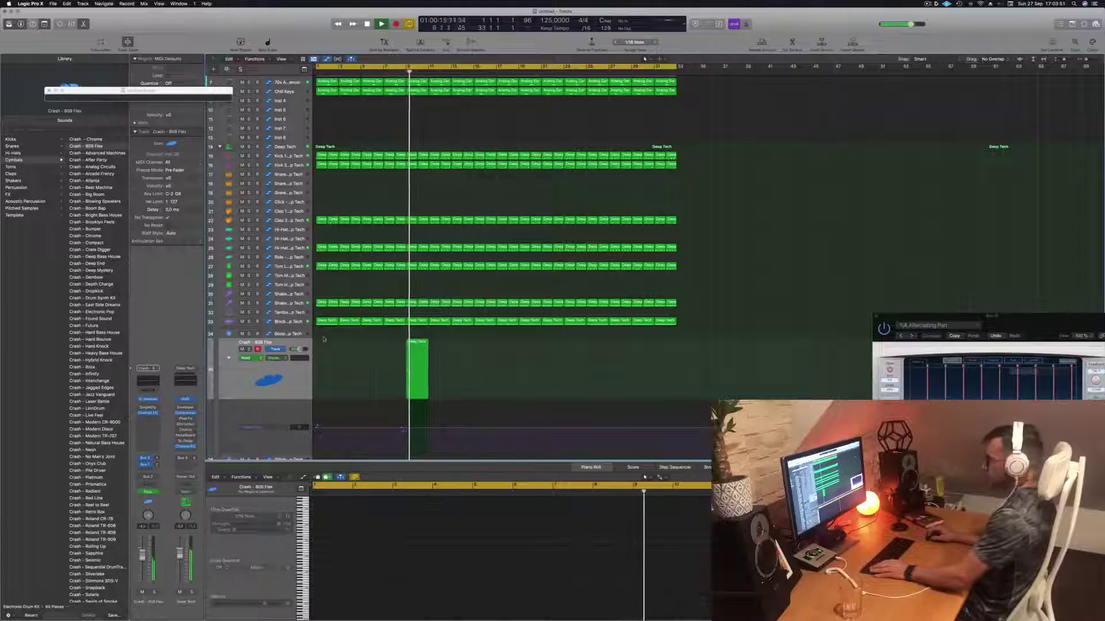
scroll(360, 368, "down", 3)
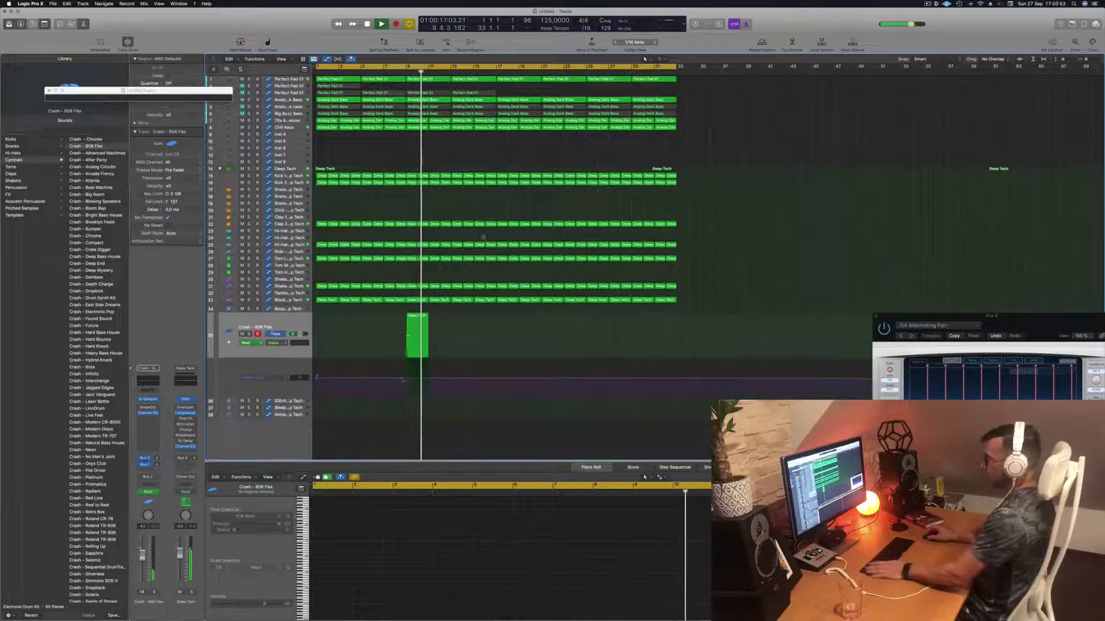
key("Return")
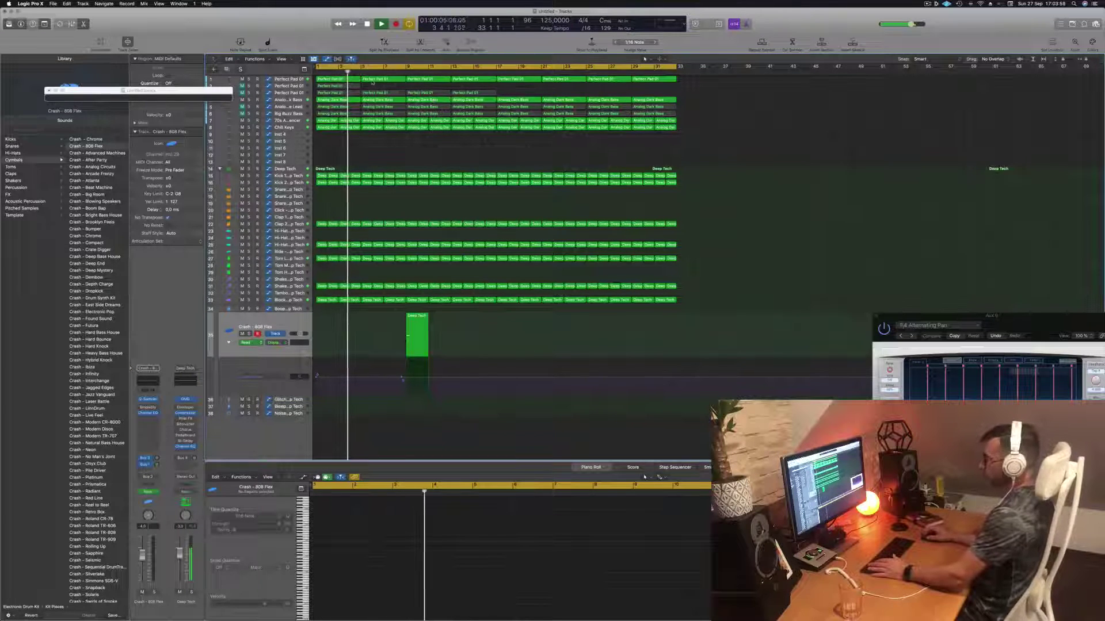
Delete the third Perfect Pad 01 track's two regions between bars 1 and 9 and unmute that track.
left_click(353, 92)
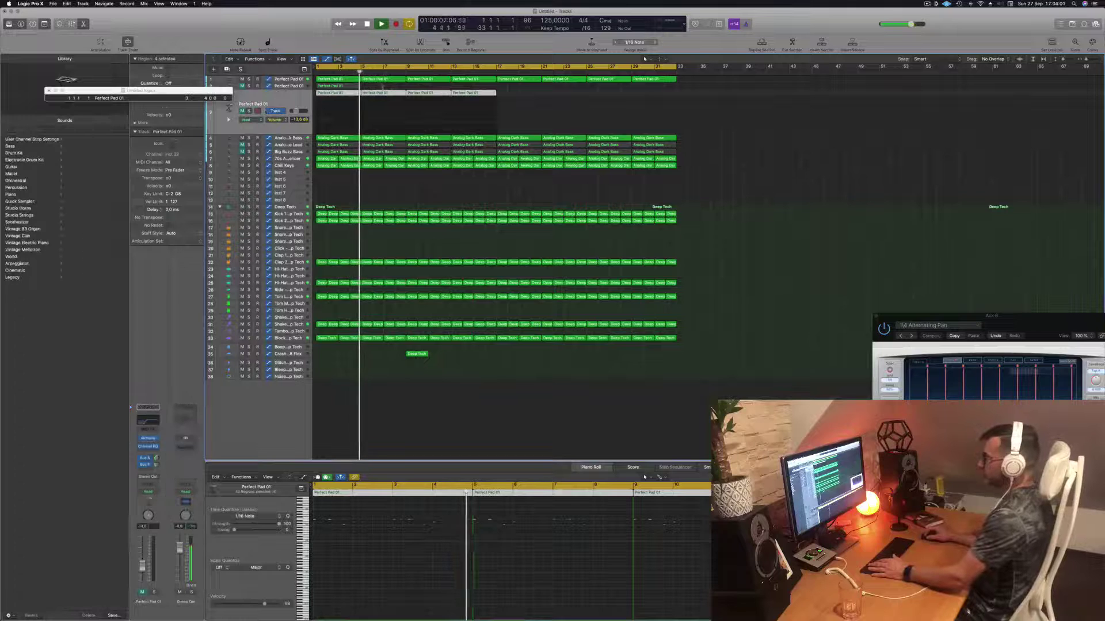
left_click(353, 93)
key("BackSpace")
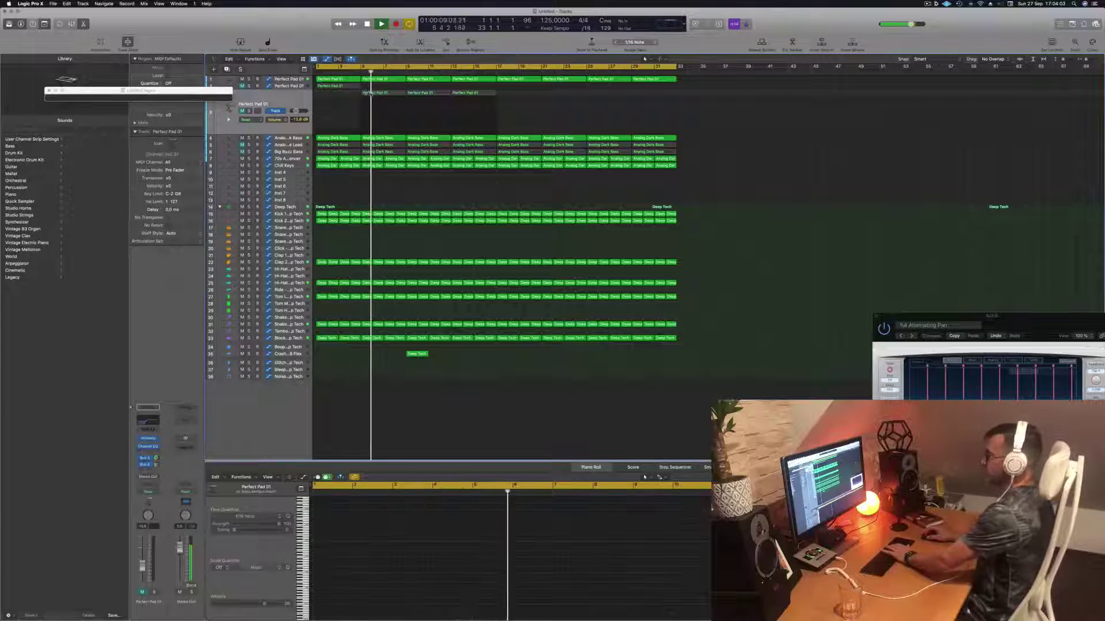
left_click(384, 92)
key("BackSpace")
left_click(242, 111)
left_click(261, 101)
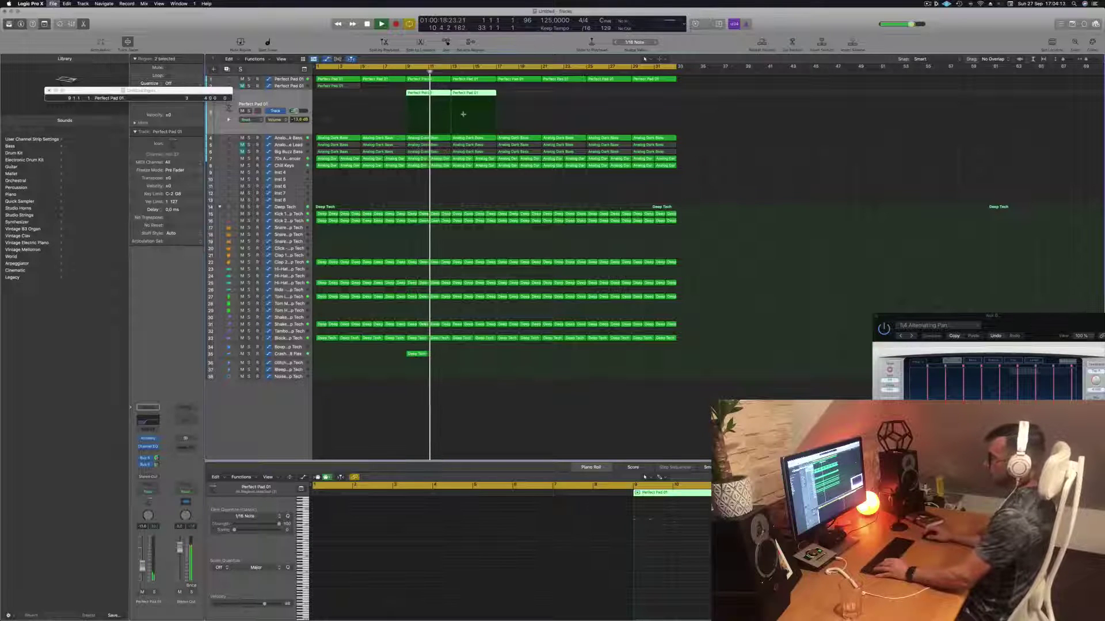
Save the project as "EP148 Guys" in the Logic folder, organized as a package.
key("super+s")
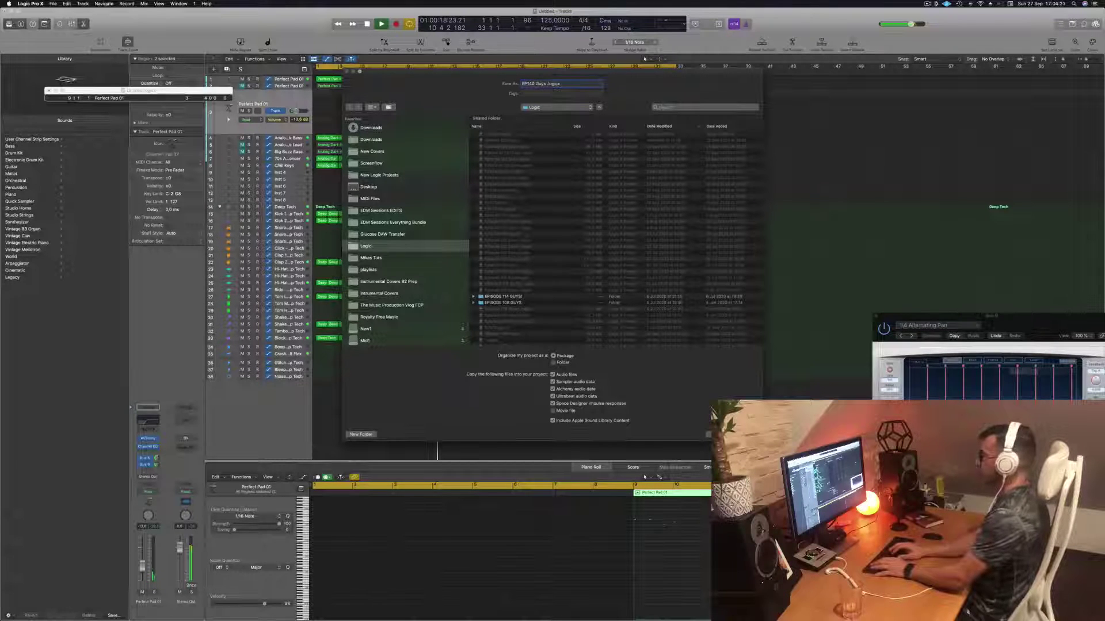
key("Return")
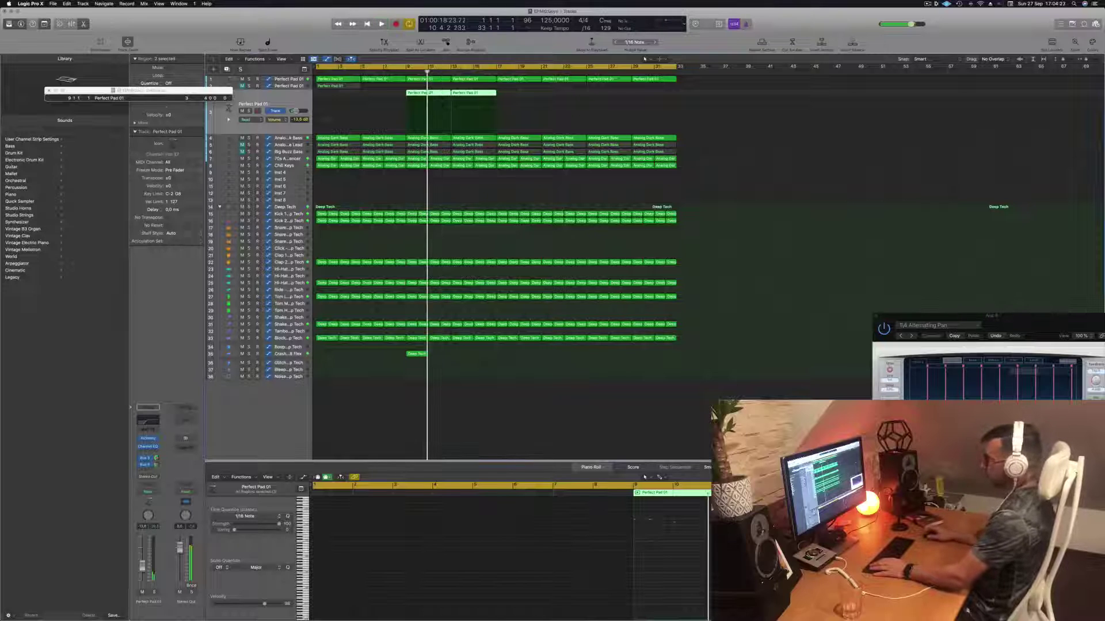
Replay the arrangement from bar 1 and check the Crash - 808 Flex region at bar 9.
left_click(699, 104)
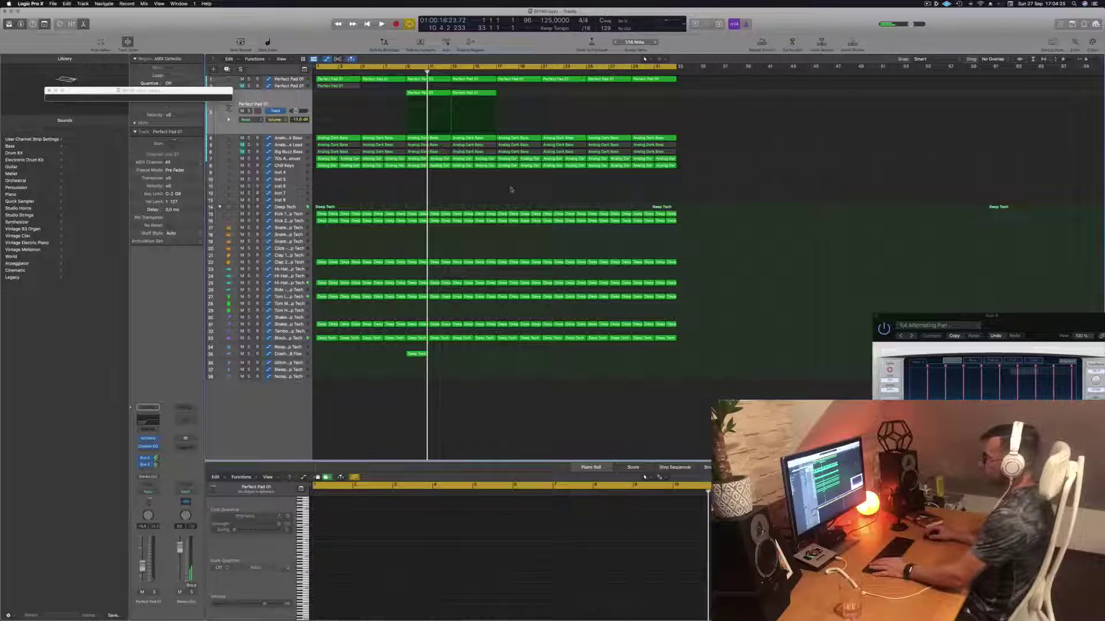
key("Return")
key("space")
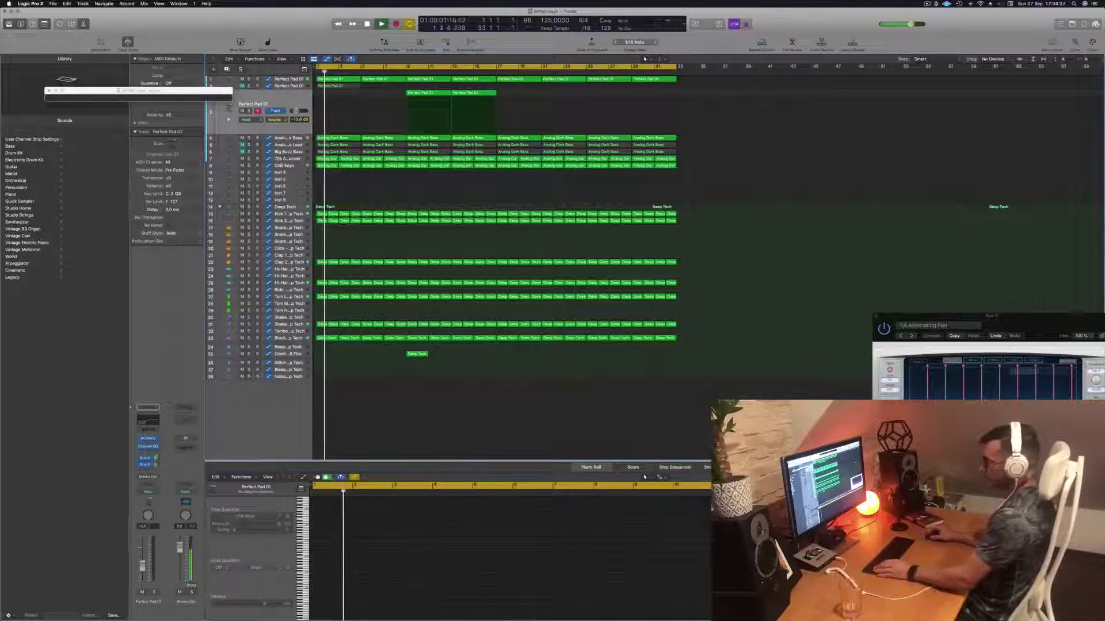
left_click(299, 354)
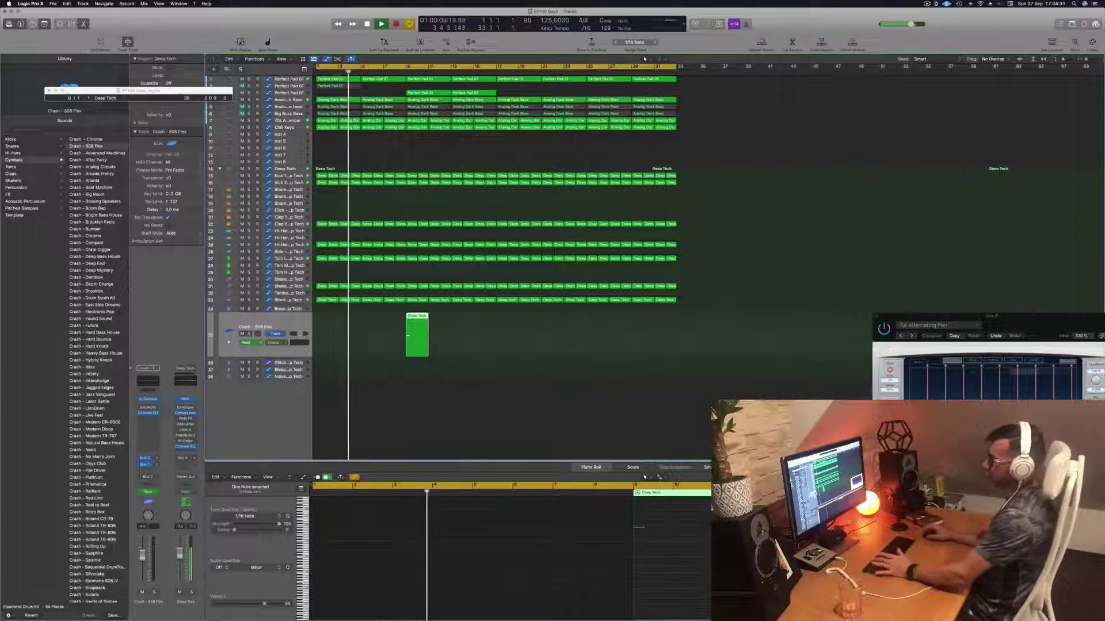
left_click(347, 195)
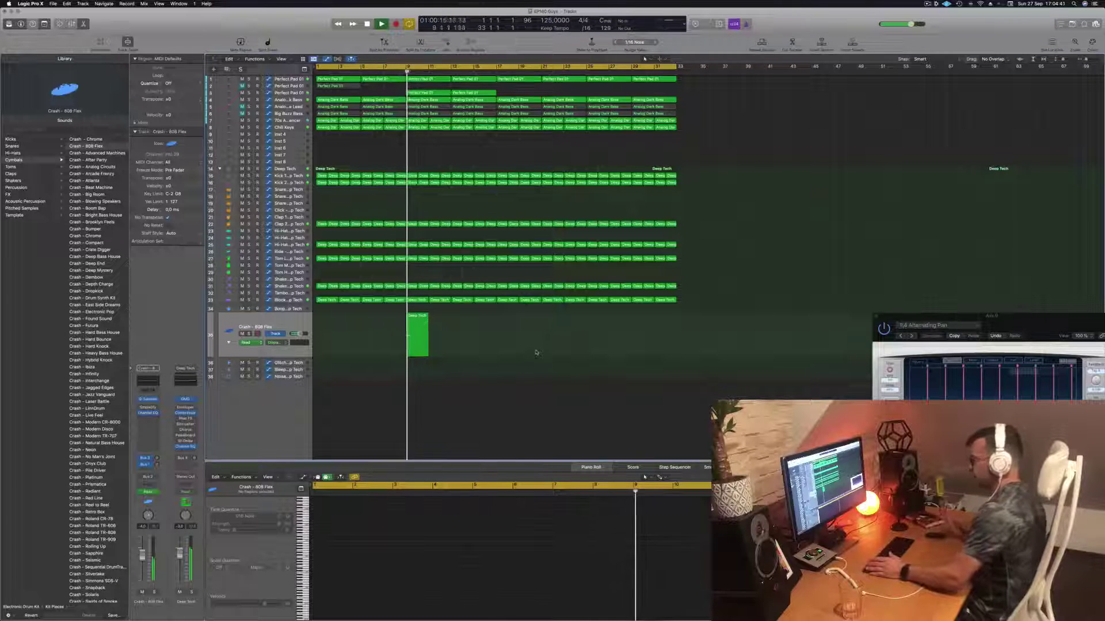
Show the Block - Deep Tech track's pitch automation and move the rising ramp's peak right onto bar 9.
key("super+Right")
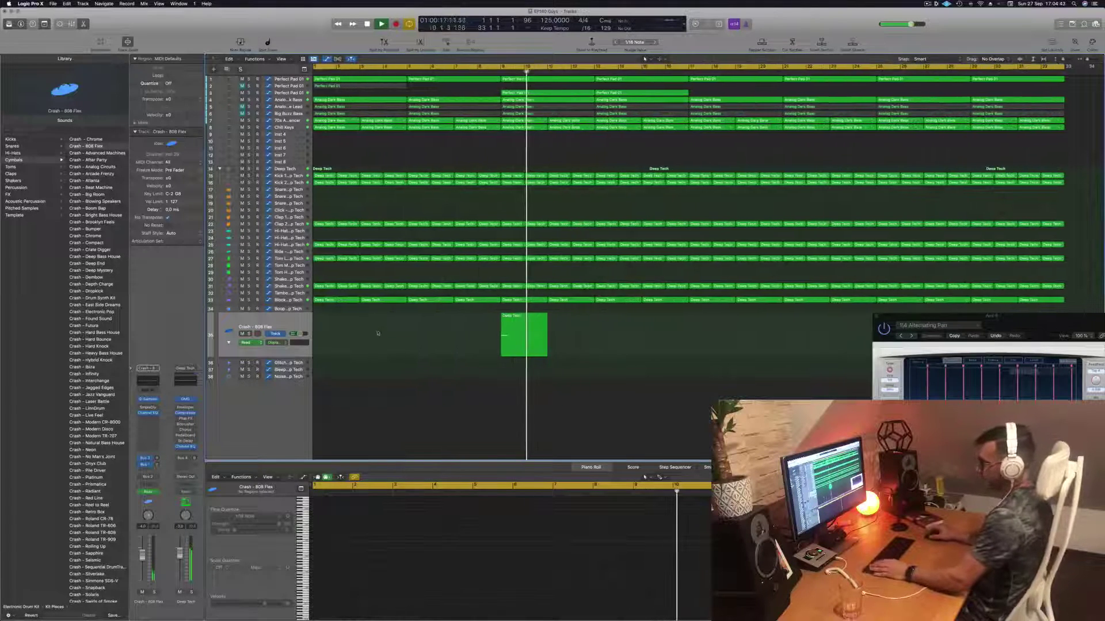
left_click(285, 299)
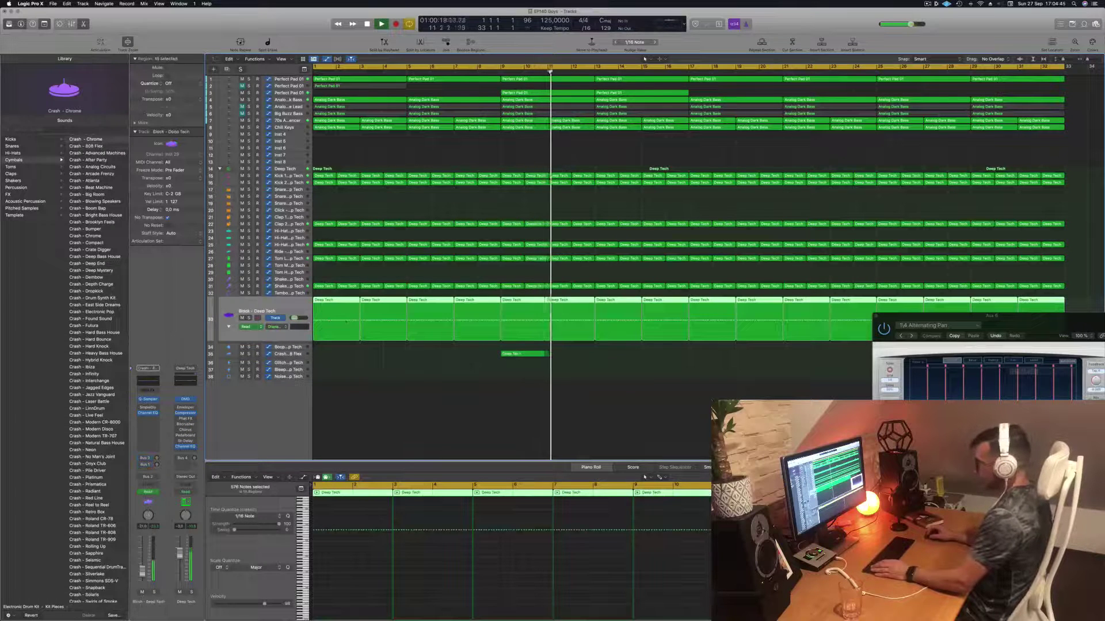
left_click(228, 327)
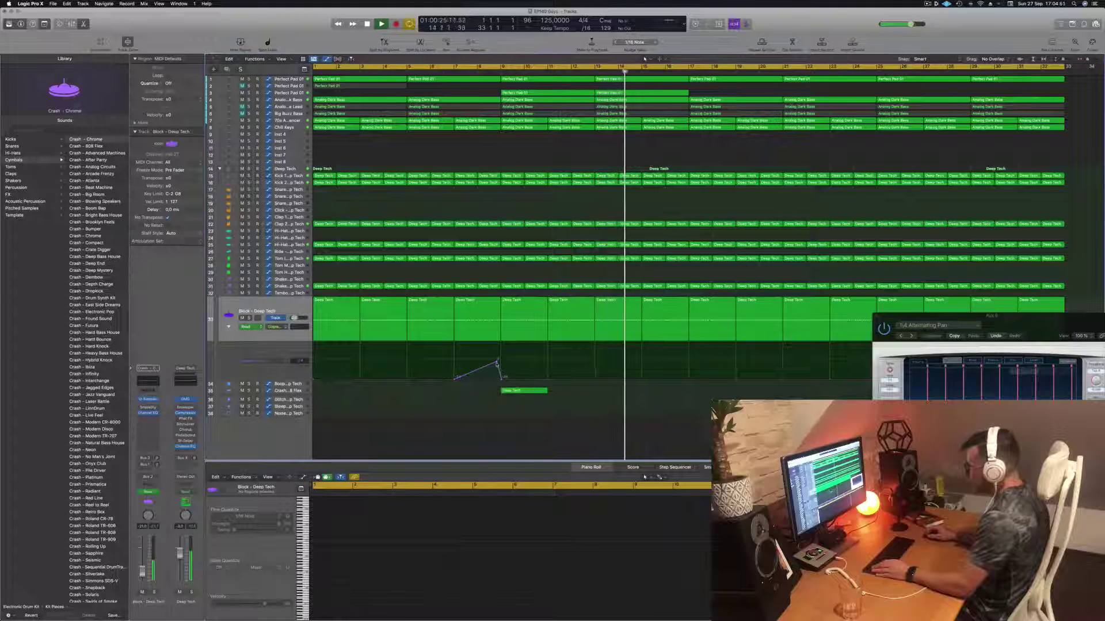
left_click_drag(498, 362, 501, 360)
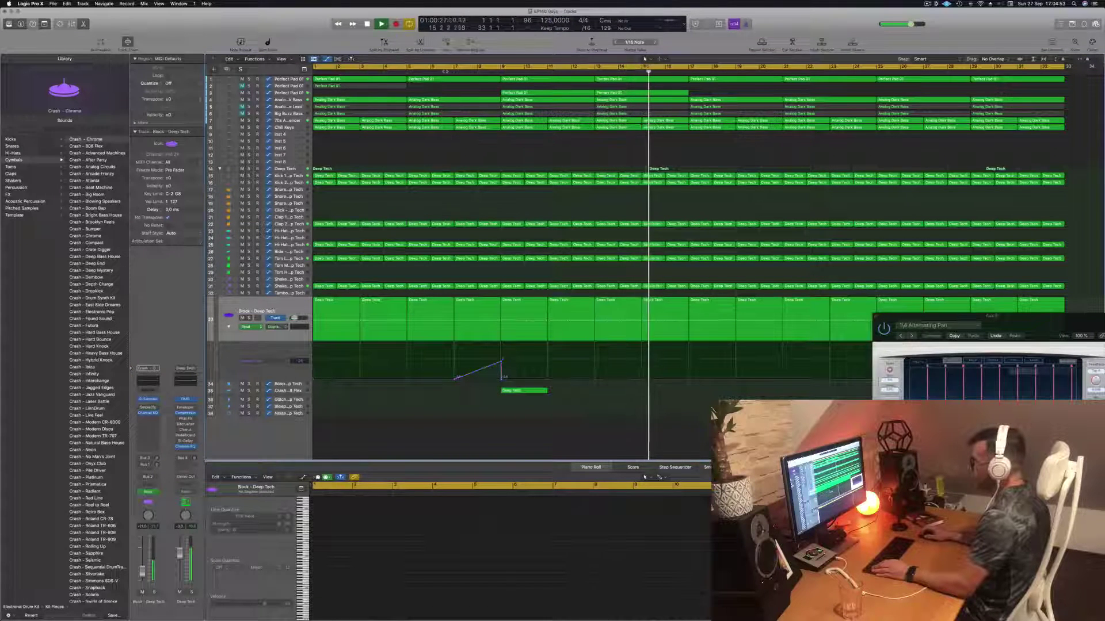
Replay from around bar 7 to check the Block pitch ramp leading into the crash.
left_click(448, 70)
scroll(530, 384, "left", 6)
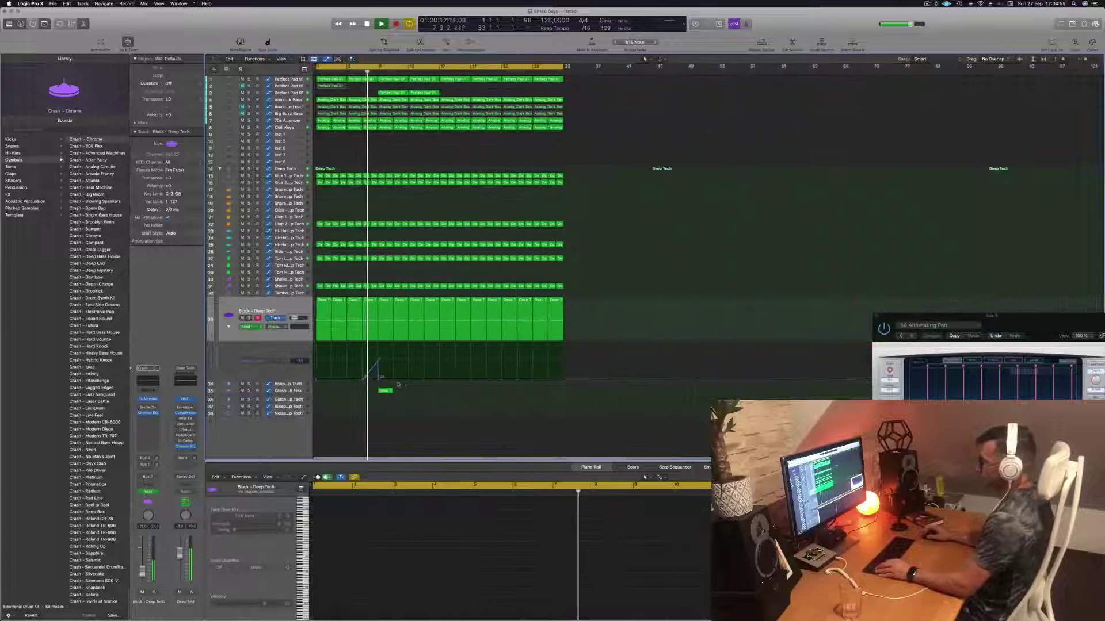
key("super+Right")
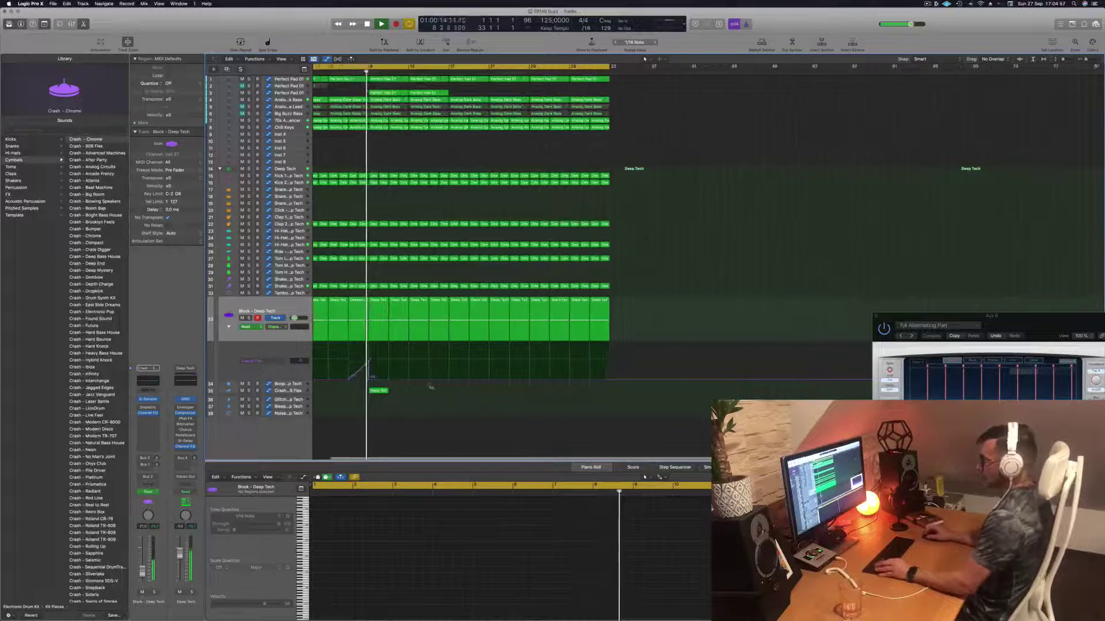
key("super+Right")
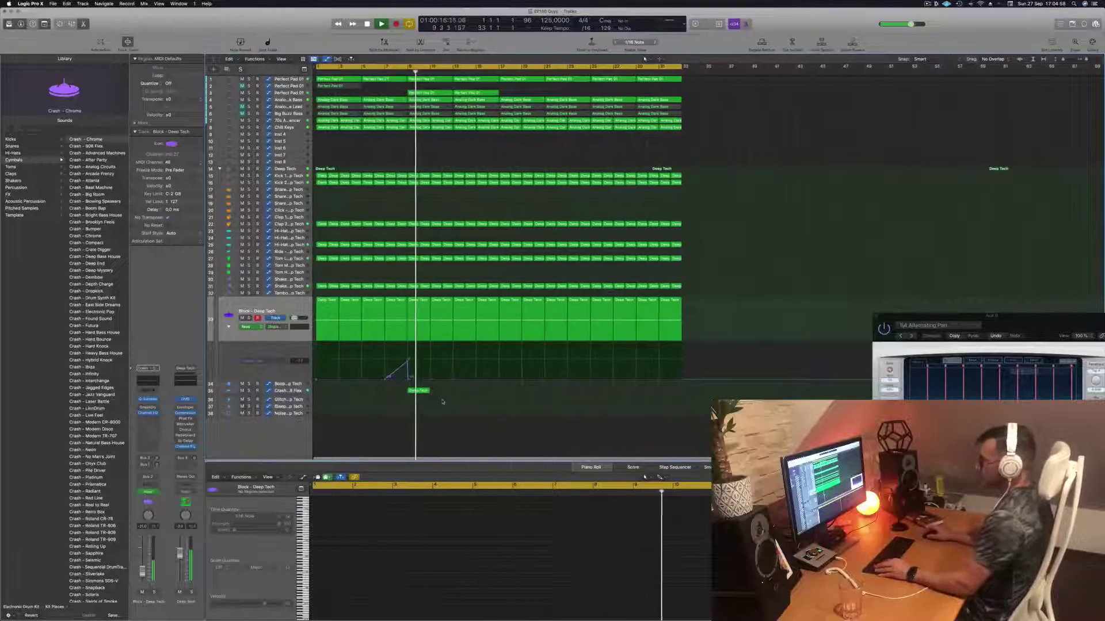
Review the third Perfect Pad 01 track, and briefly solo the Chill Keys track from bar 1 to hear its part.
left_click(285, 93)
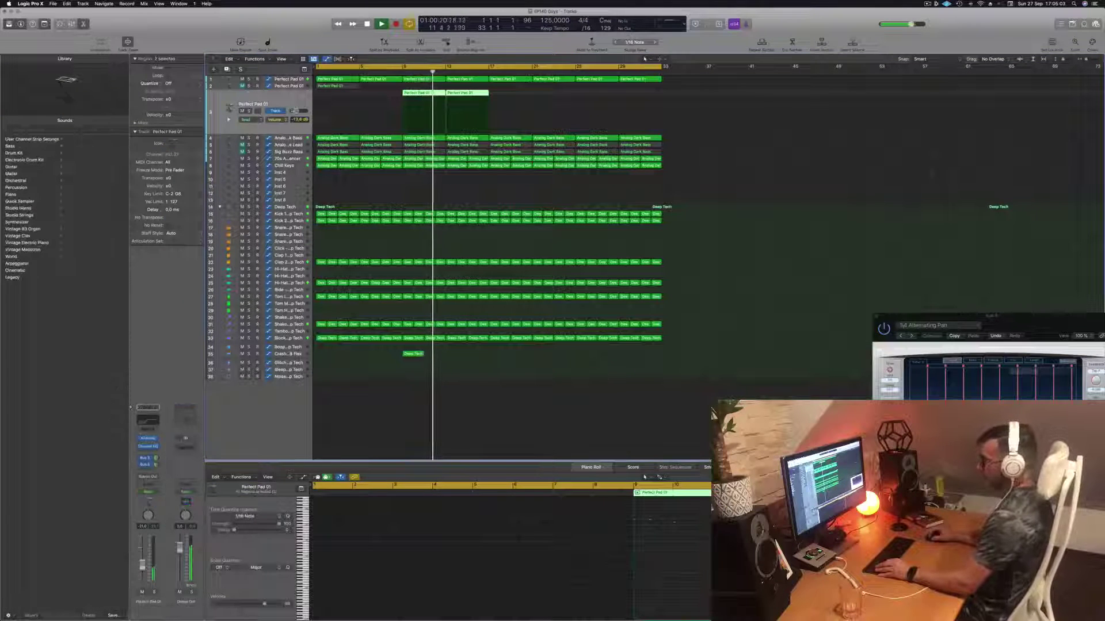
left_click(530, 191)
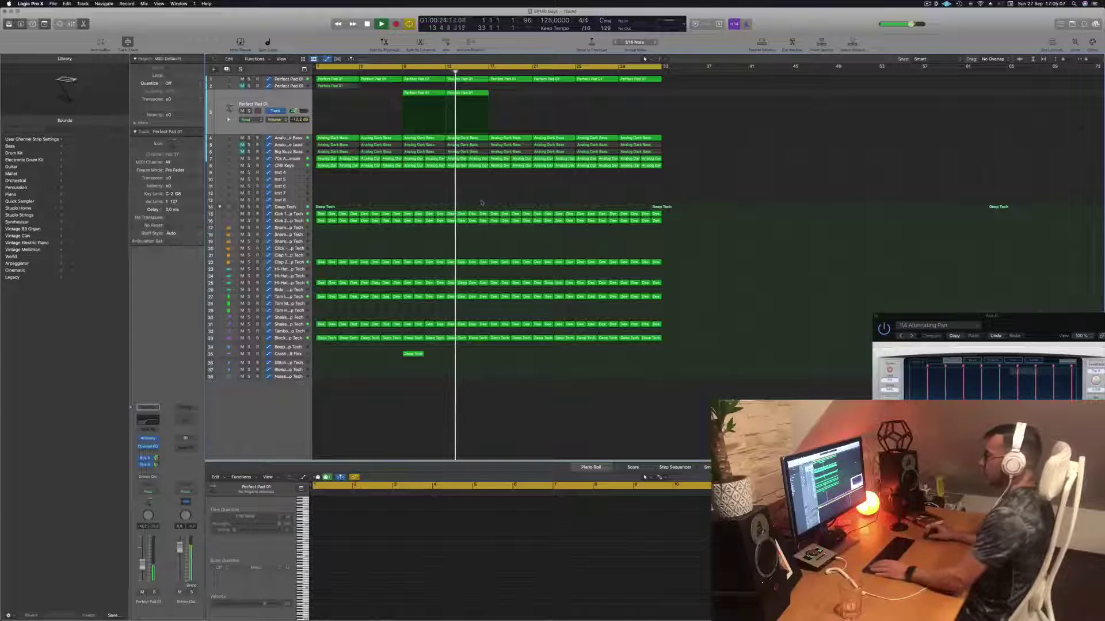
left_click(292, 166)
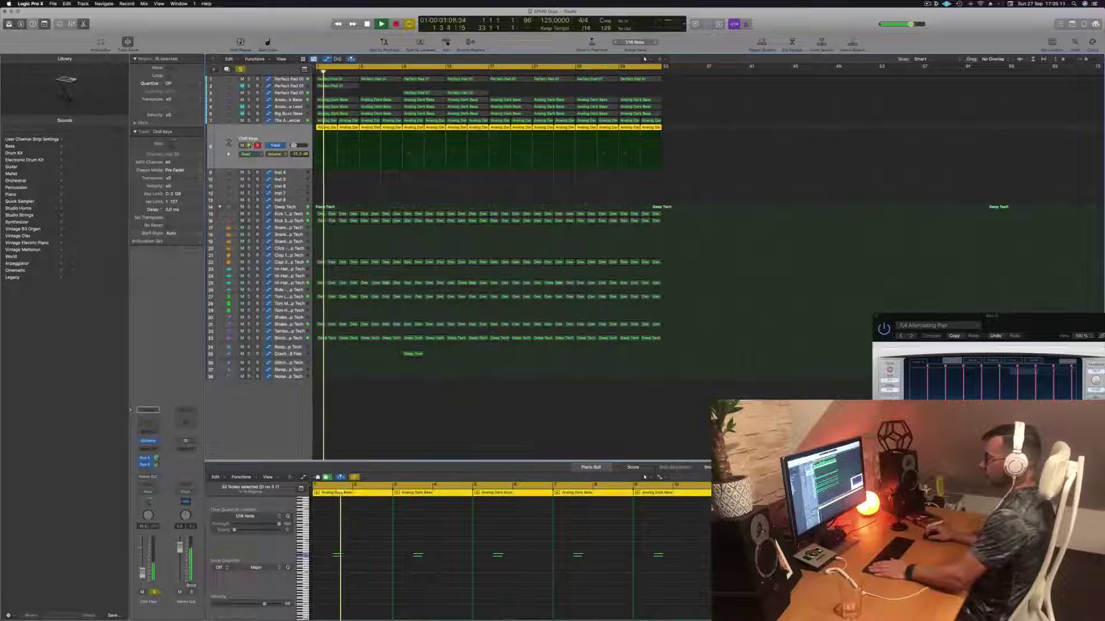
left_click(353, 187)
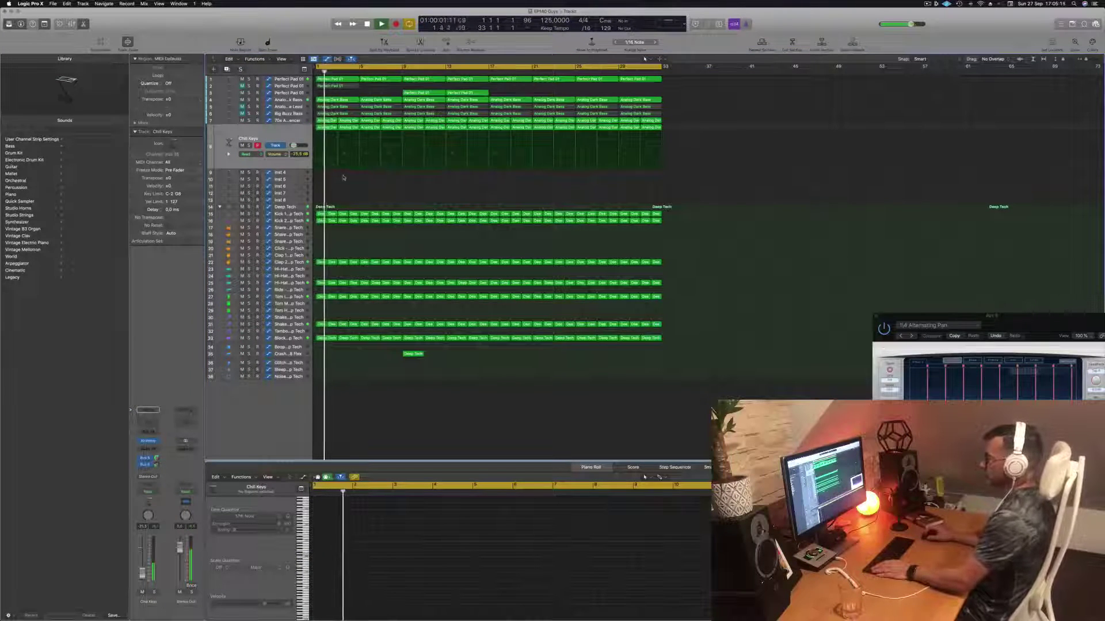
Unmute the Analog Glide Lead track and replay from bar 1 to hear it in the mix.
left_click(280, 114)
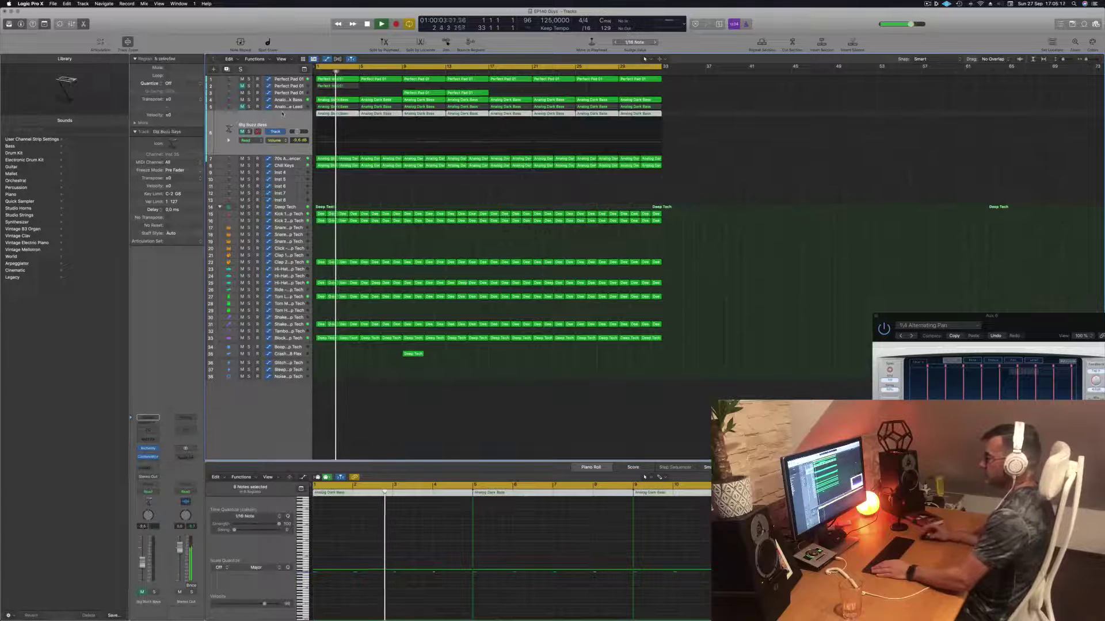
left_click(288, 107)
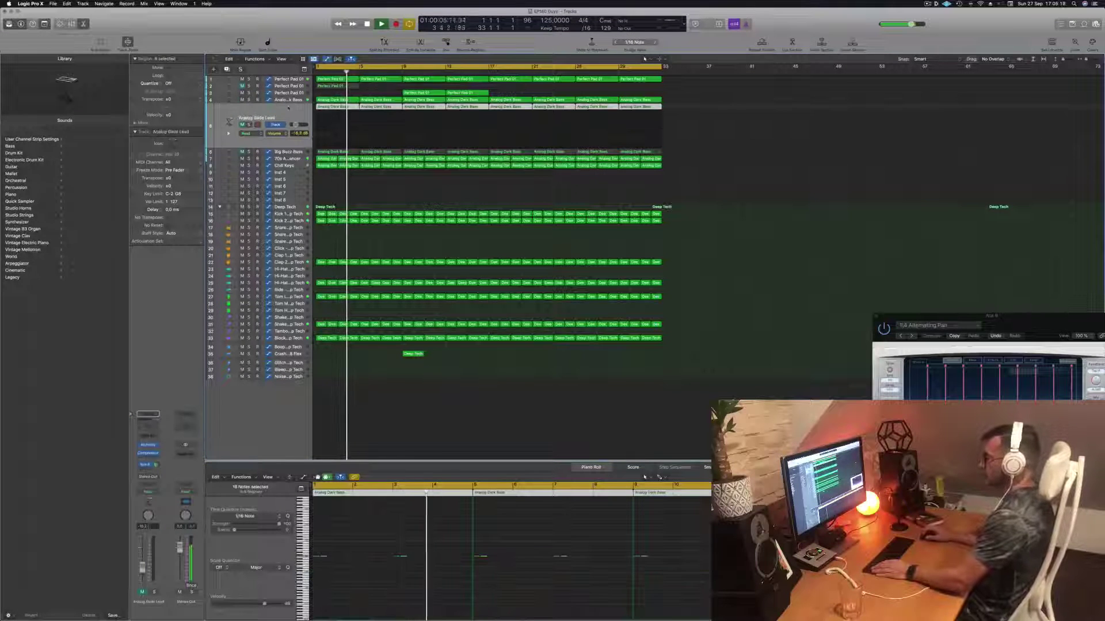
left_click(242, 124)
key("Return")
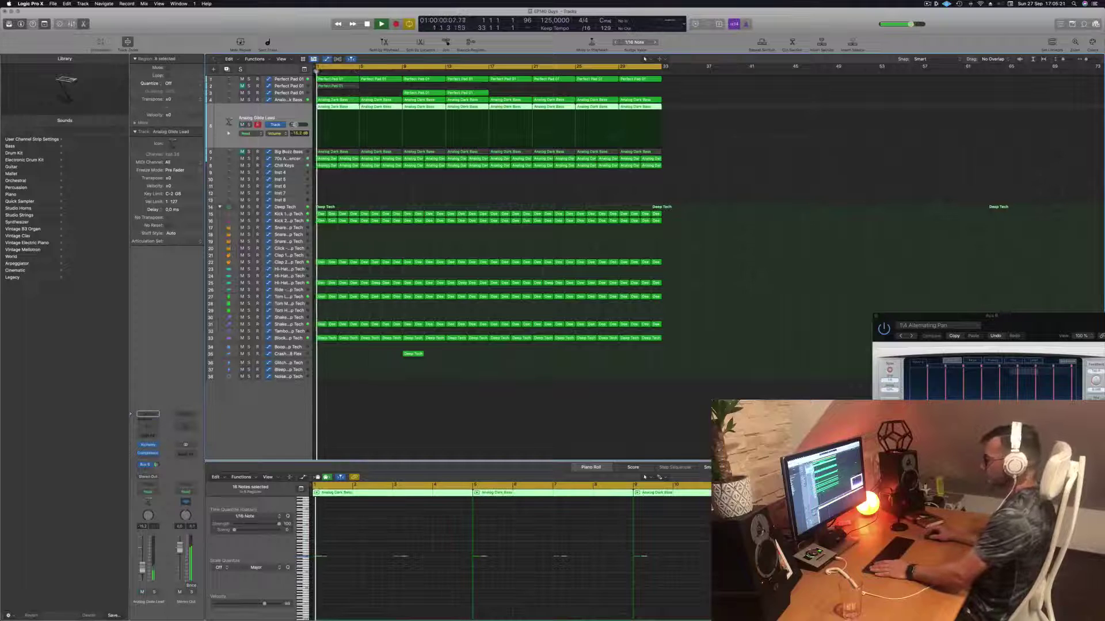
Transpose all notes in the Analog Glide Lead regions up one octave.
left_click(364, 581)
key("Return")
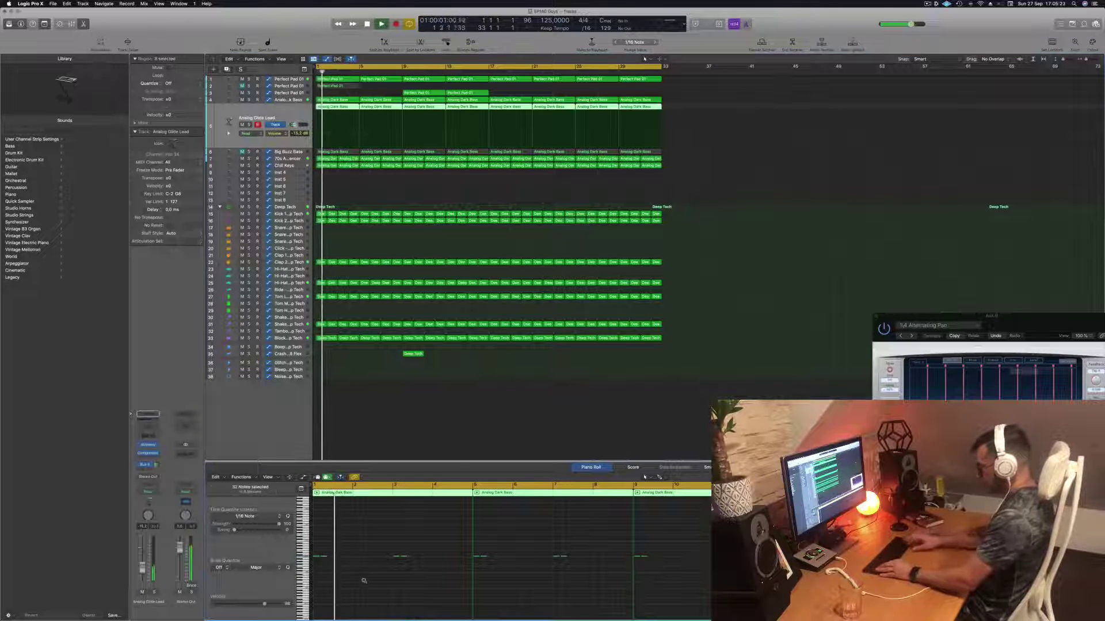
key("alt+shift+Up")
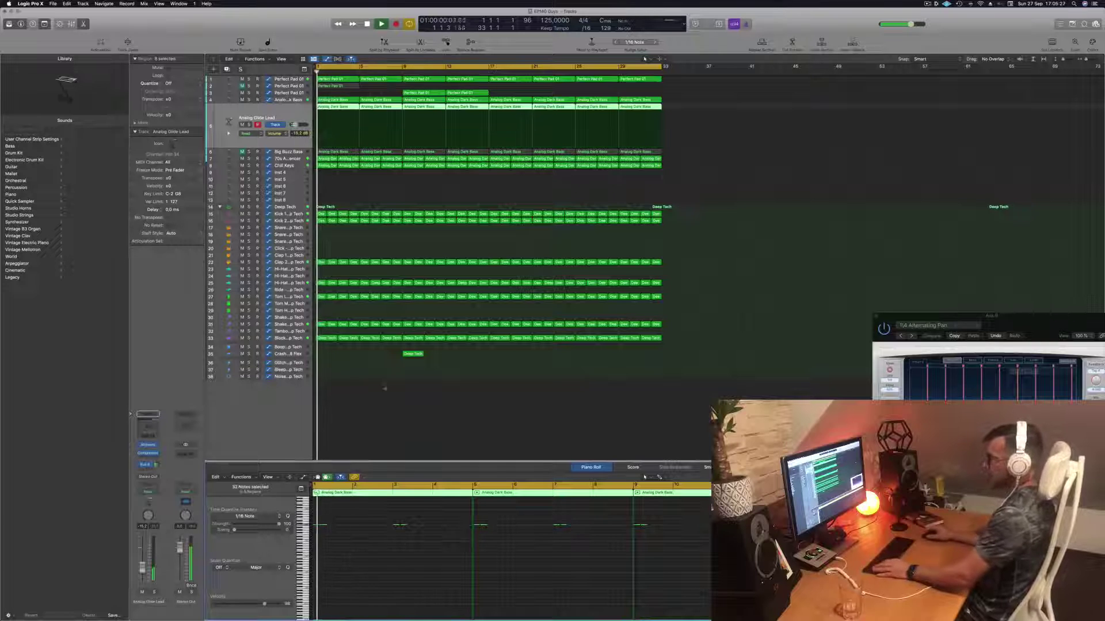
Thin out the first Analog Glide Lead region by deleting the first note of each repeated pair.
left_click_drag(345, 582, 380, 573)
left_click(348, 165)
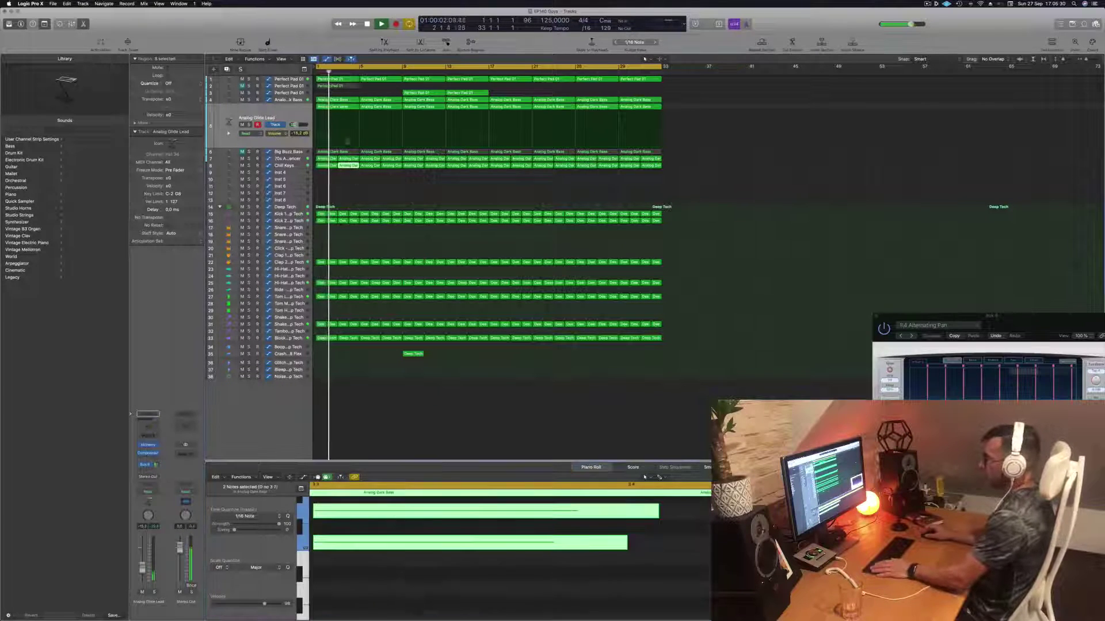
left_click(339, 107)
key("z")
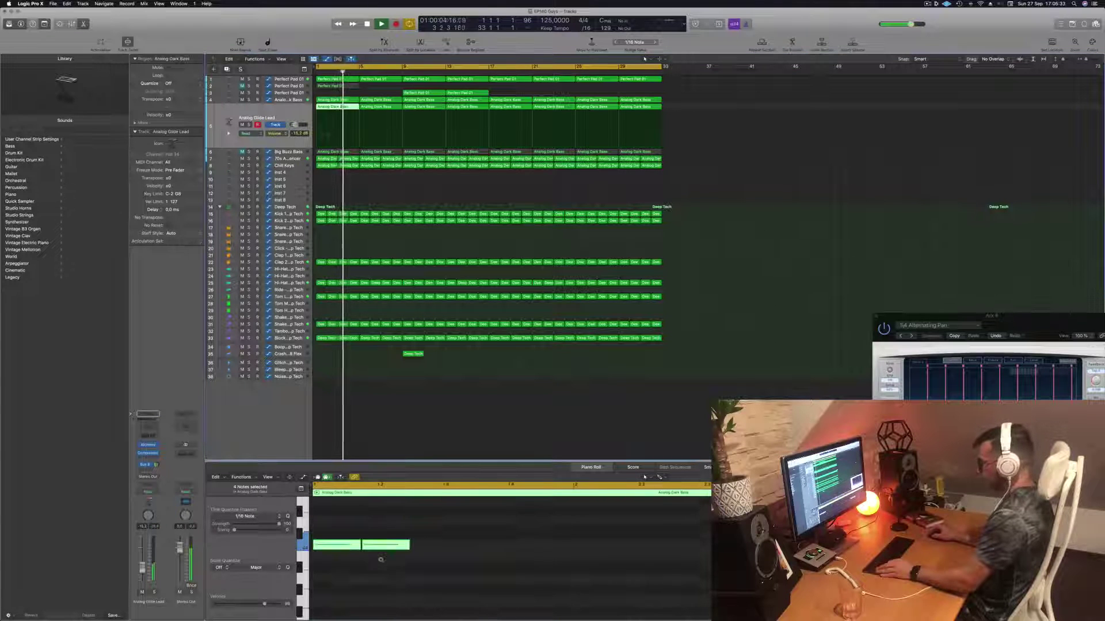
left_click_drag(337, 523, 344, 582)
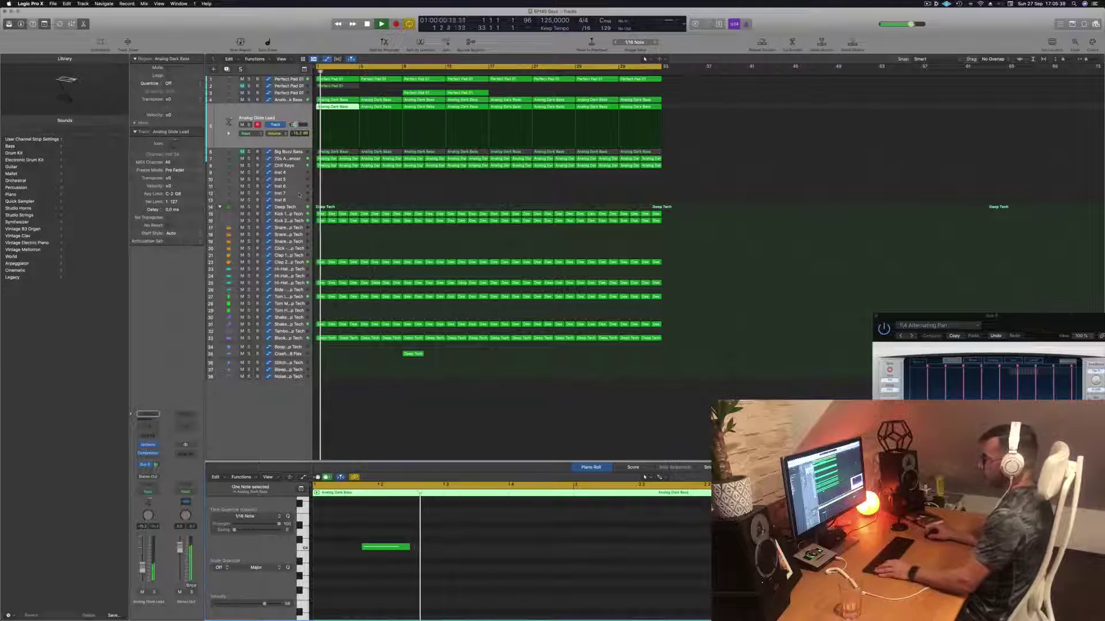
Replace the other seven Analog Glide Lead regions from bar 5 onward with copies of the edited first region.
left_click_drag(692, 108, 360, 117)
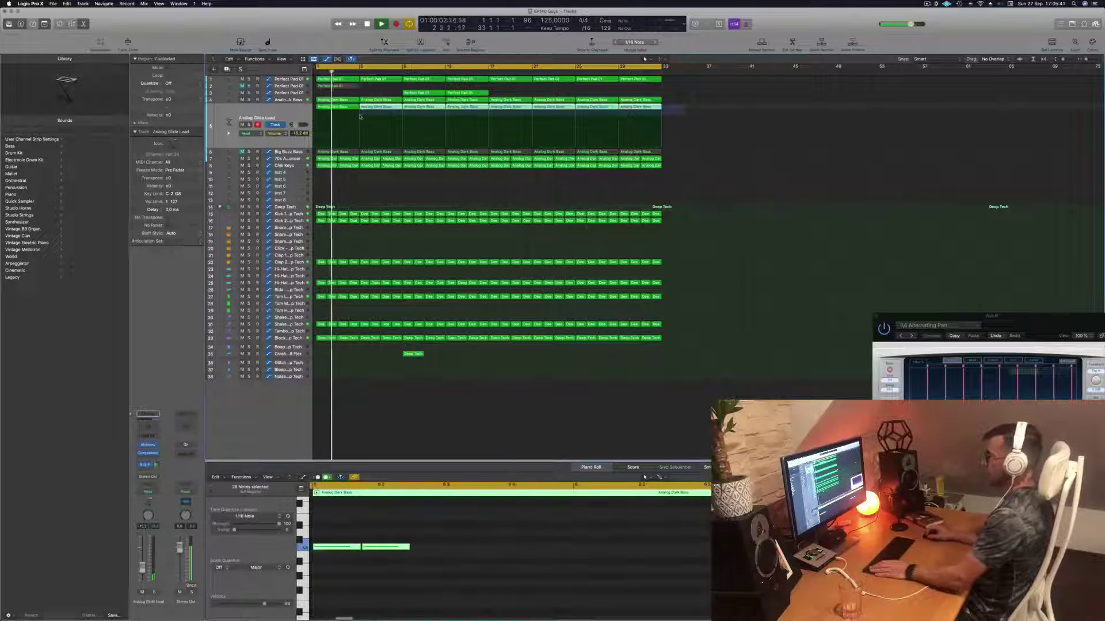
key("BackSpace")
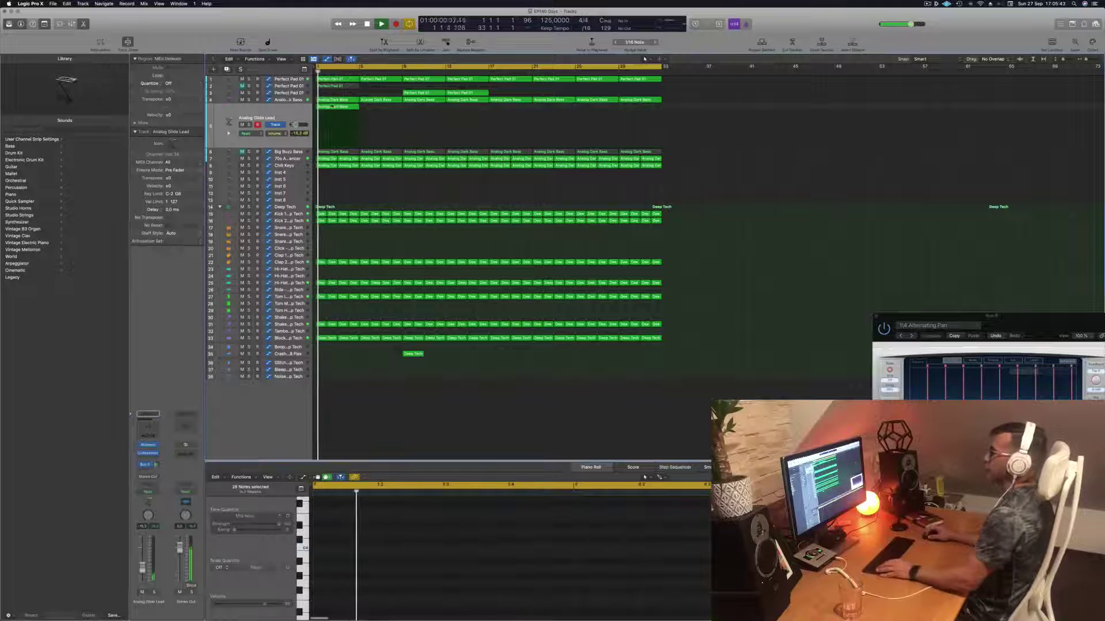
left_click_drag(332, 107, 423, 109)
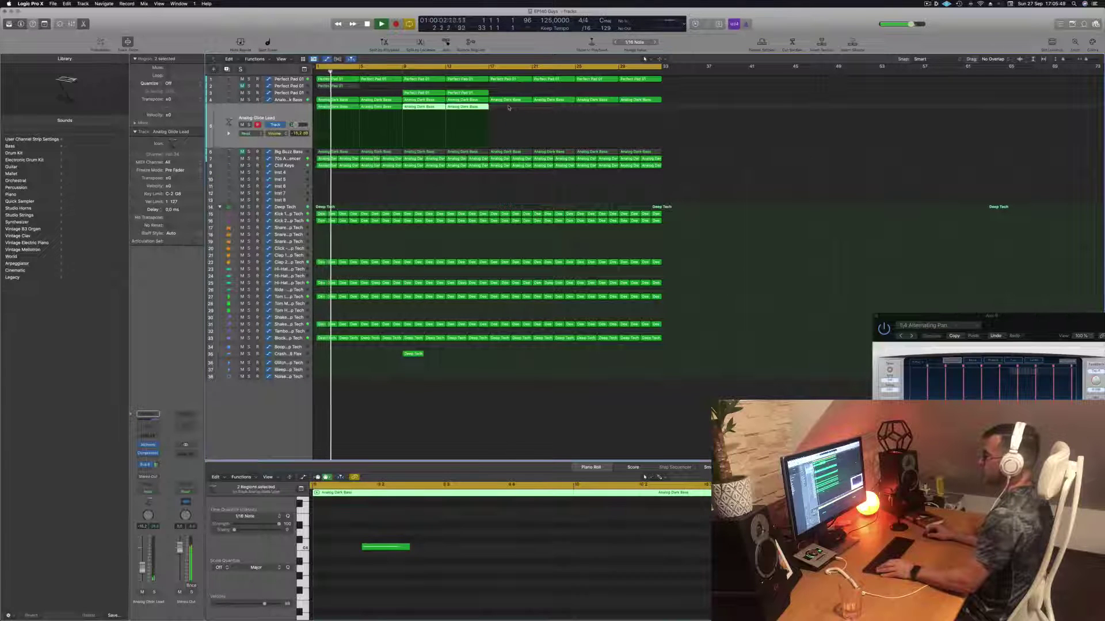
mouse_move(509, 108)
left_mouse_down()
mouse_move(326, 112)
mouse_move(515, 109)
left_mouse_up()
Replay the Analog Glide Lead part from bar 1 and open the track's Alchemy instrument.
key("Return")
left_click(281, 114)
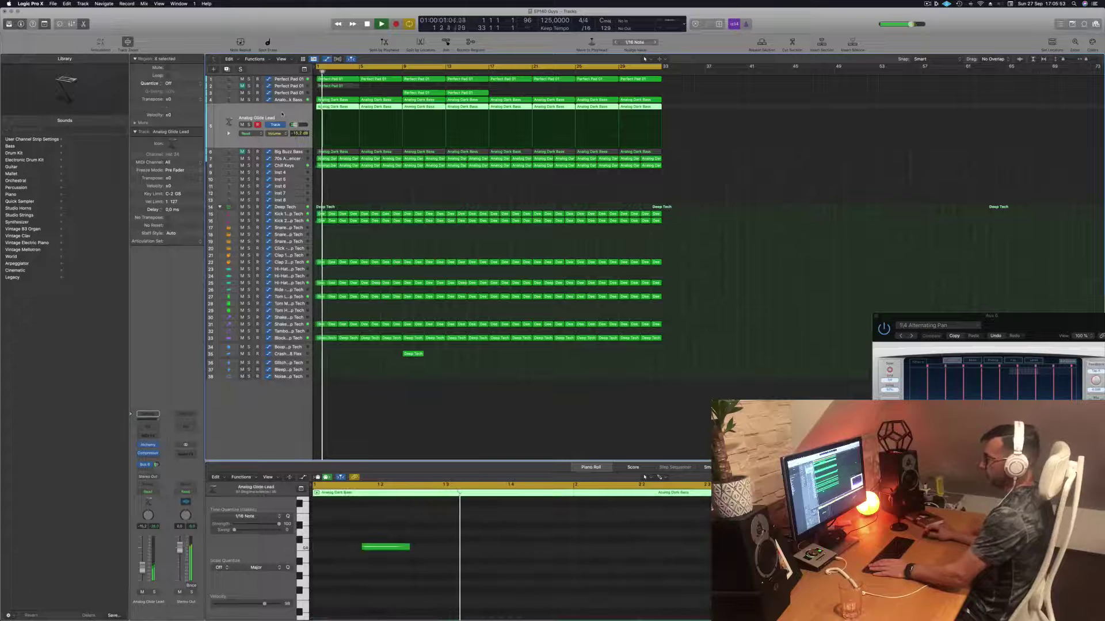
key("Return")
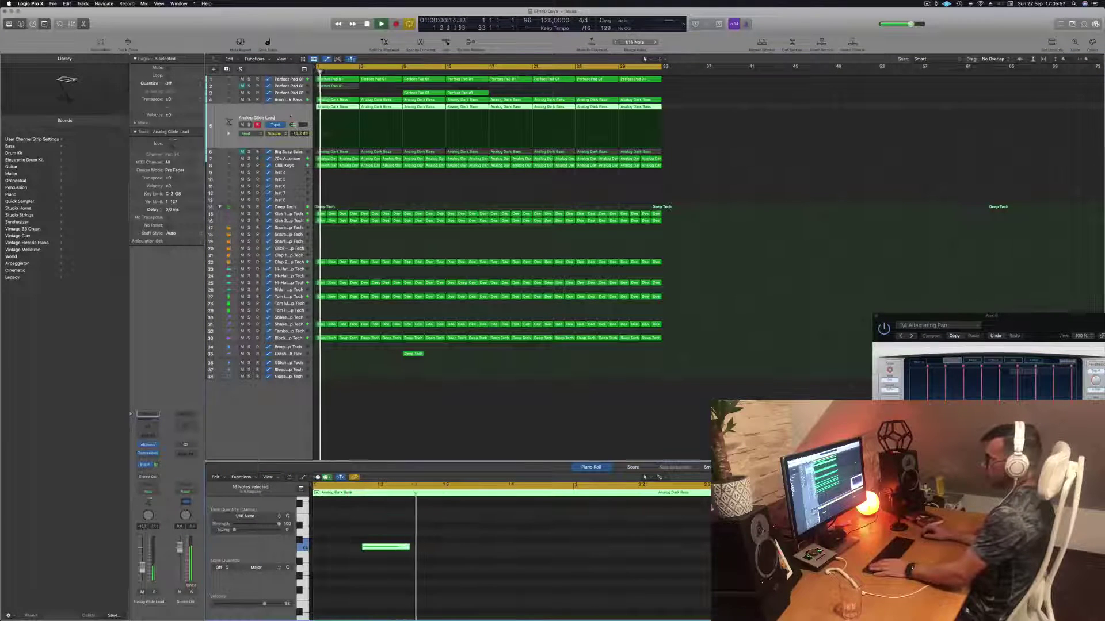
key("space")
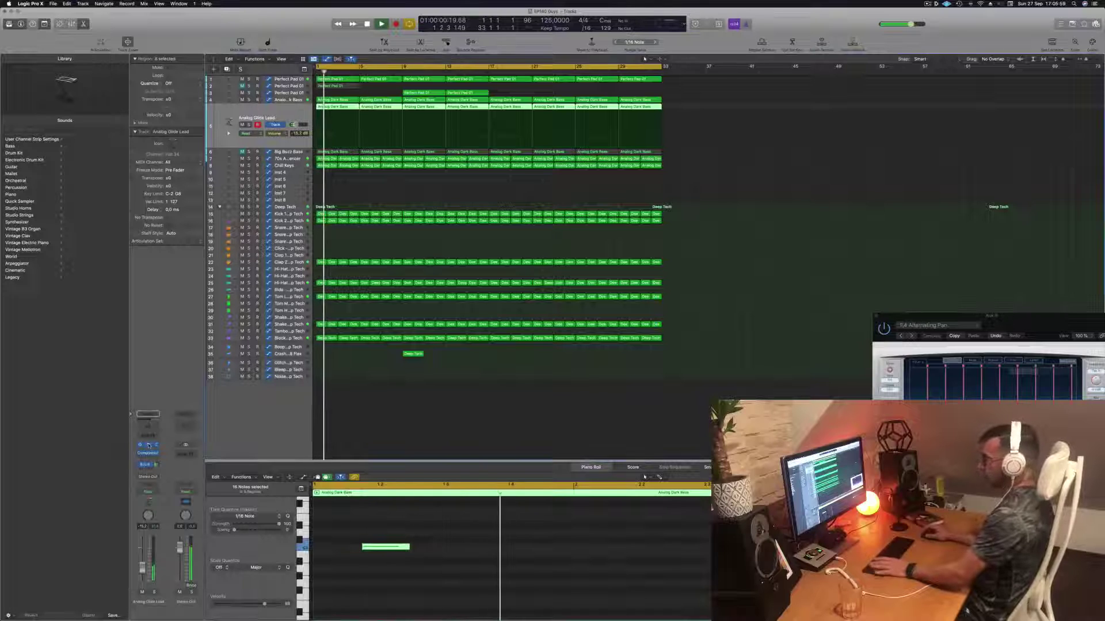
left_click(148, 445)
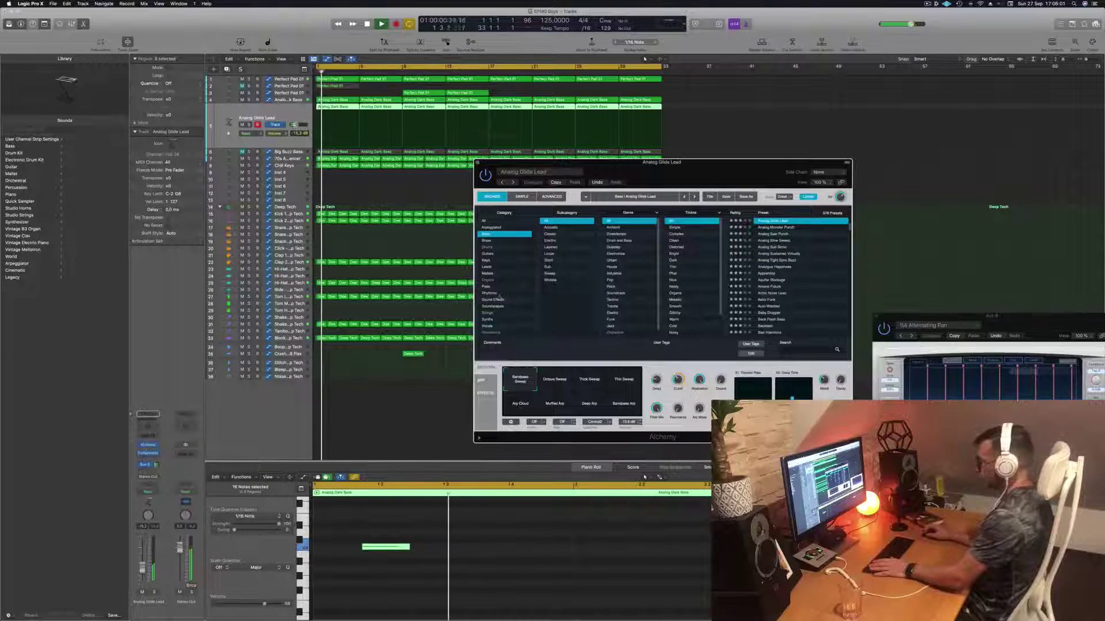
Filter the Alchemy presets to the Rhythmic category and audition Chaotic Pattern Echoes and Chaotic Uprising on the lead part.
left_click(489, 294)
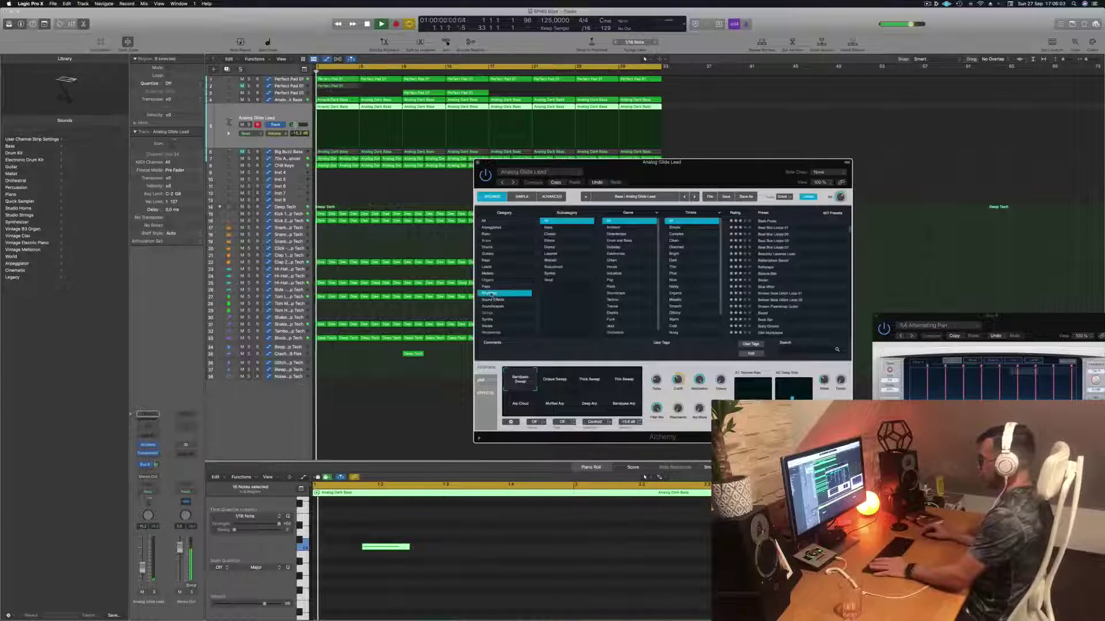
scroll(769, 269, "down", 5)
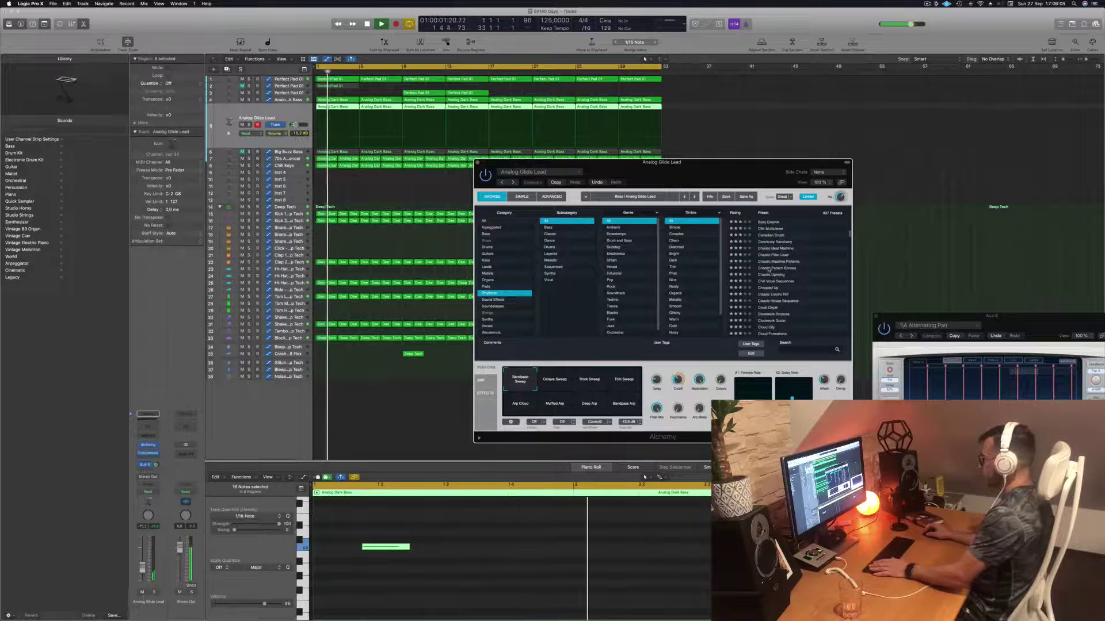
left_click(769, 268)
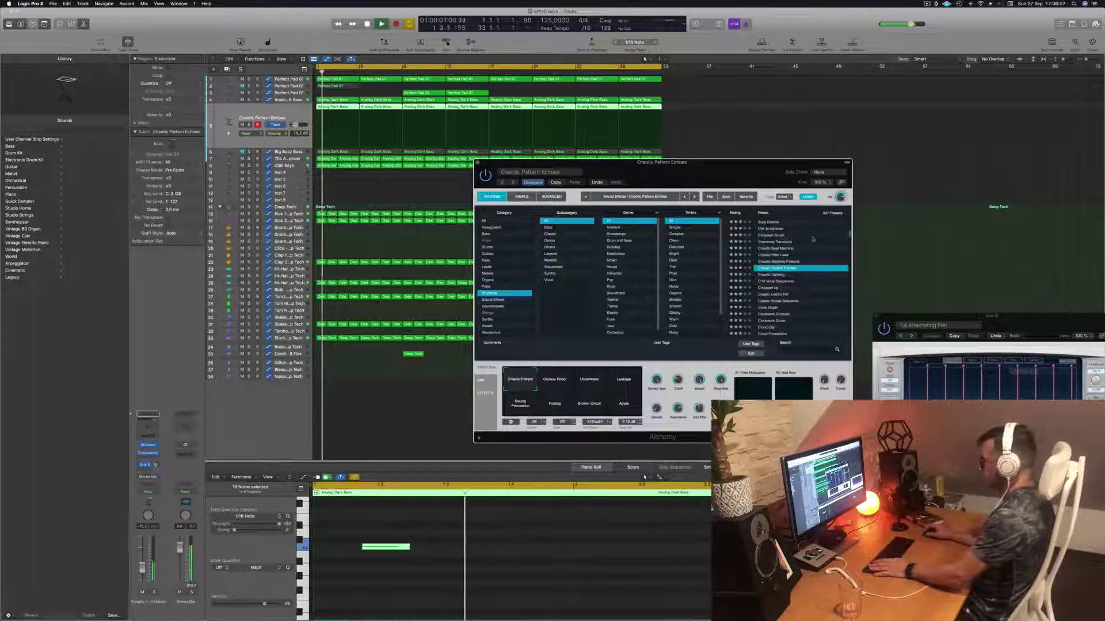
left_click_drag(714, 172, 632, 97)
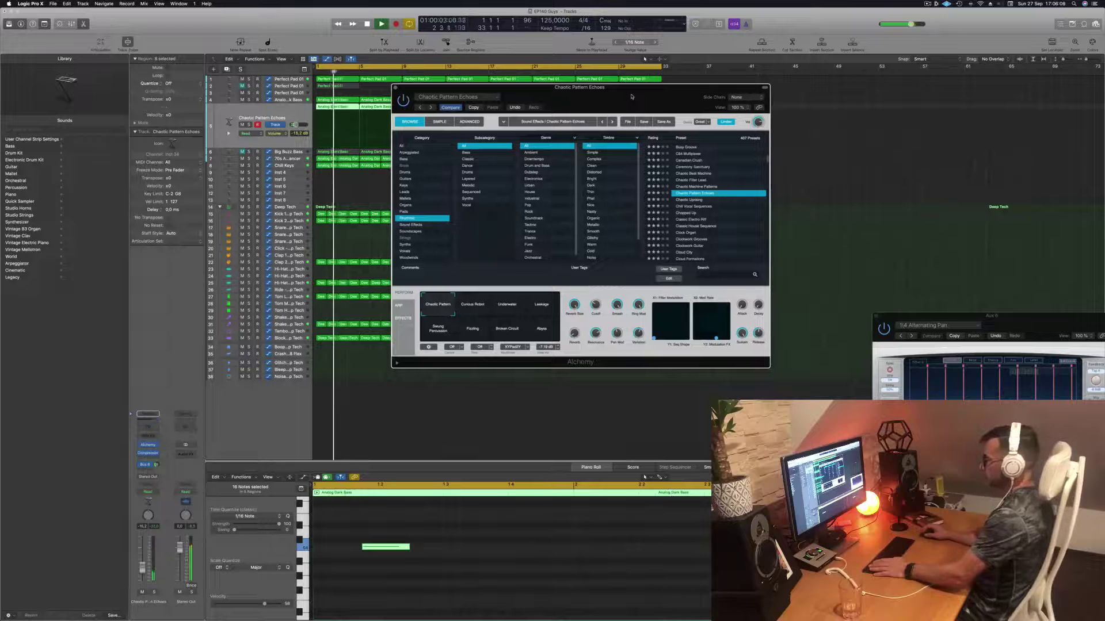
left_click(688, 201)
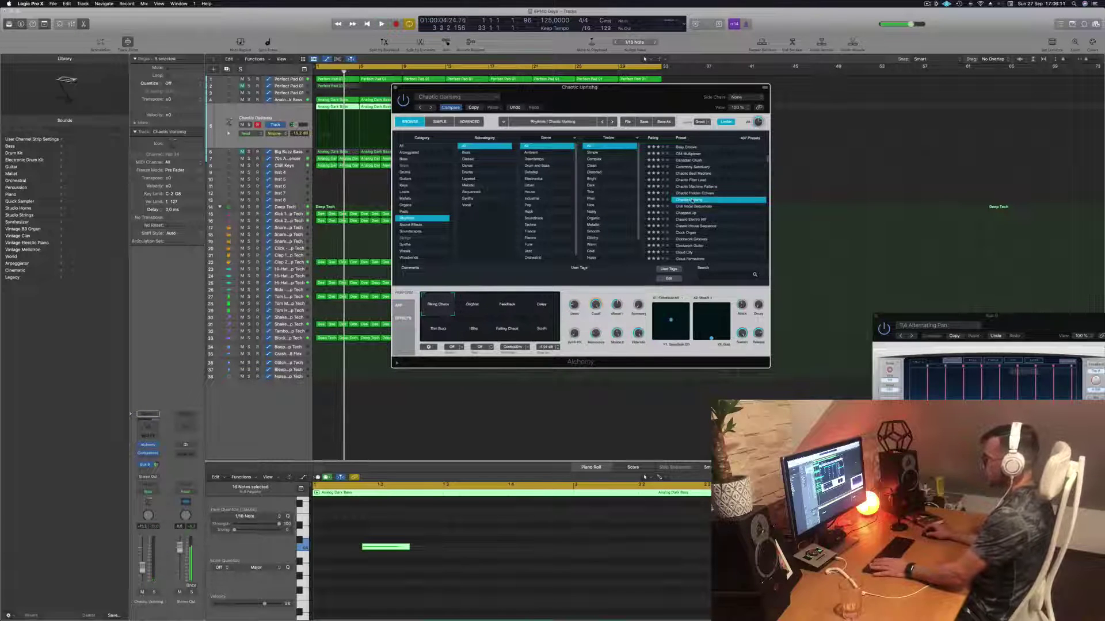
key("space")
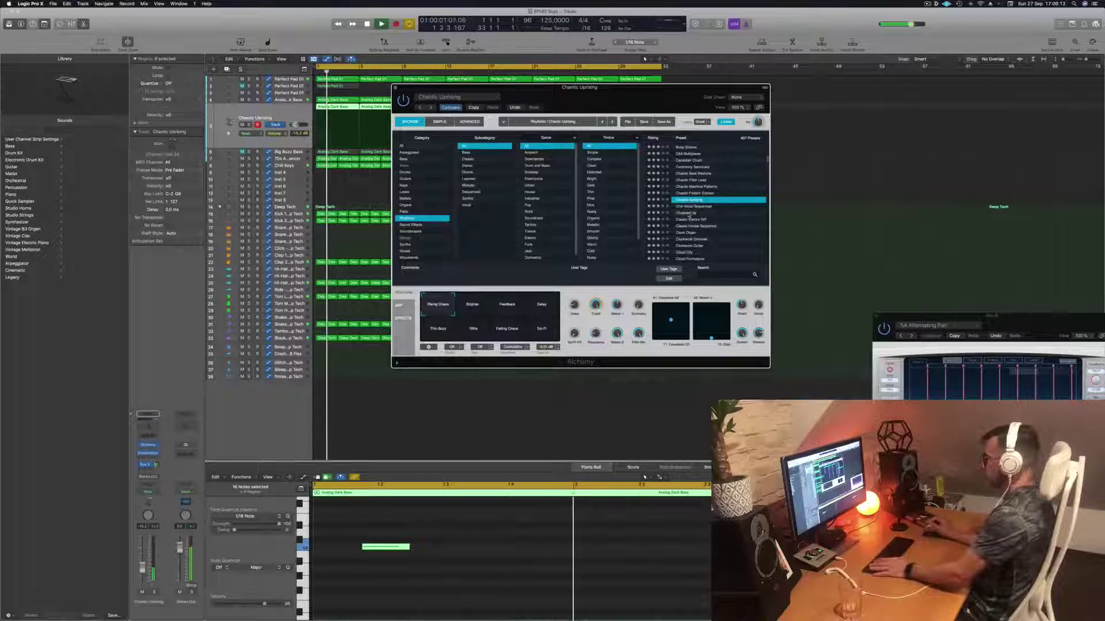
Audition the presets Chopped Up, Chill Vocal Sequences, Clock Organ, Clockwork Guitar, Cloud City and Cloud Formations on the lead part.
left_click(687, 214)
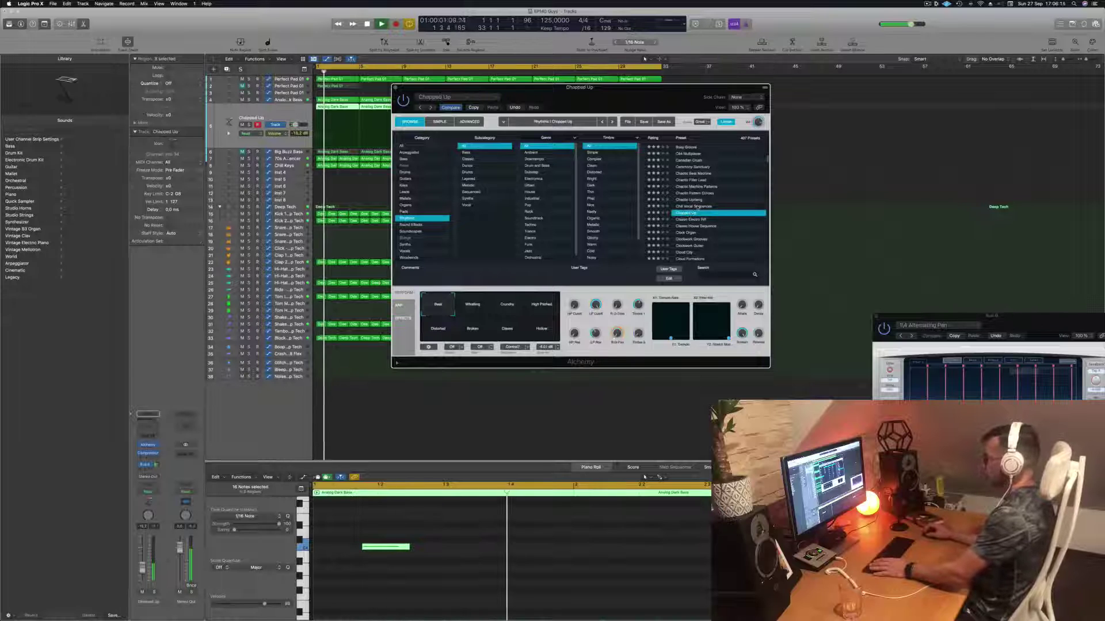
left_click(696, 207)
scroll(694, 216, "down", 2)
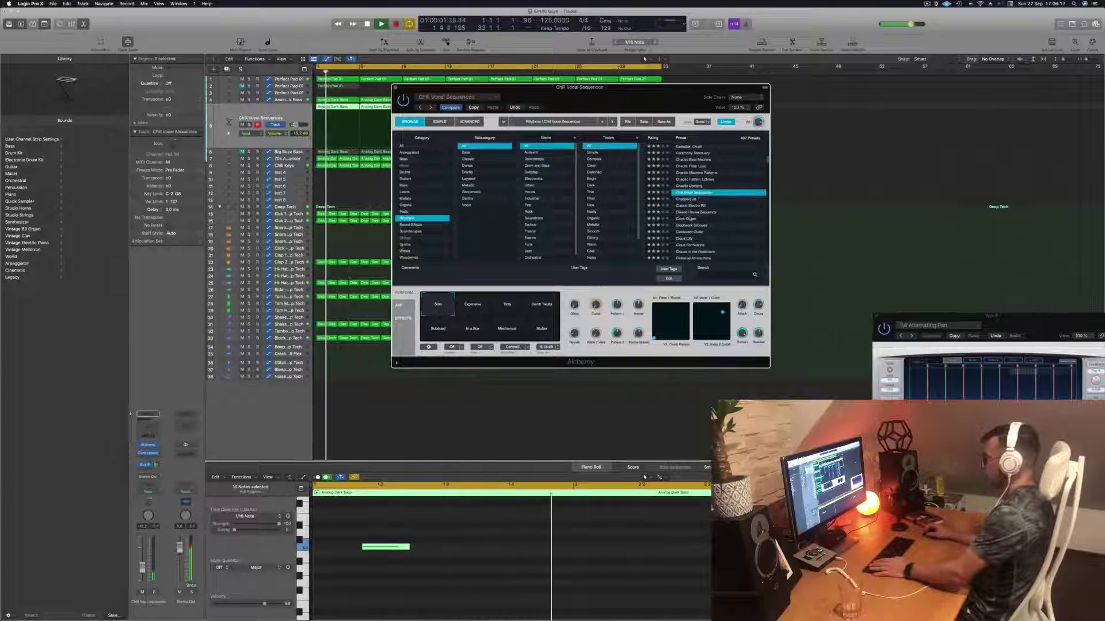
left_click(686, 219)
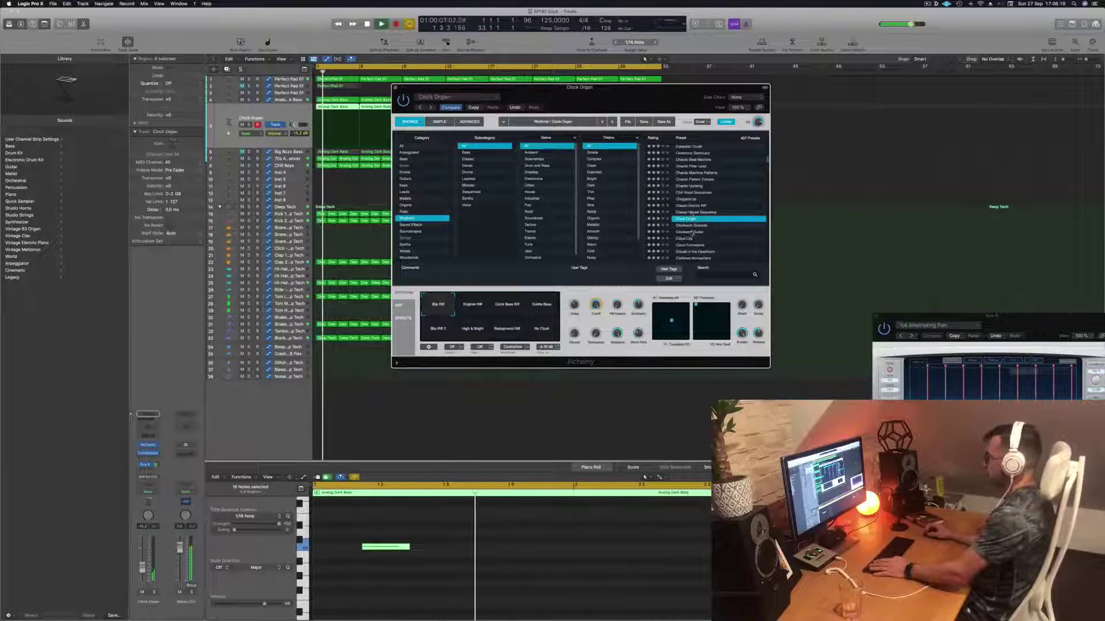
left_click(691, 233)
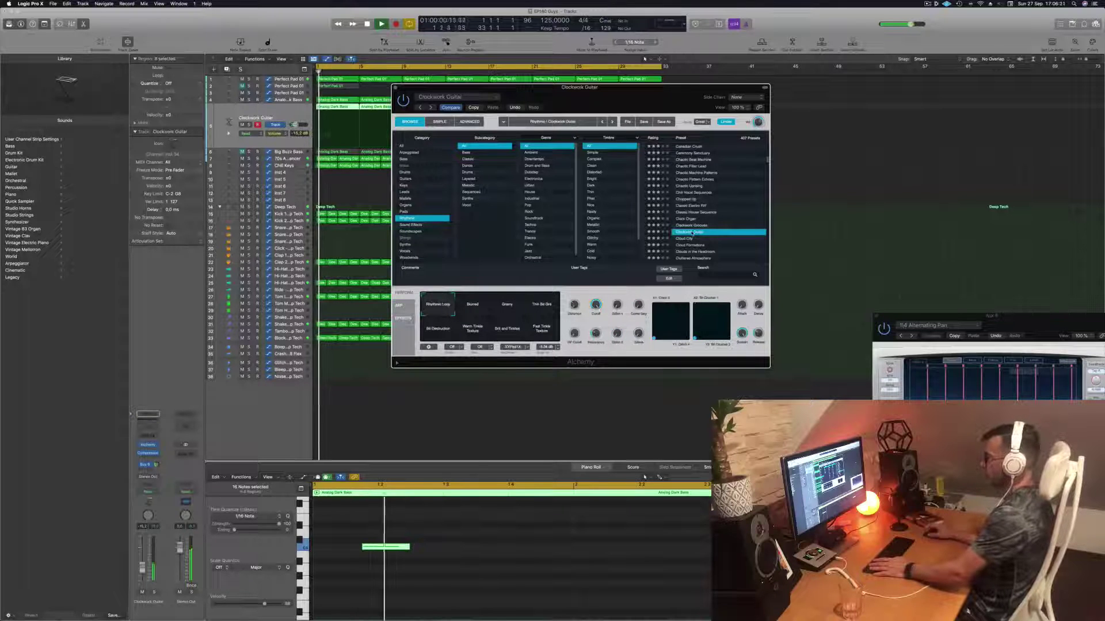
left_click(691, 239)
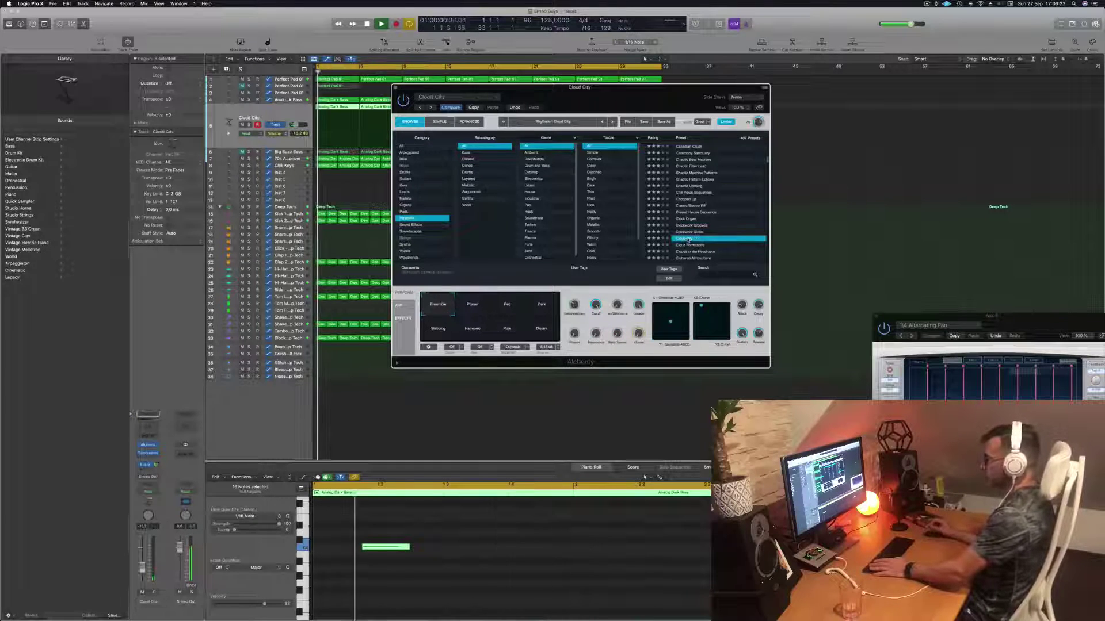
left_click(689, 245)
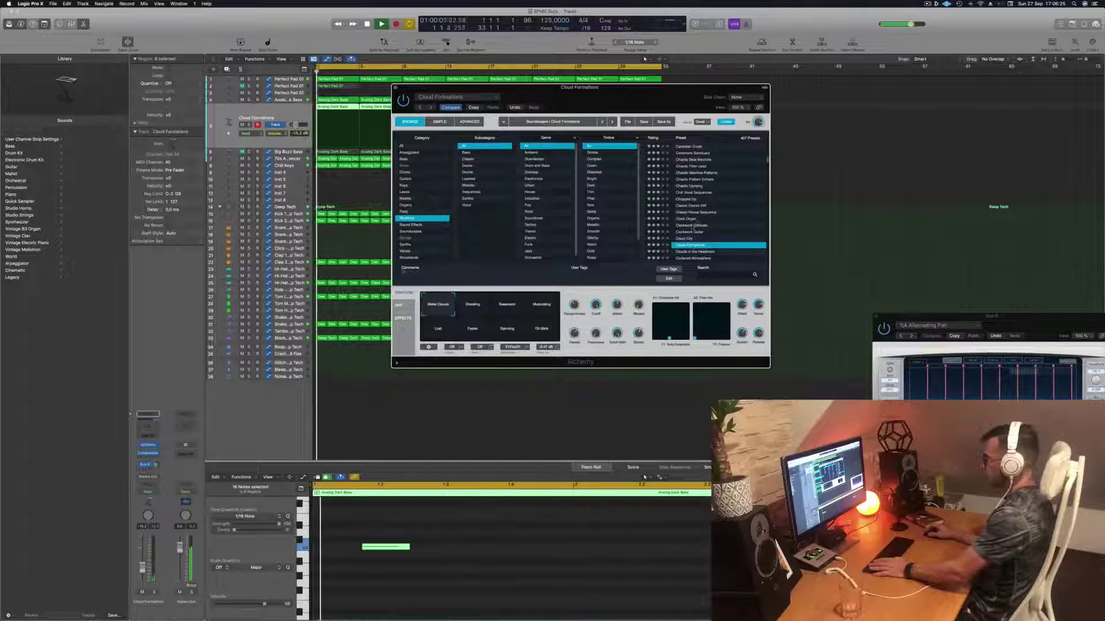
Audition the presets Crimson Cloudscape, Crunchy Synth Patterns and Crystal Pulse on the lead part.
scroll(690, 236, "down", 3)
scroll(690, 232, "down", 3)
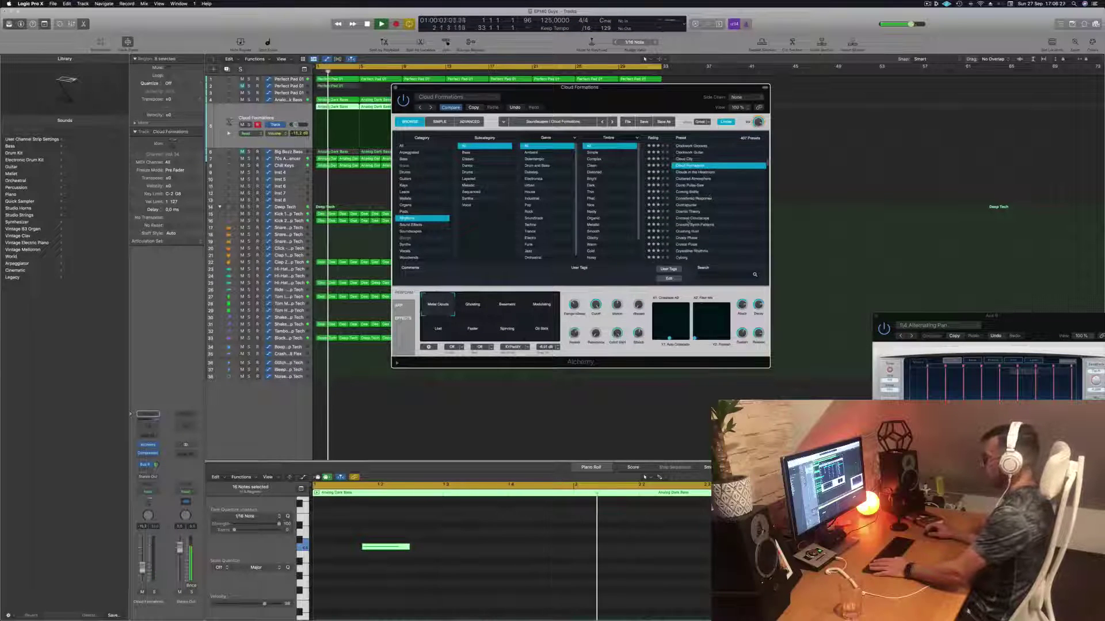
left_click(690, 218)
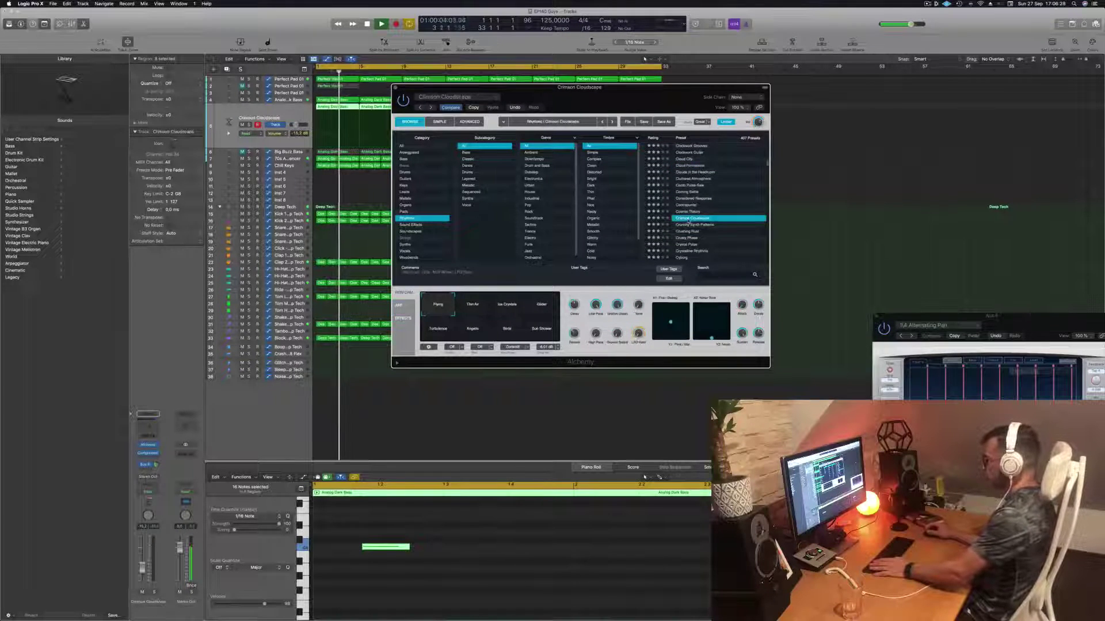
key("space")
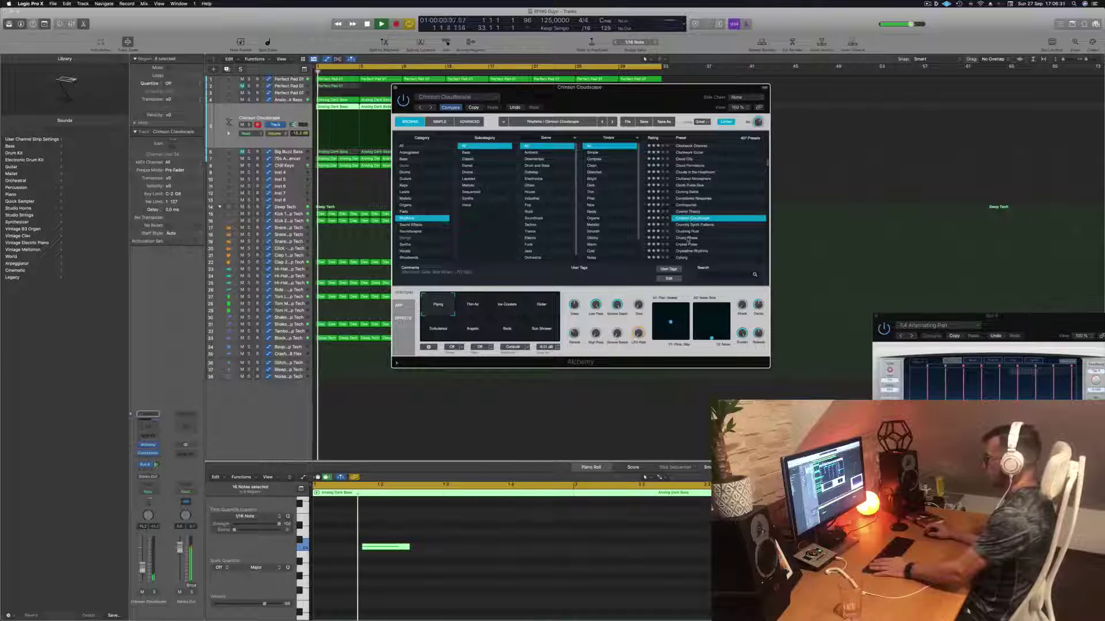
left_click(692, 225)
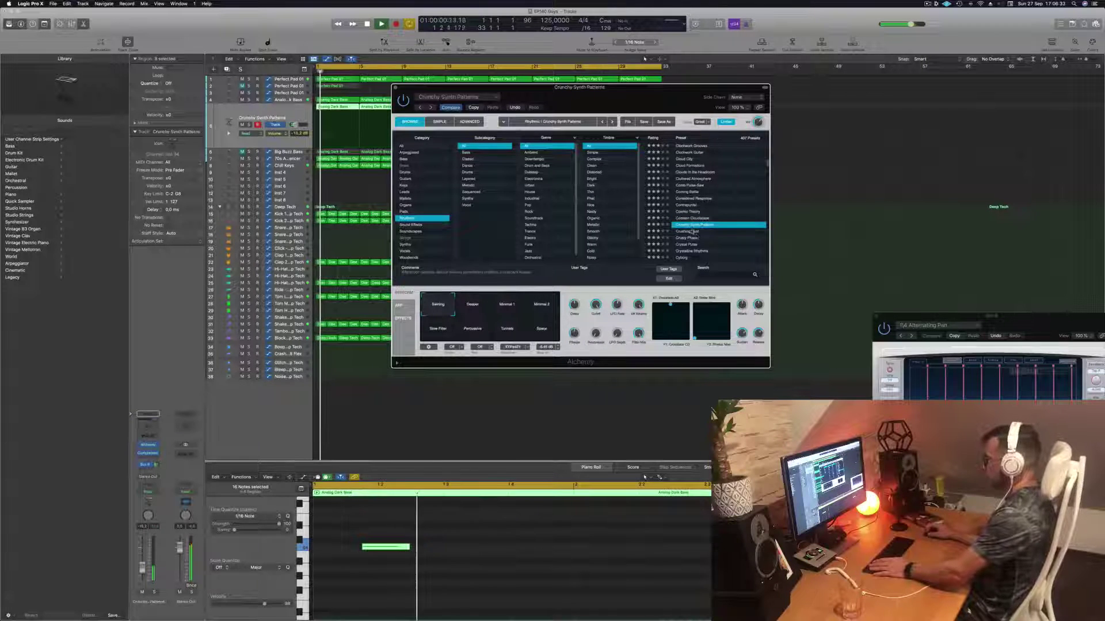
scroll(698, 227, "down", 1)
scroll(703, 226, "down", 2)
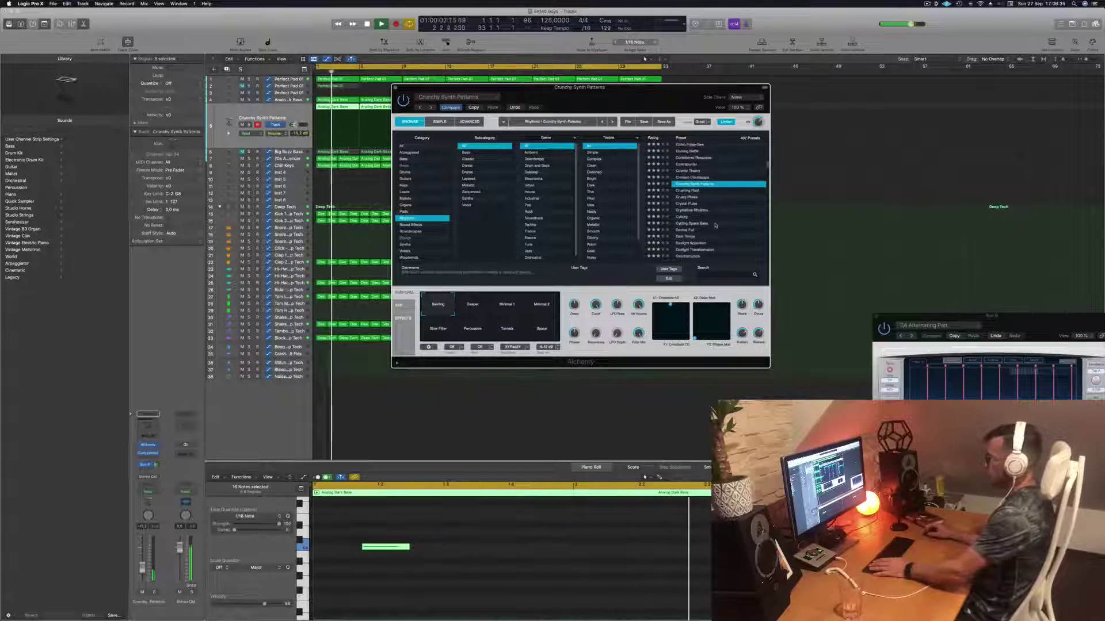
left_click(690, 204)
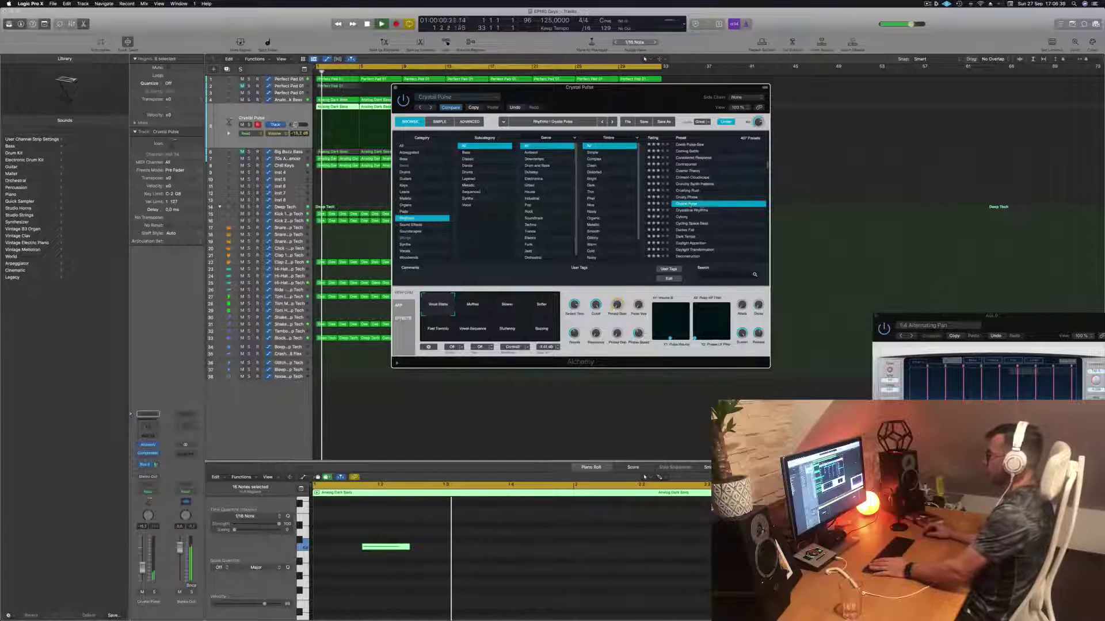
Audition the presets Cyborg, Dark Tempo and Daylight Apparition on the lead part.
scroll(686, 203, "down", 2)
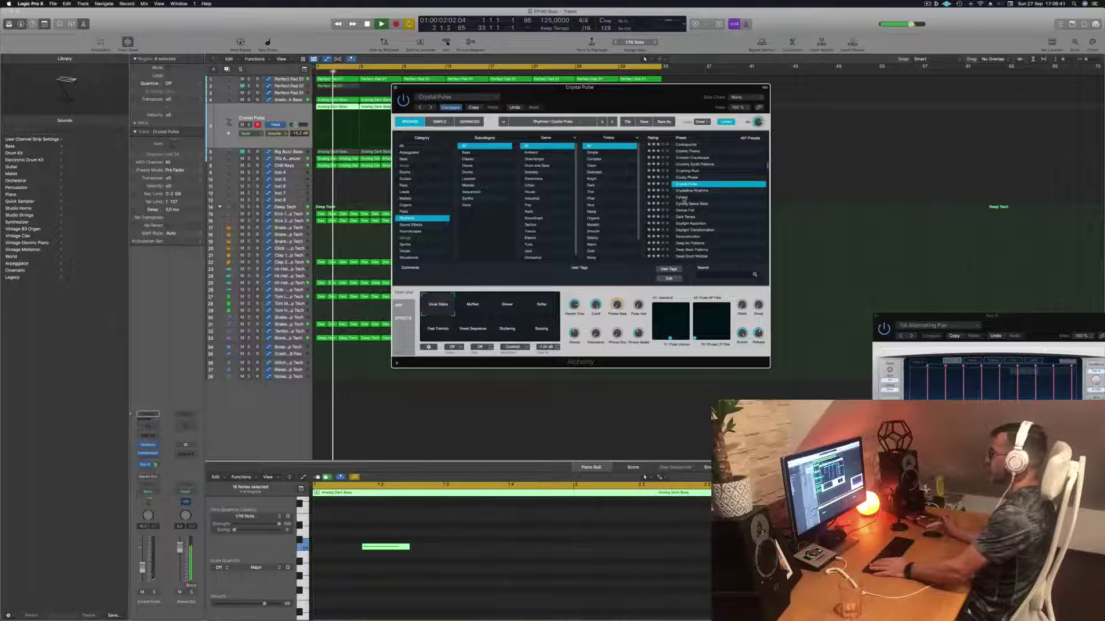
left_click(683, 198)
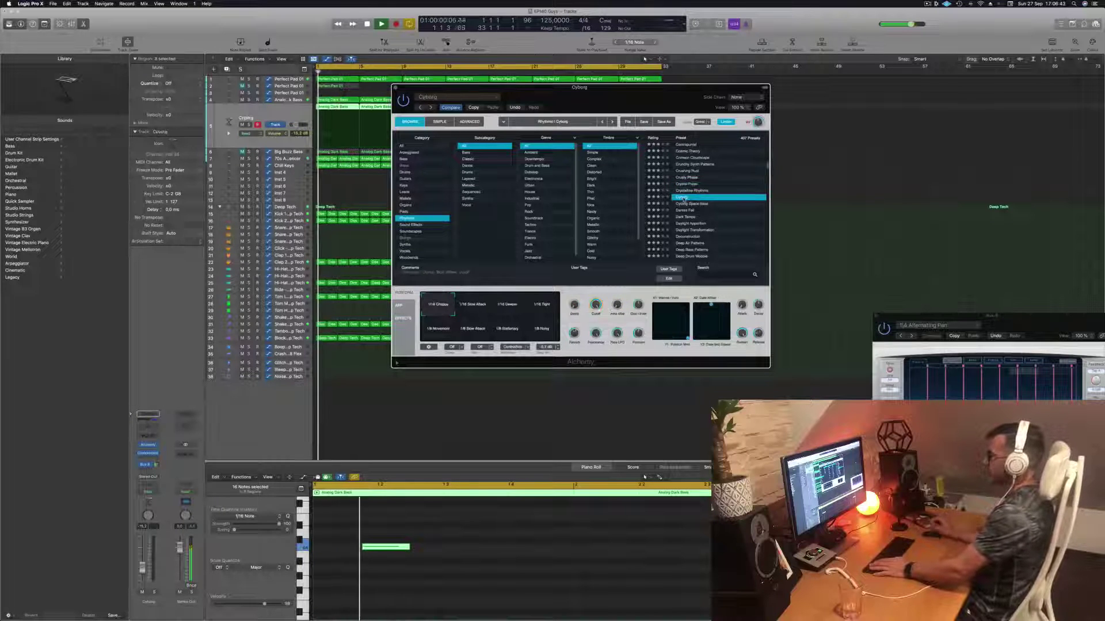
scroll(704, 198, "down", 2)
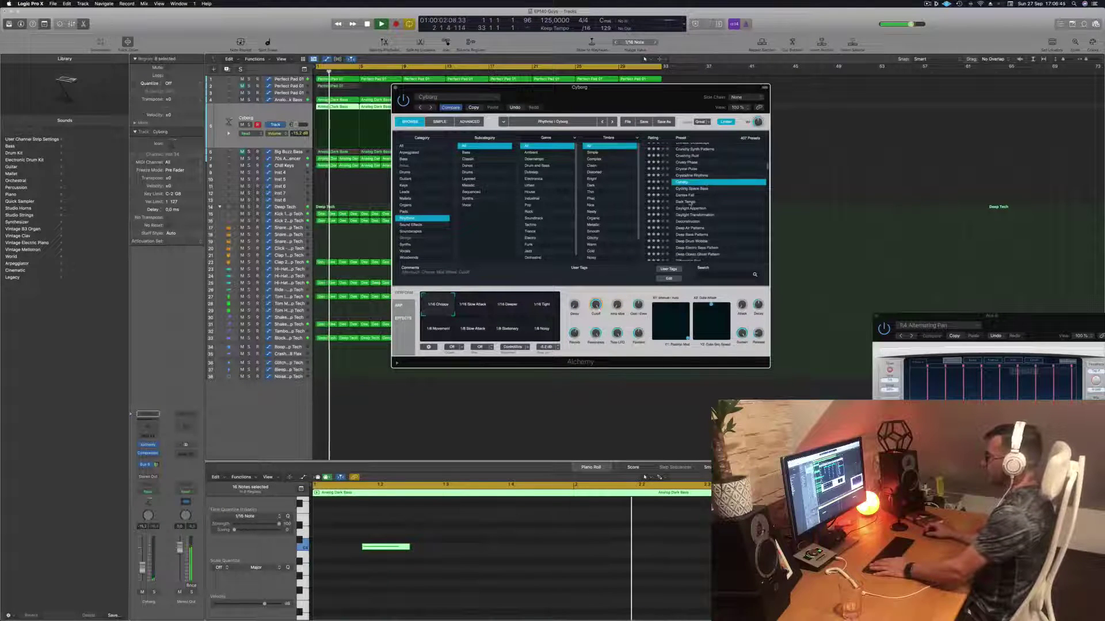
left_click(689, 202)
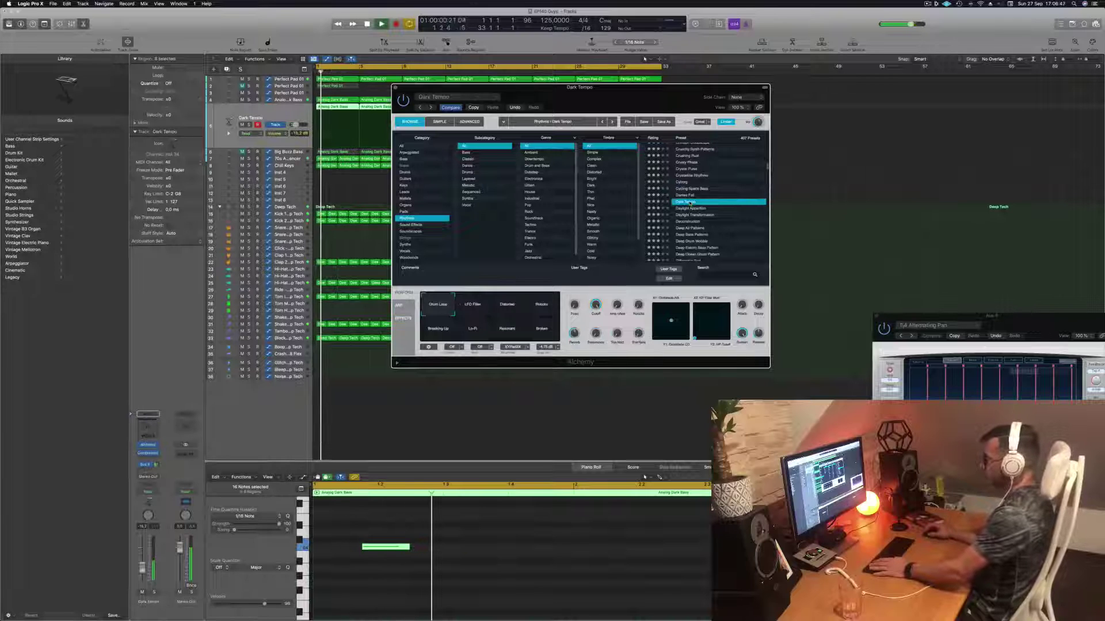
left_click(693, 209)
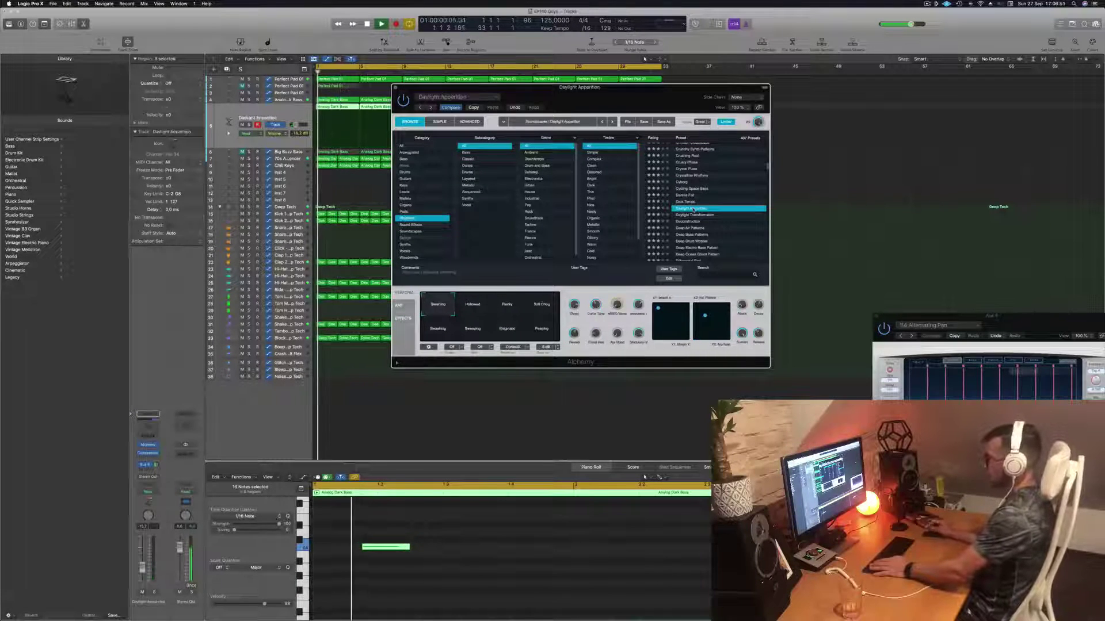
Load the Deconstruction preset and audition its Faster, Broken, Delay, Frozen, Grainy Chaos, Stuttering and Crushed performance snapshots.
left_click(691, 222)
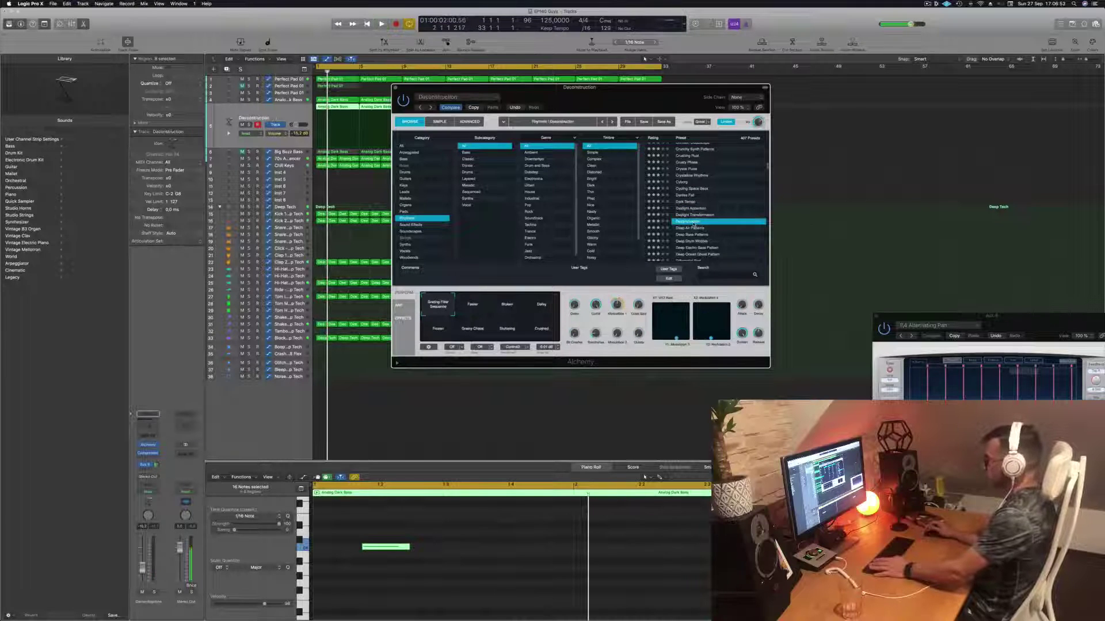
scroll(693, 224, "down", 2)
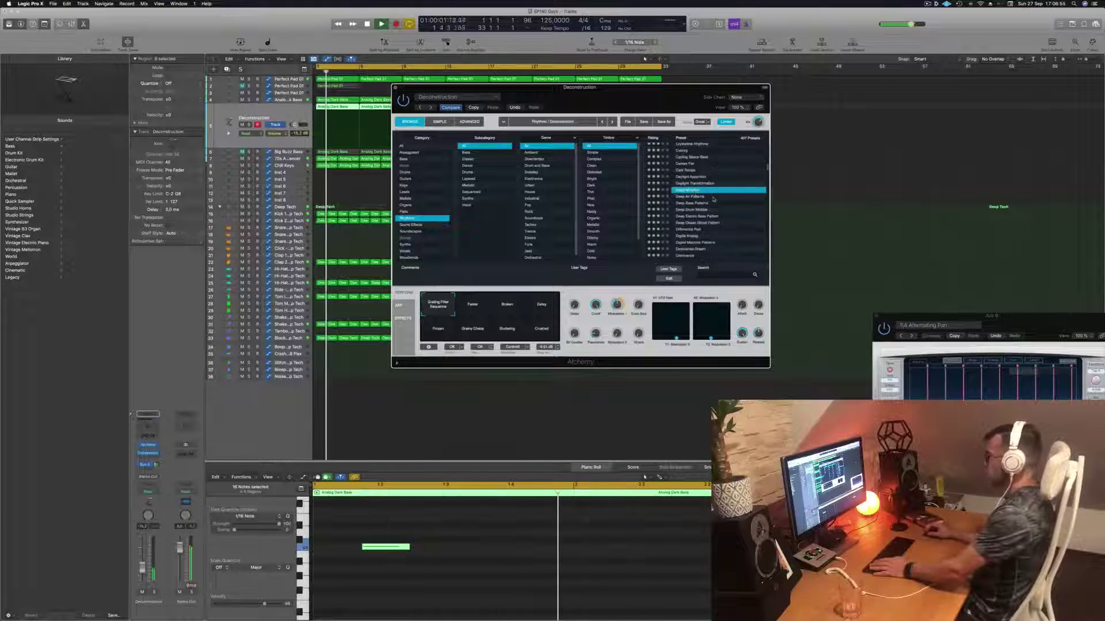
left_click(482, 305)
key("space")
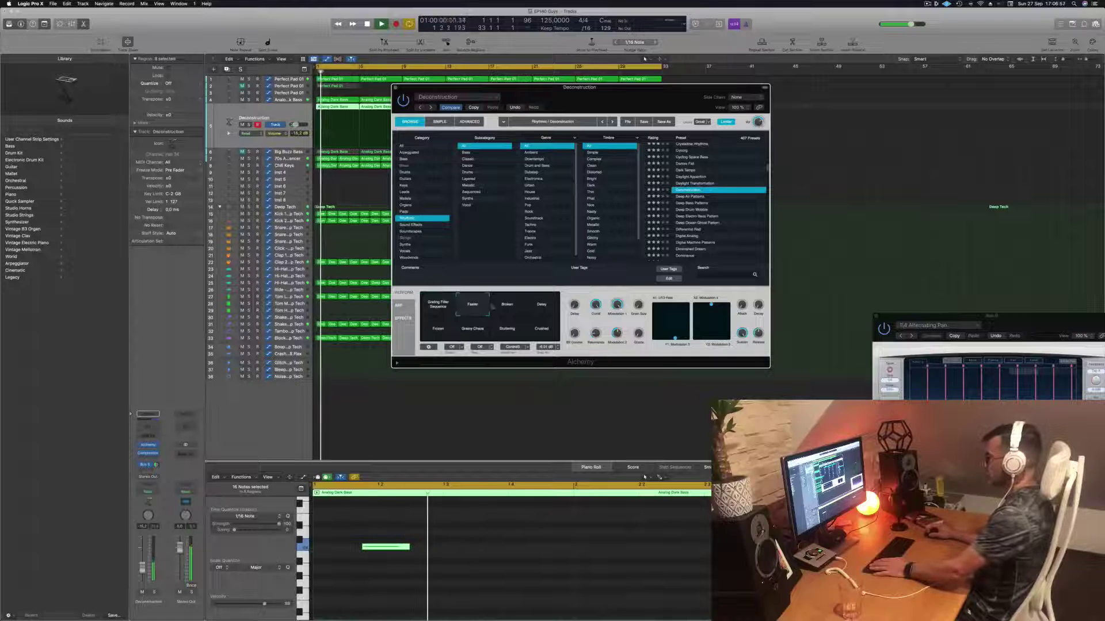
left_click(507, 305)
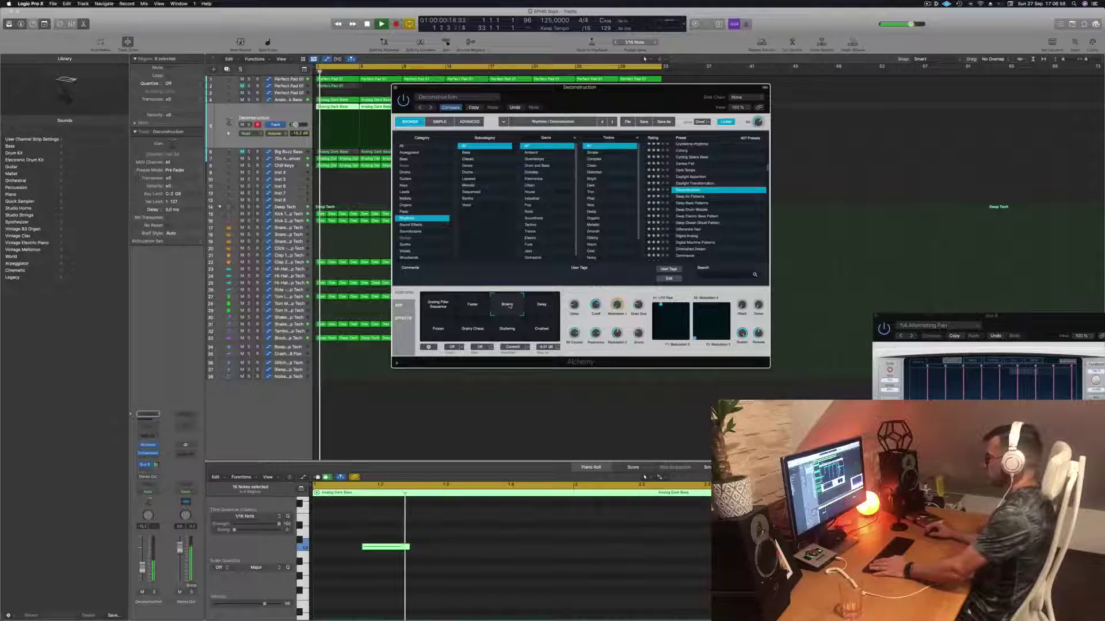
left_click(539, 310)
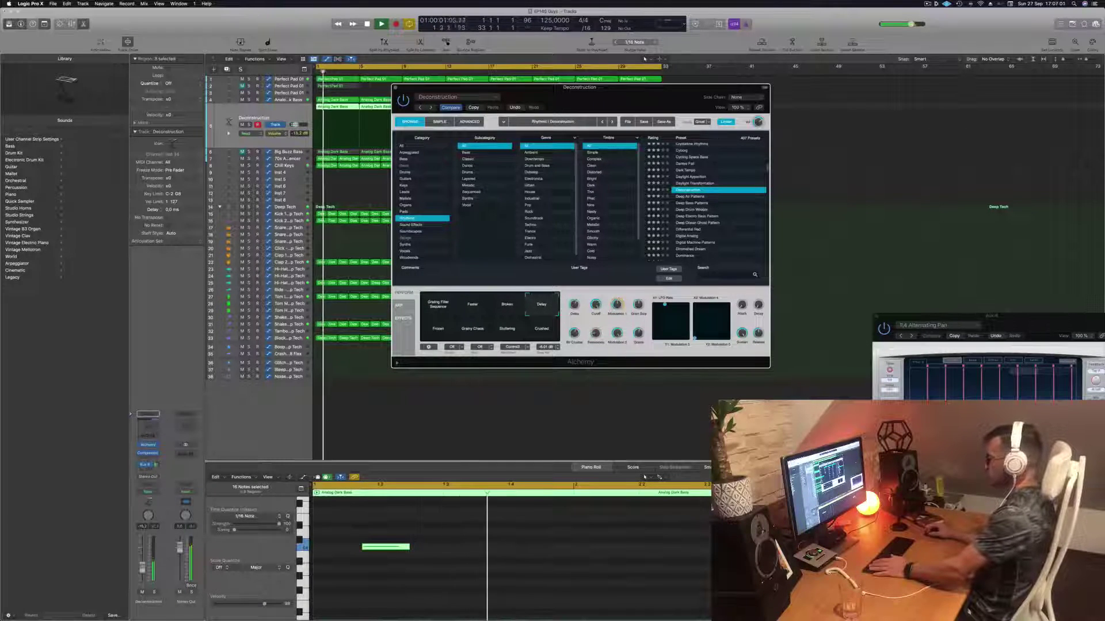
left_click(434, 331)
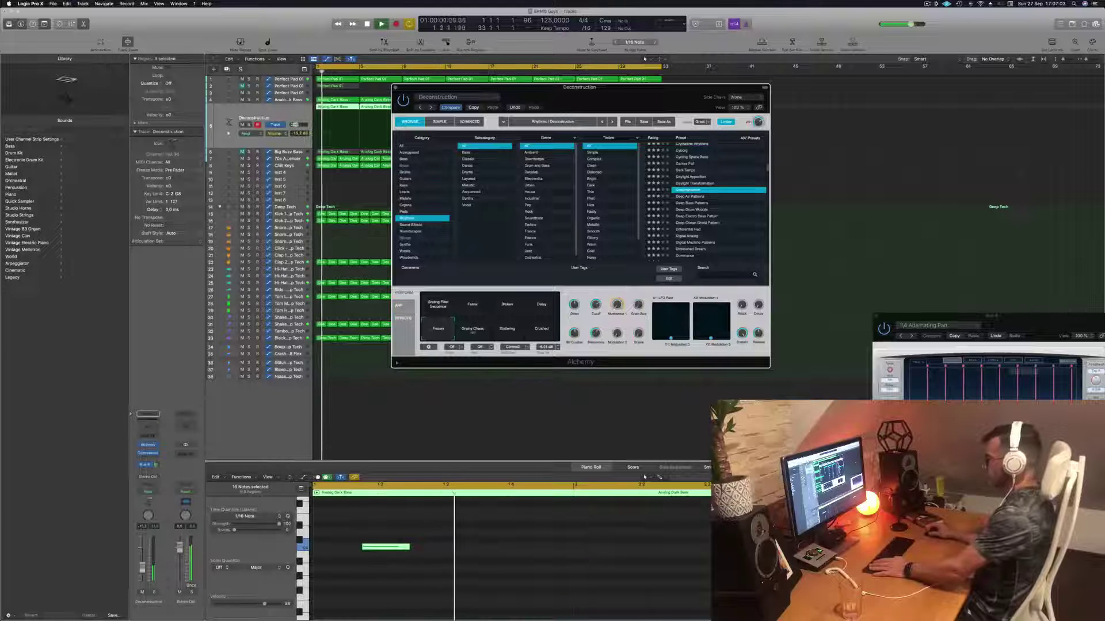
left_click(472, 332)
key("space")
key("space")
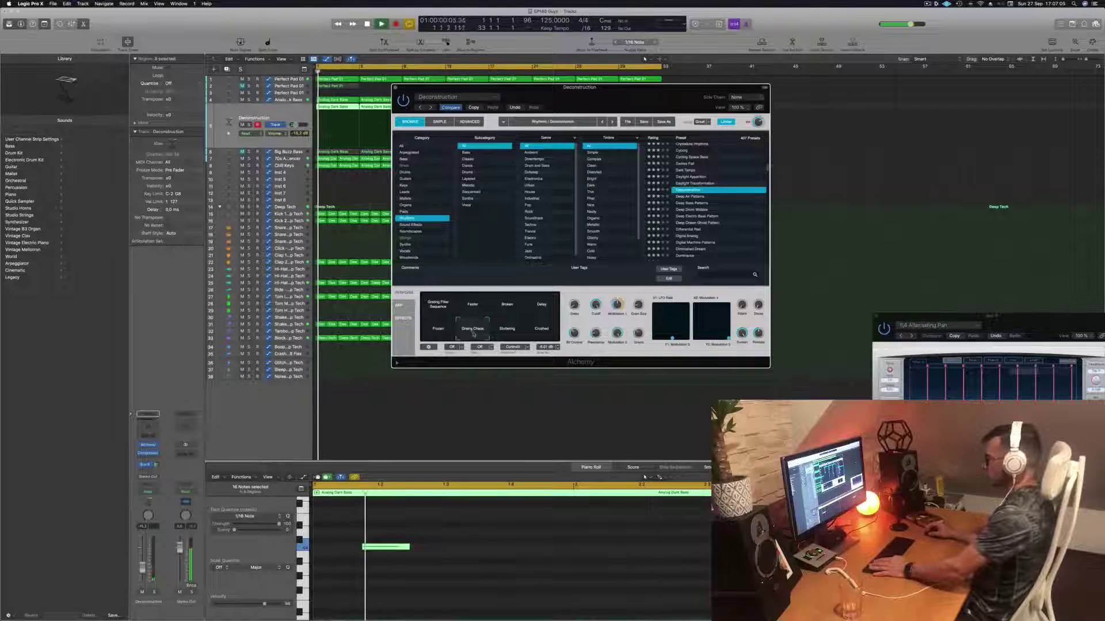
left_click(508, 331)
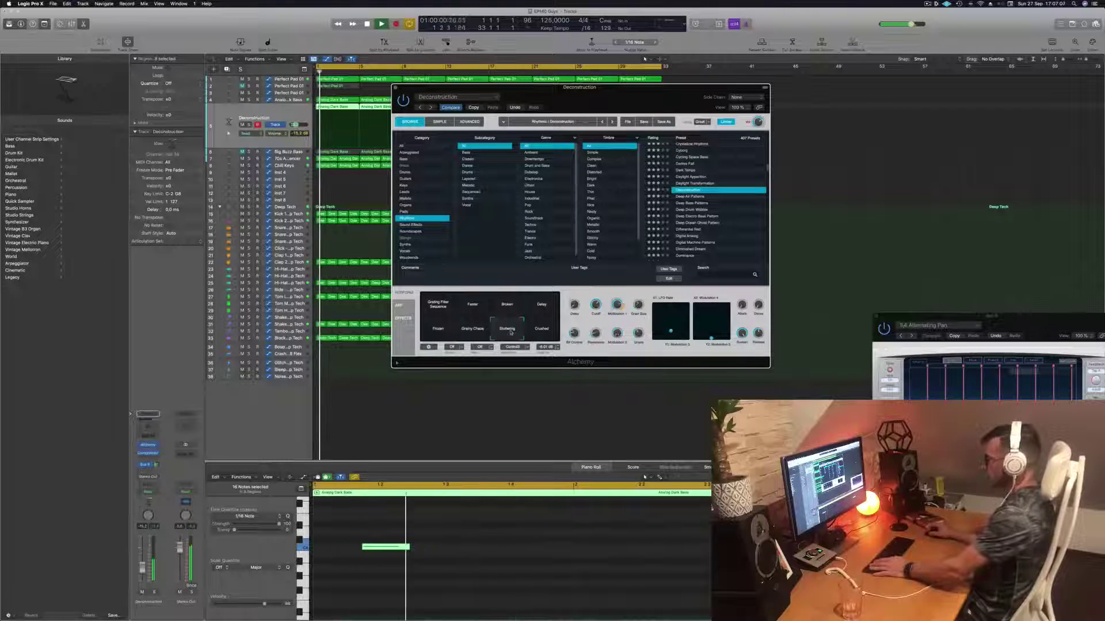
left_click(542, 329)
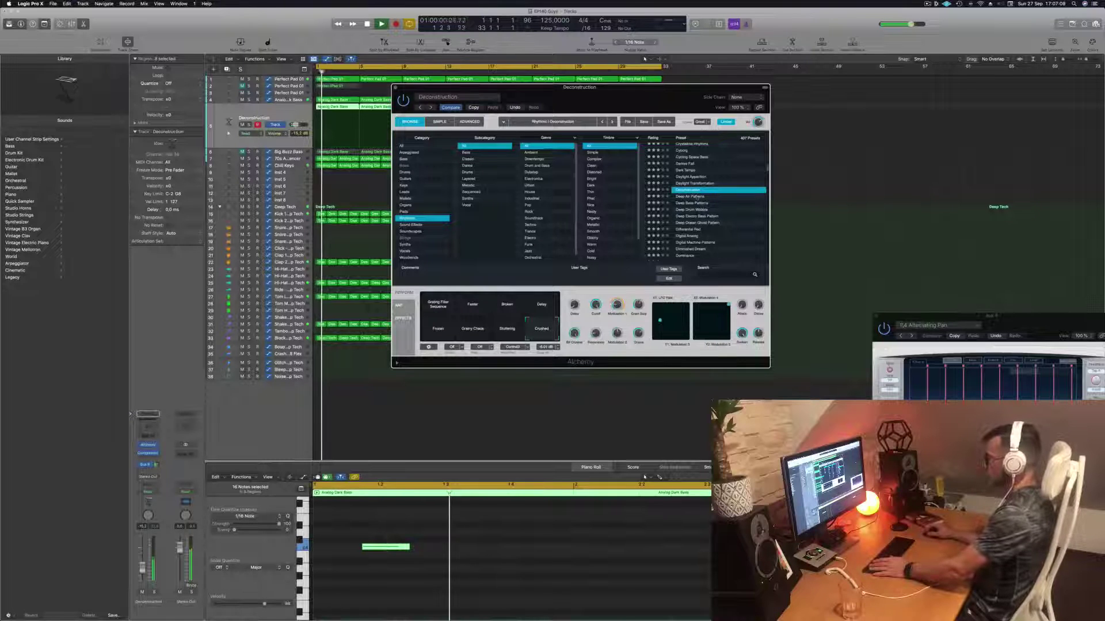
Load the Deep Air Patterns preset and audition the third and fourth of its performance snapshots.
left_click(696, 197)
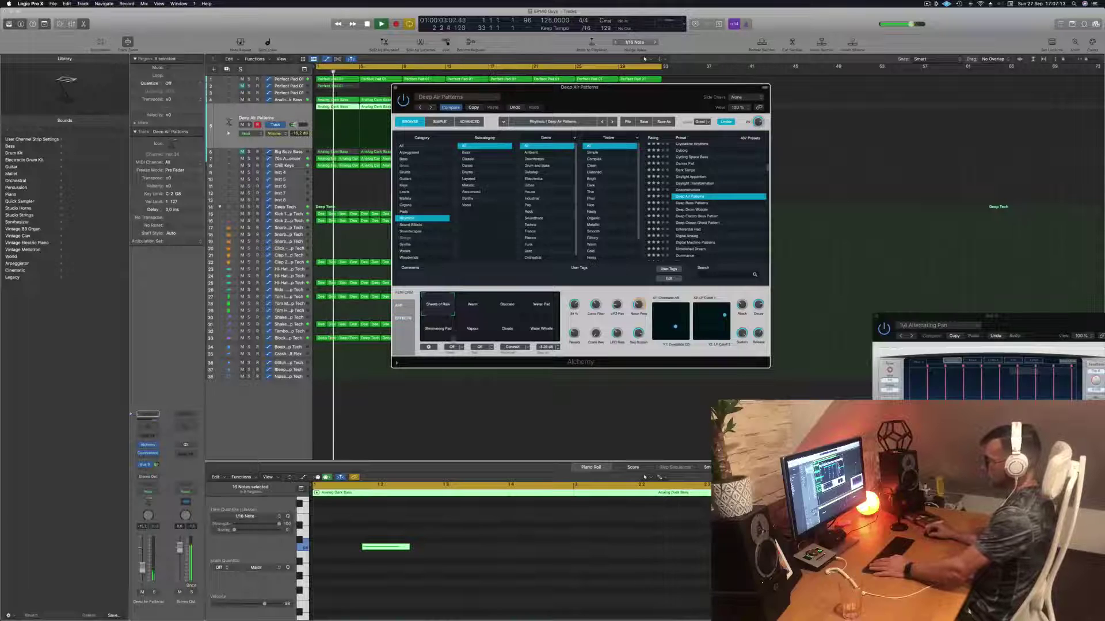
left_click(515, 307)
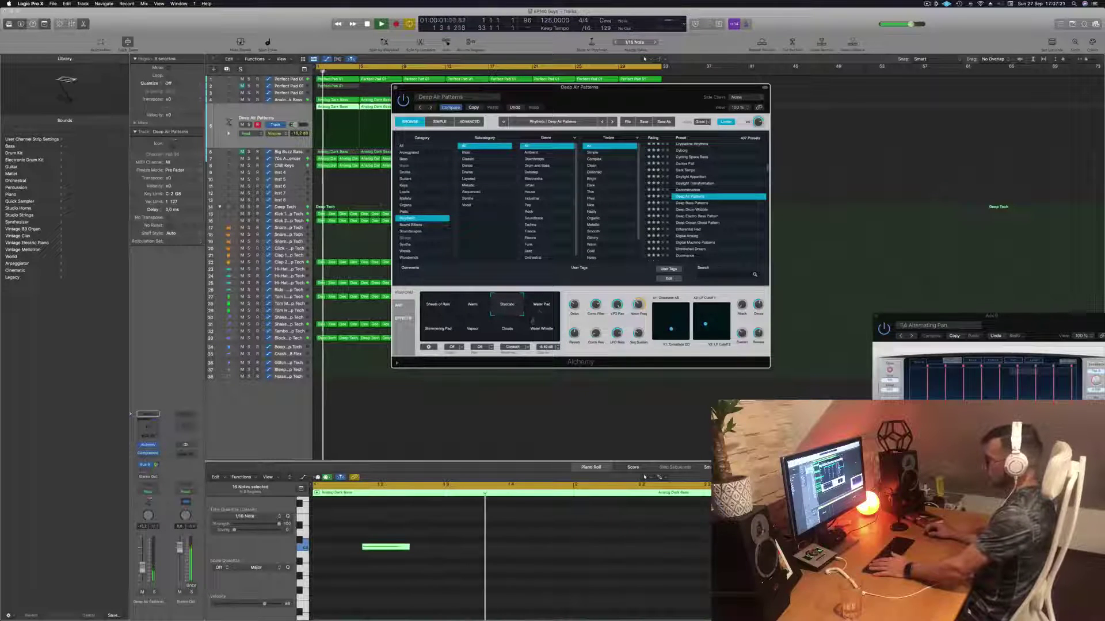
left_click(538, 308)
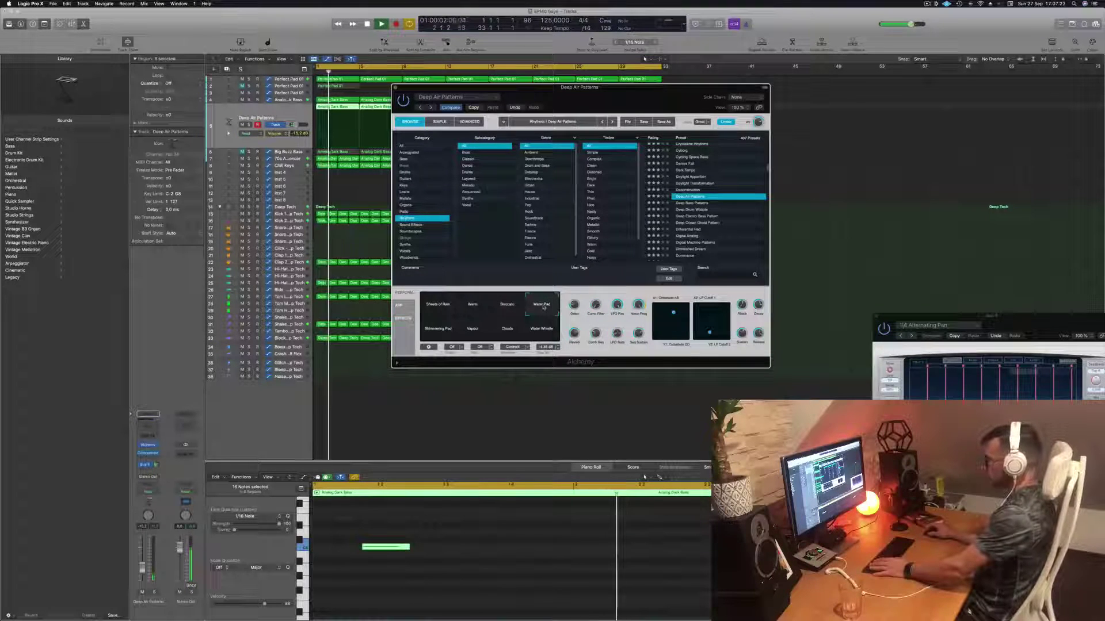
Audition the Shimmering Pad snapshot, the second and fourth lower-row snapshots, and the first performance snapshot of Deep Air Patterns.
left_click(430, 333)
left_click(476, 335)
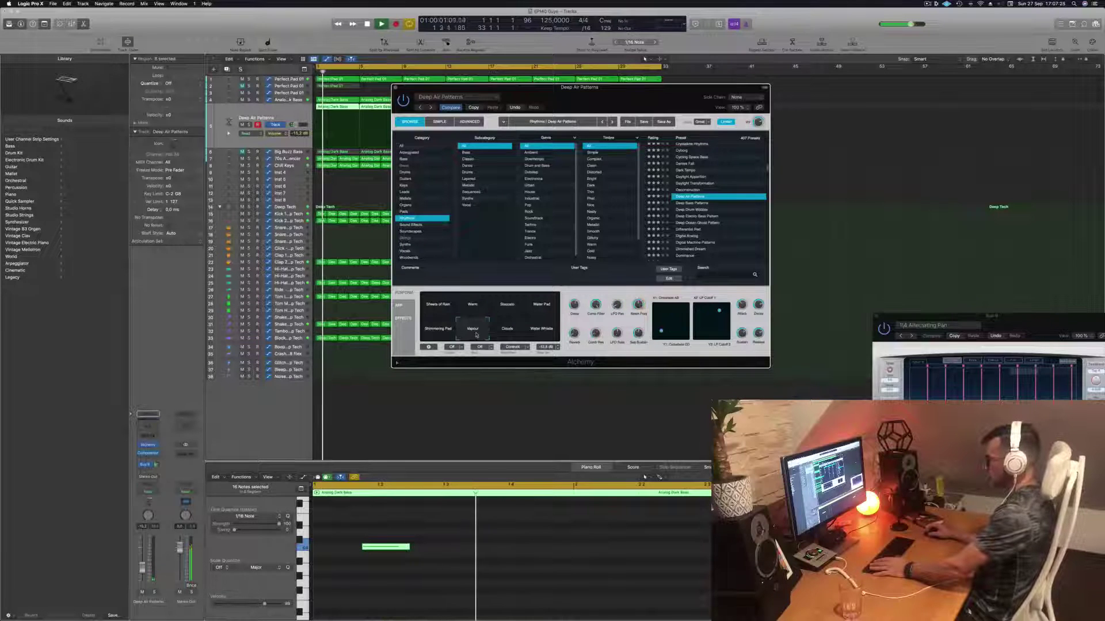
left_click(544, 333)
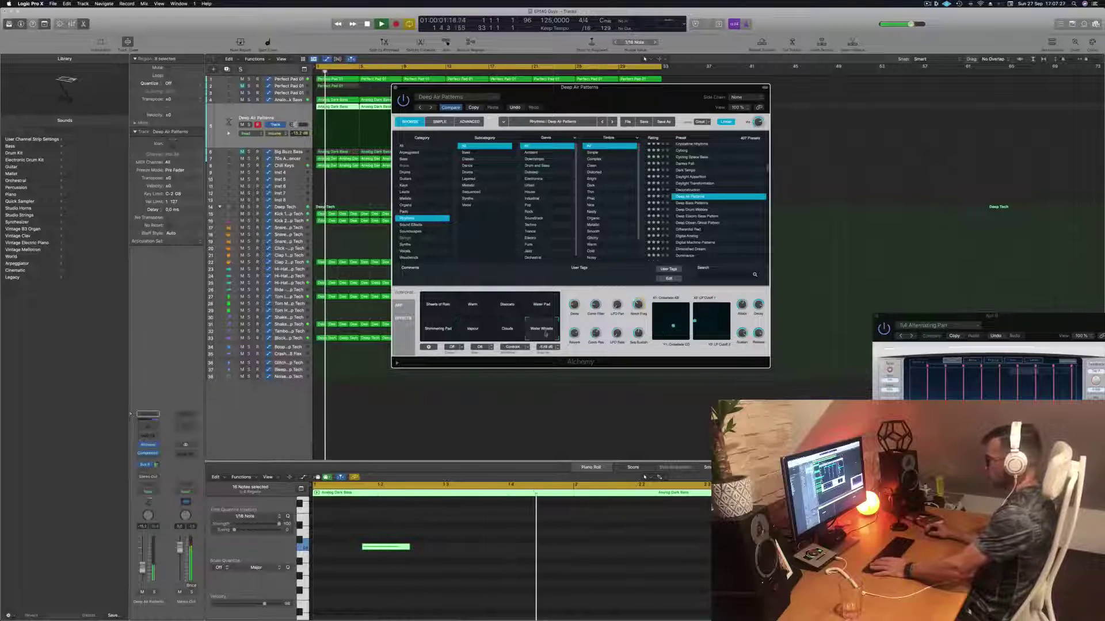
left_click(439, 305)
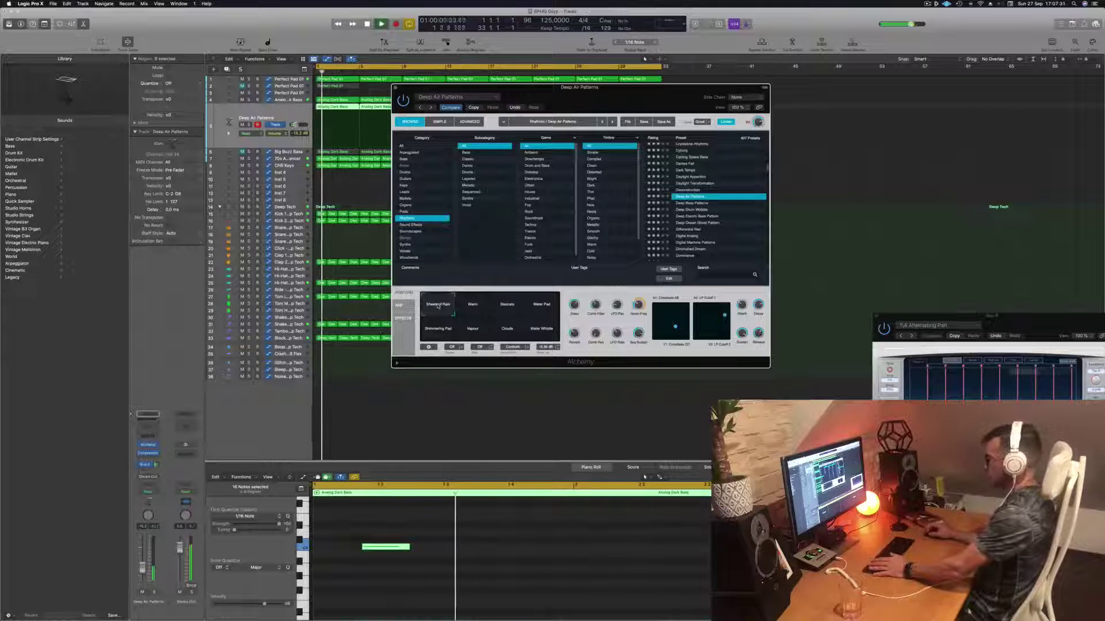
Audition the presets Deep Bass Patterns, Deep Drum Wobble and Dominance on the lead part.
left_click(693, 203)
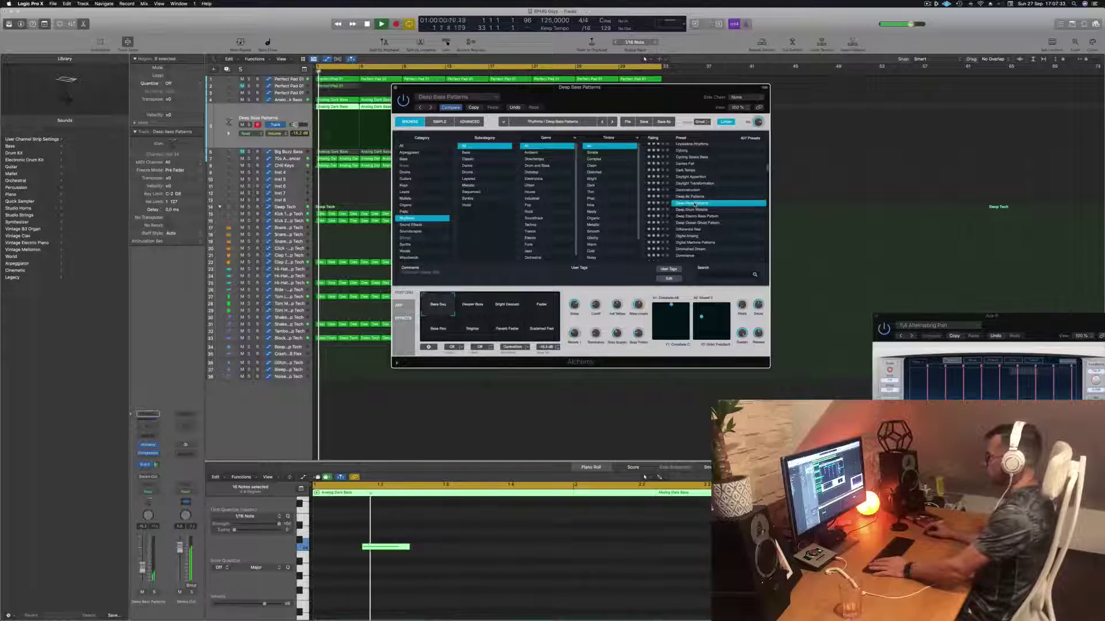
left_click(697, 210)
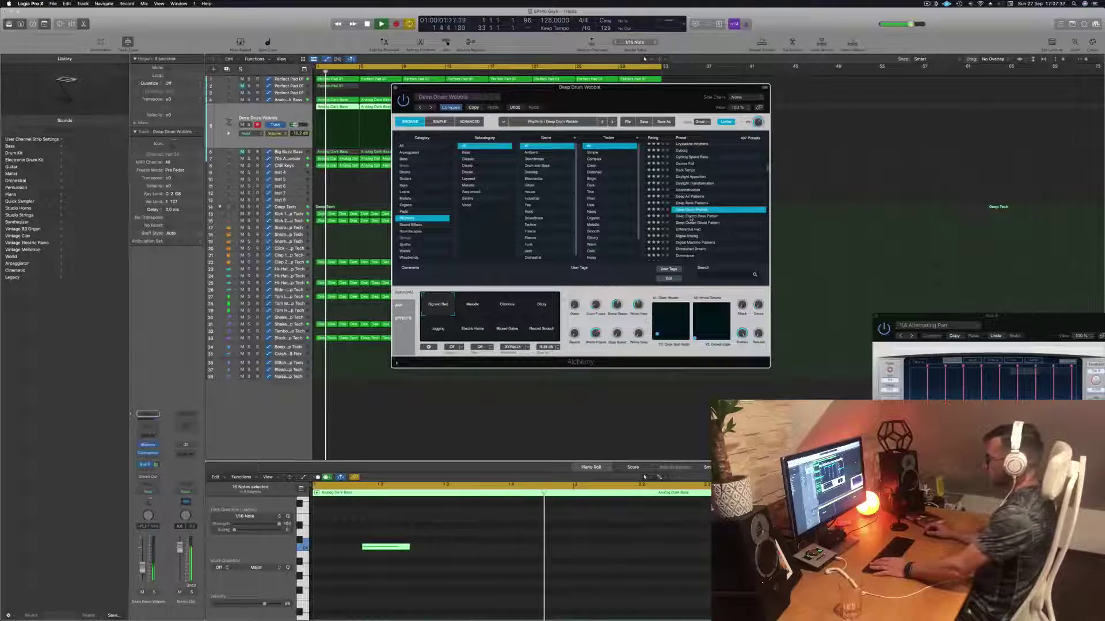
scroll(693, 218, "down", 3)
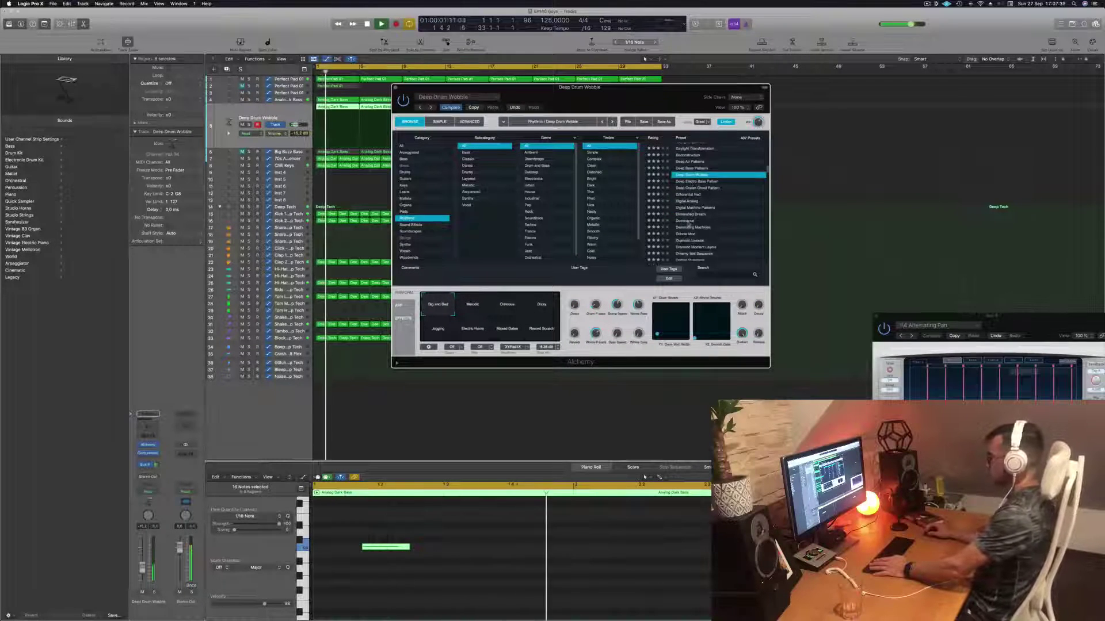
left_click(692, 221)
Audition the presets Donnie Mod and Dramatic License on the lead part.
scroll(692, 221, "down", 2)
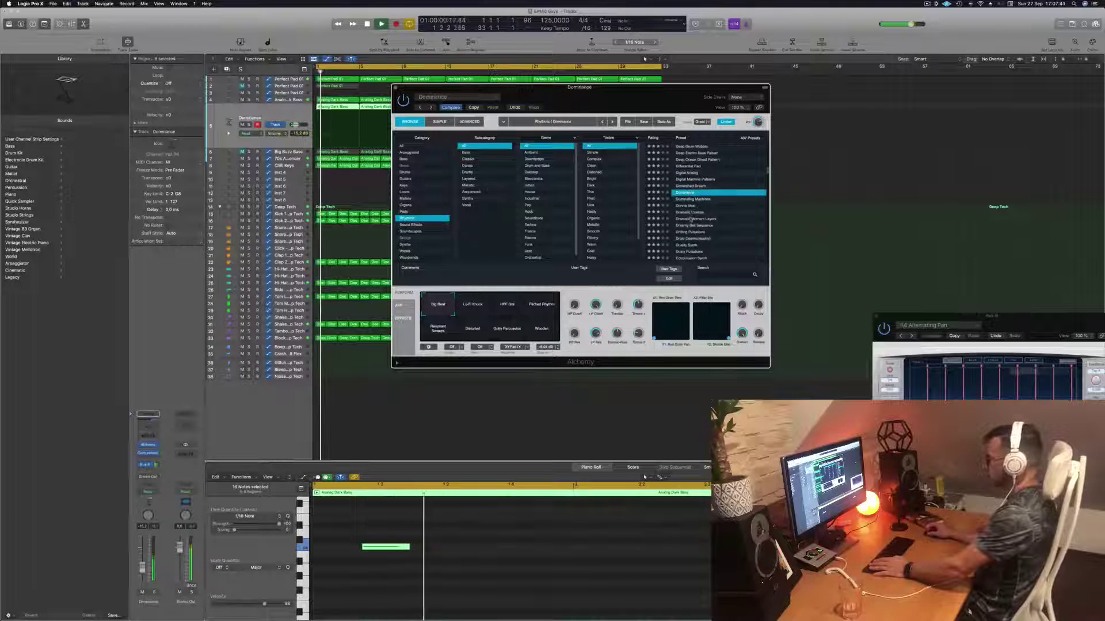
left_click(688, 205)
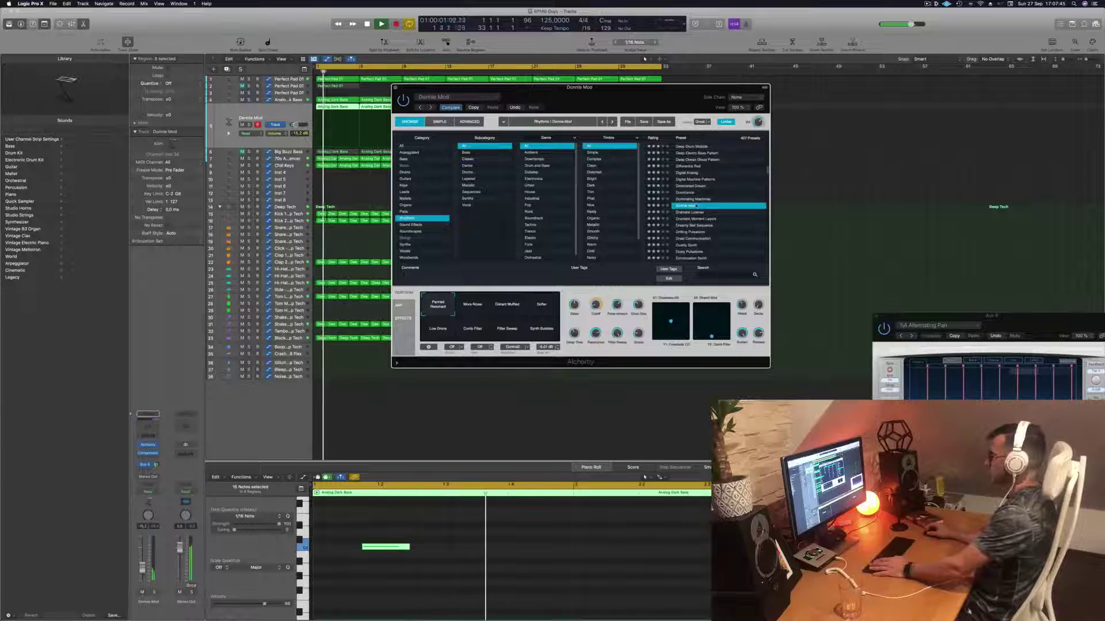
scroll(688, 205, "down", 2)
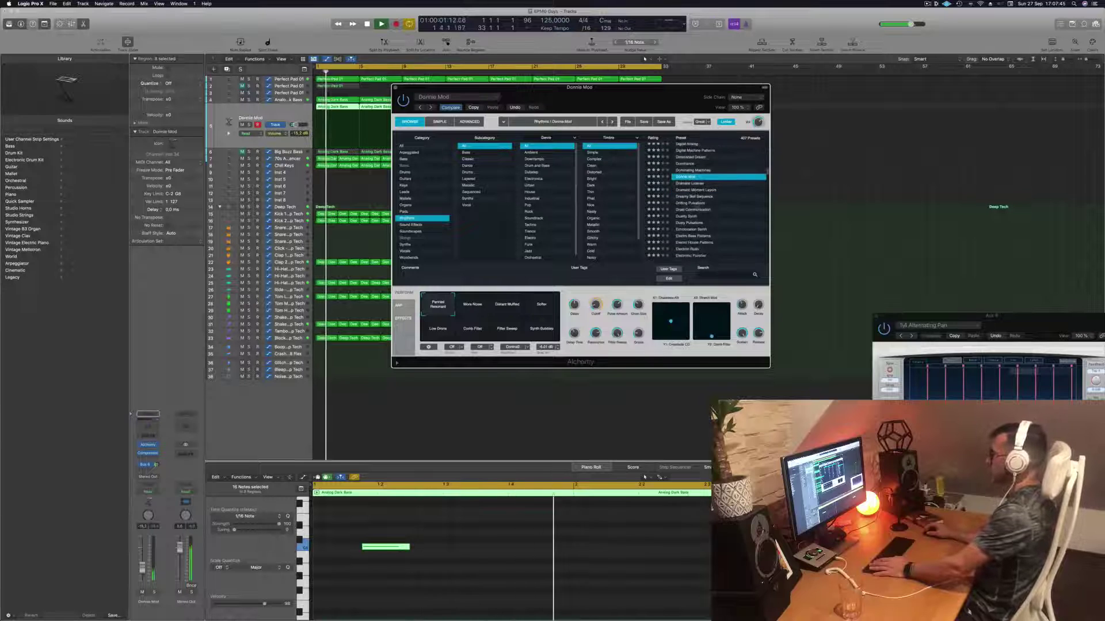
left_click(696, 184)
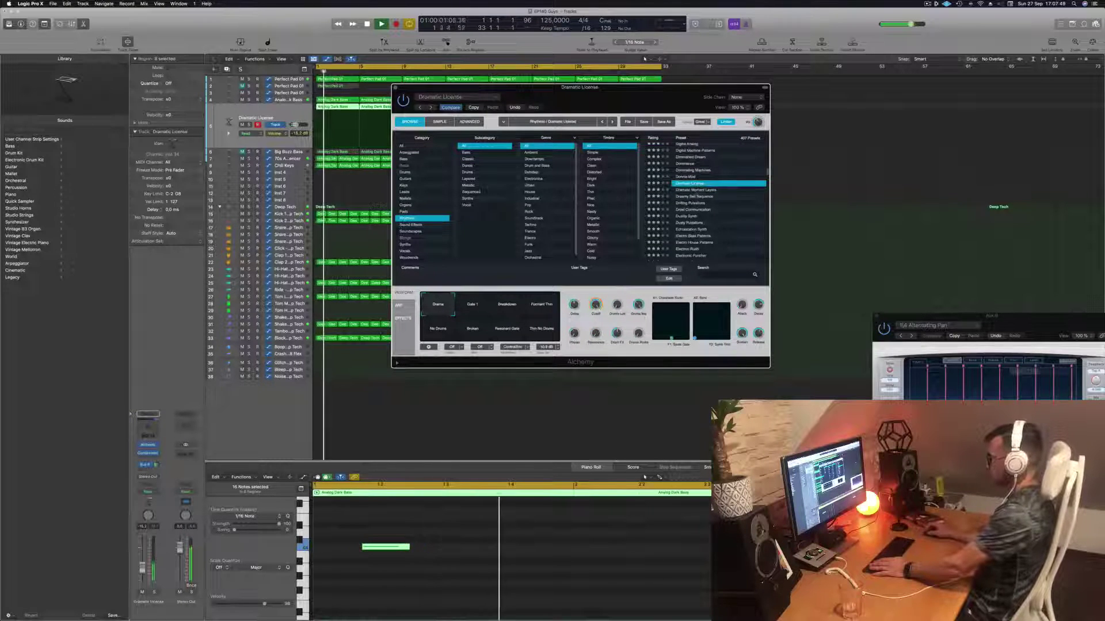
Load the Duality Synth preset and audition its Combed Sequence, Comb Spikes and Radioactive Ringing performance snapshots.
scroll(713, 215, "down", 1)
left_click(687, 210)
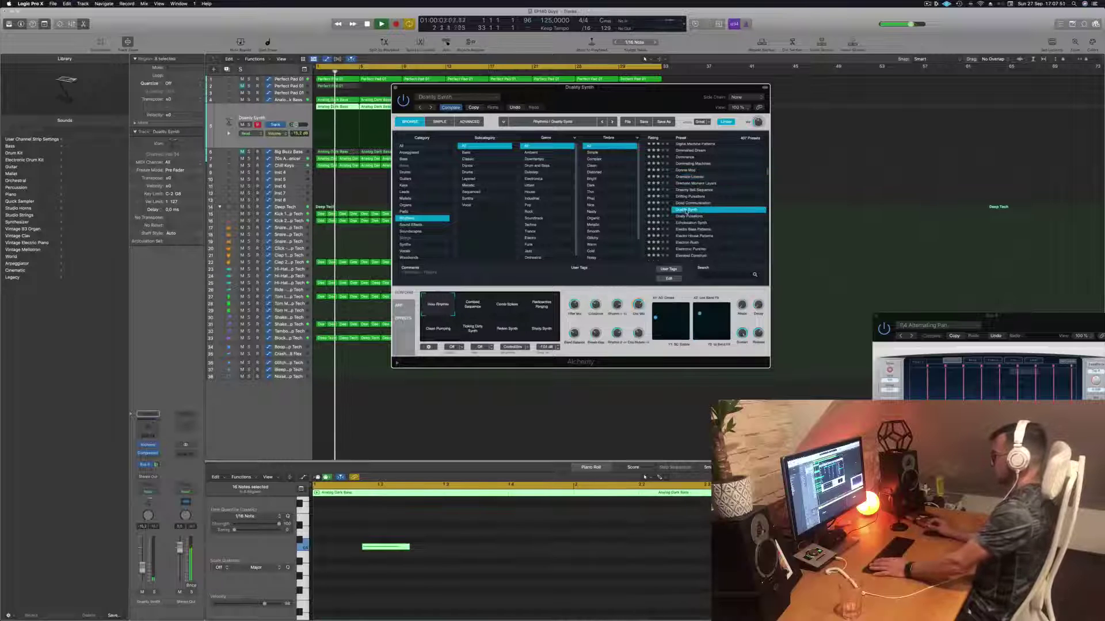
key("space")
scroll(687, 214, "down", 3)
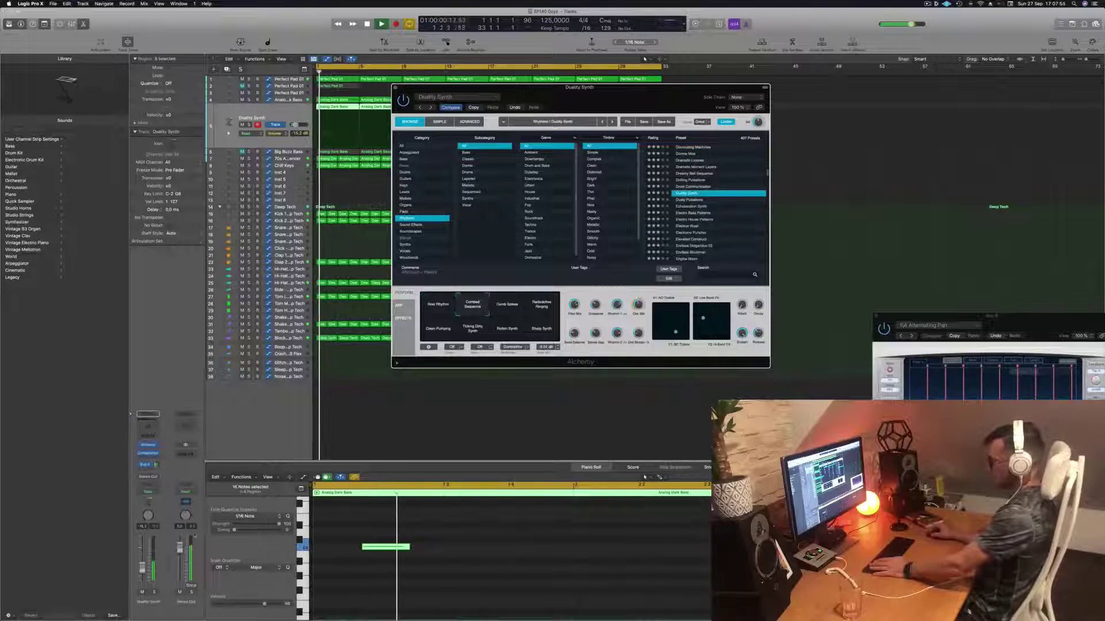
left_click(510, 316)
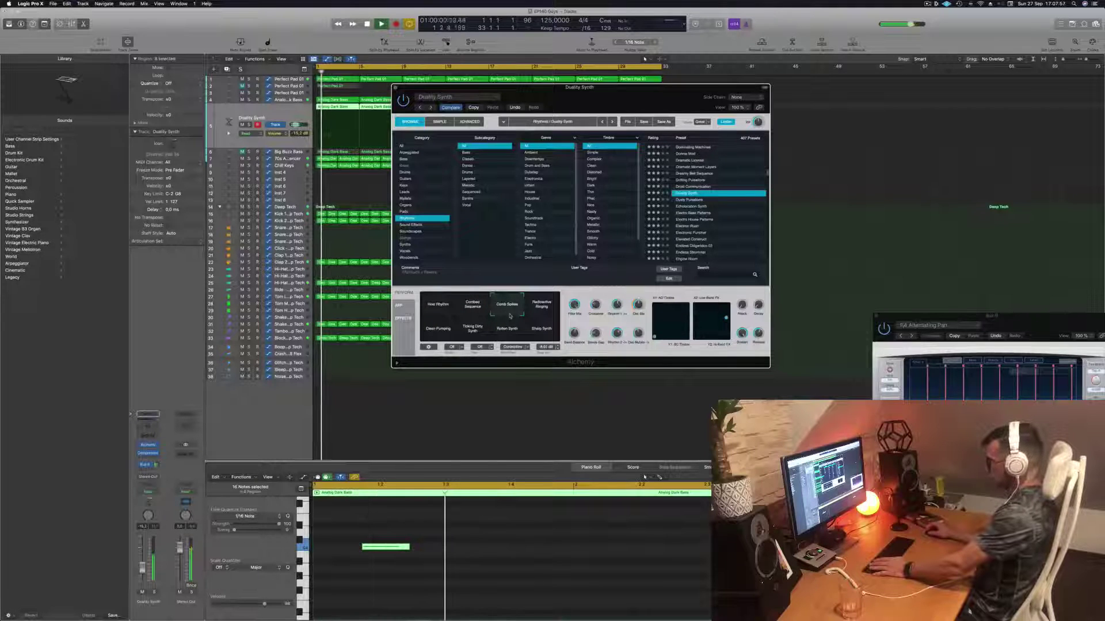
key("Return")
left_click(541, 314)
key("Return")
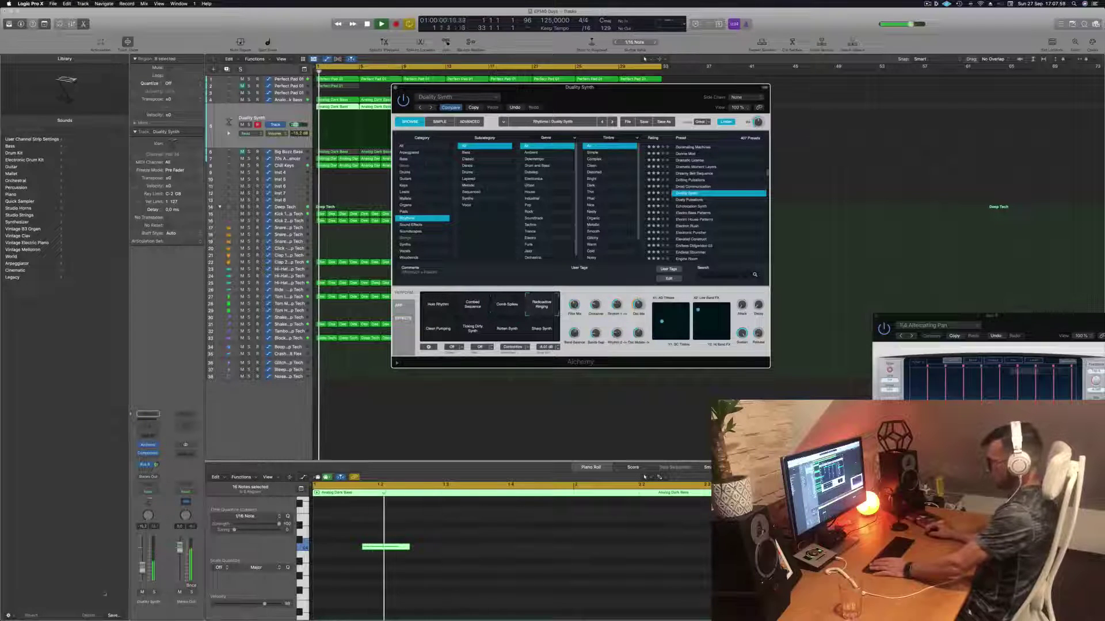
Audition the Clean Pumping snapshot and the last two performance snapshots of the Duality Synth preset.
key("super+z")
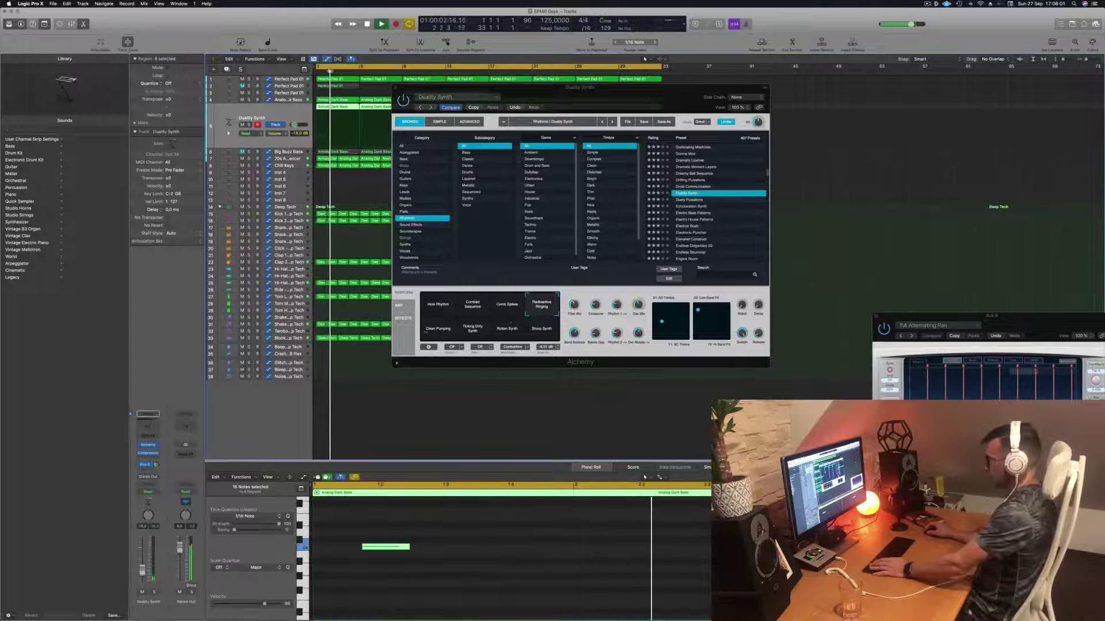
left_click(428, 329)
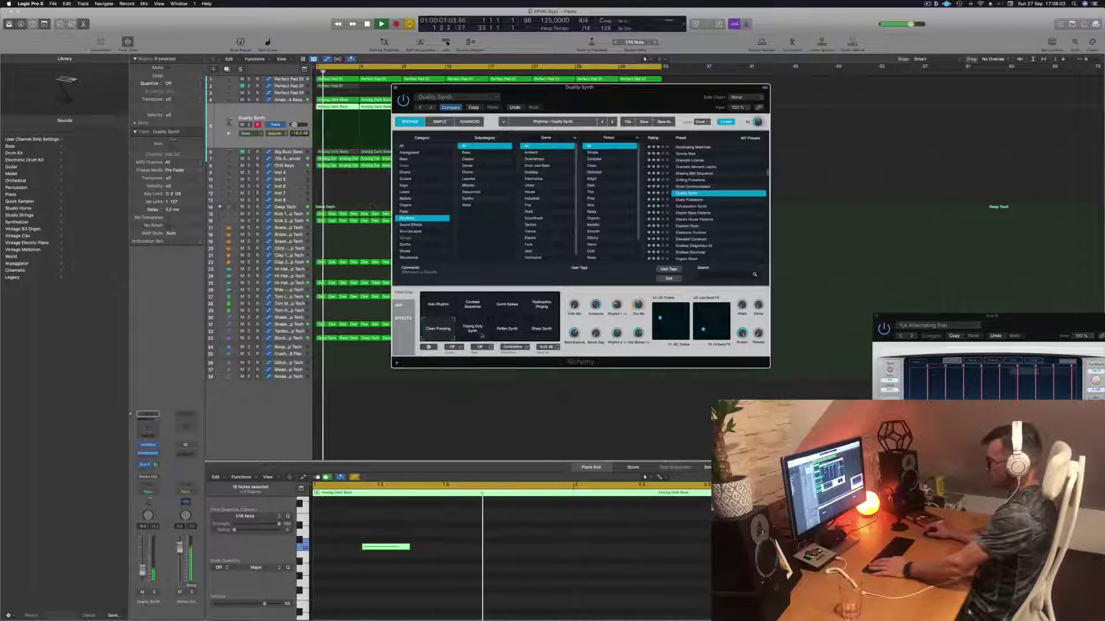
left_click(509, 331)
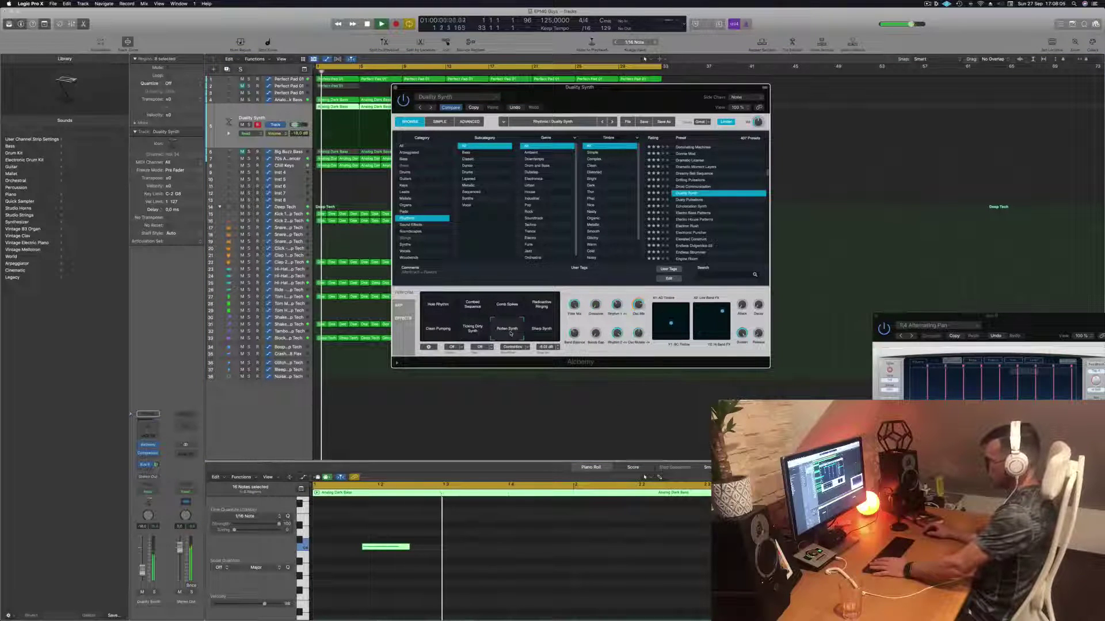
left_click(542, 330)
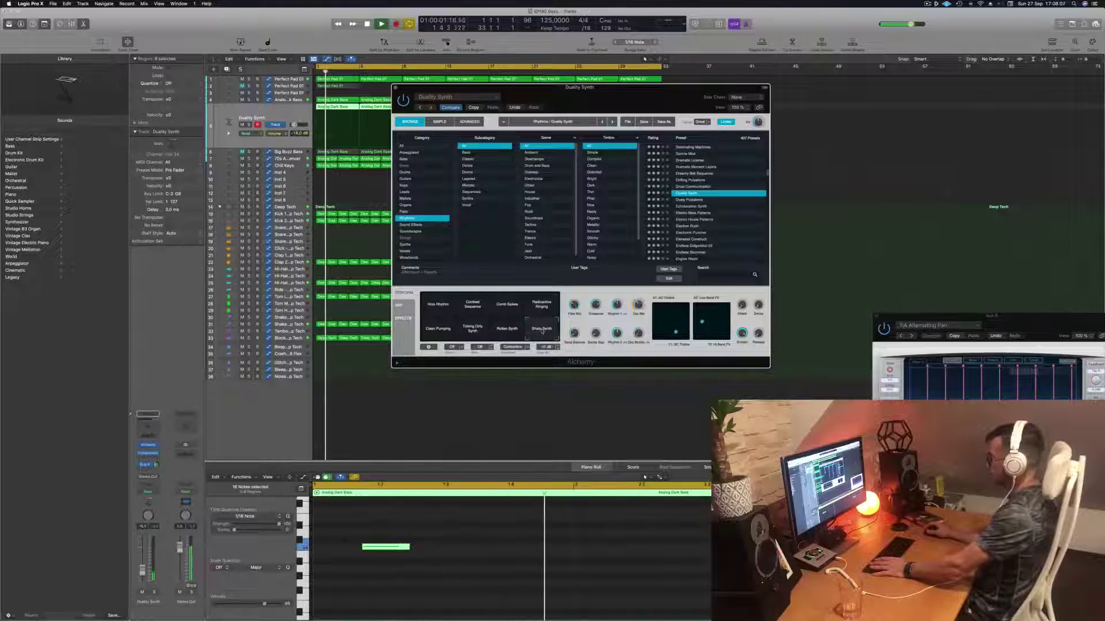
Load the Electron Rush preset and audition its Slow Filter Sweep and Granular Bass Buzz performance snapshots.
left_click(686, 227)
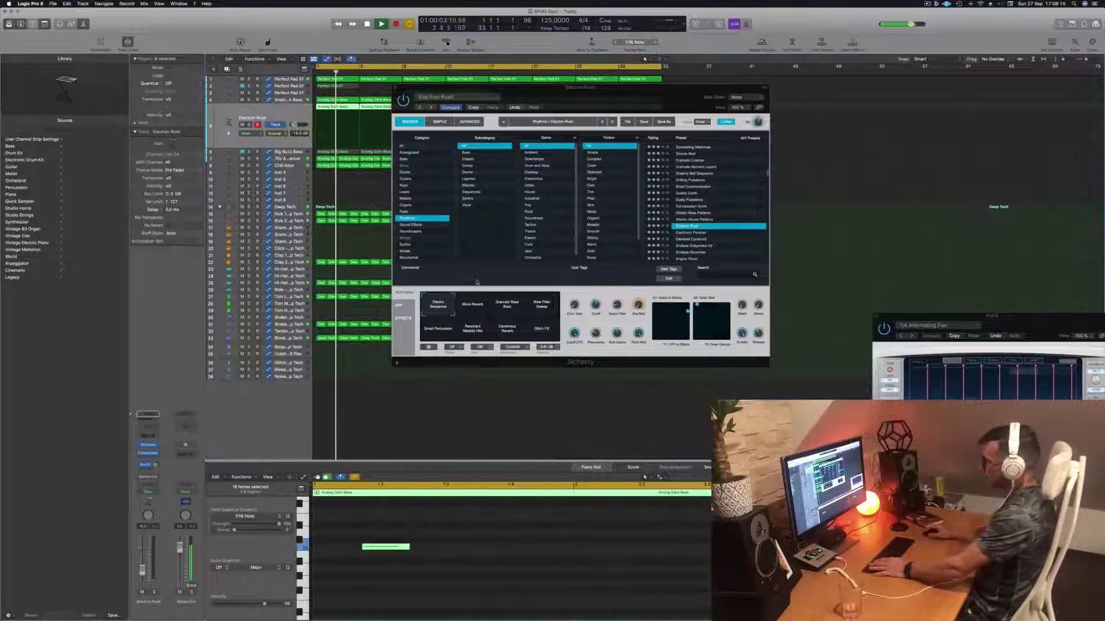
left_click(504, 307)
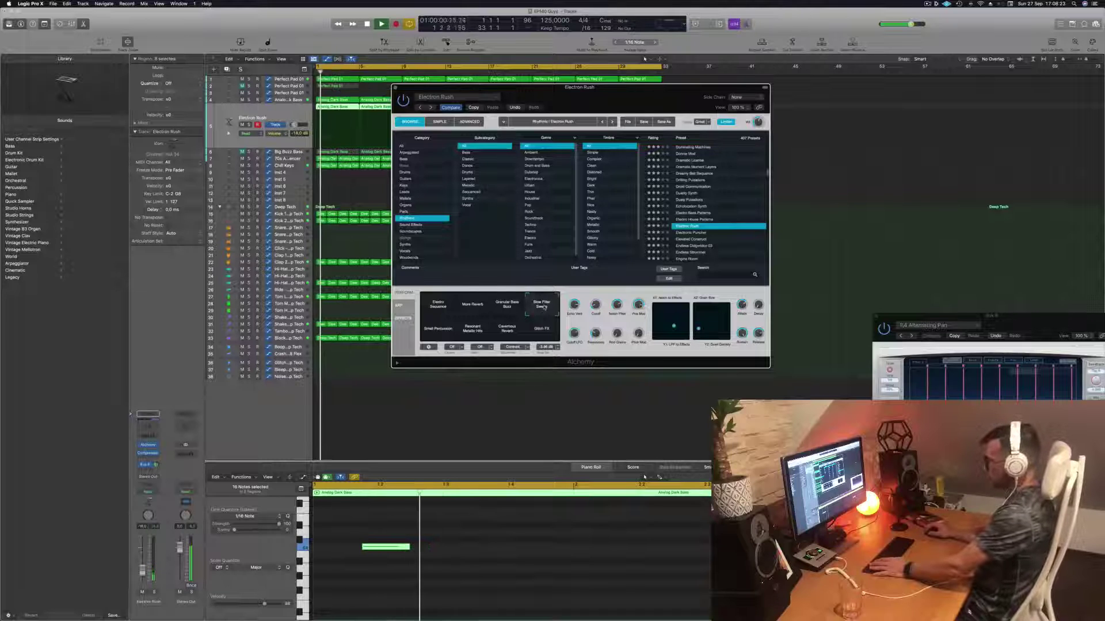
left_click(508, 307)
key("space")
key("space")
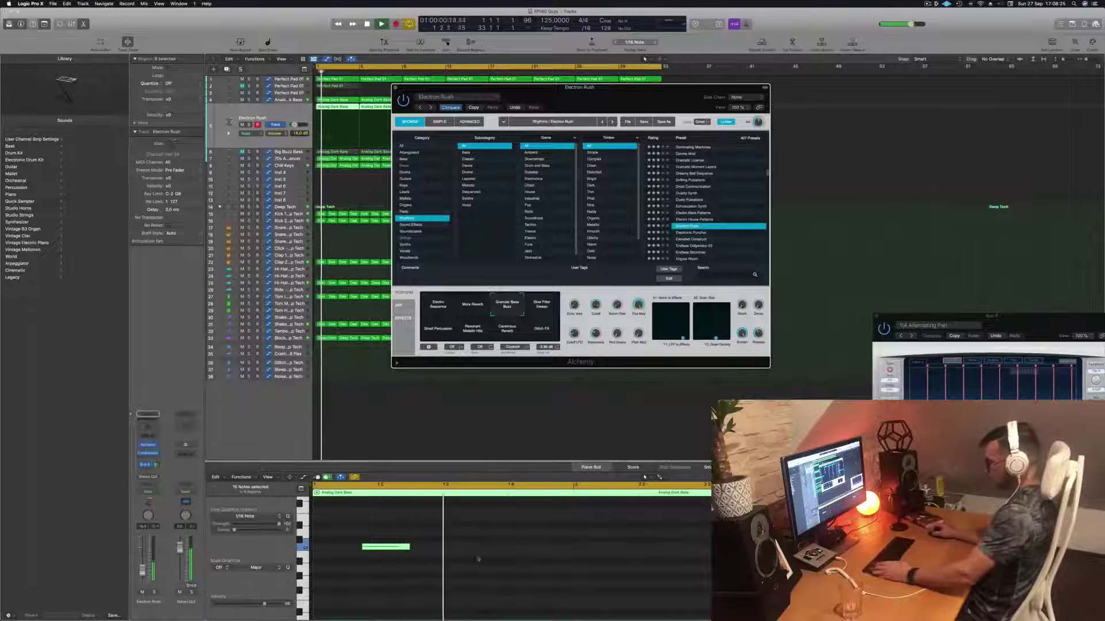
Try the selected lead notes an octave lower with the Electron Rush sound, replaying the loop from the start.
left_click(478, 559)
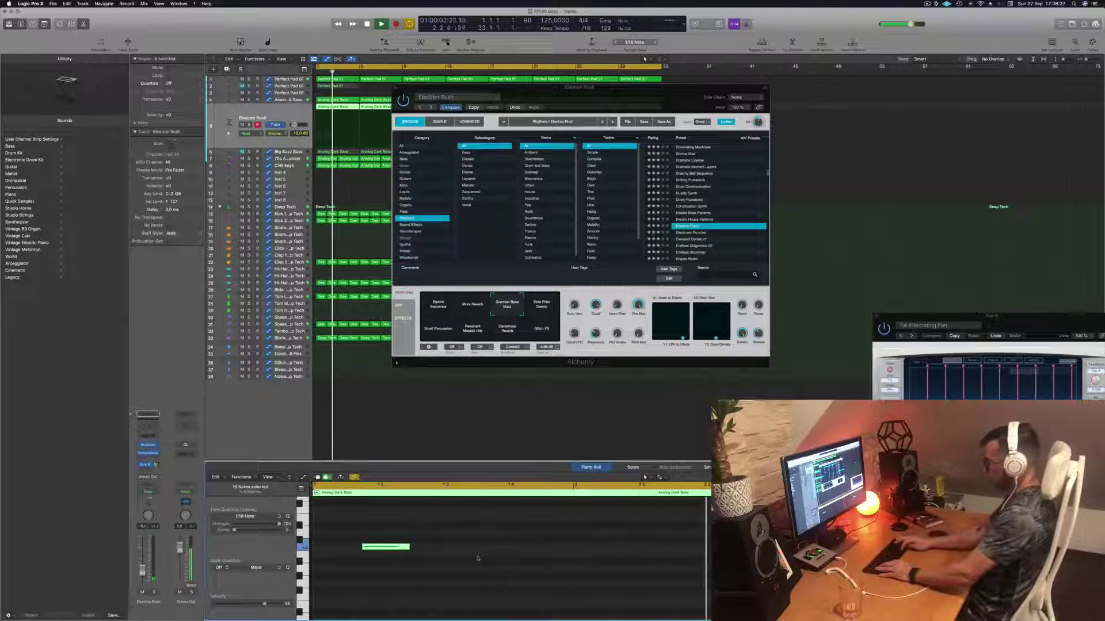
key("alt+shift+Down")
key("Return")
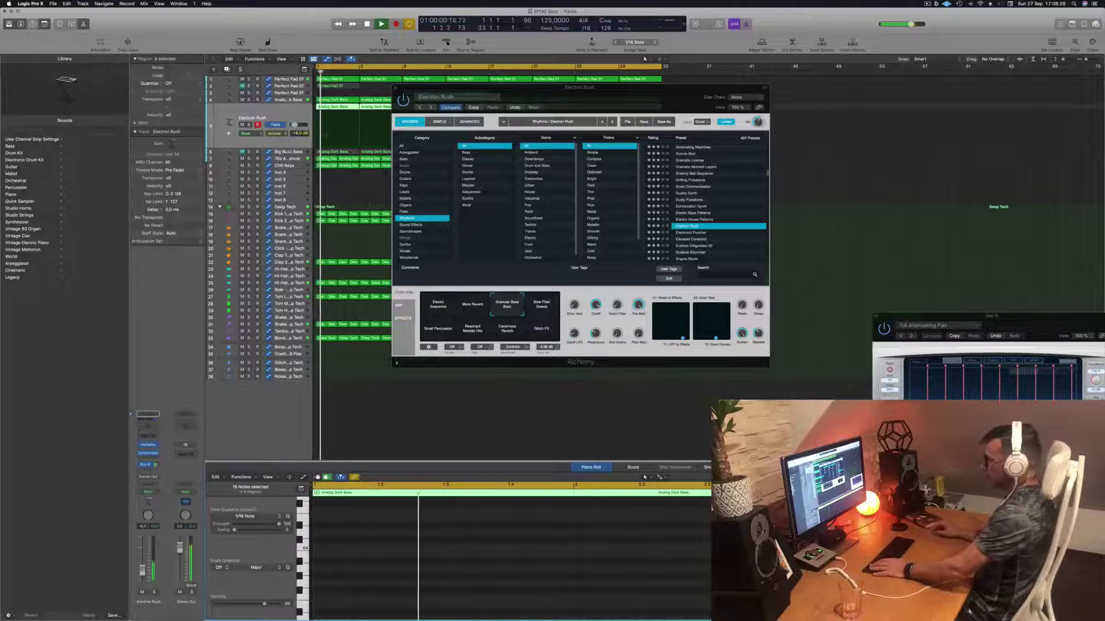
left_click_drag(545, 104, 615, 104)
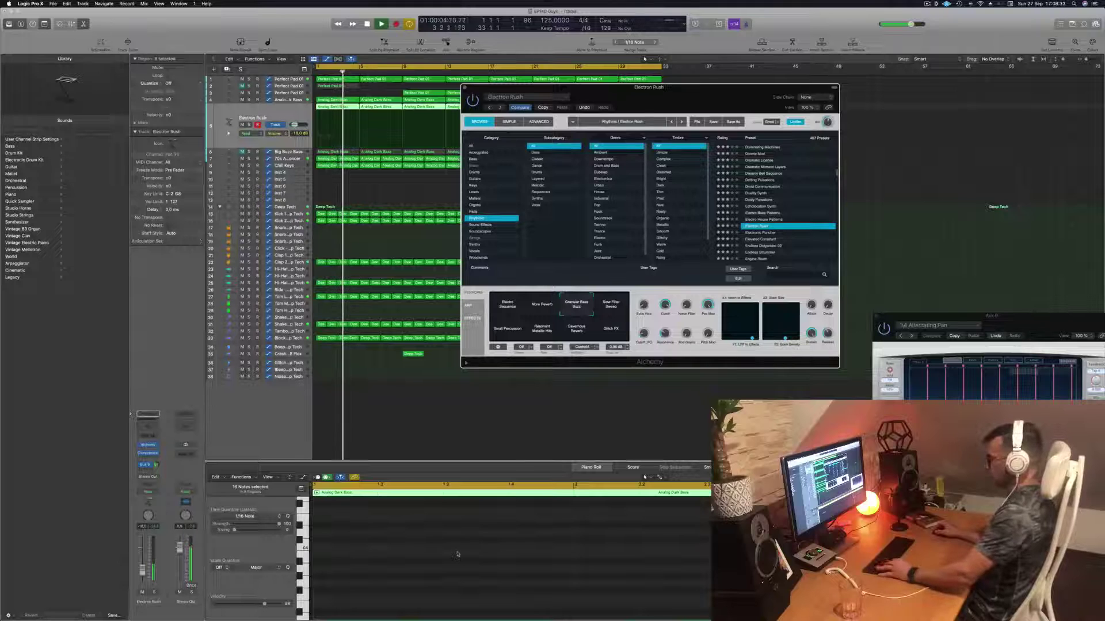
key("Return")
key("super+Left")
key("super+Left")
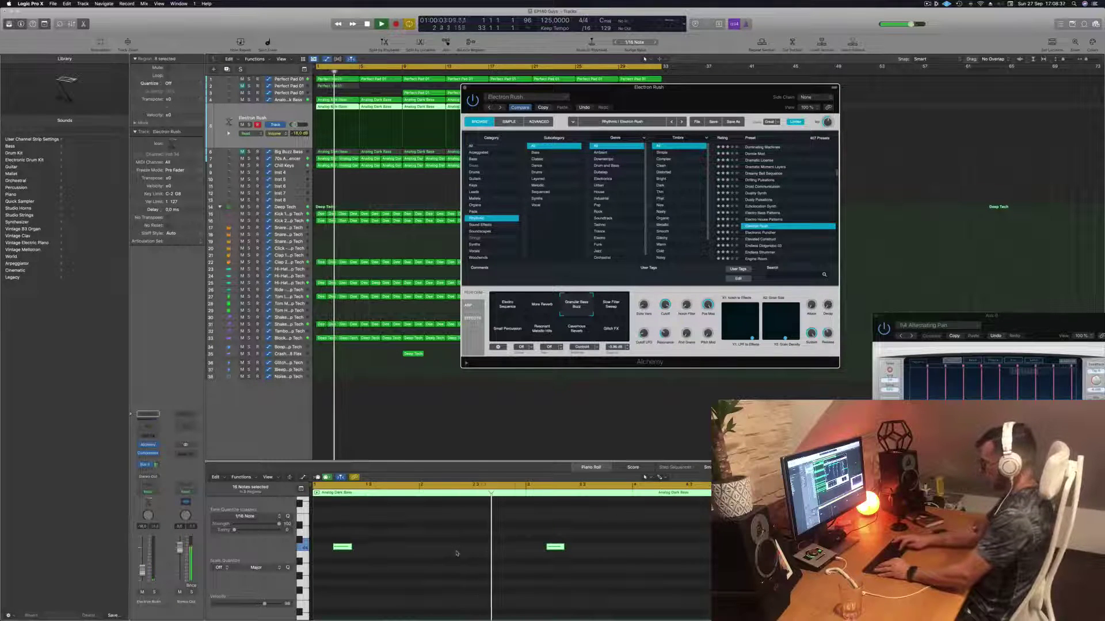
Audition the preset listed directly after Electron Rush and the Elevated Construct preset on the lead part.
key("Down")
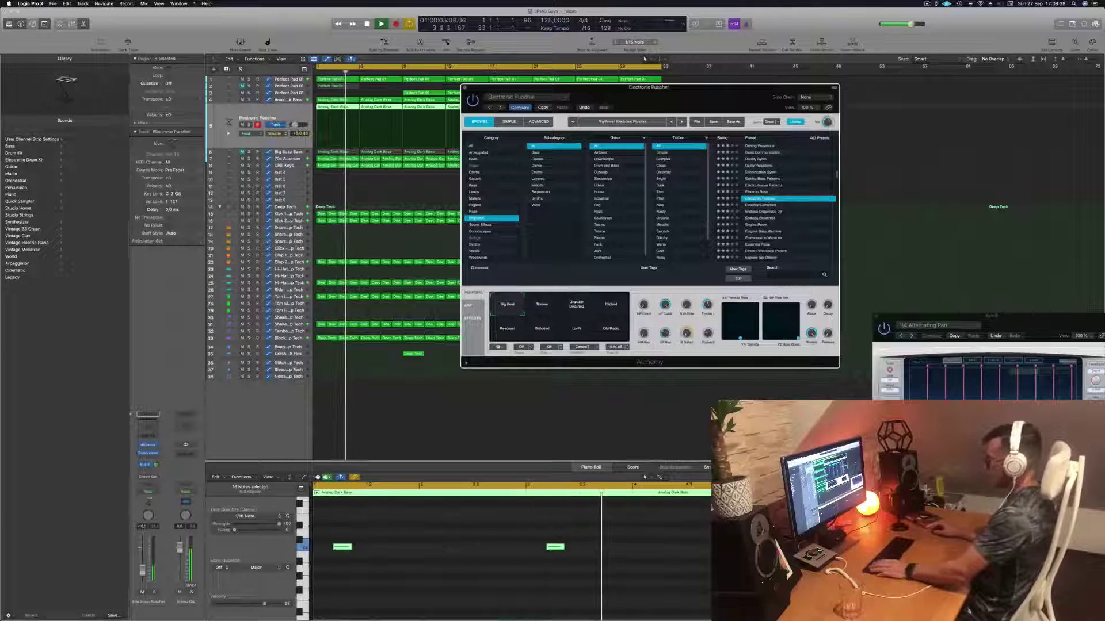
key("Return")
left_click(762, 206)
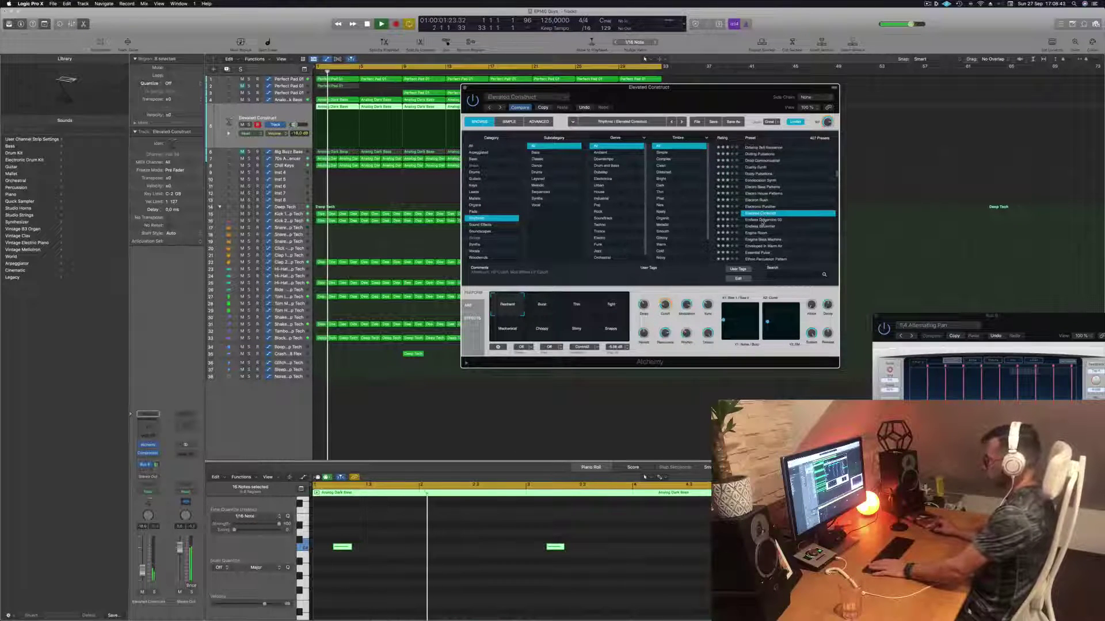
Load the Endless Didgeridoo 03 preset and audition its Dark Didge And Drum, Subterranean, and Filter Didge and Drum performance snapshots.
left_click(762, 221)
key("Return")
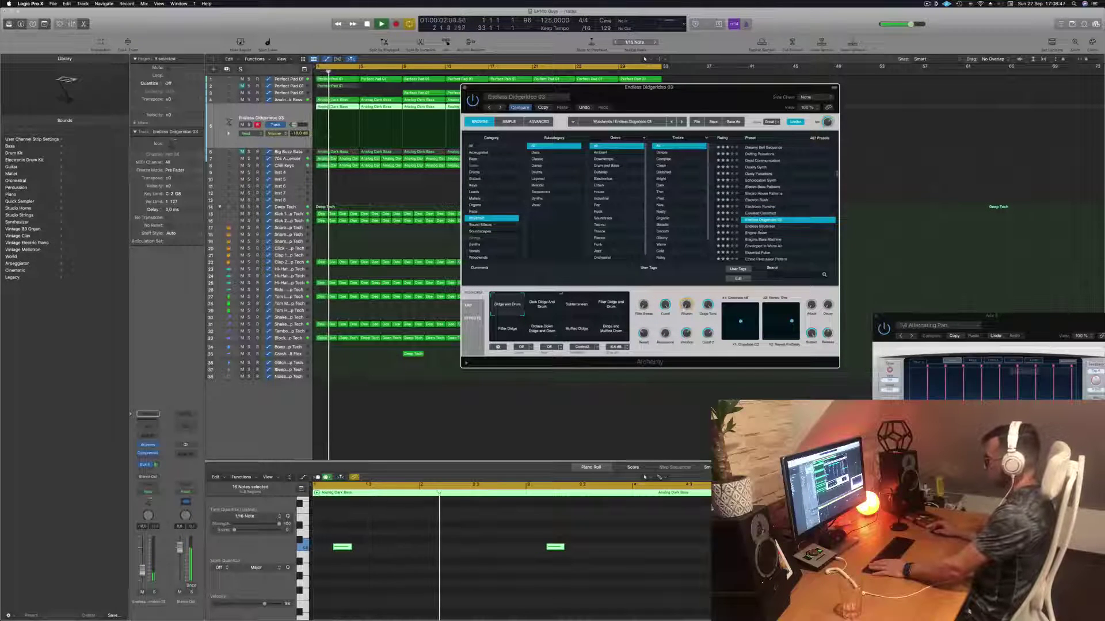
left_click(541, 308)
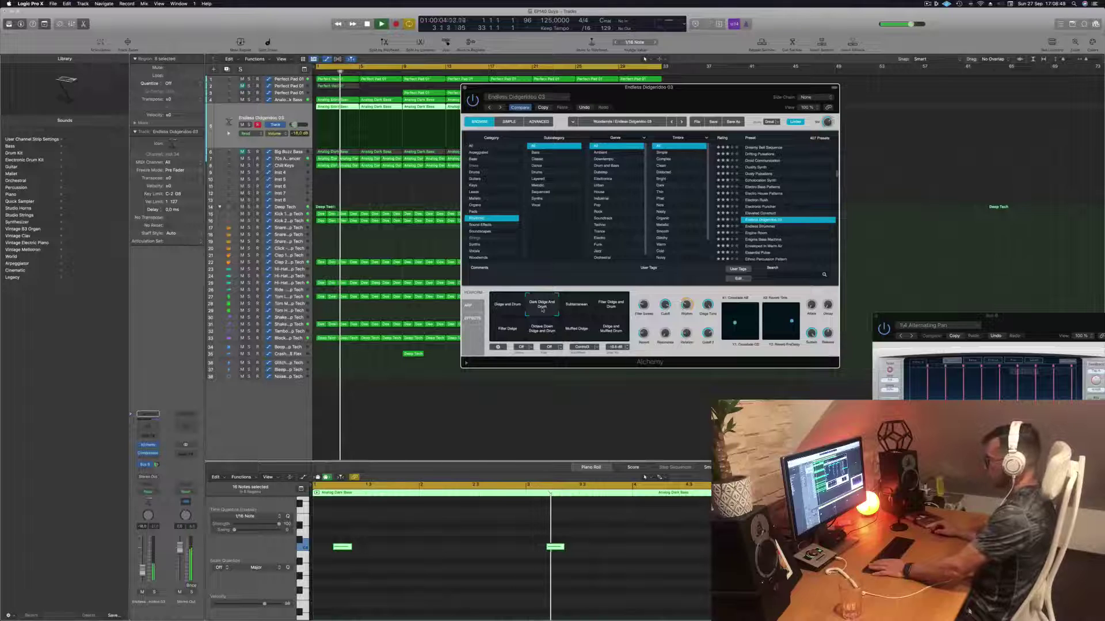
left_click(578, 309)
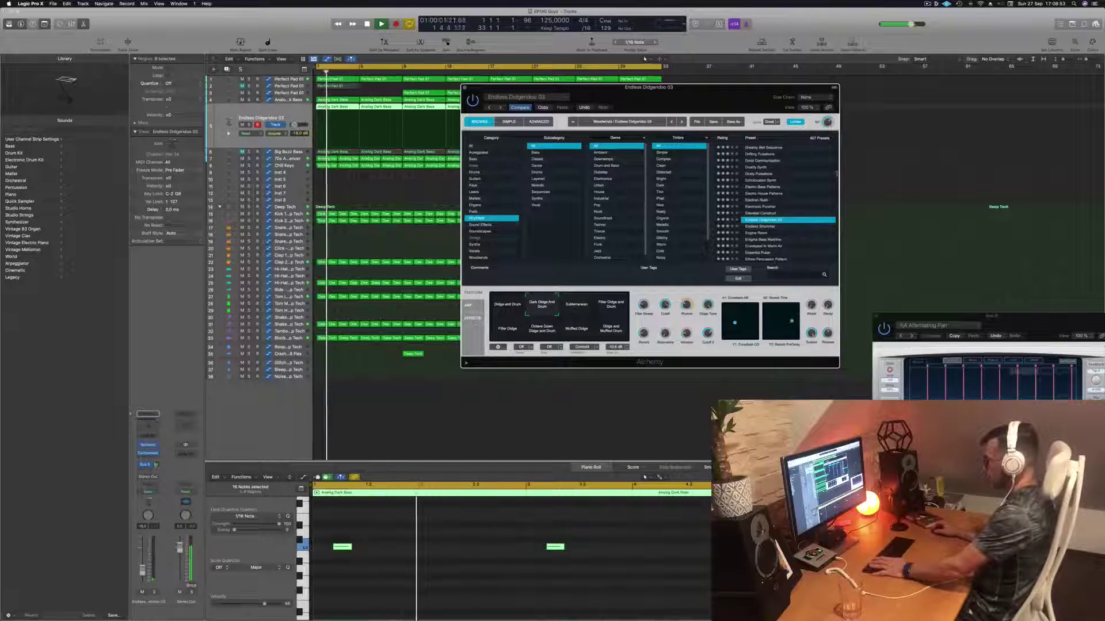
left_click(614, 308)
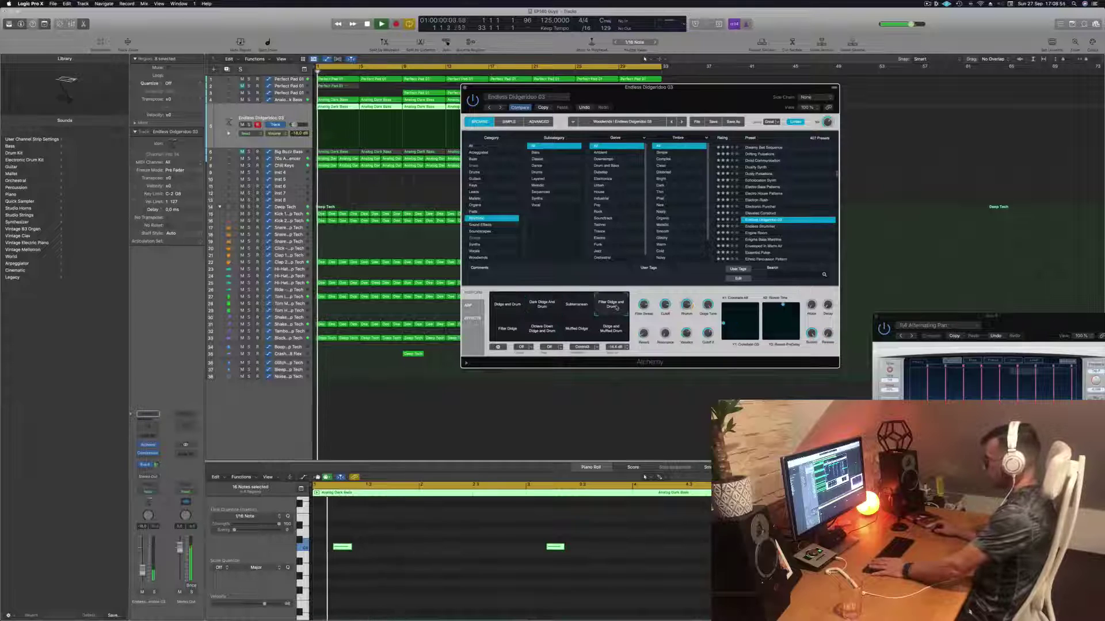
Audition the Filter Didge and Octave Down Didge and Drum snapshots, and settle on Muffled Didge for the lead part.
left_click(506, 331)
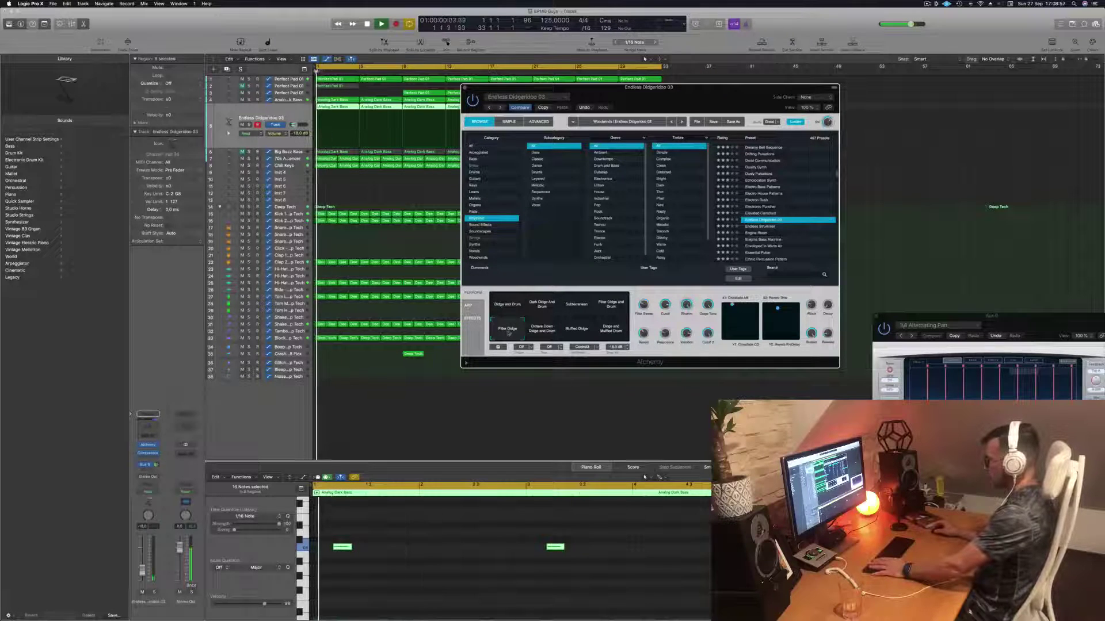
left_click(541, 329)
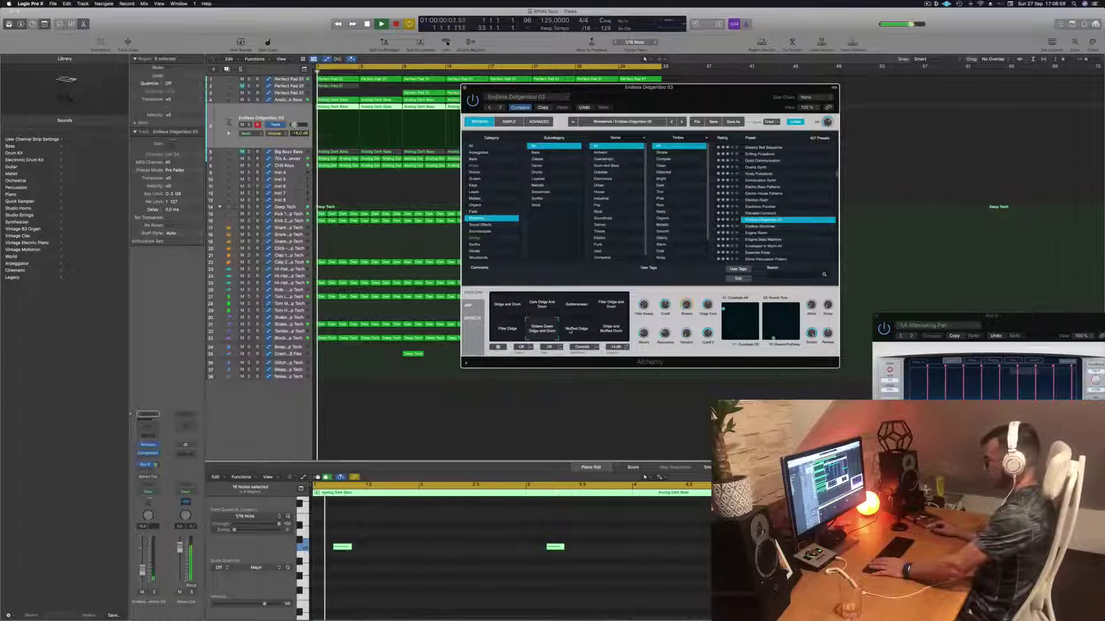
left_click(578, 330)
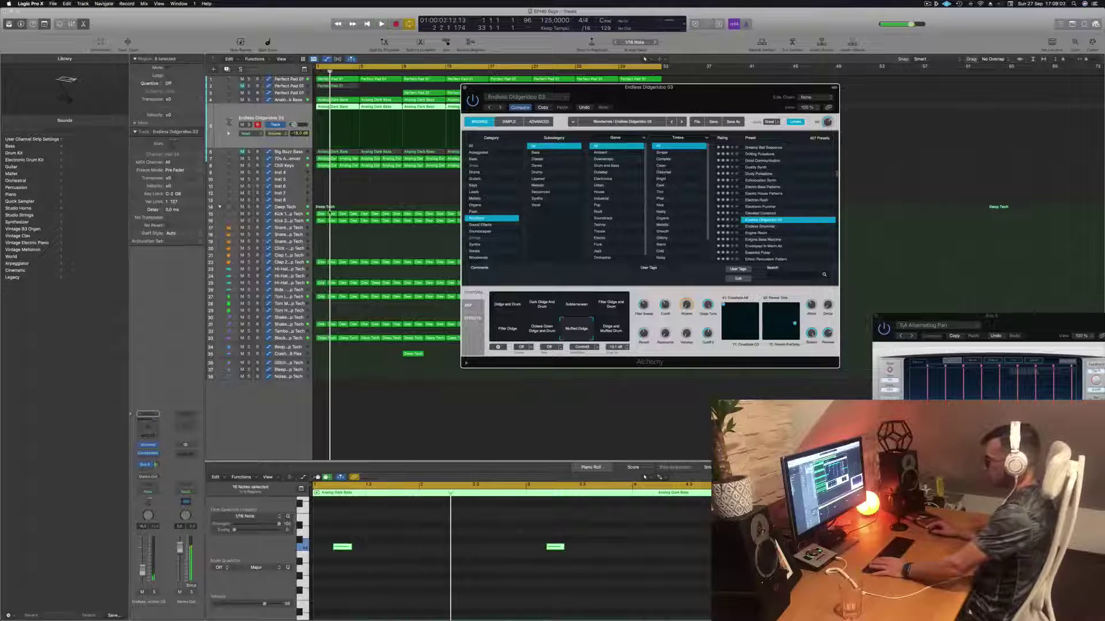
Adjust the lead track's bus send and close the Alchemy window.
left_click(147, 464)
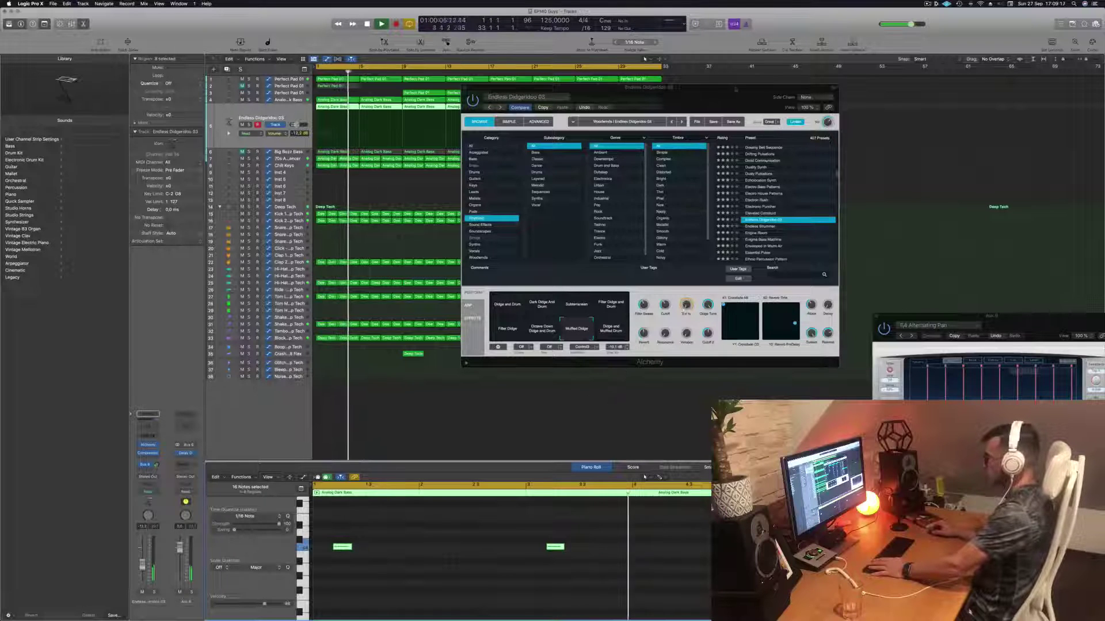
left_click_drag(632, 86, 560, 85)
left_click(386, 88)
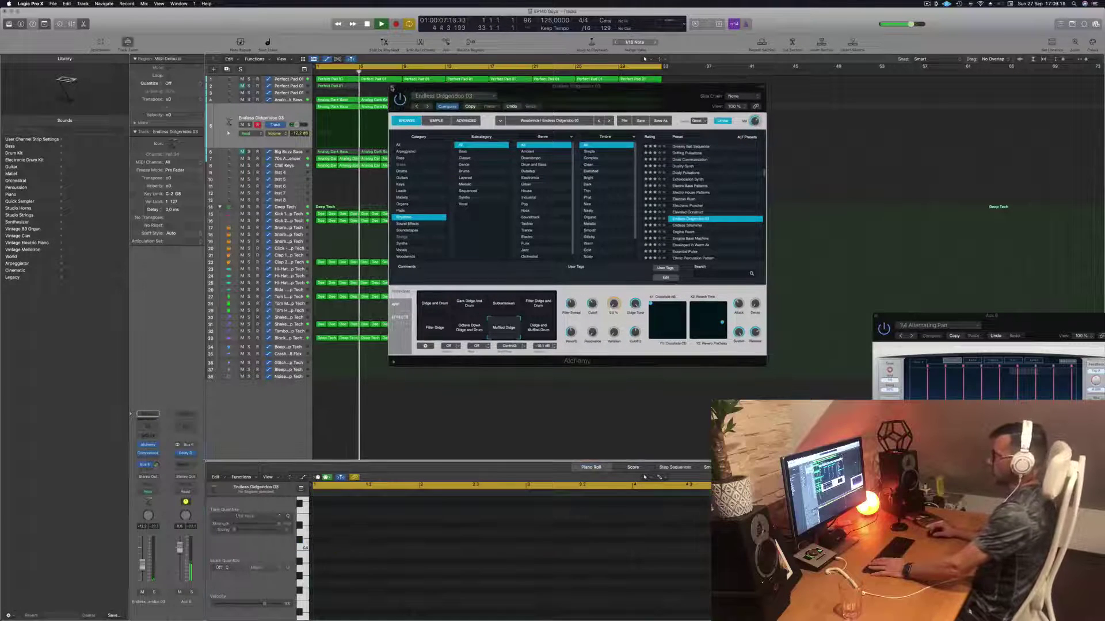
left_click(391, 87)
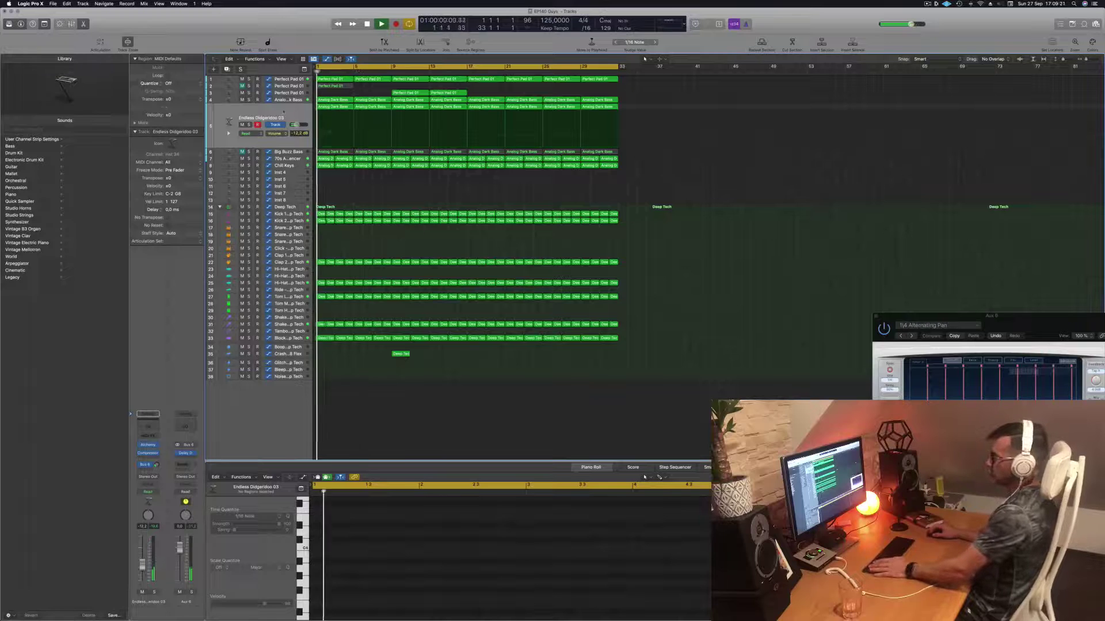
Fine-tune the Endless Didgeridoo 03 track's volume and clear the region selection.
left_click(283, 112)
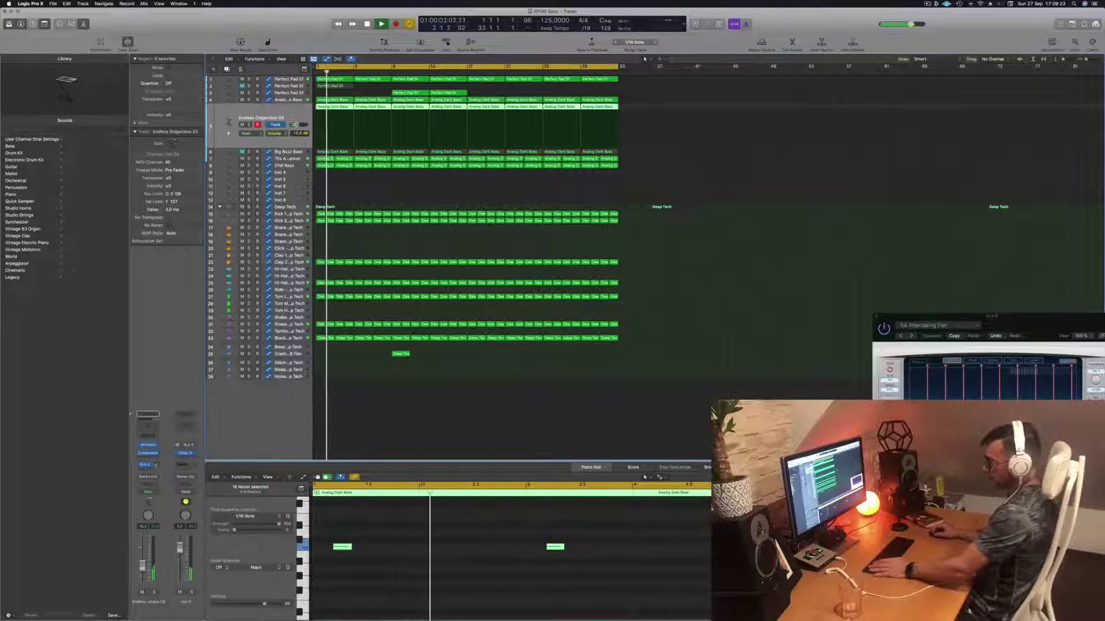
left_click_drag(294, 125, 292, 124)
left_click(425, 431)
key("super+Left")
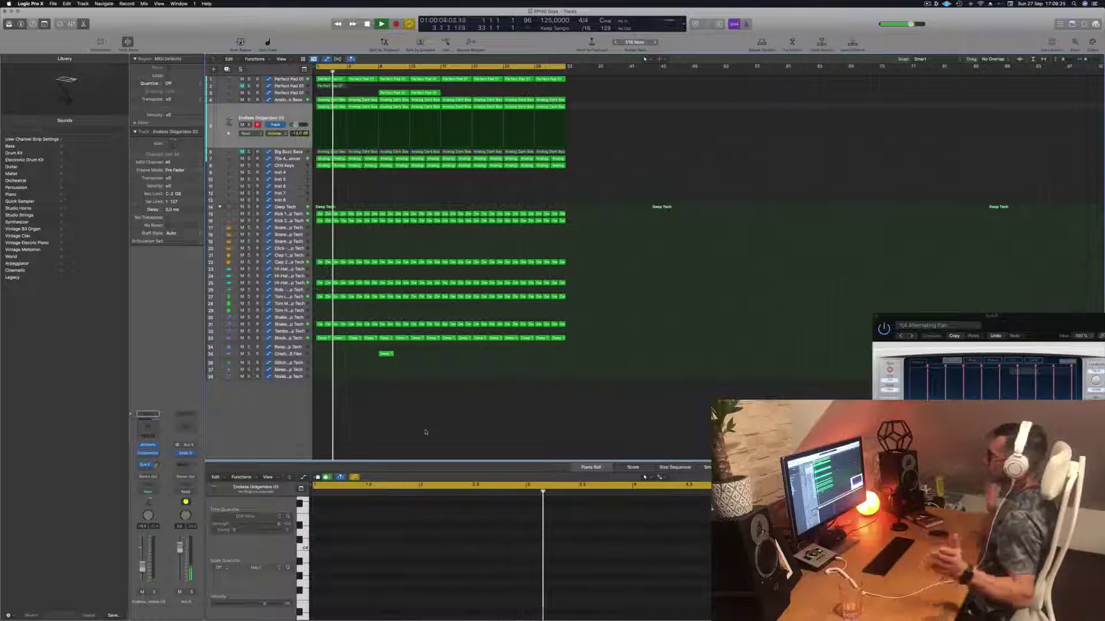